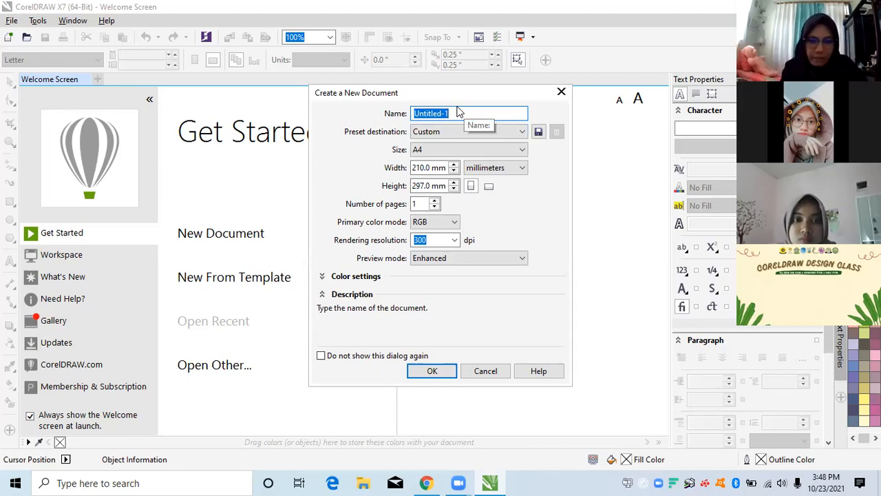
Step: Create a new A4 document named "belajar corel meet3"
type("belajar corel meet3")
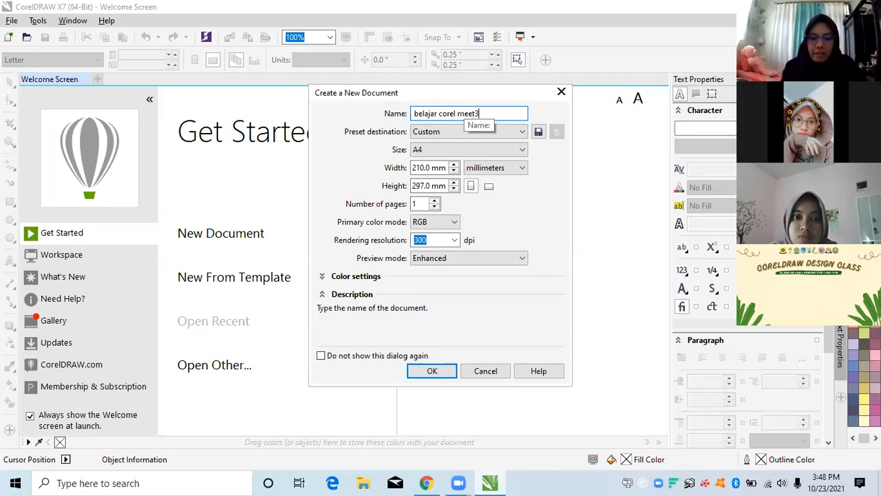
key("Return")
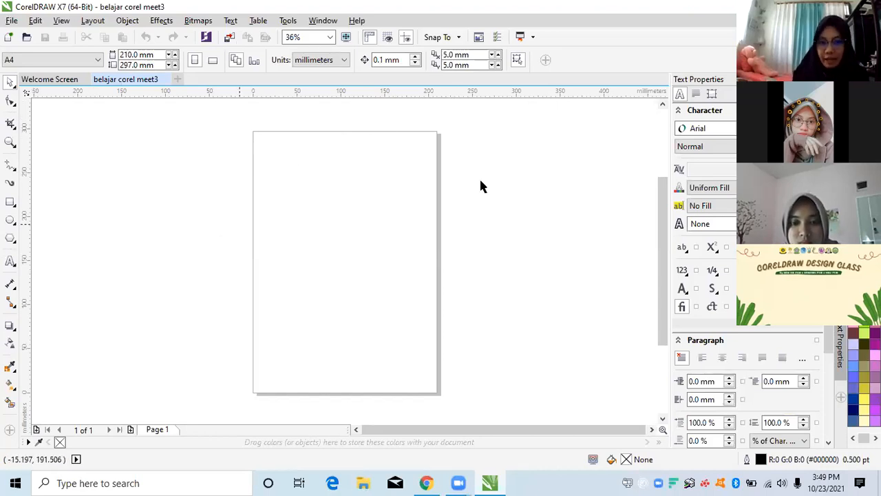
double_click(9, 201)
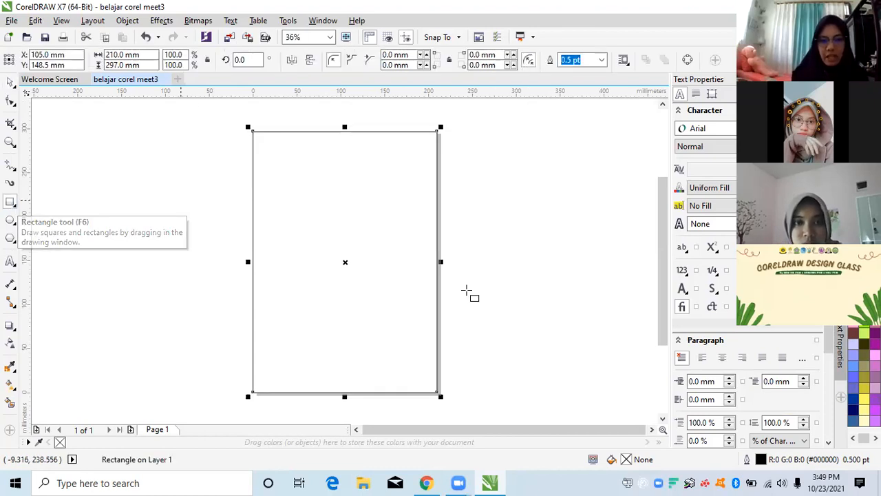
left_click(10, 83)
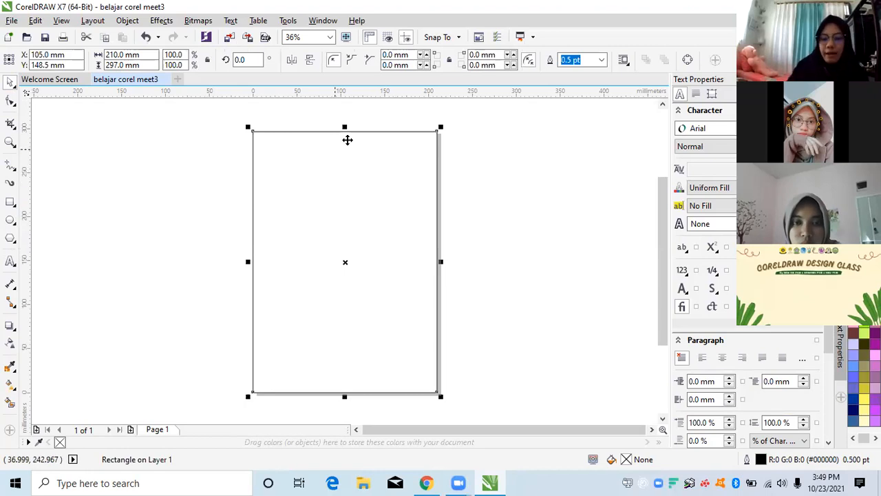
left_click(418, 210)
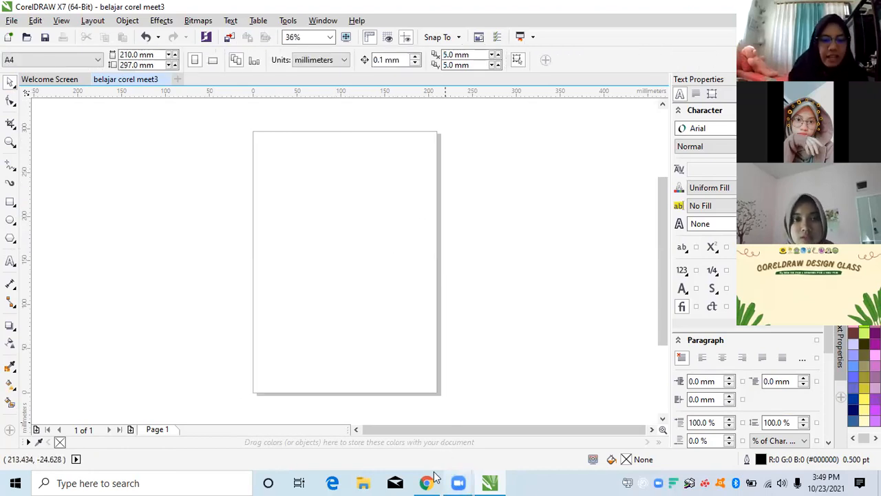
mouse_move(433, 475)
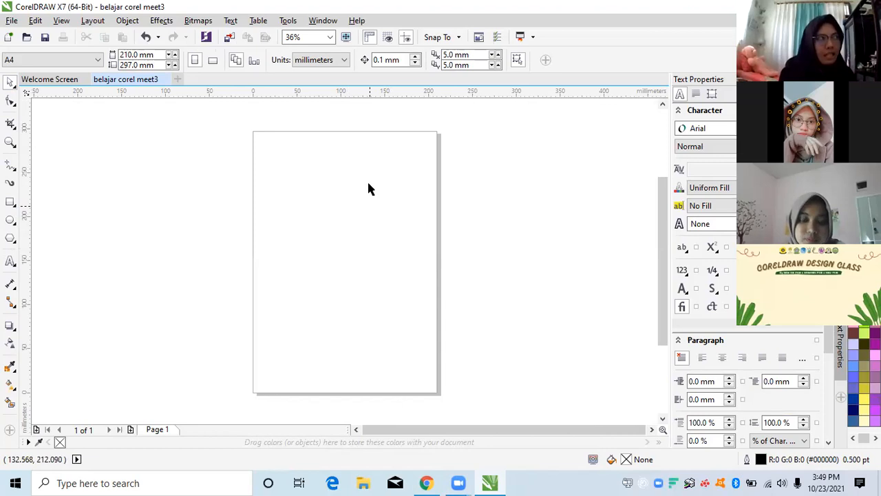
left_click(427, 482)
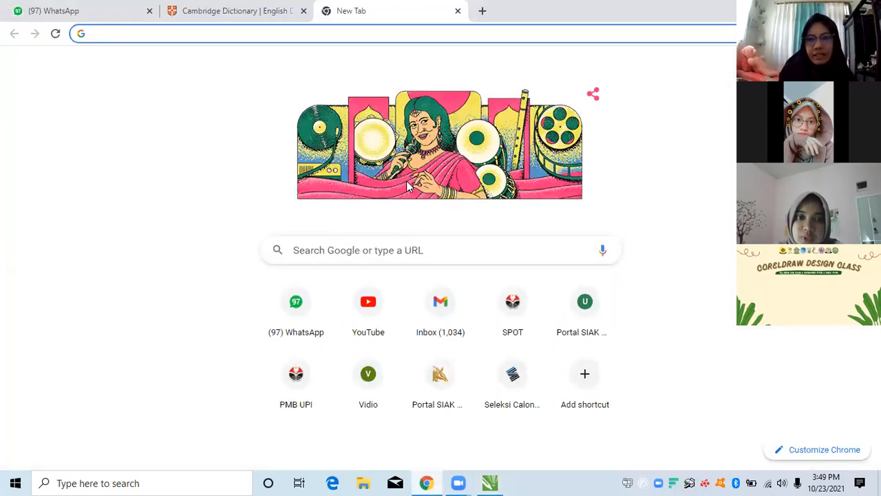
left_click(807, 11)
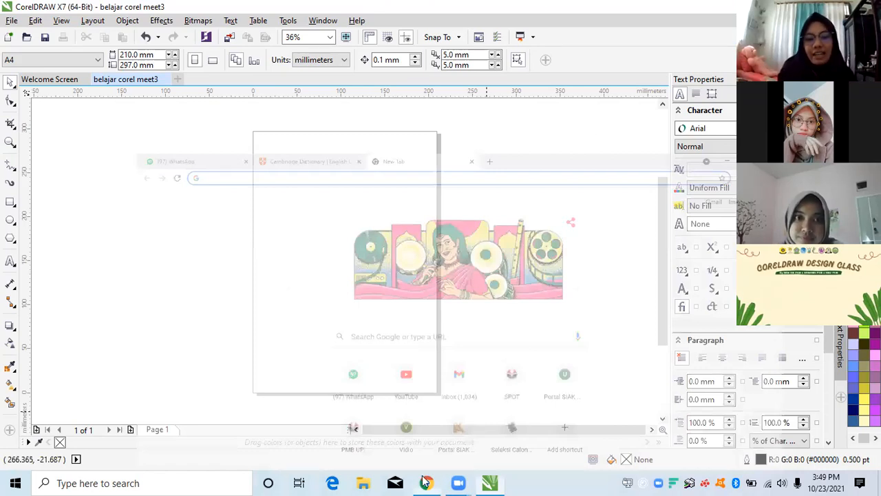
mouse_move(427, 482)
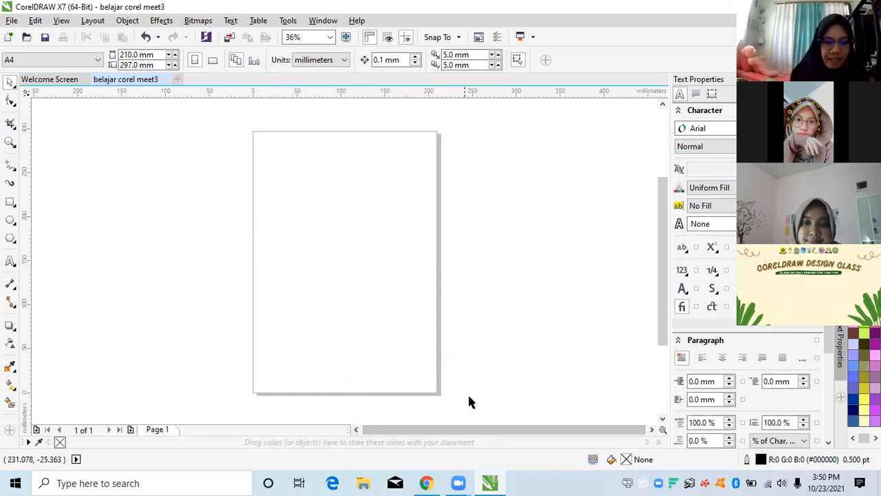
Step: Switch to Chrome and search Google for "jefri nichol"
left_click(432, 480)
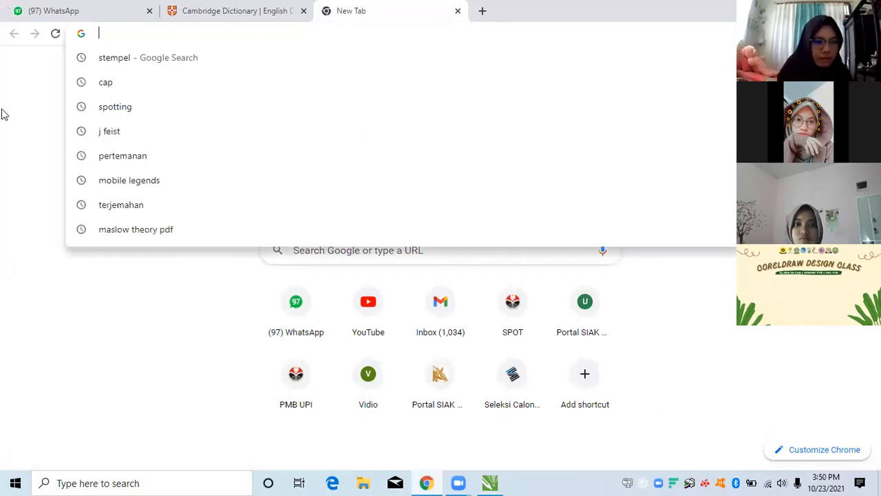
left_click(30, 106)
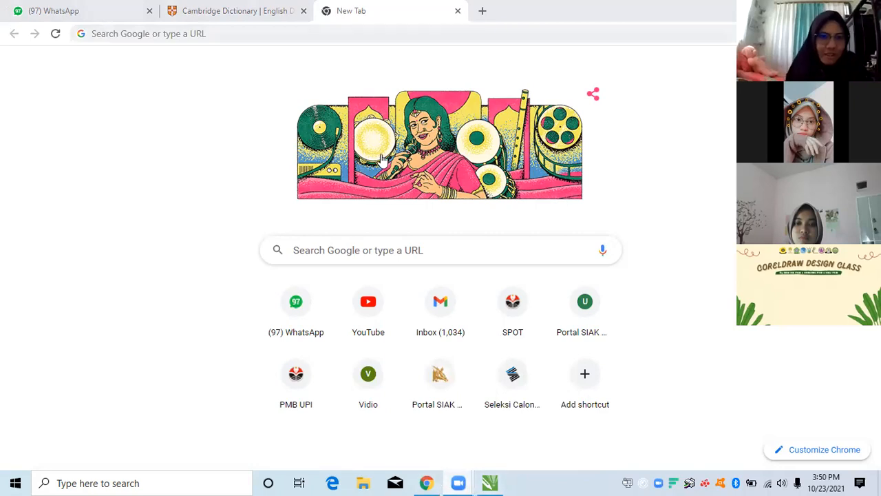
key("ctrl+l")
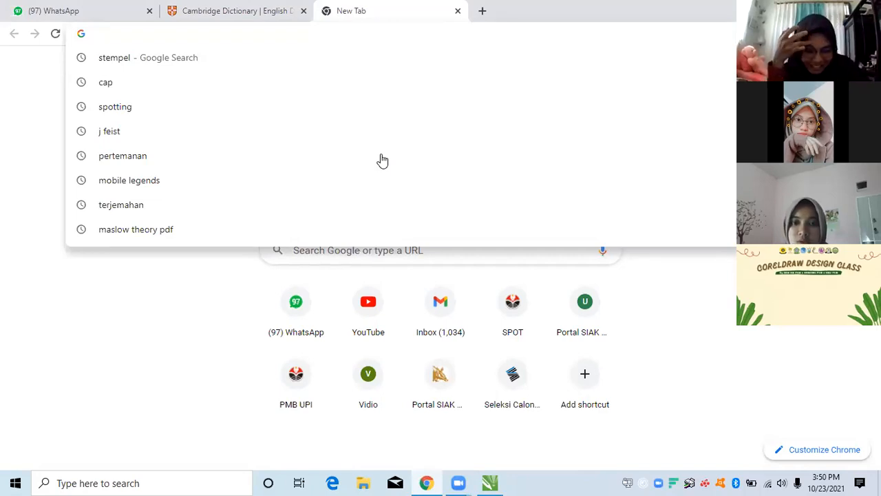
left_click(367, 481)
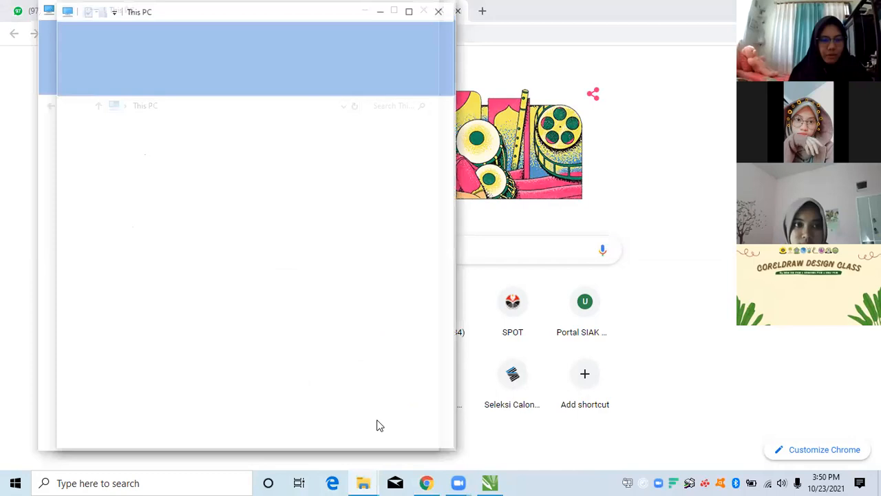
left_click(614, 5)
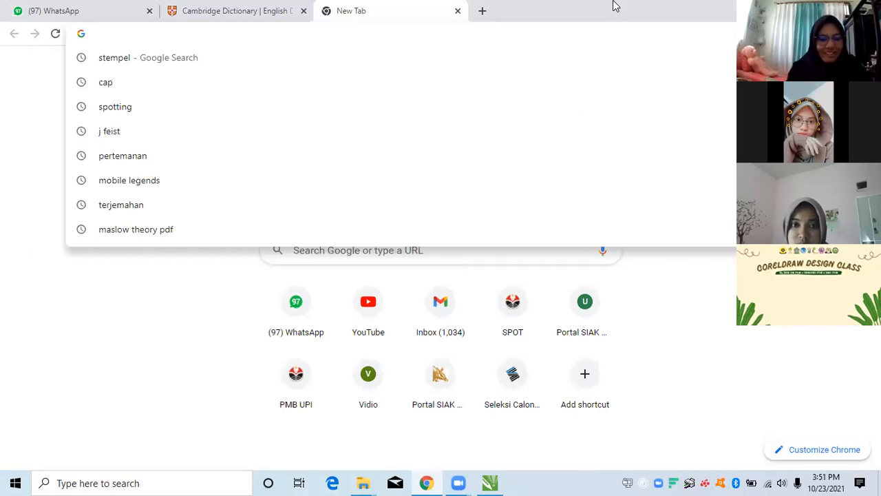
type("je")
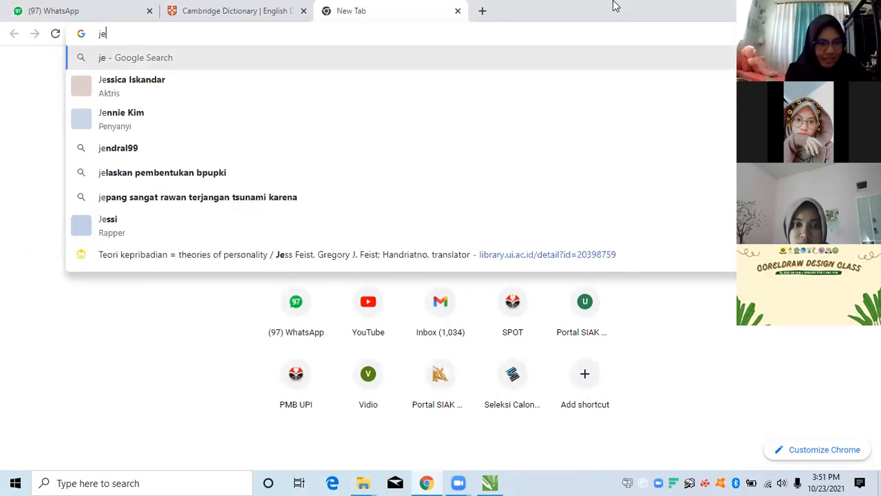
key("Escape")
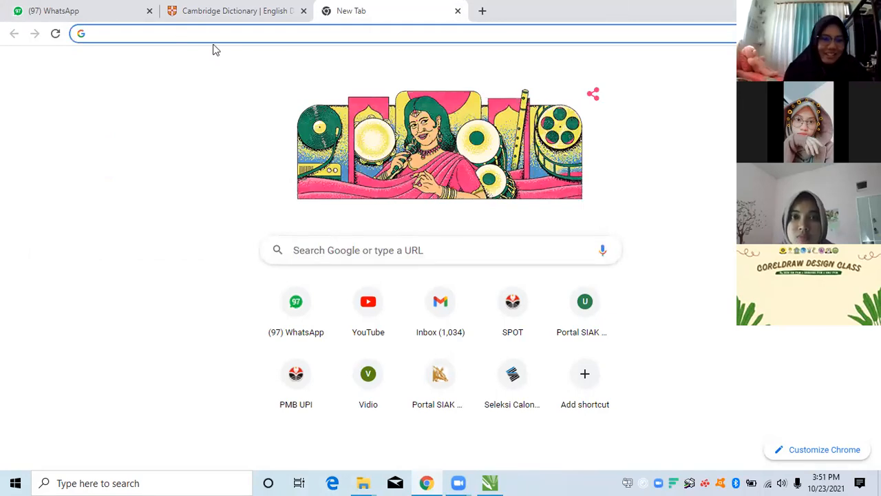
type("jefri")
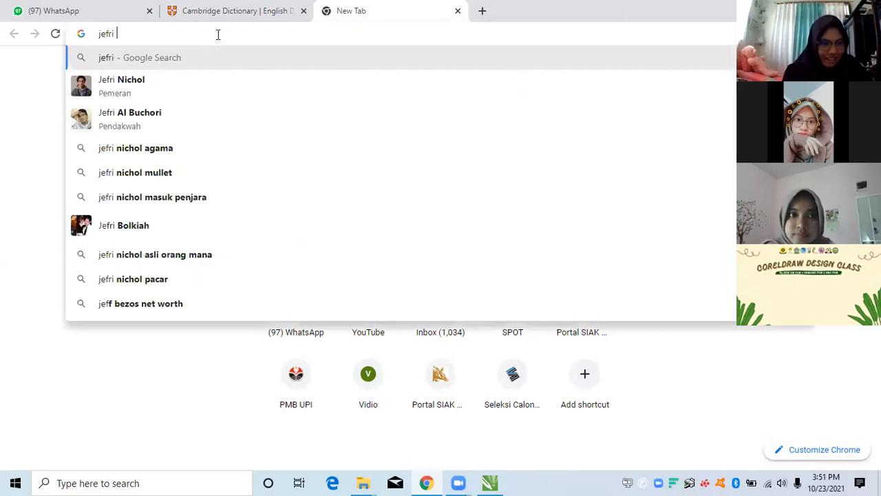
key("Down")
key("Return")
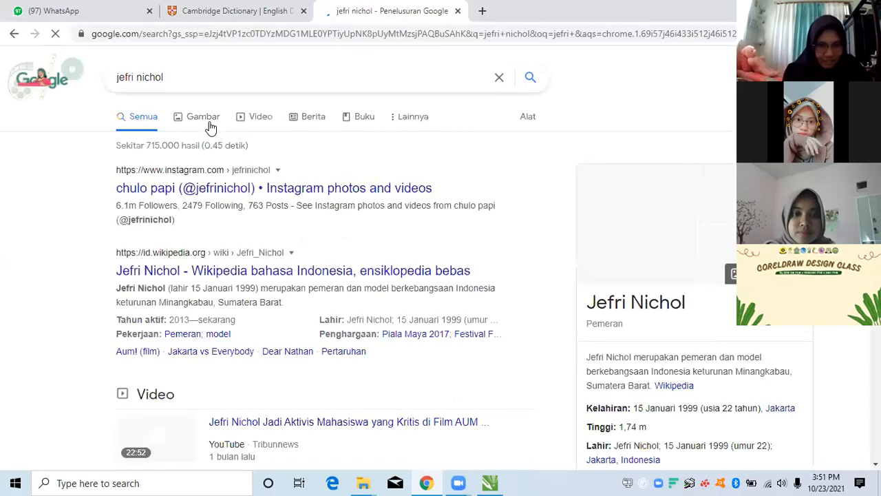
Step: Copy the portrait in a denim jacket and grey hoodie from the image results and paste it into the CorelDRAW document
left_click(198, 121)
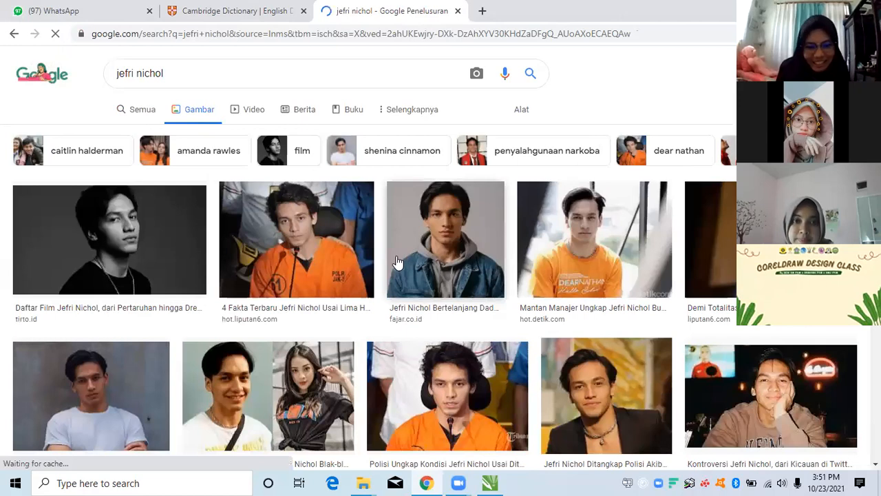
left_click(466, 232)
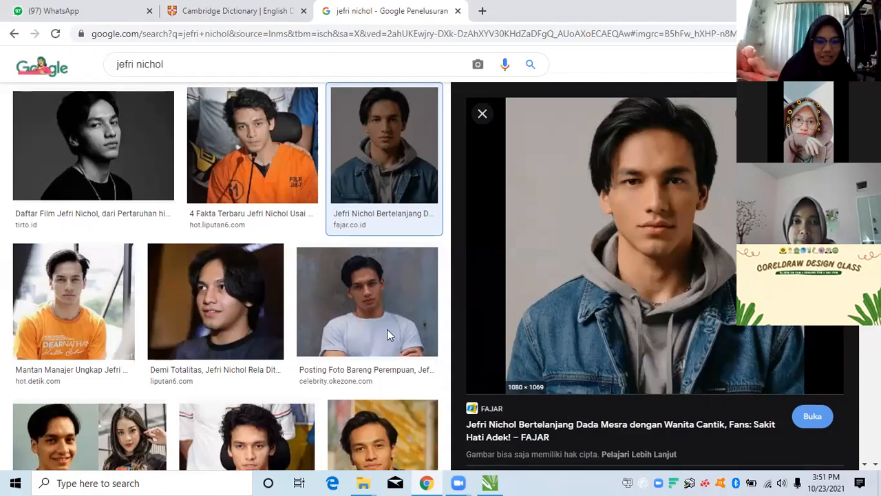
key("alt+Tab")
right_click(381, 237)
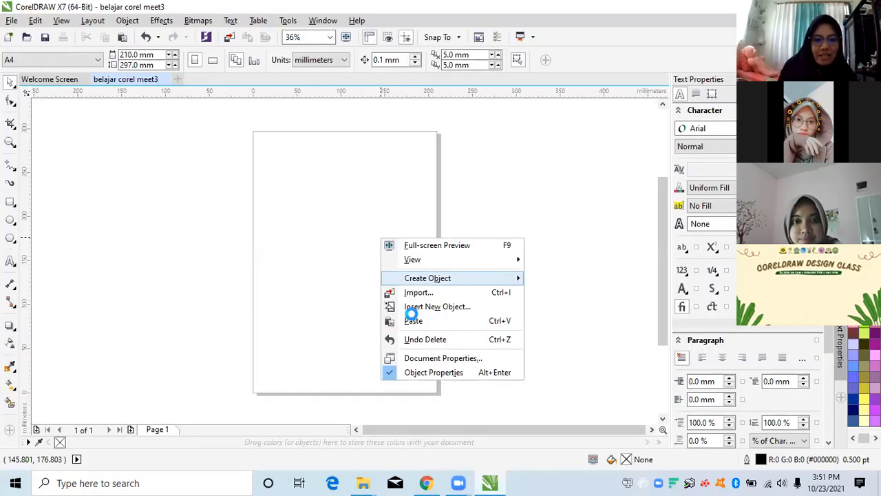
left_click(413, 318)
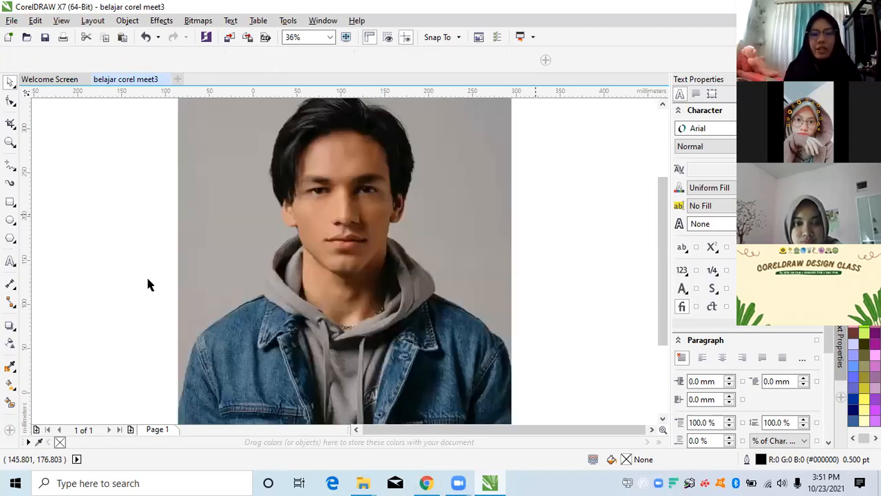
Step: Draw a looping Freehand scribble about 349 by 283 mm beside the photo and move it up and away from the picture
scroll(136, 287, "down", 1)
scroll(138, 286, "up", 1)
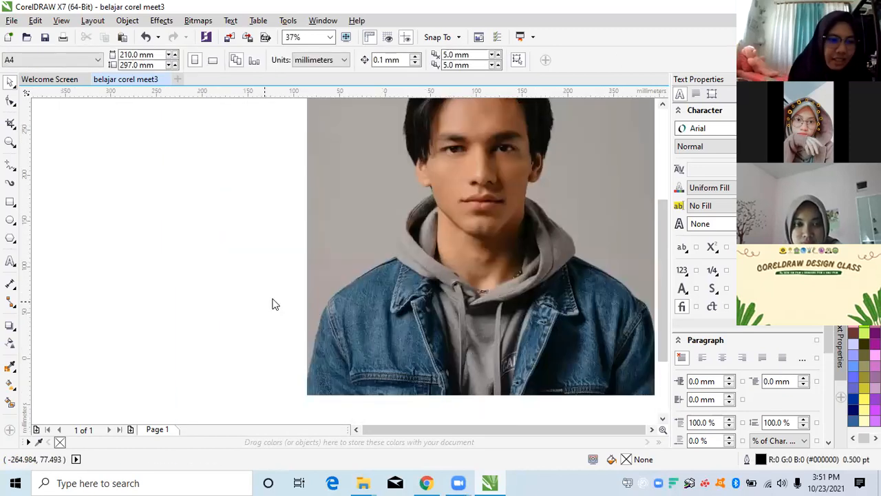
left_click(15, 172)
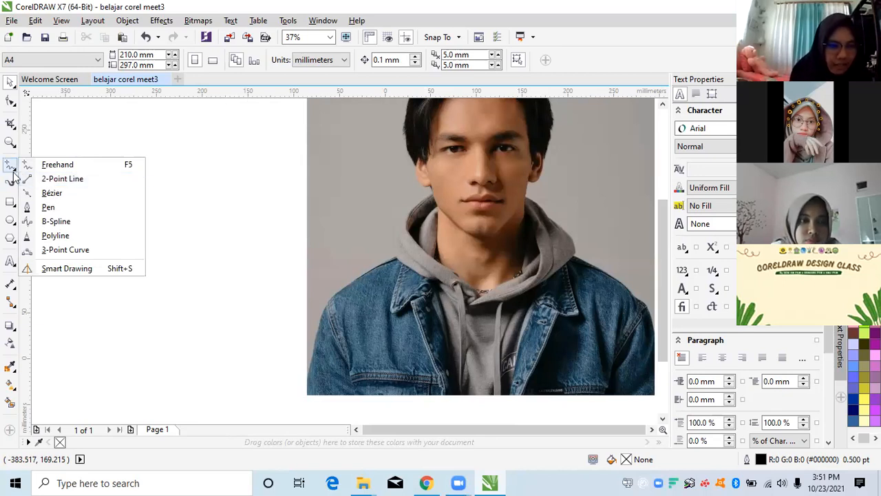
left_click(55, 165)
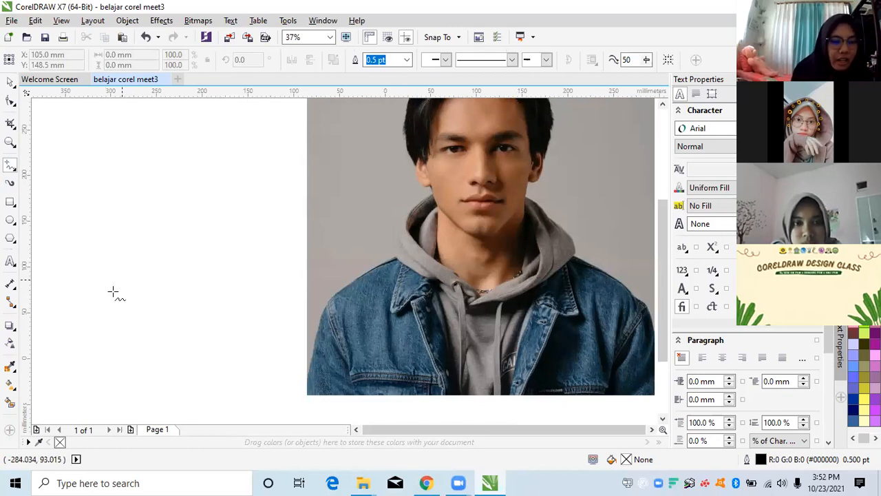
mouse_move(124, 254)
left_mouse_down()
mouse_move(112, 292)
mouse_move(165, 271)
mouse_move(179, 236)
mouse_move(221, 244)
mouse_move(160, 221)
mouse_move(168, 253)
left_mouse_up()
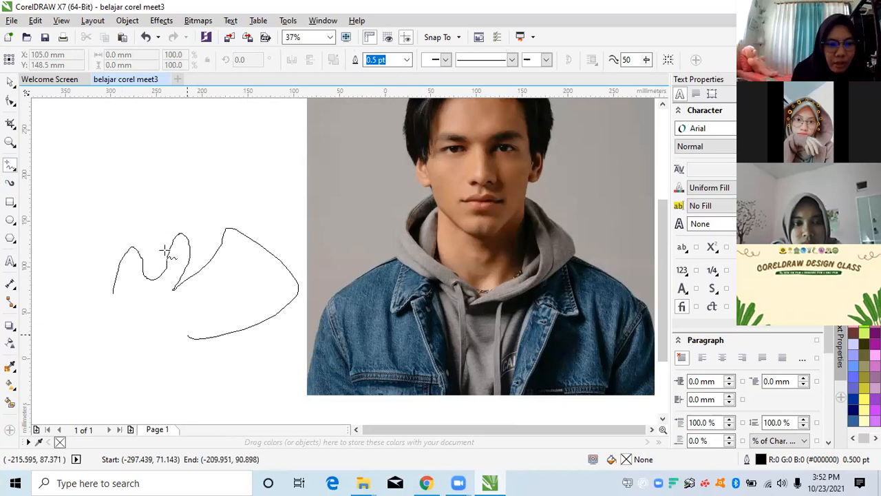
mouse_move(51, 276)
left_mouse_down()
mouse_move(218, 296)
mouse_move(274, 205)
mouse_move(259, 226)
left_mouse_up()
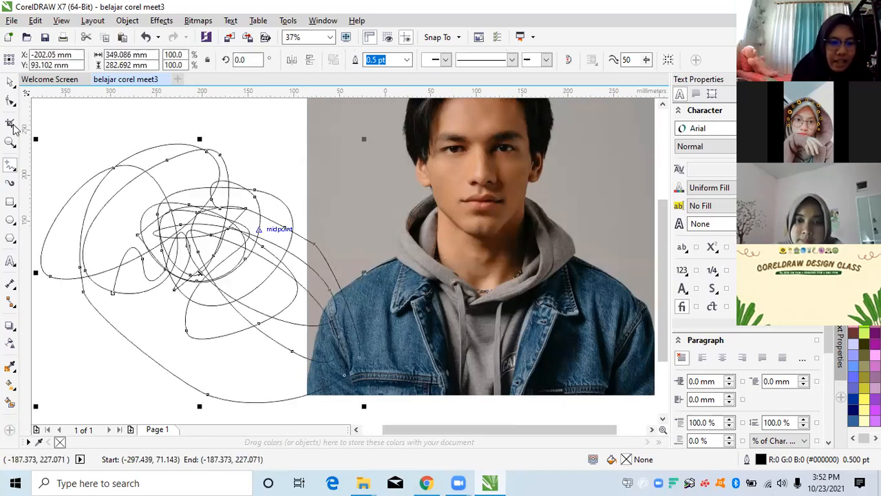
left_click(11, 84)
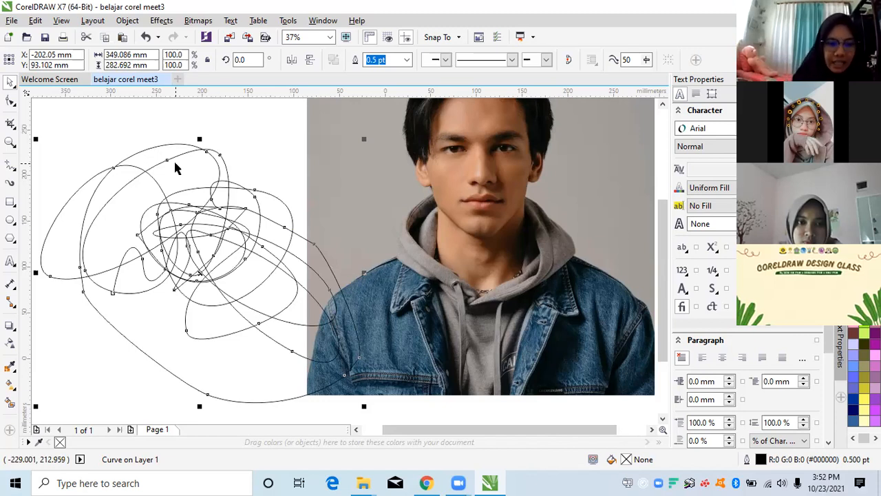
left_click_drag(186, 167, 174, 158)
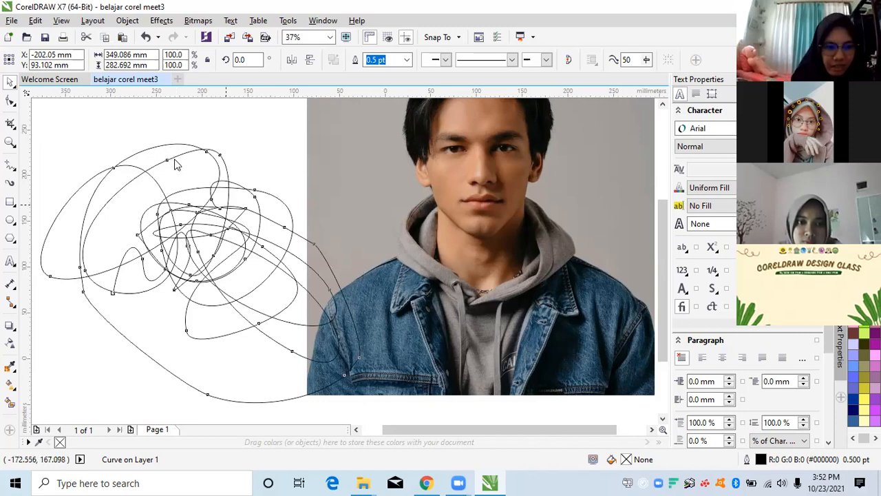
Step: Try to trace the jacket's sleeve and shoulder edge on the photo with a Freehand curve
left_click(10, 167)
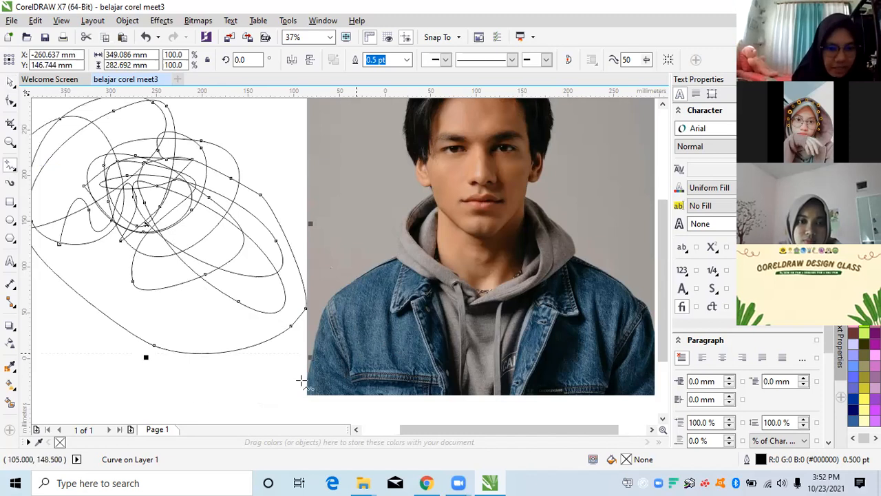
scroll(246, 329, "up", 4)
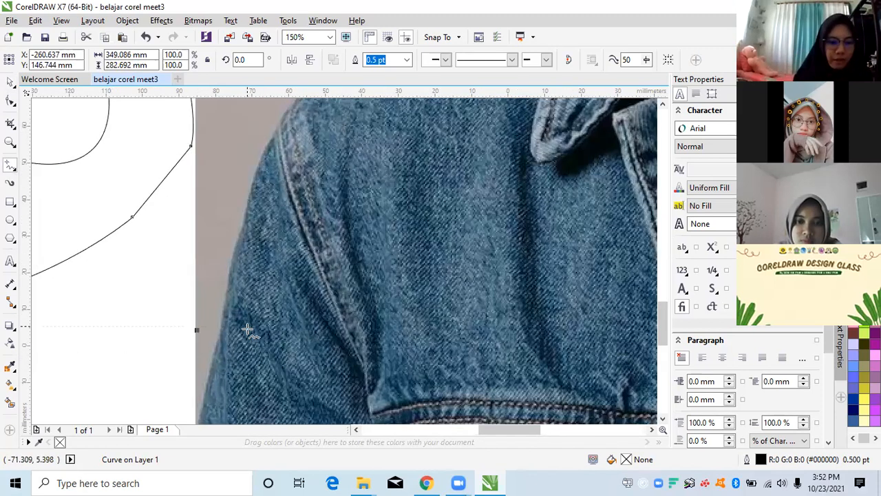
scroll(246, 340, "down", 2)
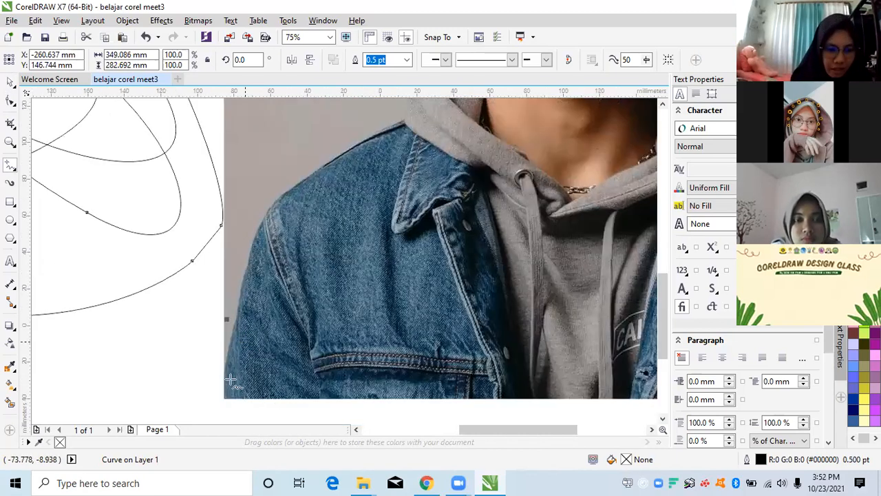
mouse_move(224, 376)
left_mouse_down()
mouse_move(267, 220)
mouse_move(304, 186)
mouse_move(409, 129)
mouse_move(371, 142)
mouse_move(418, 112)
mouse_move(425, 94)
mouse_move(418, 100)
mouse_move(428, 151)
mouse_move(359, 178)
mouse_move(368, 185)
mouse_move(324, 239)
mouse_move(249, 257)
left_mouse_up()
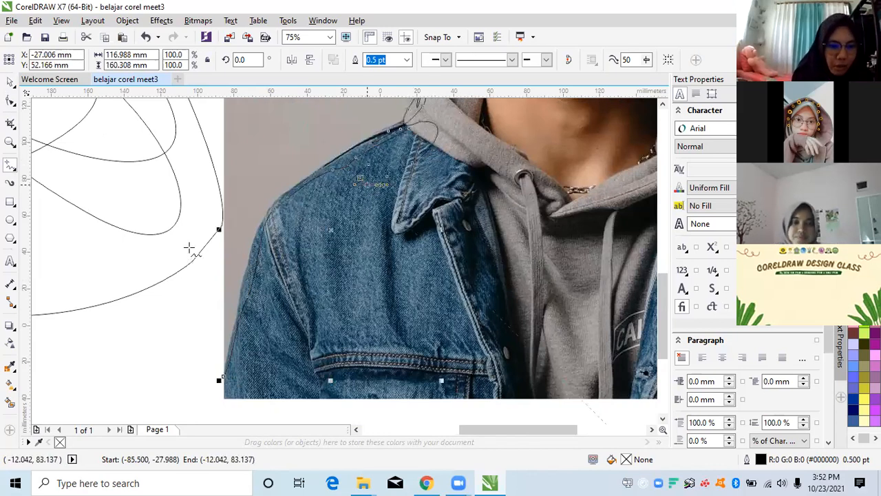
Step: Delete the freehand curve traced over the jacket's sleeve and shoulder
scroll(188, 247, "down", 1)
scroll(188, 247, "up", 1)
left_click(10, 82)
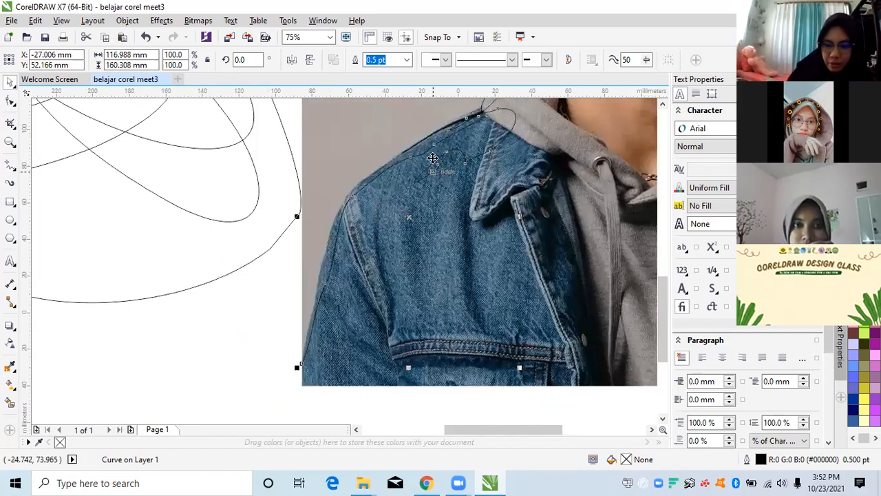
key("Delete")
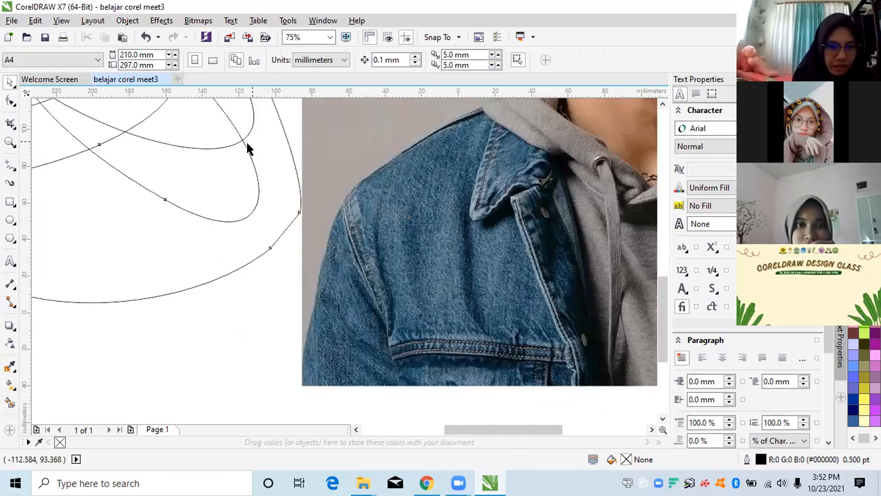
Step: Delete the looping Freehand scribble beside the photo
left_click(245, 144)
key("Delete")
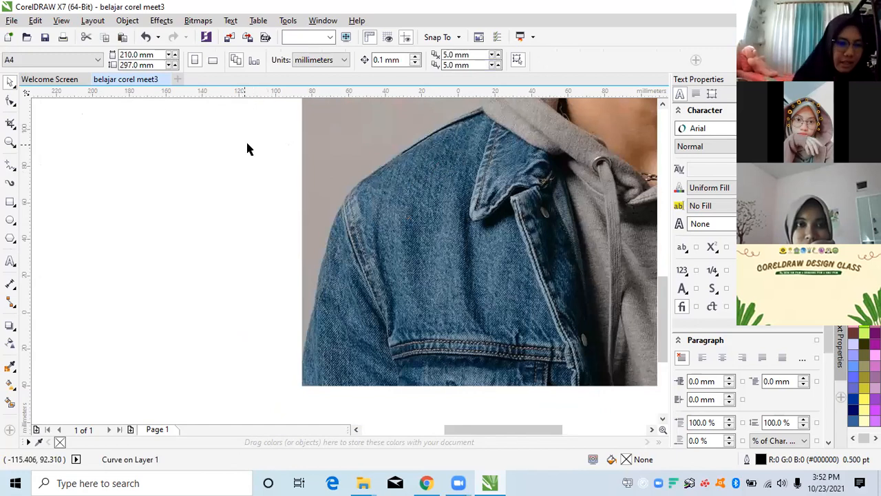
Step: Try the 2-Point Line tool with a connected zigzag about 148 by 72 mm starting beside the photo, and delete it
left_click(15, 169)
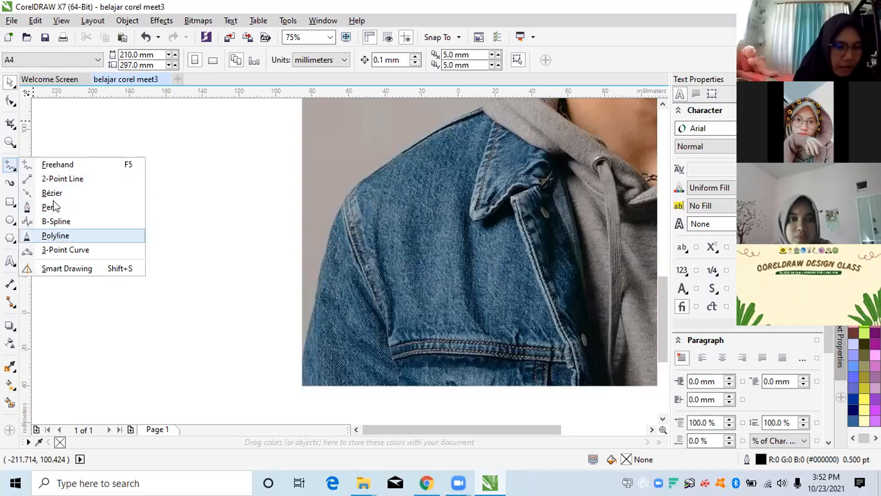
left_click(62, 178)
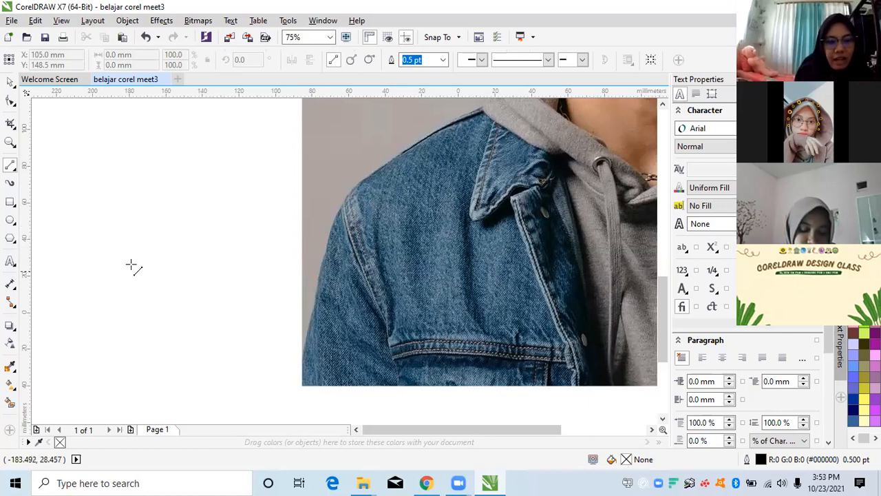
mouse_move(100, 261)
left_mouse_down()
mouse_move(193, 172)
mouse_move(237, 179)
left_mouse_up()
mouse_move(221, 125)
left_mouse_down()
mouse_move(259, 176)
mouse_move(125, 229)
left_mouse_up()
left_click_drag(295, 151, 181, 184)
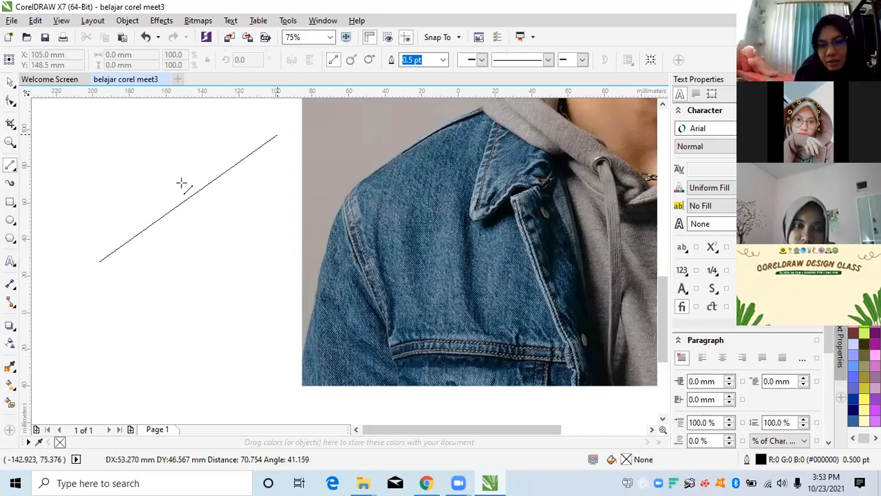
mouse_move(152, 152)
left_mouse_down()
mouse_move(220, 183)
mouse_move(172, 193)
mouse_move(200, 159)
left_mouse_up()
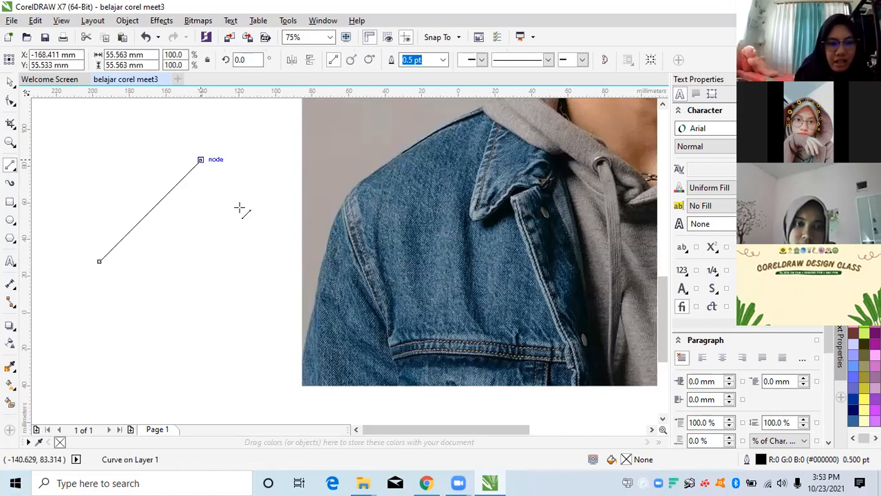
left_click(240, 209)
left_click_drag(258, 165, 370, 130)
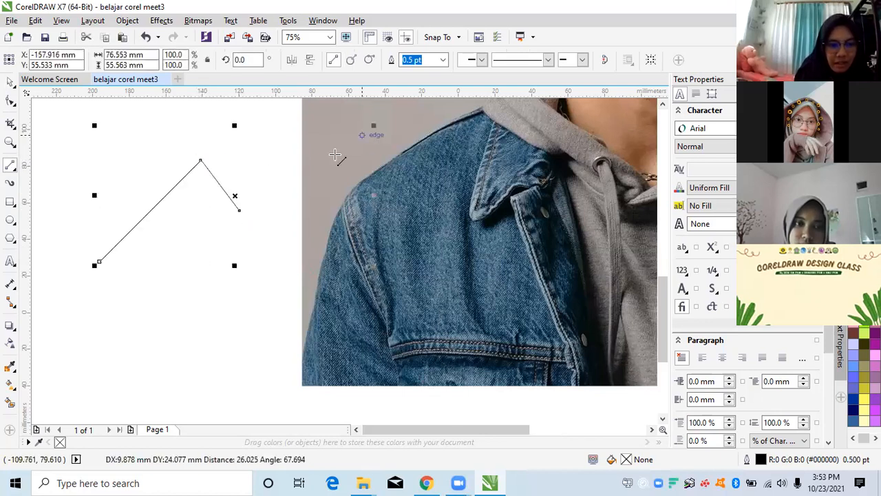
key("Delete")
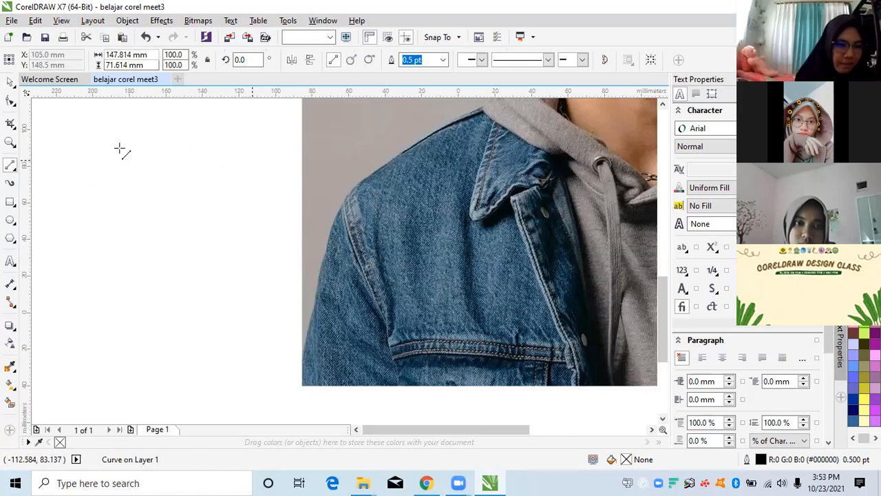
Step: Draw a stepped chain of 2-Point Lines about 82 by 34 mm and a separate diagonal line about 22 by 28 mm beside the photo
mouse_move(60, 215)
left_mouse_down()
mouse_move(135, 217)
mouse_move(124, 212)
left_mouse_up()
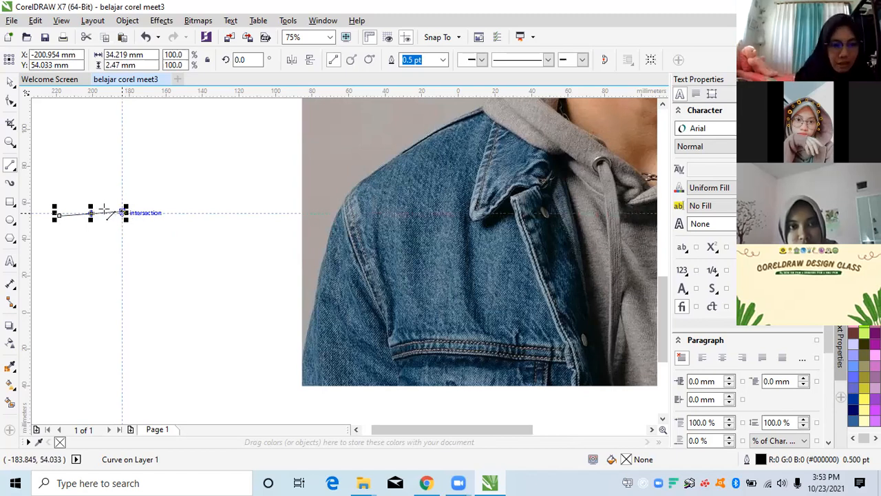
mouse_move(121, 211)
left_mouse_down()
mouse_move(149, 213)
mouse_move(79, 139)
mouse_move(189, 165)
mouse_move(153, 153)
mouse_move(162, 163)
mouse_move(224, 161)
mouse_move(234, 206)
mouse_move(53, 228)
left_mouse_up()
key("ctrl+z")
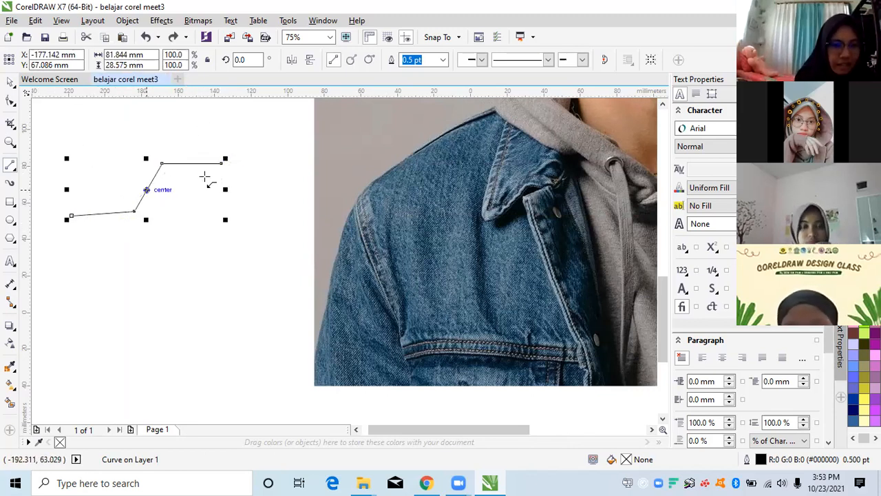
left_click_drag(221, 163, 221, 226)
mouse_move(249, 185)
left_mouse_down()
mouse_move(271, 260)
mouse_move(289, 235)
left_mouse_up()
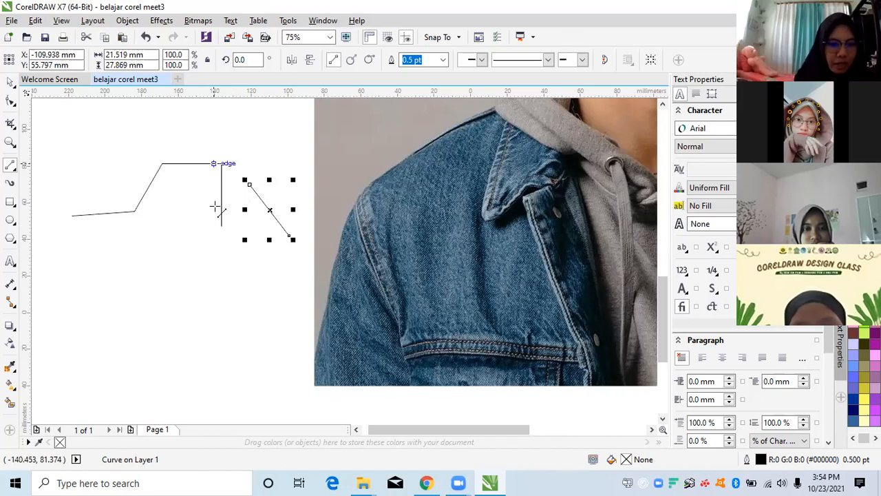
left_click(219, 224)
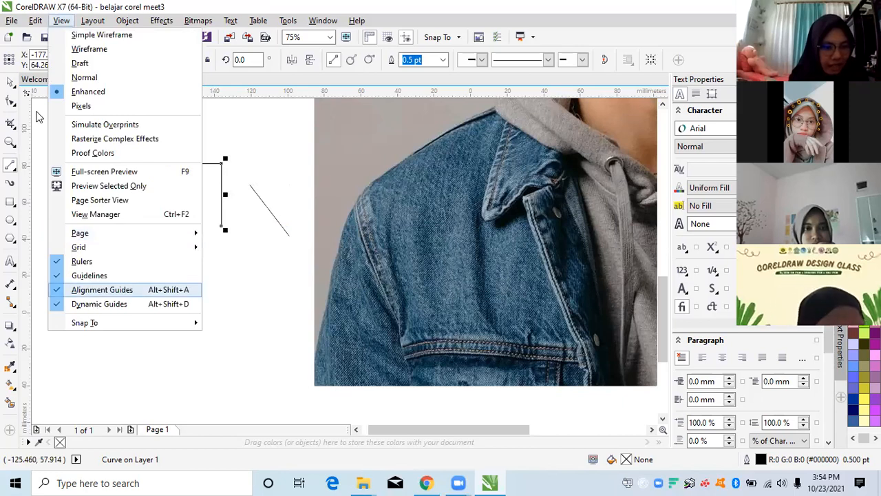
key("Down")
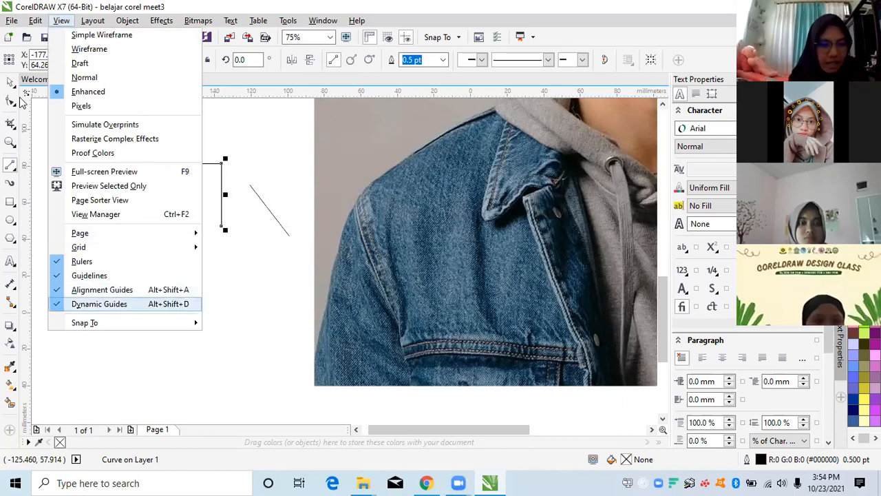
key("Up")
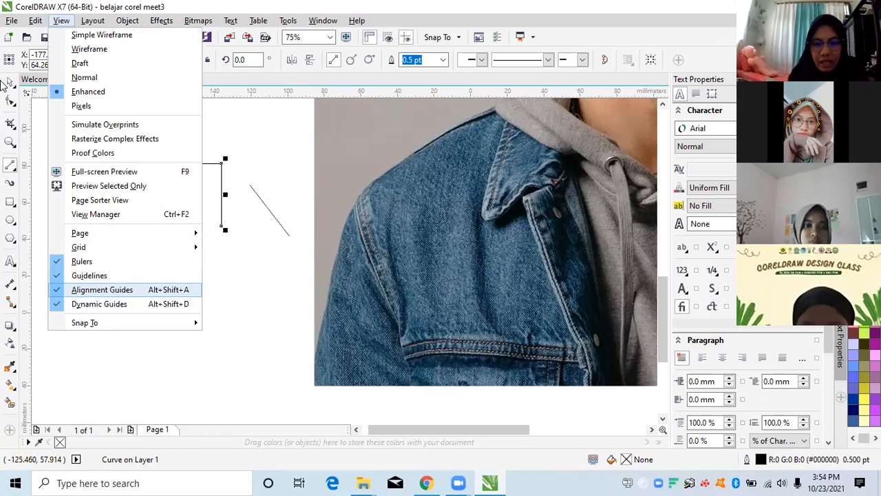
key("Down")
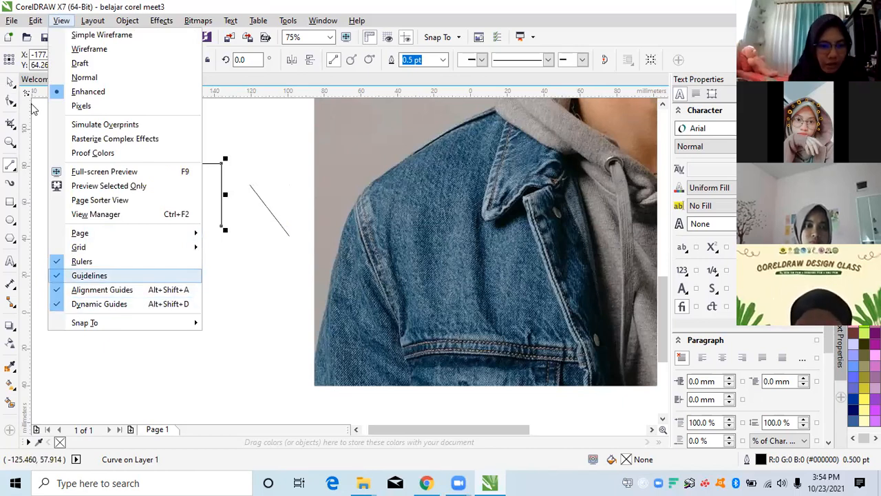
key("Escape")
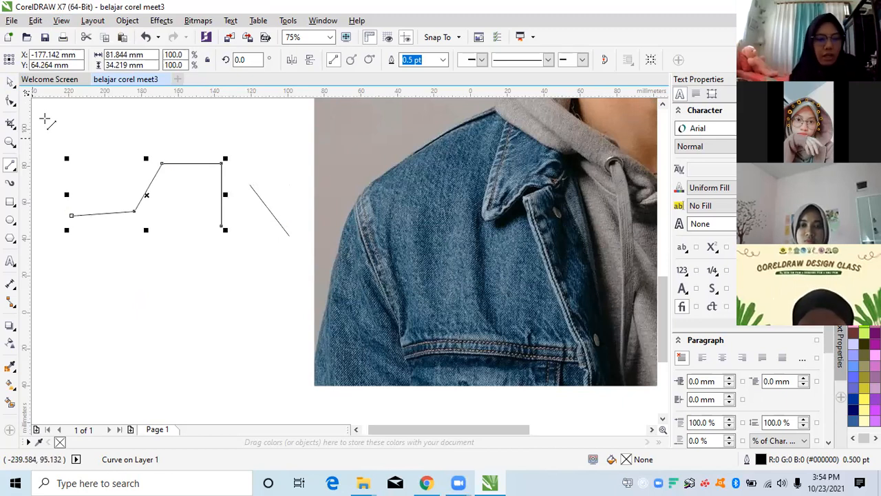
key("alt+v")
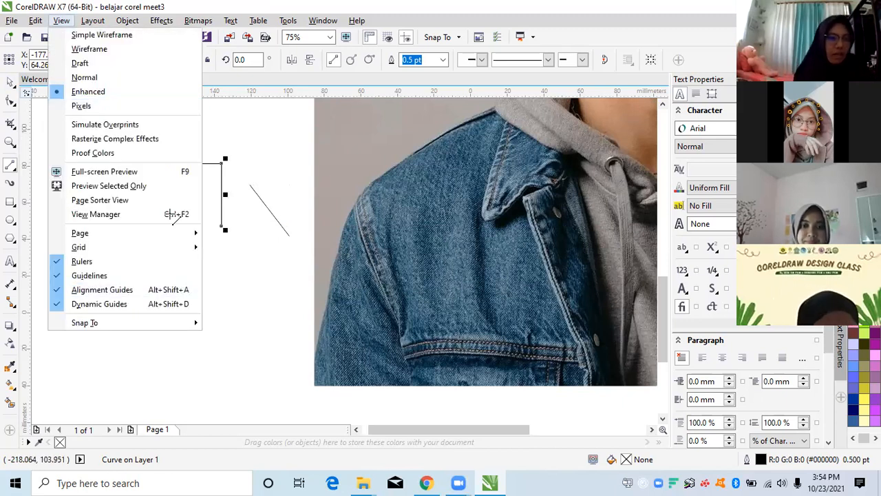
key("Escape")
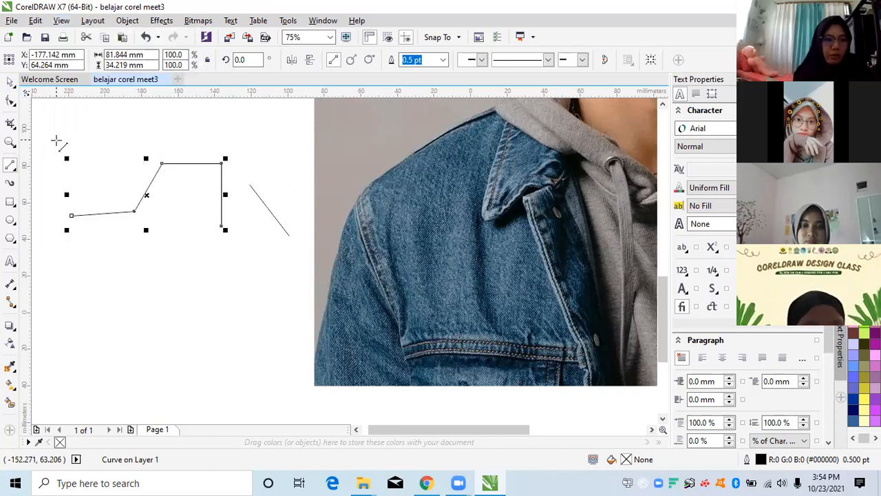
Step: Delete the stepped line chain and the separate diagonal line beside the photo
key("space")
left_click(263, 201)
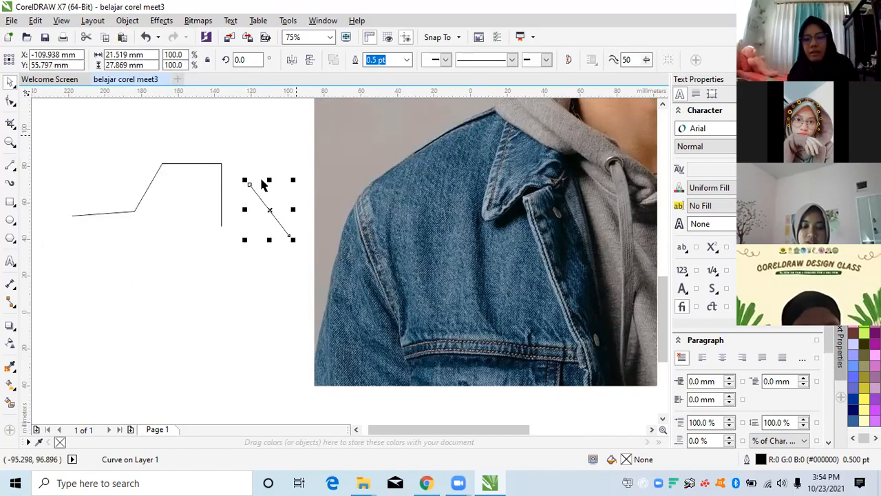
left_click(213, 163)
key("Delete")
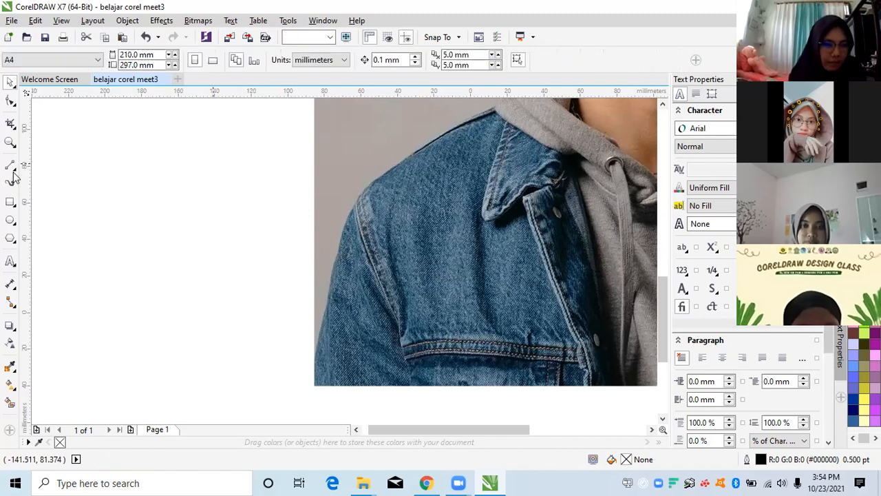
Step: Try the Bézier tool with an arched two-node curve in the empty area beside the photo, and delete it
left_click(14, 170)
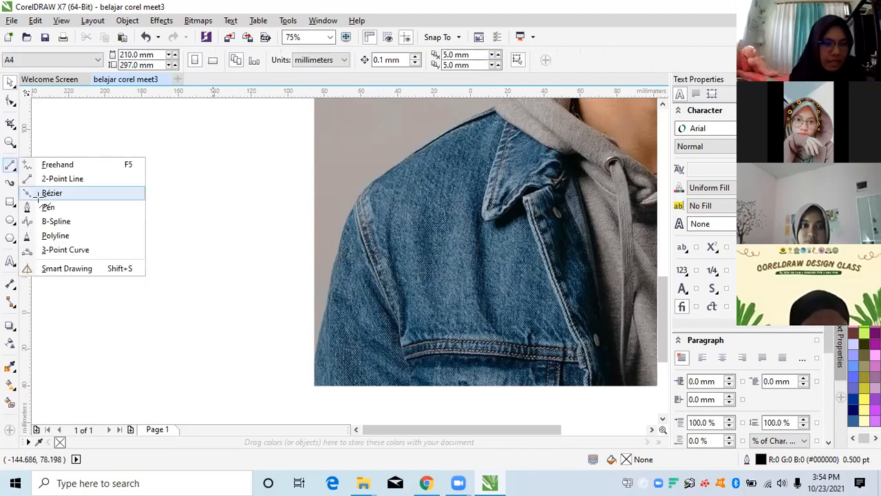
left_click(42, 194)
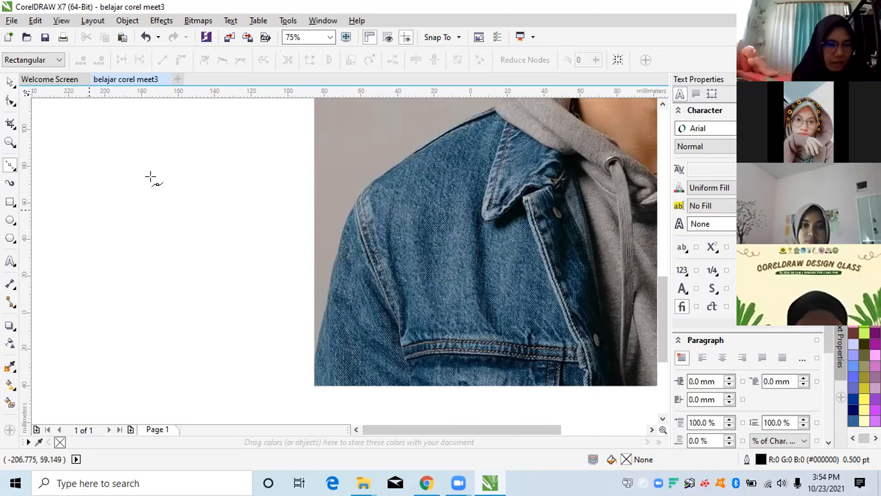
left_click(82, 242)
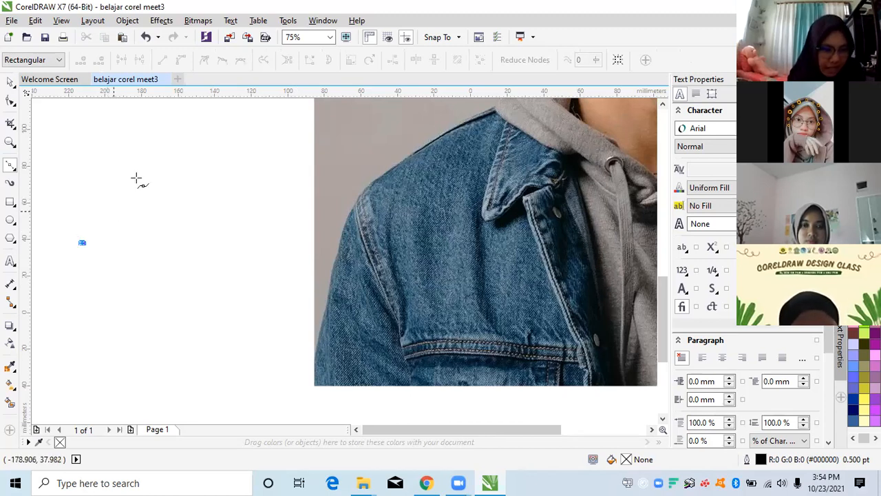
left_click(180, 147)
left_click_drag(219, 157, 279, 117)
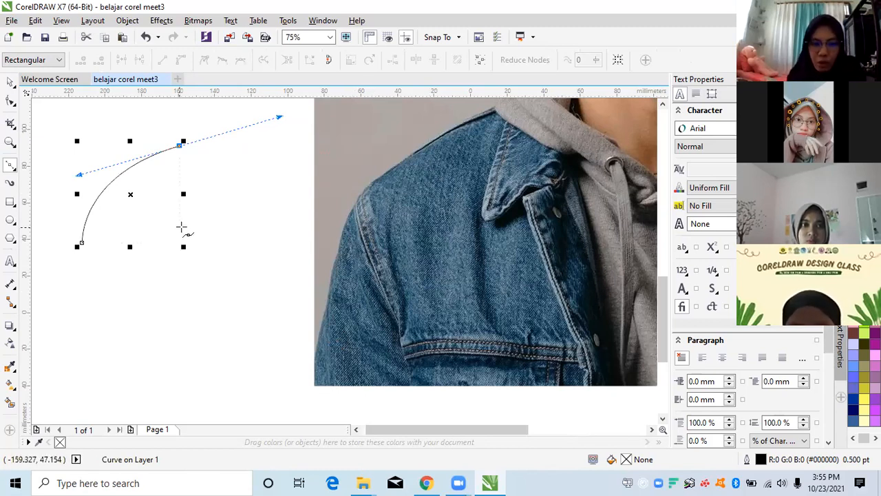
key("Delete")
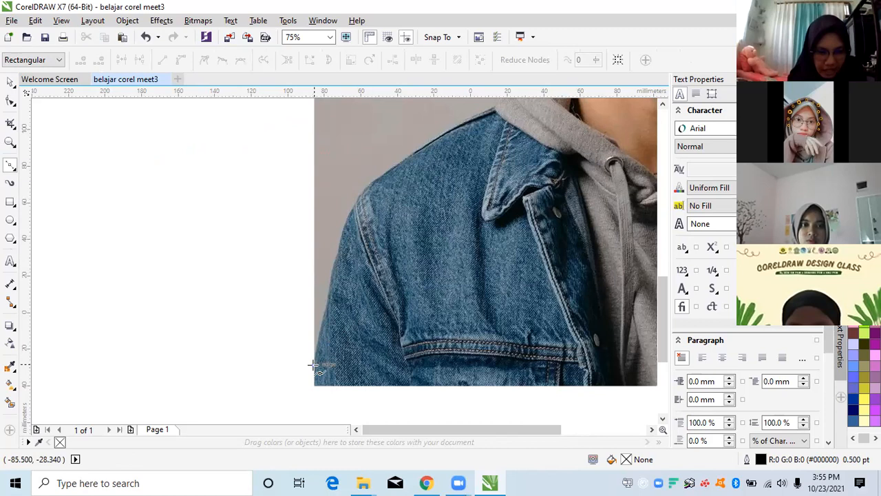
Step: Trace the lower outer edge of the jacket's sleeve with a Bézier curve about 5 by 25 mm
left_click(313, 366)
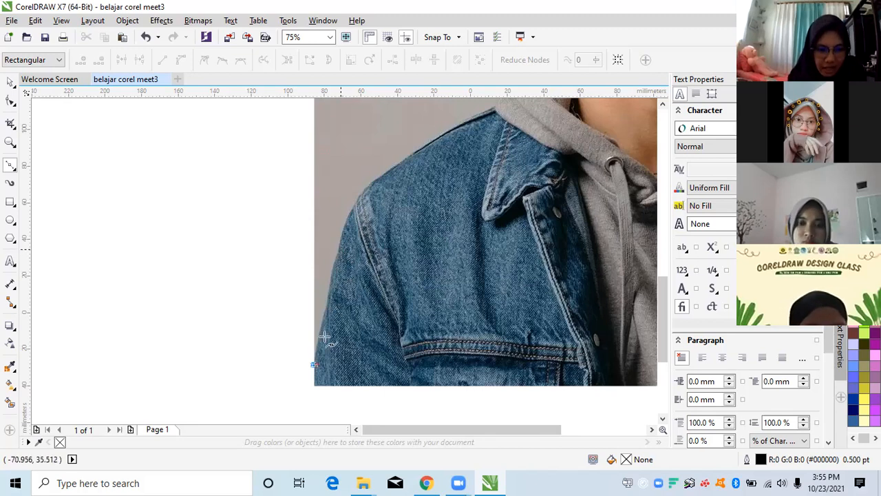
scroll(321, 275, "up", 2)
left_click(318, 267)
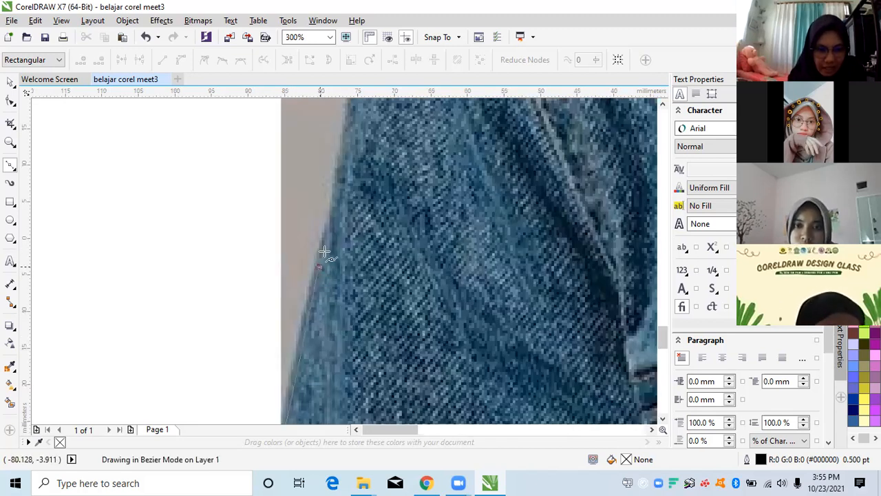
mouse_move(333, 234)
left_mouse_down()
mouse_move(332, 220)
mouse_move(328, 233)
left_mouse_up()
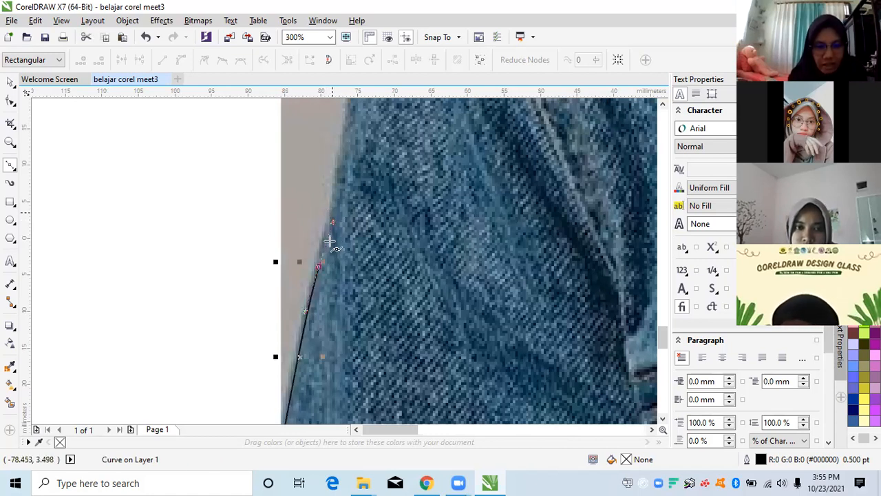
scroll(331, 239, "down", 2)
scroll(344, 207, "up", 2)
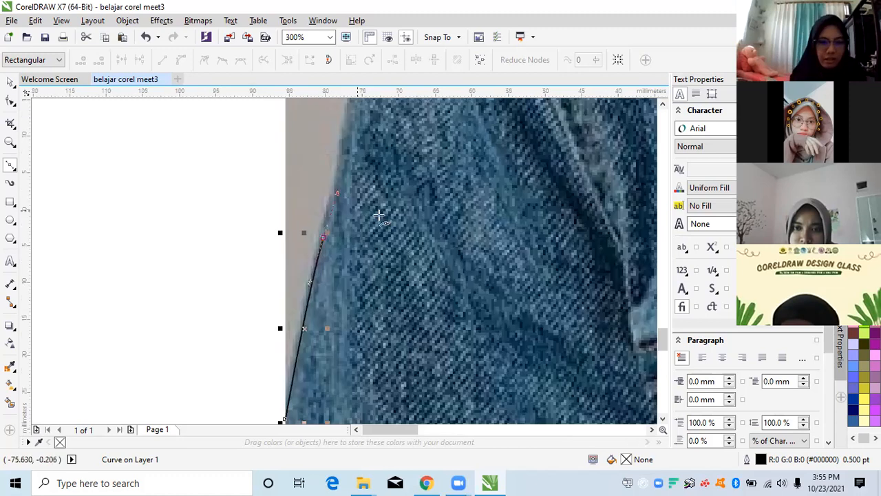
Step: Convert the portrait photo to a grayscale bitmap
scroll(385, 207, "down", 4)
key("space")
left_click(443, 134)
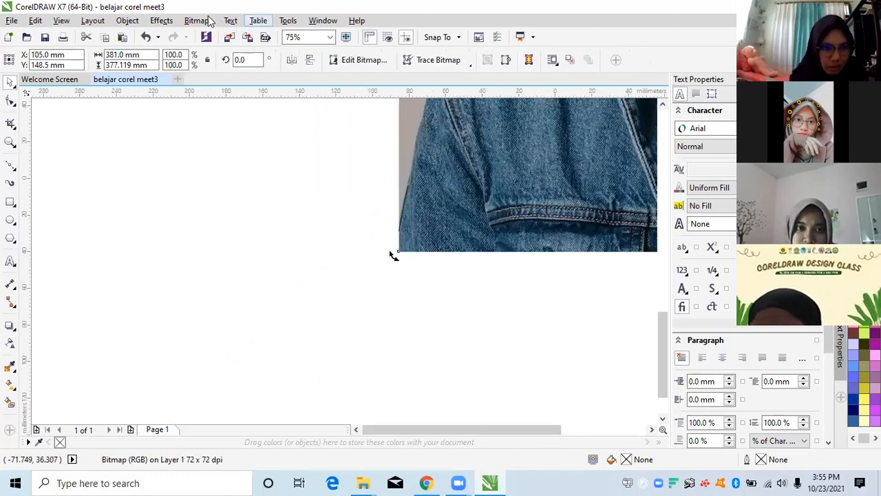
left_click(231, 21)
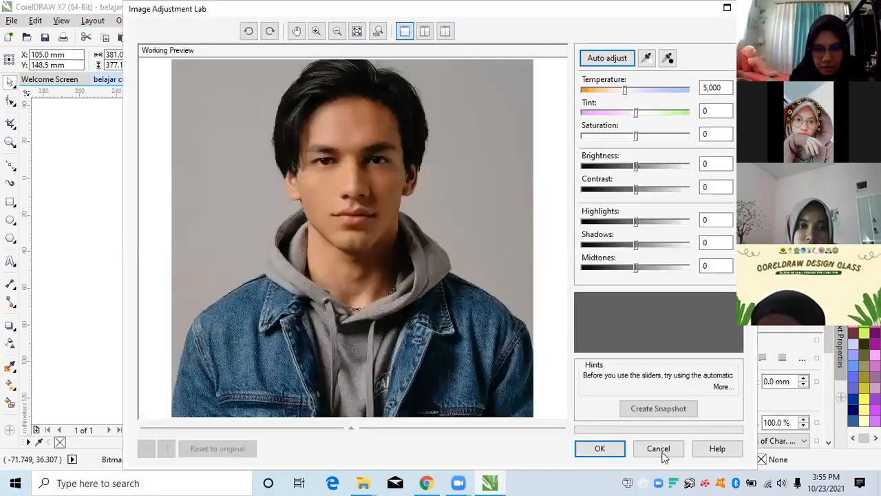
left_click(658, 448)
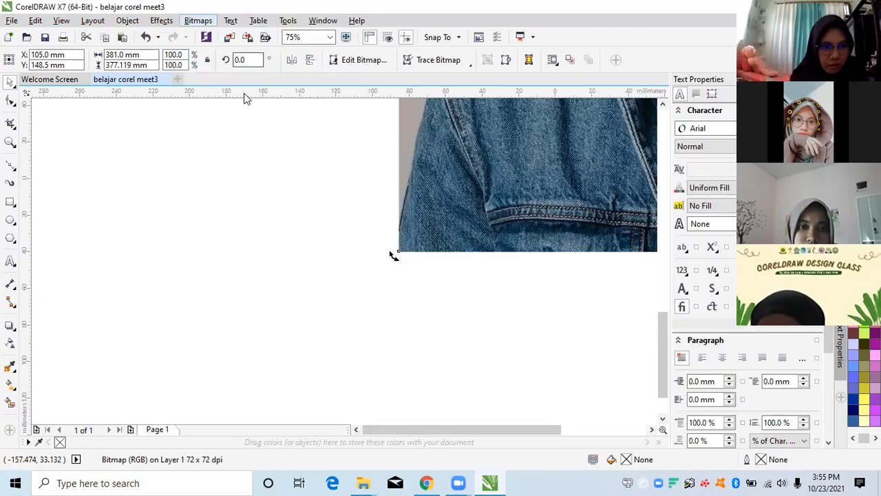
left_click(376, 156)
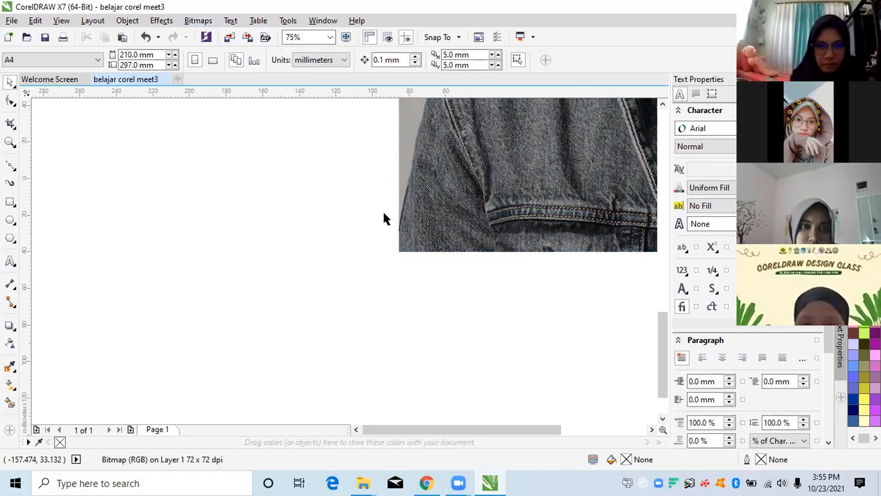
Step: Set the outline width of the white curve on the jacket sleeve's lower outer edge to 4 pt
scroll(383, 214, "up", 1)
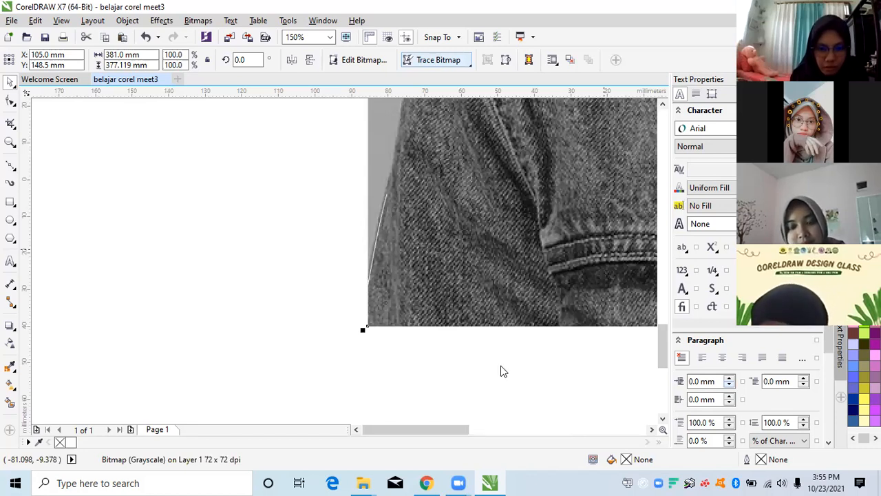
left_click(382, 272)
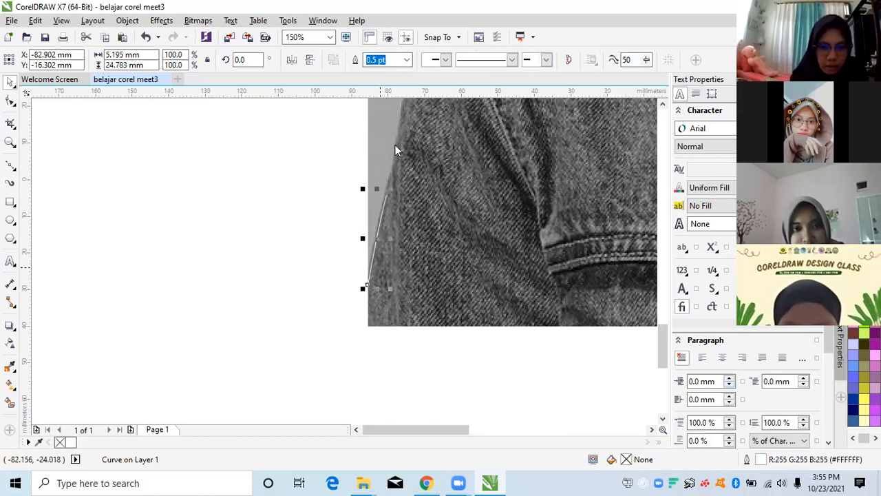
key("F12")
key("Escape")
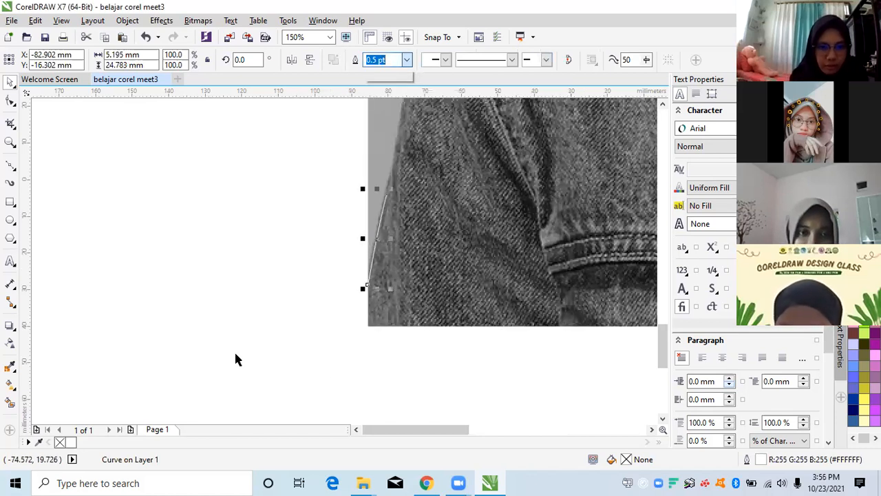
type("4")
key("Return")
scroll(253, 351, "down", 1)
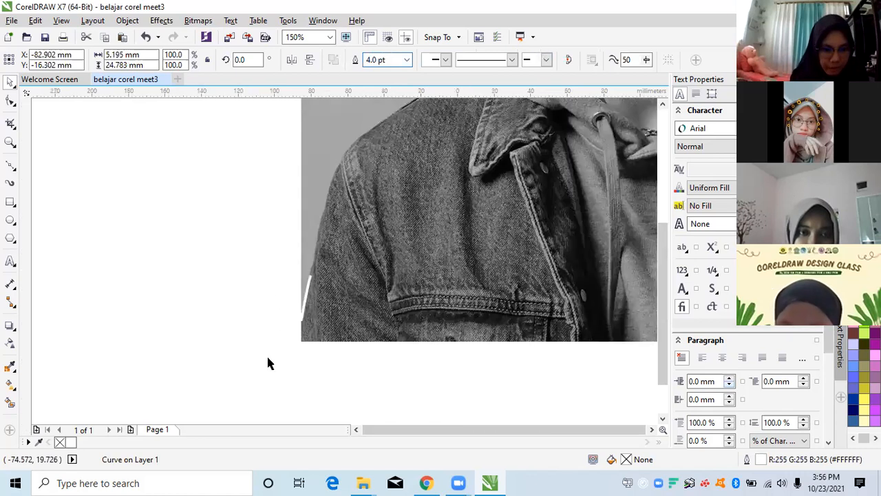
scroll(268, 358, "down", 1)
scroll(273, 341, "up", 1)
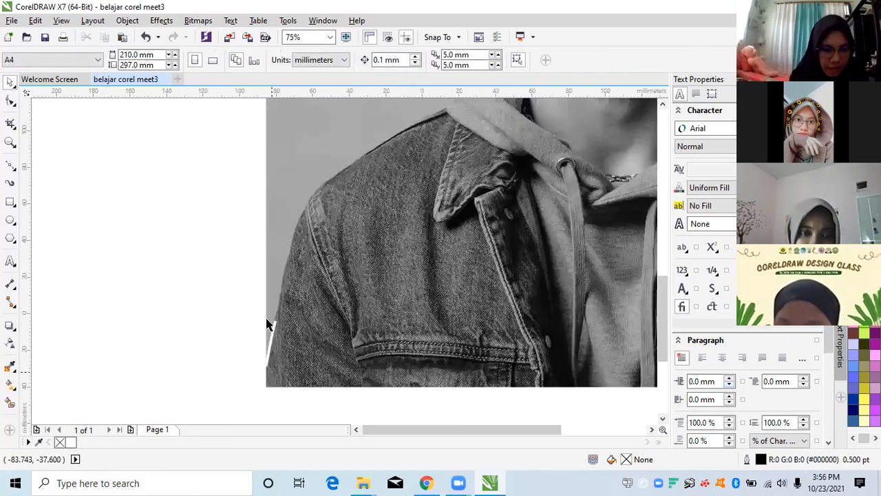
Step: Delete the thick white curve from the sleeve's lower outer edge, with the Bézier tool ready for a new trace
scroll(268, 325, "up", 2)
left_click(10, 182)
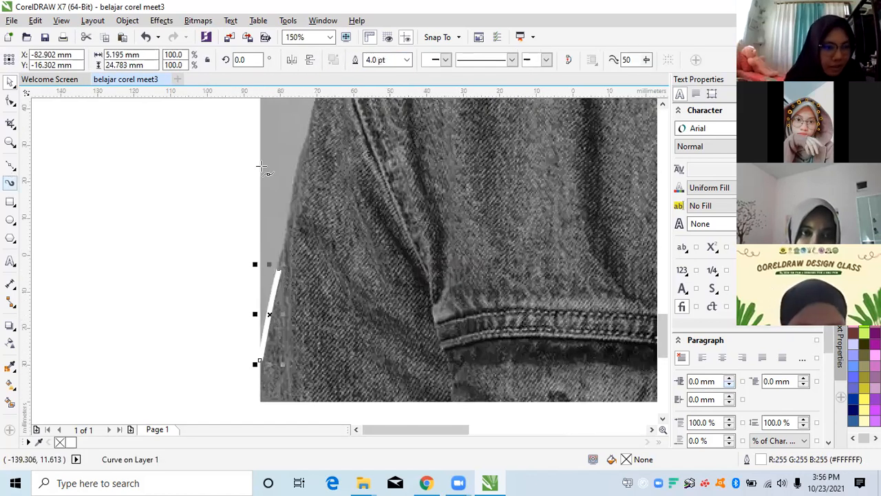
scroll(261, 248, "down", 2)
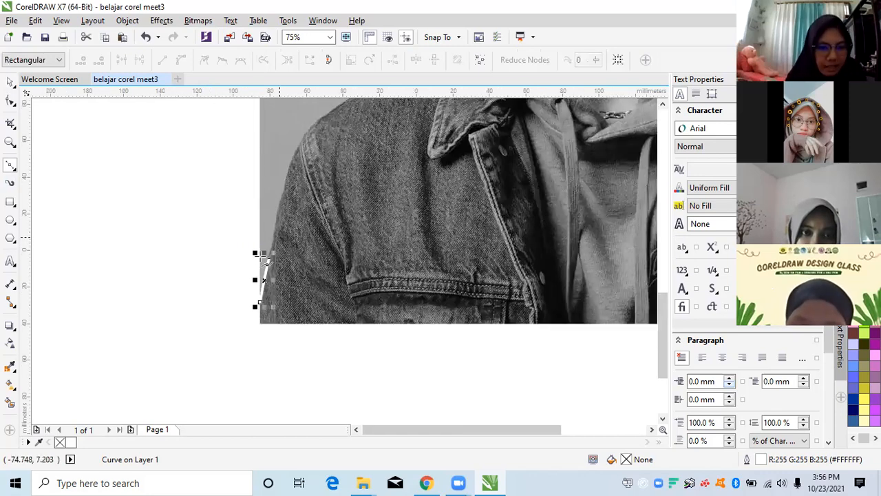
scroll(264, 258, "up", 2)
scroll(265, 255, "up", 2)
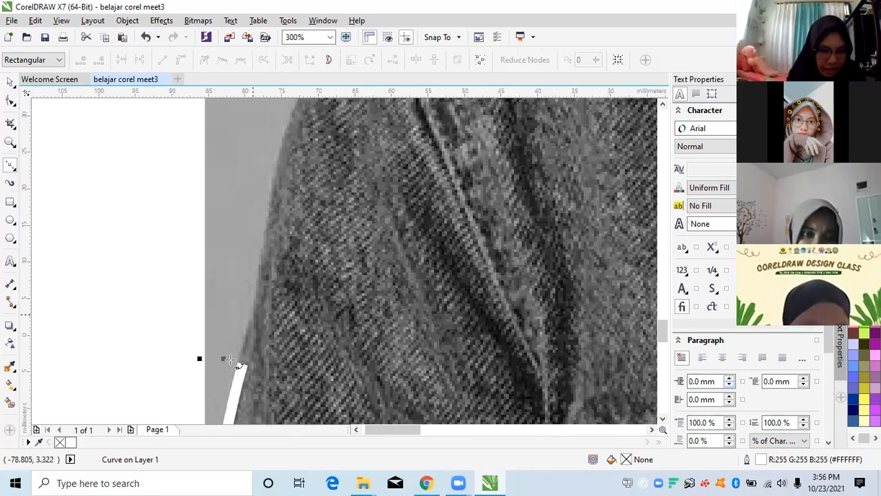
scroll(269, 315, "down", 2)
Step: Draw the first Bézier segment from the photo's side border up the sleeve's lower outer edge, aligning its handles with the contour
scroll(236, 315, "up", 1)
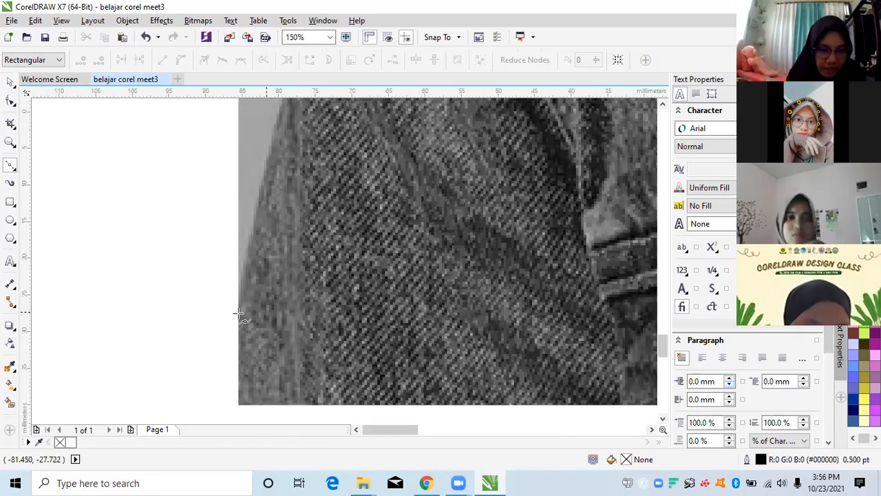
scroll(307, 251, "up", 2)
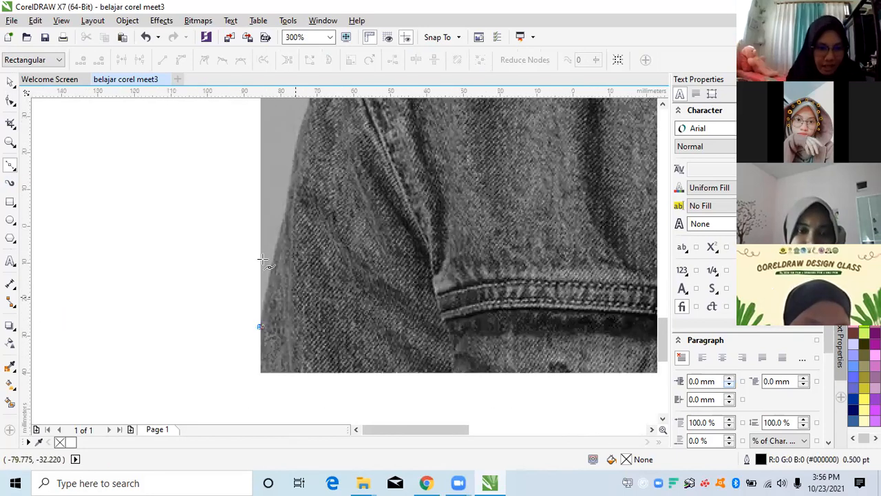
scroll(263, 259, "up", 2)
mouse_move(256, 214)
left_mouse_down()
mouse_move(267, 203)
mouse_move(250, 187)
mouse_move(142, 199)
mouse_move(194, 188)
mouse_move(221, 200)
mouse_move(143, 199)
mouse_move(144, 182)
left_mouse_up()
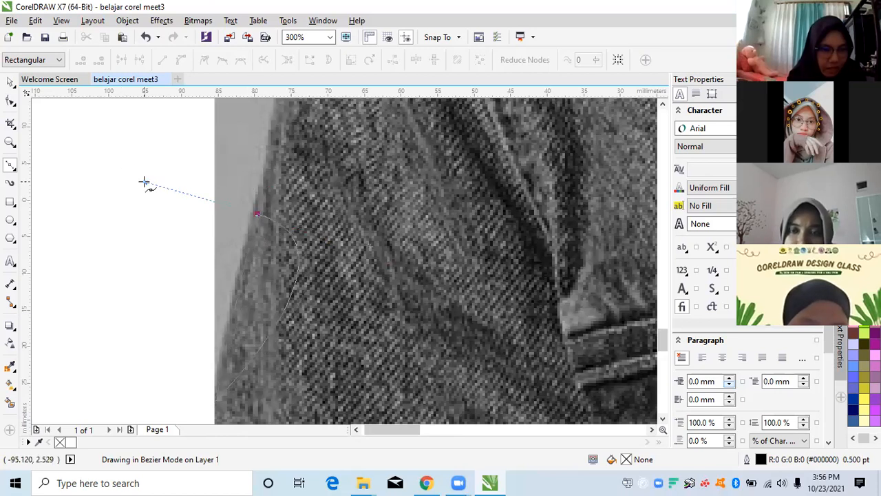
left_click_drag(225, 160, 275, 139)
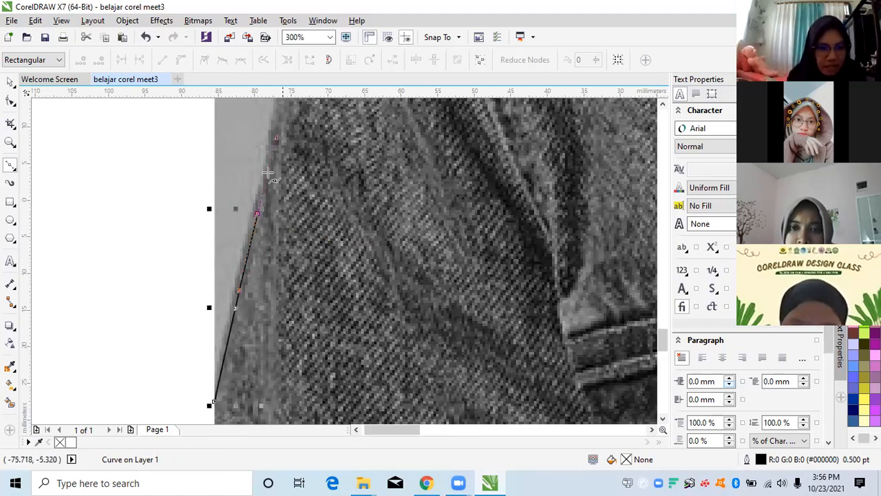
Step: Extend the Bézier curve with a node farther up the sleeve's outer edge and shape the segment to the contour
left_click_drag(274, 175, 258, 302)
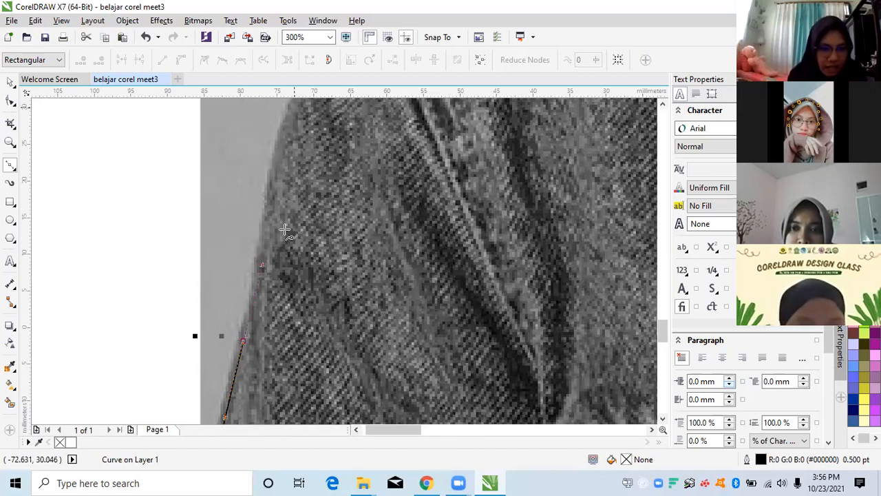
left_click_drag(263, 265, 248, 325)
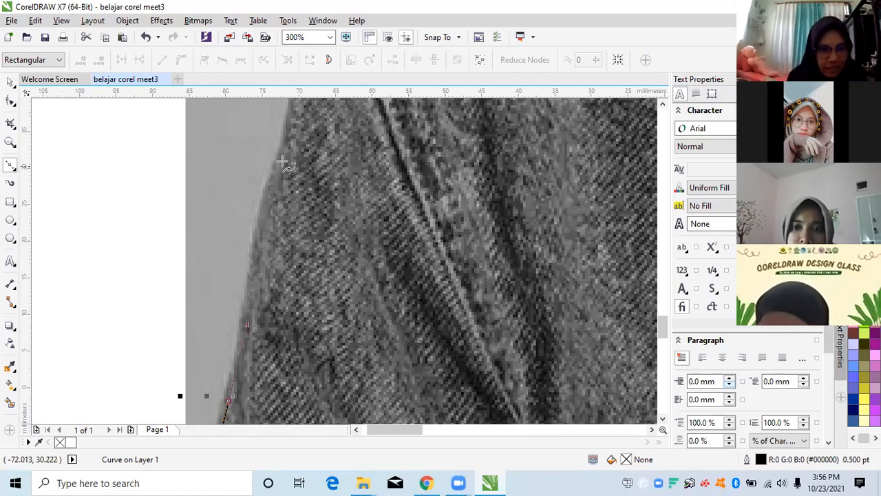
left_click_drag(281, 161, 346, 138)
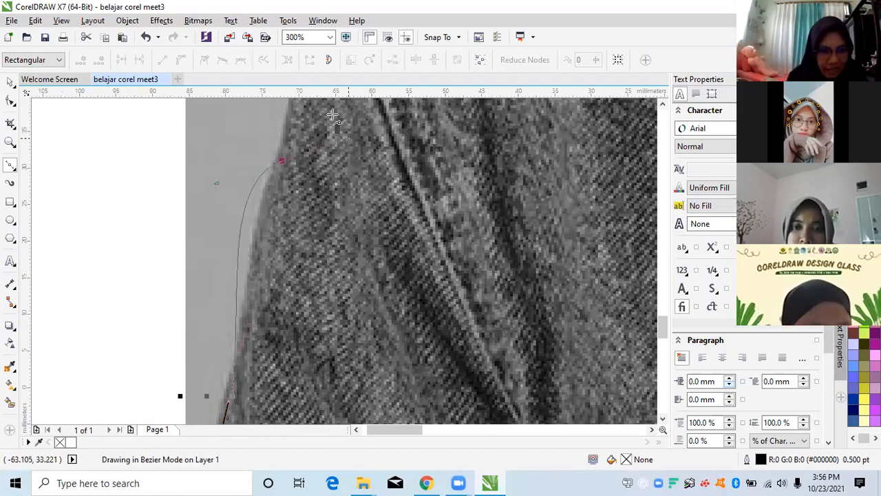
scroll(287, 177, "up", 1)
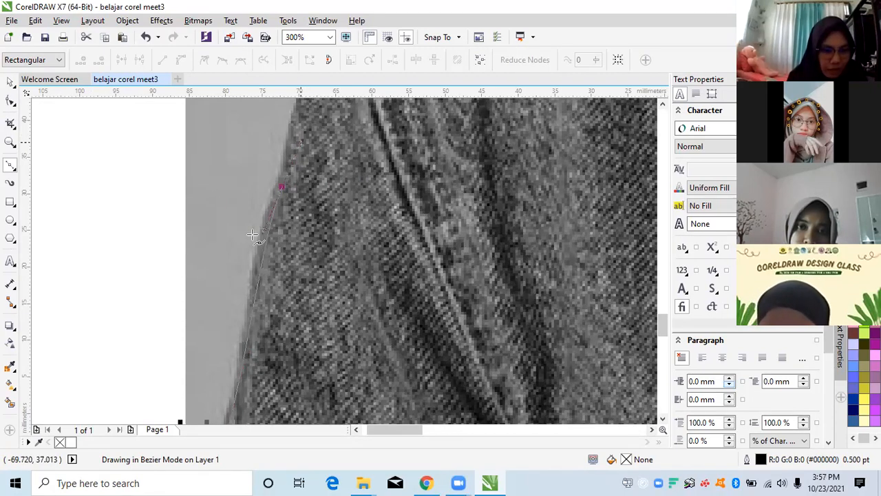
left_click_drag(249, 296, 238, 221)
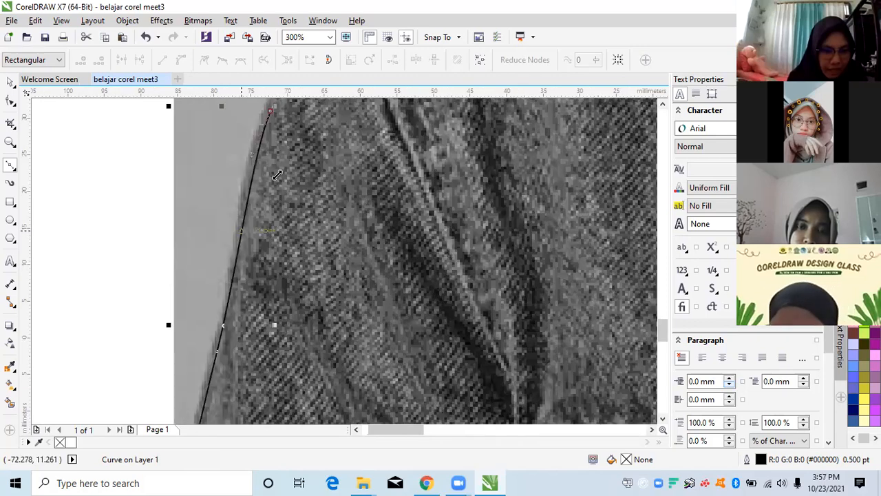
scroll(274, 238, "down", 2)
scroll(288, 175, "up", 2)
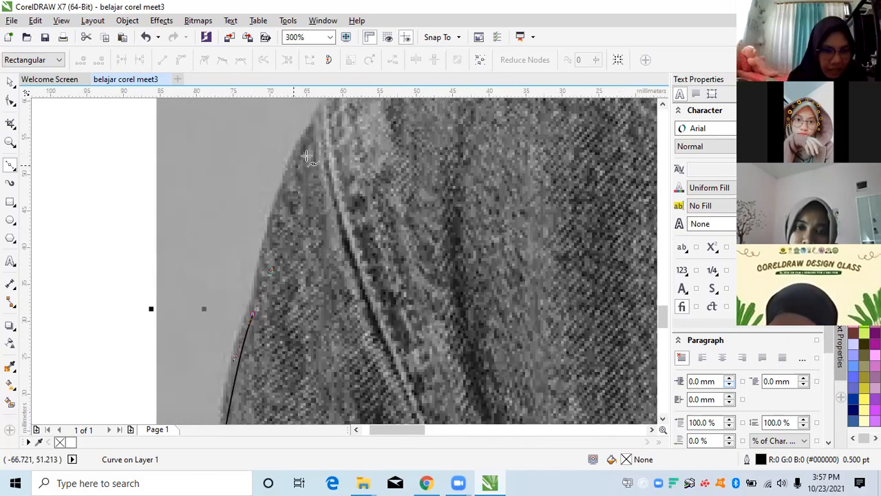
Step: Try to continue the curve with curved nodes on the upper sleeve edge and at the top of the armhole seam
left_click_drag(294, 165, 323, 135)
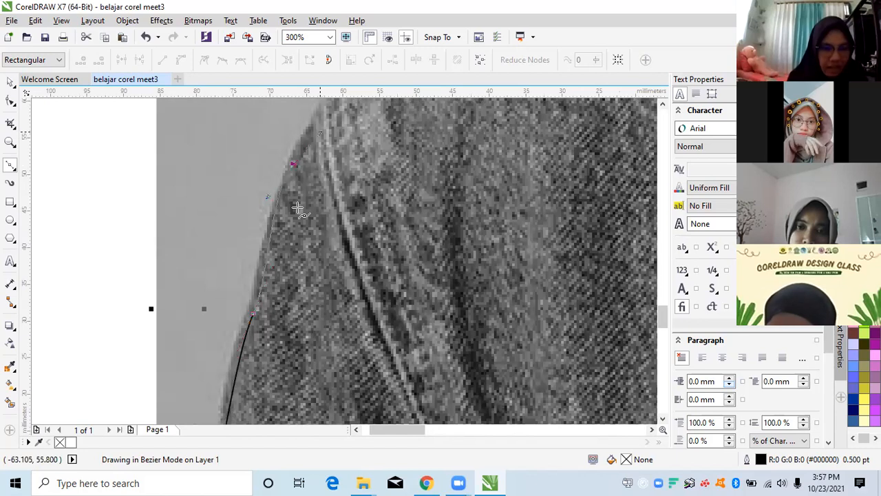
scroll(291, 184, "down", 2)
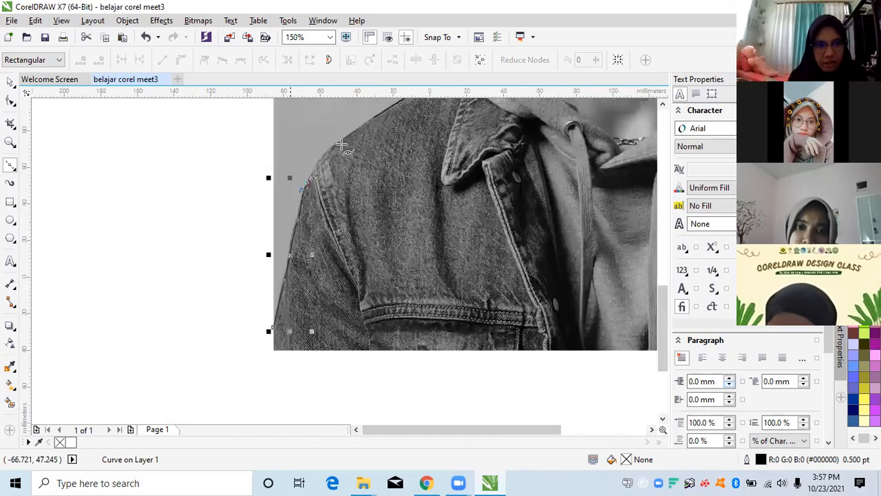
scroll(313, 144, "up", 1)
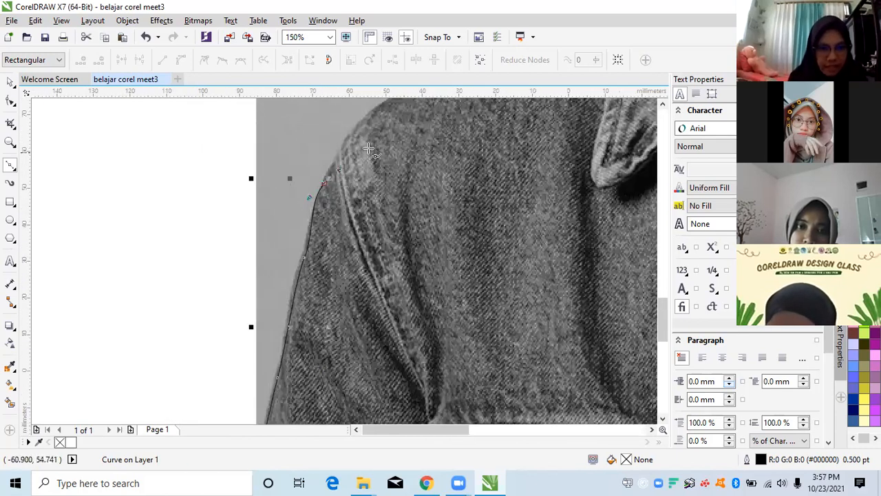
left_click_drag(360, 133, 396, 144)
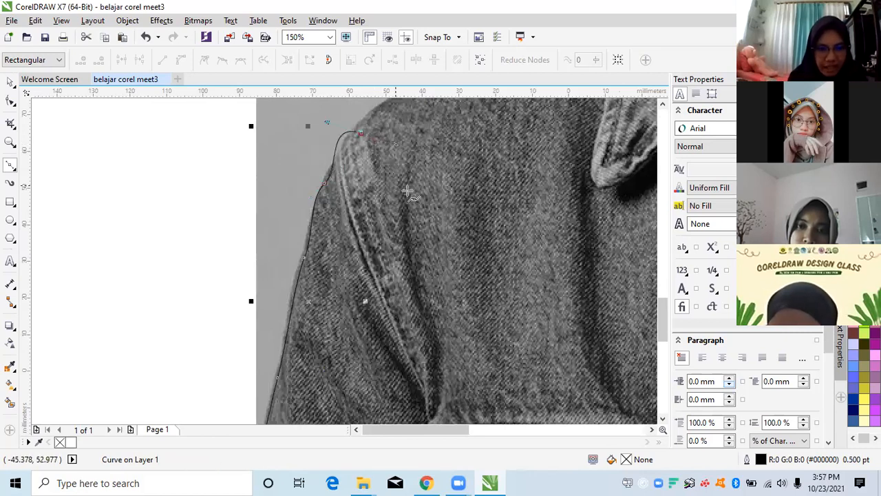
scroll(407, 192, "up", 2)
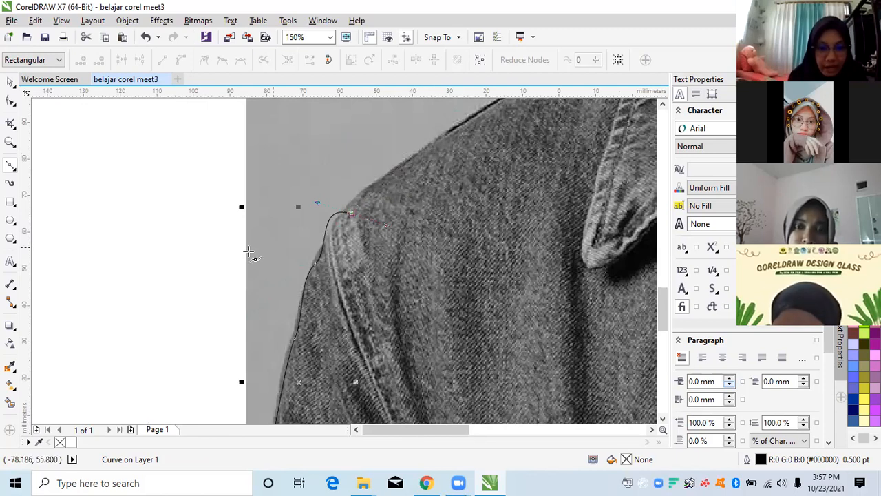
Step: Try to extend the curve onto the shoulder slope, and undo the tracing back to the node on the outer sleeve
scroll(330, 232, "up", 1)
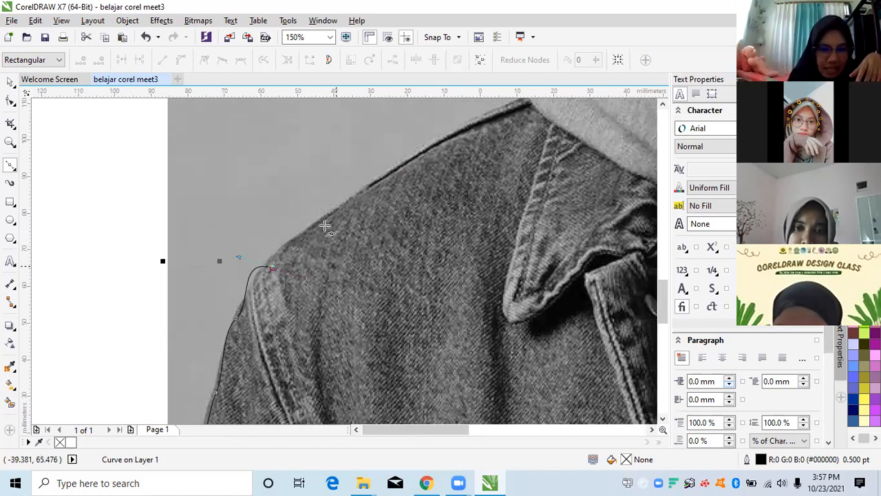
left_click_drag(330, 220, 340, 205)
left_click_drag(378, 180, 350, 169)
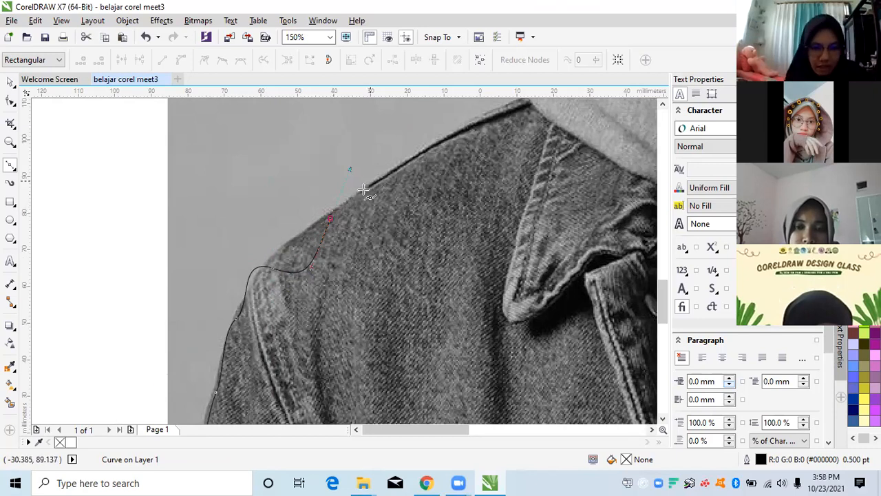
key("ctrl+z")
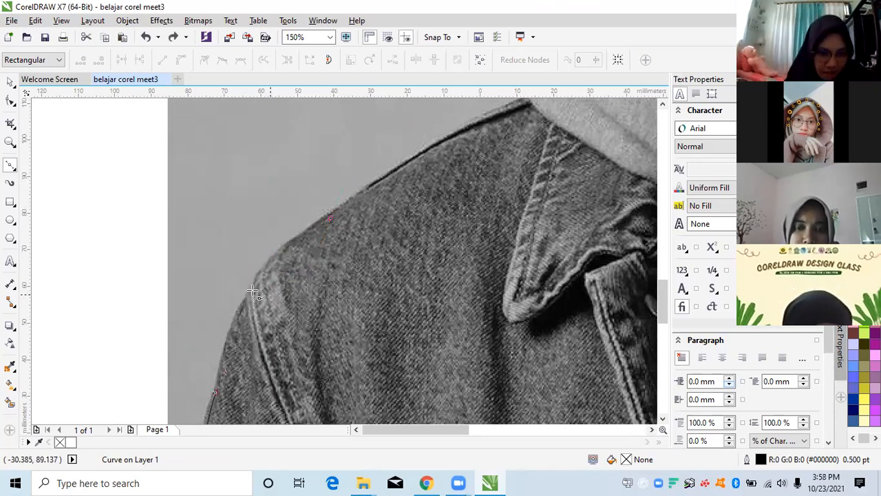
Step: Try to trace past the armhole seam onto the shoulder with two curved Bézier segments, and undo both segments
mouse_move(251, 290)
left_mouse_down()
mouse_move(272, 273)
mouse_move(271, 319)
left_mouse_up()
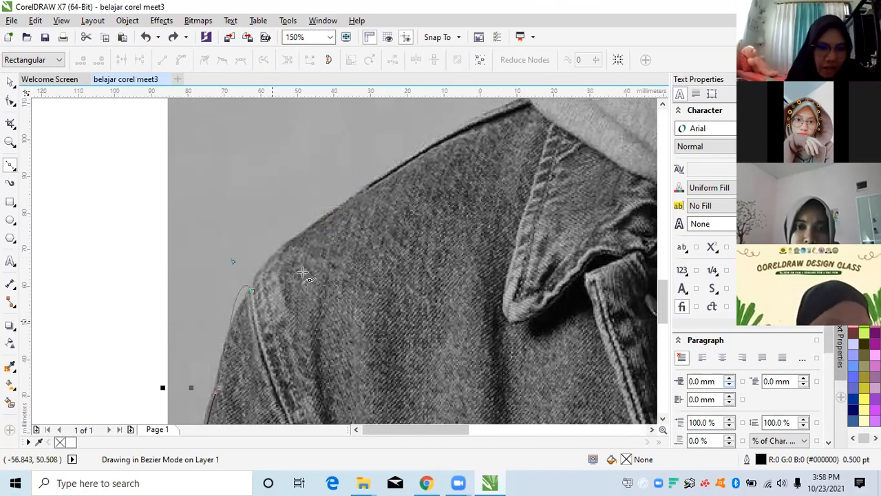
left_click_drag(303, 273, 294, 250)
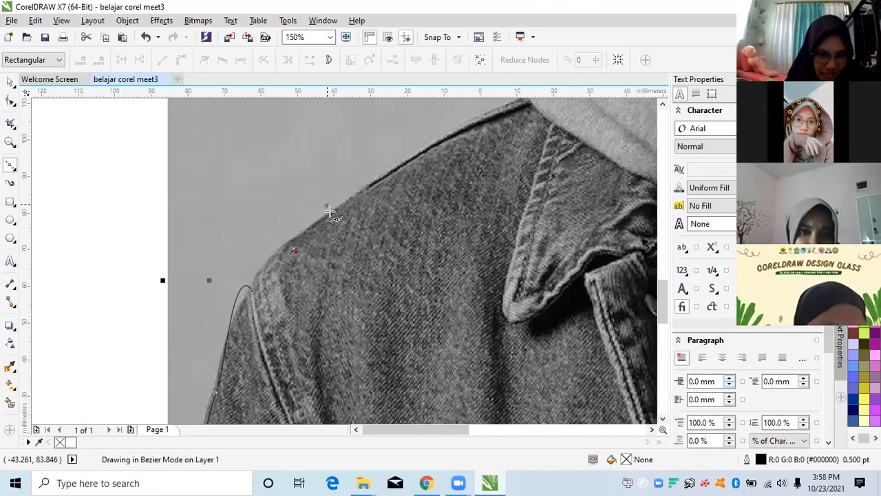
mouse_move(261, 303)
left_mouse_down()
mouse_move(246, 289)
mouse_move(260, 312)
left_mouse_up()
scroll(262, 313, "up", 2)
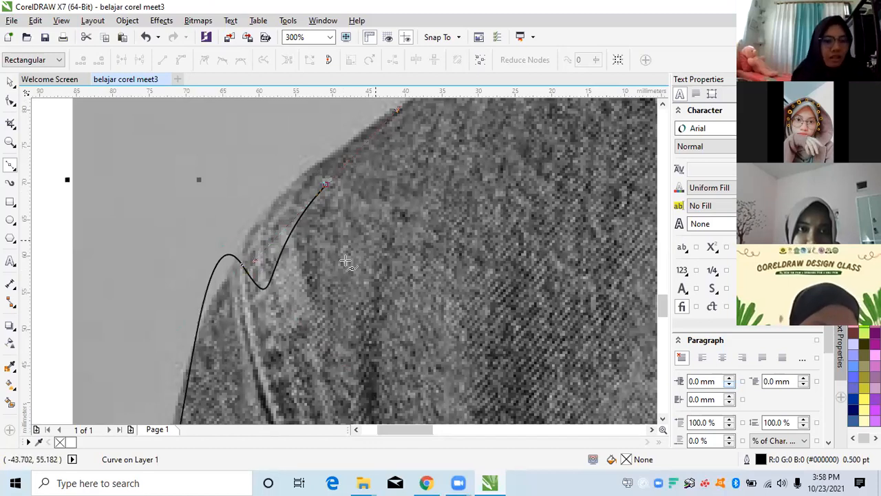
scroll(335, 243, "down", 2)
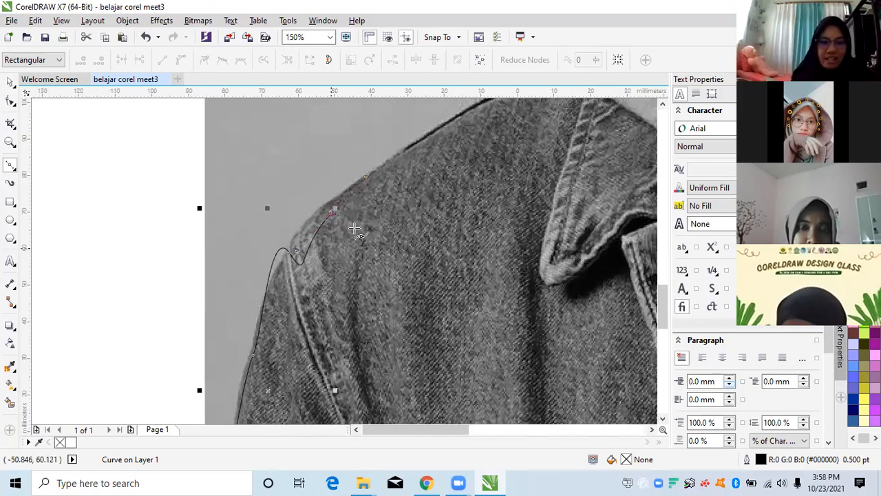
scroll(354, 228, "up", 2)
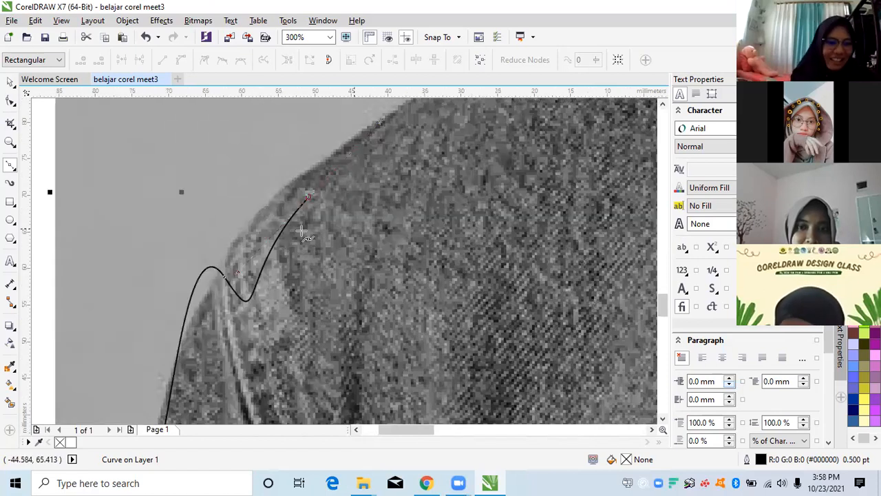
scroll(290, 248, "down", 1)
scroll(346, 204, "up", 1)
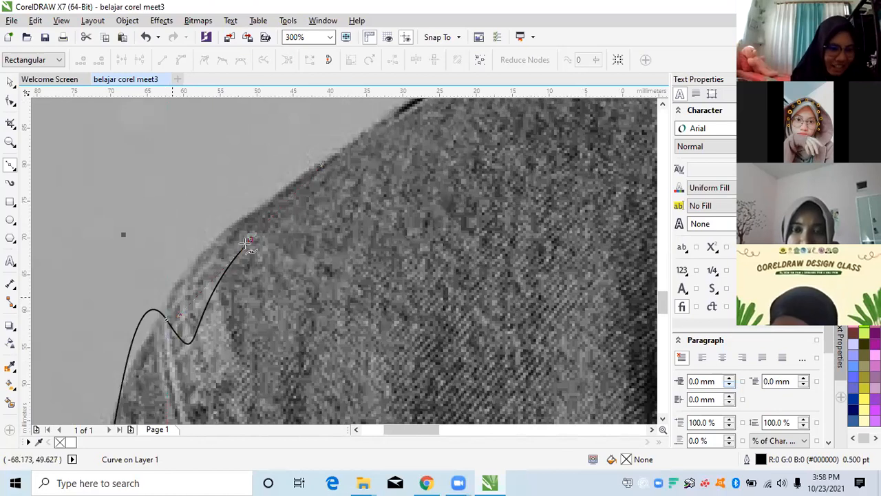
key("ctrl+z")
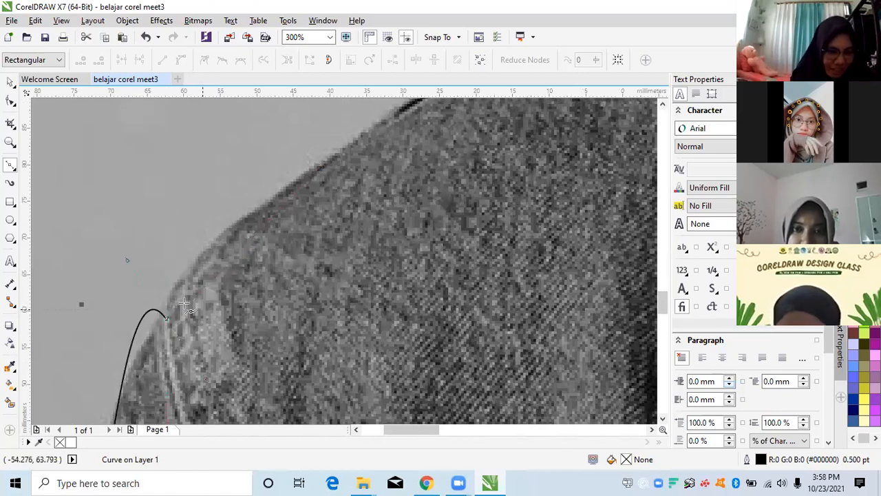
key("ctrl+z")
Step: Extend the Bézier curve from the outer sleeve node to a node at the top of the armhole seam
scroll(194, 276, "down", 2)
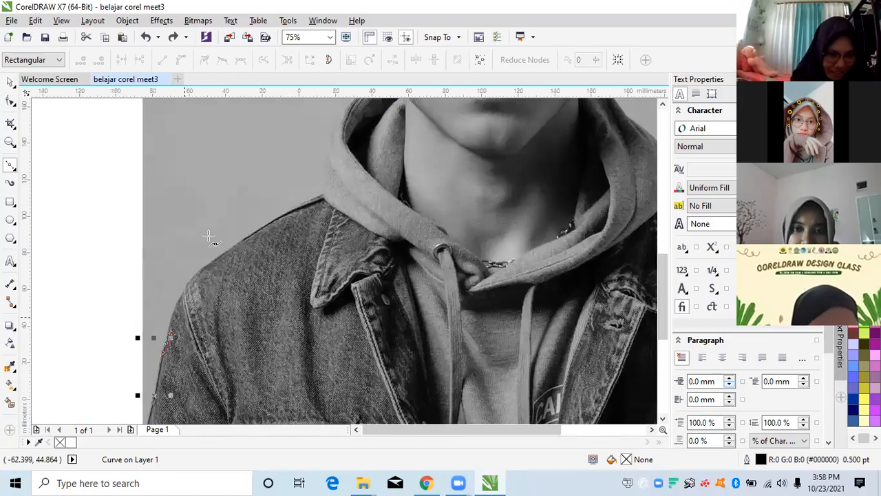
scroll(214, 226, "up", 1)
left_click(196, 246)
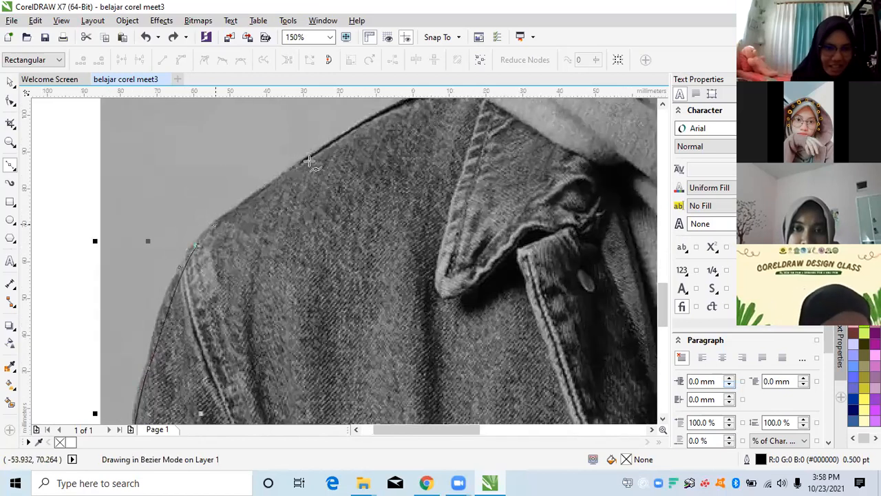
Step: Extend the Bézier outline with curved nodes along the shoulder slope up to the hood's edge, then finish and deselect the curve
left_click_drag(303, 165, 341, 142)
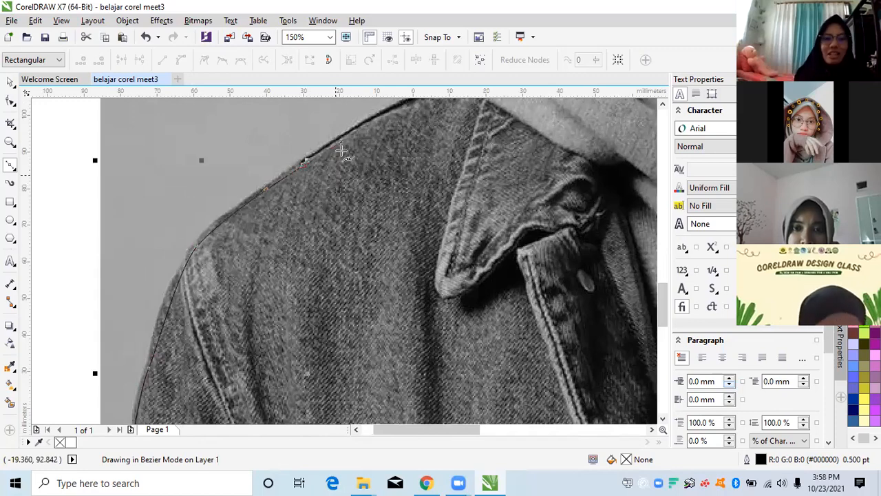
scroll(340, 165, "down", 2)
scroll(341, 165, "up", 2)
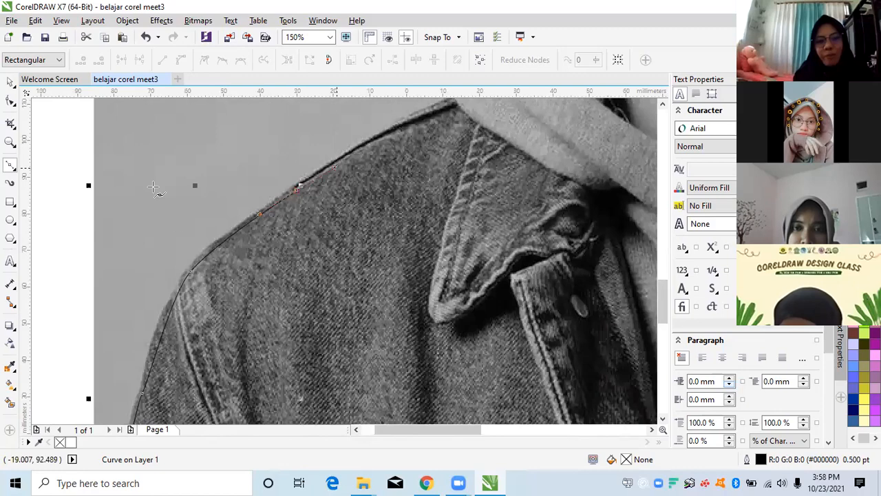
scroll(334, 175, "up", 2)
scroll(328, 128, "down", 1)
left_click(331, 124)
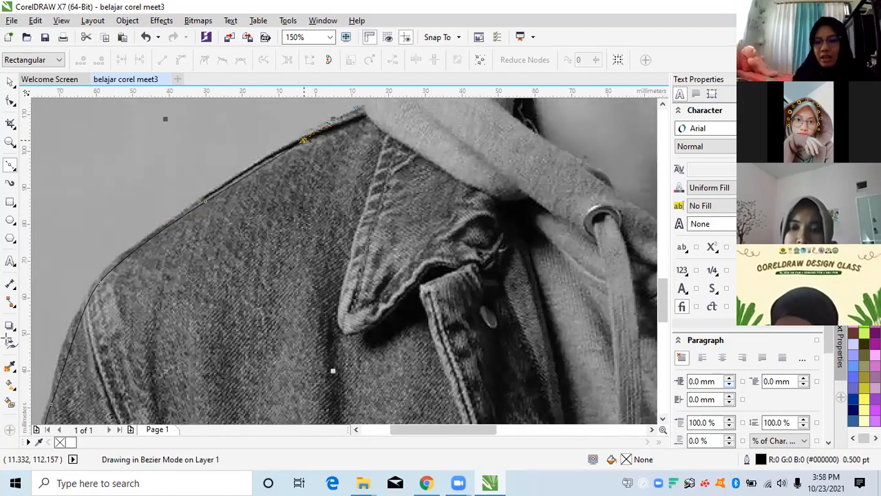
scroll(388, 335, "down", 1)
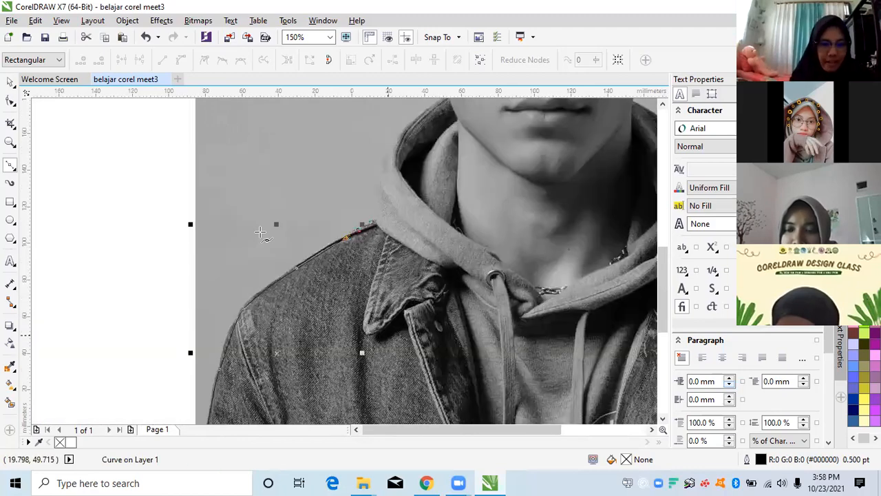
scroll(409, 248, "up", 1)
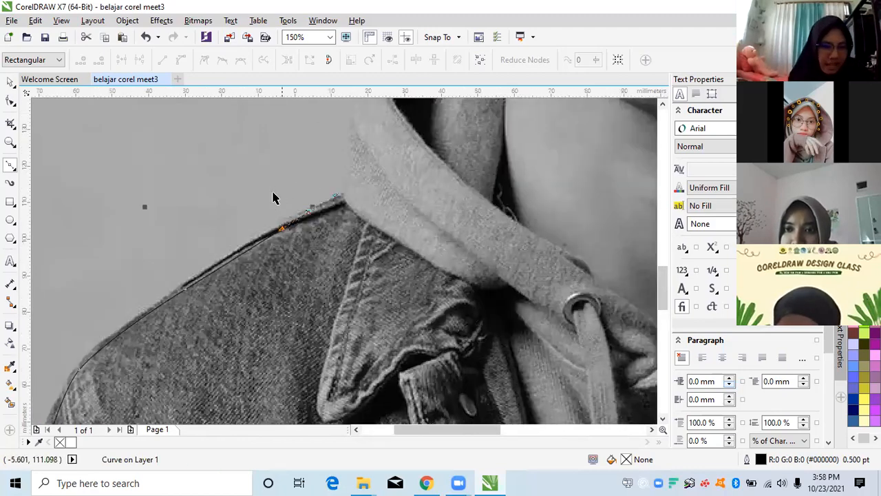
key("space")
scroll(303, 184, "down", 1)
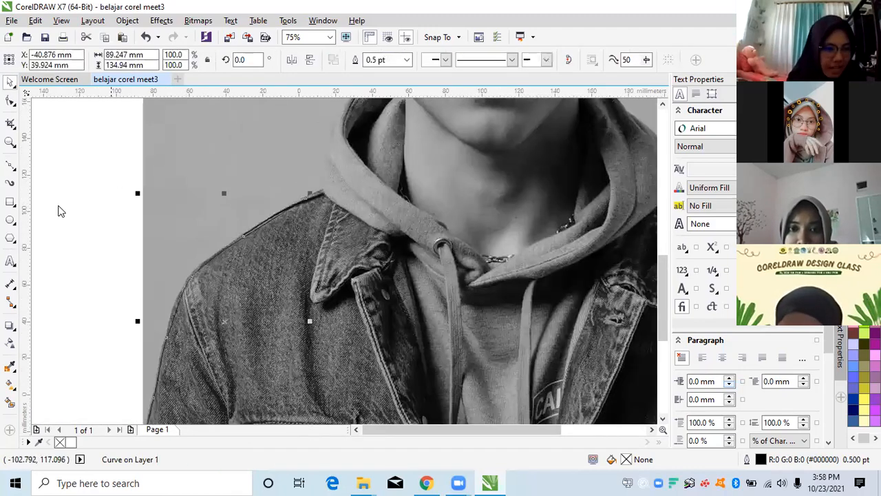
left_click(59, 210)
left_click(11, 165)
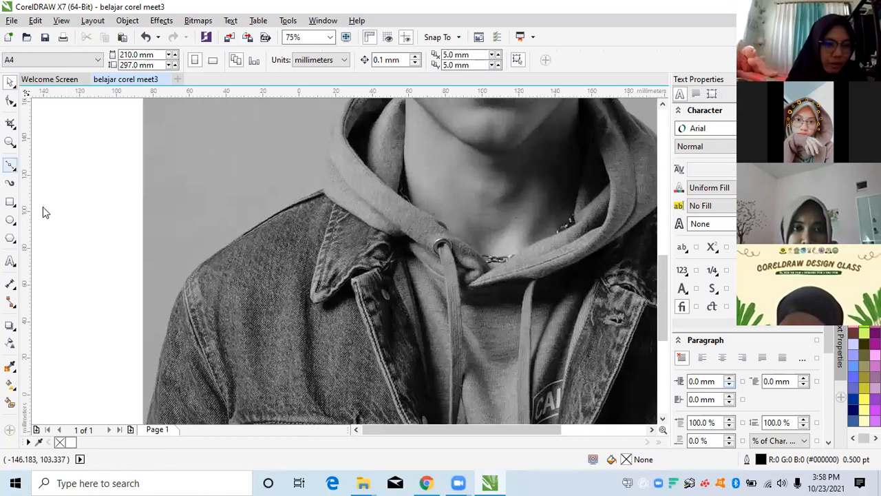
left_click(43, 207)
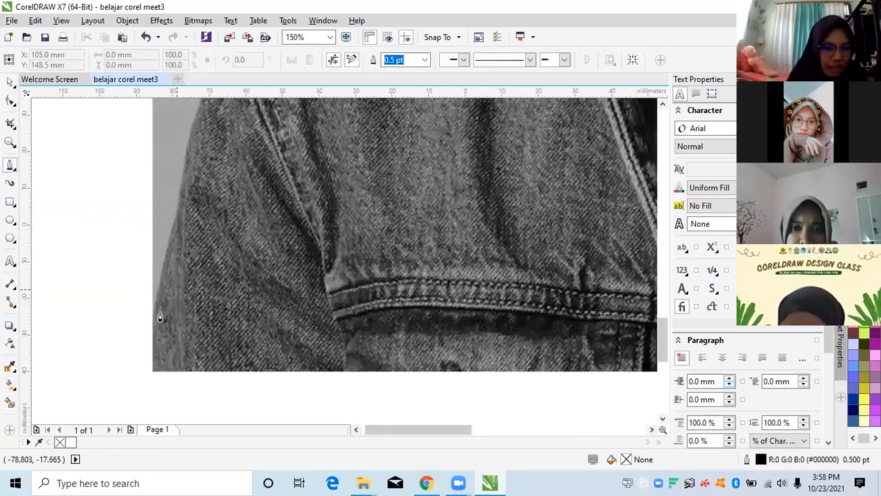
scroll(177, 294, "up", 3)
left_click(152, 320)
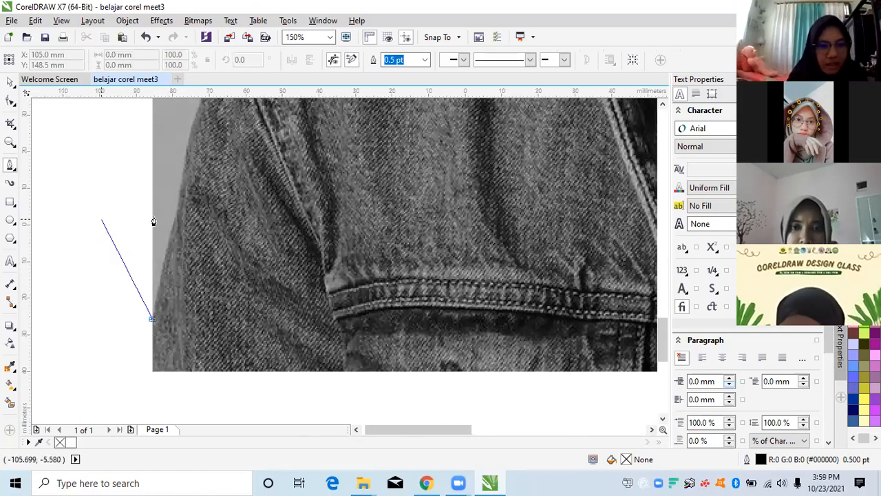
left_click(123, 197)
Step: Draw a two-node sample Bézier curve about 8 mm wide and 26 mm high in the blank area beside the sleeve
left_click(11, 167)
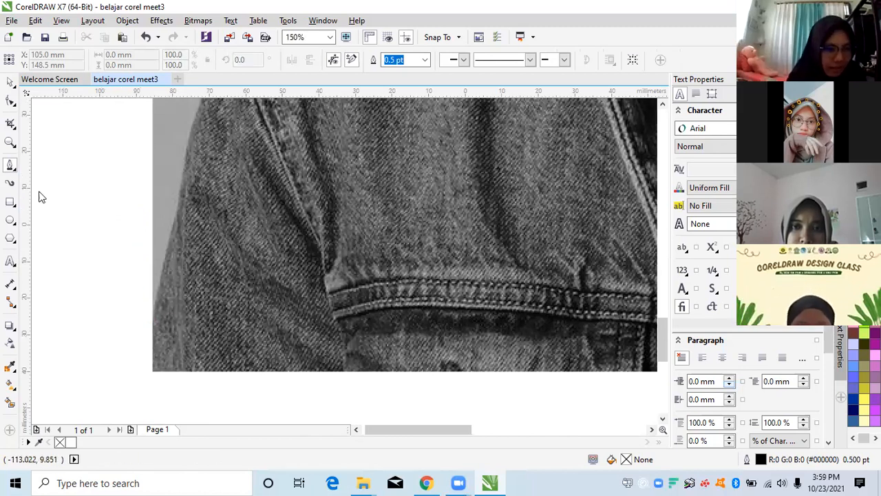
left_click(70, 289)
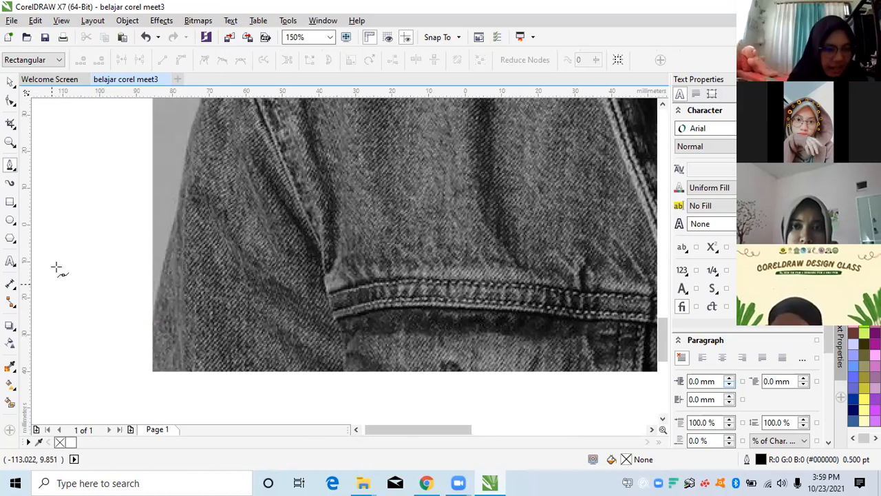
left_click_drag(92, 195, 168, 135)
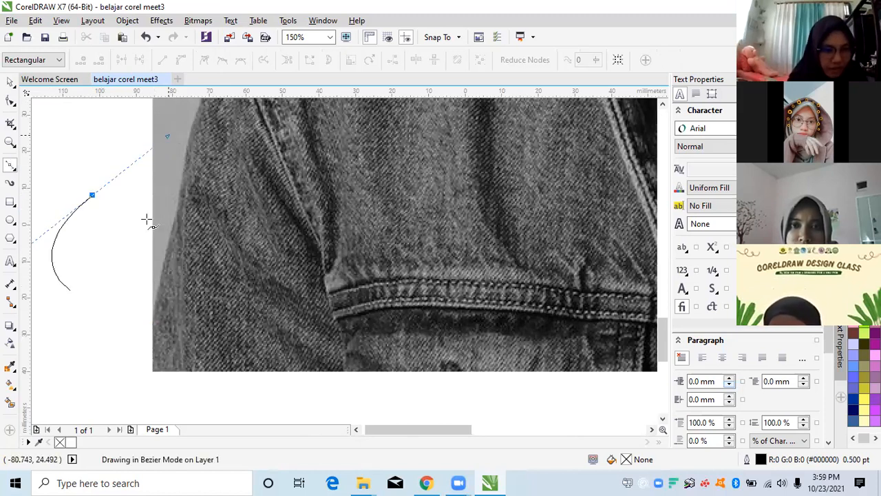
Step: Draw a closed, curved Pen shape about 18 × 47 mm beside the sample Bézier curve, and delete both sample objects
left_click(14, 170)
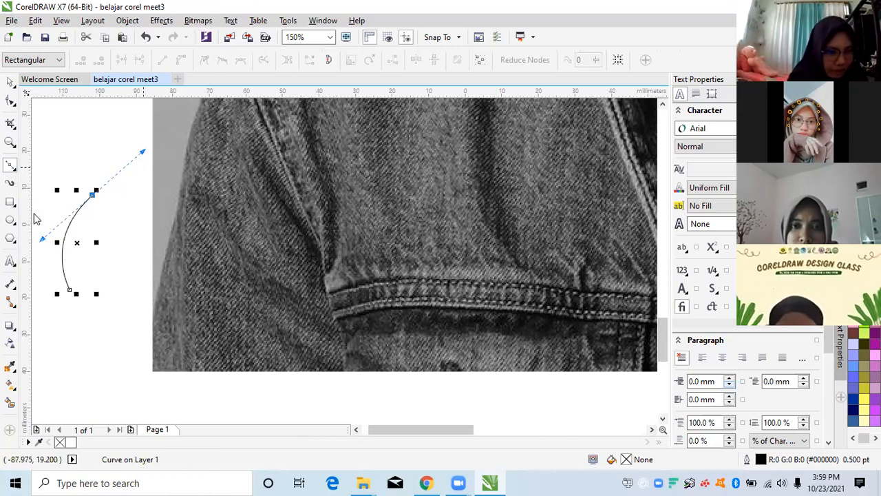
left_click(105, 291)
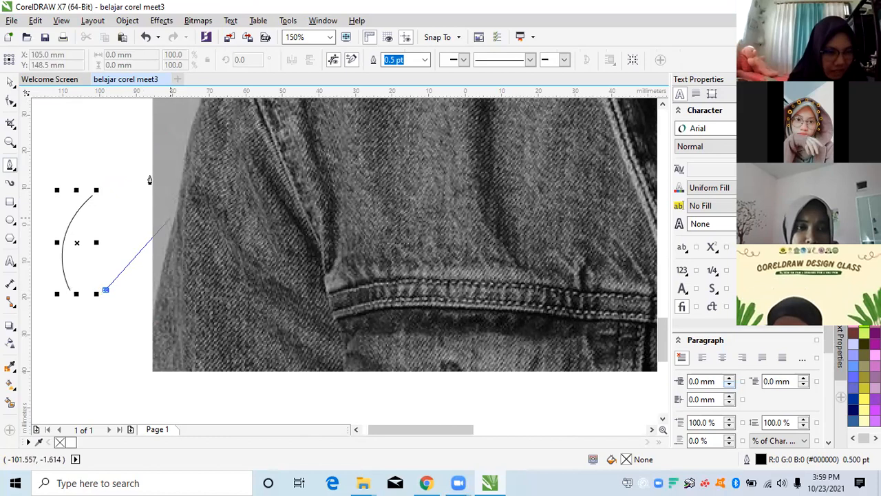
left_click_drag(116, 195, 131, 195)
left_click_drag(117, 119, 94, 128)
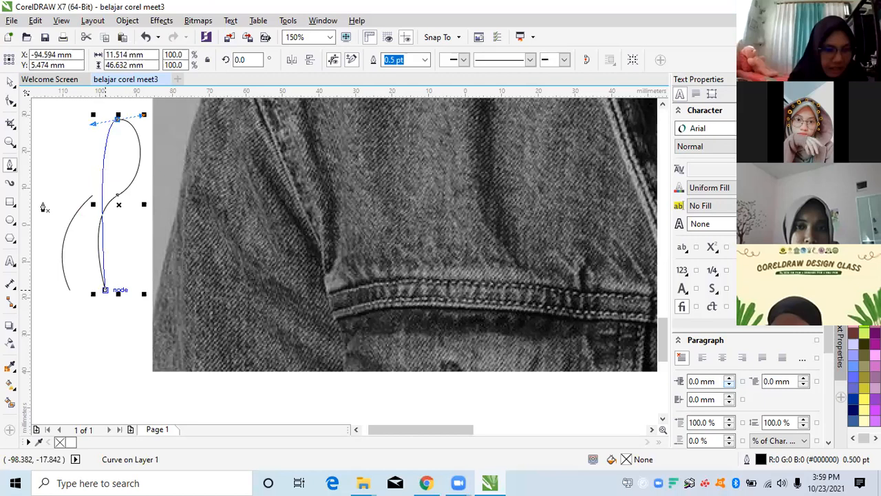
left_click_drag(105, 289, 42, 206)
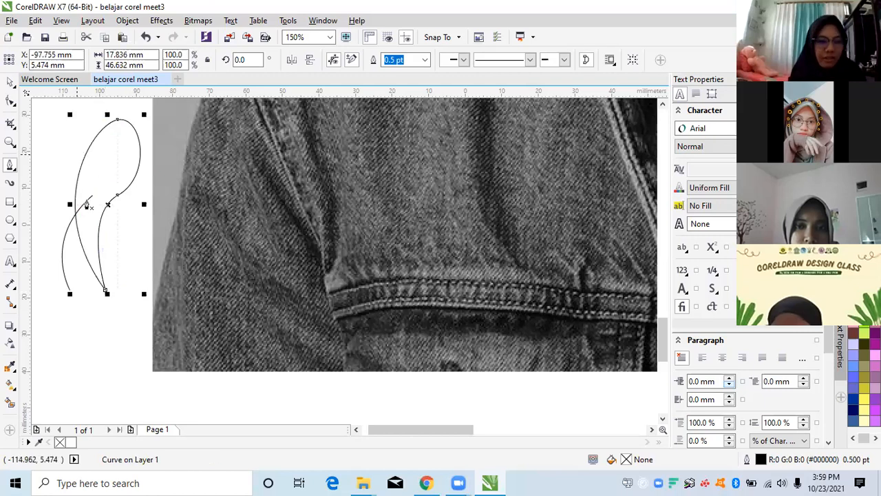
key("Delete")
key("space")
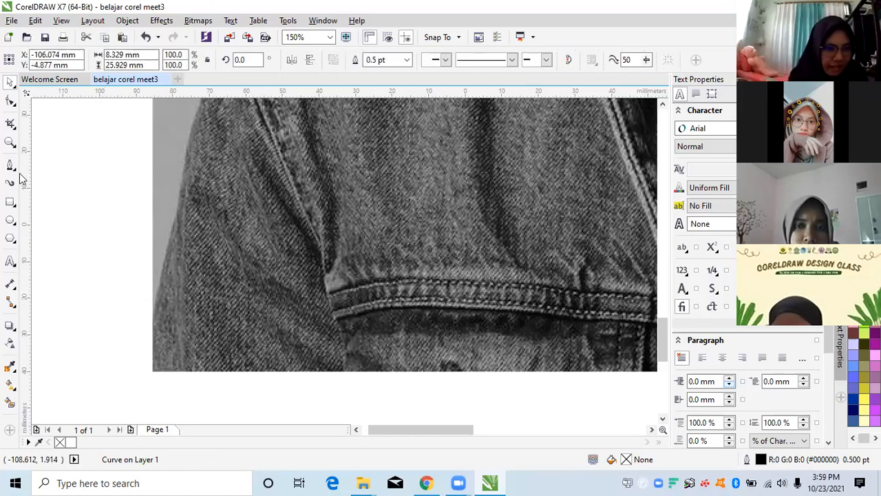
Step: Draw a closed B-Spline shape about 22 × 22 mm in the blank area beside the sleeve, and delete it
left_click(15, 172)
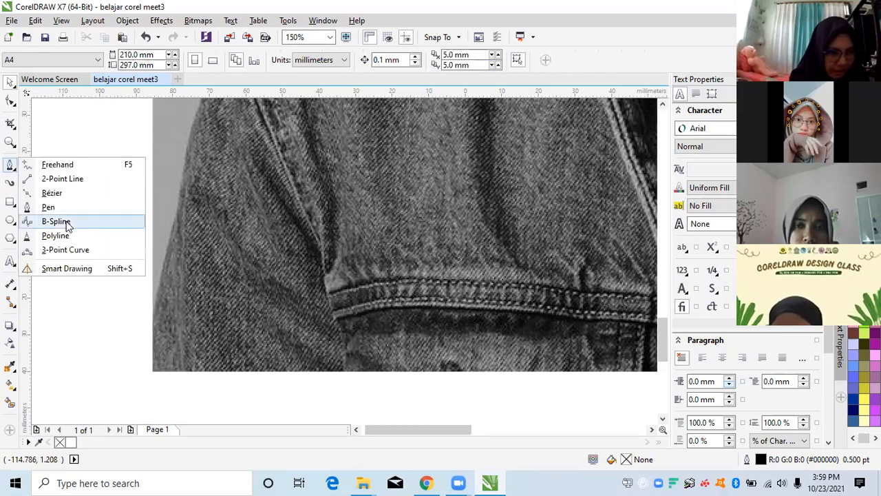
left_click(98, 303)
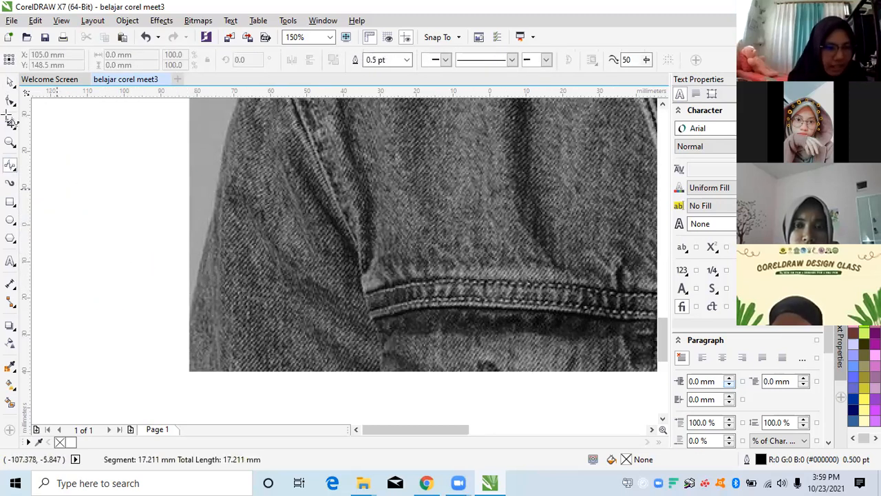
left_click(168, 235)
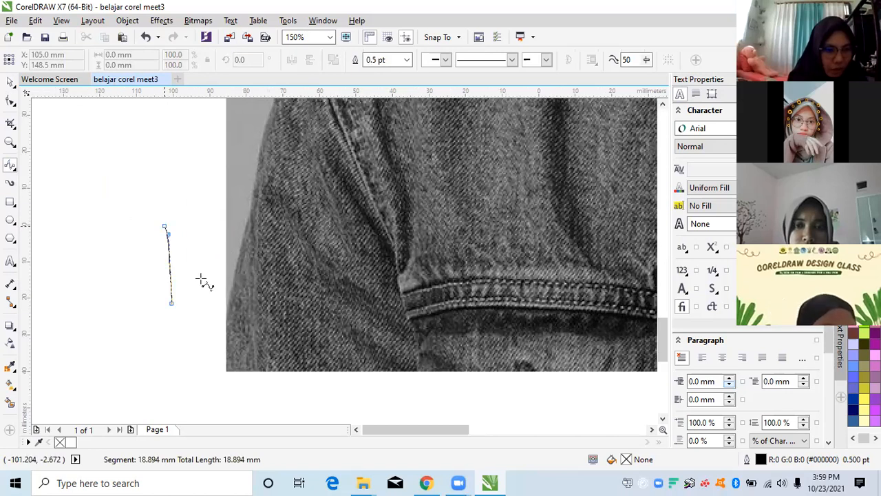
left_click(219, 263)
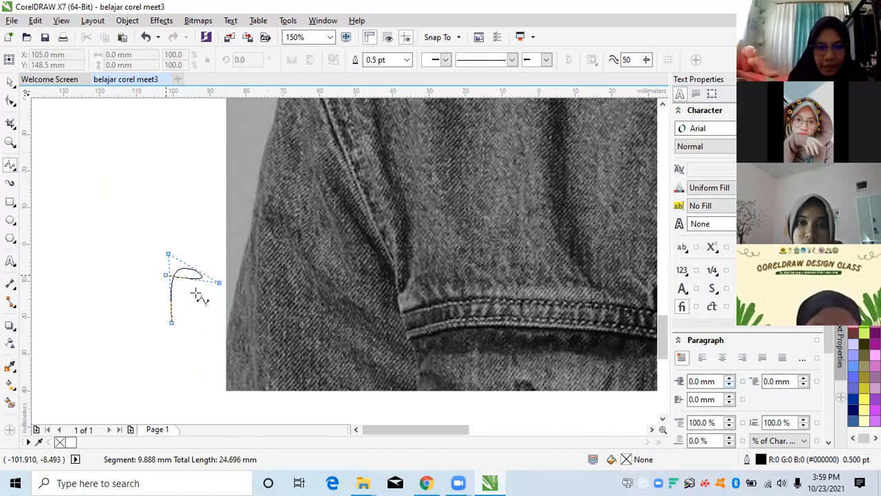
double_click(185, 363)
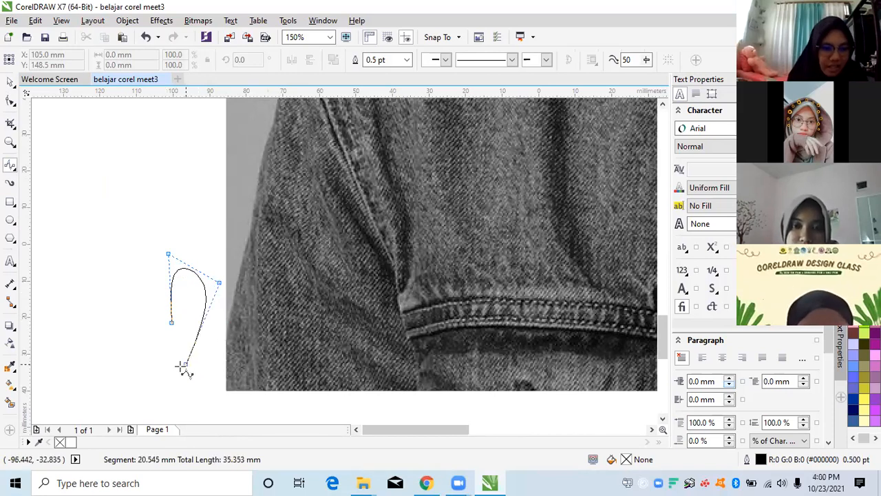
left_click(172, 370)
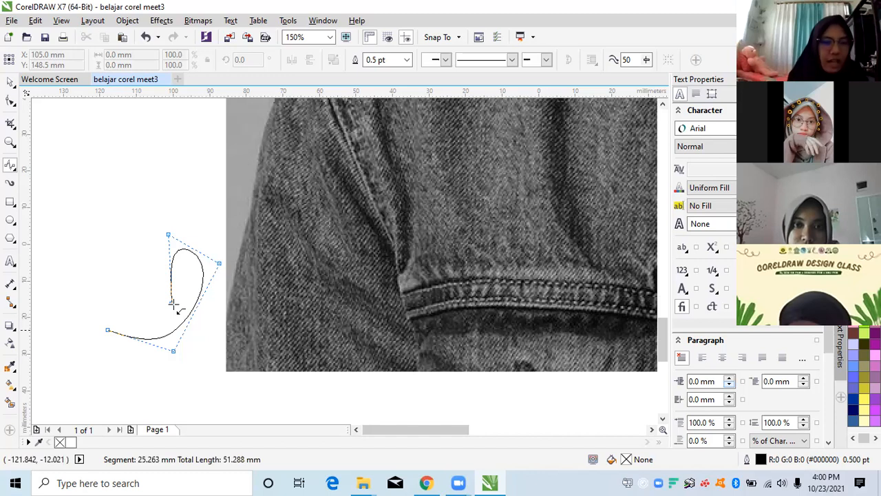
left_click(98, 298)
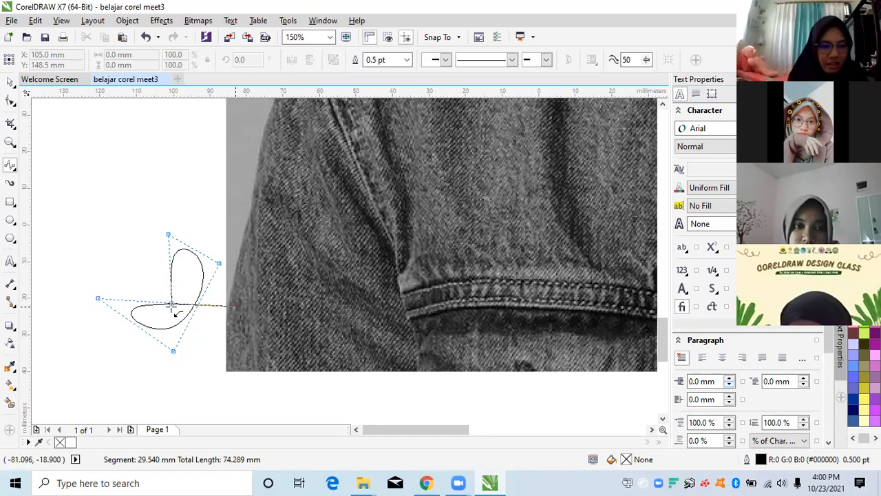
left_click(10, 82)
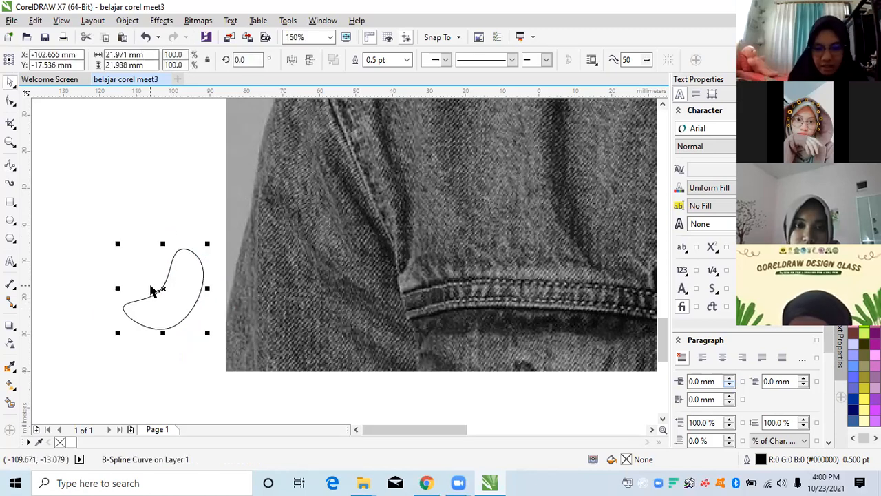
key("Delete")
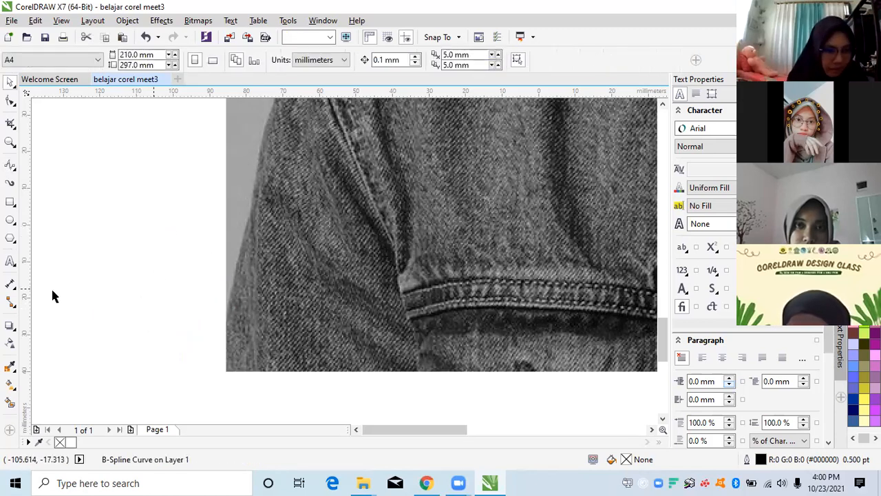
Step: Draw a sample Polyline mixing straight and freehand segments in the blank area beside the photo
scroll(289, 213, "down", 3)
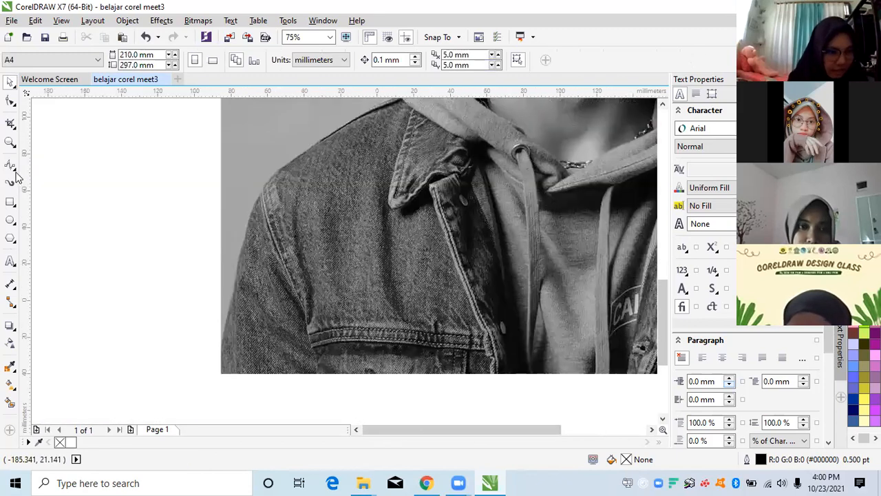
left_click(11, 165)
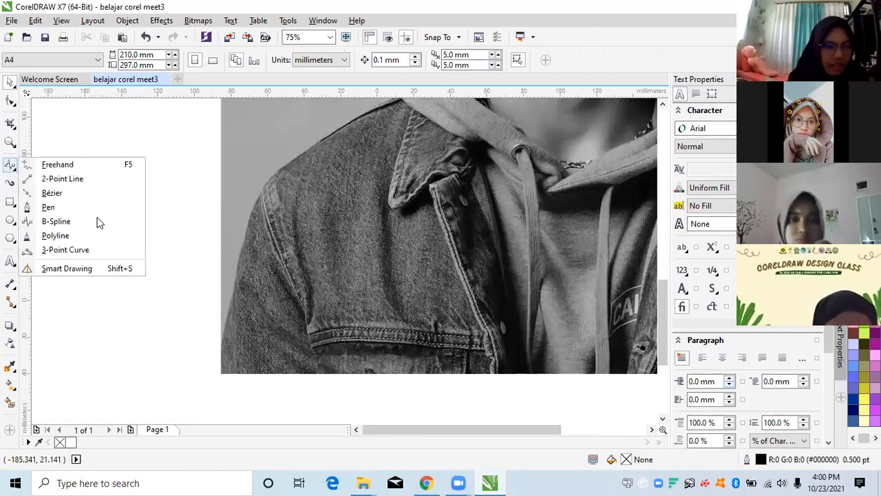
left_click(105, 236)
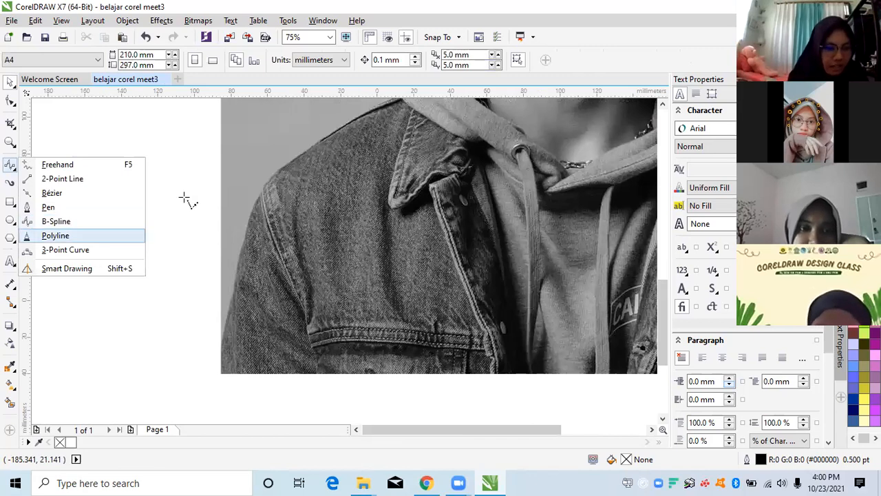
left_click(95, 312)
left_click(193, 206)
left_click(199, 220)
mouse_move(225, 201)
left_mouse_down()
mouse_move(159, 138)
mouse_move(140, 158)
mouse_move(134, 215)
mouse_move(82, 239)
mouse_move(111, 310)
mouse_move(142, 234)
mouse_move(130, 198)
left_mouse_up()
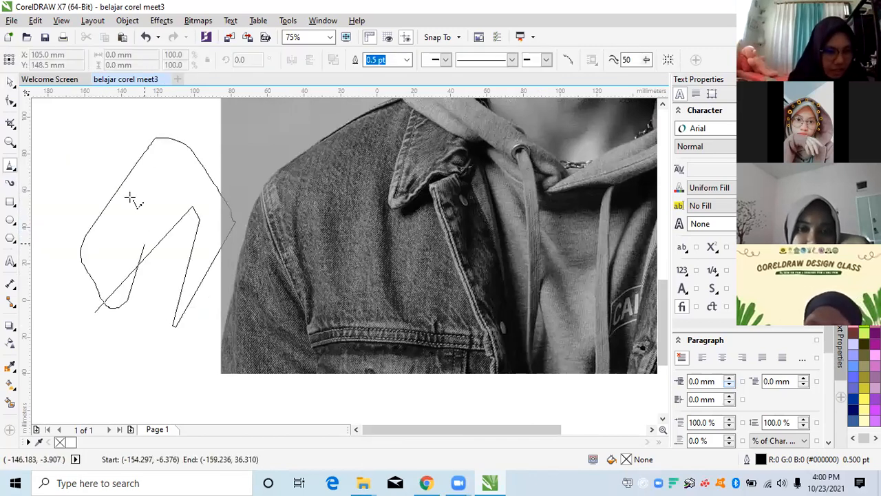
left_click(121, 377)
mouse_move(165, 366)
left_mouse_down()
mouse_move(205, 359)
mouse_move(209, 398)
left_mouse_up()
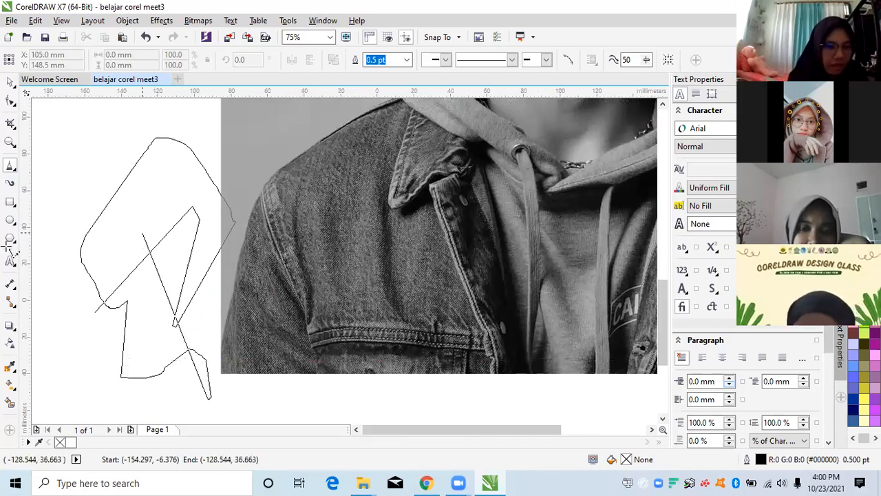
Step: Close the sample polyline at its starting node as a shape about 85 × 143 mm, and delete it
scroll(190, 321, "left", 1)
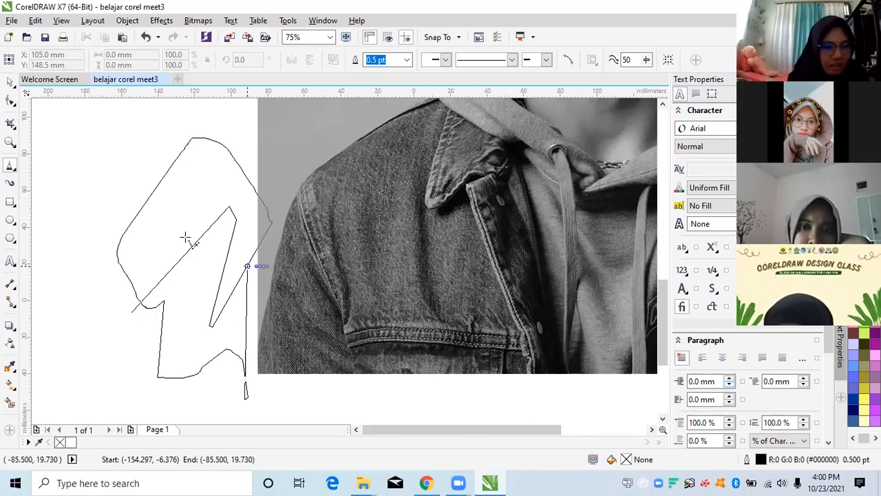
key("ctrl+z")
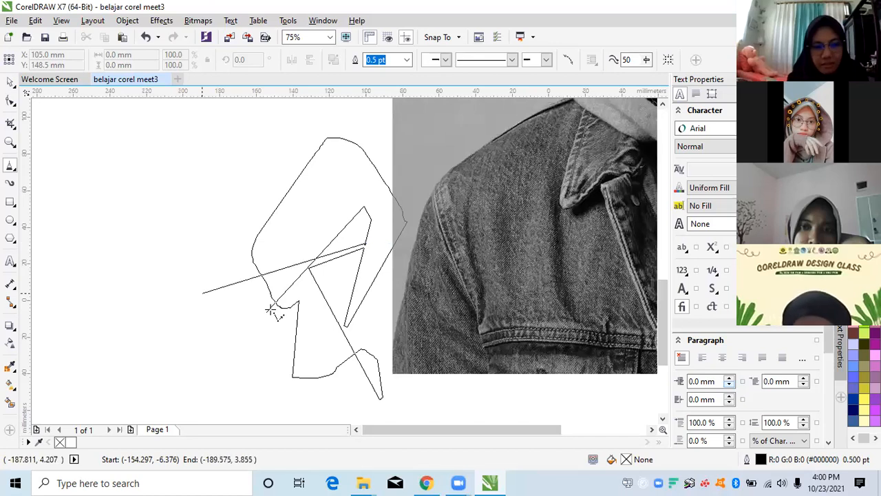
left_click(266, 310)
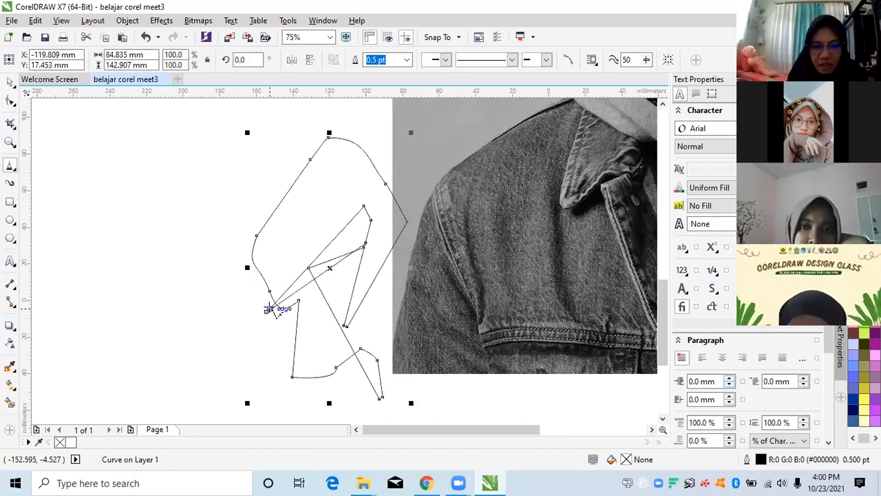
key("Delete")
Step: Draw a wave of two connected arcs, about 136 × 50 mm overall, with the 3-Point Curve tool beside and across the sleeve
left_click(16, 171)
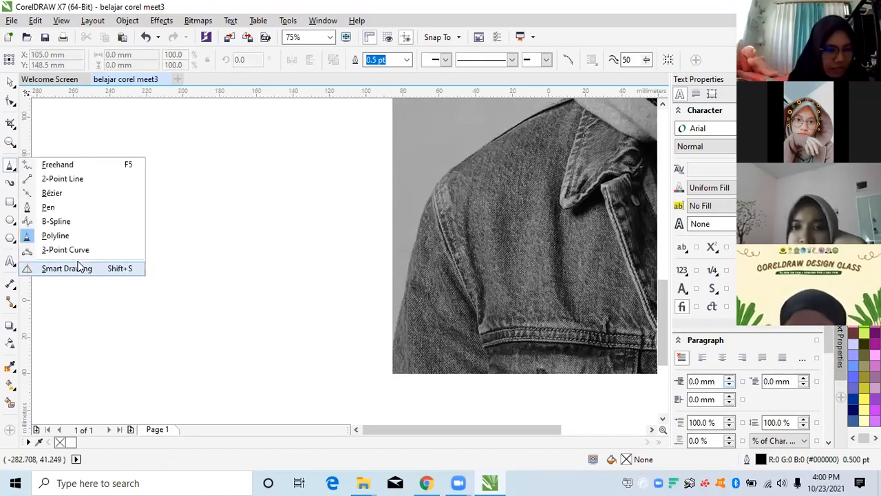
left_click(85, 253)
left_click_drag(186, 307, 318, 306)
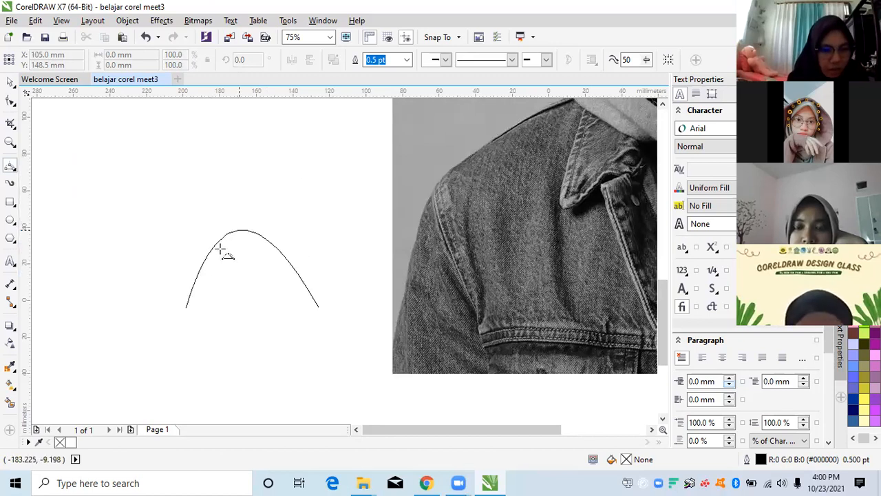
left_click(327, 311)
left_click_drag(318, 306, 434, 307)
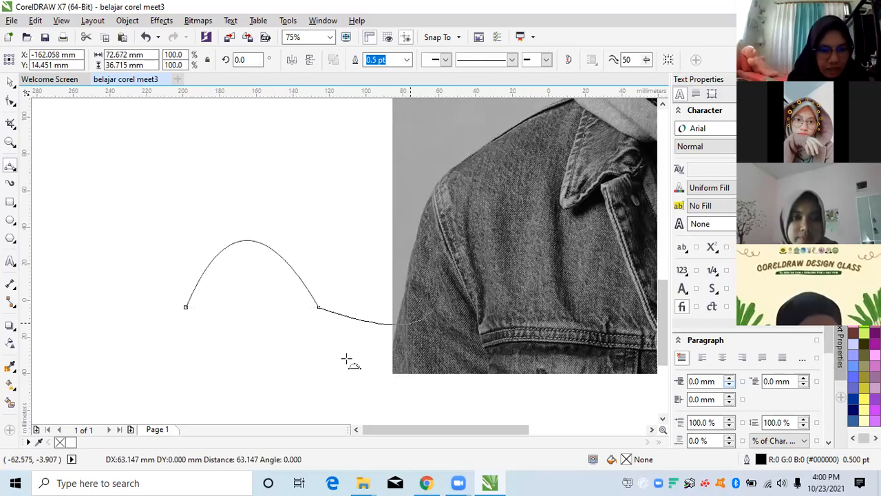
left_click(371, 332)
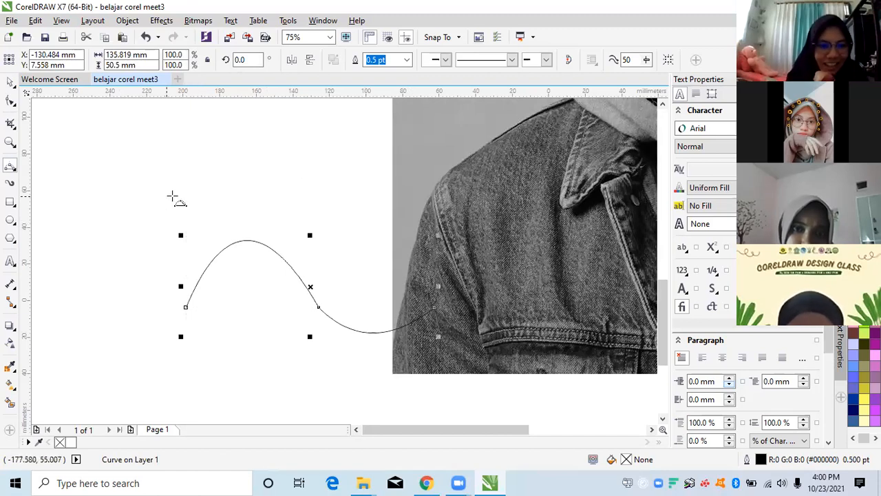
Step: Try another 3-point curve spanning about 110 mm above the sample wave, and delete the wave
mouse_move(148, 197)
left_mouse_down()
mouse_move(336, 180)
mouse_move(366, 235)
left_mouse_up()
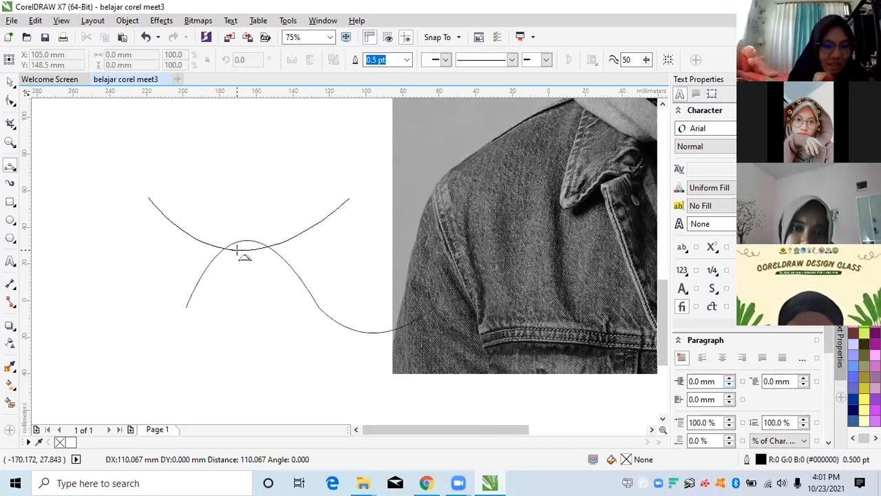
left_click(227, 182)
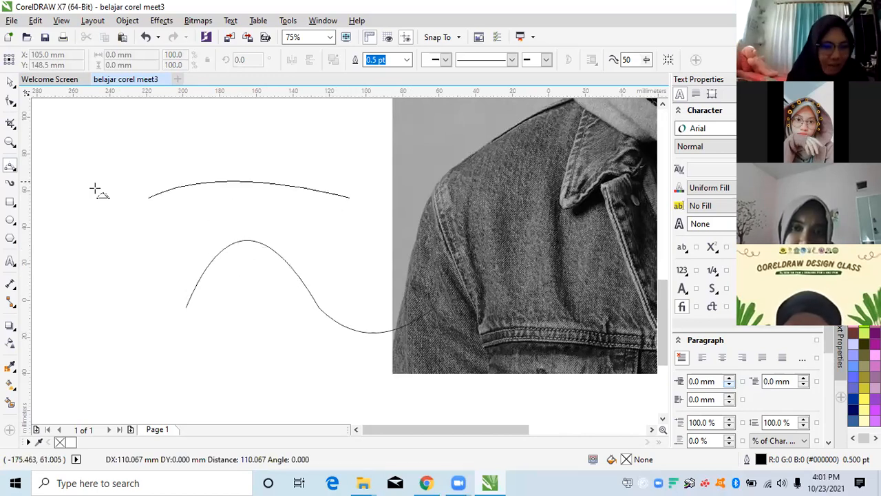
key("ctrl+z")
key("space")
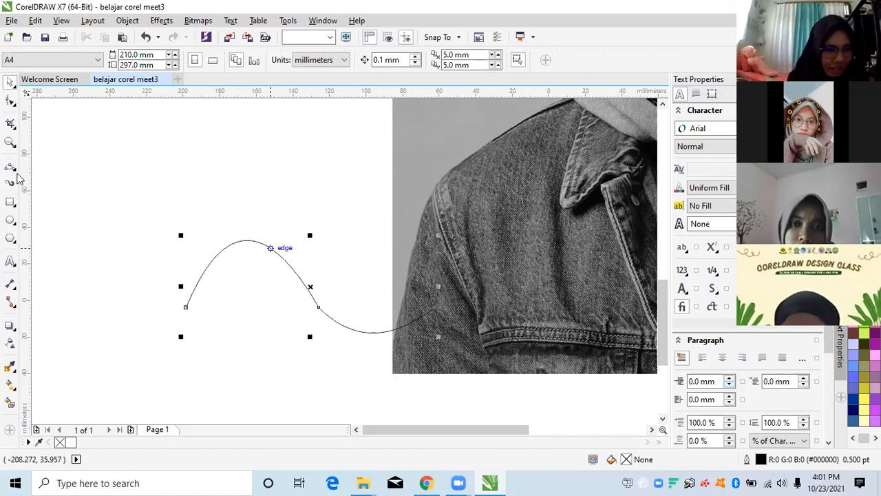
key("Delete")
Step: Draw a single upward 3-point arc about 84 × 21 mm in the blank area beside the photo, and delete it
left_click(13, 171)
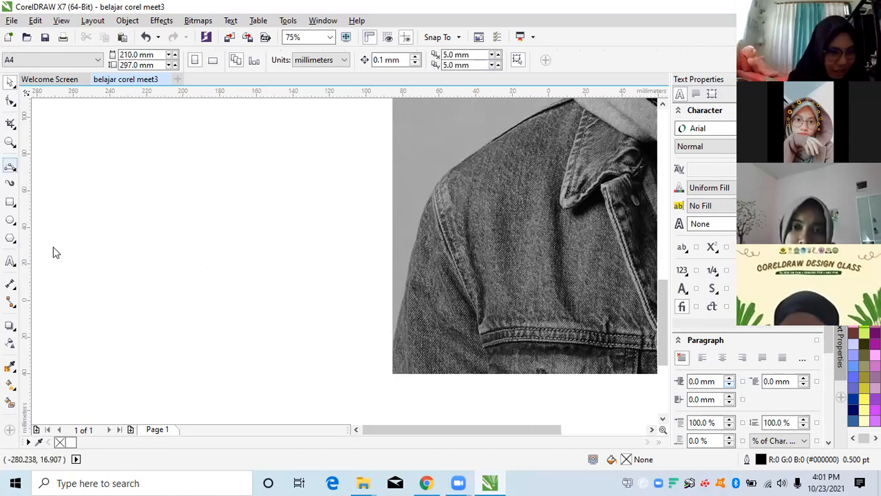
left_click(82, 252)
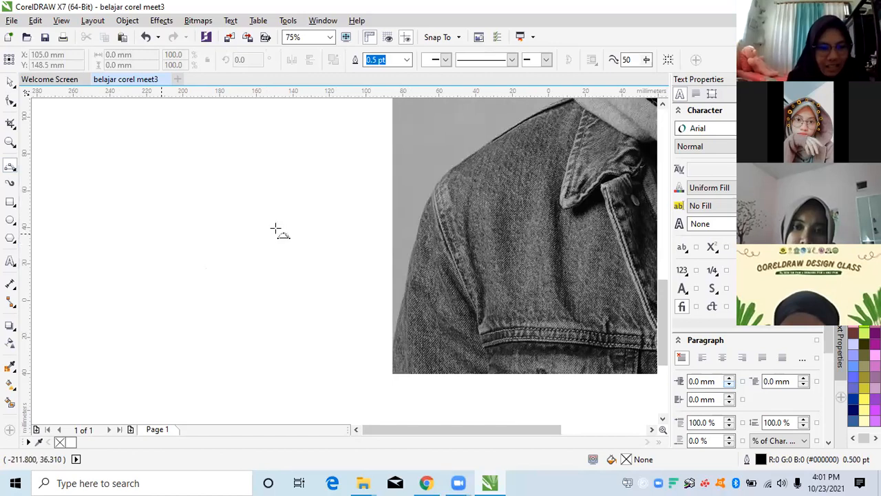
left_click_drag(275, 229, 161, 233)
left_click_drag(397, 188, 330, 218)
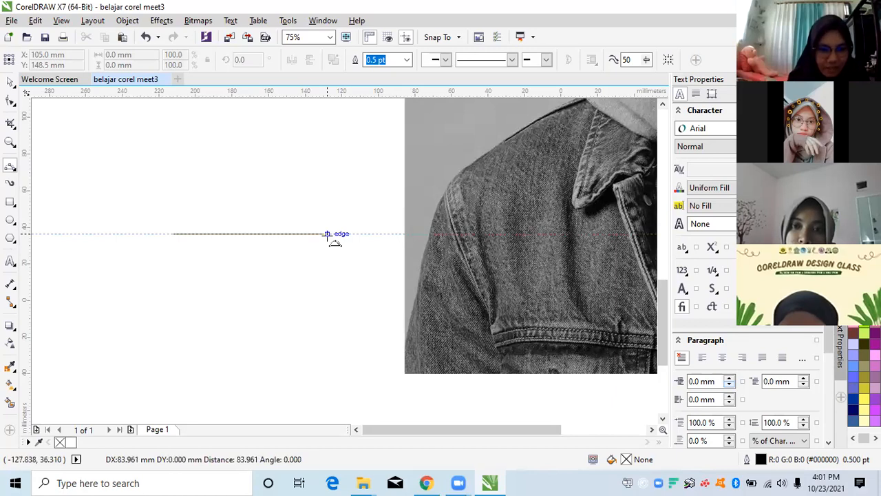
left_click_drag(327, 235, 328, 235)
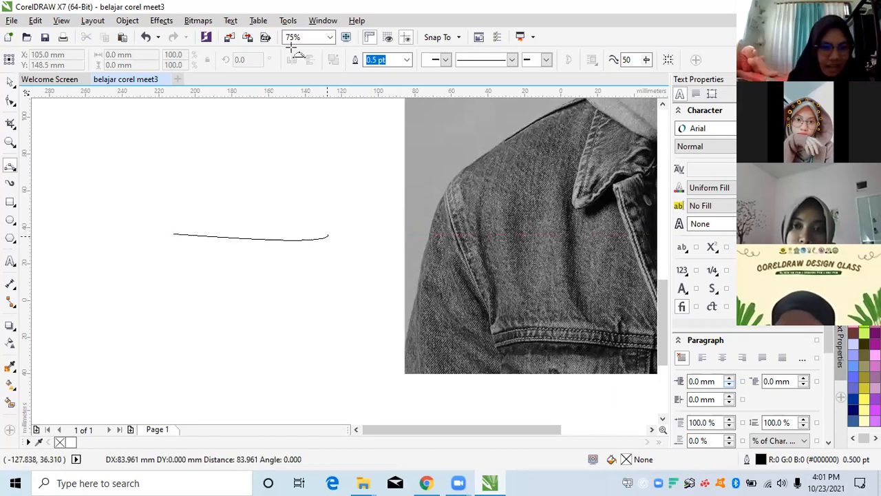
scroll(252, 193, "up", 2)
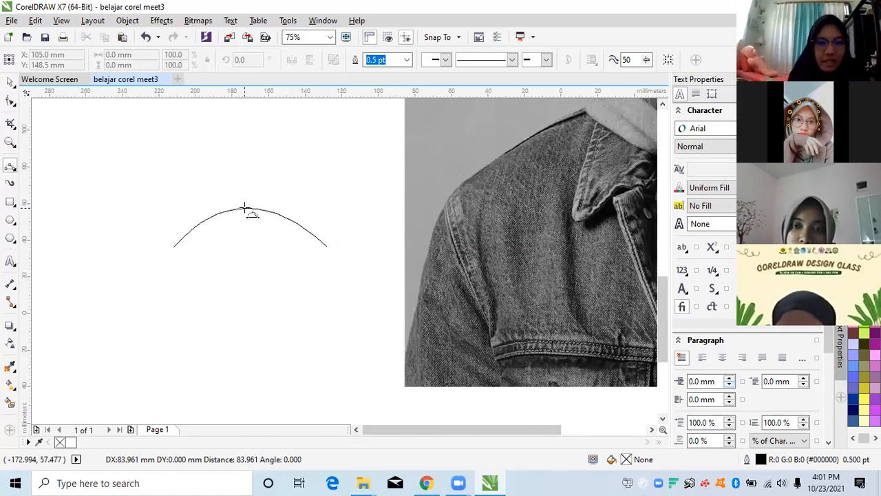
left_click(246, 208)
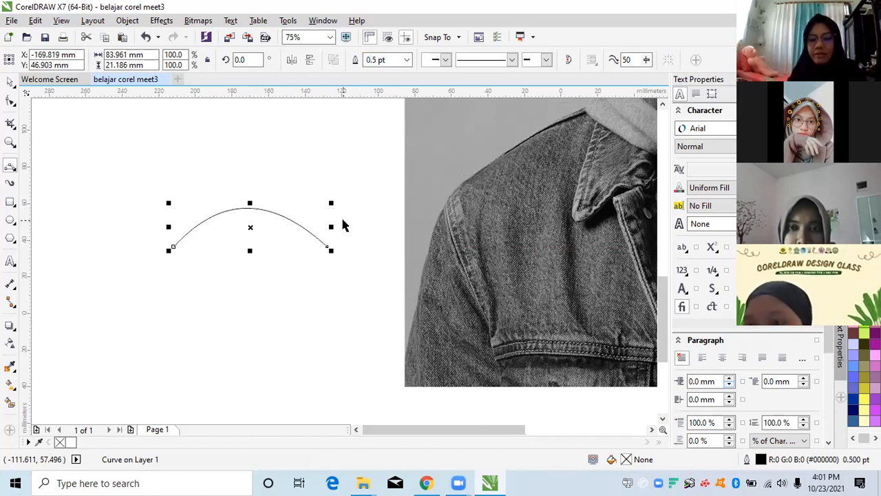
key("Delete")
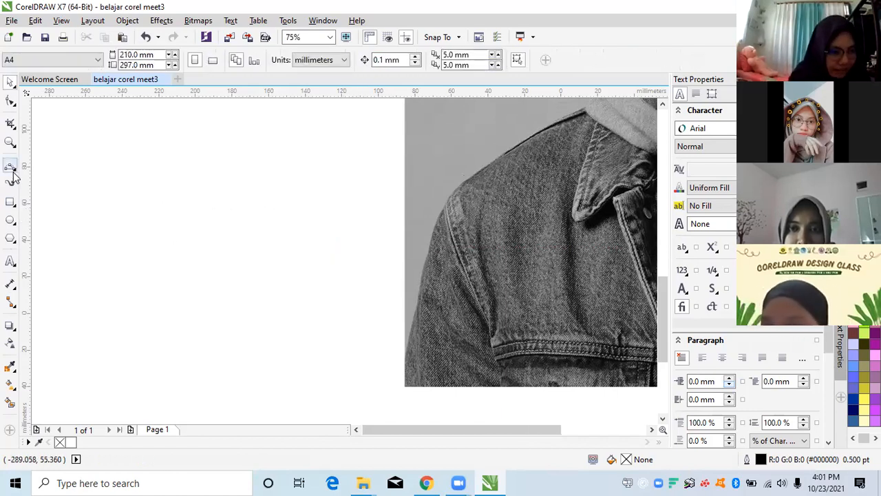
left_click(15, 177)
left_click(55, 248)
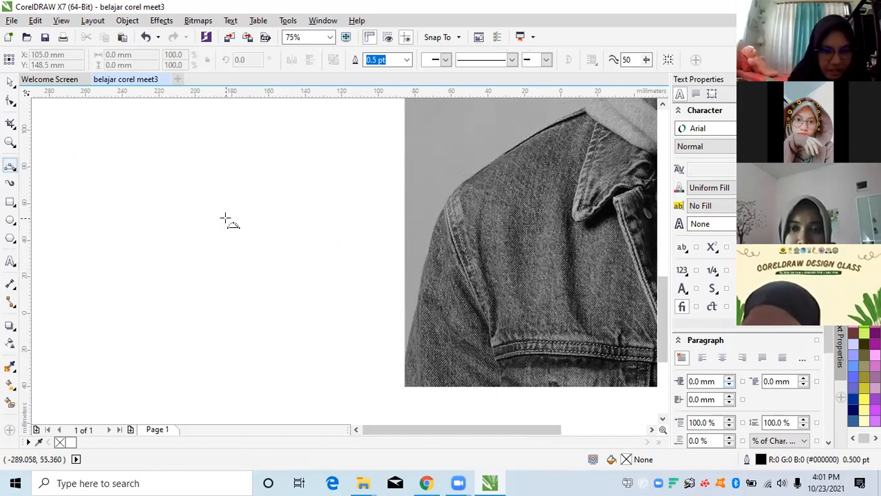
scroll(231, 219, "down", 2)
Step: Start tracing the jacket's outer sleeve edge with the Pen tool from the photo's left border, as a first segment about 6 × 27 mm
left_click(15, 172)
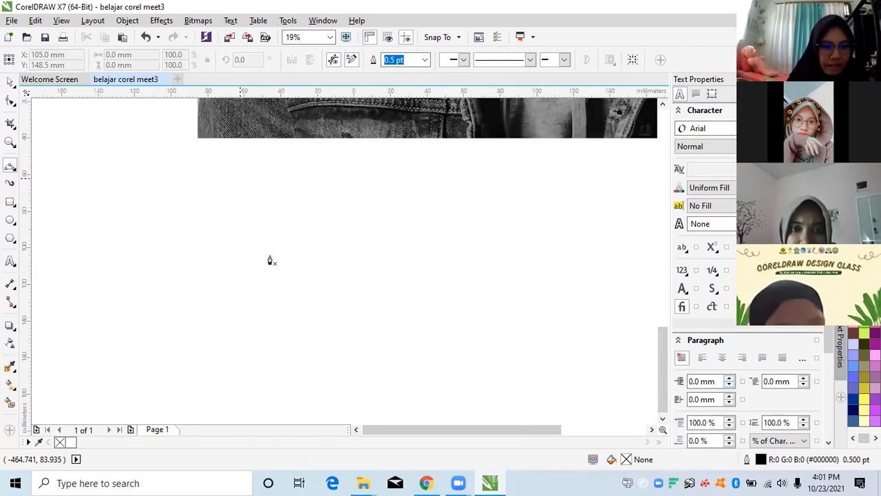
scroll(269, 260, "up", 2)
scroll(269, 261, "up", 1)
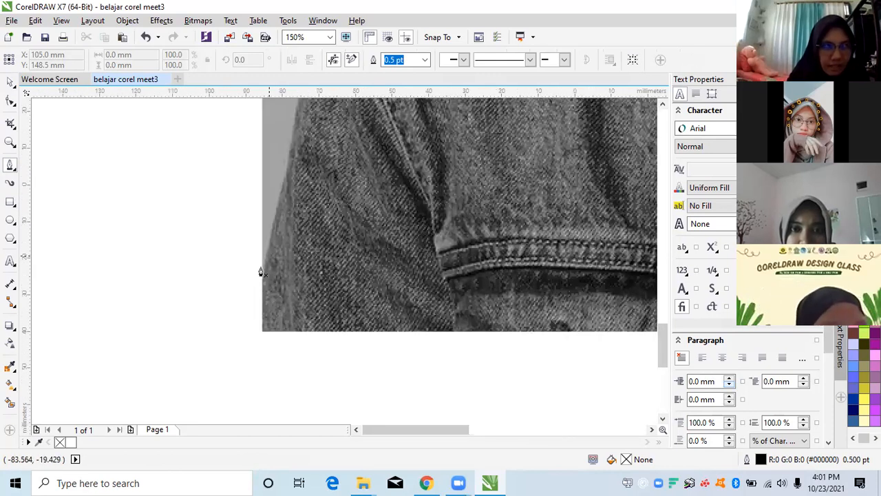
scroll(254, 338, "up", 1)
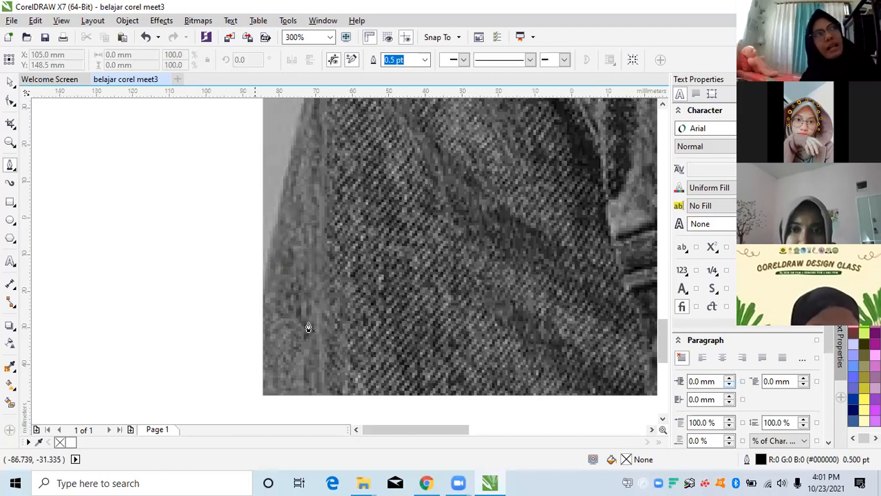
scroll(309, 327, "down", 1)
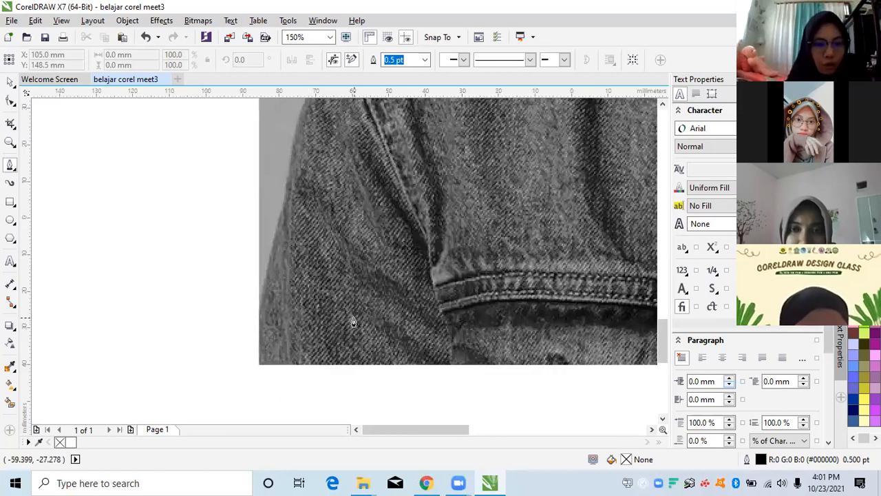
scroll(353, 322, "down", 2)
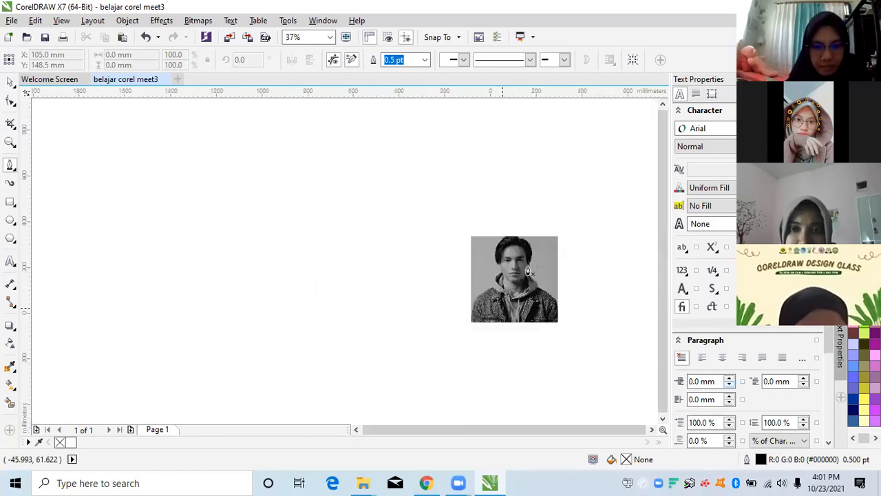
scroll(520, 295, "up", 2)
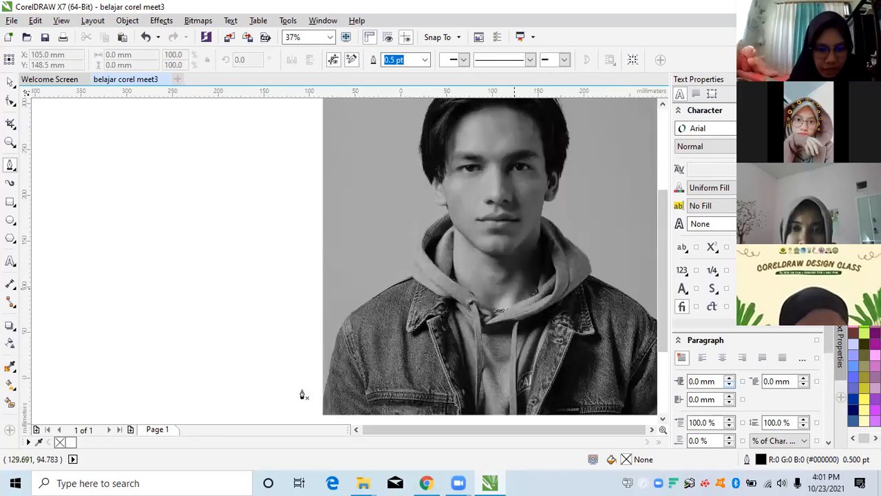
scroll(363, 362, "up", 1)
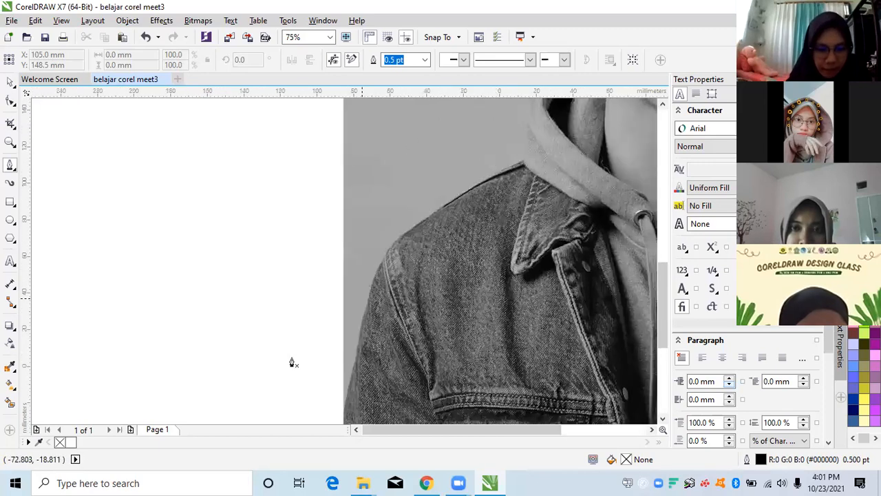
scroll(292, 363, "up", 2)
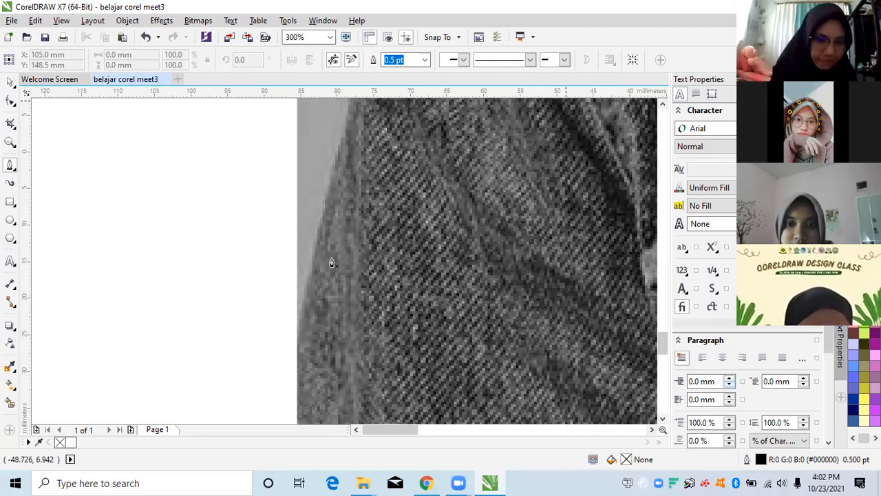
scroll(291, 271, "down", 2)
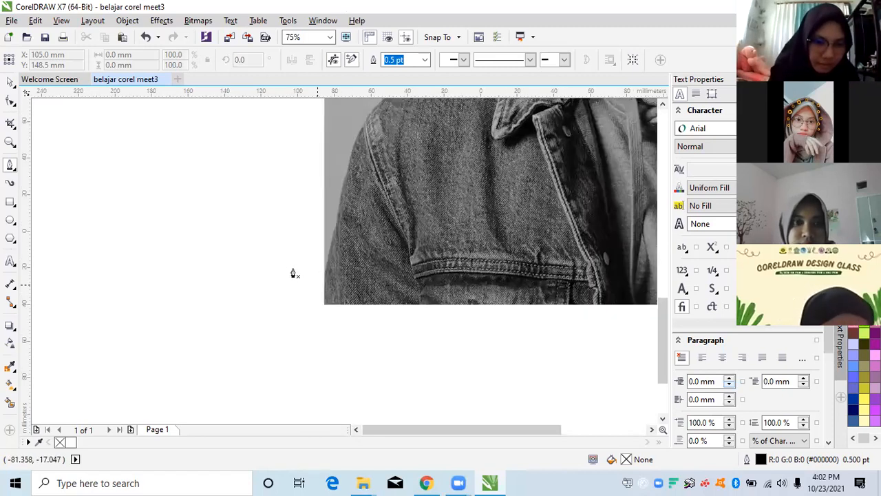
scroll(299, 271, "down", 4)
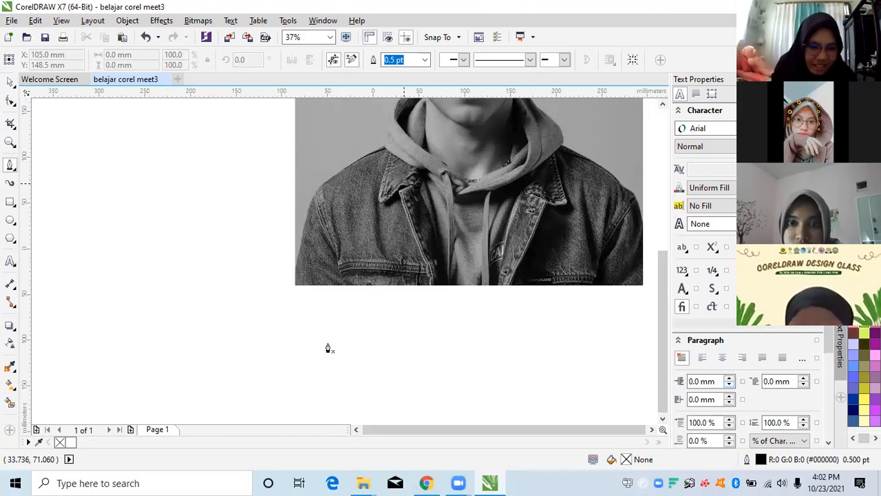
scroll(328, 347, "up", 4)
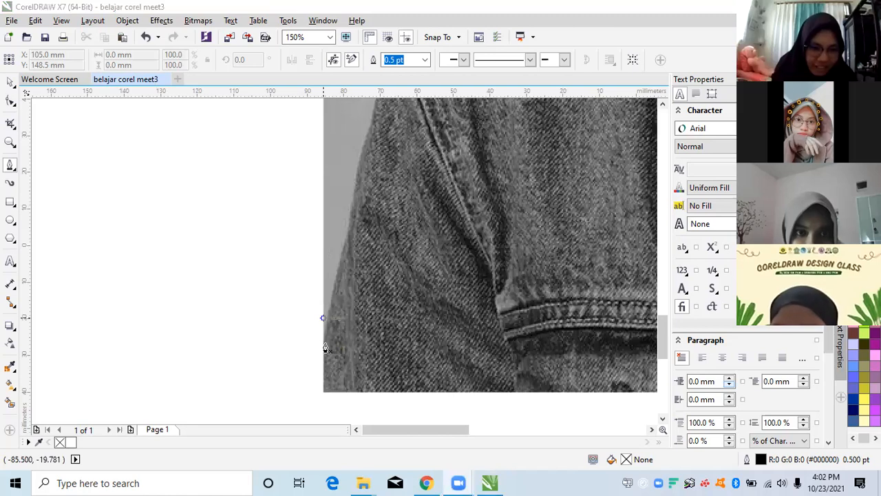
left_click(323, 343)
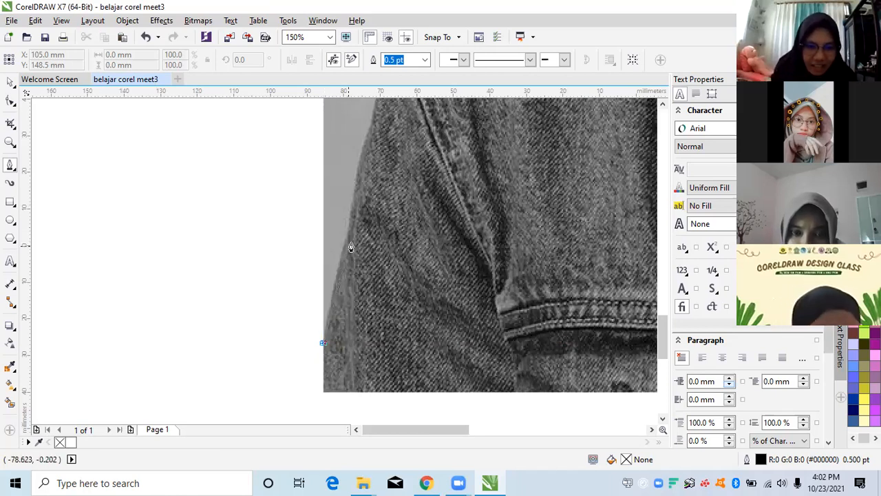
left_click(351, 247)
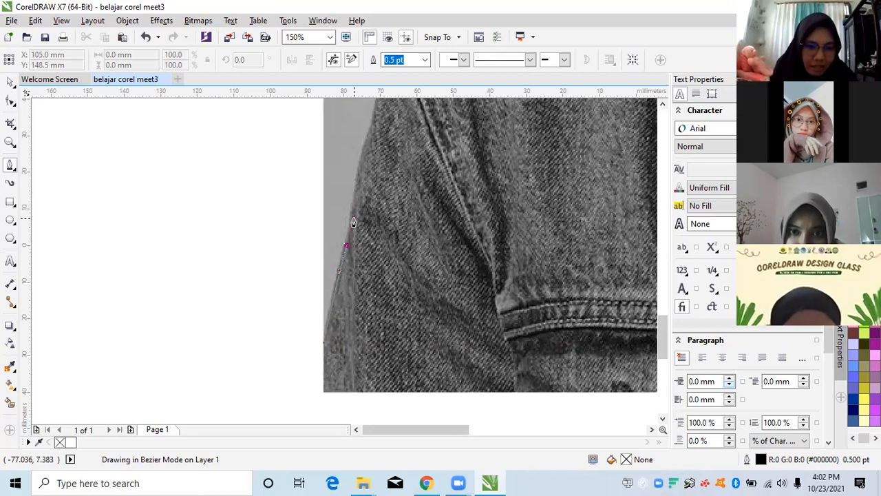
left_click(342, 269)
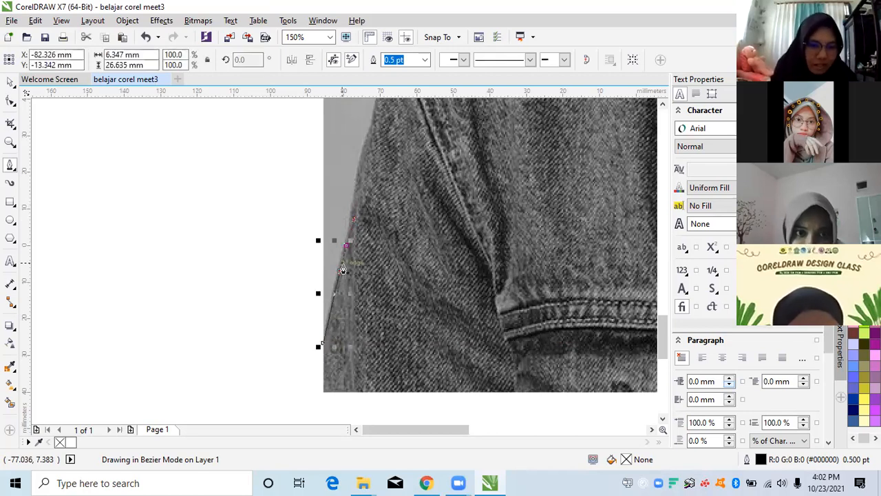
Step: Try extending the sleeve trace by two Pen segments along the jacket edge, to about 9 × 48 mm overall, and undo them
scroll(342, 269, "down", 1)
scroll(342, 269, "up", 1)
scroll(330, 263, "up", 1)
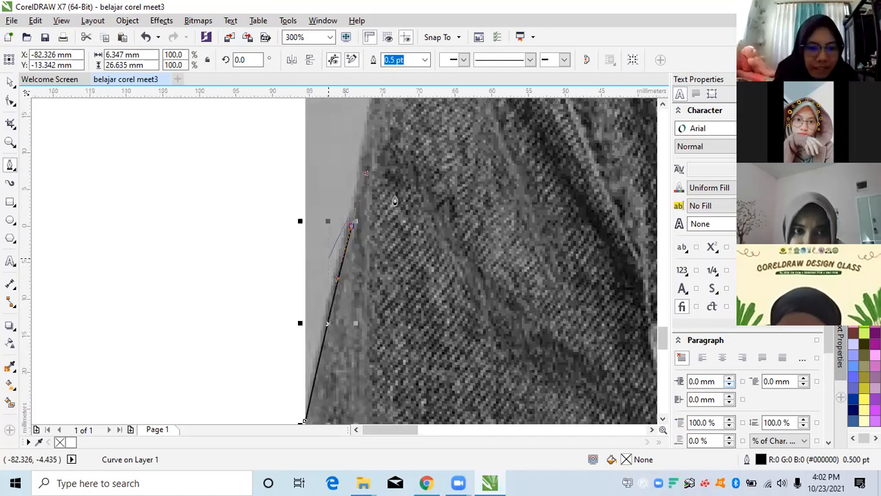
scroll(345, 250, "down", 1)
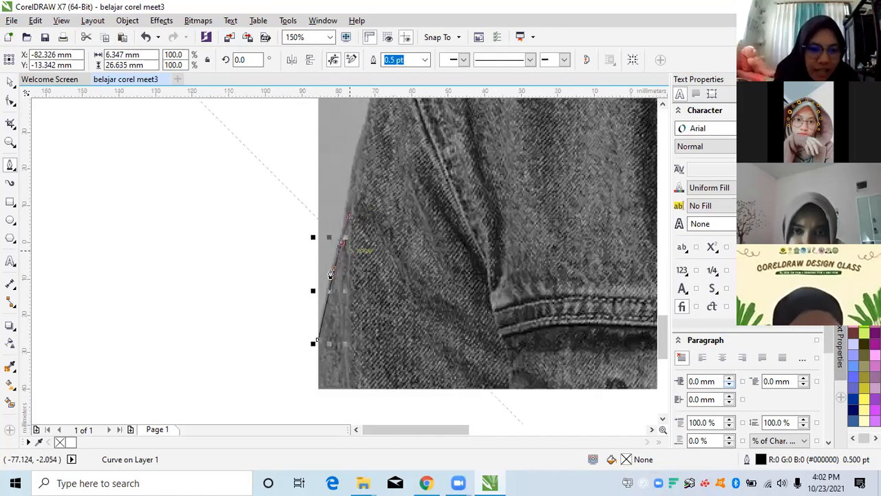
scroll(349, 184, "up", 1)
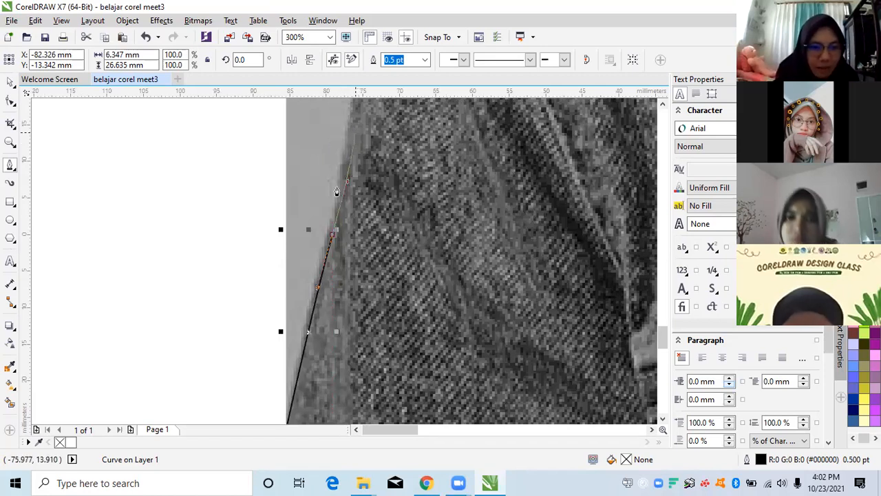
scroll(336, 191, "down", 2)
scroll(338, 202, "up", 3)
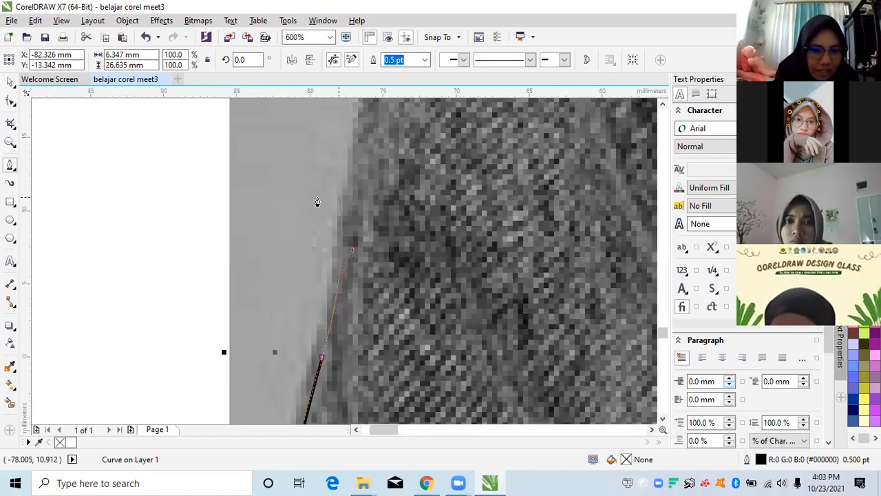
scroll(326, 201, "down", 1)
left_click(324, 214)
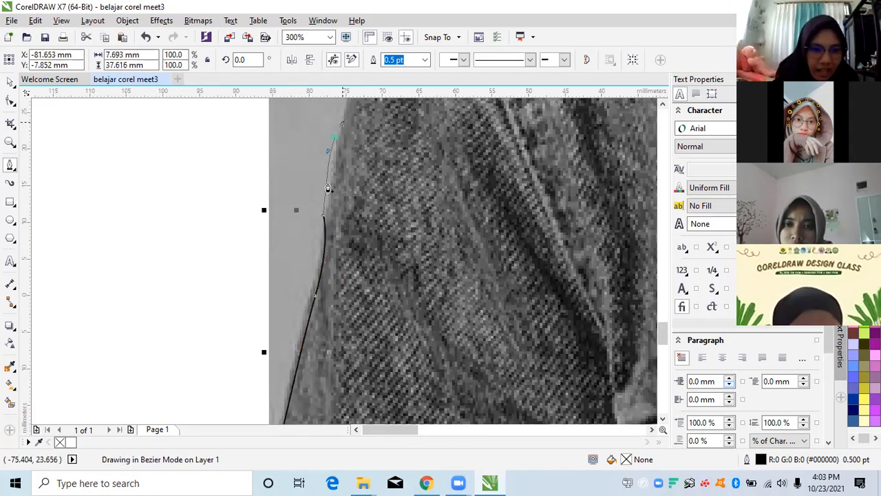
scroll(324, 193, "up", 2)
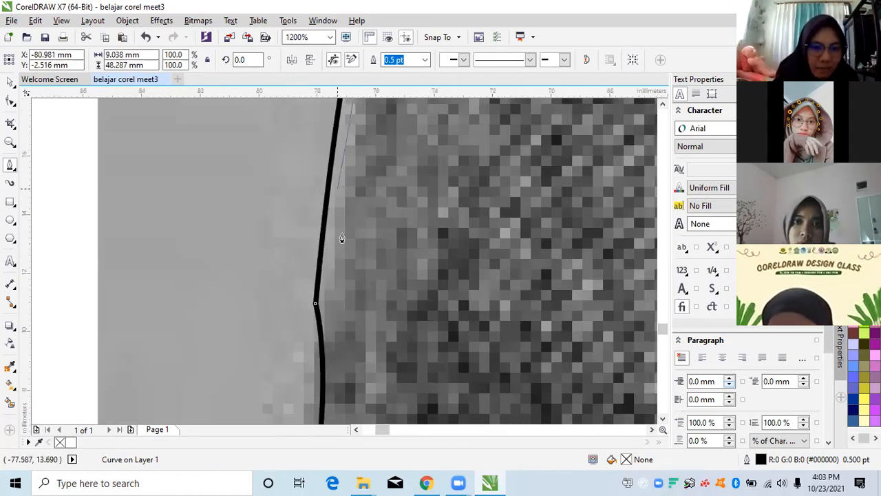
scroll(341, 239, "down", 1)
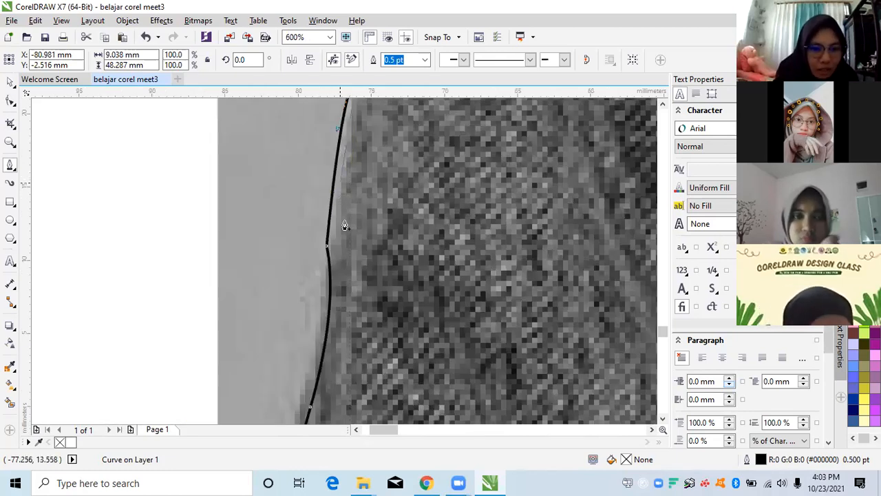
scroll(340, 213, "down", 1)
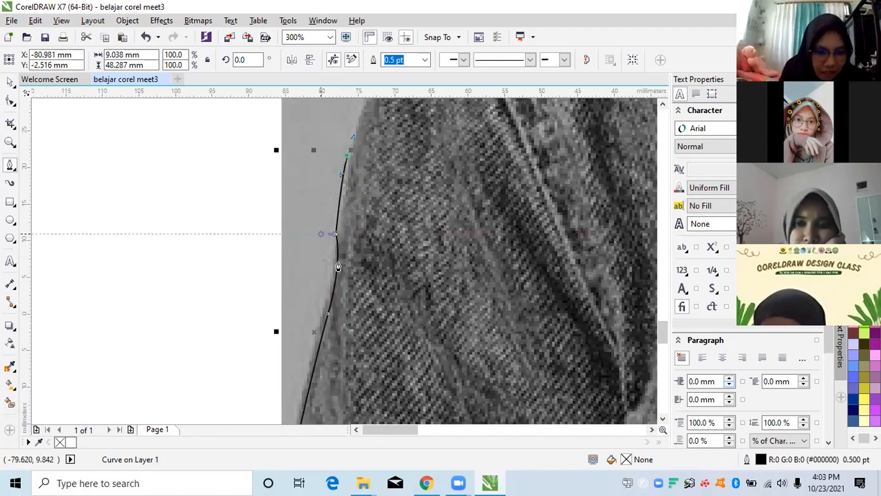
key("ctrl+z")
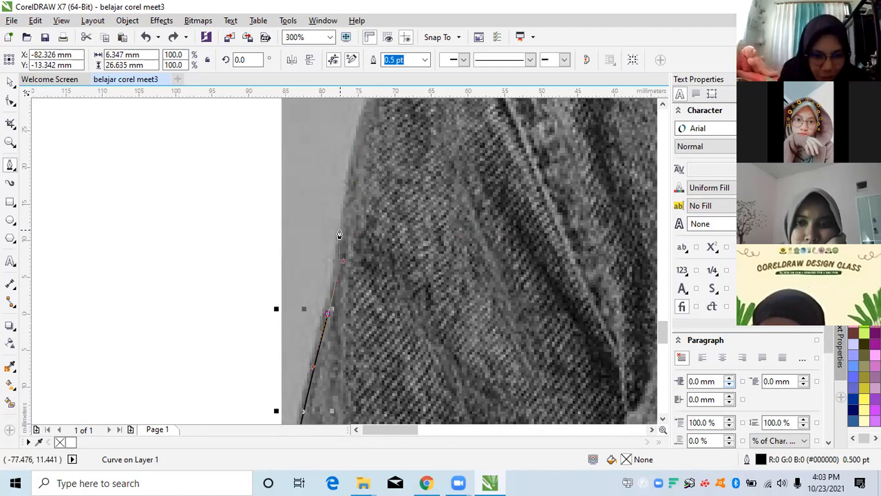
Step: Try a single curved Pen segment from the trace's upper end, to about 8 × 38 mm overall, and undo it
left_click(335, 231)
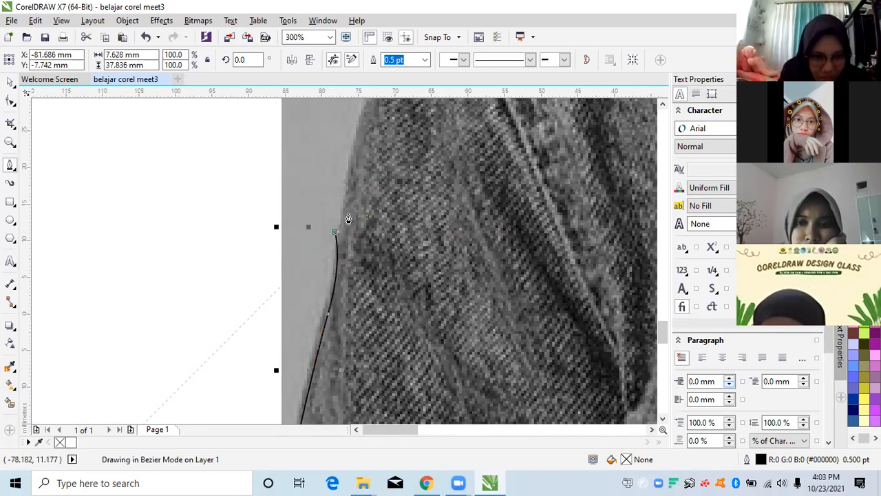
left_click(349, 216)
key("ctrl+z")
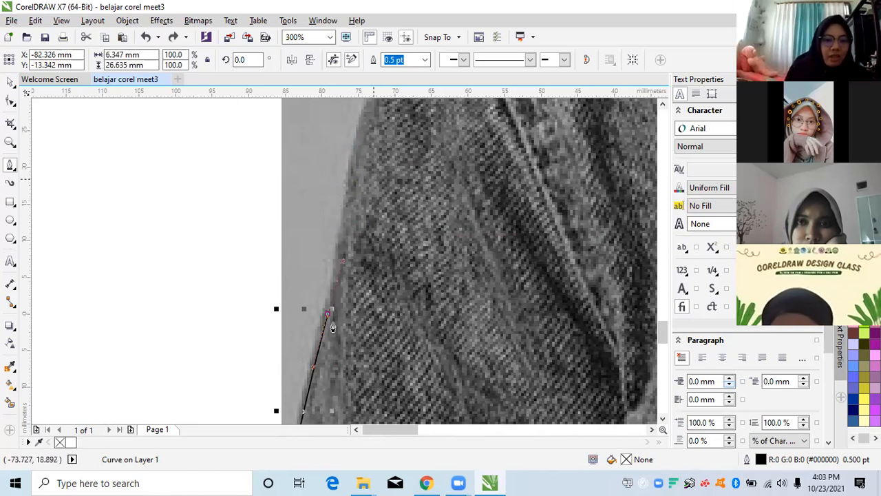
Step: Try a longer Pen segment up the sleeve edge, bringing the trace to about 9 × 42 mm overall
scroll(318, 303, "down", 1)
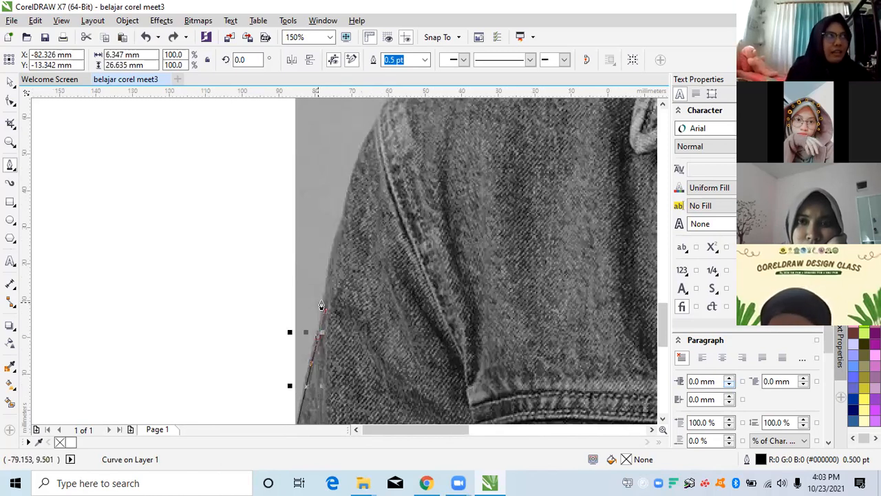
scroll(321, 305, "up", 1)
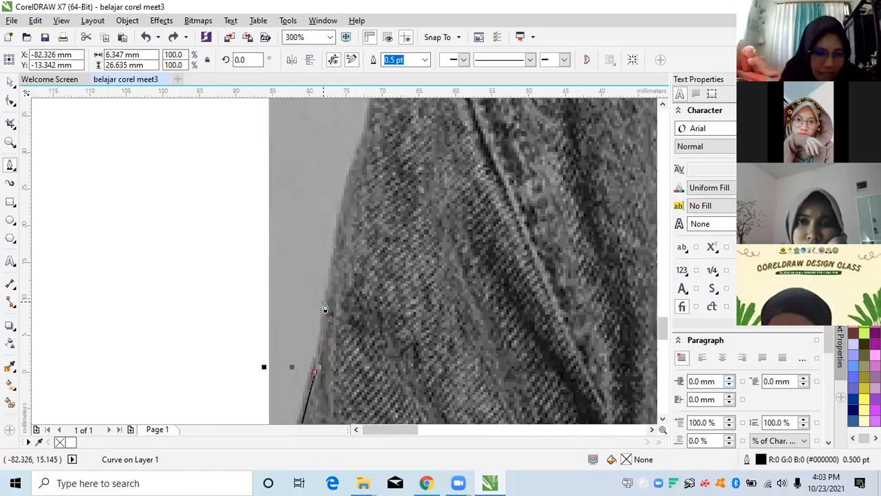
scroll(330, 251, "up", 1)
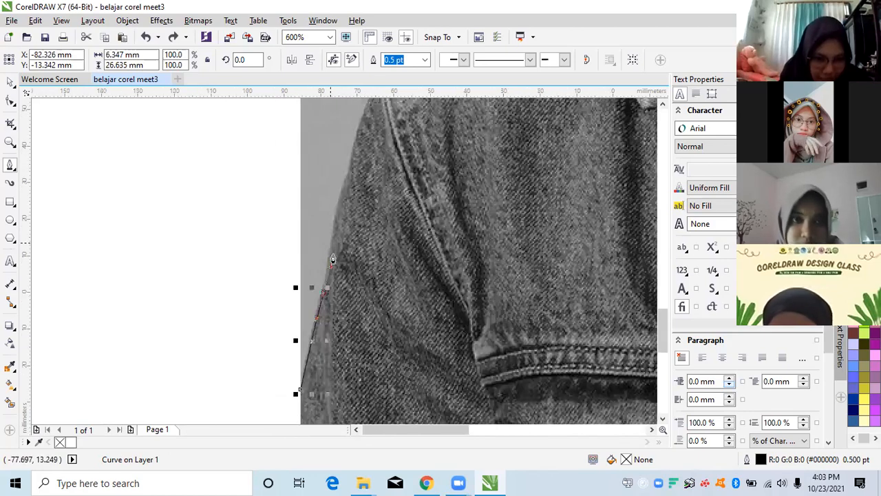
scroll(333, 253, "up", 2)
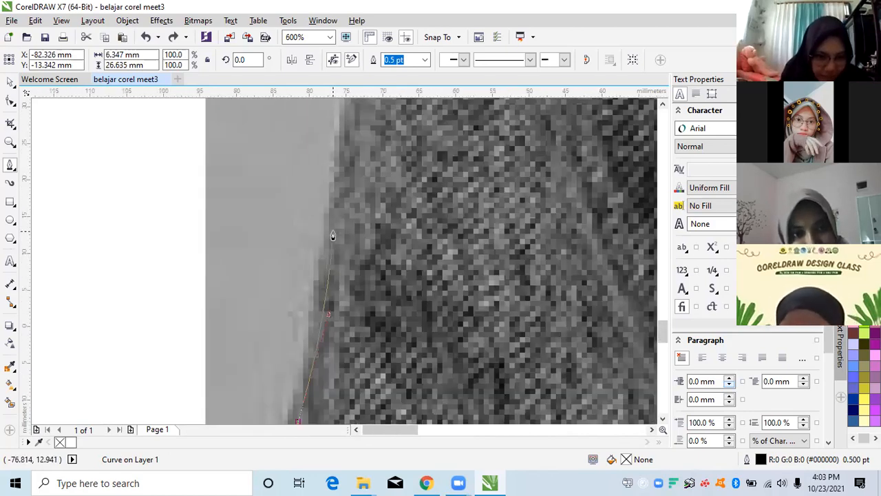
scroll(344, 236, "up", 1)
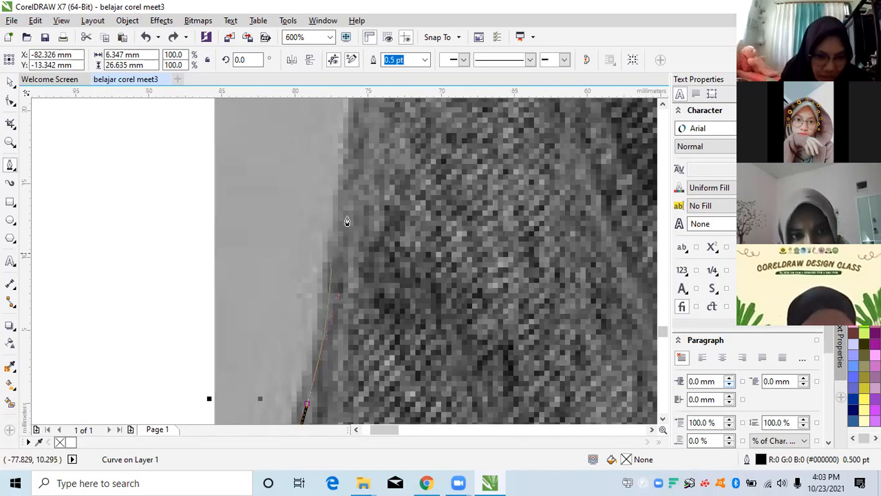
scroll(347, 221, "down", 2)
scroll(347, 206, "up", 1)
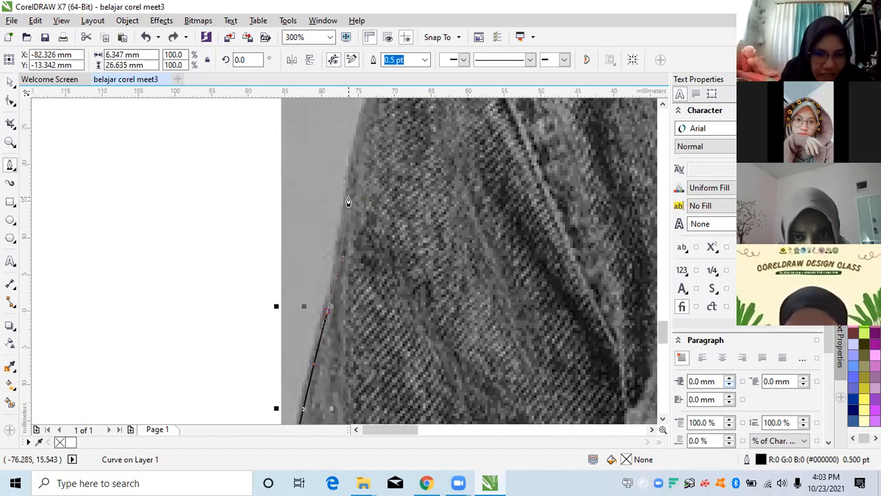
left_click(349, 197)
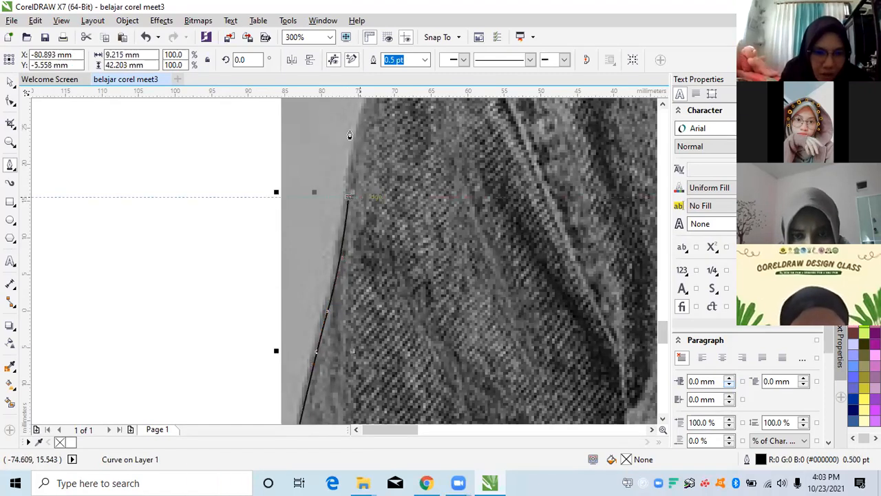
Step: Try a strongly curved segment with horizontal handles, examine the corner node where it joins, and undo the last two segments
scroll(349, 134, "up", 1)
left_click_drag(348, 124, 415, 125)
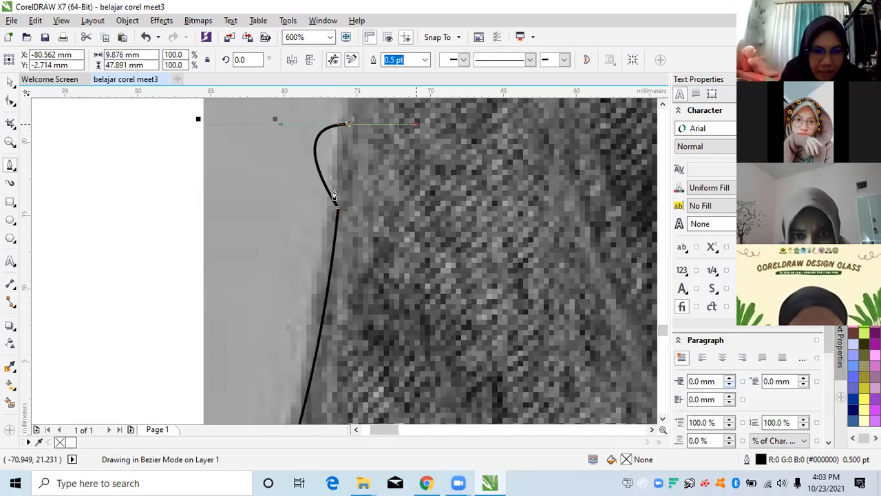
key("space")
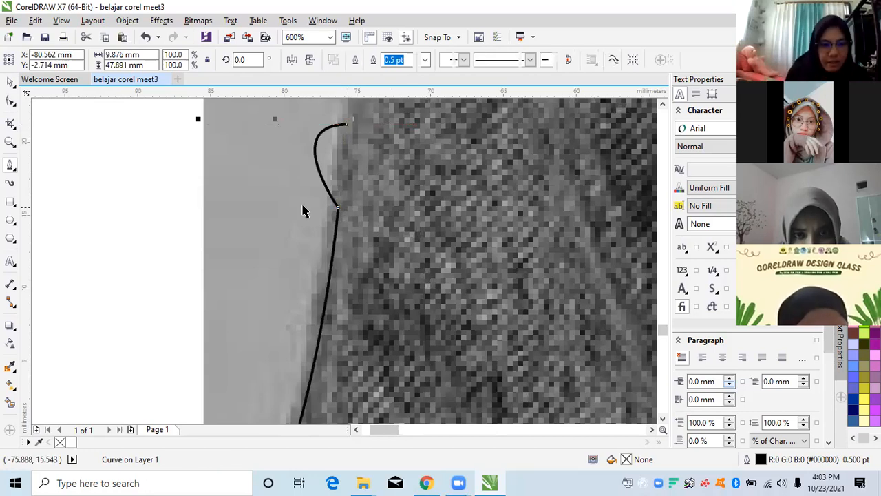
left_click(338, 208)
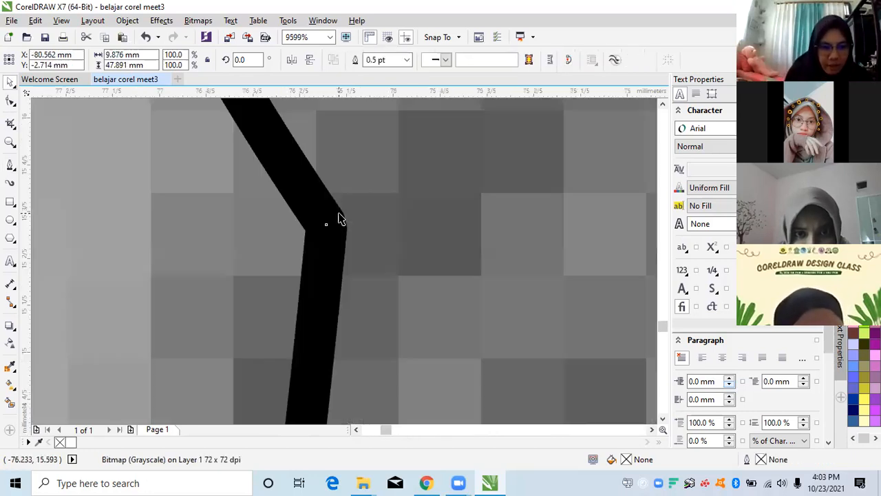
scroll(337, 213, "up", 4)
left_click(338, 213)
scroll(337, 213, "up", 1)
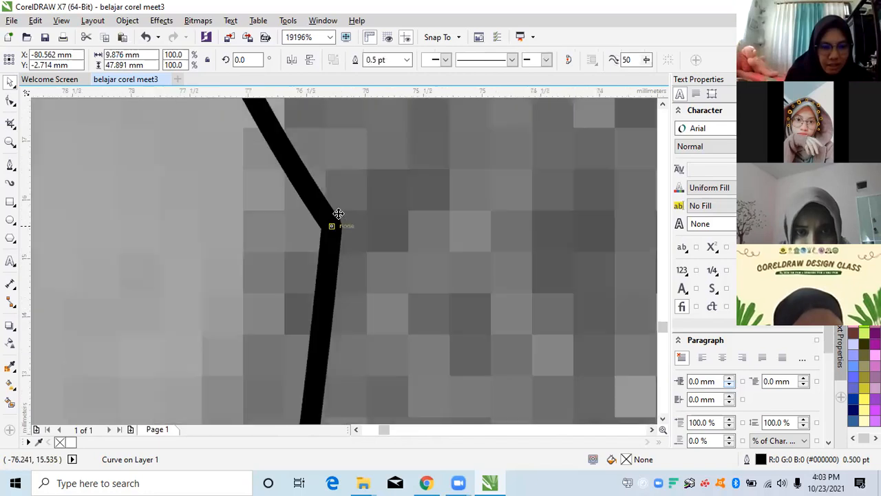
scroll(336, 229, "down", 4)
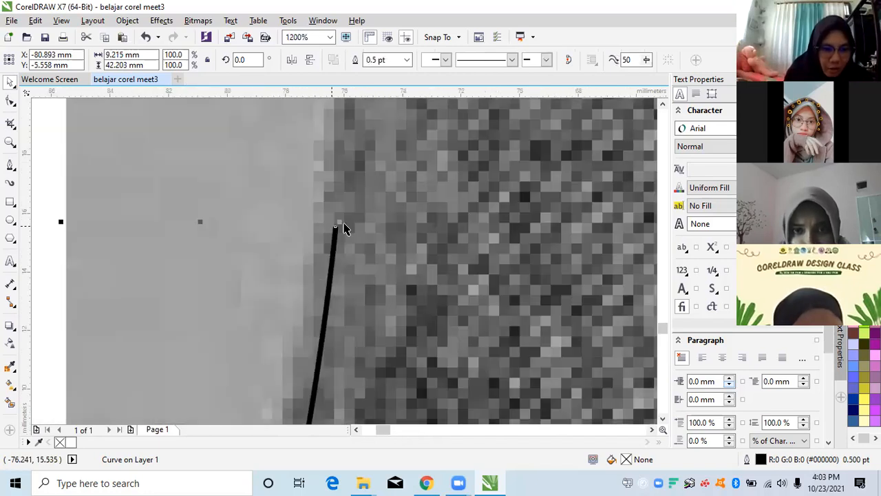
scroll(338, 238, "down", 2)
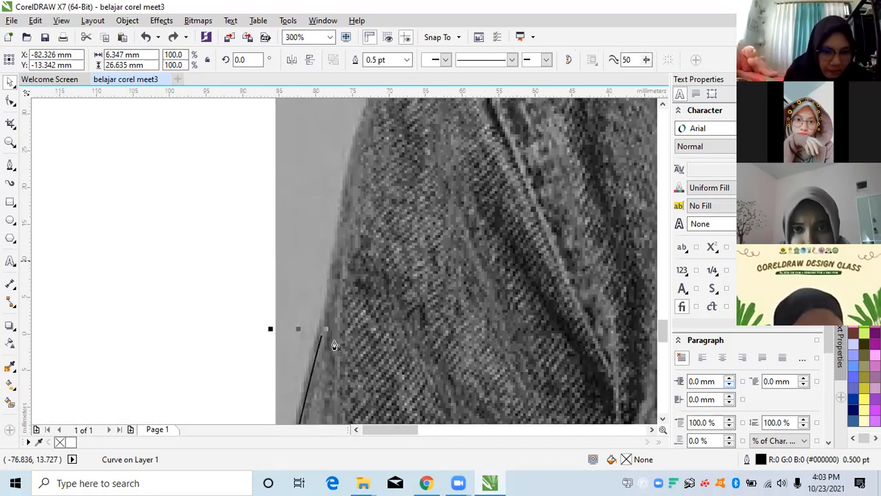
Step: Continue the trace from its upper end with one smooth Pen segment, to about 8 × 38 mm overall, and deselect it
left_click(327, 337)
left_click_drag(325, 272, 359, 196)
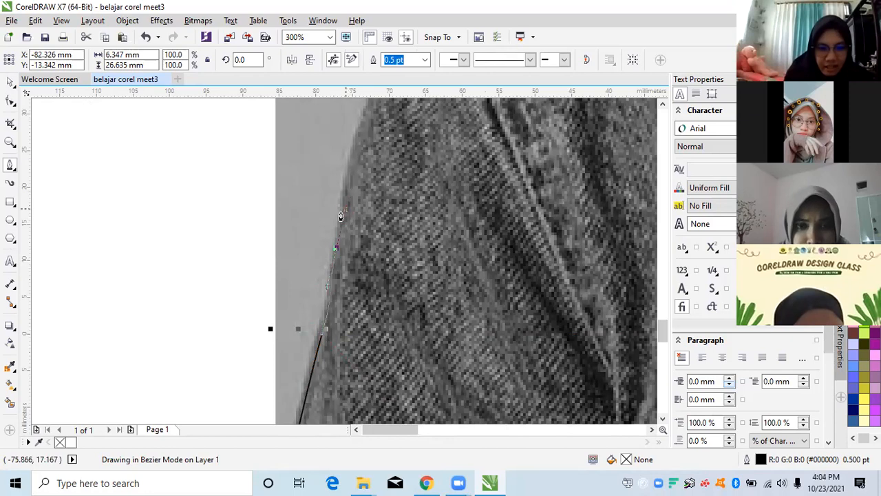
left_click_drag(341, 212, 341, 212)
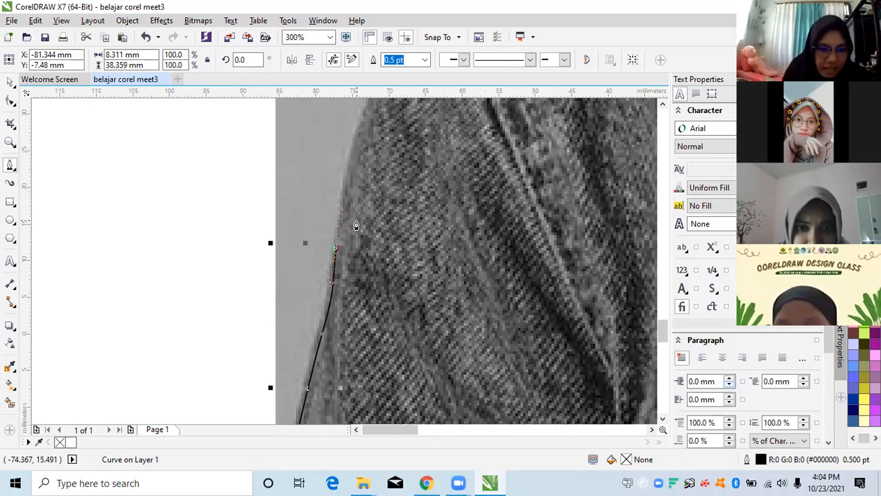
key("space")
left_click(248, 267)
scroll(316, 258, "up", 1)
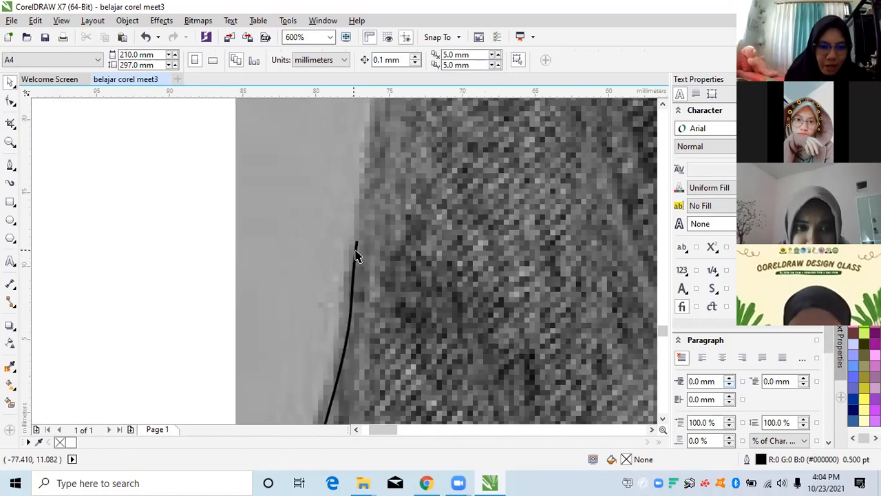
scroll(357, 256, "down", 1)
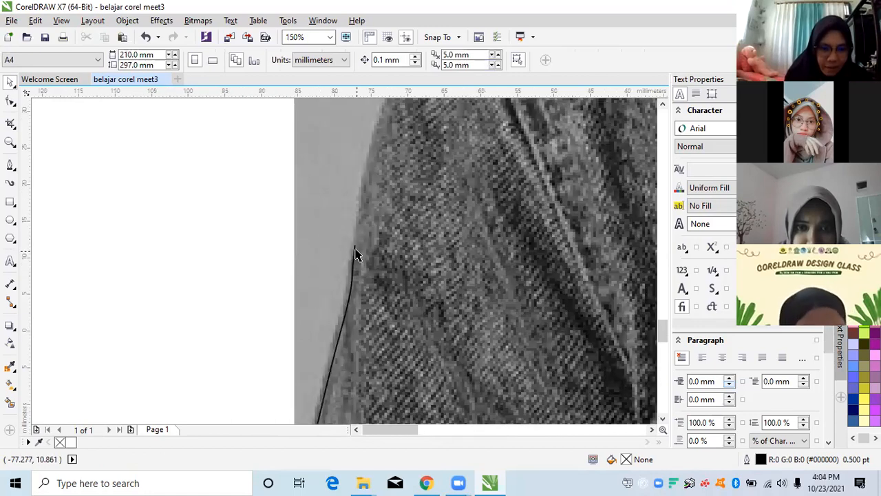
Step: Reselect the sleeve trace and resume it with the Pen tool, pulling its end node's handle upward along the jacket edge
scroll(357, 256, "up", 1)
left_click(356, 250)
left_click(354, 245)
left_click(356, 252)
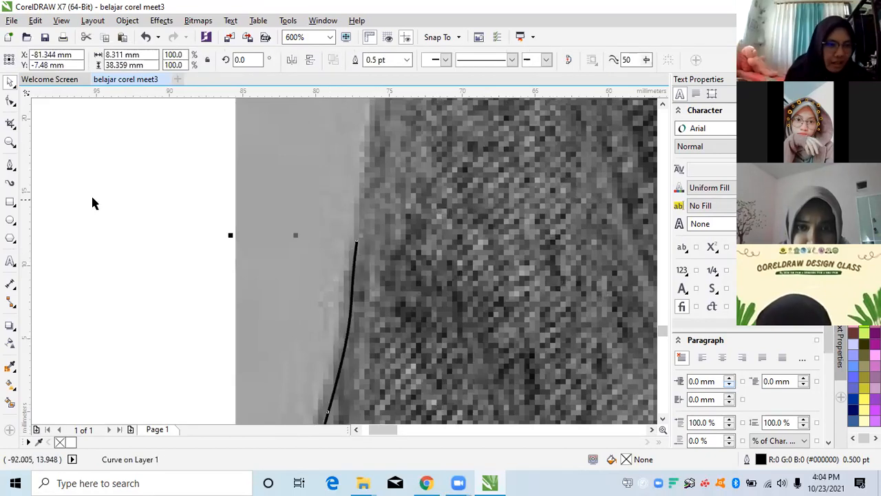
left_click(11, 167)
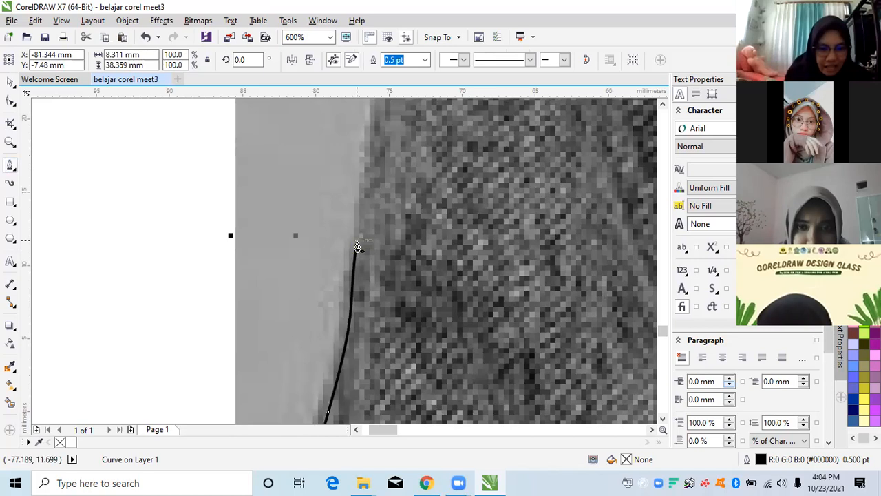
left_click_drag(356, 241, 366, 167)
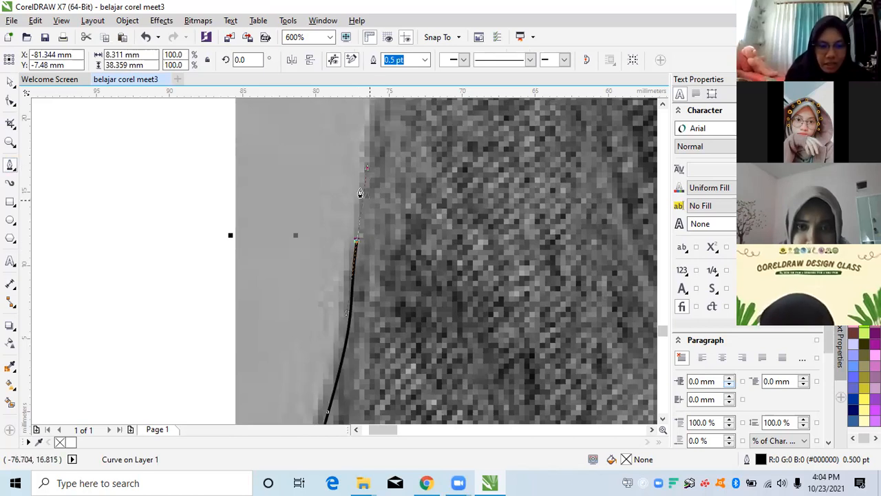
Step: Continue the Pen trace up the sleeve edge with smooth curved nodes, reaching about 14.5 × 63.6 mm overall
scroll(360, 192, "down", 1)
scroll(382, 176, "down", 1)
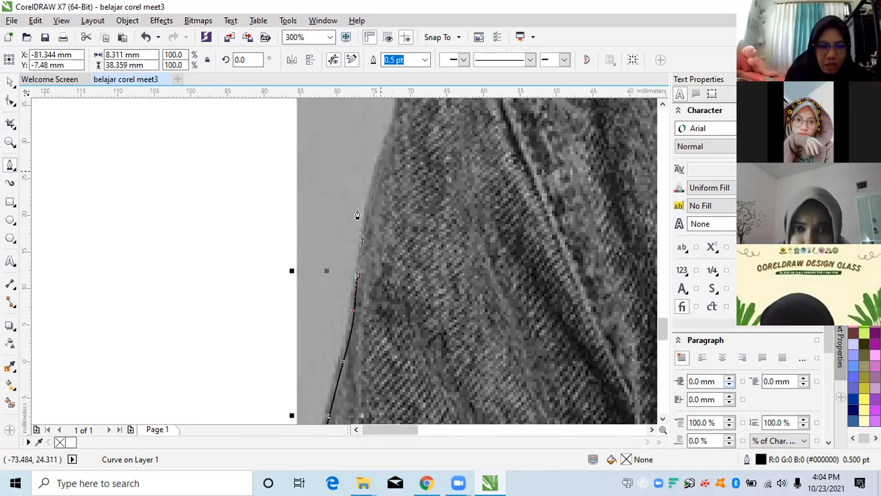
scroll(356, 216, "up", 2)
scroll(332, 275, "down", 2)
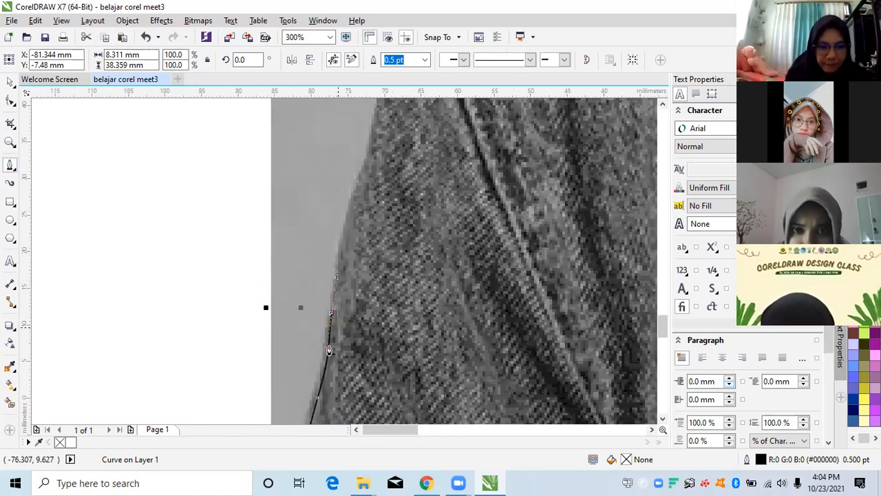
scroll(350, 244, "up", 1)
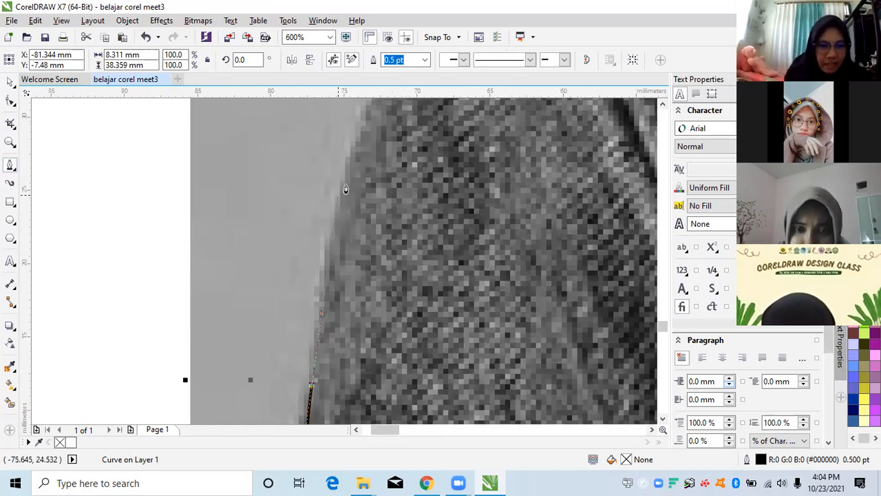
left_click_drag(356, 168, 372, 155)
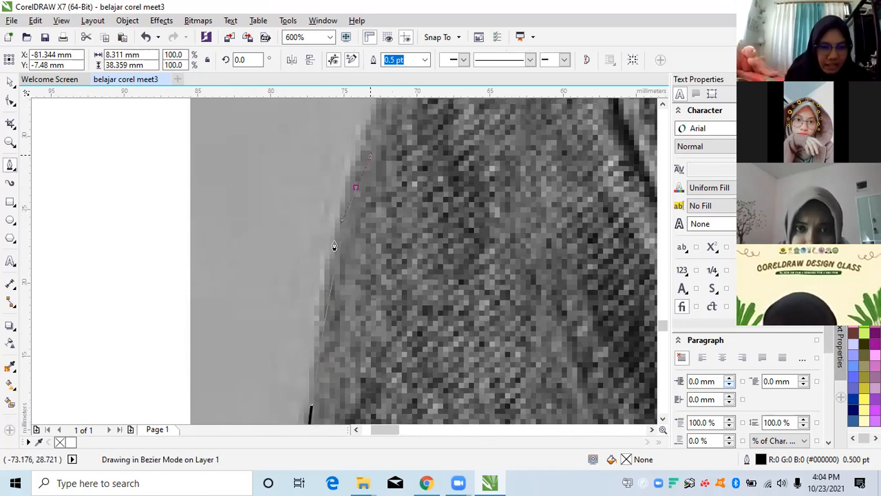
left_click_drag(338, 239, 350, 196)
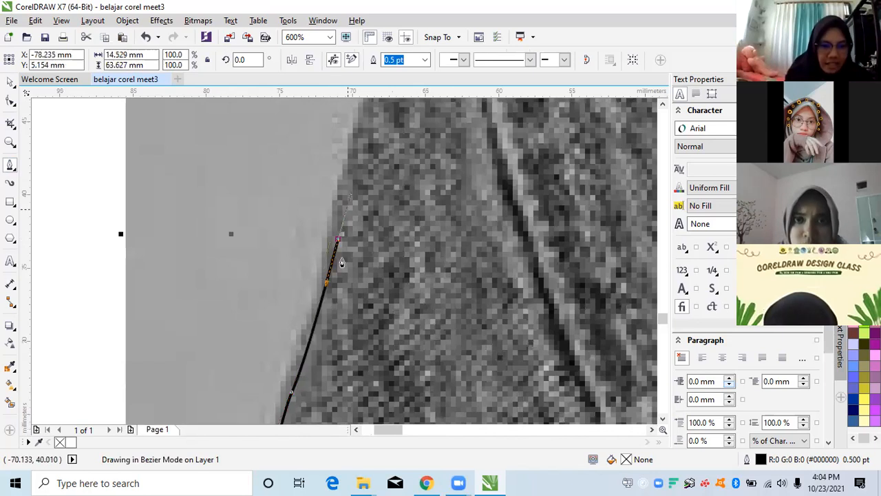
Step: End the Pen trace at its upper end on the sleeve edge and deselect the curve
scroll(336, 266, "down", 3)
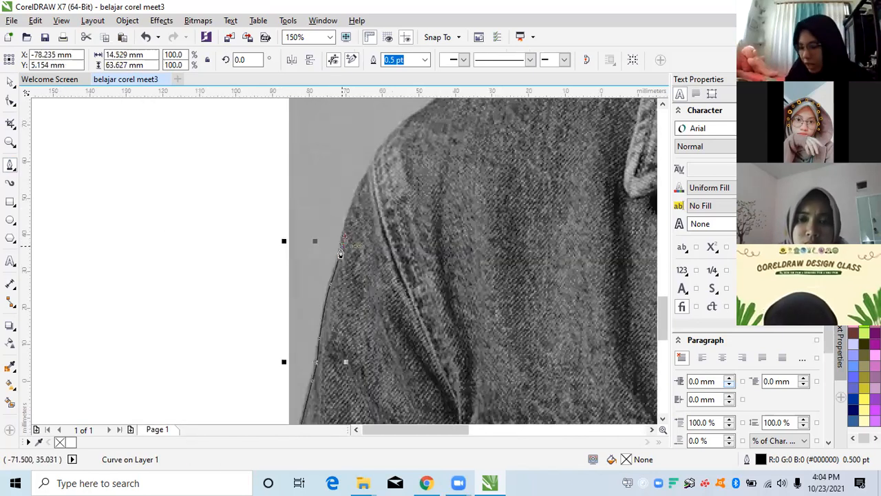
left_click(168, 248)
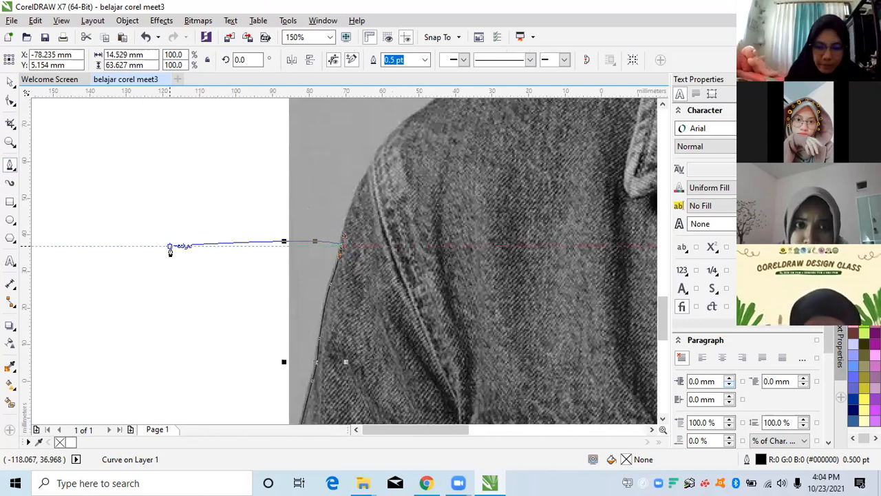
scroll(346, 241, "down", 1)
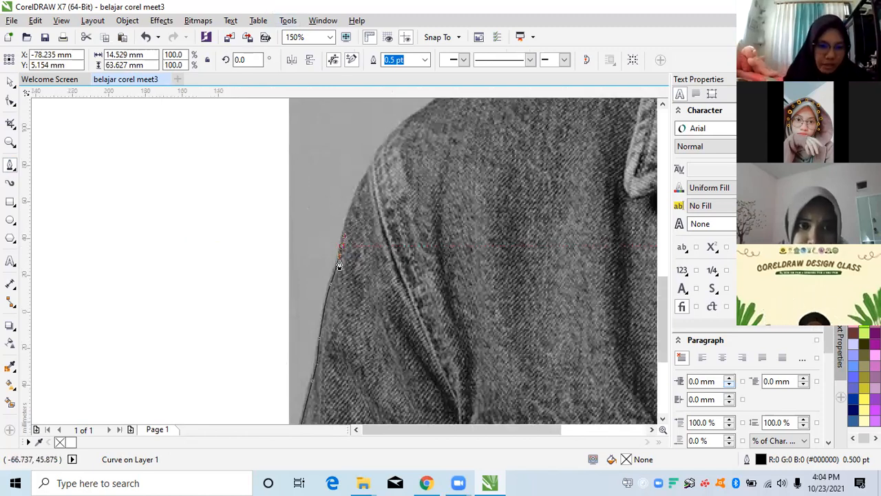
scroll(329, 277, "up", 1)
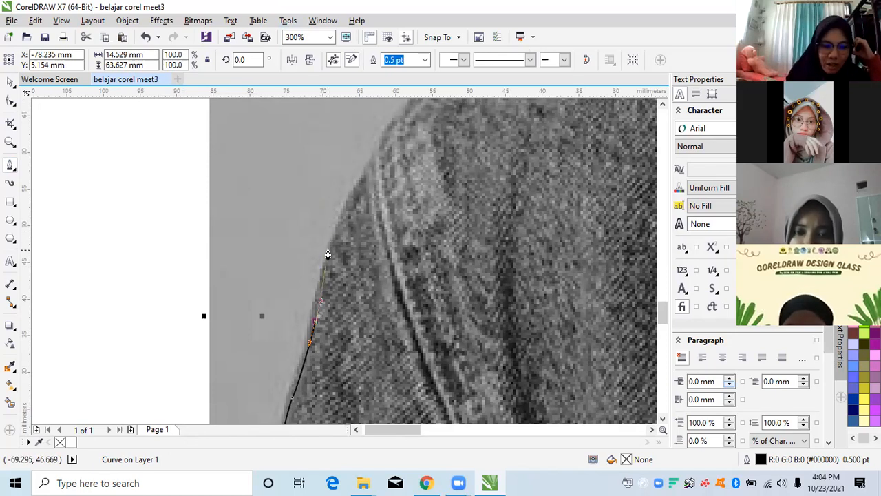
scroll(324, 274, "up", 2)
scroll(324, 273, "down", 2)
key("space")
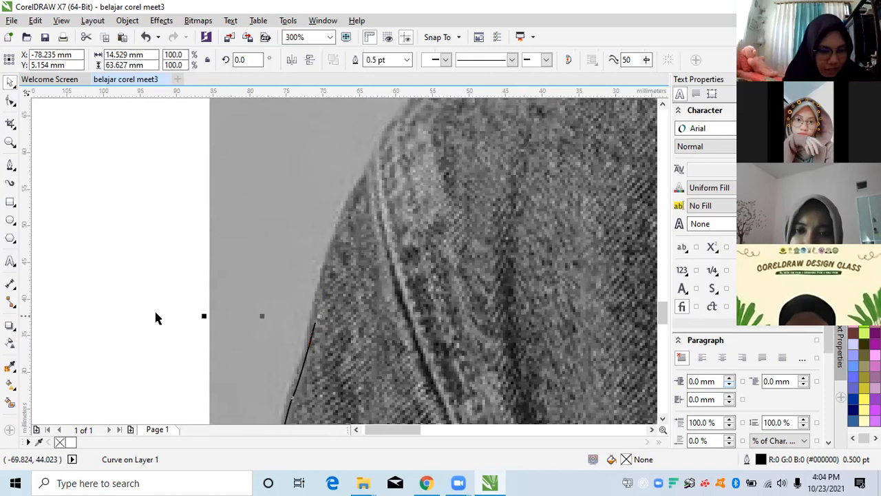
left_click(165, 302)
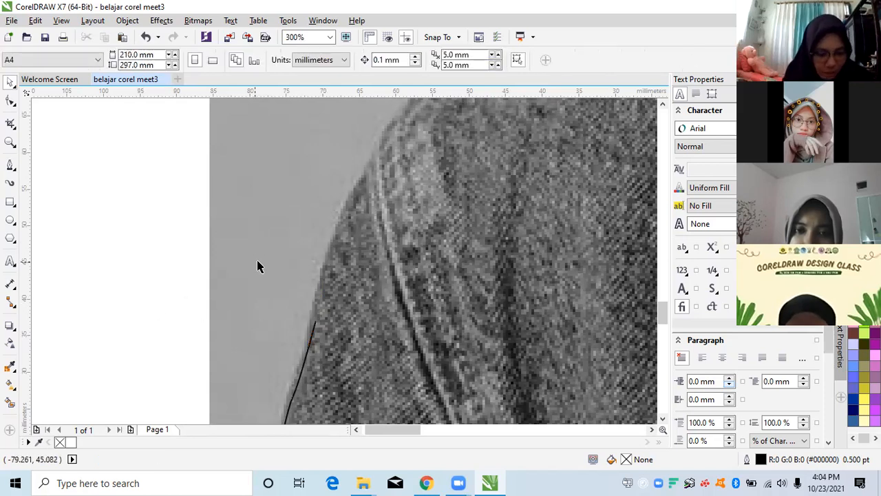
Step: Inspect the trace's upper end with the Zoom tool at 1200% and 600%, then return to the Pick tool
key("z")
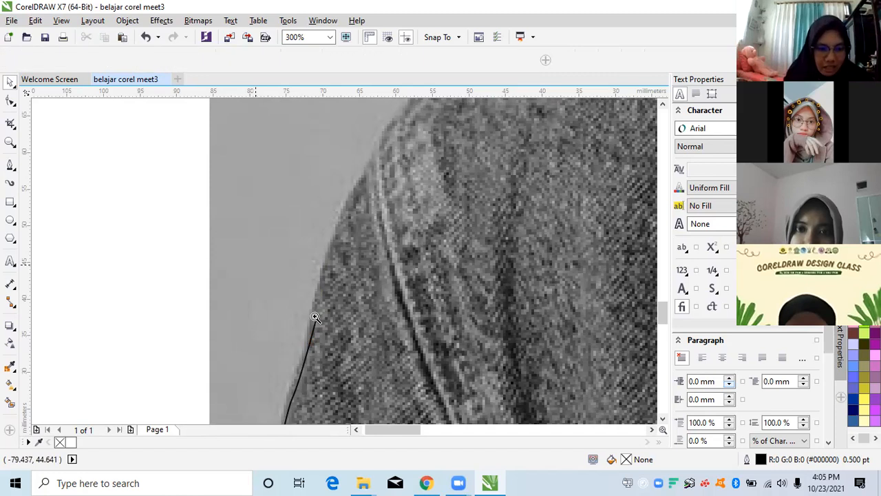
left_click(374, 229)
left_click(362, 246)
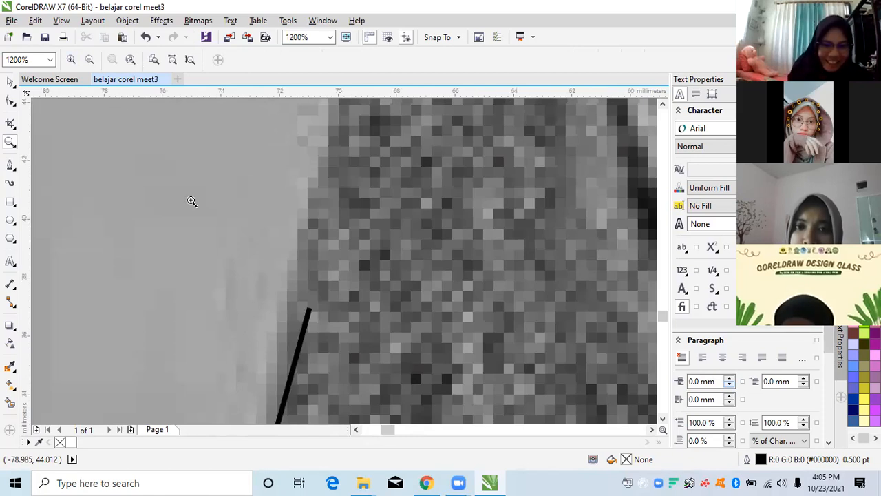
left_click(89, 59)
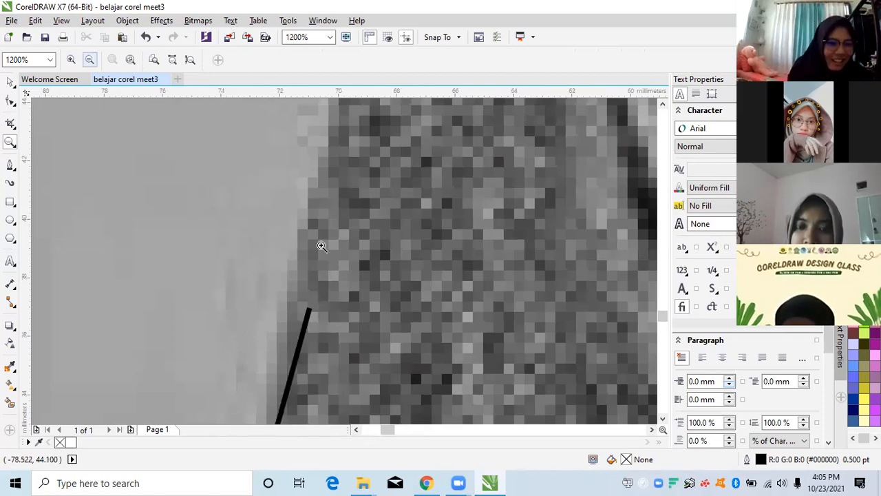
left_click(92, 59)
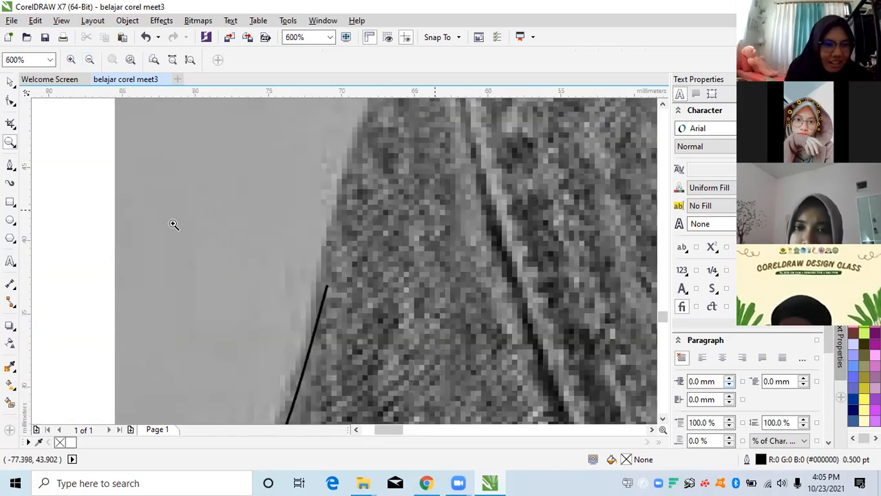
key("space")
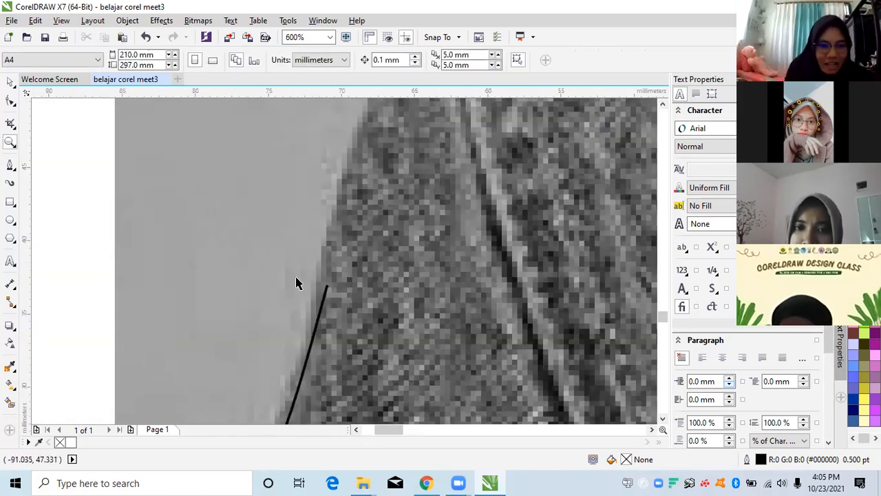
scroll(337, 296, "down", 1)
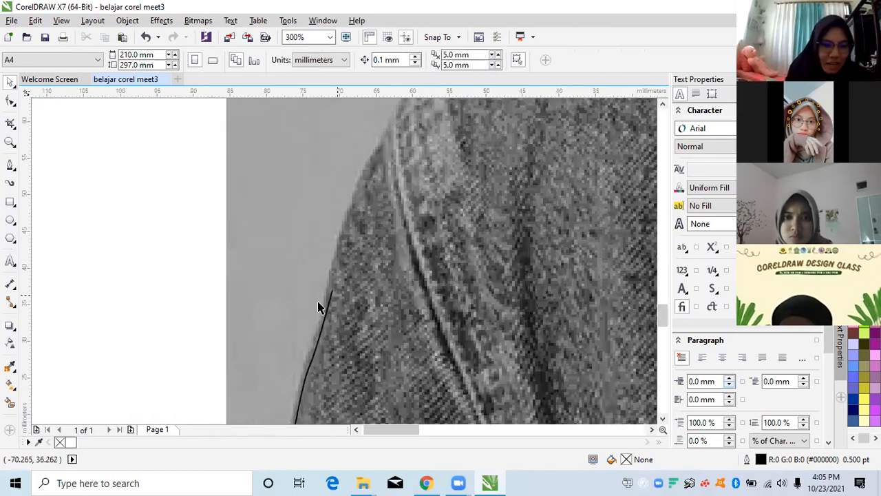
Step: Reselect the sleeve trace and resume it from its upper end with a curved Pen segment, to about 16.8 × 73.3 mm overall
scroll(340, 301, "up", 1)
left_click(321, 292)
scroll(322, 292, "up", 1)
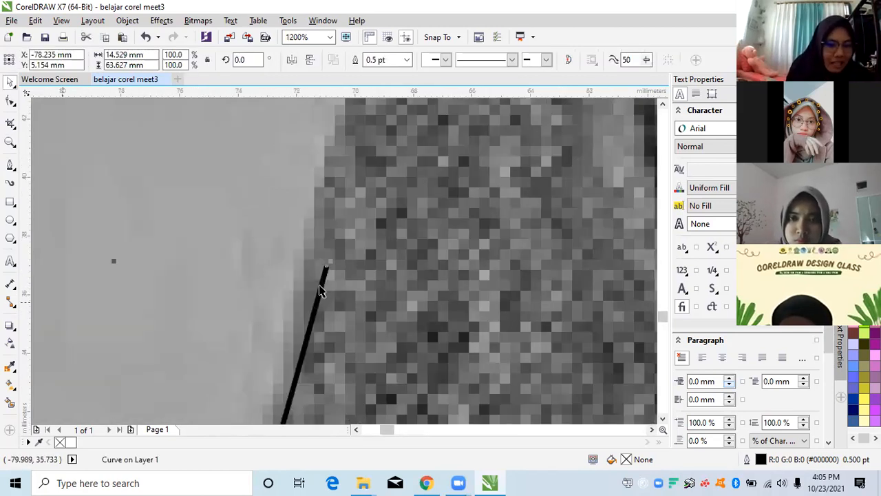
scroll(315, 289, "down", 1)
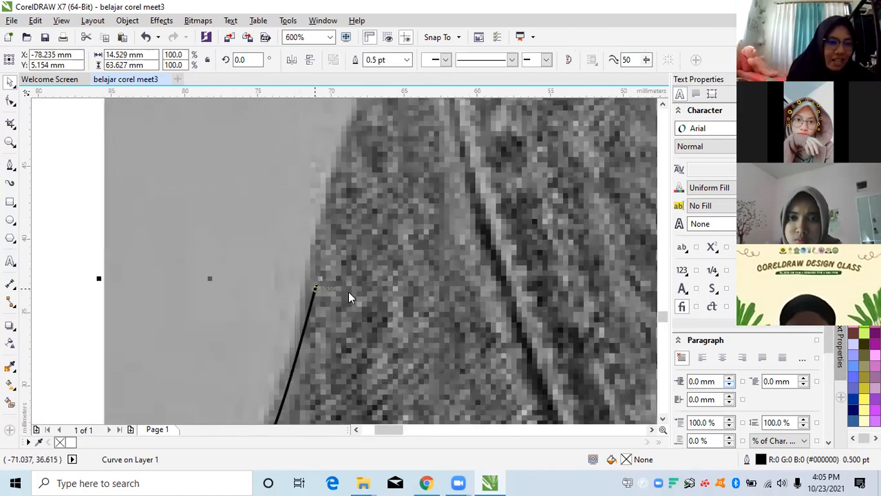
left_click(9, 165)
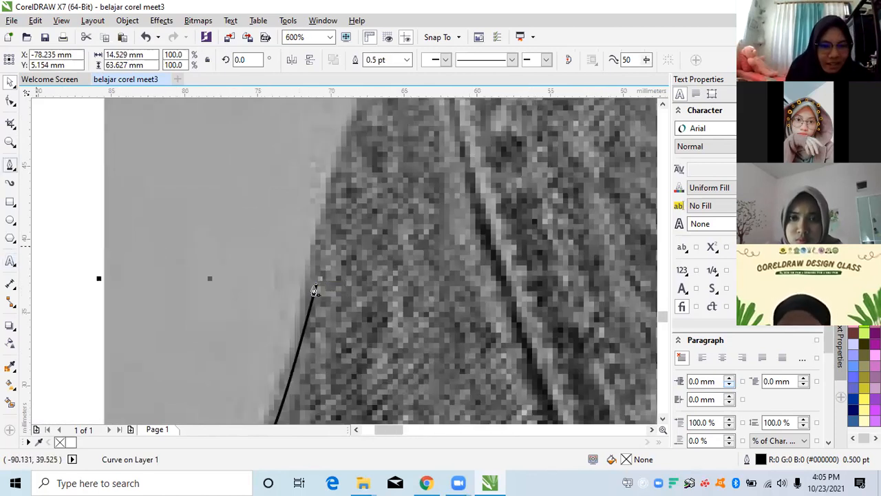
left_click(316, 287)
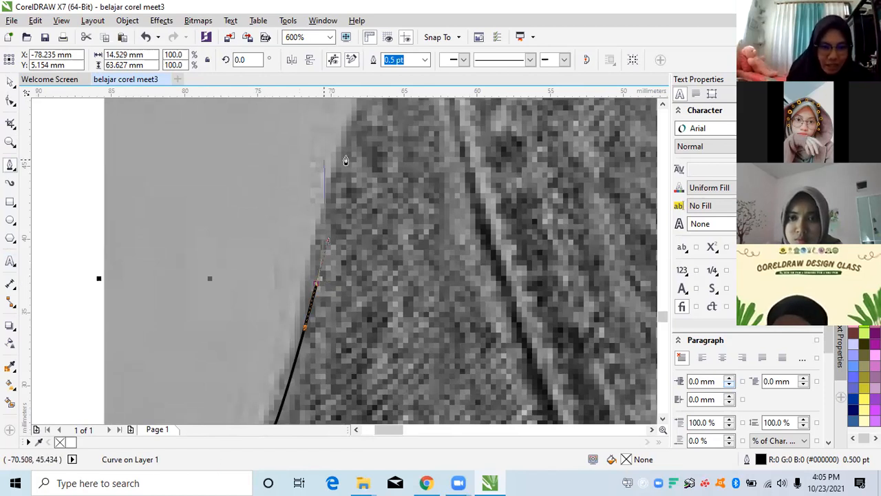
mouse_move(350, 141)
left_mouse_down()
mouse_move(373, 163)
mouse_move(374, 125)
left_mouse_up()
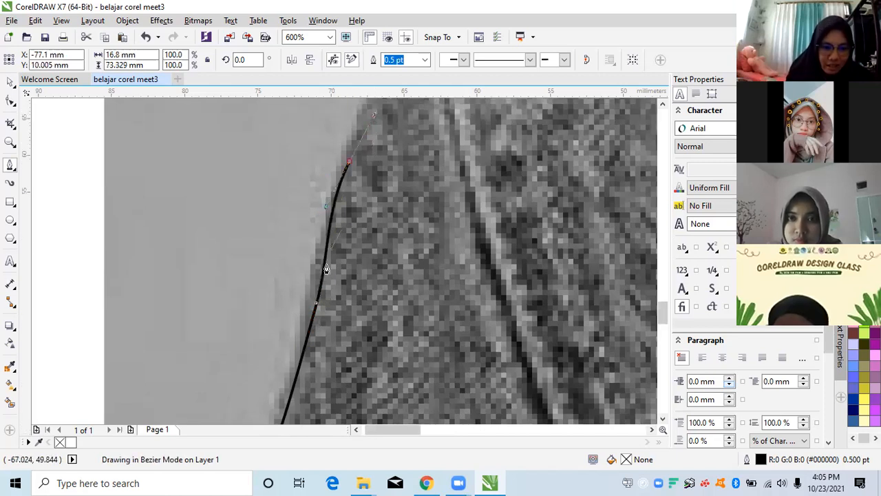
Step: Trace around the shoulder's rounded edge with smooth Pen segments, reaching about 29.6 × 95.1 mm overall
scroll(337, 254, "down", 2)
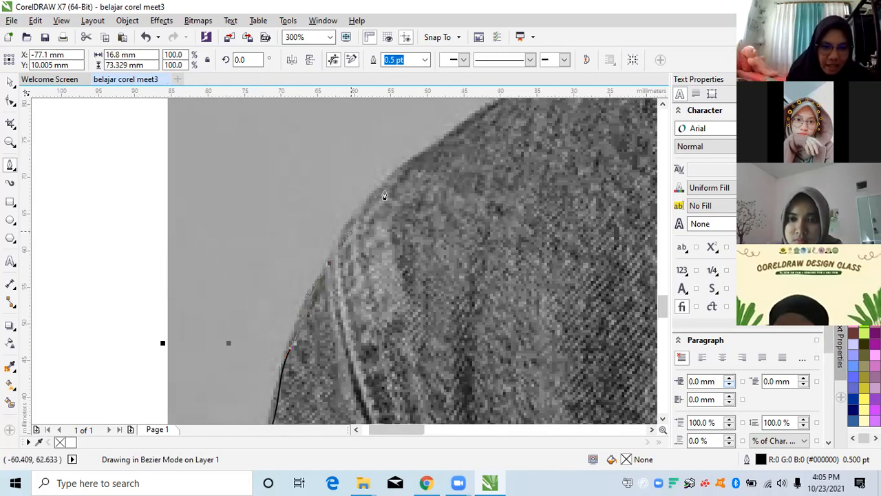
left_click_drag(382, 189, 404, 172)
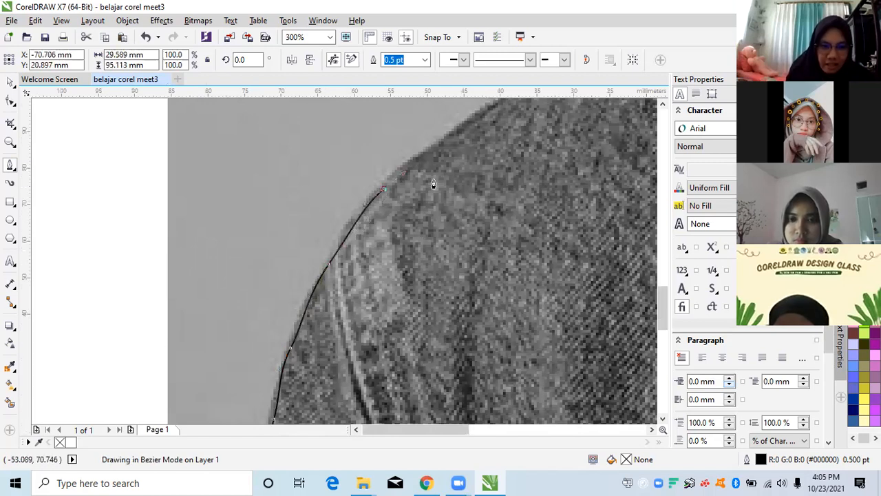
scroll(413, 199, "up", 2)
scroll(422, 192, "up", 2)
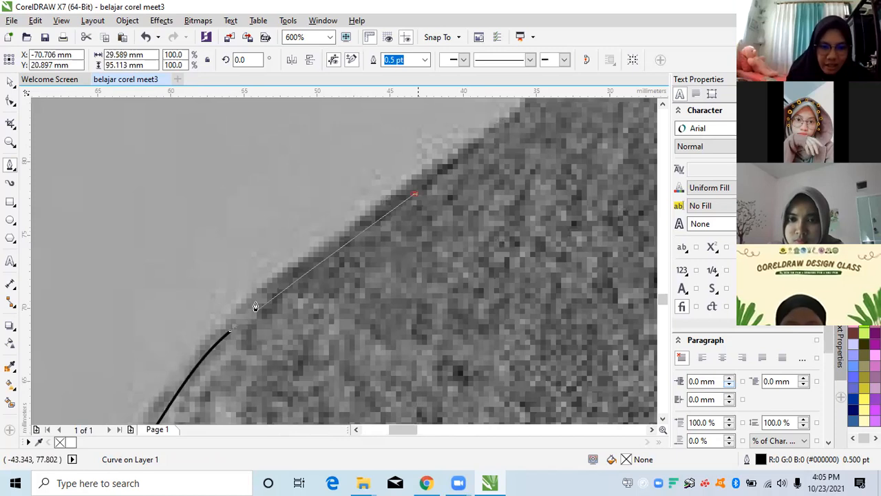
Step: Extend the Pen trace along the shoulder's upper slope, reaching about 62.2 × 117.9 mm overall
scroll(409, 206, "down", 2)
scroll(416, 189, "up", 2)
left_click_drag(396, 201, 417, 187)
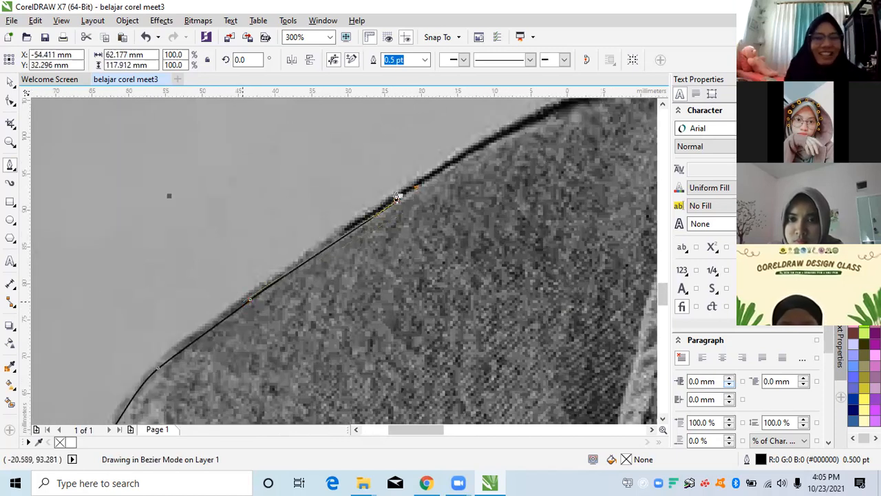
Step: Trace the rest of the shoulder slope past the hood's base and curve upward, to about 100.9 × 143.2 mm overall
scroll(462, 151, "down", 1)
scroll(462, 151, "up", 1)
left_click_drag(466, 146, 479, 137)
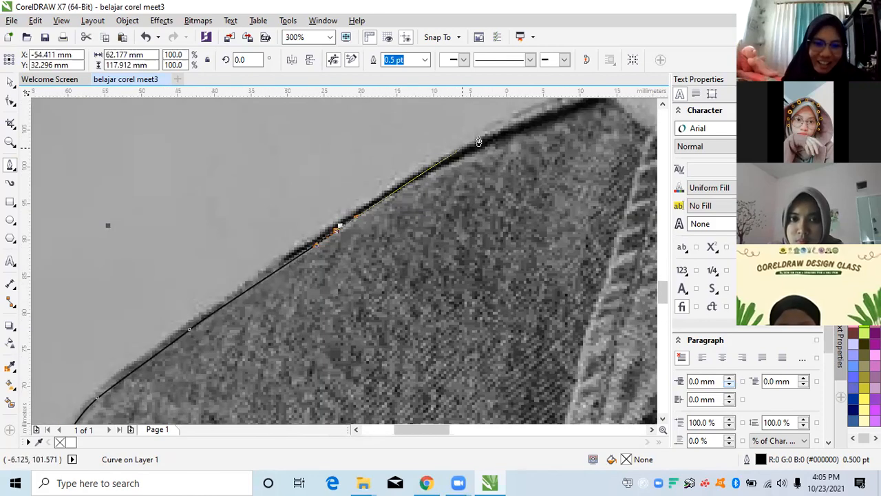
scroll(449, 183, "down", 1)
scroll(450, 183, "up", 1)
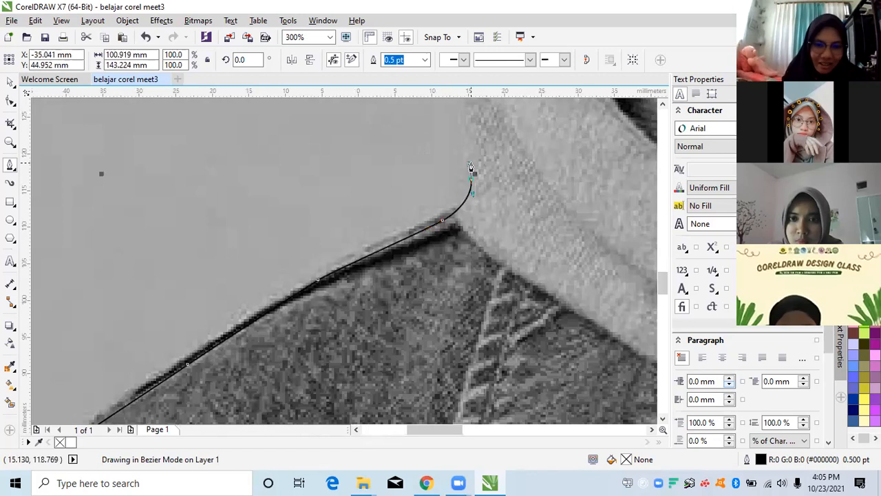
Step: Redo the curved nodes where the trace turns up the hood's outer edge, reaching about 100.9 × 154.6 mm overall
left_click_drag(470, 163, 454, 211)
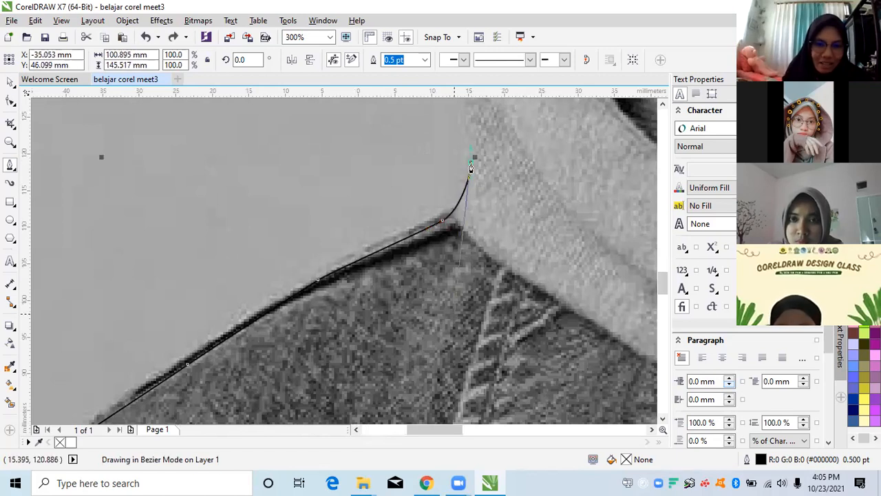
scroll(454, 256, "down", 1)
scroll(459, 172, "up", 1)
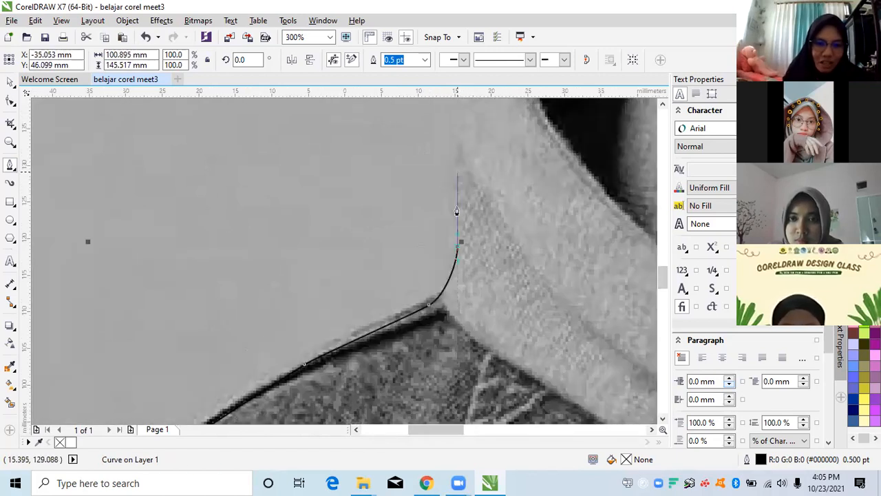
left_click_drag(461, 165, 446, 191)
key("ctrl+z")
left_click_drag(446, 150, 449, 147)
scroll(453, 168, "down", 2)
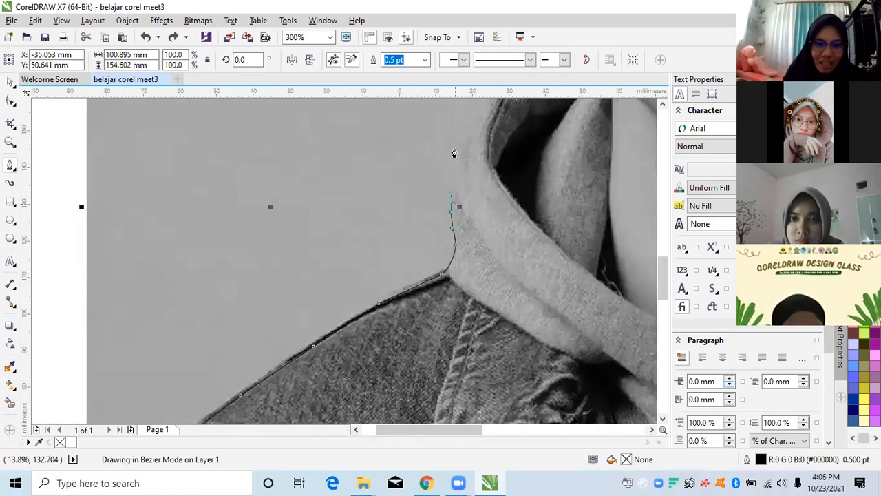
Step: Continue the Pen trace up the hood's outer edge toward its slanted part, to about 100.9 × 170.6 mm overall
scroll(454, 153, "up", 2)
left_click_drag(460, 128, 428, 167)
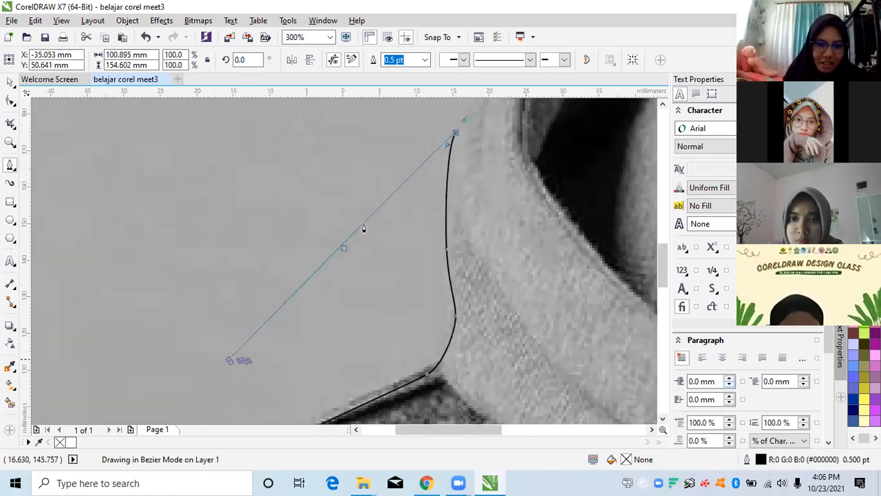
scroll(363, 228, "down", 2)
scroll(424, 159, "up", 2)
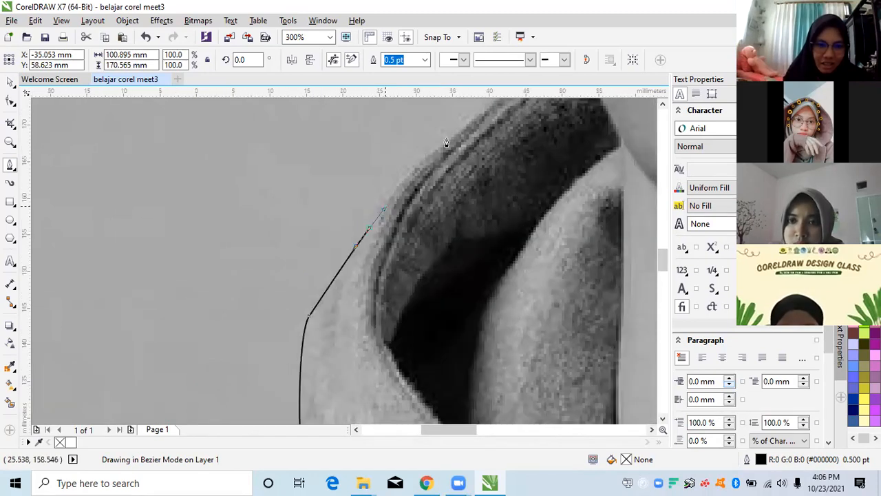
Step: Trace the hood's slanted upper edge toward the ear with smooth Pen segments, reaching about 129.5 × 201.8 mm overall
left_click_drag(428, 152, 447, 137)
scroll(340, 338, "down", 2)
scroll(409, 215, "up", 2)
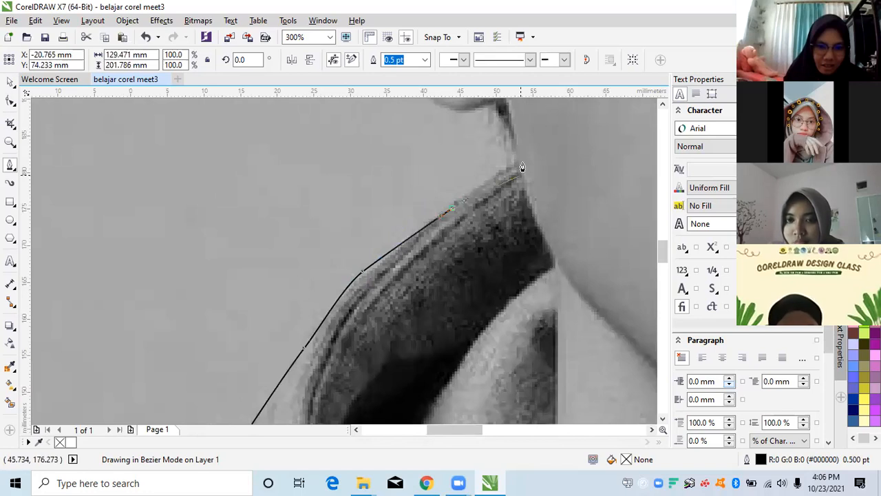
scroll(453, 296, "down", 2)
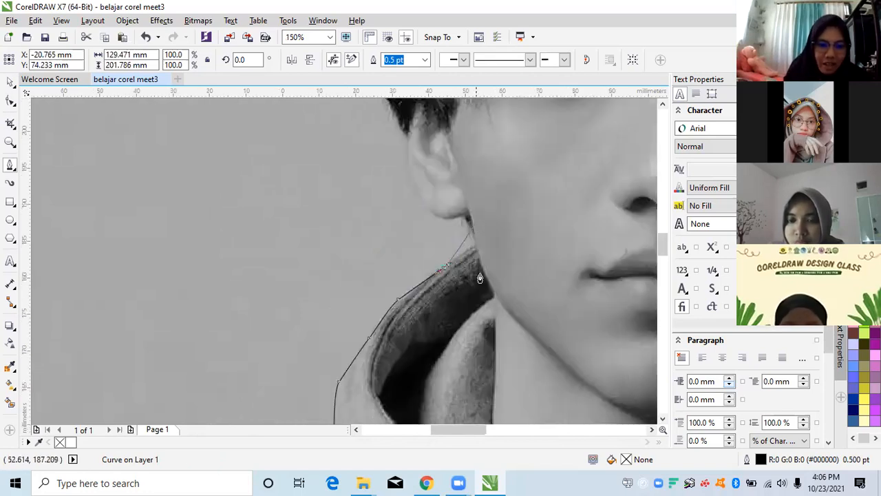
Step: Extend the Pen trace to the hood's tip at the jaw and up the neck to the earlobe, reaching about 138.9 × 217.0 mm overall
scroll(489, 270, "up", 2)
scroll(490, 267, "up", 1)
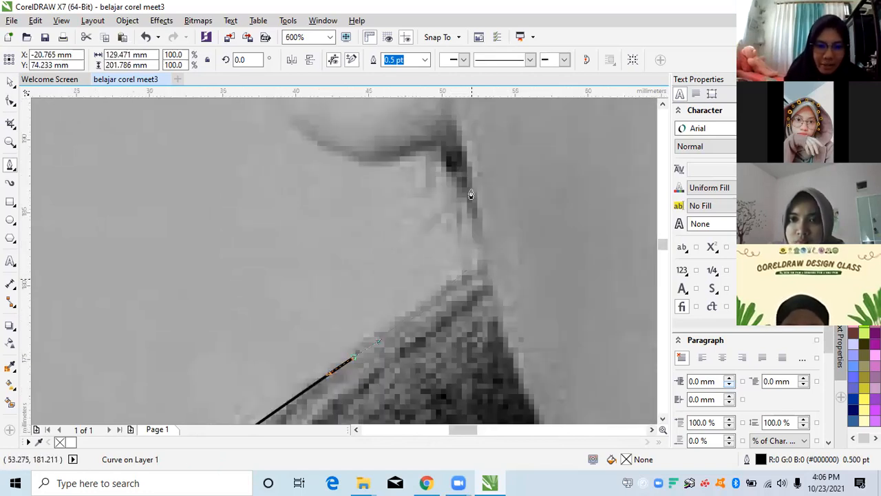
left_click(491, 267)
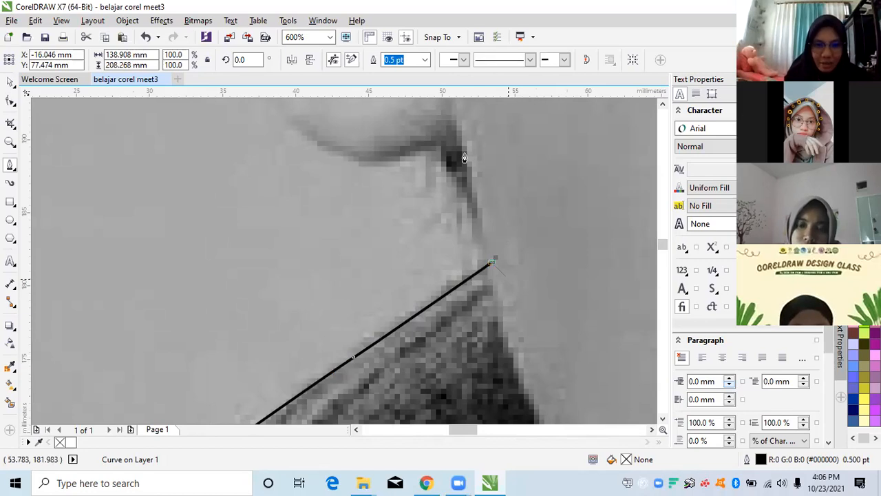
left_click_drag(453, 134, 435, 135)
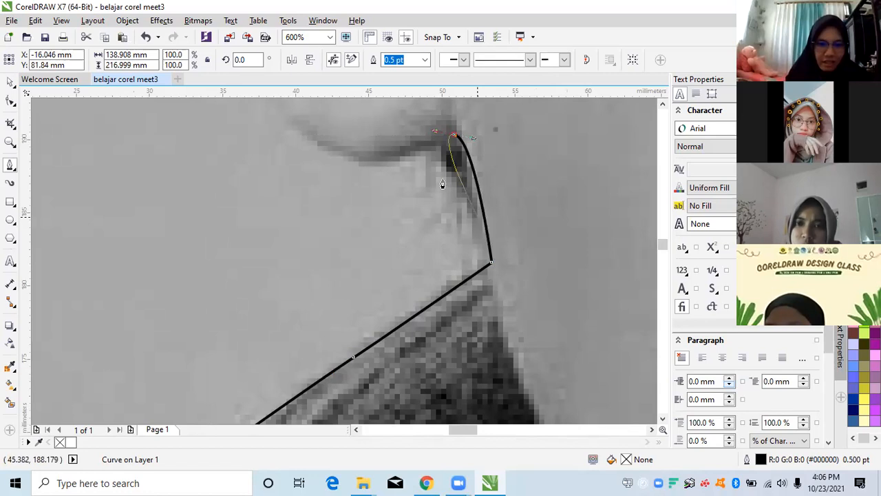
Step: Trace around the earlobe's lower edge with smooth Pen nodes, reaching about 138.9 × 219.4 mm overall
scroll(426, 220, "down", 1)
scroll(428, 157, "up", 1)
left_click_drag(420, 209, 397, 208)
scroll(459, 285, "down", 1)
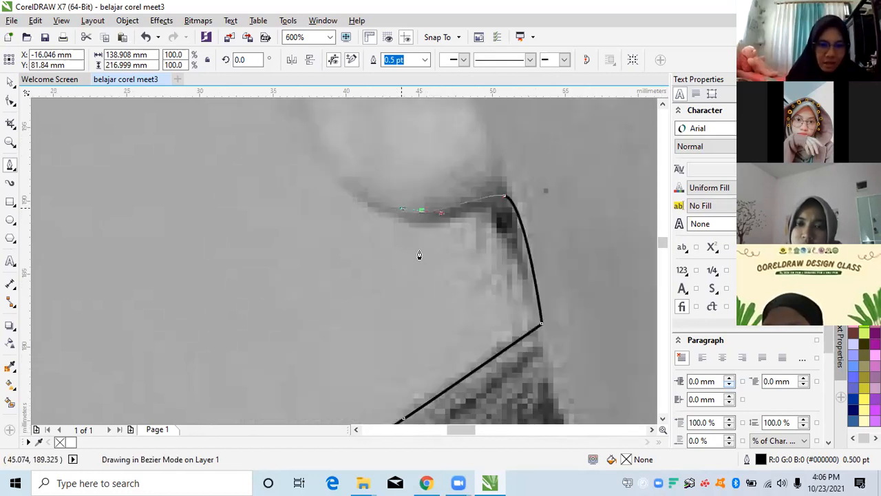
scroll(397, 228, "up", 1)
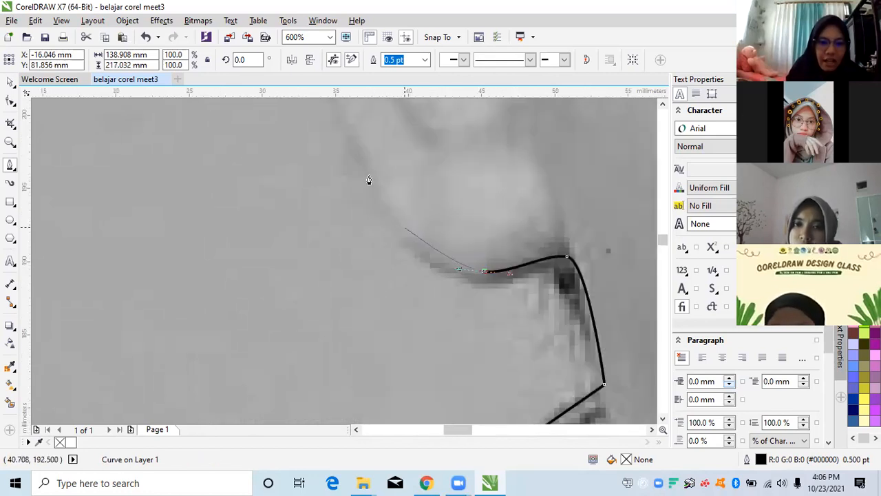
left_click_drag(390, 218, 431, 327)
scroll(413, 296, "down", 2)
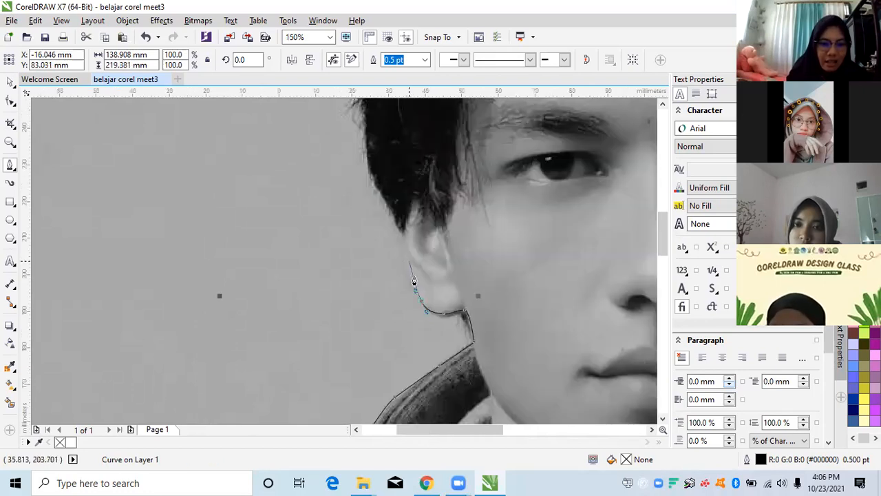
Step: Trace up the ear's outer edge and into the hair's lower tip, reaching about 138.9 × 236.2 mm overall
scroll(413, 280, "up", 1)
scroll(409, 248, "up", 1)
left_click_drag(409, 249, 407, 242)
scroll(367, 330, "down", 1)
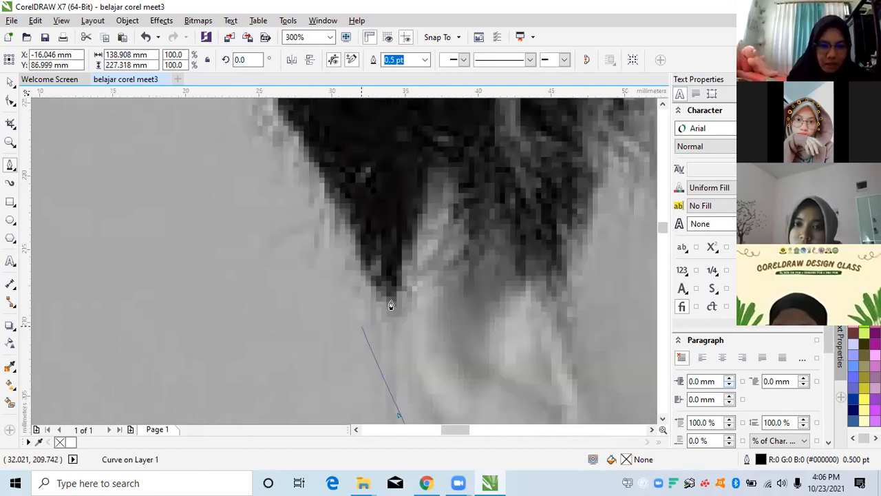
scroll(390, 305, "up", 1)
left_click_drag(377, 259, 372, 247)
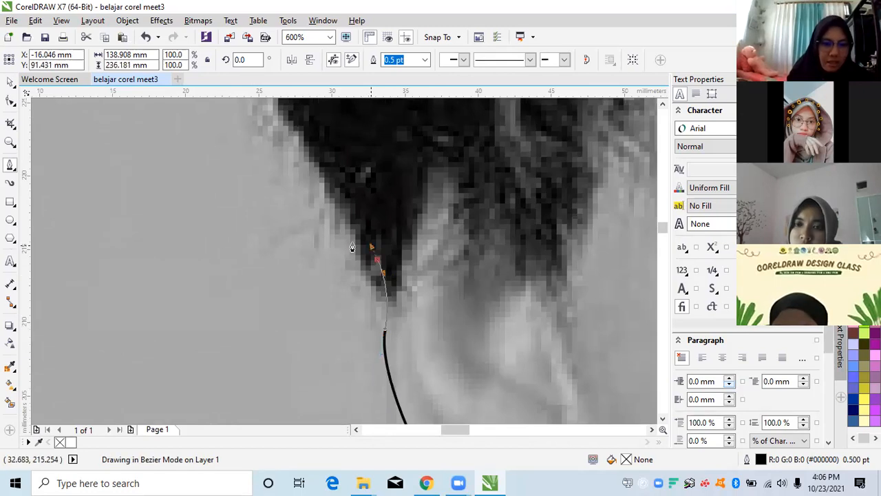
Step: Continue the Pen trace up the side of the hair above the ear, reaching about 138.9 × 280.0 mm overall
scroll(336, 231, "down", 1)
scroll(329, 219, "up", 1)
left_click(329, 181)
scroll(331, 183, "down", 1)
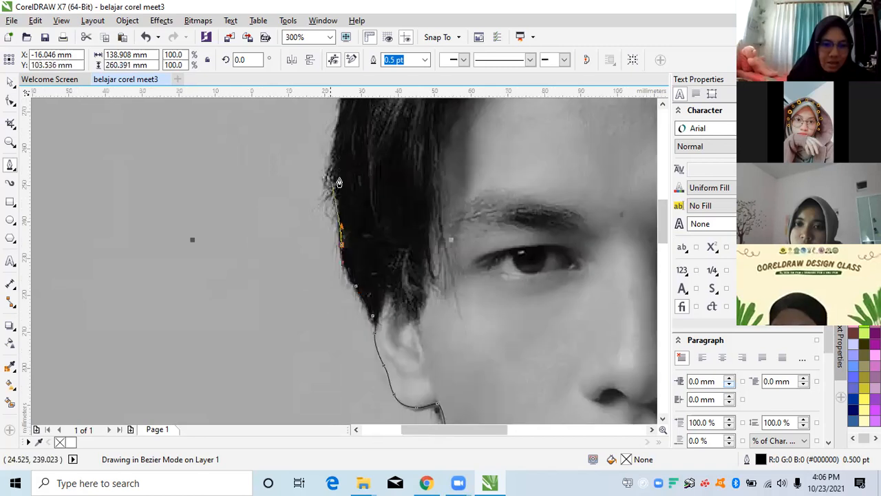
left_click(340, 169)
scroll(352, 257, "down", 1)
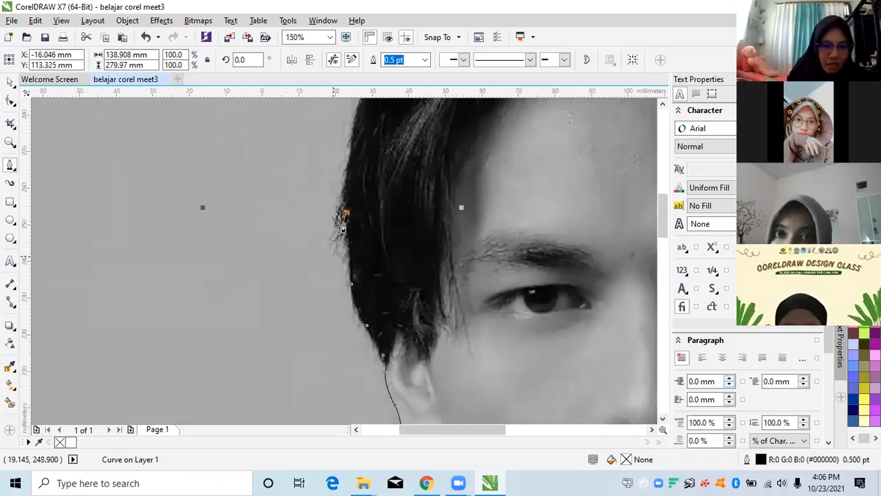
Step: Trace the hair's outer edge from the stray strands up to forehead level, reaching about 138.9 × 302.5 mm overall
left_click(355, 157)
scroll(362, 146, "up", 1)
left_click(358, 131)
scroll(248, 263, "down", 2)
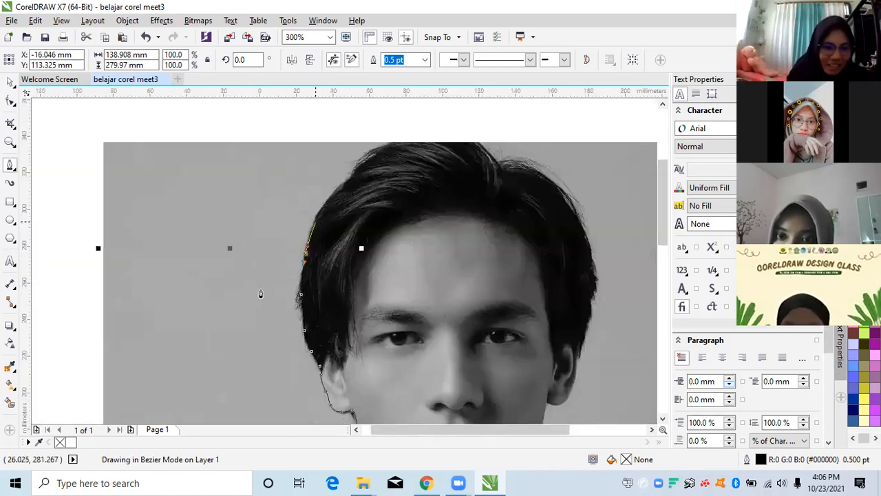
scroll(271, 305, "up", 1)
scroll(245, 324, "up", 1)
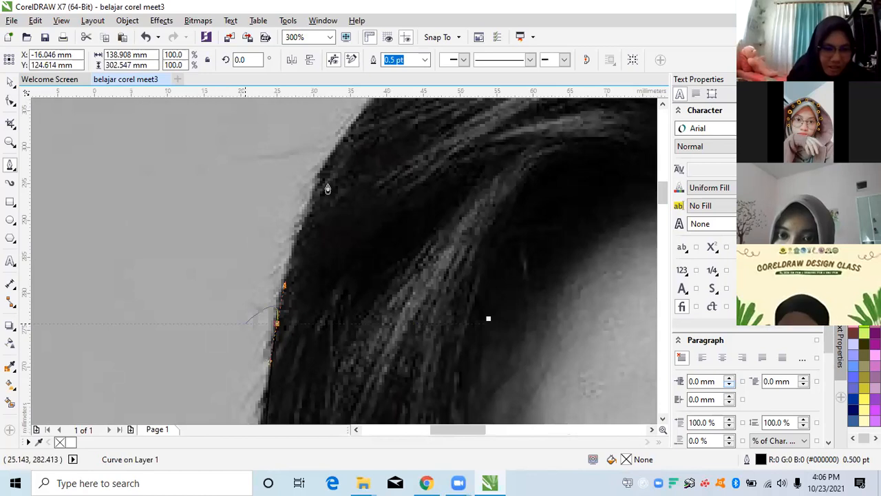
Step: Trace the rounded upper side of the hair toward the crown with smooth nodes, reaching about 138.9 × 341.3 mm overall
scroll(266, 346, "down", 1)
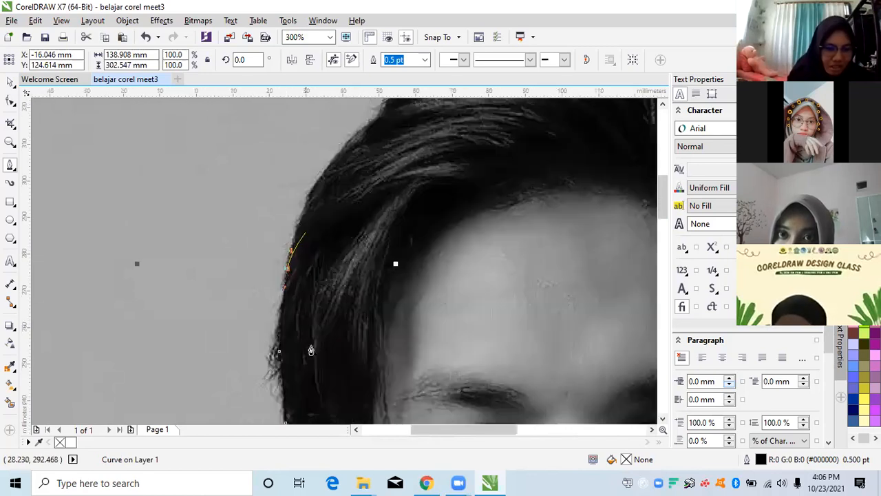
scroll(312, 350, "up", 1)
scroll(318, 333, "down", 1)
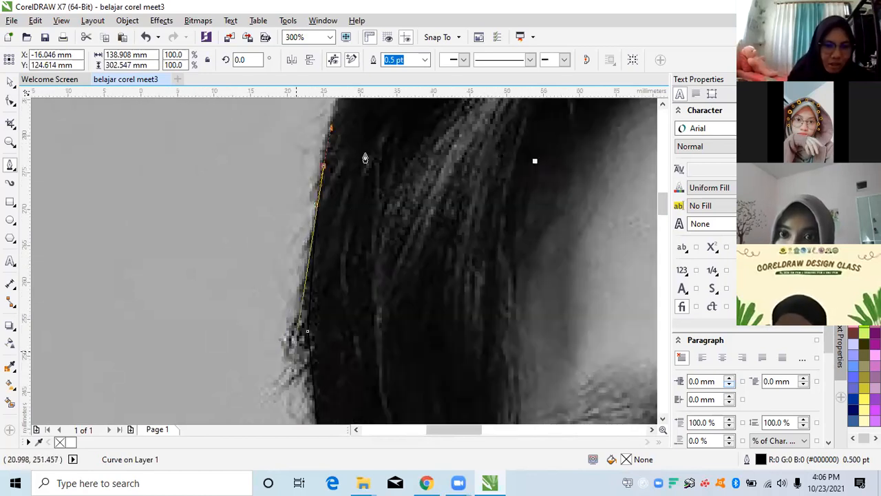
scroll(365, 160, "up", 1)
left_click_drag(355, 144, 383, 108)
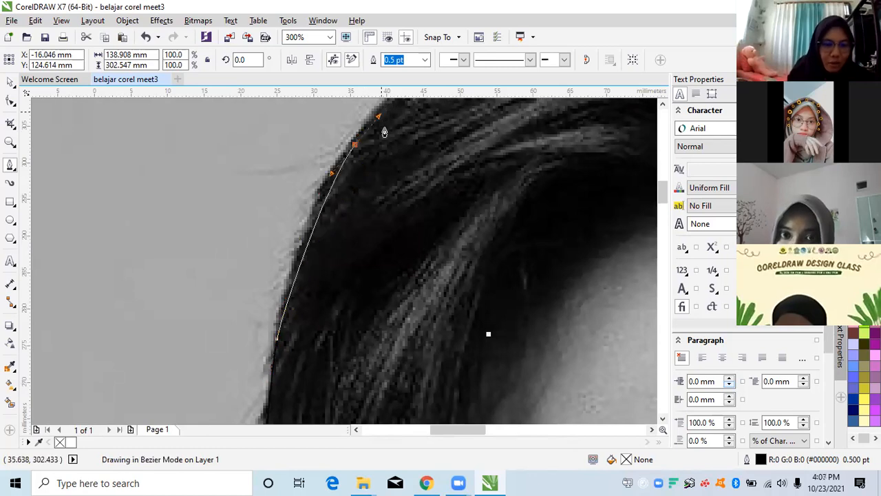
scroll(383, 128, "up", 1)
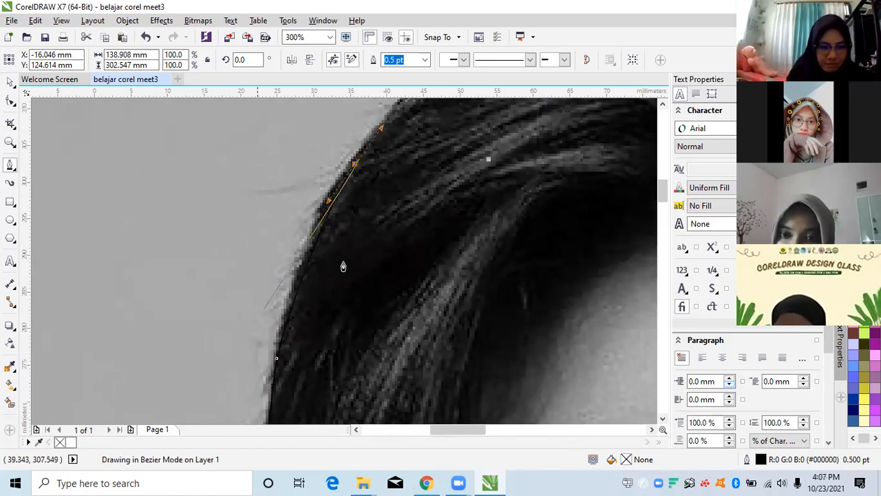
scroll(334, 277, "down", 1)
scroll(156, 310, "up", 1)
left_click_drag(157, 310, 233, 237)
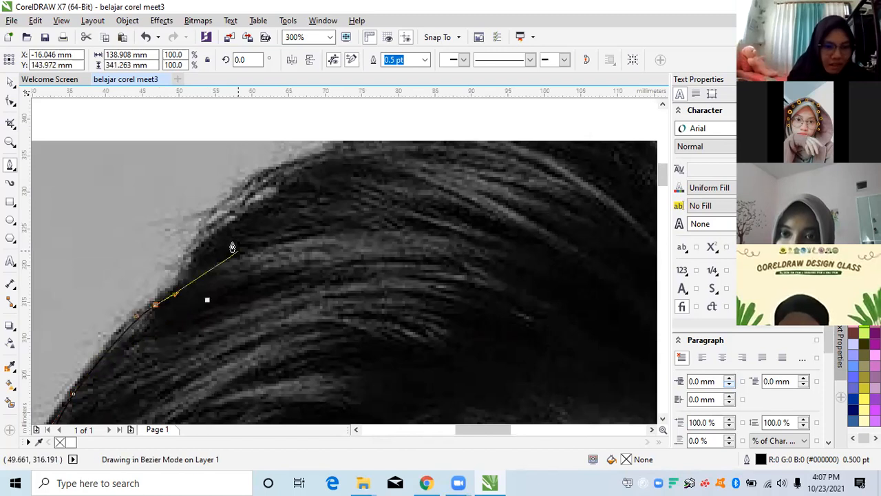
Step: Curve the trace up along the bulge of hair near the crown, reaching about 140.2 × 350.3 mm overall
scroll(232, 247, "down", 1)
scroll(234, 237, "up", 1)
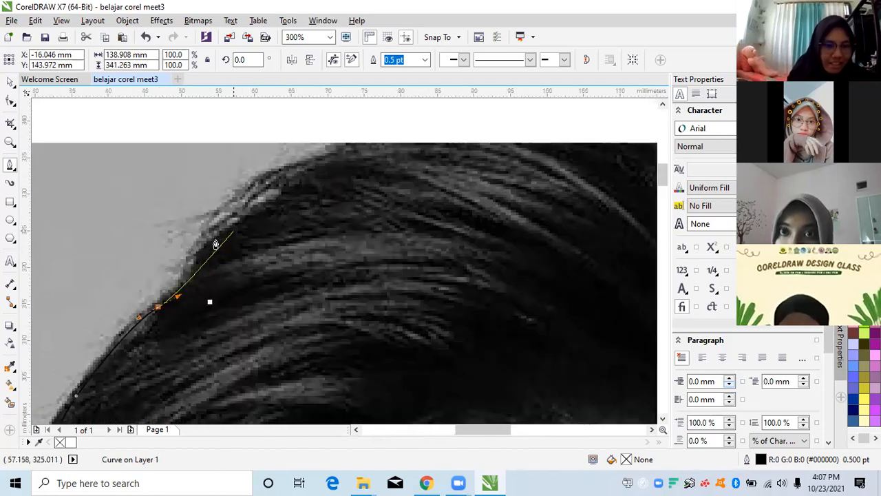
left_click_drag(233, 232, 230, 232)
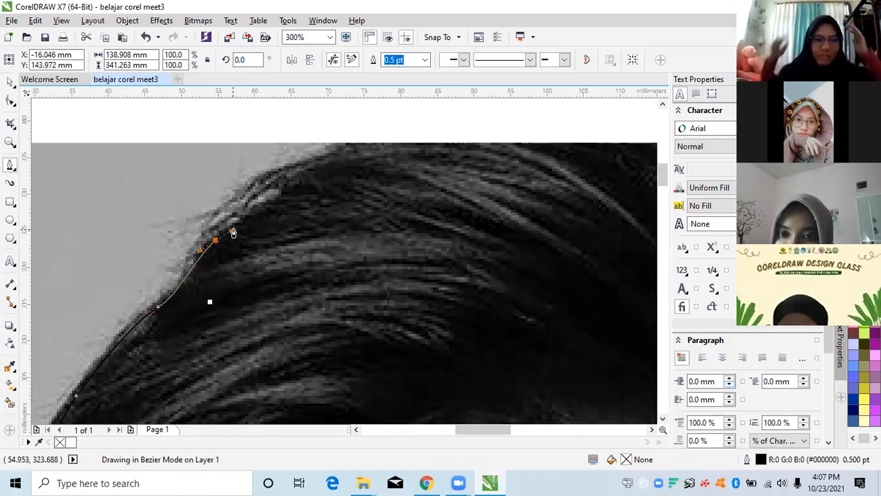
scroll(231, 232, "down", 3)
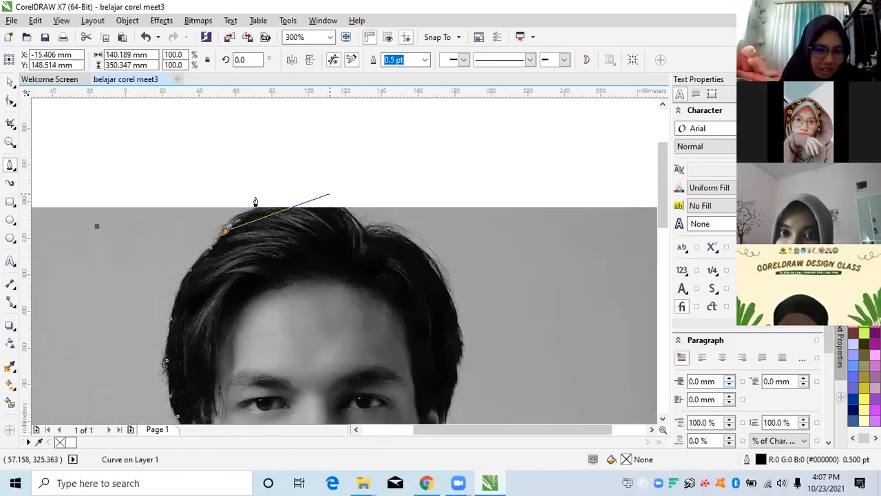
Step: Trace the top of the hair along the photo's upper edge and down into the notch, reaching about 216.3 × 363.7 mm overall
scroll(247, 195, "up", 1)
scroll(241, 189, "up", 1)
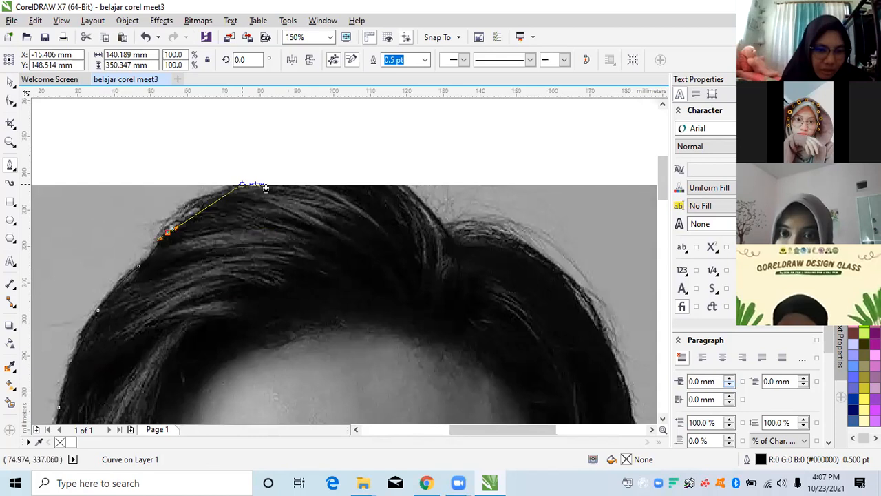
left_click_drag(265, 188, 269, 184)
left_click_drag(404, 189, 452, 236)
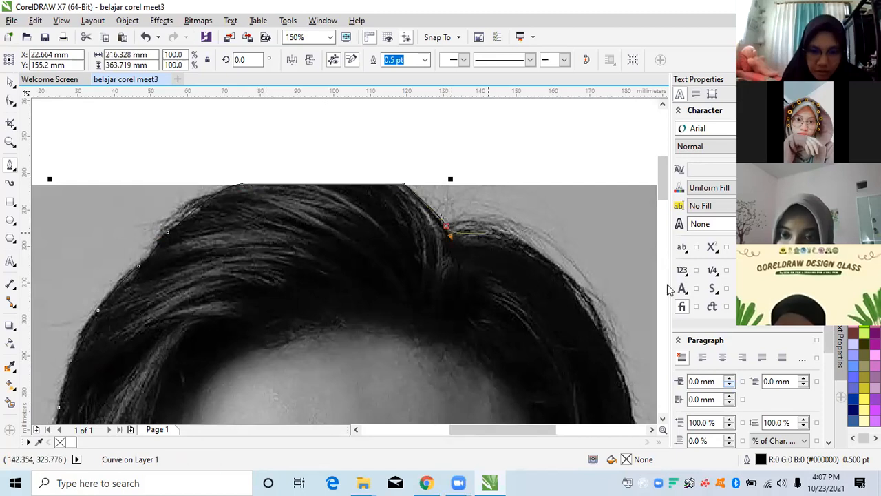
Step: Trace over the hair's opposite side down to its widest point, reaching about 267.9 × 363.7 mm overall
left_click_drag(572, 291, 594, 329)
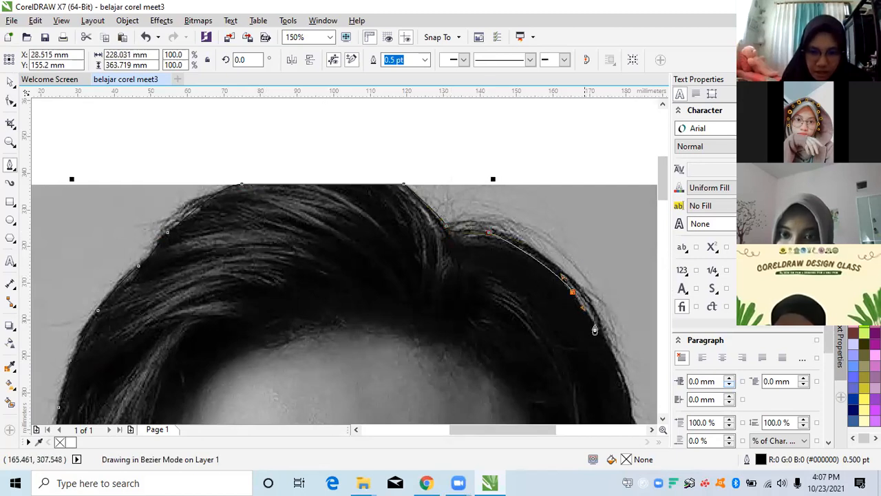
scroll(532, 344, "up", 2)
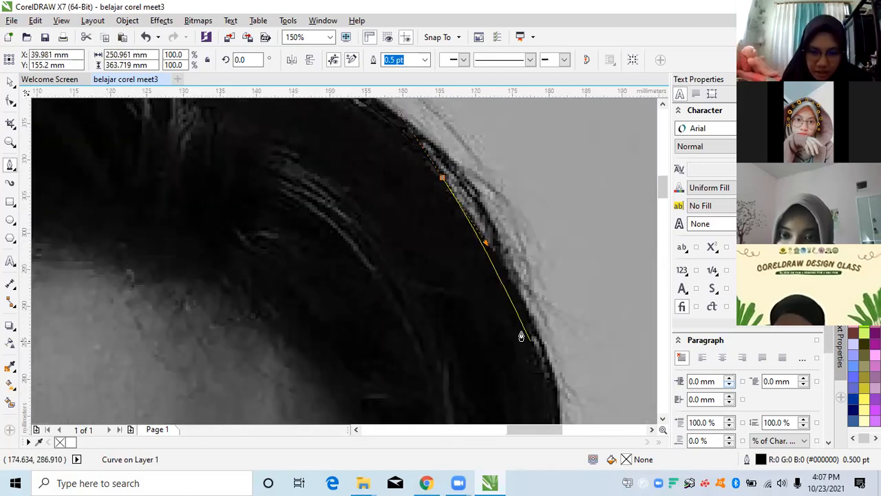
scroll(510, 344, "down", 2)
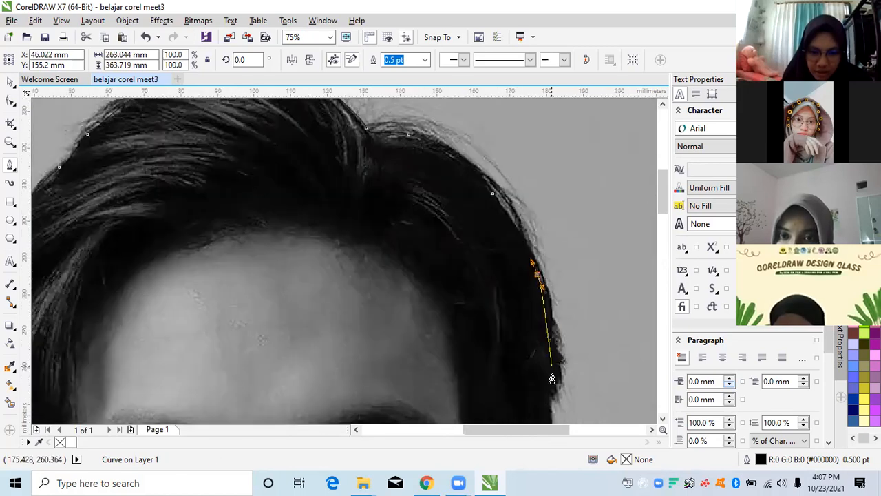
scroll(557, 389, "down", 3)
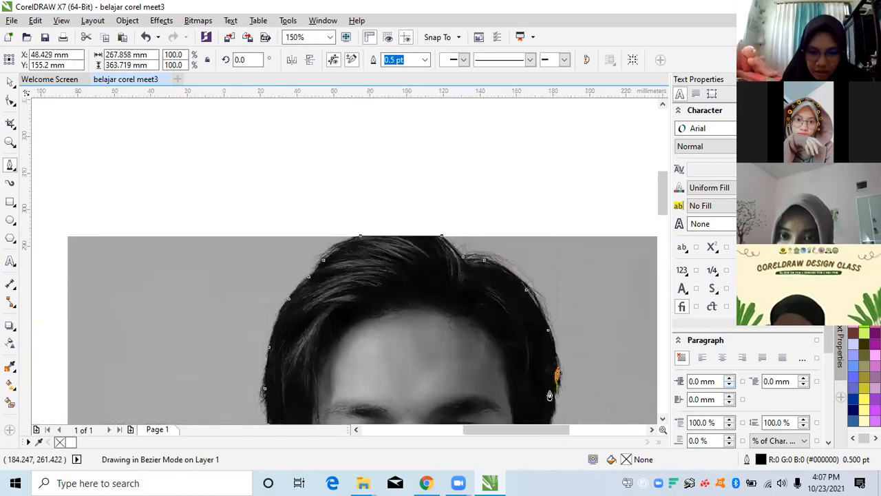
scroll(564, 255, "up", 3)
scroll(570, 228, "up", 3)
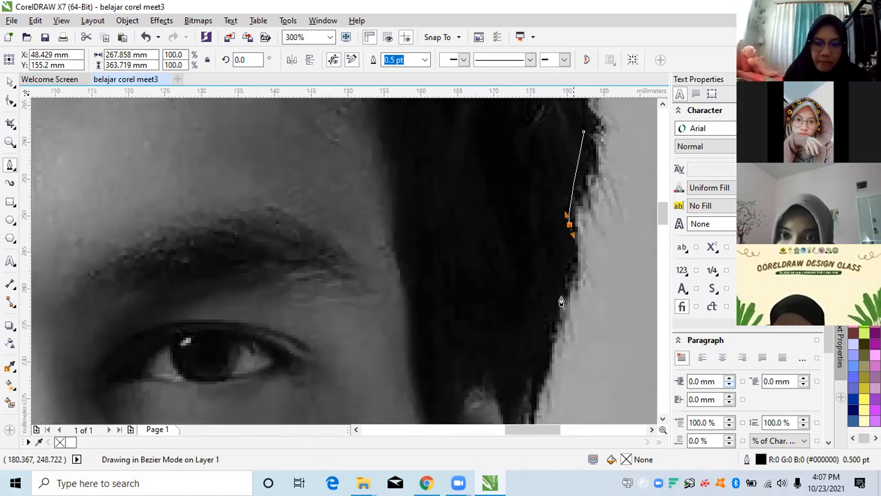
Step: Continue the Pen trace down the hair's outer edge to the upper part of the second ear
scroll(549, 318, "down", 1)
left_click_drag(552, 314, 556, 352)
scroll(533, 348, "up", 1)
scroll(556, 352, "down", 1)
scroll(556, 352, "up", 1)
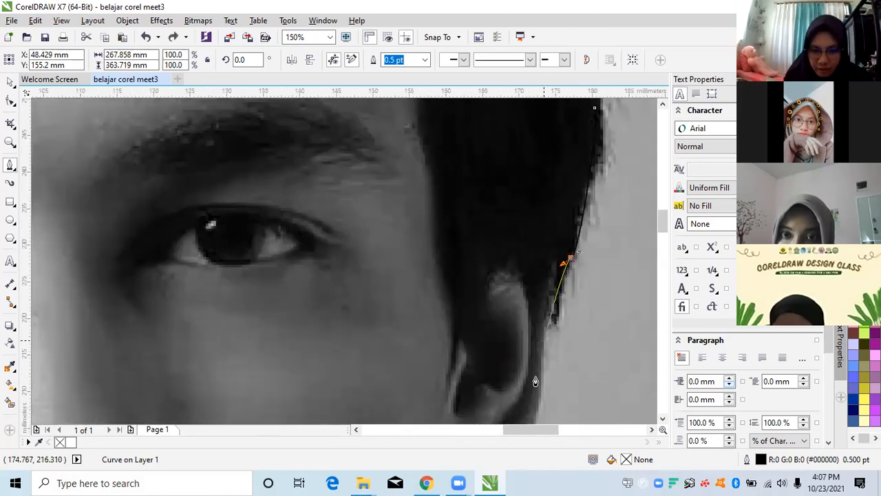
scroll(550, 379, "down", 2)
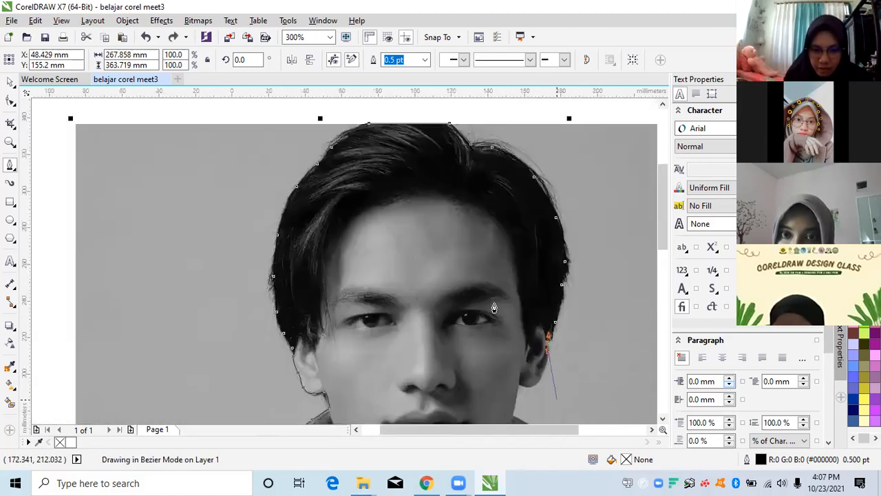
Step: Trace the second ear's outer edge and around its lobe to where it meets the jaw
scroll(490, 313, "up", 3)
mouse_move(504, 284)
left_mouse_down()
mouse_move(466, 350)
mouse_move(458, 388)
mouse_move(459, 372)
mouse_move(452, 377)
left_mouse_up()
key("ctrl+z")
scroll(437, 362, "down", 2)
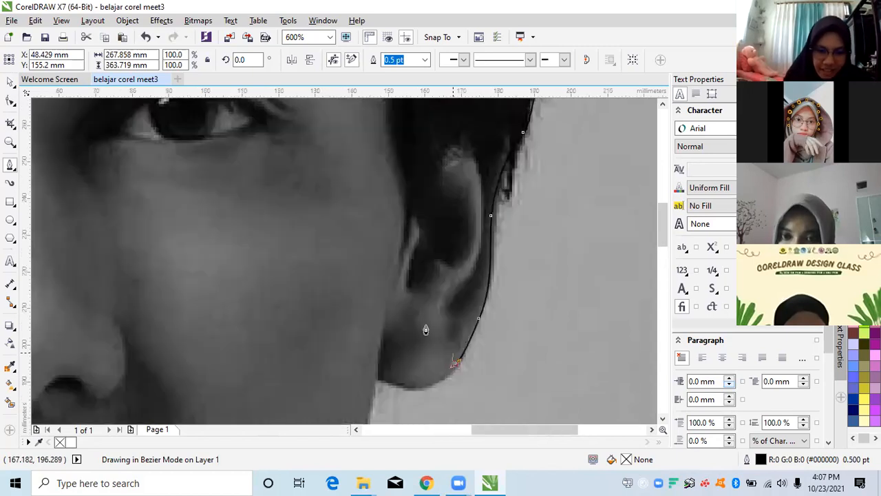
scroll(413, 317, "up", 2)
left_click_drag(418, 320, 388, 316)
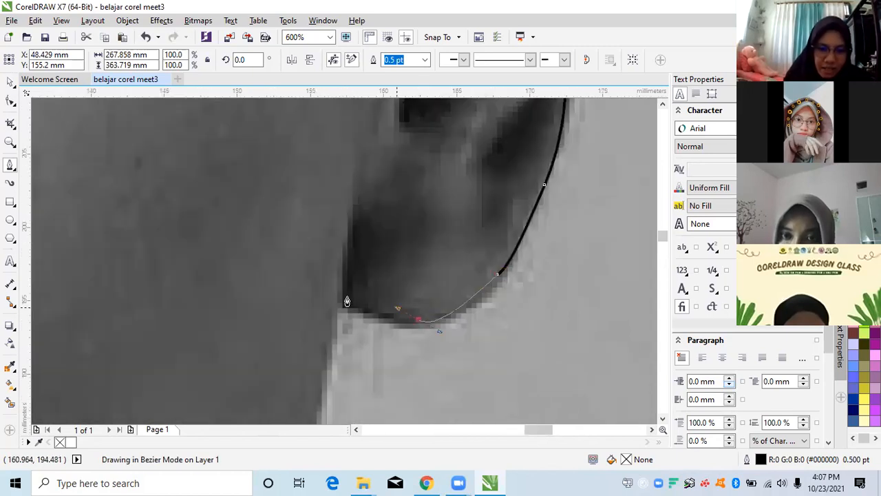
left_click_drag(341, 297, 333, 343)
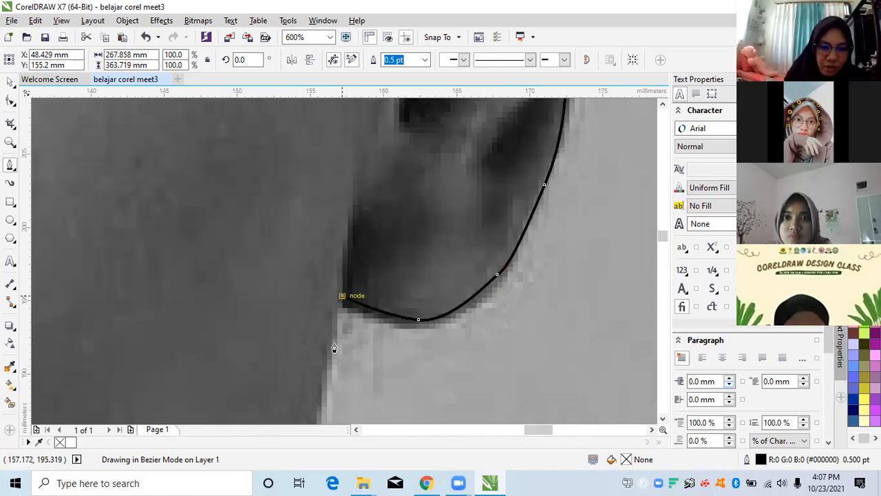
Step: Trace the jaw edge down from the second earlobe and turn the curve onto the hood's upper corner
left_click(326, 383)
scroll(345, 344, "down", 2)
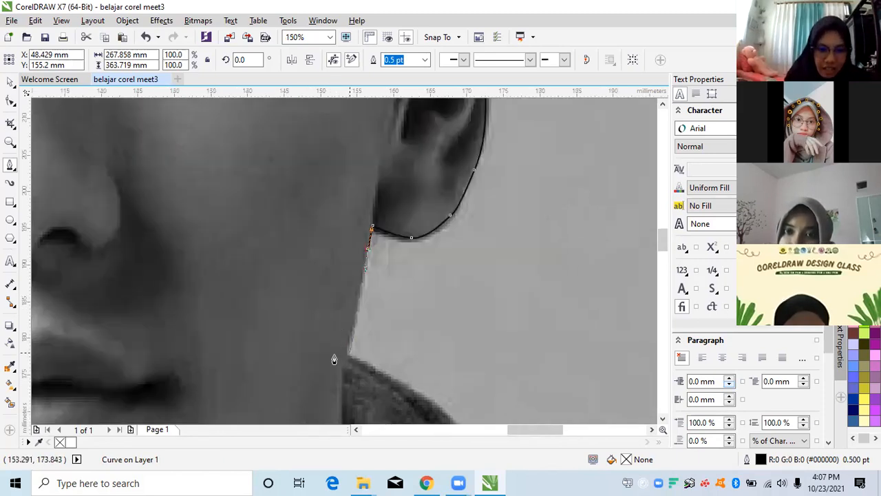
scroll(334, 360, "up", 2)
left_click_drag(352, 373, 366, 382)
scroll(433, 370, "down", 2)
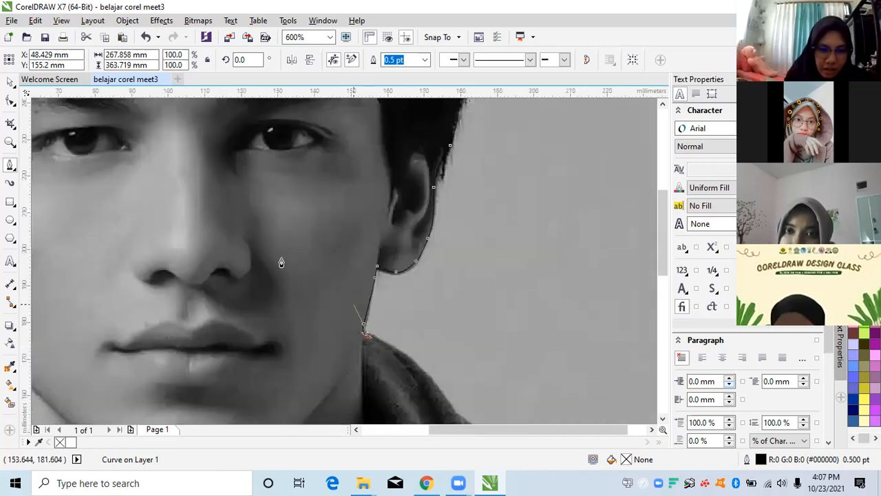
Step: Trace the hood's outer edge from its upper corner down past the first fold, widening the curve to about 276 mm overall
scroll(251, 253, "up", 1)
scroll(227, 227, "up", 1)
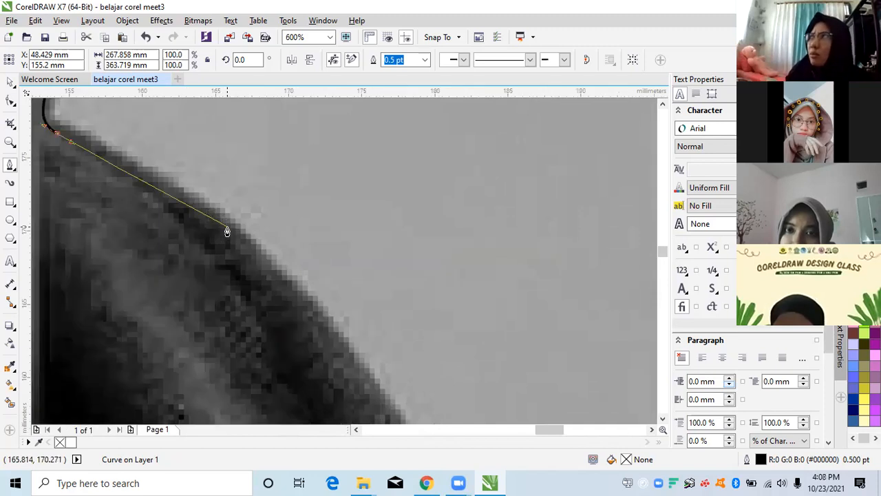
left_click_drag(228, 234, 279, 298)
scroll(275, 258, "down", 1)
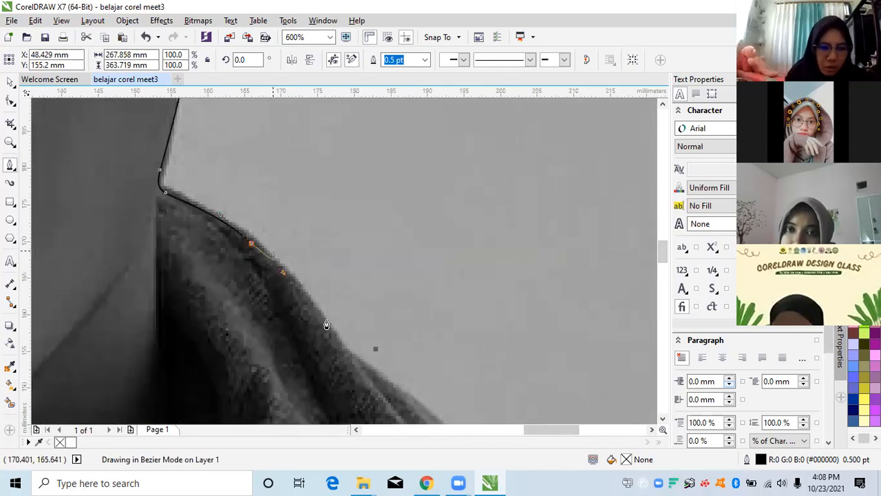
scroll(362, 365, "up", 1)
left_click_drag(342, 343, 357, 364)
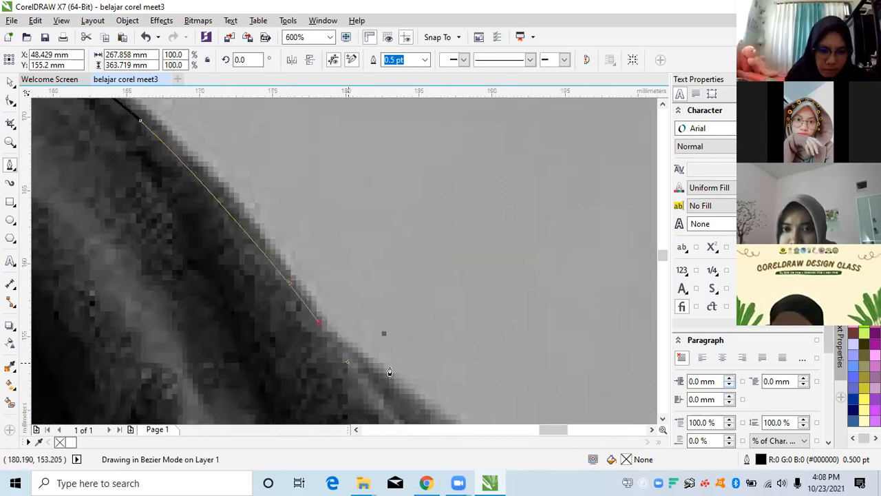
scroll(410, 396, "down", 1)
scroll(360, 342, "up", 1)
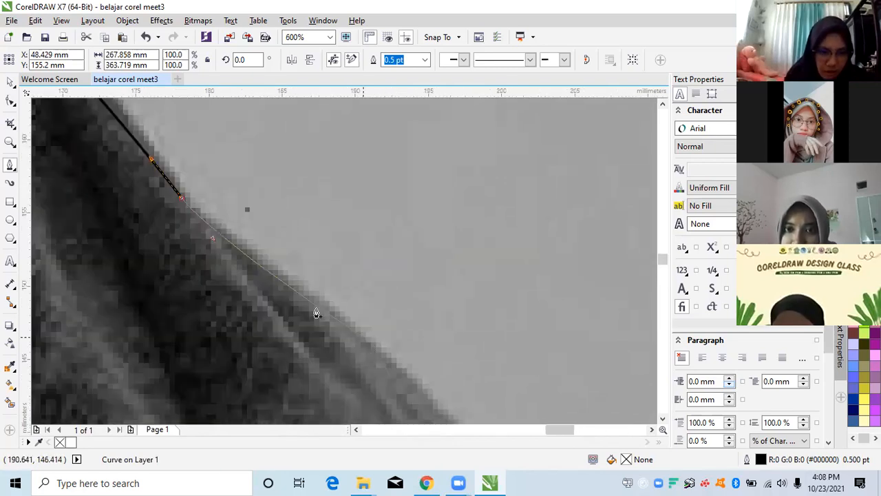
left_click_drag(342, 322, 365, 342)
scroll(398, 388, "down", 1)
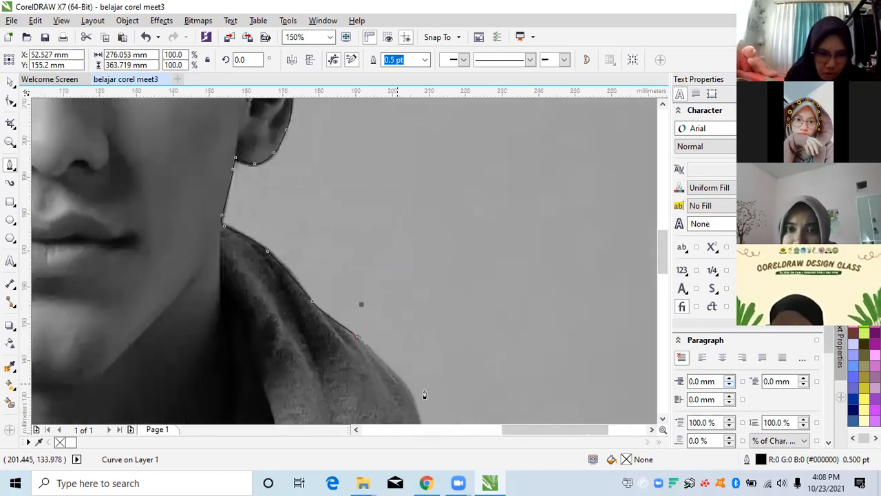
Step: Trace around the hood's widest bulge and in to the corner where it meets the jacket's shoulder, about 294 mm overall width
scroll(401, 371, "up", 2)
left_click_drag(411, 366, 424, 388)
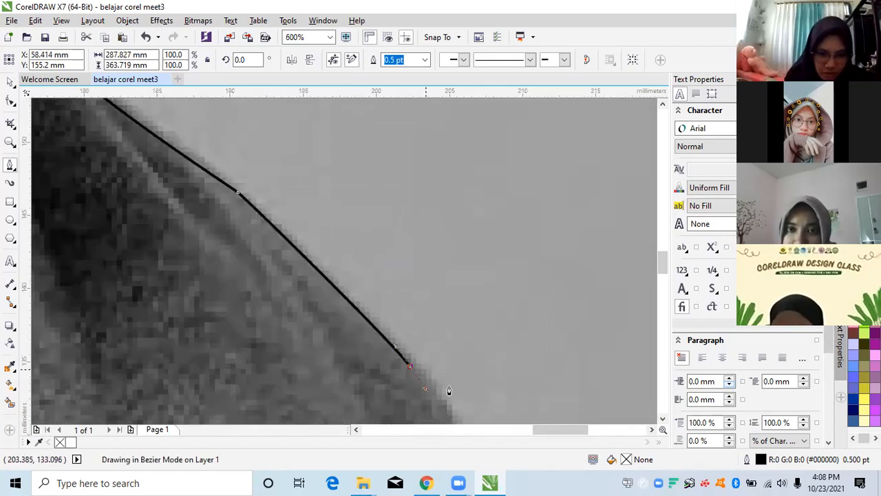
scroll(448, 390, "down", 1)
scroll(435, 412, "up", 1)
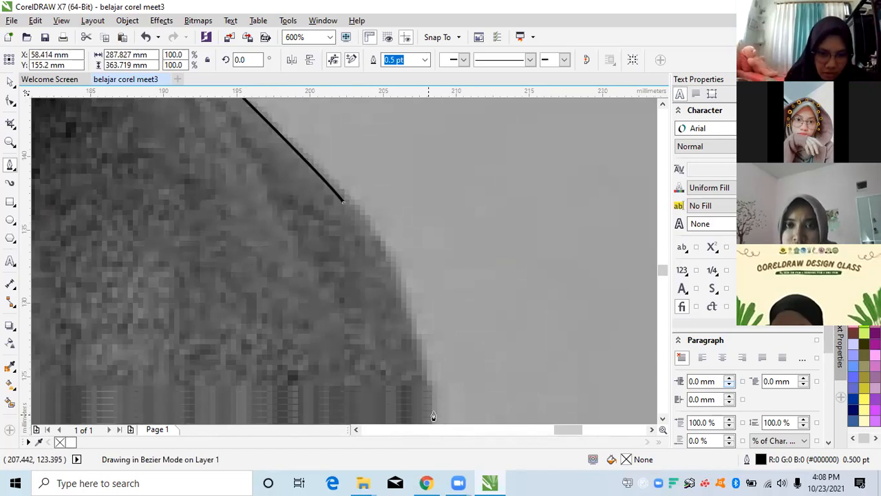
left_click_drag(433, 412, 432, 397)
mouse_move(433, 329)
left_mouse_down()
mouse_move(432, 353)
mouse_move(431, 342)
left_mouse_up()
scroll(431, 342, "down", 1)
scroll(430, 347, "up", 1)
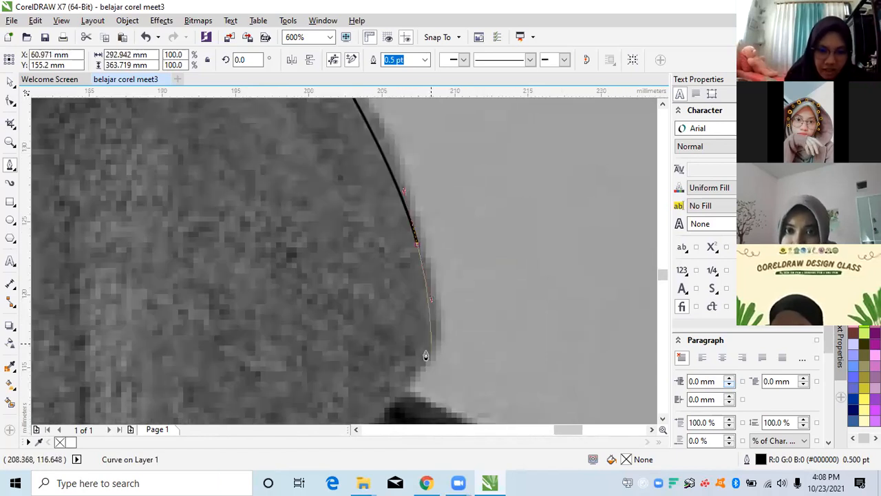
left_click(425, 355)
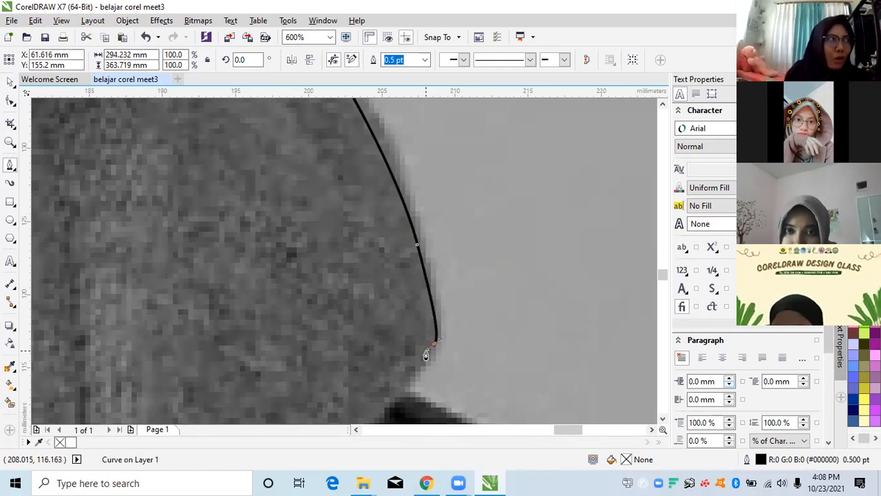
left_click(398, 390)
scroll(381, 402, "down", 2)
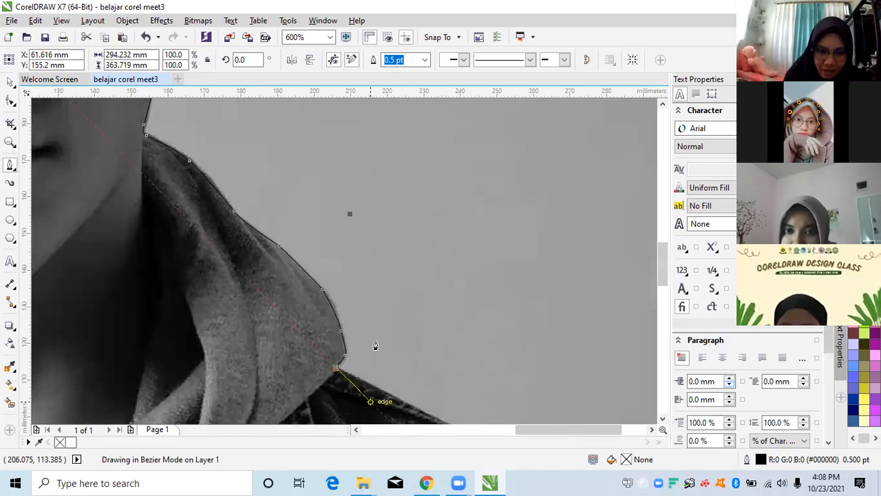
Step: Continue the Pen trace along the jacket's sloping shoulder line from the hood corner, reaching about 344 mm overall width
scroll(384, 340, "up", 2)
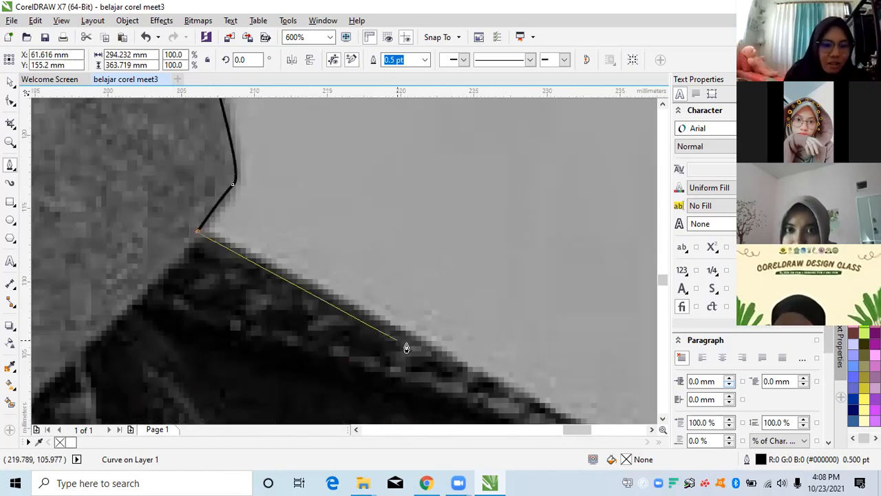
left_click(406, 348)
scroll(269, 365, "down", 1)
left_click(272, 363)
scroll(275, 366, "up", 1)
left_click_drag(301, 380, 341, 399)
scroll(321, 366, "down", 1)
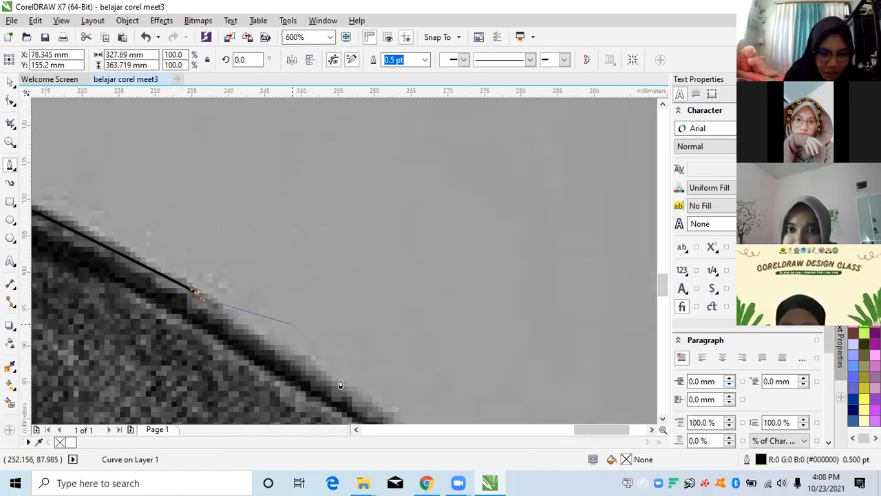
scroll(348, 386, "up", 1)
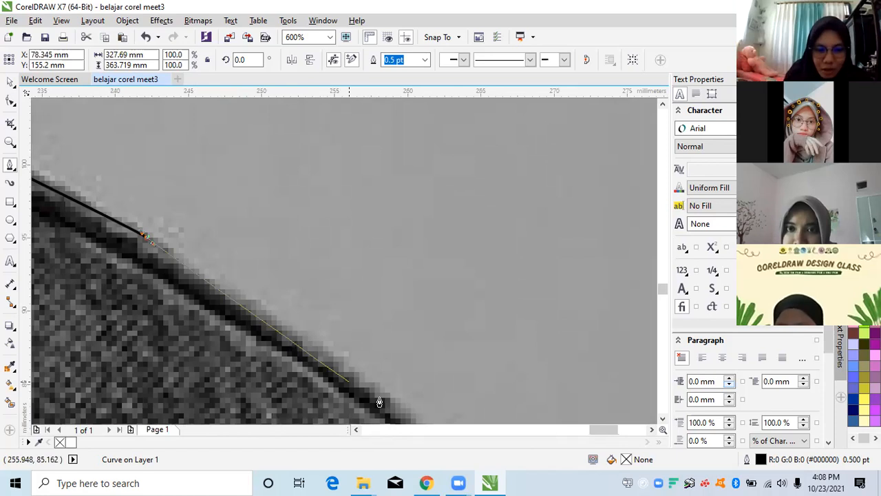
left_click_drag(397, 422, 397, 417)
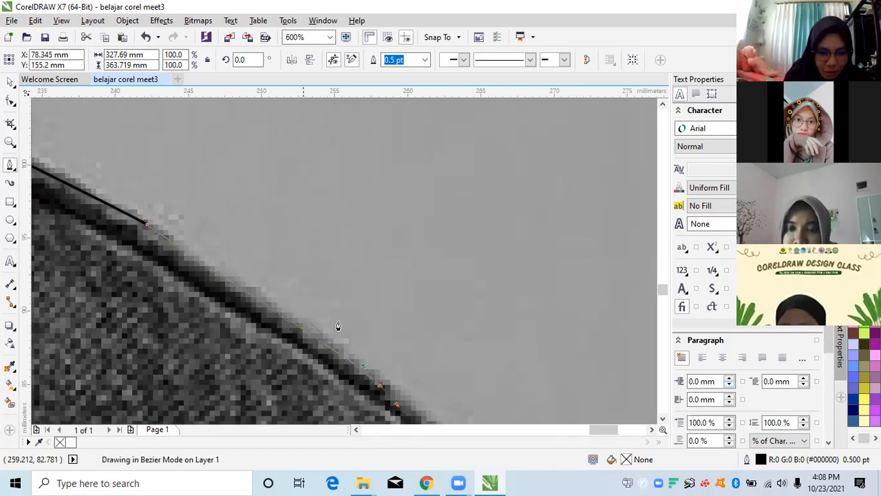
Step: Extend the trace over the steeper part of the shoulder with a curved segment, reaching about 355 mm overall width
scroll(367, 360, "down", 1)
scroll(399, 400, "up", 2)
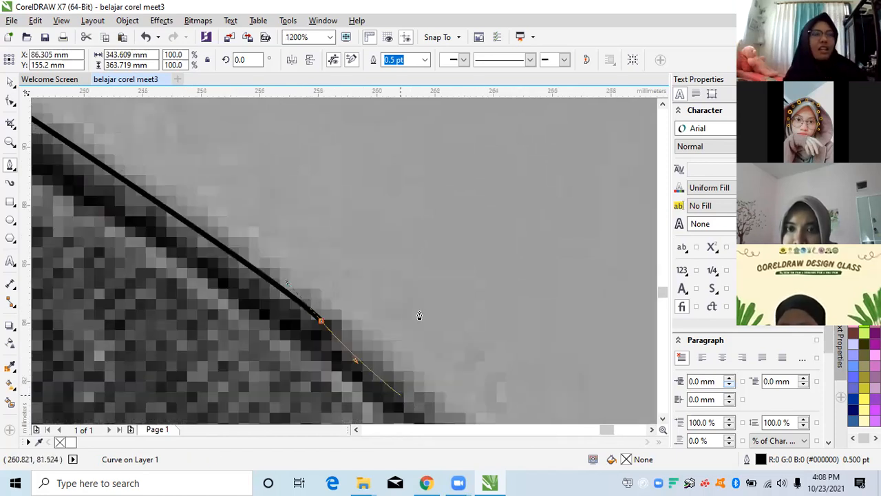
scroll(417, 305, "down", 4)
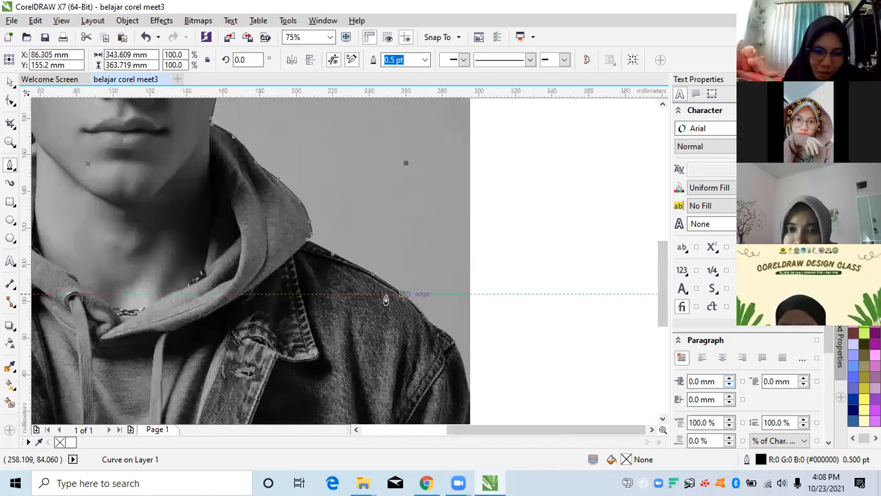
scroll(384, 291, "up", 2)
scroll(375, 279, "up", 1)
left_click_drag(394, 302, 413, 332)
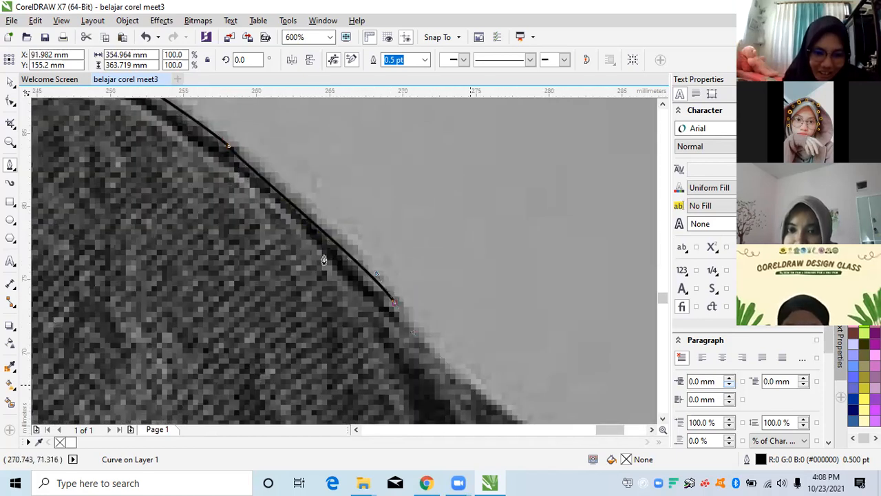
Step: Trace over the shoulder seam and down the upper sleeve with curved segments, reaching about 377 mm overall width
scroll(379, 244, "up", 1)
scroll(366, 210, "down", 1)
left_click_drag(366, 210, 396, 263)
left_click_drag(411, 309, 421, 335)
scroll(420, 335, "down", 1)
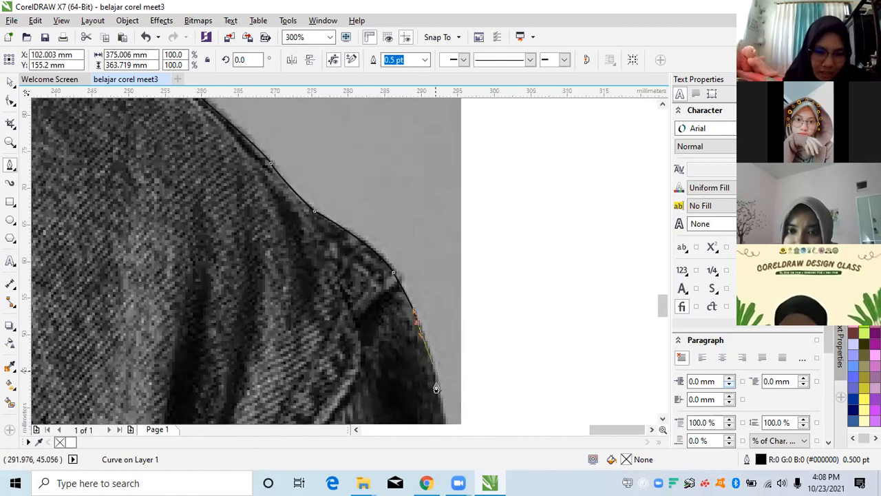
scroll(434, 369, "up", 1)
left_click_drag(435, 374, 436, 386)
scroll(435, 363, "down", 1)
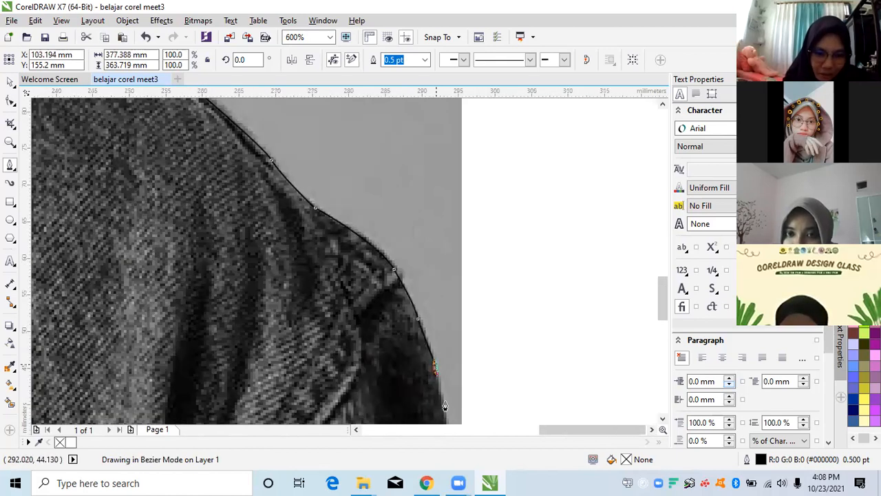
Step: Trace the sleeve's outer edge down to the side edge of the photo, making the curve 381 mm wide overall
scroll(447, 412, "down", 1)
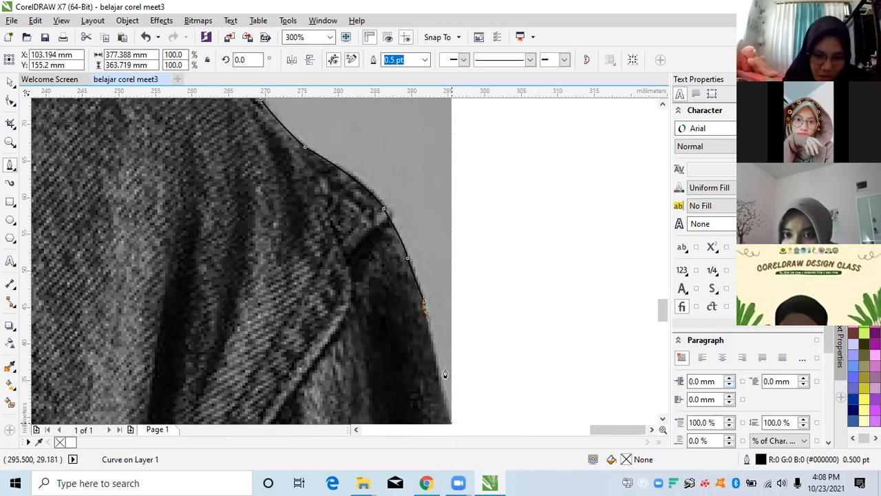
scroll(442, 410, "down", 1)
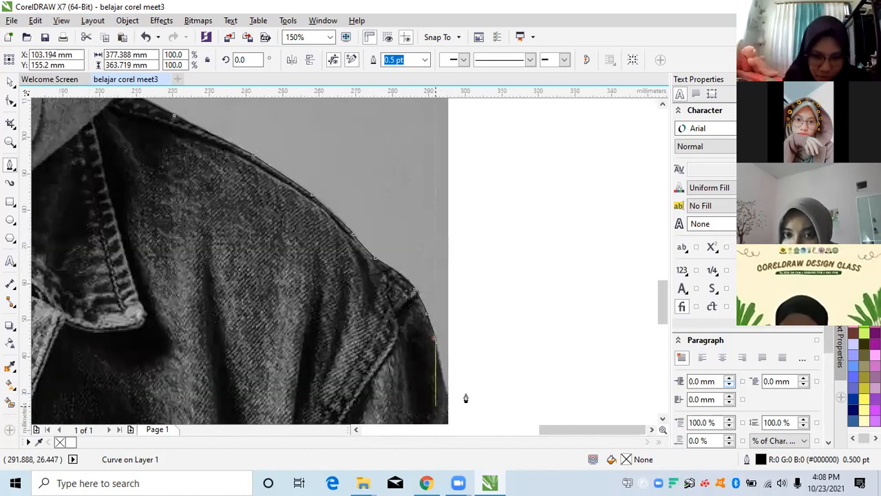
scroll(466, 401, "up", 2)
left_click(455, 384)
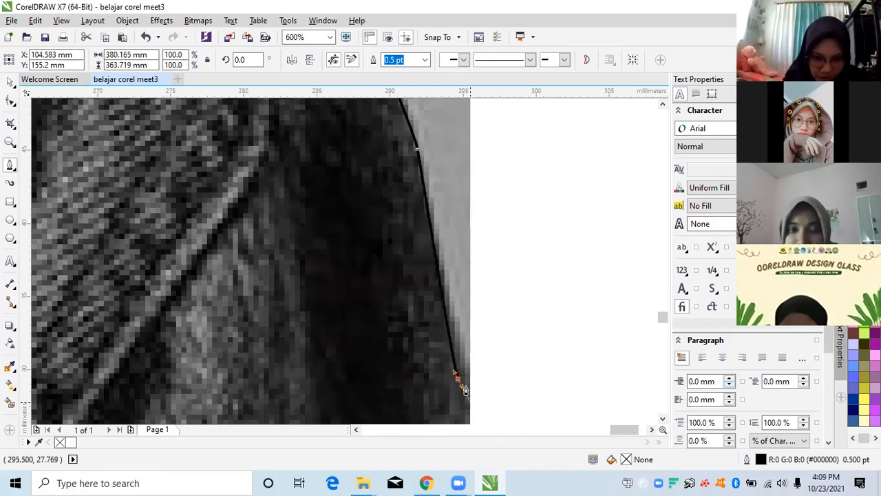
scroll(466, 390, "down", 1)
scroll(466, 388, "up", 1)
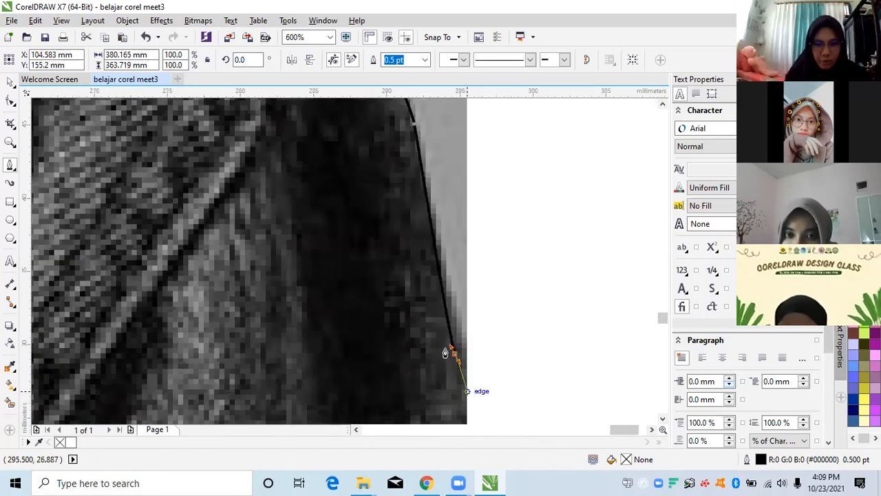
scroll(445, 353, "down", 1)
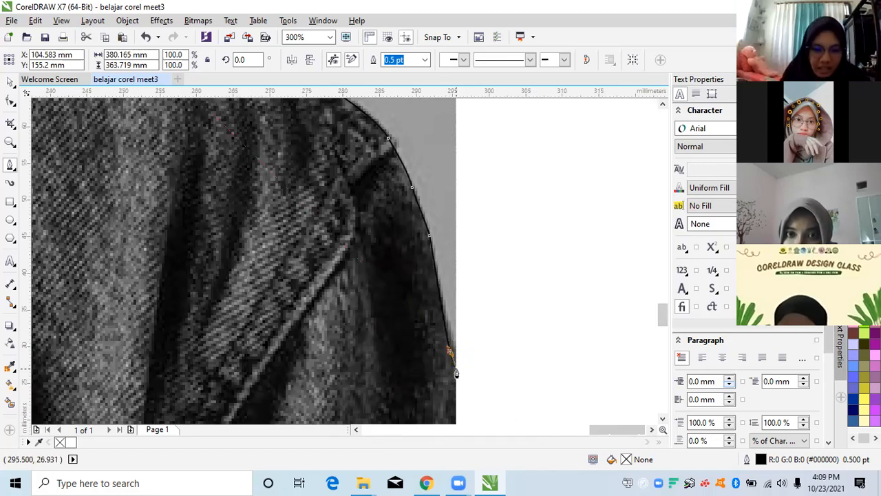
scroll(456, 373, "up", 1)
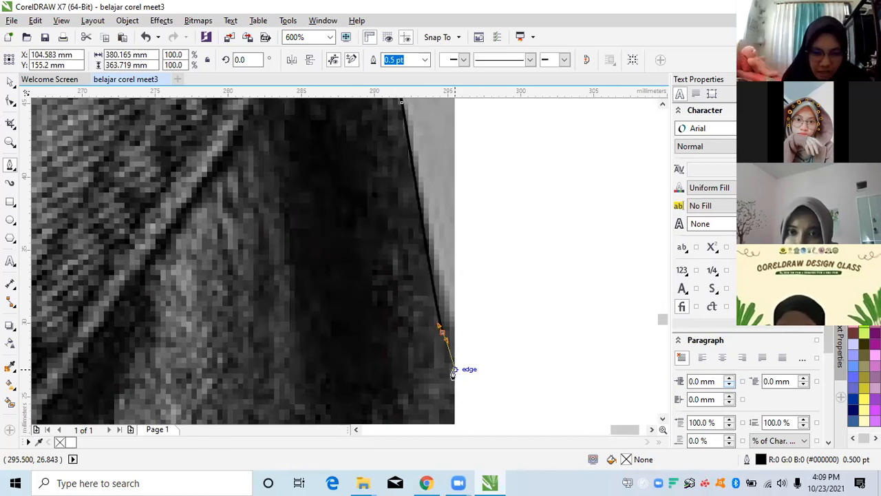
scroll(460, 347, "down", 4)
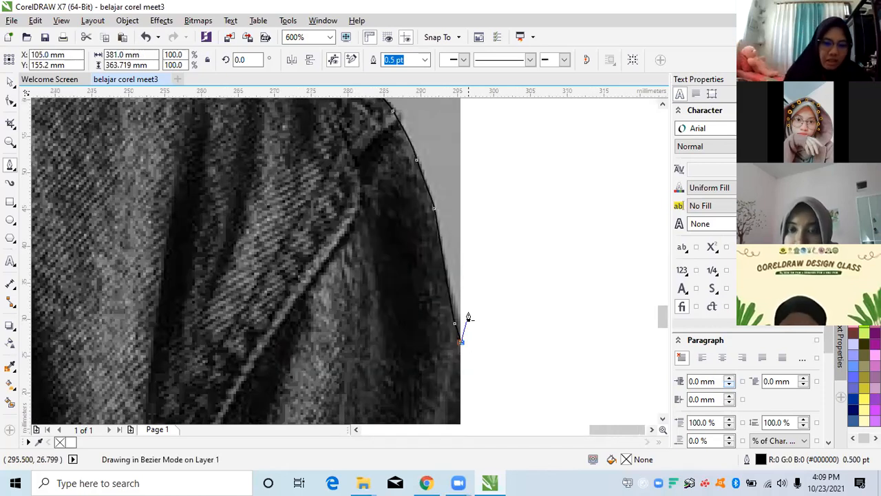
Step: Run a straight segment down the photo's side edge to its bottom corner beside the sleeve
scroll(479, 363, "down", 3)
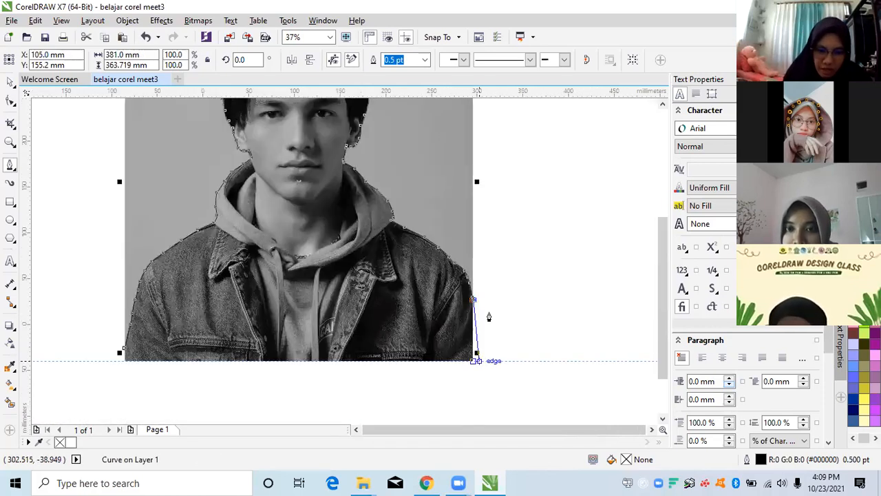
scroll(431, 403, "up", 3)
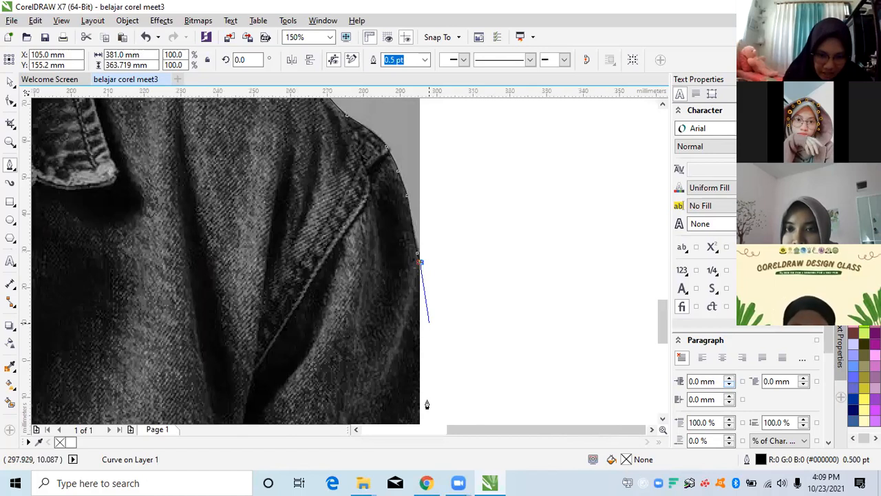
scroll(426, 404, "down", 2)
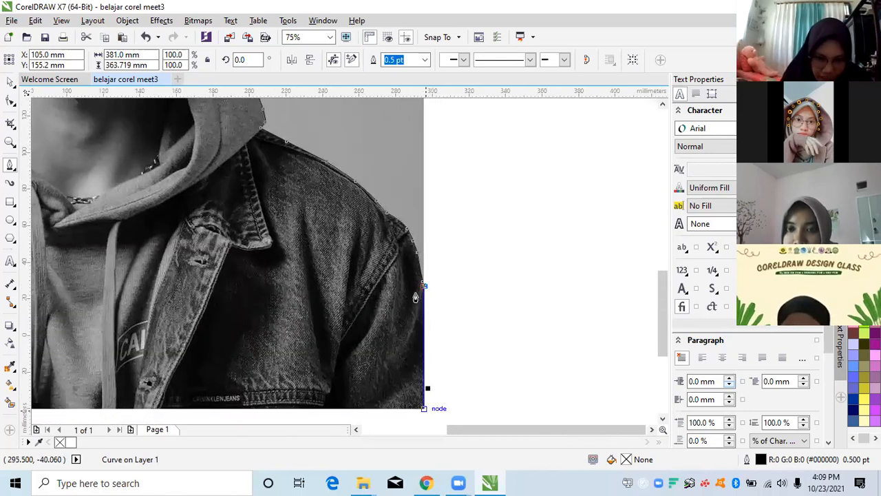
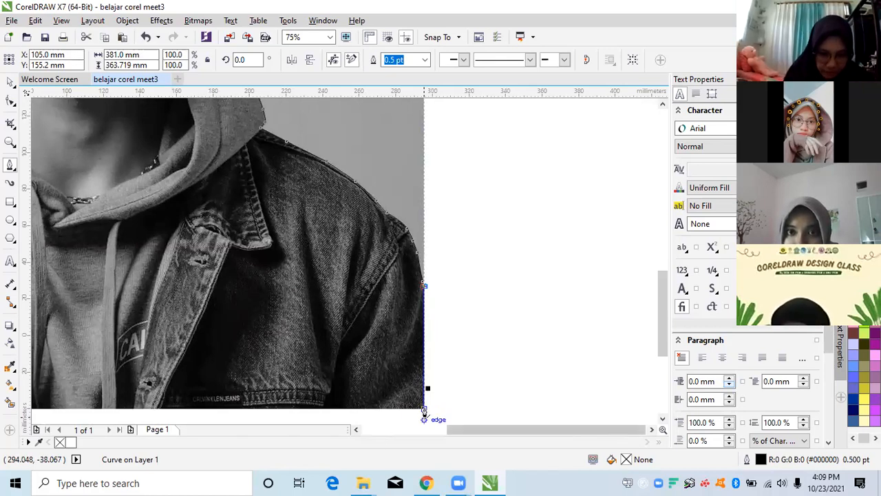
left_click(424, 410)
Step: Run the outline along the photo's bottom edge to the opposite corner, close it at the starting node and deselect the curve
scroll(497, 351, "down", 1)
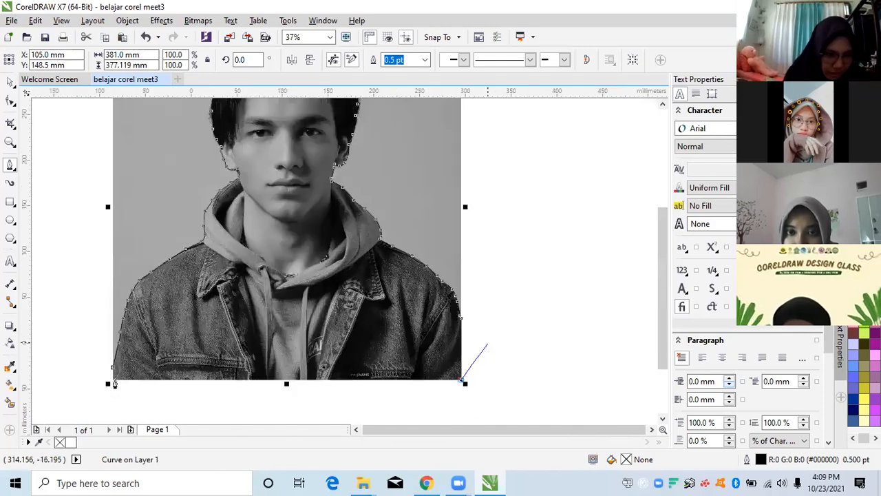
scroll(110, 382, "up", 1)
scroll(105, 387, "up", 1)
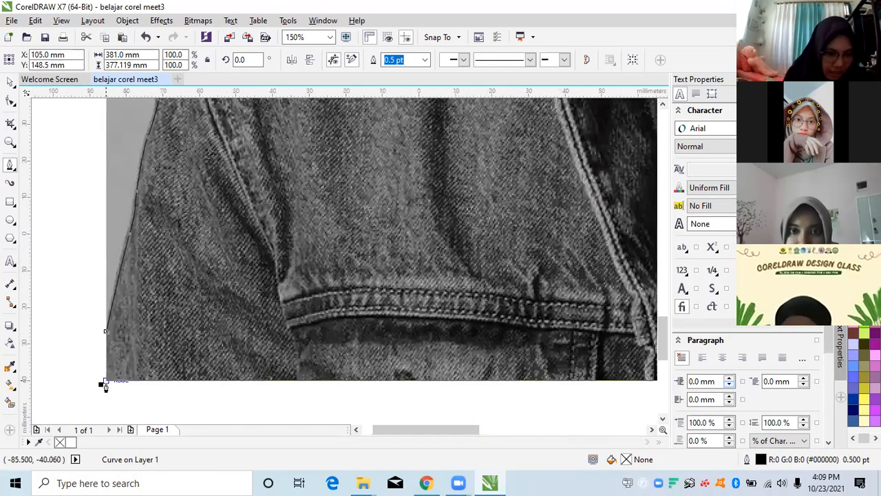
scroll(110, 379, "down", 1)
scroll(107, 380, "down", 1)
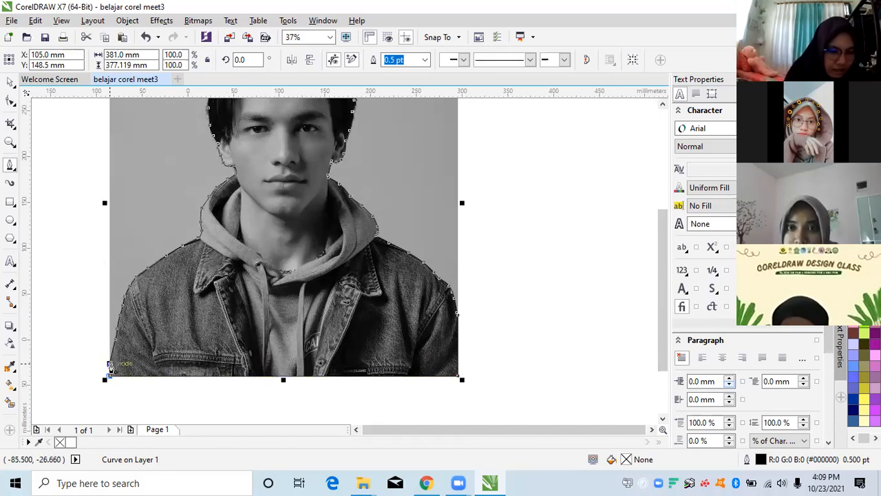
left_click(110, 367)
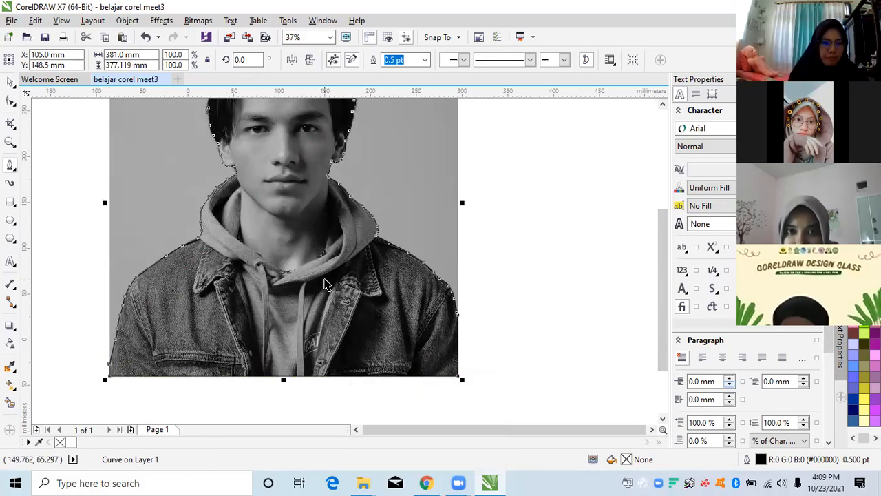
key("space")
left_click(523, 321)
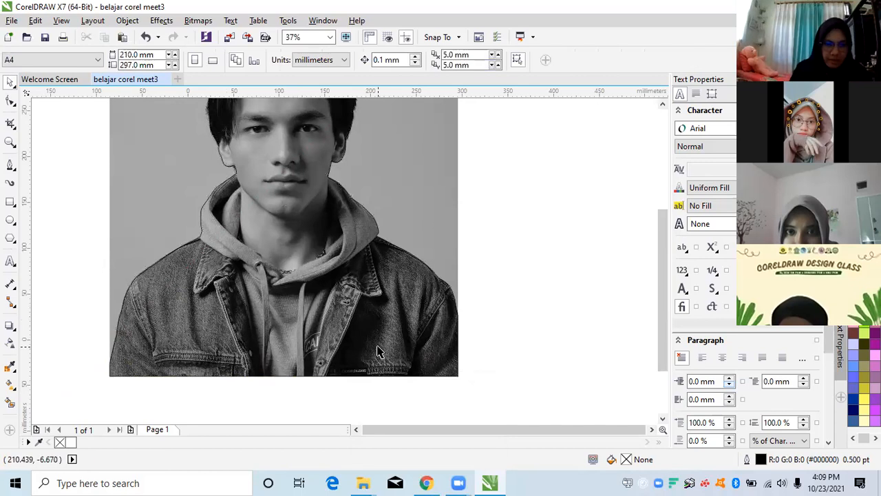
Step: Select the traced silhouette curve and give it a white outline with a width of 3 pt
left_click(220, 288)
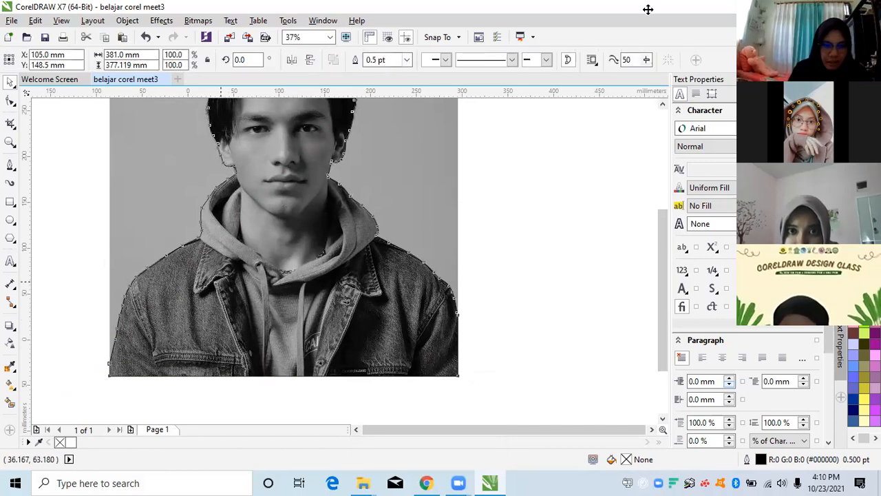
left_click(376, 60)
left_click(407, 60)
left_click(403, 142)
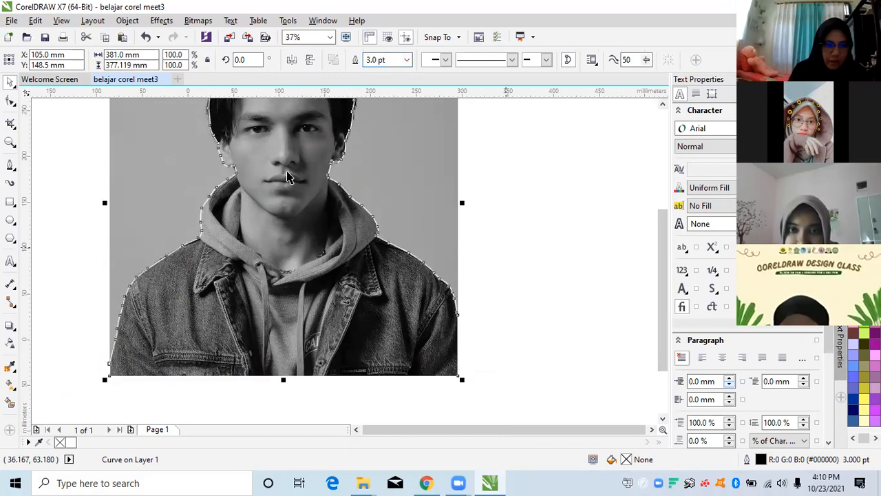
scroll(287, 172, "down", 2)
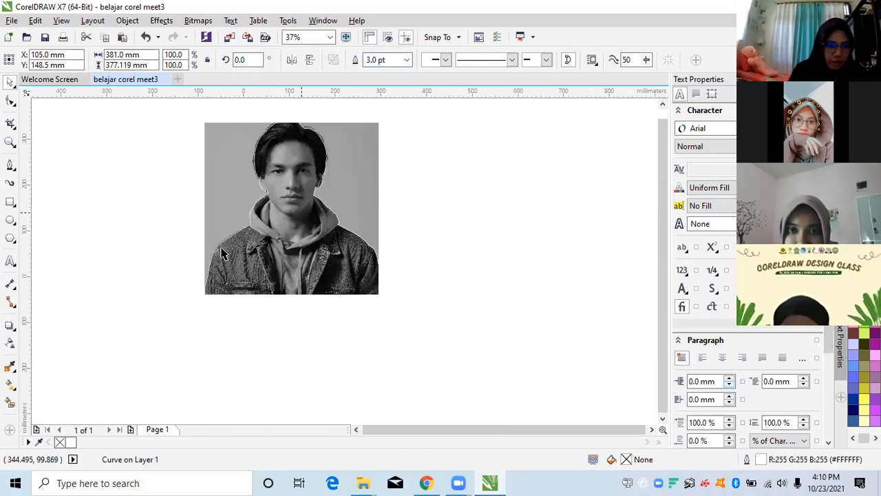
Step: Examine up close how the white outline follows the jacket's shoulder and outer sleeve
scroll(222, 254, "up", 2)
scroll(191, 274, "up", 1)
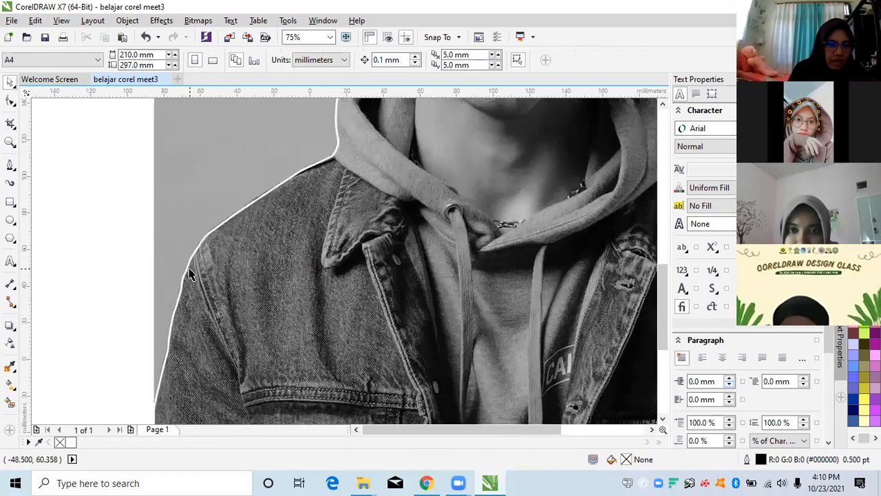
scroll(191, 274, "up", 1)
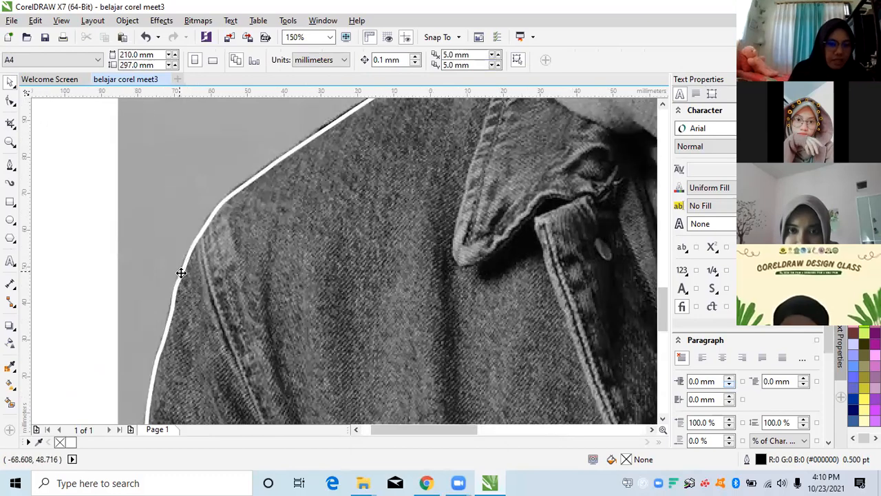
left_click(181, 273)
scroll(303, 242, "down", 1)
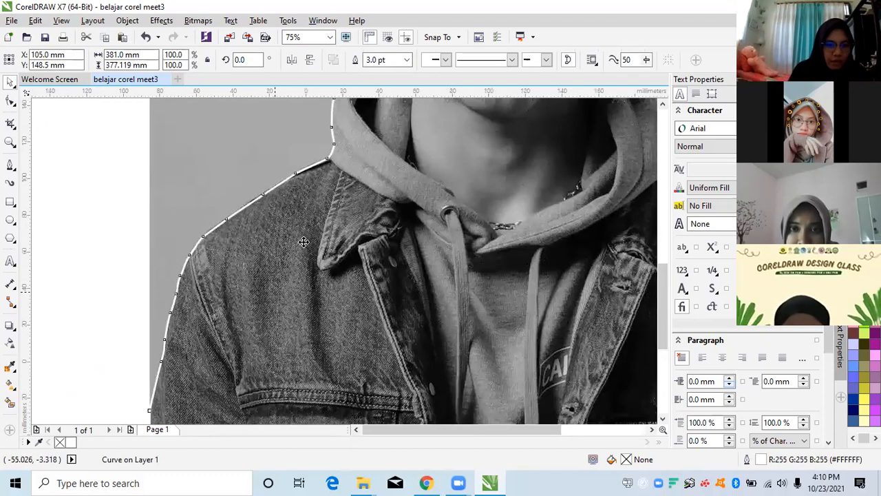
scroll(303, 241, "down", 1)
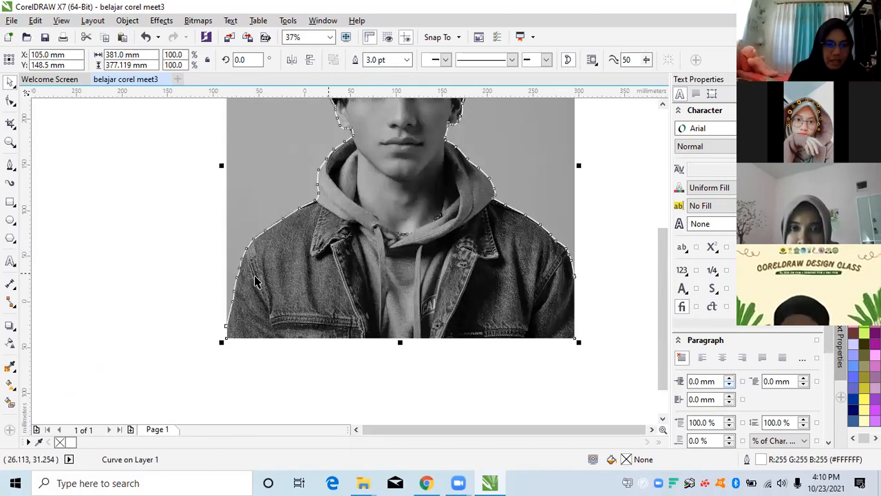
scroll(255, 281, "up", 1)
key("Escape")
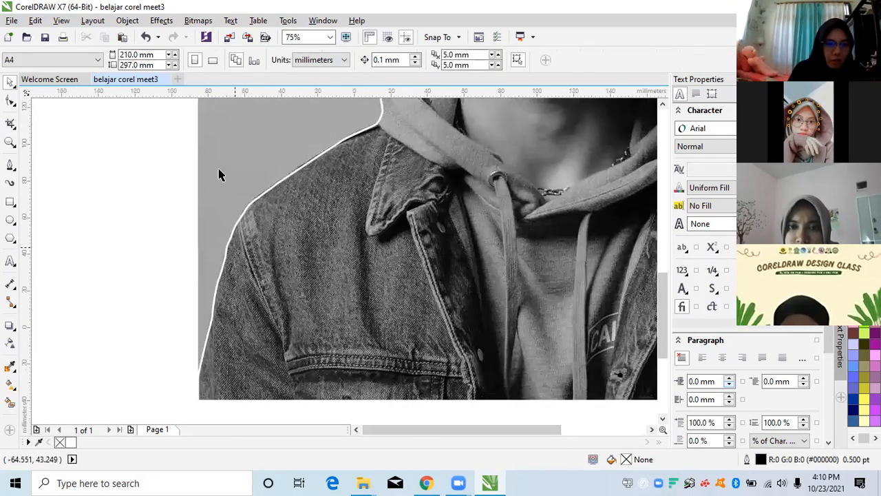
Step: Reselect the outline and inspect its nodes at the shoulder bend and along the lower sleeve to the photo's corner
left_click(219, 170)
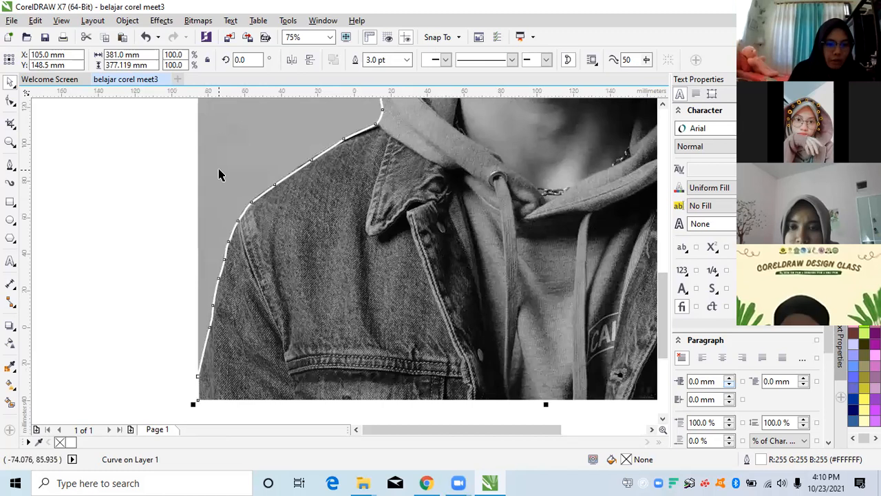
left_click(244, 213)
left_click(244, 214)
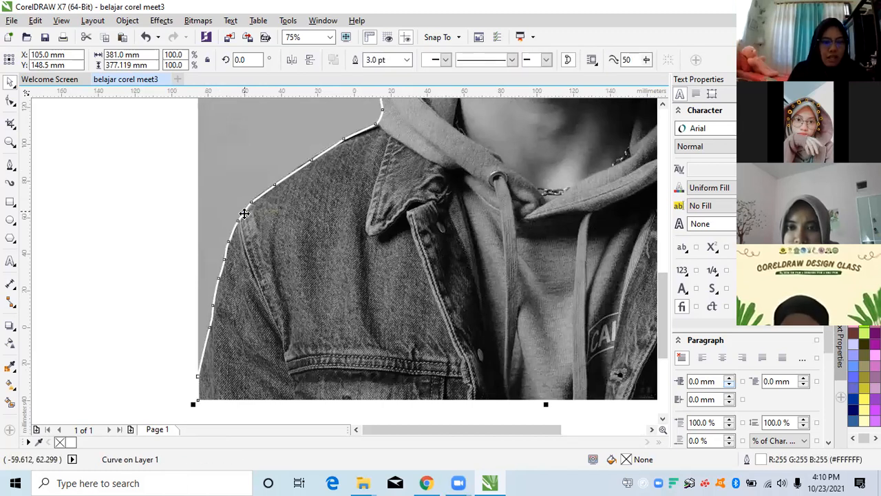
scroll(244, 214, "down", 2)
key("Escape")
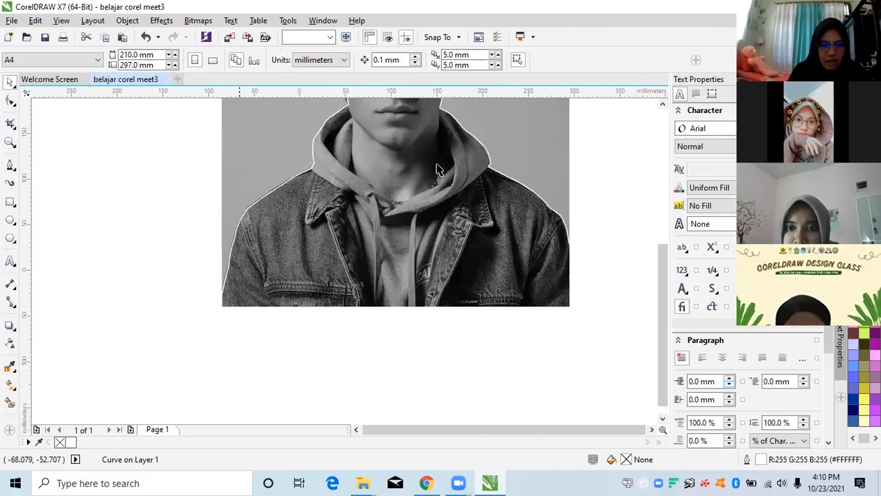
left_click(226, 273)
scroll(226, 274, "up", 3)
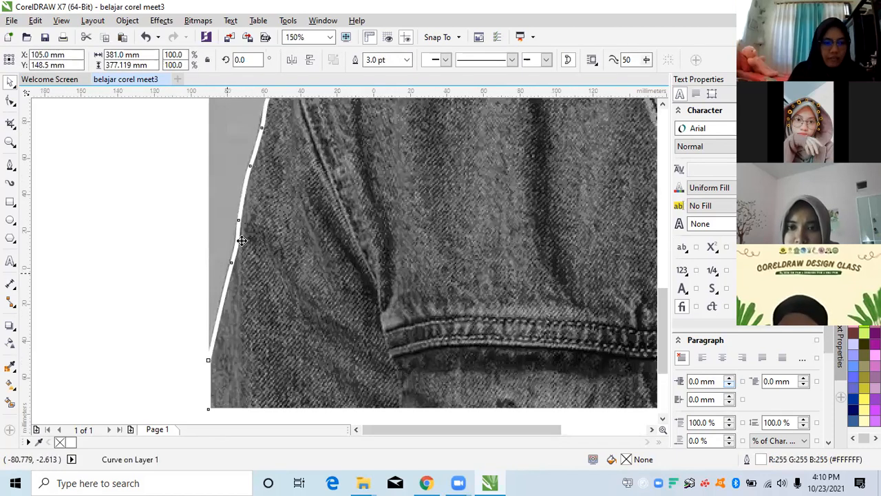
scroll(238, 232, "down", 3)
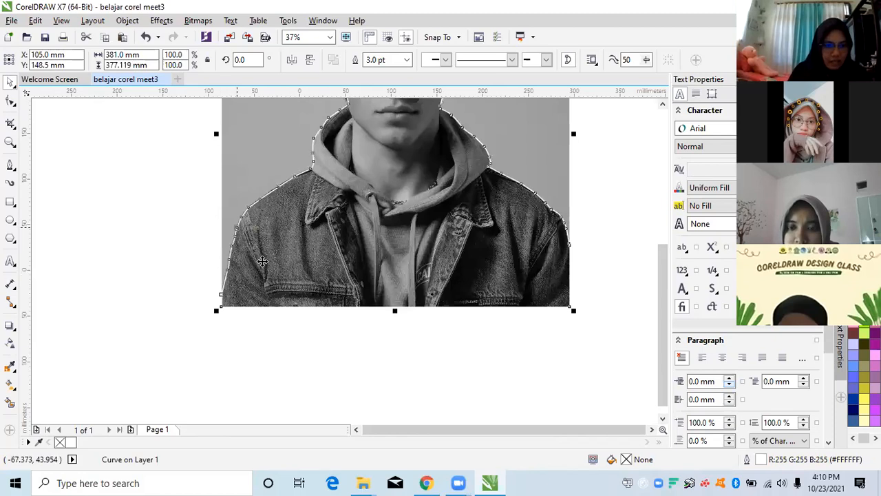
scroll(272, 166, "down", 2)
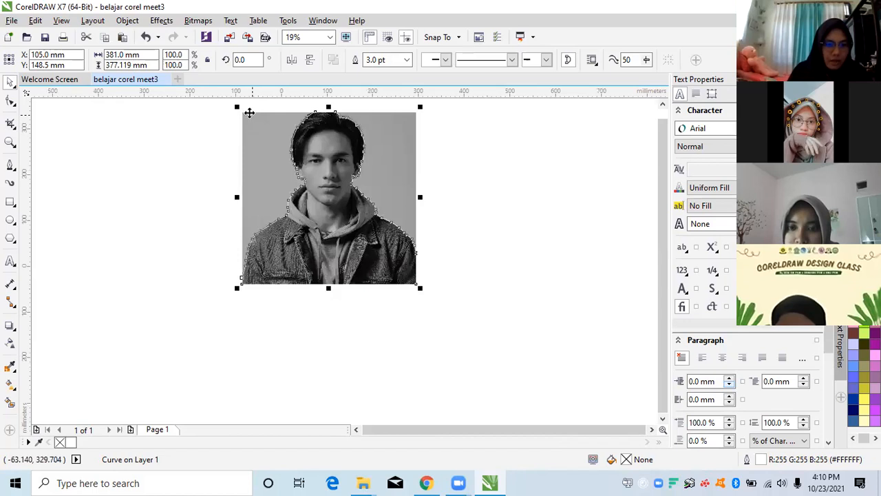
Step: Select the portrait photo together with the traced silhouette curve
left_click(249, 113, "shift")
scroll(271, 169, "up", 1)
scroll(224, 108, "down", 1)
left_click_drag(224, 107, 442, 313)
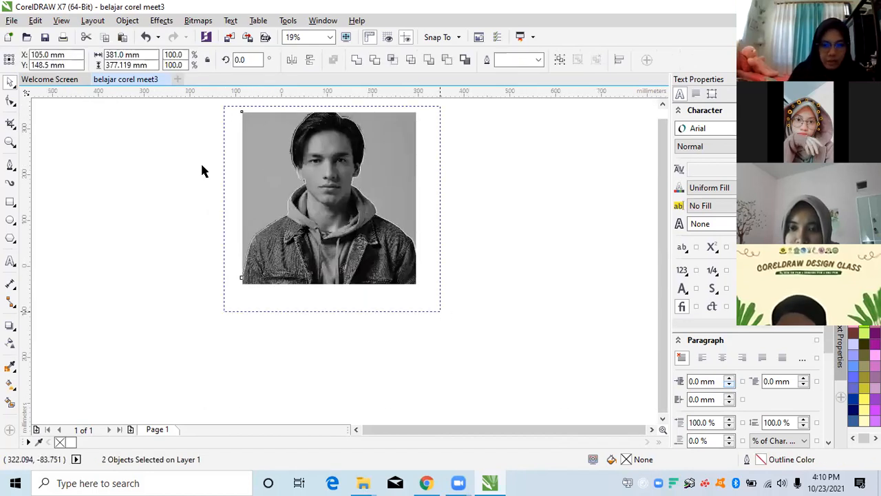
Step: Intersect the photo with the traced outline around the man and delete the original photo
scroll(365, 173, "up", 1)
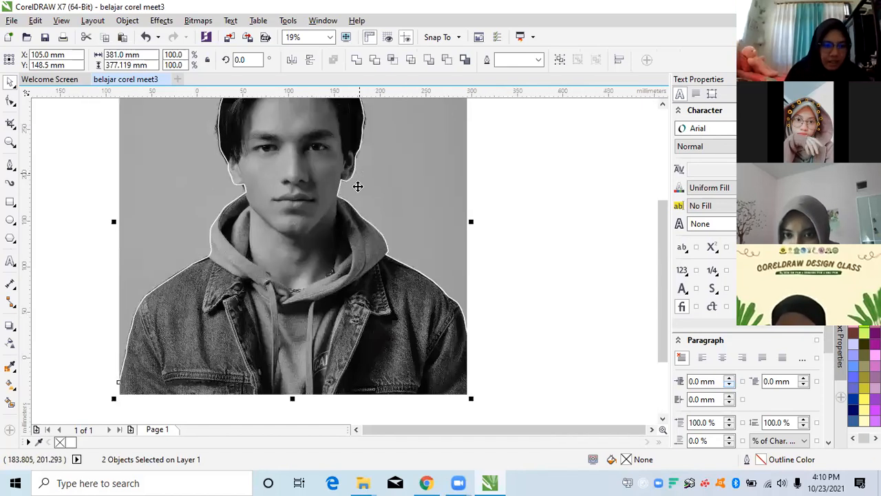
scroll(355, 185, "down", 1)
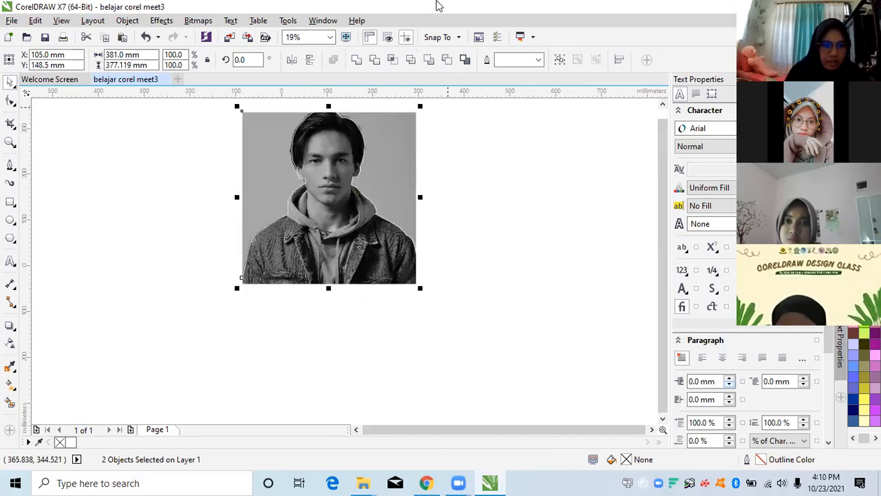
left_click(410, 63)
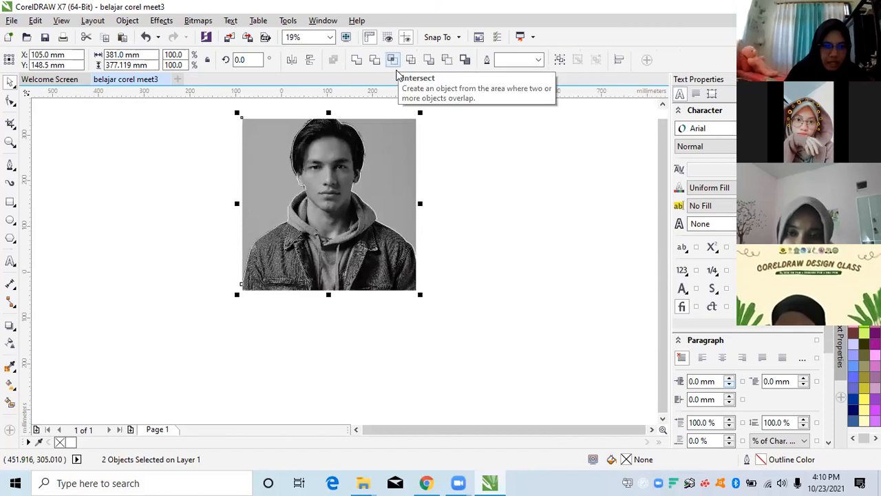
left_click(394, 64)
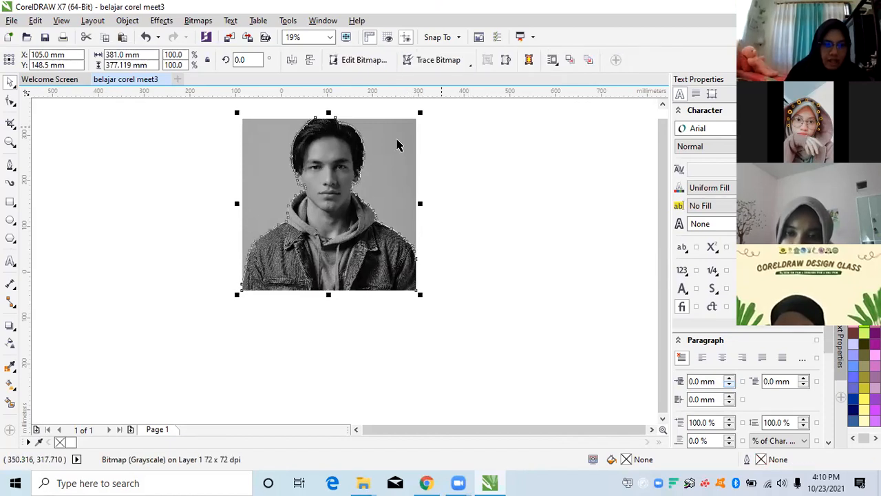
key("Escape")
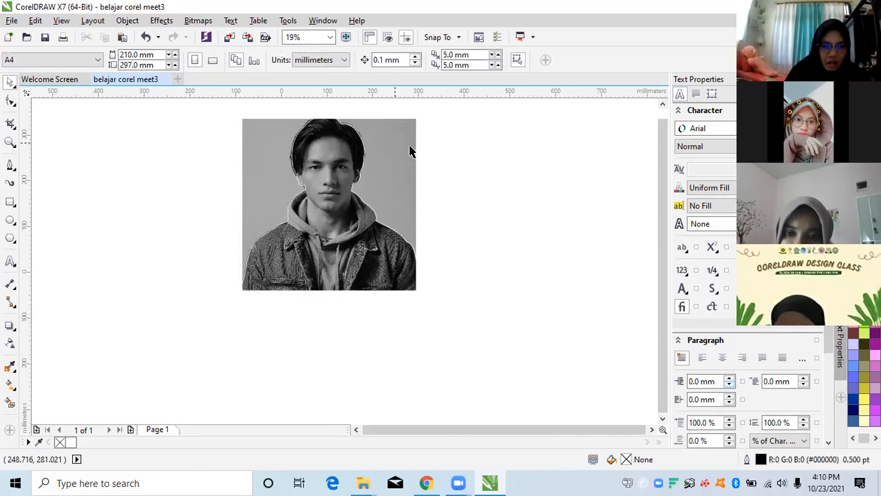
left_click(273, 156)
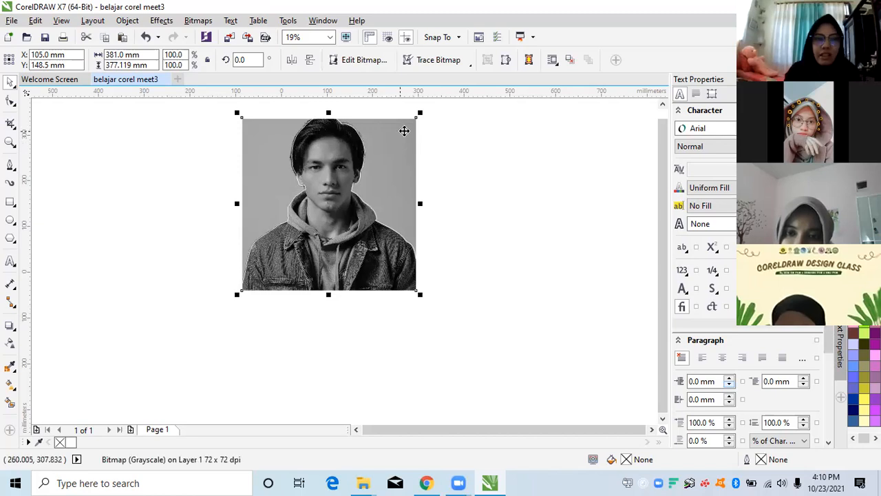
key("Delete")
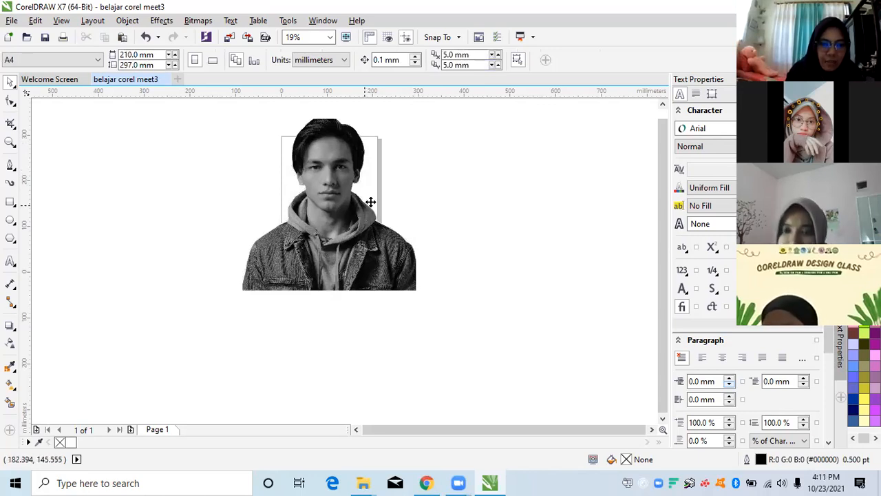
Step: Recolor the traced outline around the cutout black and inspect it along the portrait's edge
left_click(370, 201)
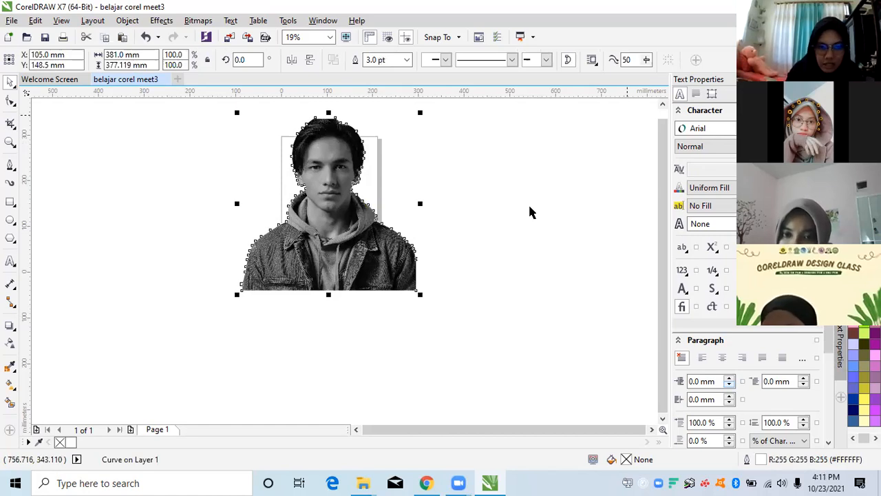
scroll(273, 215, "up", 1)
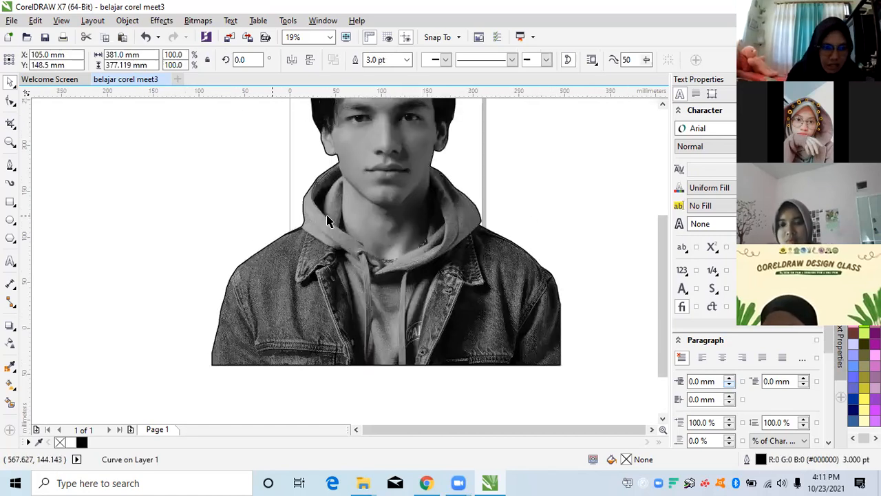
scroll(334, 178, "up", 2)
left_click(334, 172)
scroll(334, 172, "down", 1)
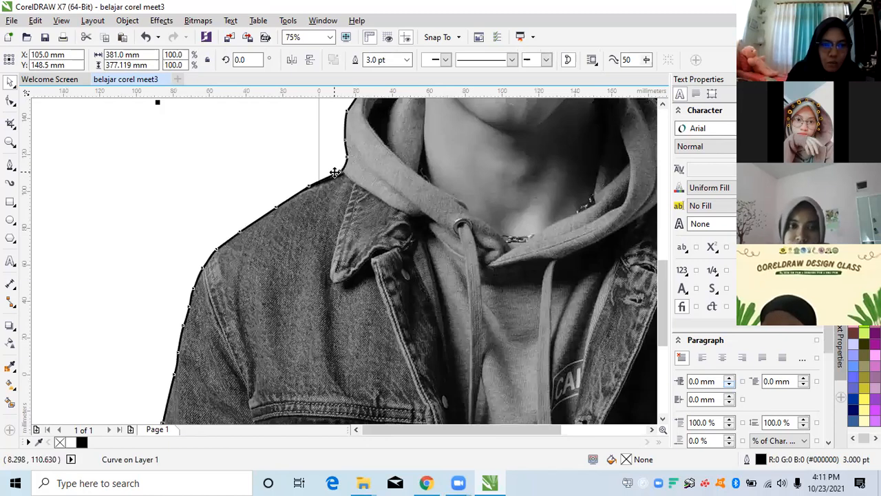
scroll(334, 172, "down", 2)
scroll(415, 222, "down", 1)
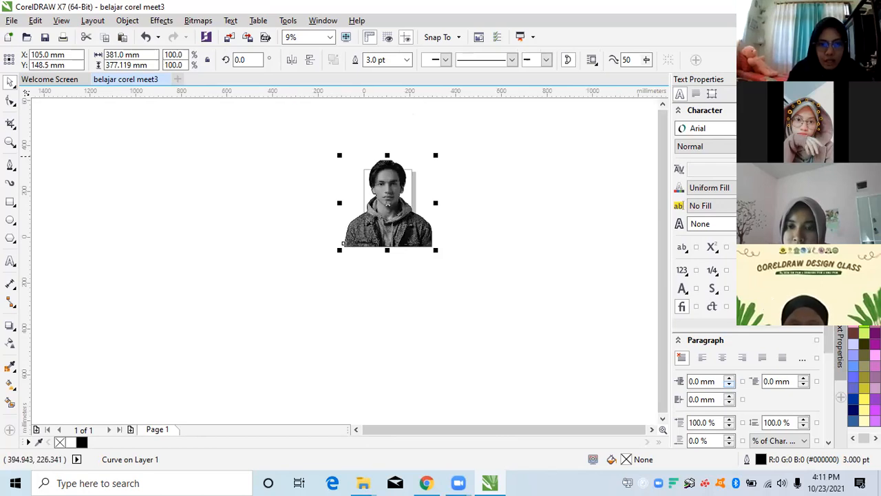
scroll(412, 128, "up", 2)
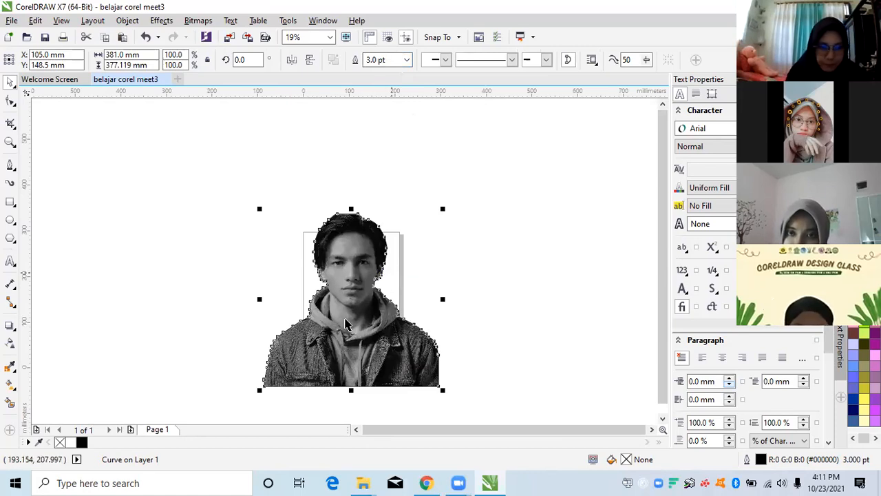
Step: Delete the traced outline curve around the portrait cutout
key("Escape")
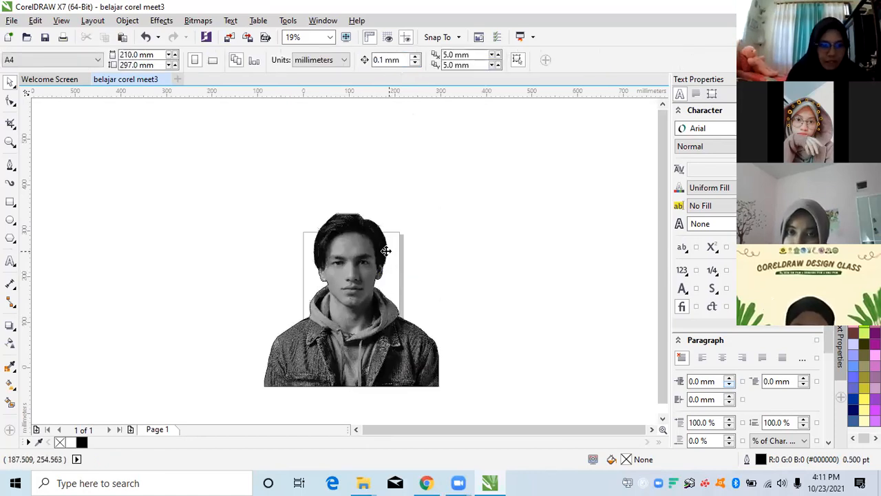
left_click(385, 252)
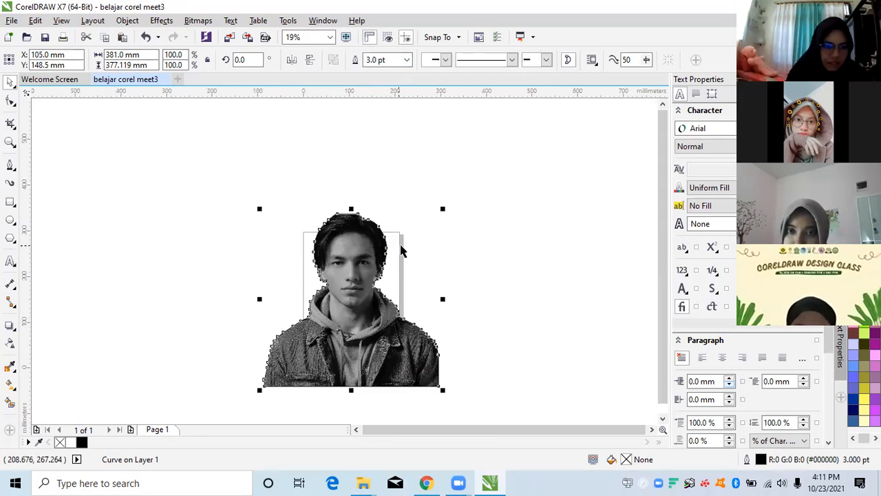
key("Escape")
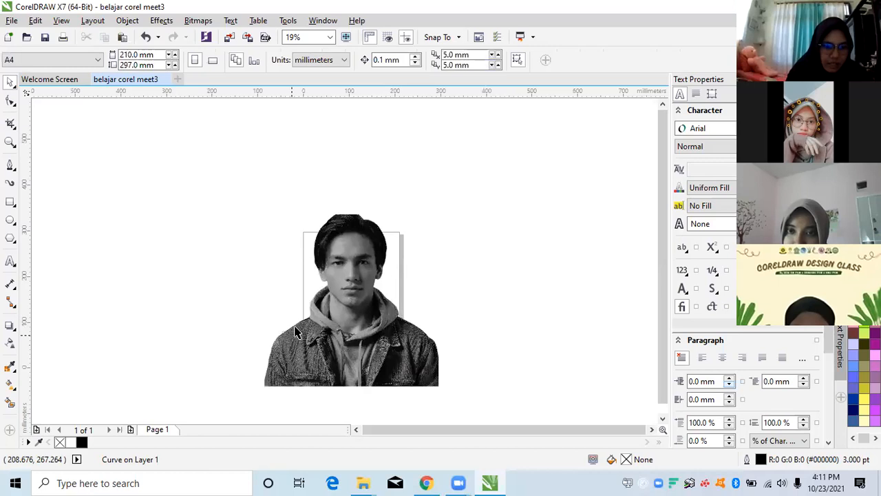
scroll(296, 332, "up", 2)
scroll(373, 231, "down", 1)
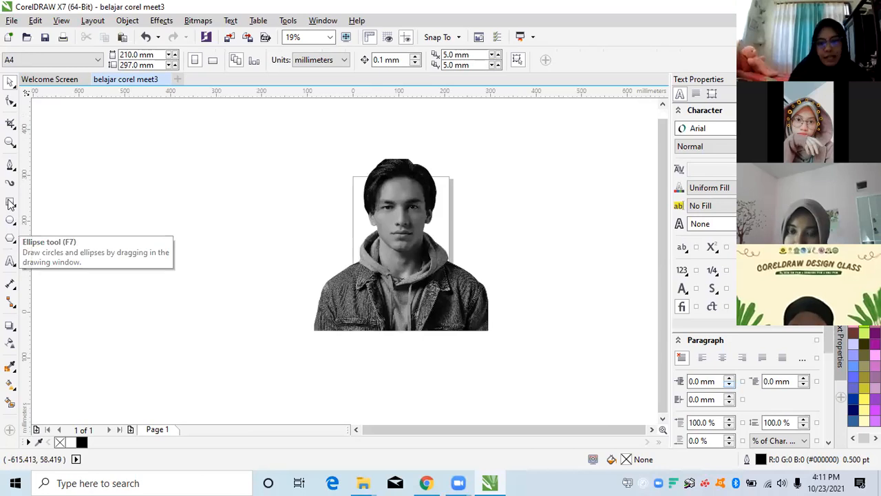
Step: Draw a rectangle beside the portrait cutout and size it 300 mm wide by 400 mm high
left_click(10, 203)
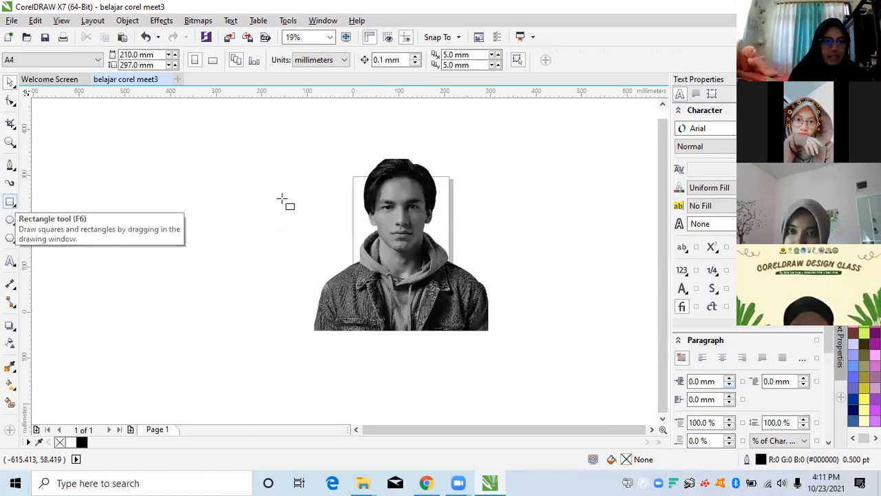
left_click_drag(353, 259, 290, 186)
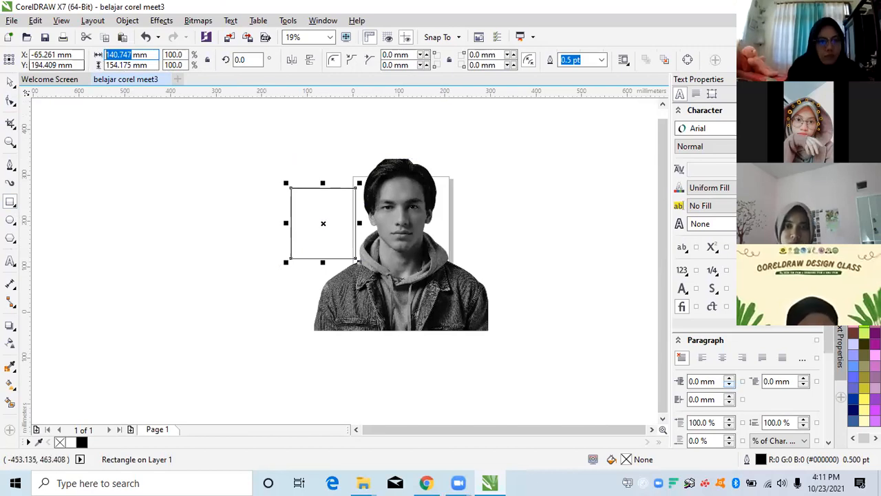
type("300")
key("Return")
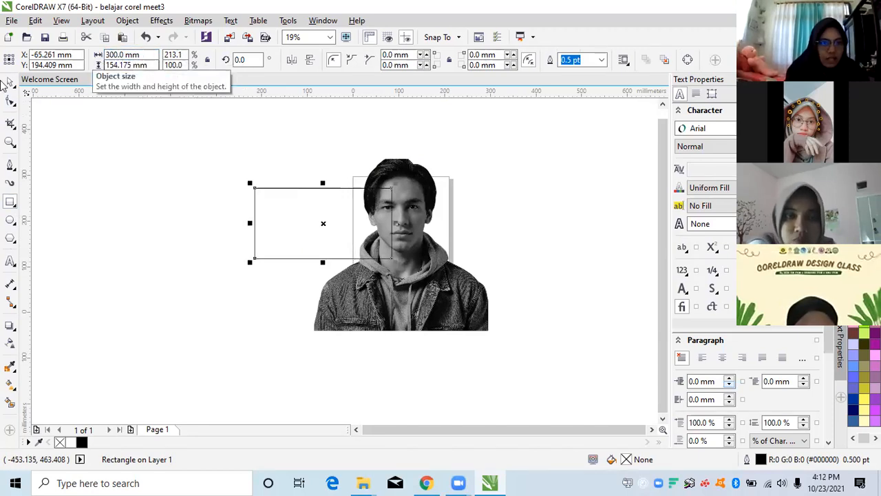
left_click_drag(133, 64, 1, 84)
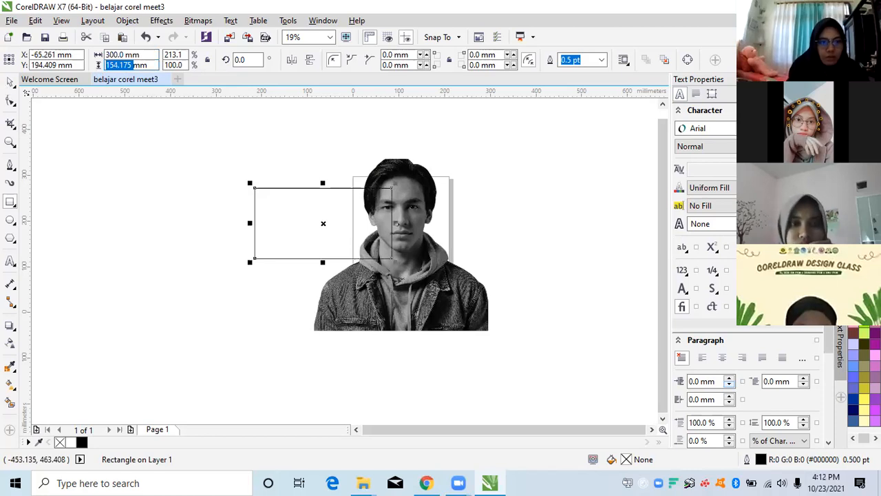
type("400")
key("Return")
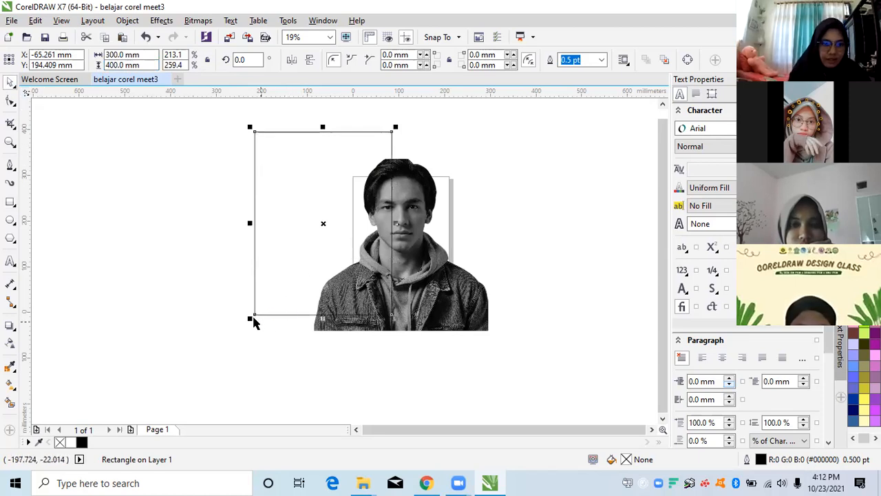
Step: Snap the rectangle's lower-left corner to the cutout's and scale the cutout proportionally to the rectangle's 300 mm width
left_click_drag(256, 315, 316, 329)
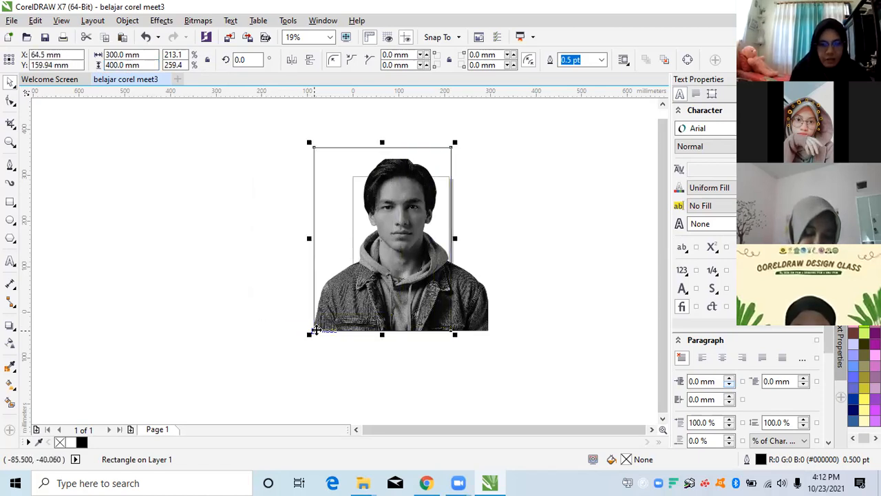
left_click(485, 332)
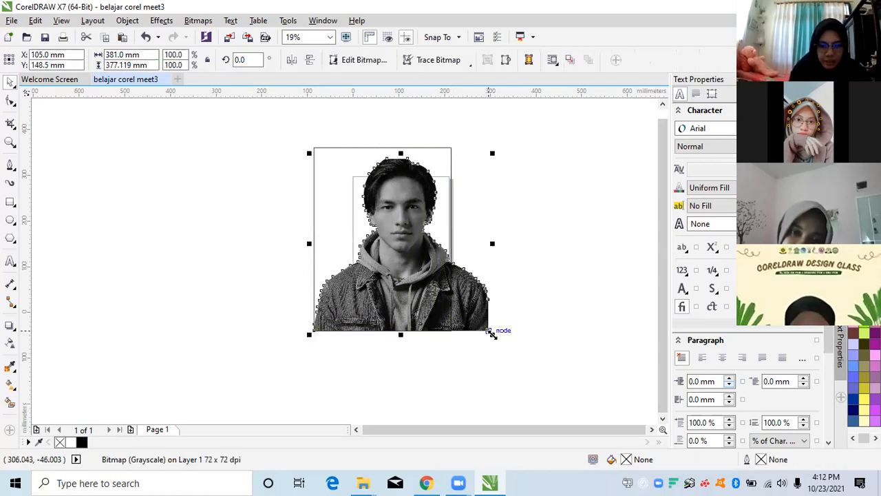
left_click_drag(492, 331, 456, 326)
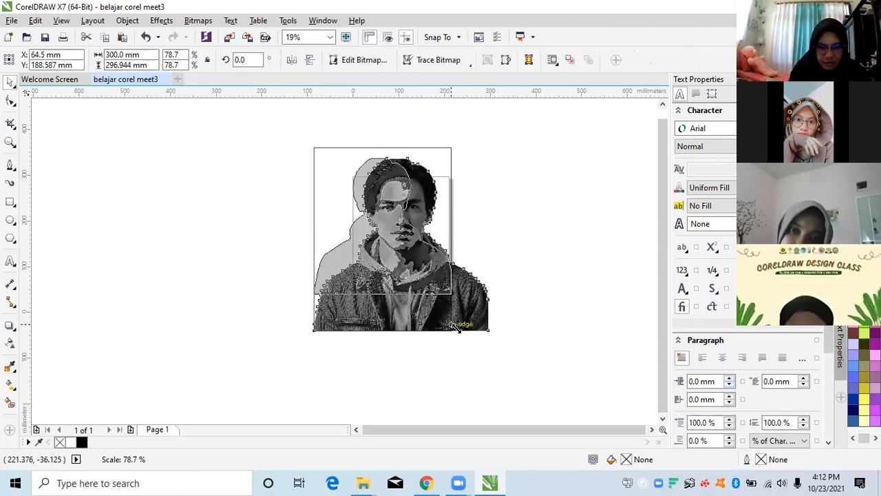
left_click_drag(498, 293, 497, 293)
left_click(450, 296)
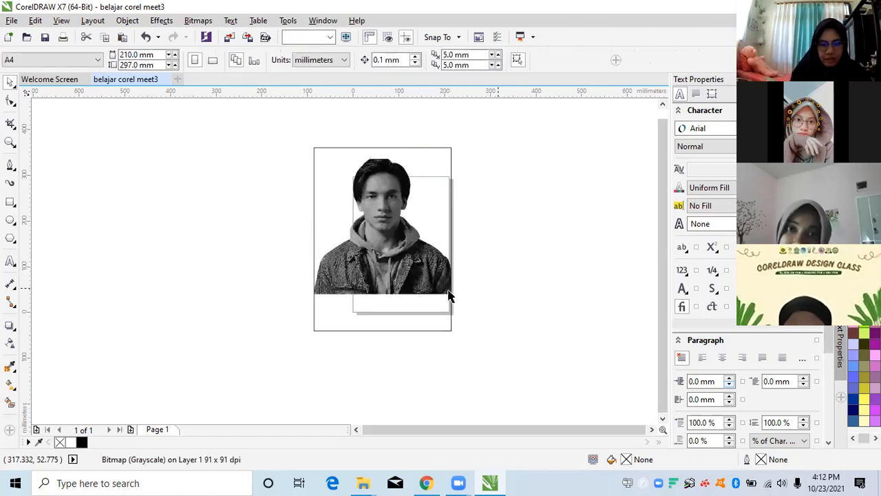
Step: Fill the rectangle with light gray, RGB 230, 230, 230
left_click(443, 278)
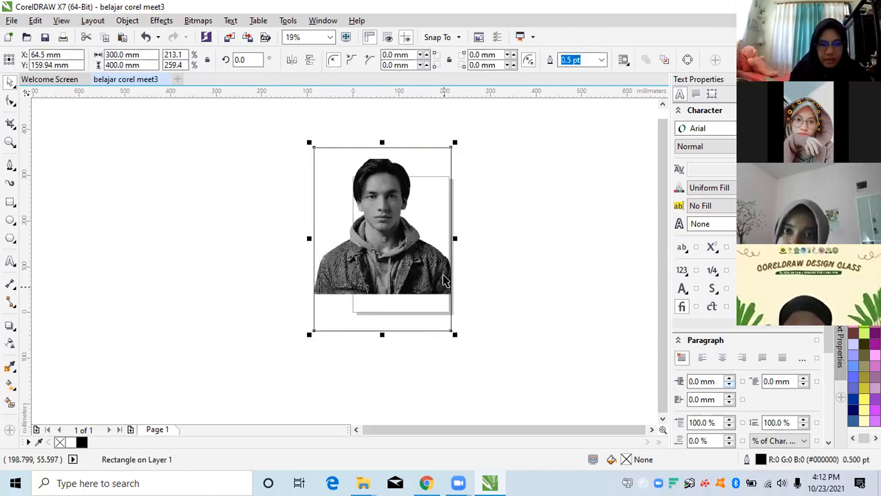
left_click(421, 278)
left_click(421, 285)
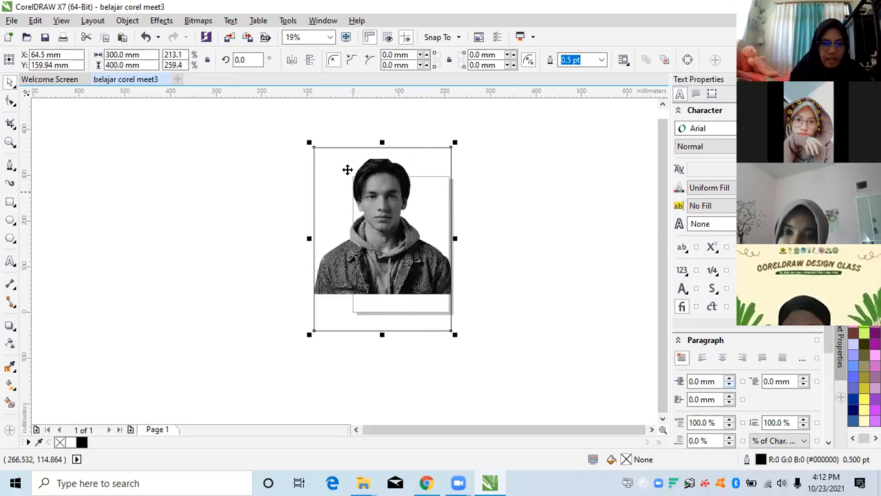
left_click(331, 155)
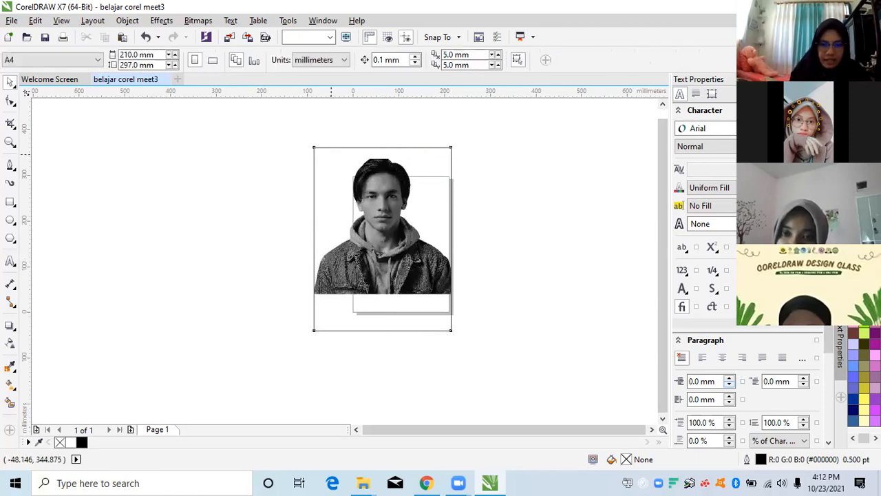
left_click(331, 147)
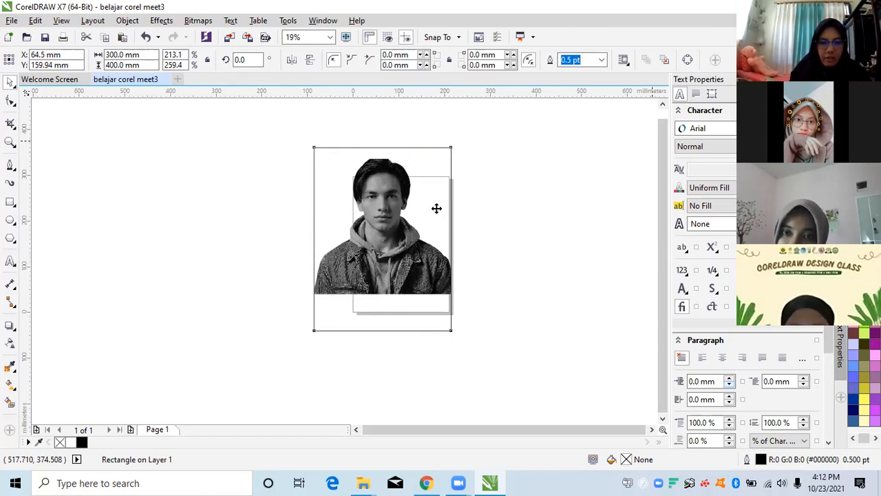
key("ctrl+z")
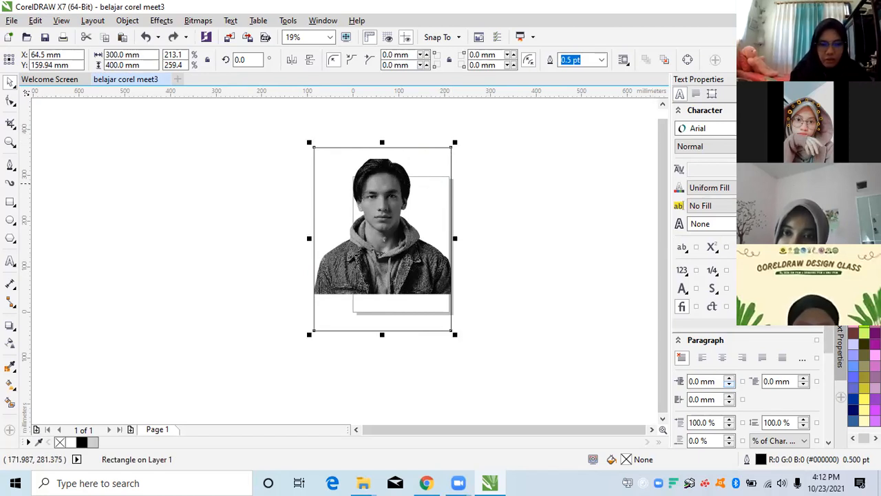
key("ctrl+shift+z")
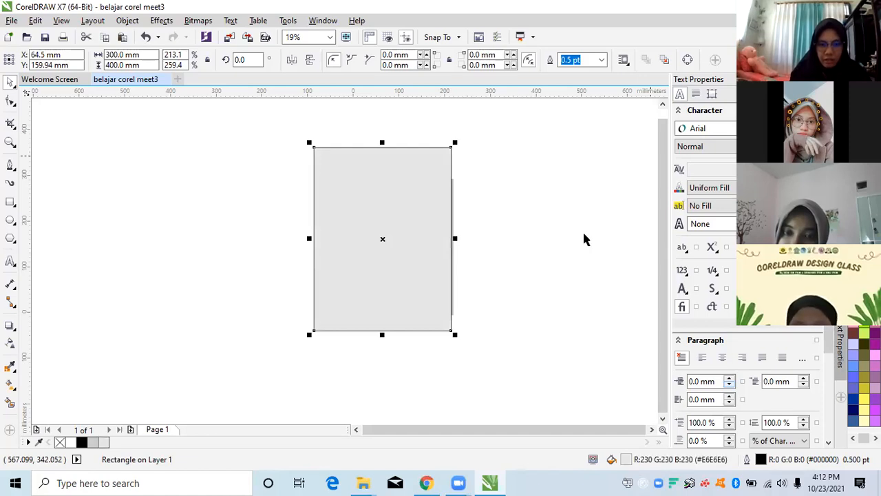
key("ctrl+z")
key("ctrl+z")
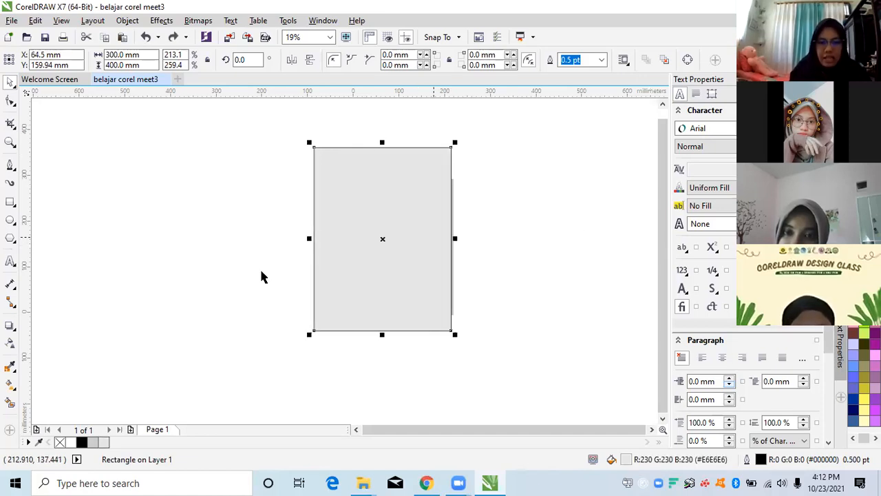
Step: Send the gray rectangle to the back of the page, behind the portrait cutout
right_click(433, 204)
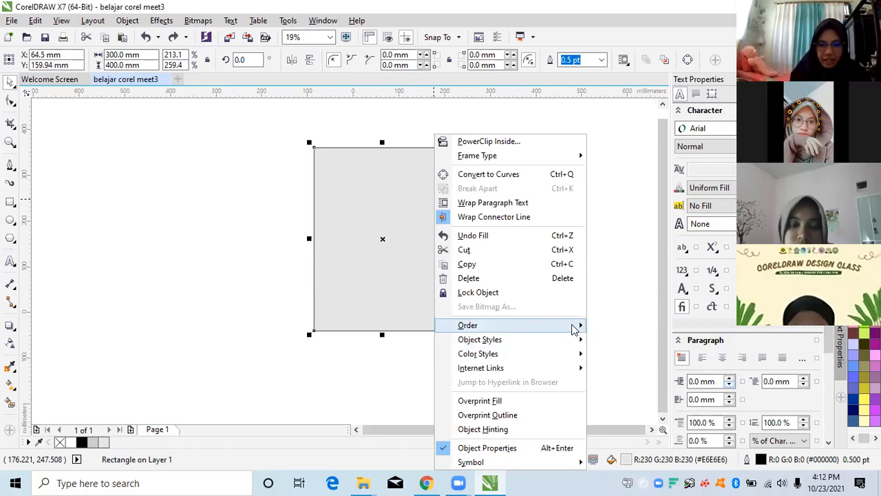
mouse_move(583, 328)
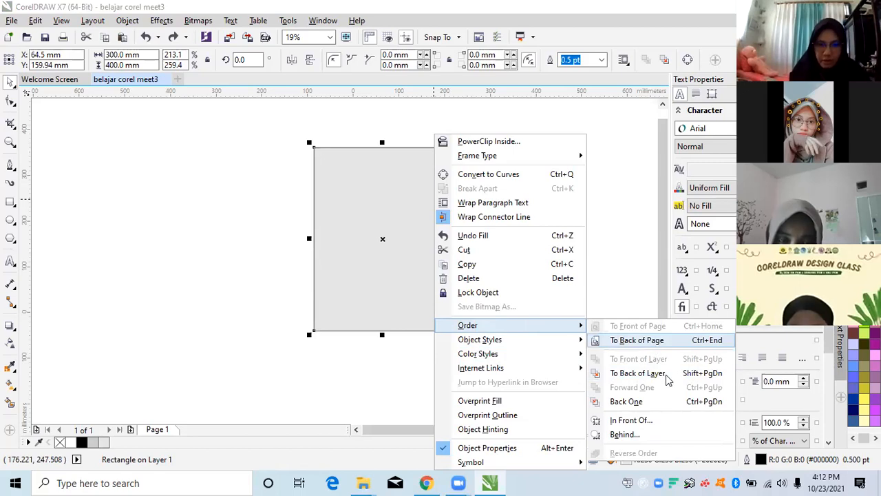
left_click(599, 339)
left_click(479, 213)
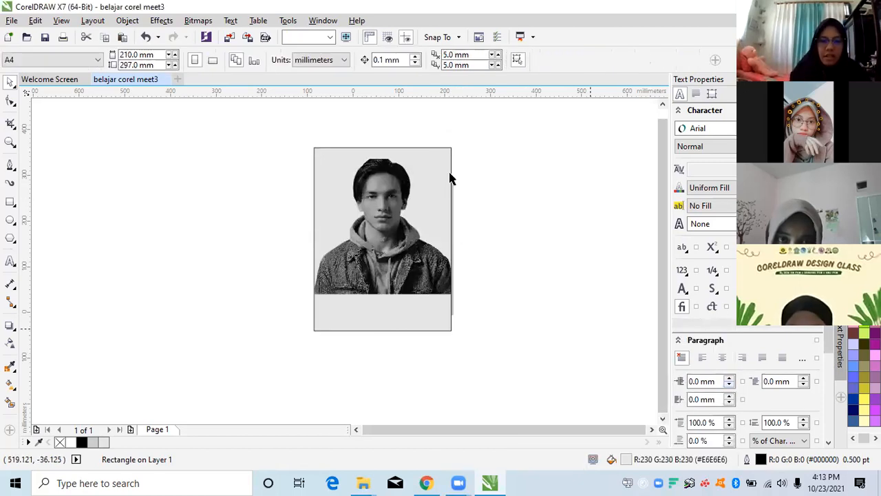
Step: Undo the gray rectangle's move to the back, and send it behind the portrait cutout again
left_click(444, 167)
left_click(444, 164)
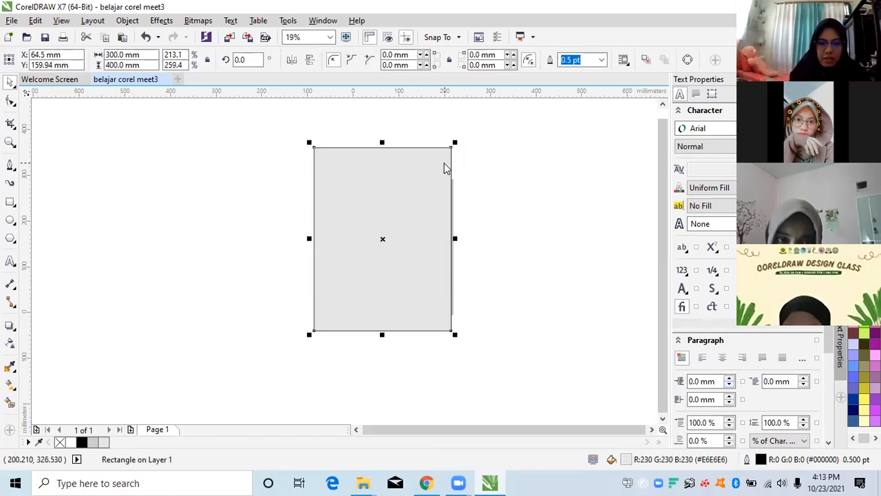
right_click(424, 143)
key("Escape")
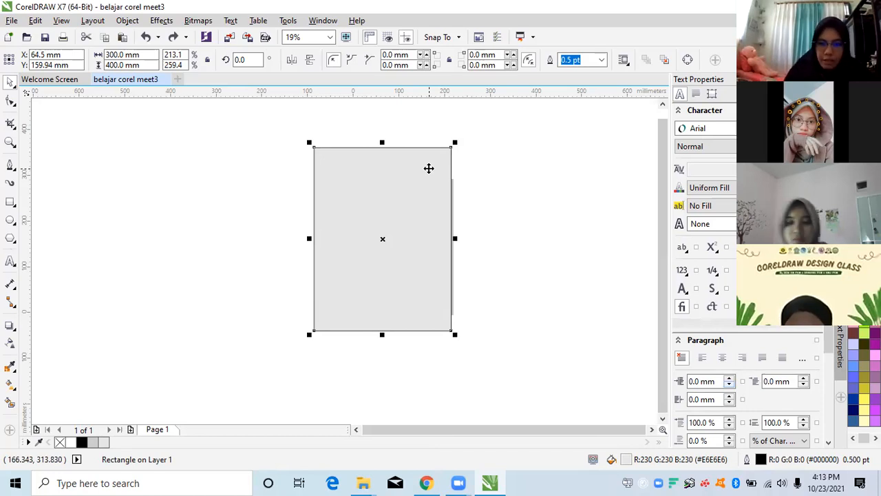
key("shift+Page_Down")
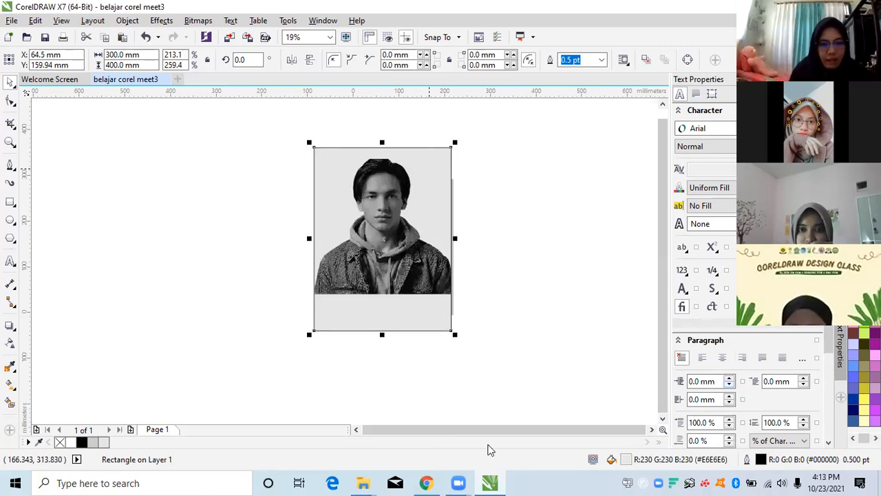
right_click(336, 164)
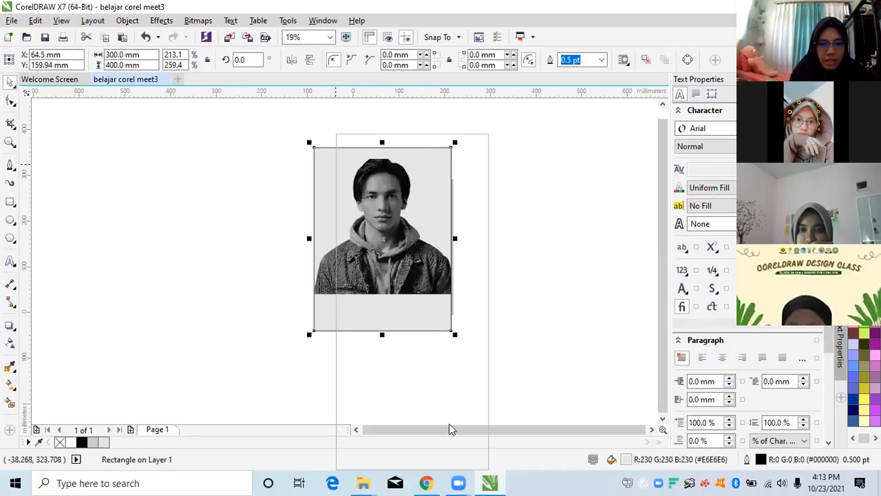
left_click(296, 285)
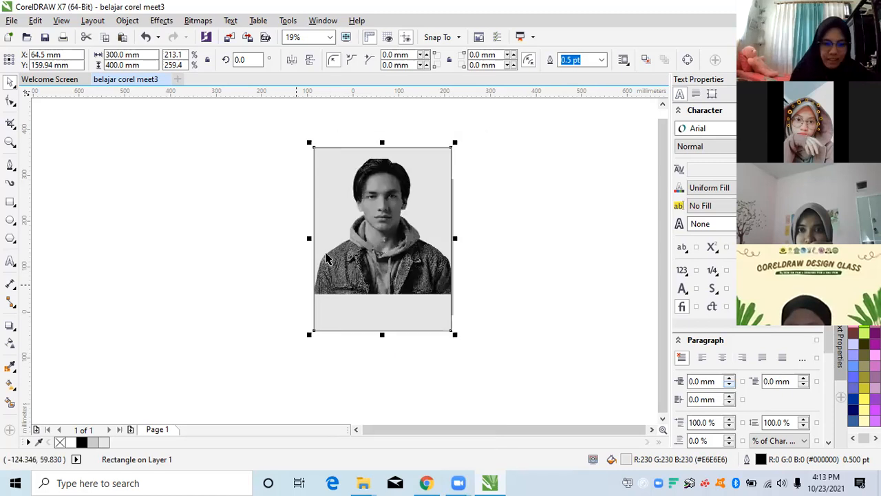
Step: Move the portrait cutout straight up on the gray rectangle to about Y 200 mm
left_click(389, 236)
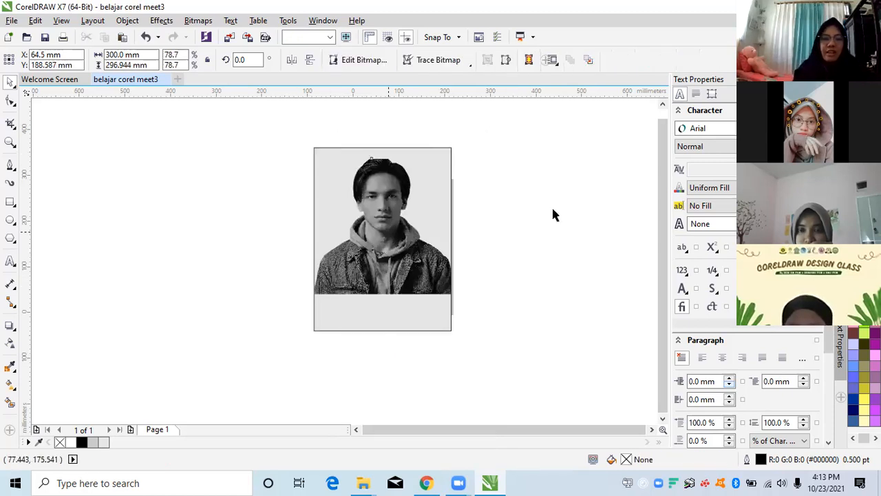
left_click(475, 270)
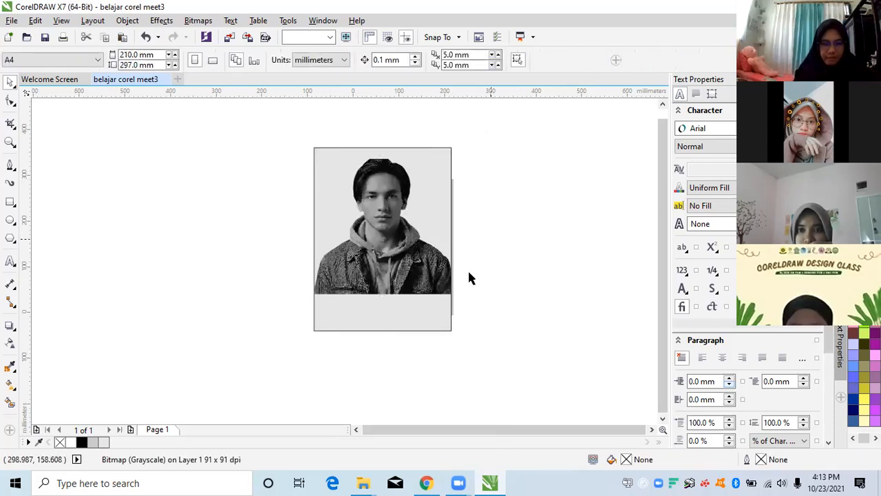
left_click(430, 303)
scroll(431, 302, "up", 1)
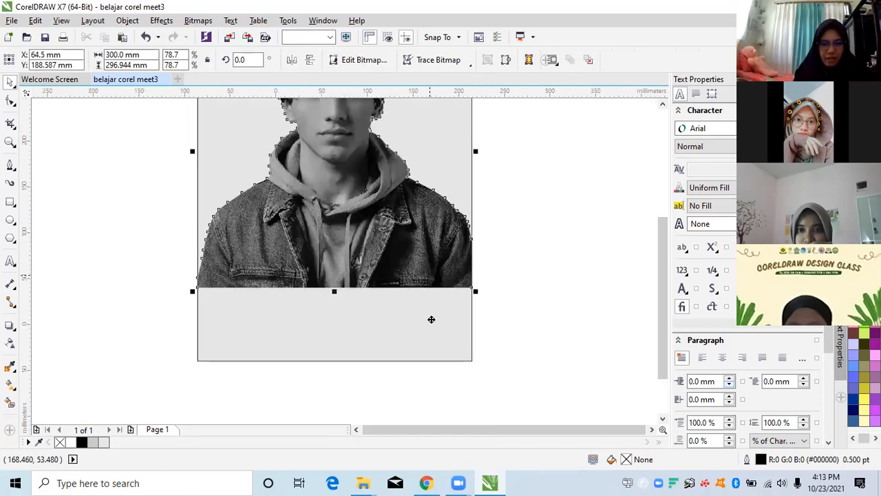
left_click_drag(431, 358, 426, 277)
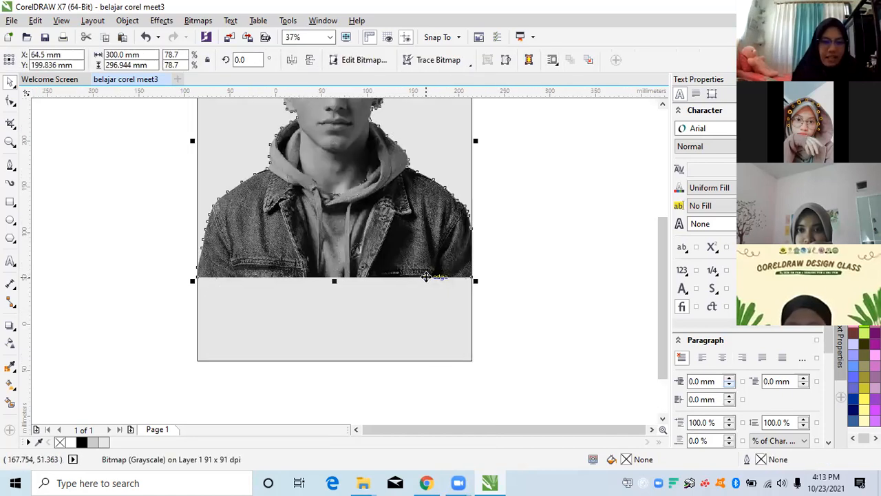
Step: Undo the last move of the cutout and snap its lower-left corner to the gray rectangle's lower-left corner
key("ctrl+z")
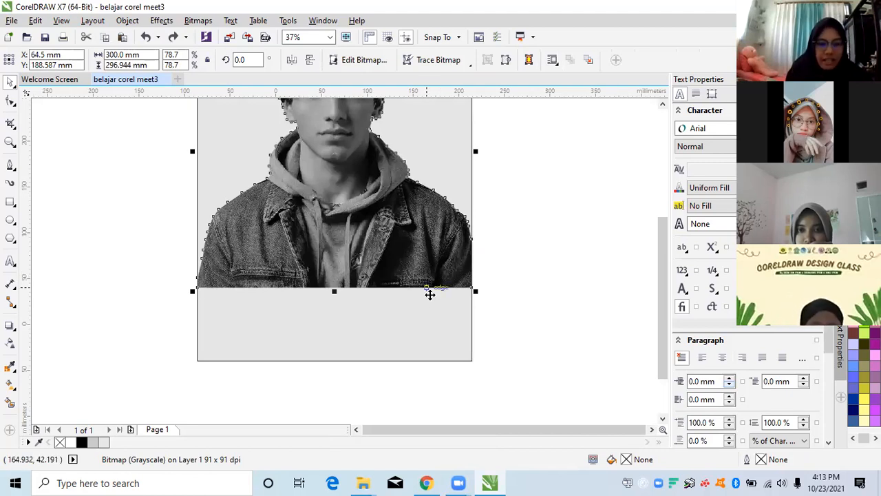
left_click_drag(430, 294, 198, 359)
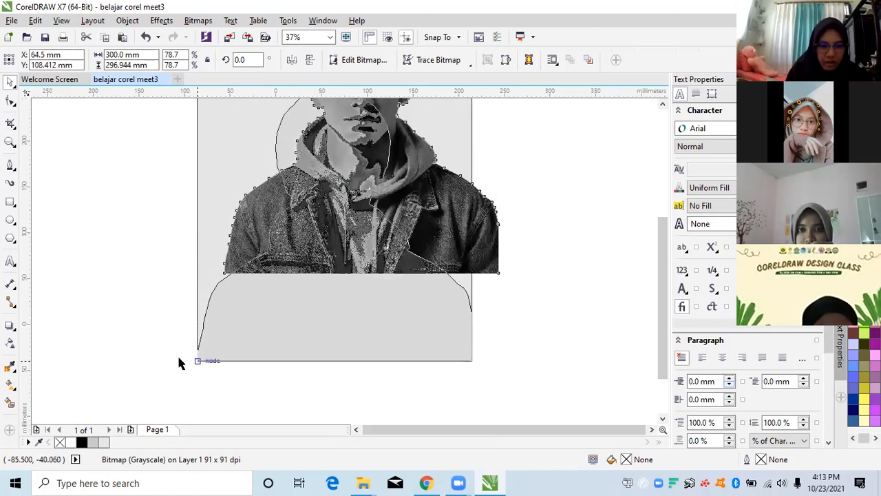
scroll(389, 290, "down", 2)
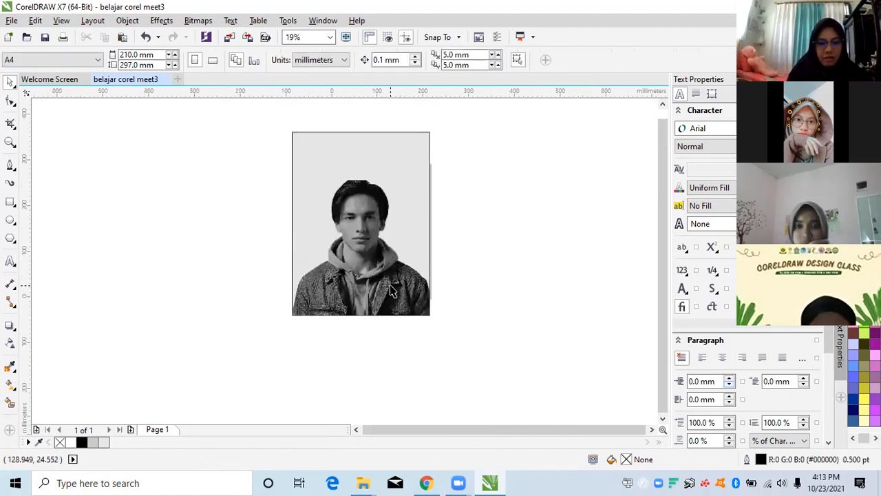
Step: Move the portrait cutout up off the rectangle's lower edge and back down to about Y 132 mm
scroll(357, 313, "up", 2)
left_click(351, 298)
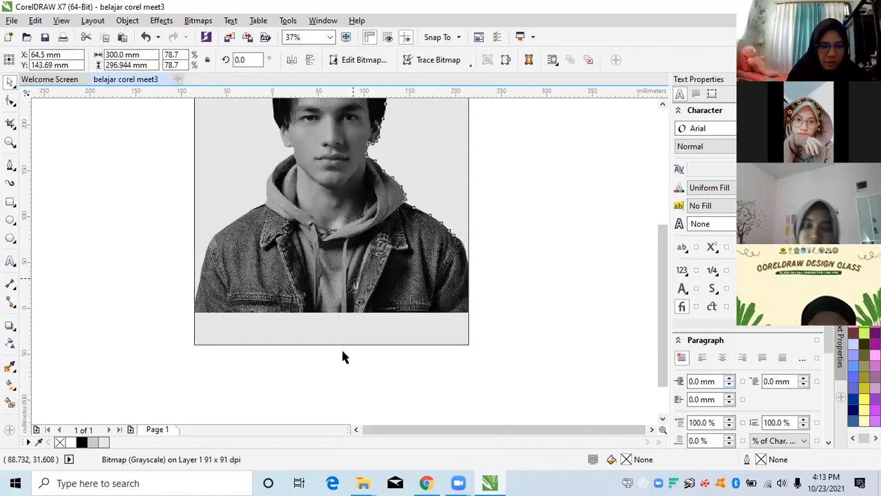
scroll(349, 348, "up", 2)
scroll(399, 187, "up", 3)
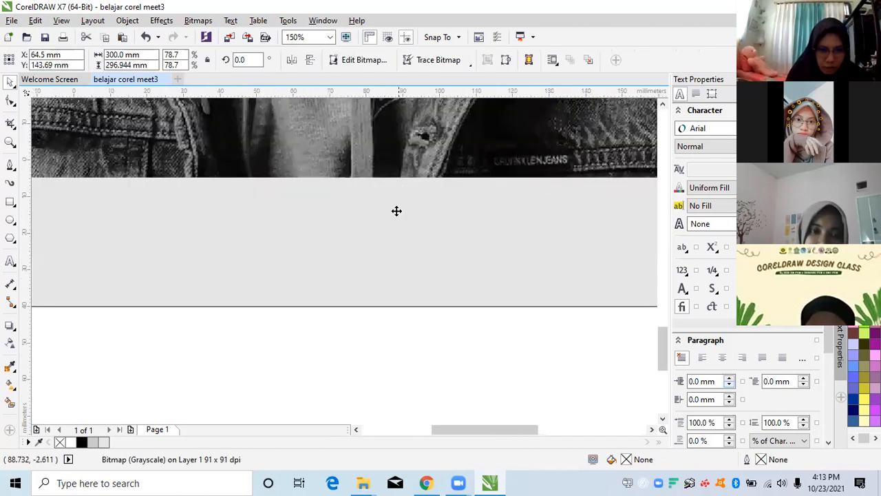
left_click_drag(397, 211, 396, 252)
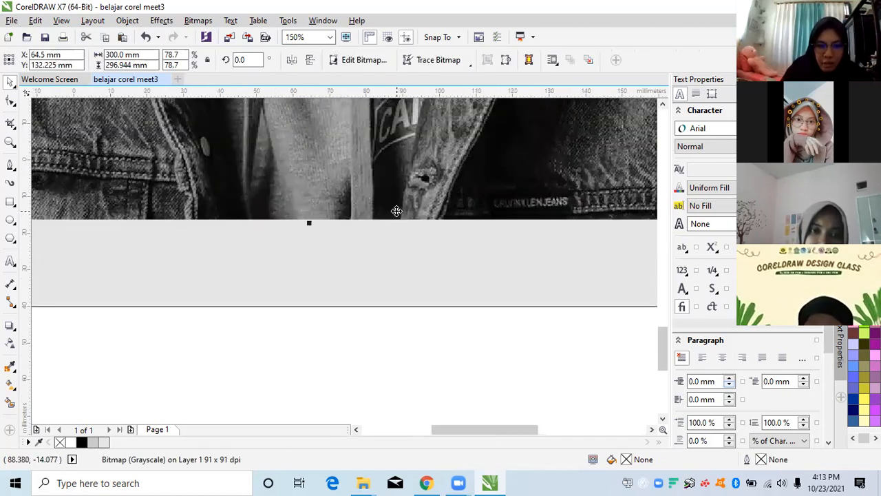
Step: Nudge the portrait cutout downward repeatedly in 0.1 mm increments toward the rectangle's lower edge
key("Down")
key("Down")
key("Down")
key("Down")
key("Down")
key("Down")
key("Down")
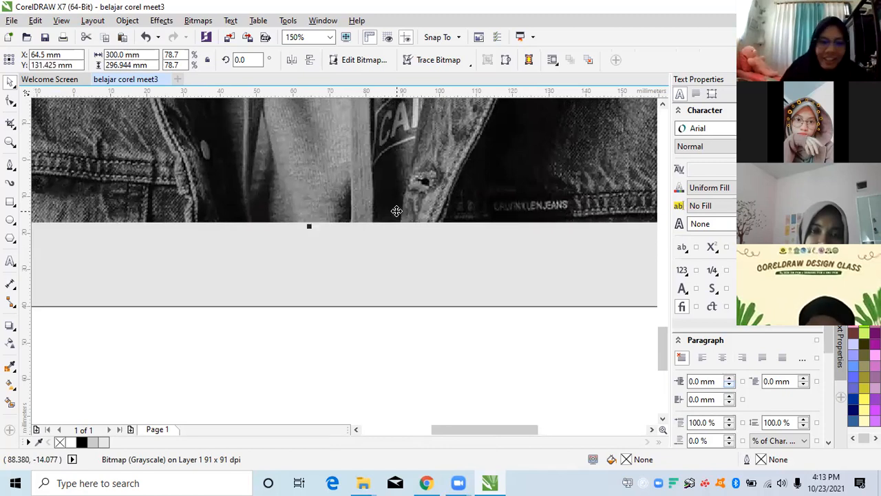
key("Down")
key("Down")
key("Down")
key("Down")
key("Down")
key("Down")
key("Down")
key("Down")
left_click(410, 309)
scroll(411, 309, "down", 1)
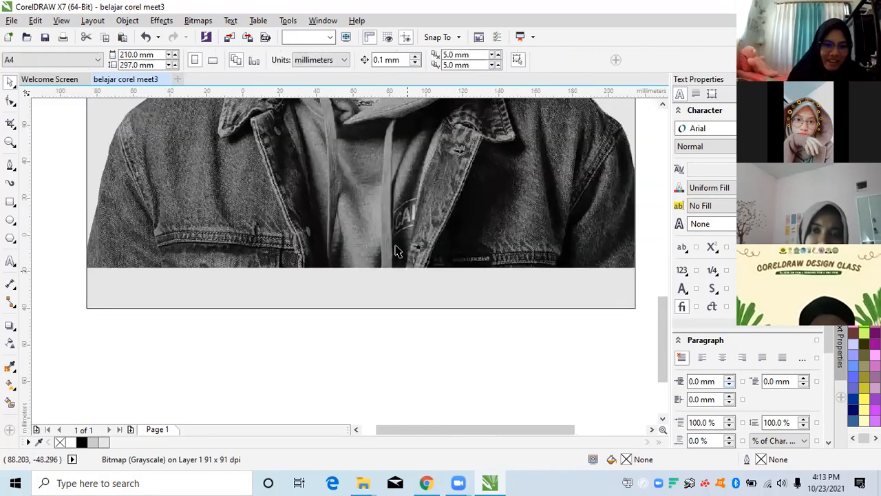
Step: Move the portrait cutout by its lower-left corner and snap that corner onto the gray rectangle's lower-left corner
left_click(413, 196)
left_click_drag(424, 267, 425, 231)
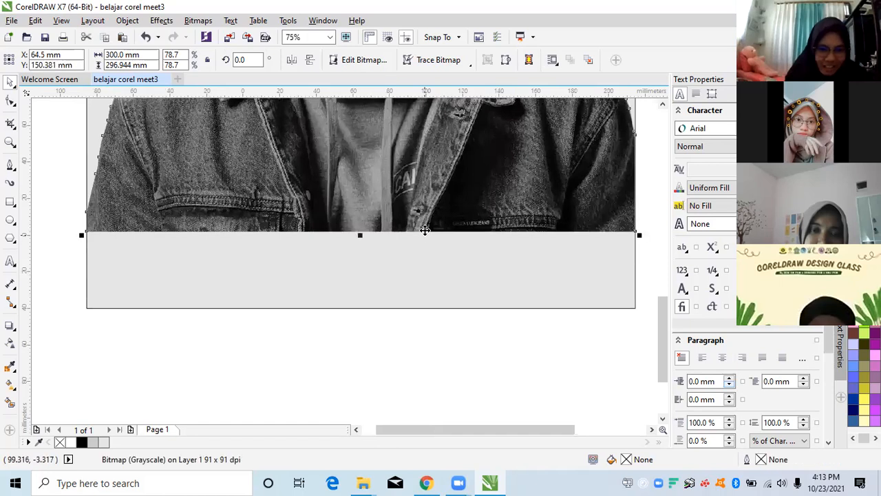
left_click(203, 227)
left_click_drag(88, 230, 86, 311)
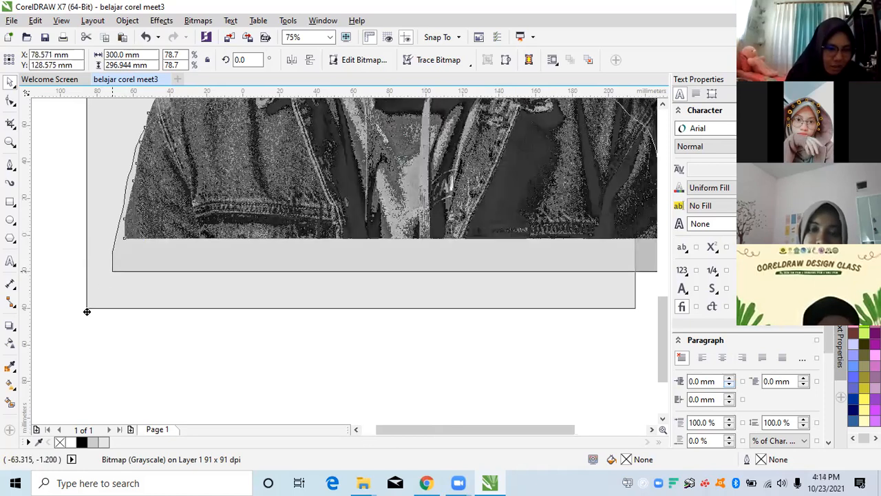
left_click_drag(108, 349, 110, 347)
scroll(336, 247, "down", 2)
left_click(328, 165)
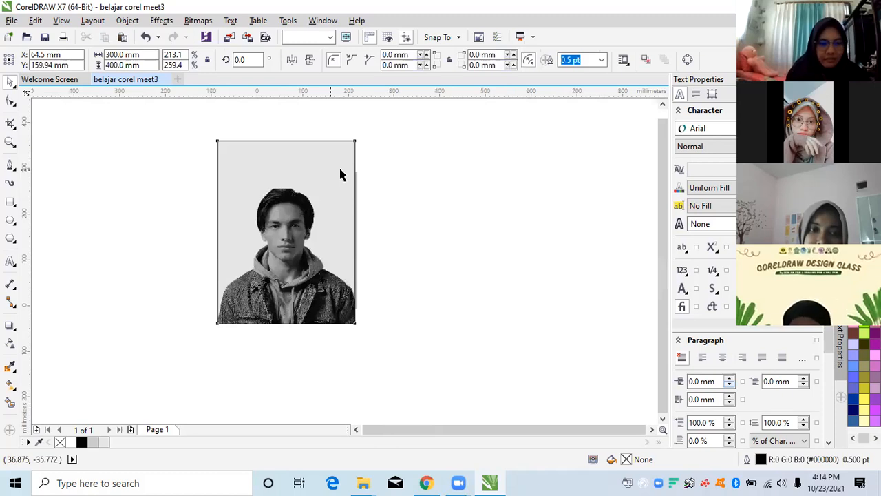
left_click(358, 282)
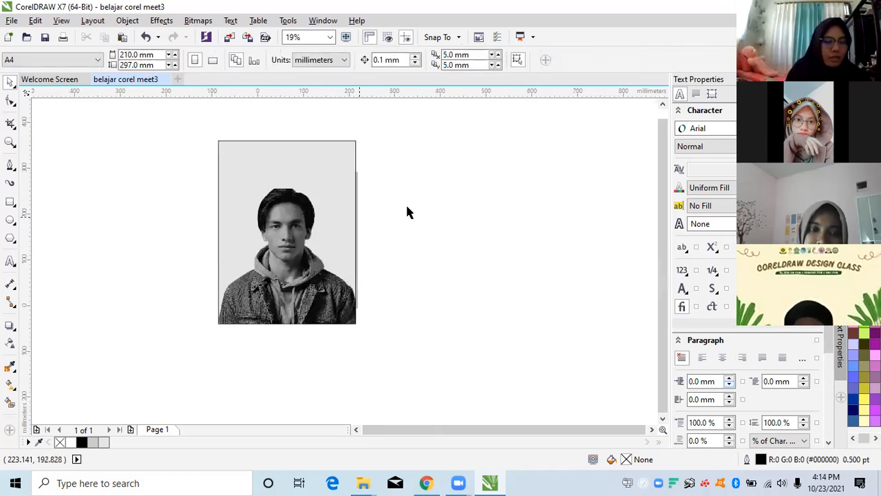
Step: Switch to Chrome and search Google Images for "background pas foto biru"
left_click(436, 477)
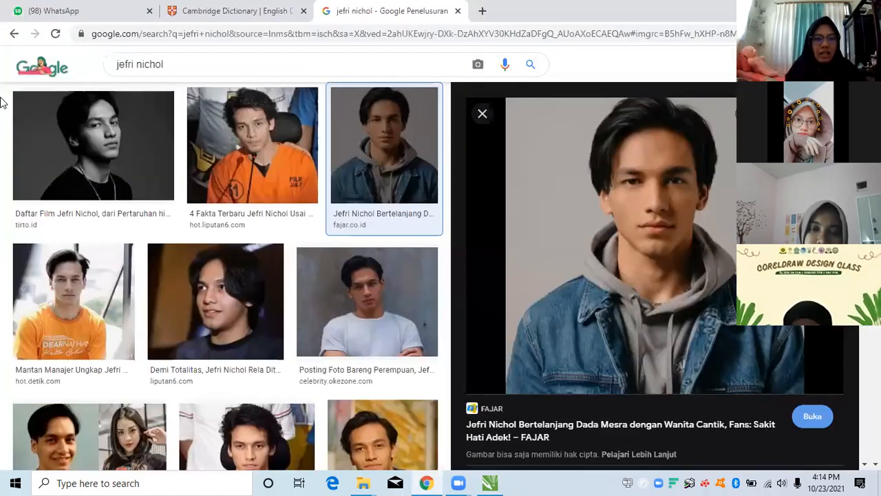
left_click_drag(164, 64, 2, 101)
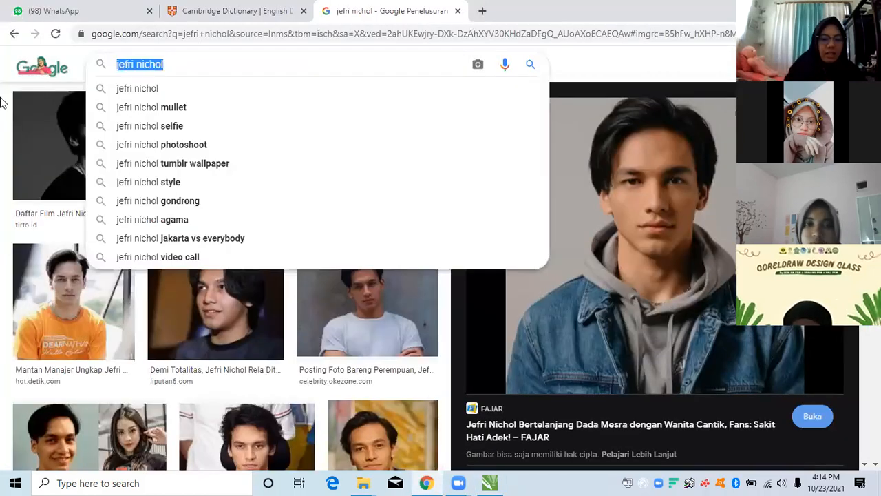
type("pas ")
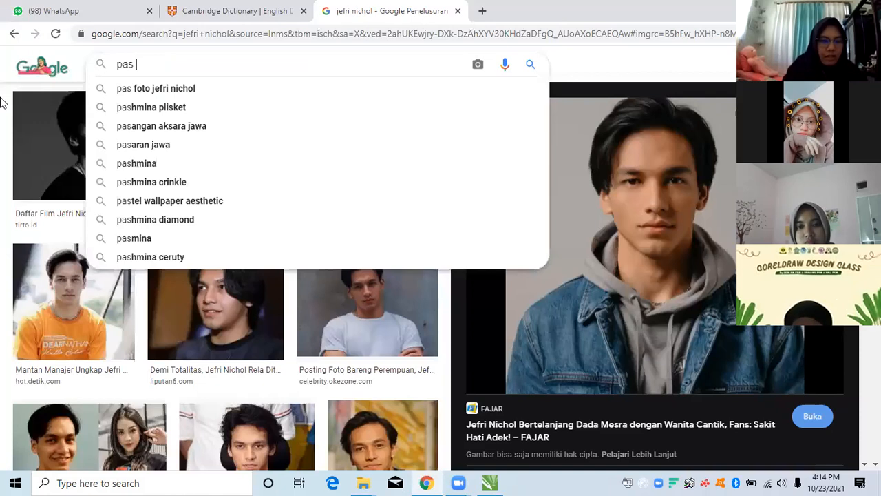
type("foto")
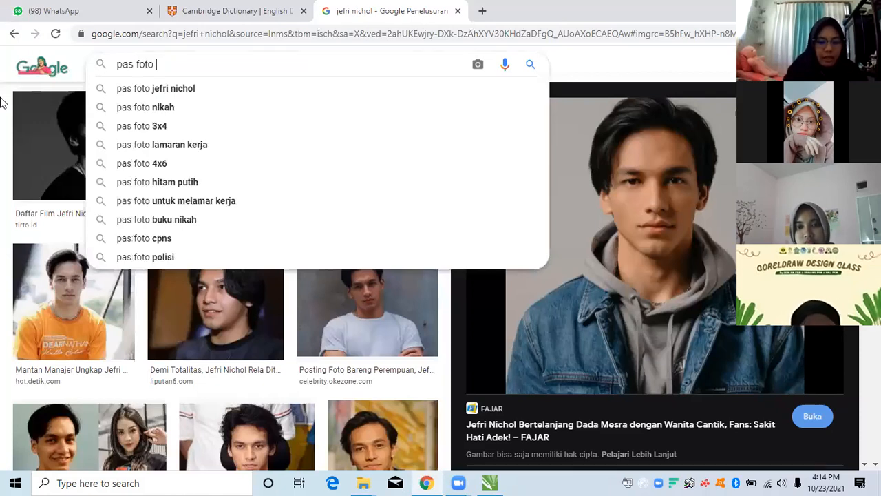
key("ctrl+a")
type("background")
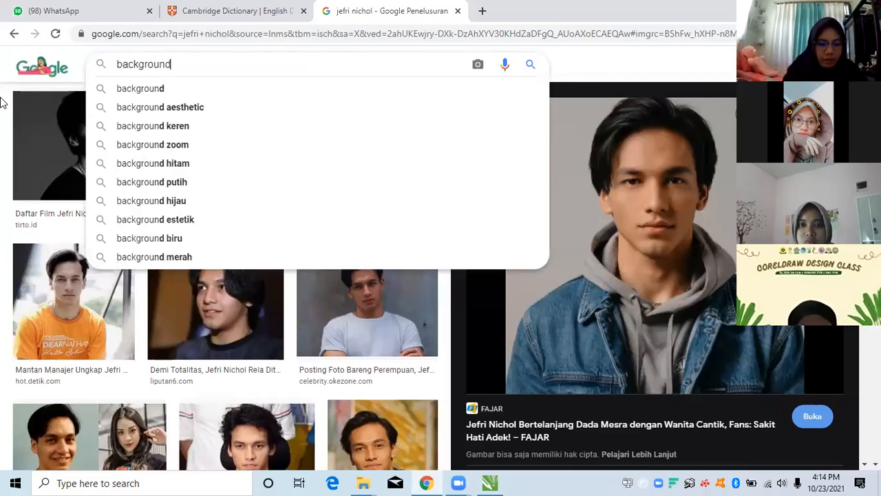
type(" pas foto biru")
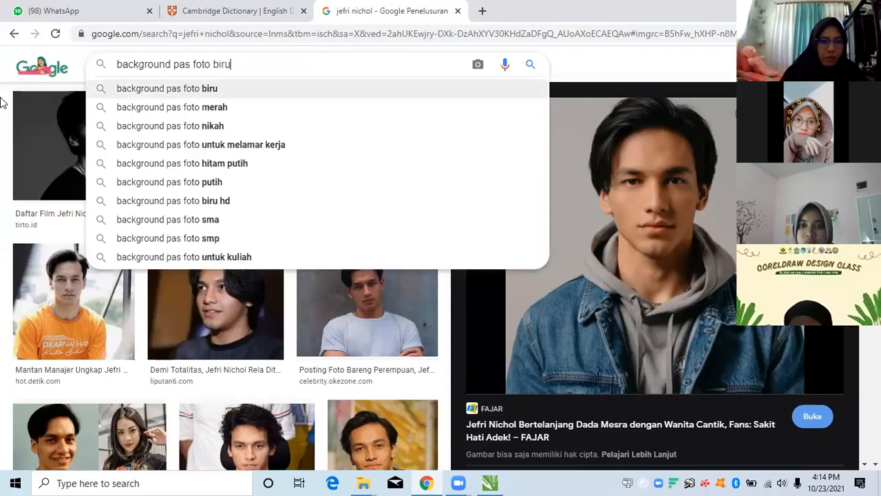
key("Return")
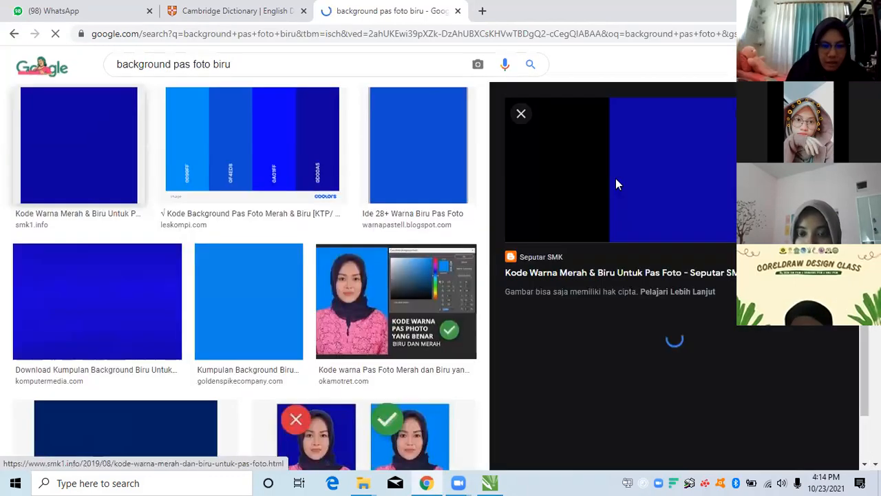
Step: Bring the first solid dark blue background image into the CorelDRAW document and place it beside the portrait
right_click(624, 181)
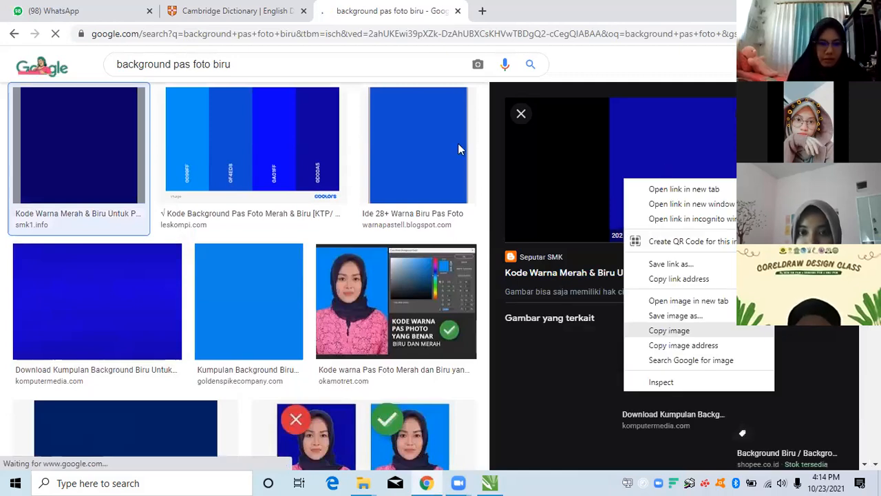
left_click(375, 198)
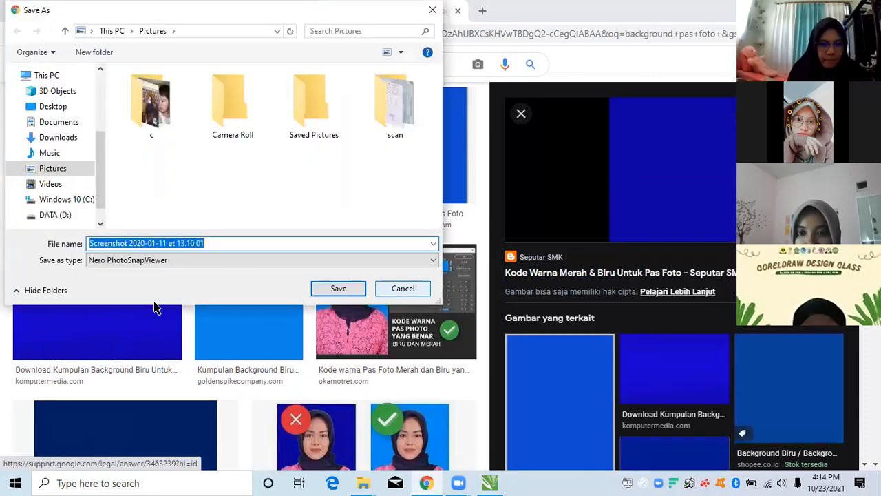
key("alt+Tab")
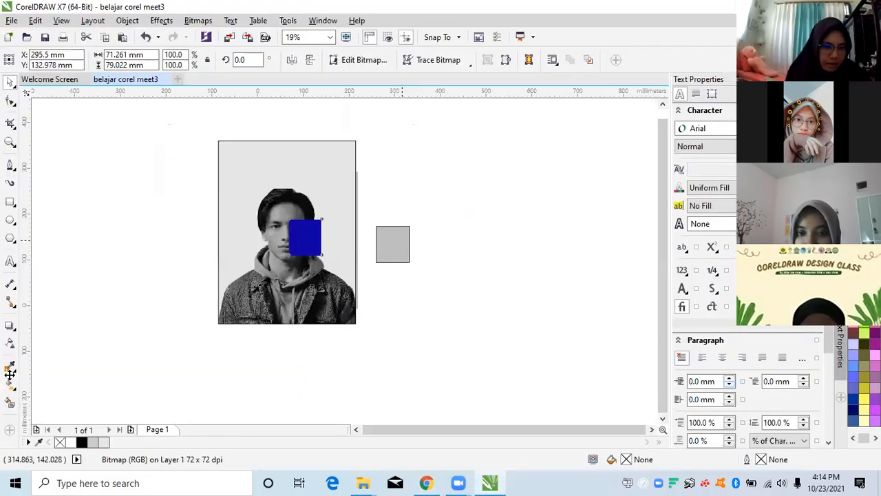
Step: Sample the dark blue from the placed image with the Color Eyedropper and fill the rectangle behind the portrait with it
left_click(9, 369)
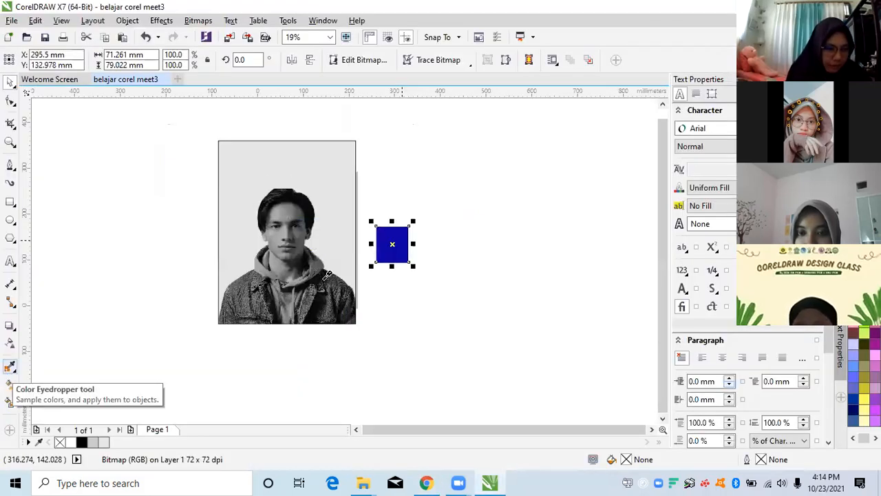
left_click(390, 238)
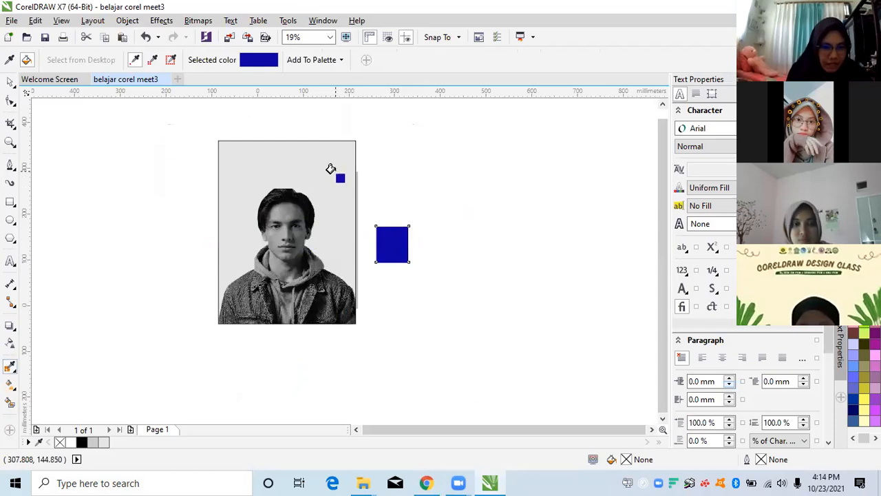
left_click(311, 155)
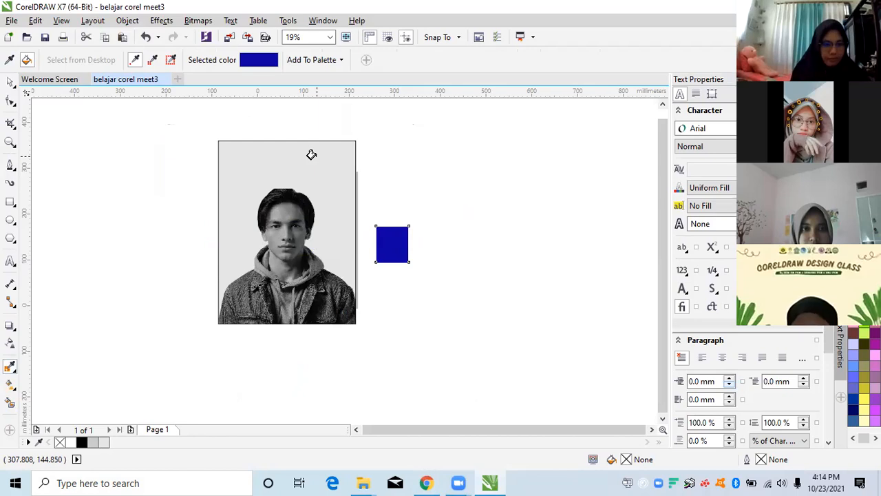
key("space")
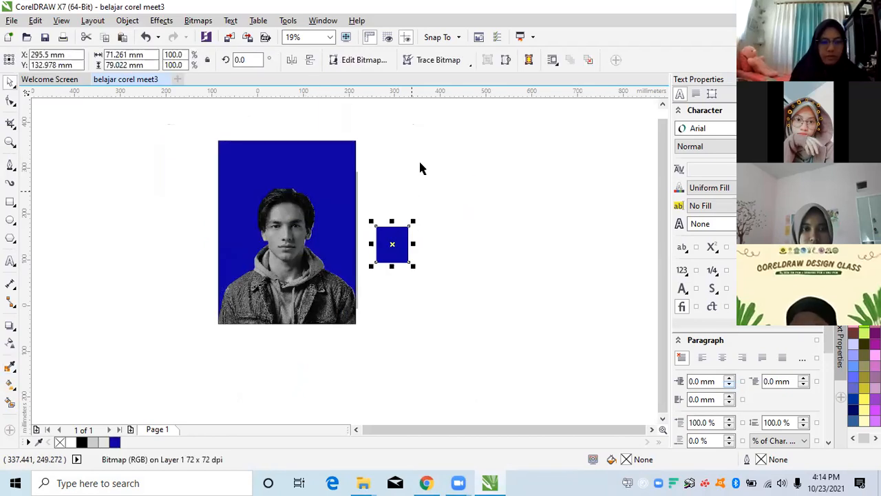
Step: Delete the placed dark blue sample image beside the portrait
key("Escape")
left_click_drag(391, 241, 259, 259)
key("Delete")
left_click(260, 259)
left_click(197, 20)
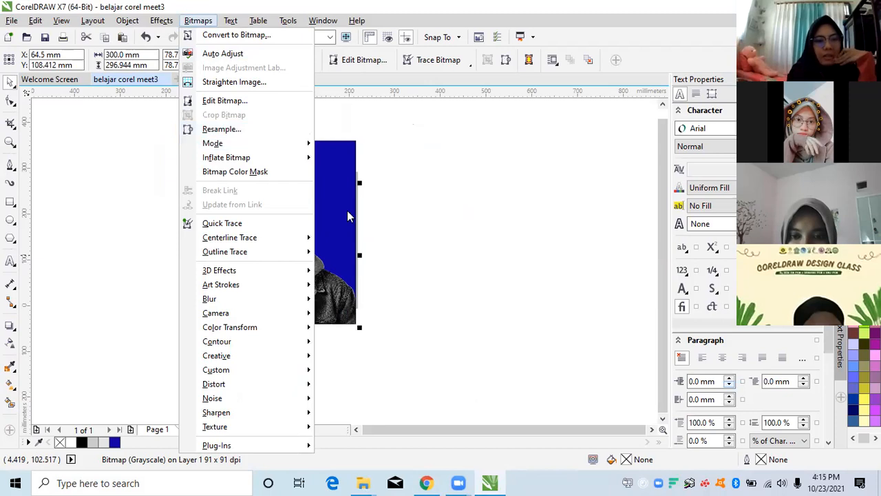
left_click(388, 234)
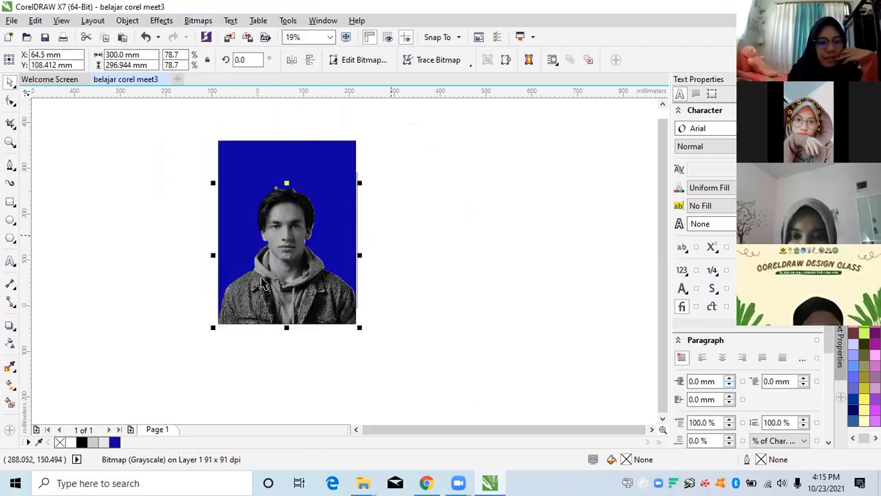
scroll(243, 307, "up", 1)
scroll(349, 173, "down", 1)
left_click(349, 174)
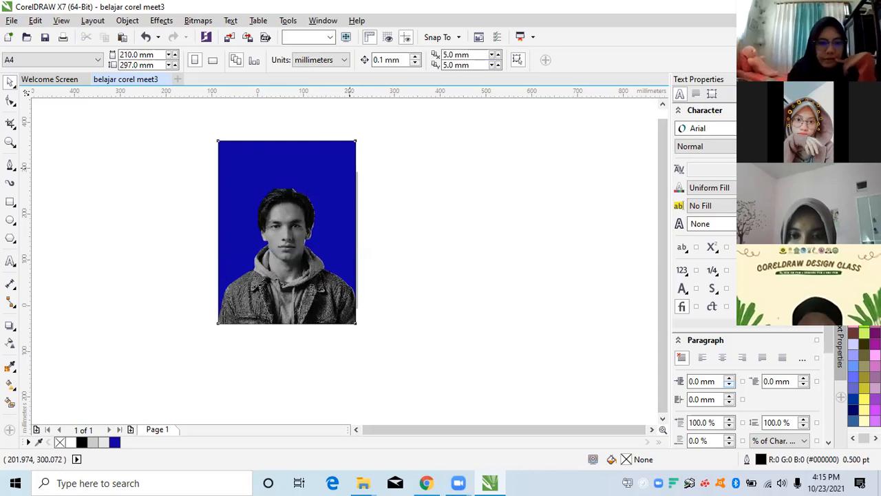
Step: Switch to Chrome and search Google Images for "background pas foto merah"
left_click(418, 480)
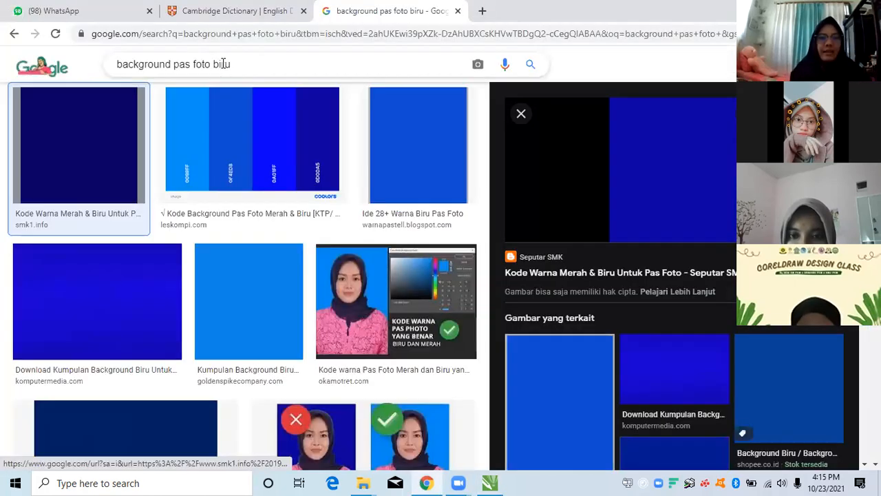
left_click(220, 59)
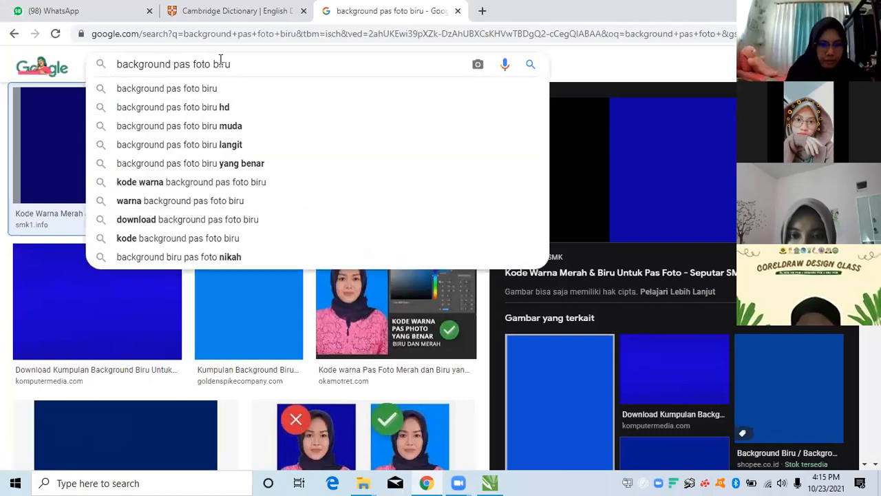
mouse_move(204, 66)
left_mouse_down()
mouse_move(232, 64)
mouse_move(213, 64)
left_mouse_up()
type("merah")
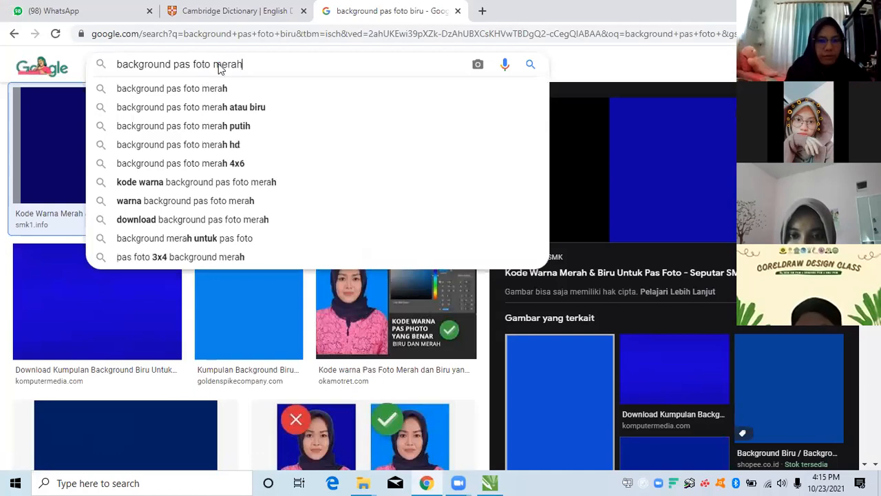
key("Return")
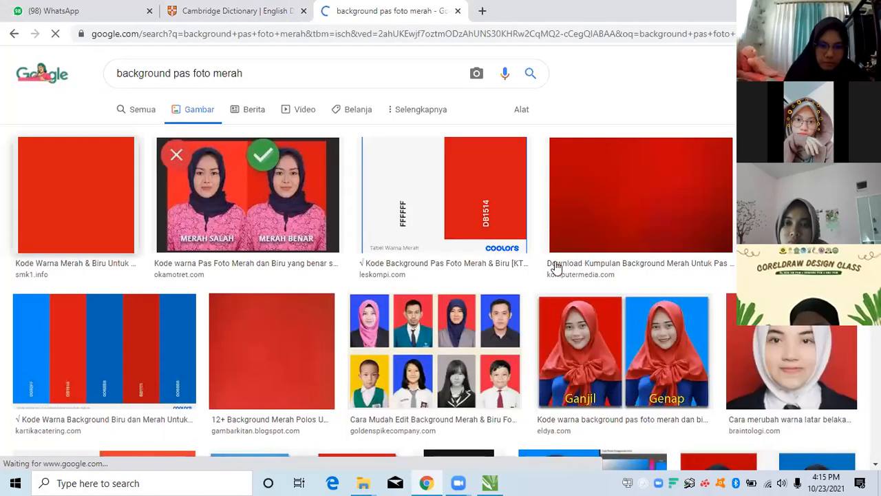
Step: Copy the first solid red background image from the results and paste it into the CorelDRAW document
left_click(675, 234)
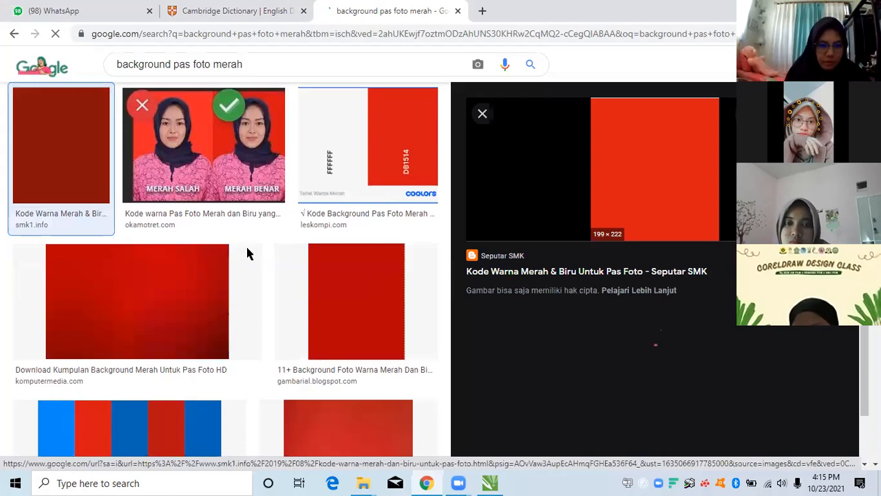
left_click(489, 482)
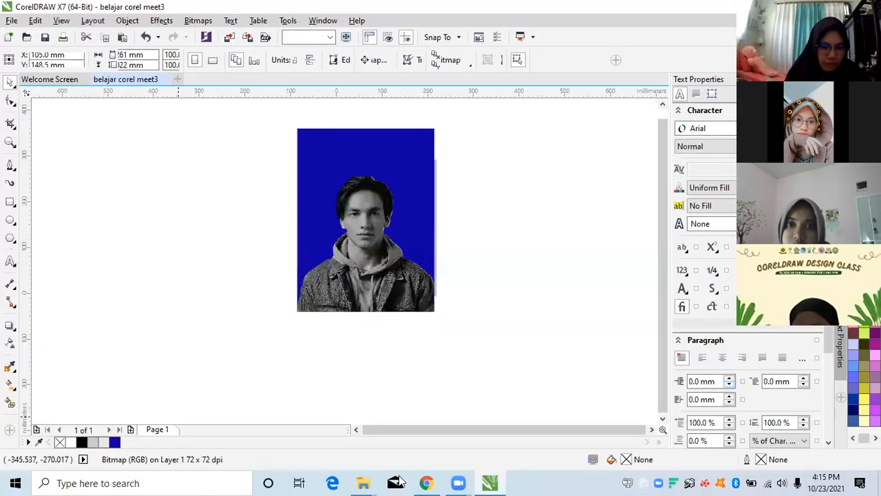
key("alt+Tab")
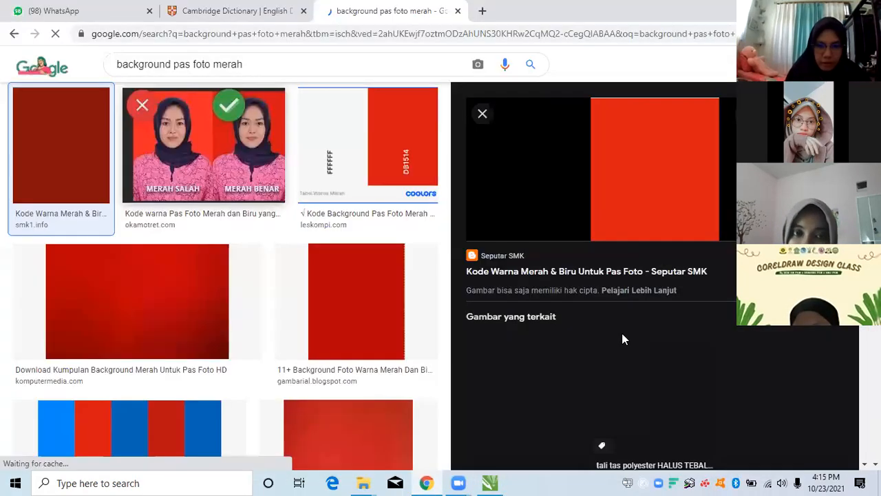
right_click(606, 185)
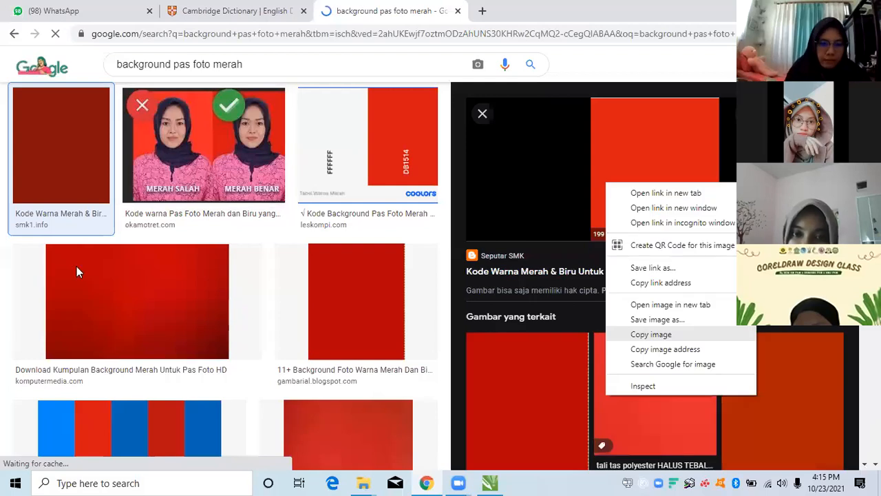
key("alt+Tab")
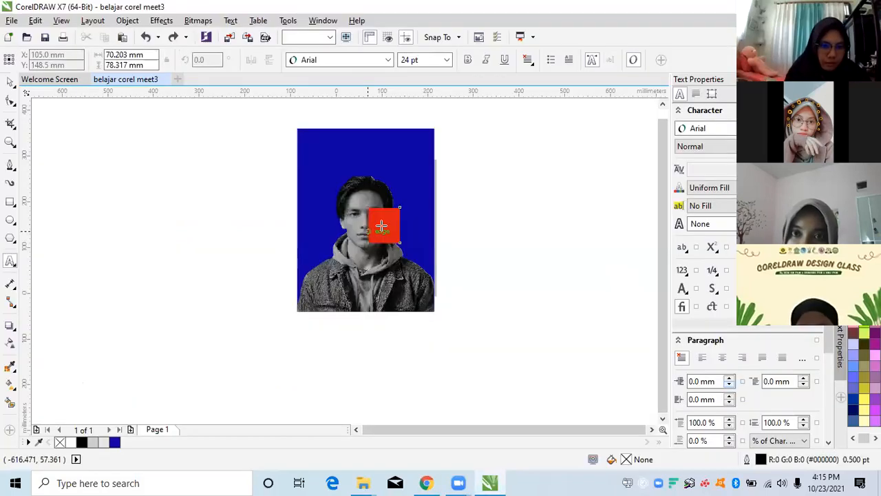
Step: Fill the rectangle behind the portrait with the red sampled from the pasted image using the Color Eyedropper, and delete that image
left_click(10, 363)
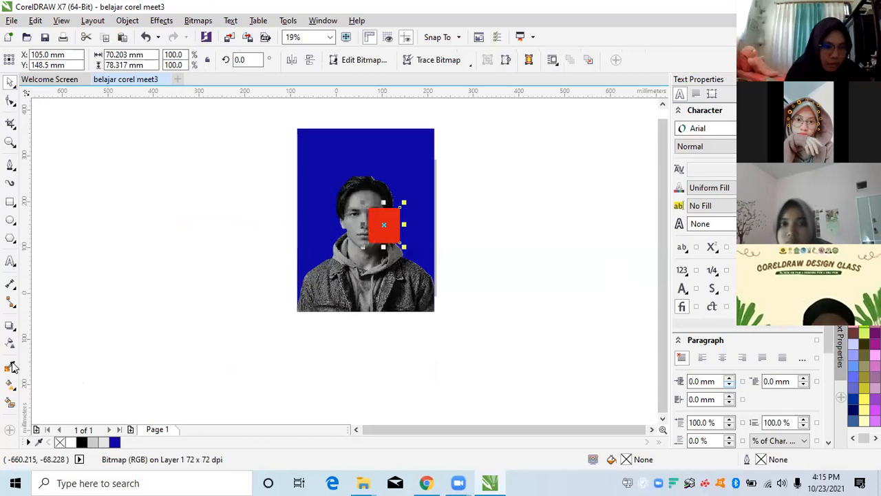
left_click(391, 230)
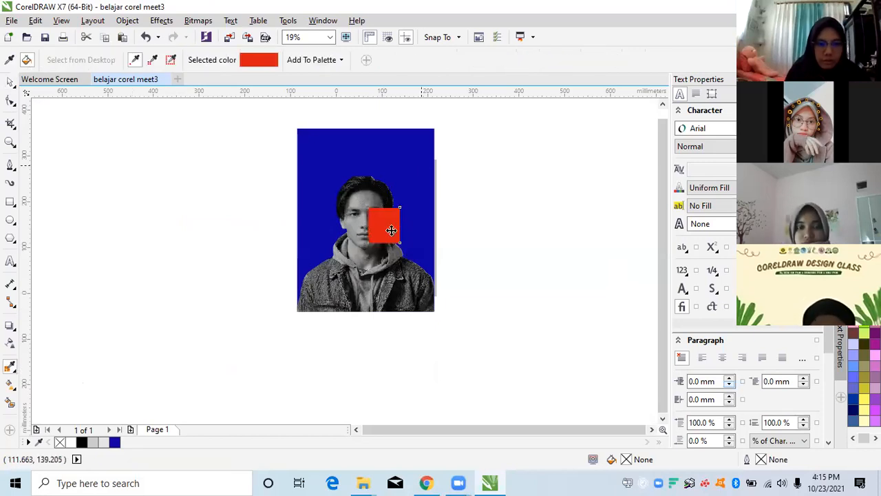
key("Delete")
left_click(415, 152)
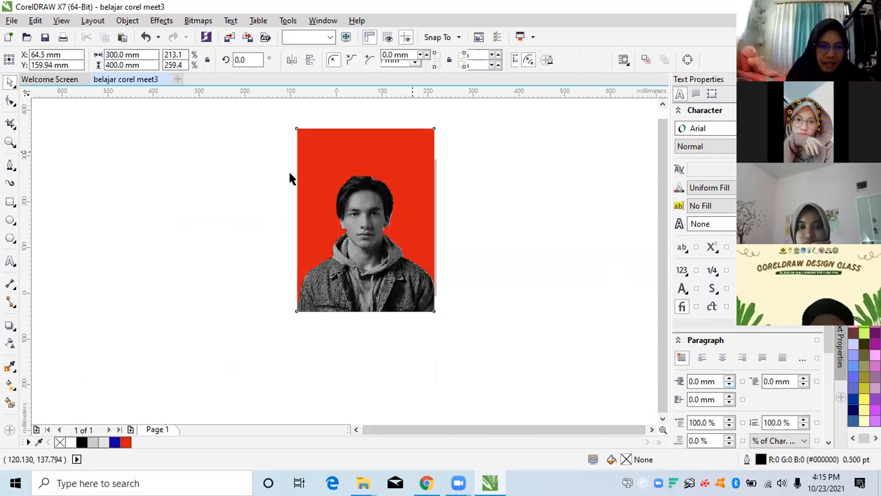
Step: Examine the portrait cutout's edges around the hair, ear and shoulders against the red background
scroll(385, 157, "up", 1)
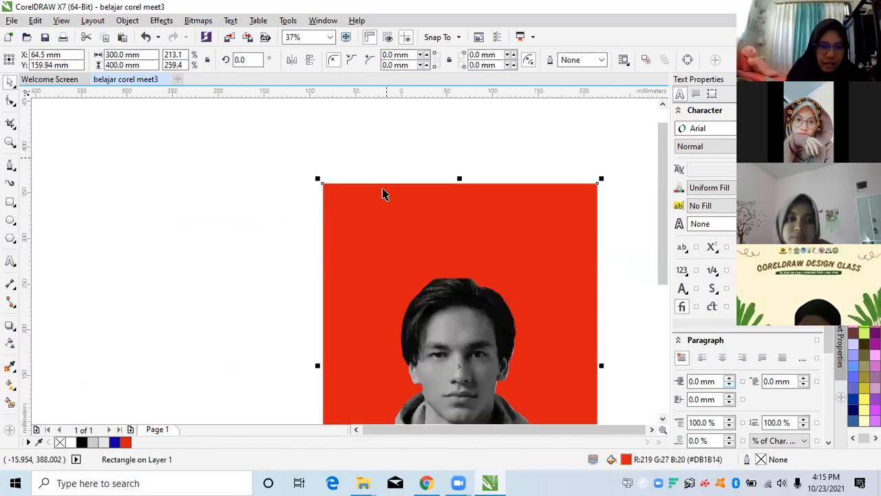
key("Escape")
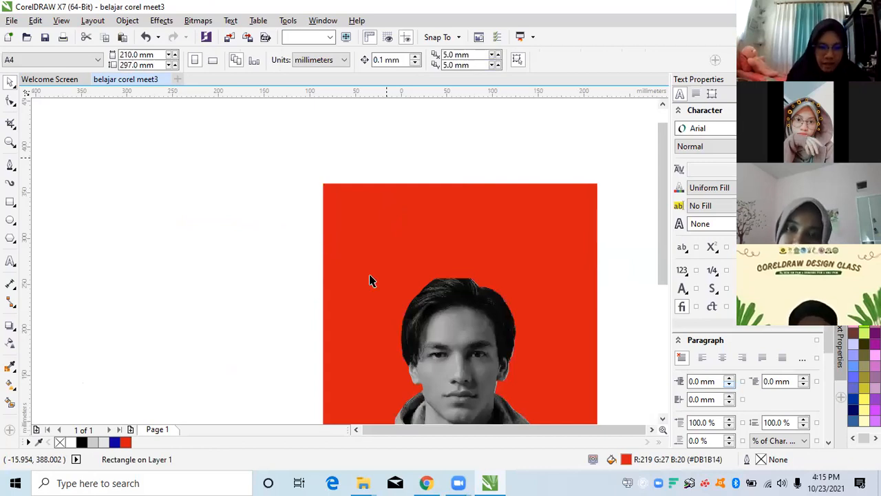
scroll(370, 279, "down", 1)
scroll(409, 330, "up", 3)
scroll(433, 314, "up", 1)
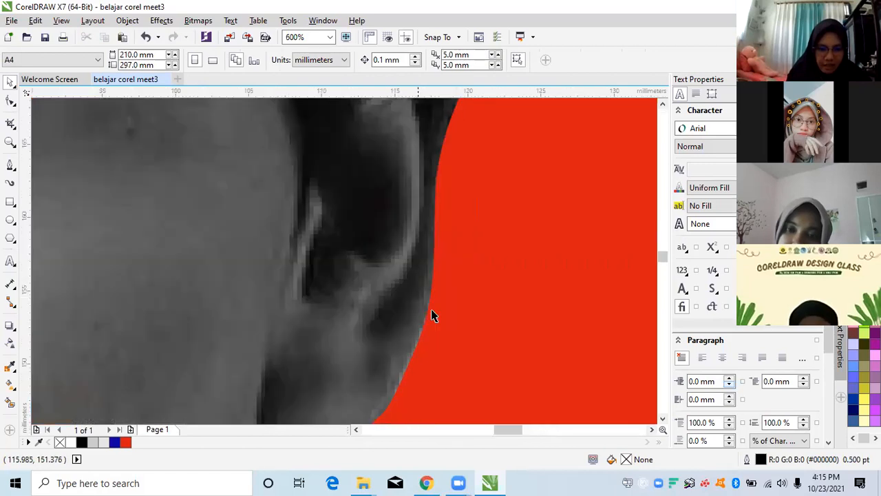
scroll(401, 304, "down", 4)
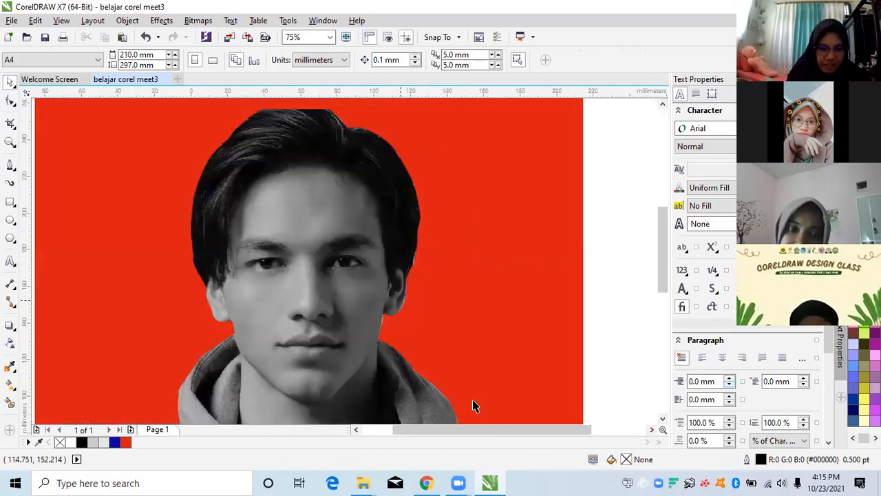
scroll(471, 403, "up", 1)
scroll(388, 334, "up", 1)
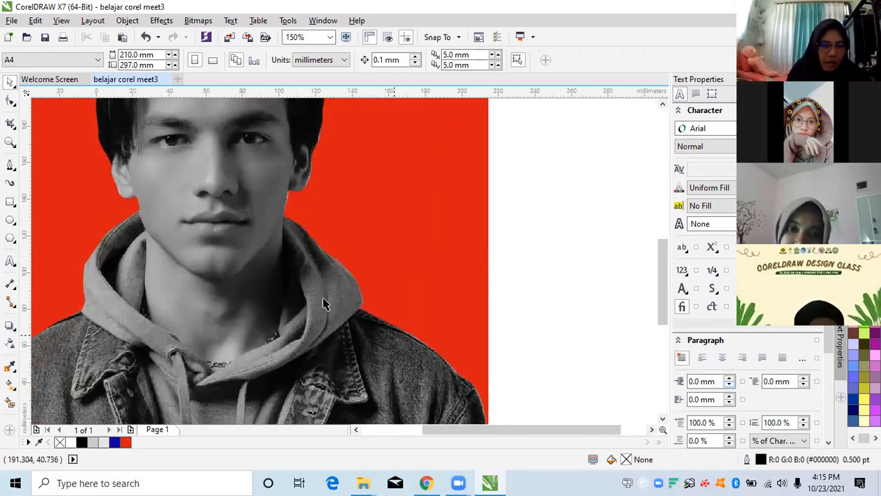
Step: Inspect the cutout's outline closely along the outer edge of the earlobe for leftover light pixels
left_click(297, 174)
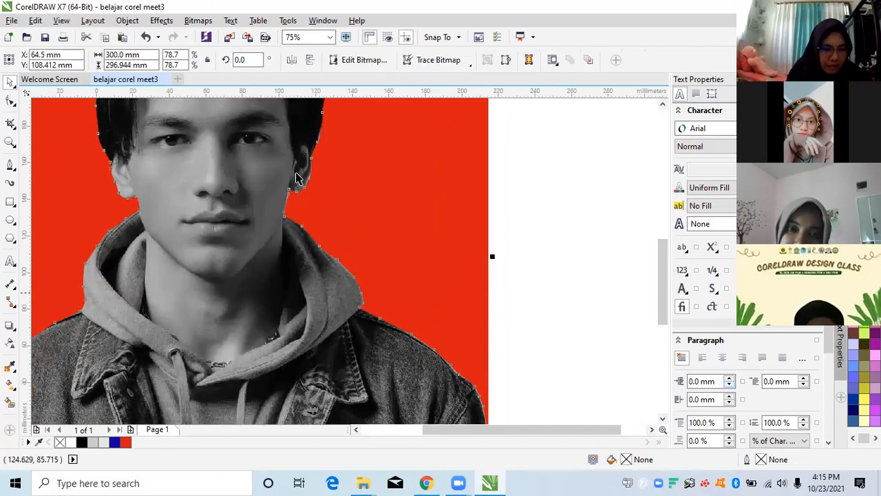
scroll(303, 181, "down", 1)
scroll(303, 227, "up", 4)
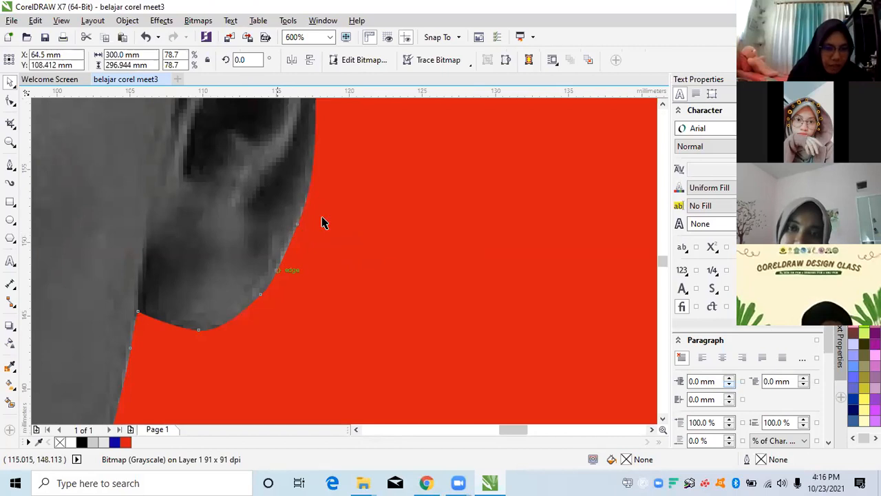
left_click(297, 246)
scroll(297, 241, "down", 1)
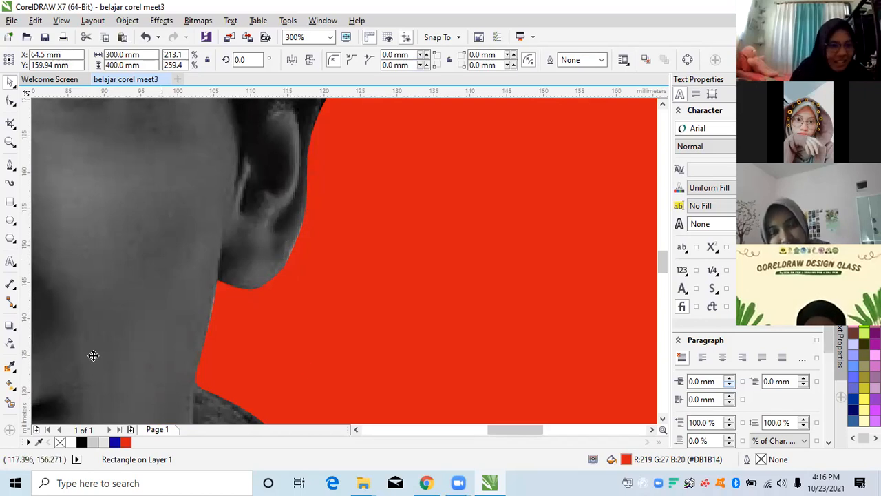
scroll(312, 246, "down", 1)
left_click(300, 251)
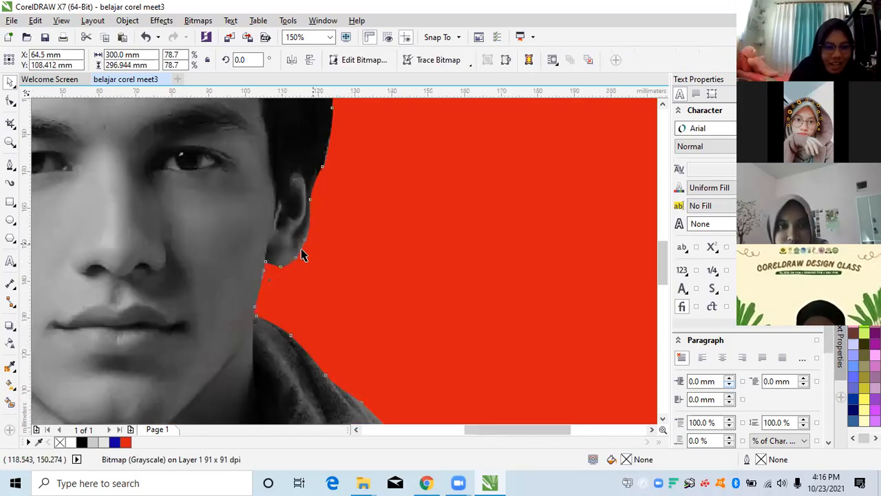
scroll(297, 247, "up", 1)
left_click(317, 219)
scroll(316, 219, "up", 1)
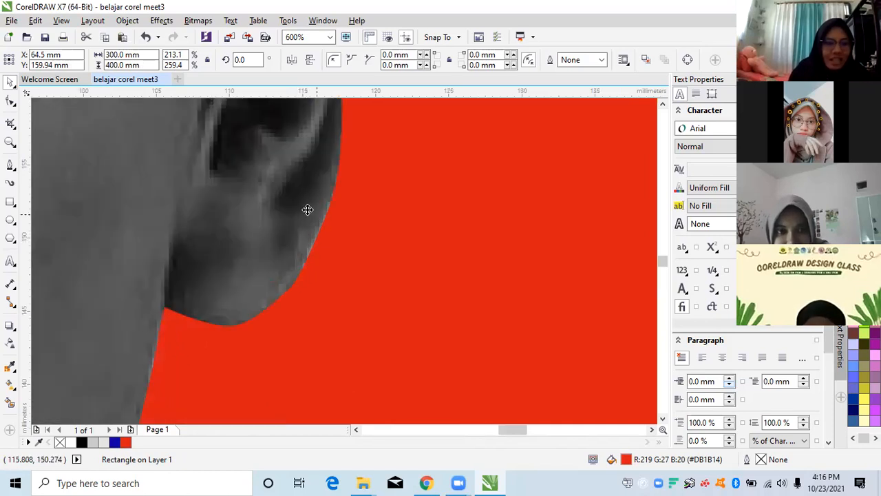
left_click(317, 177)
Step: Draw a curve with the Pen tool just inside the earlobe's outer edge, about 3.2 mm wide and 8.8 mm high
left_click(10, 166)
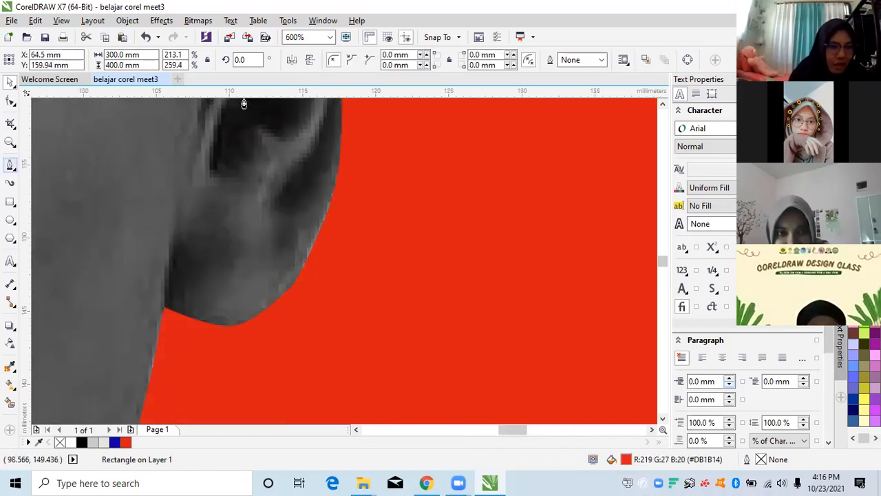
left_click(340, 159)
left_click(321, 214)
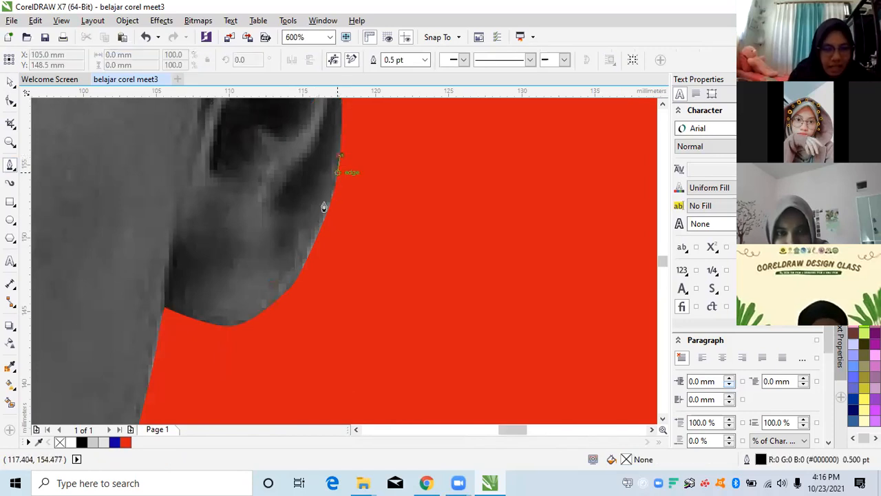
scroll(300, 271, "up", 2)
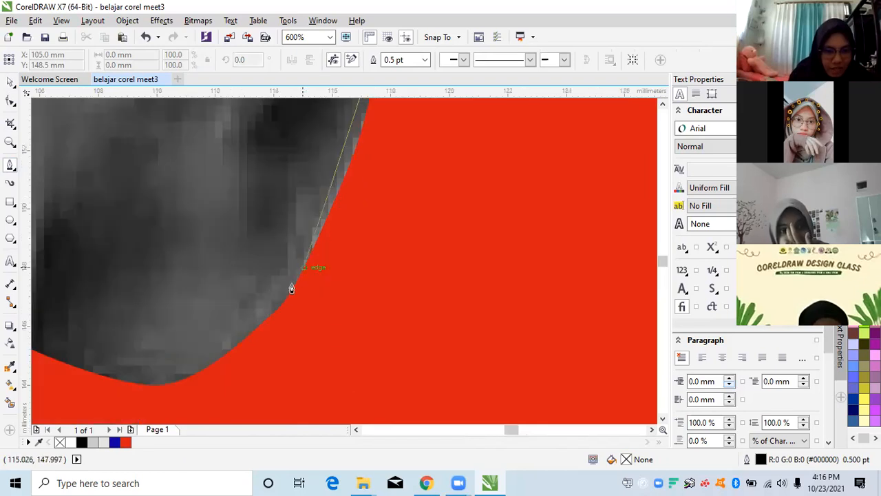
left_click_drag(270, 324, 250, 365)
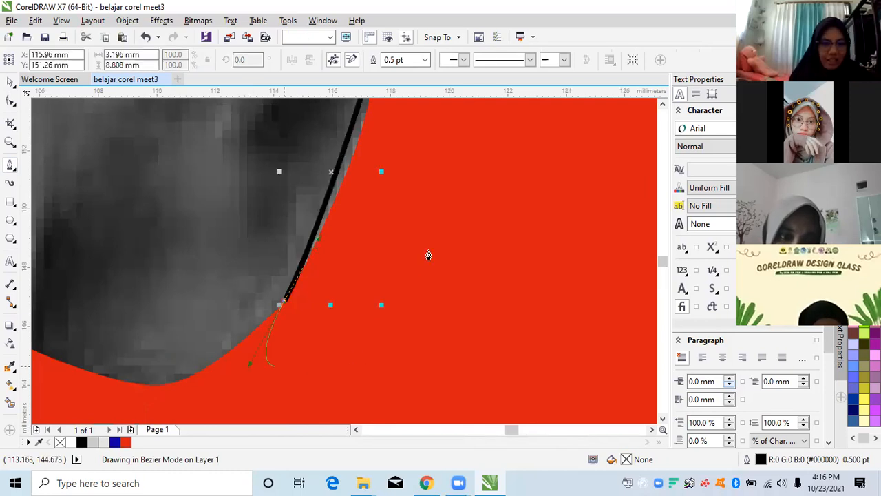
Step: Close the earlobe curve with an arc bulging over the red background, making a shape about 5.6 x 9.2 mm
scroll(430, 253, "down", 2)
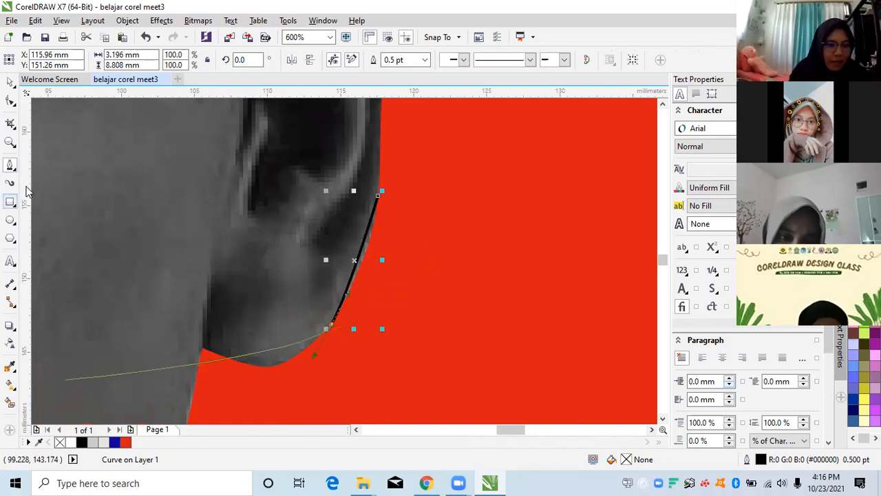
left_click(321, 324)
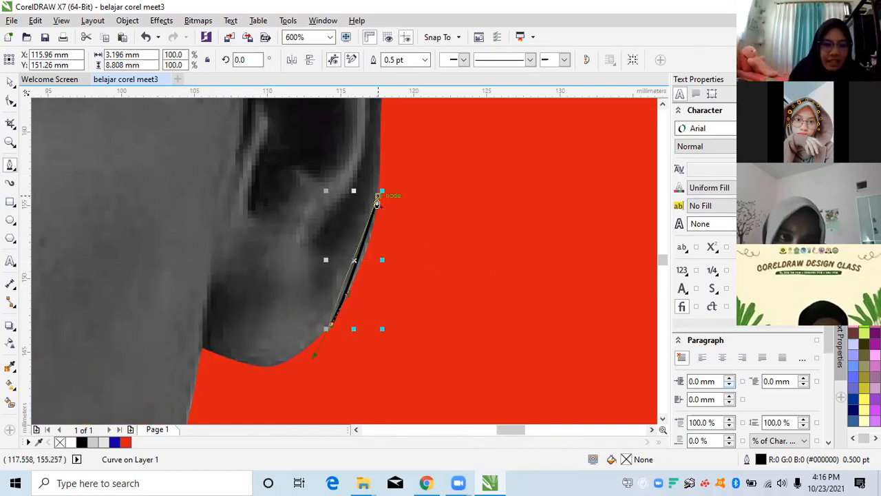
left_click(377, 199)
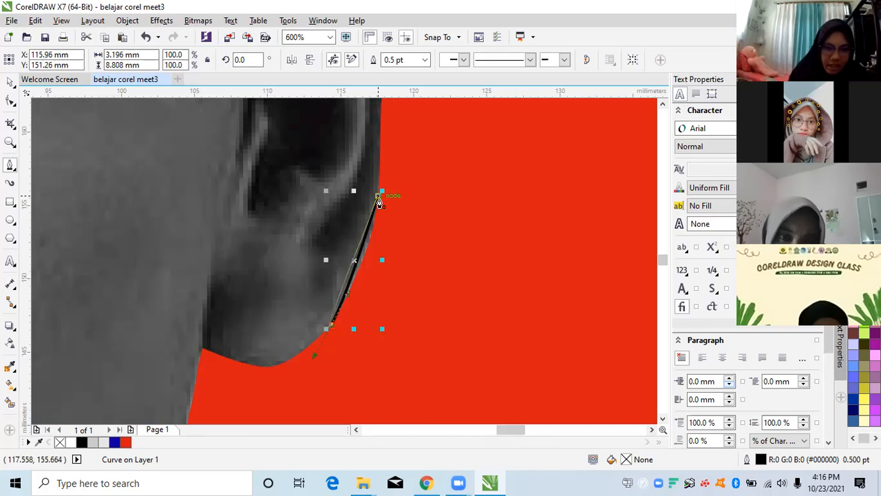
left_click_drag(380, 201, 411, 244)
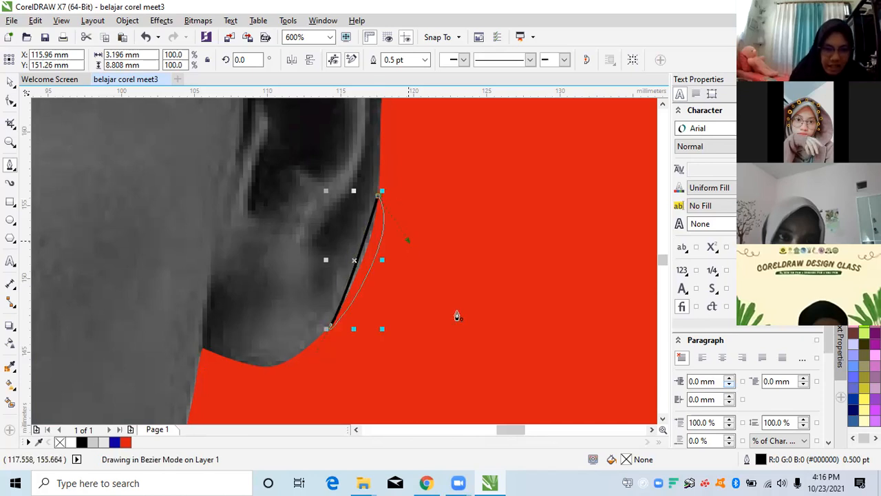
left_click_drag(452, 315, 479, 246)
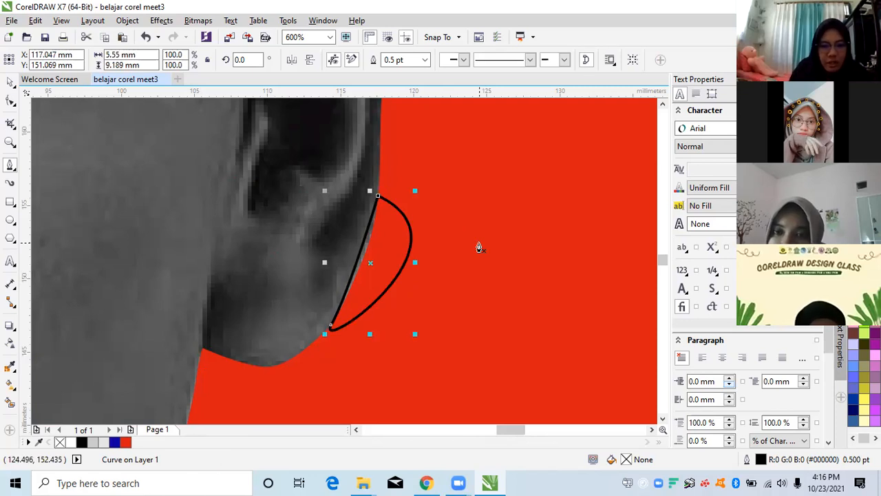
key("space")
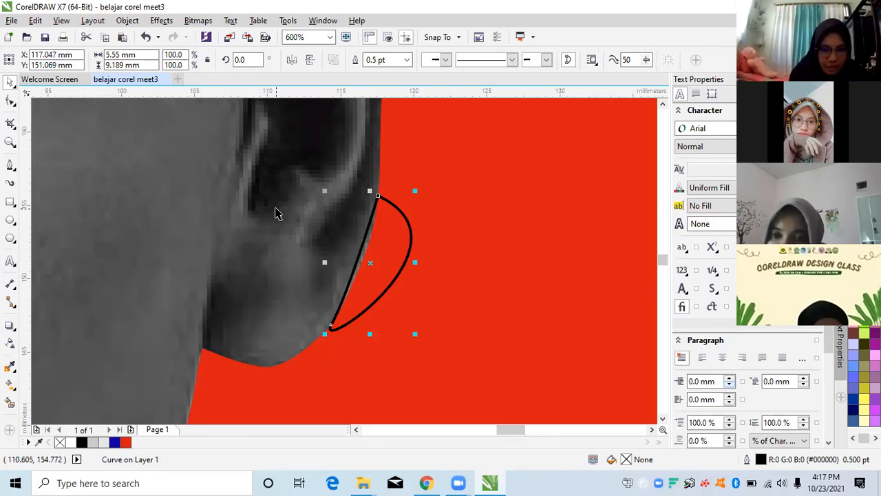
Step: Trim the outer earlobe edge off the portrait cutout with the closed curve and delete the curve
left_click(275, 206, "shift")
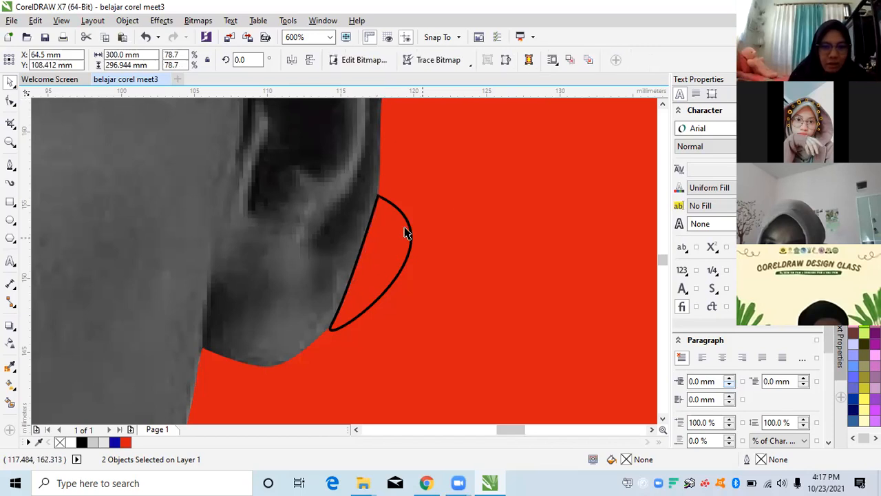
left_click(404, 221)
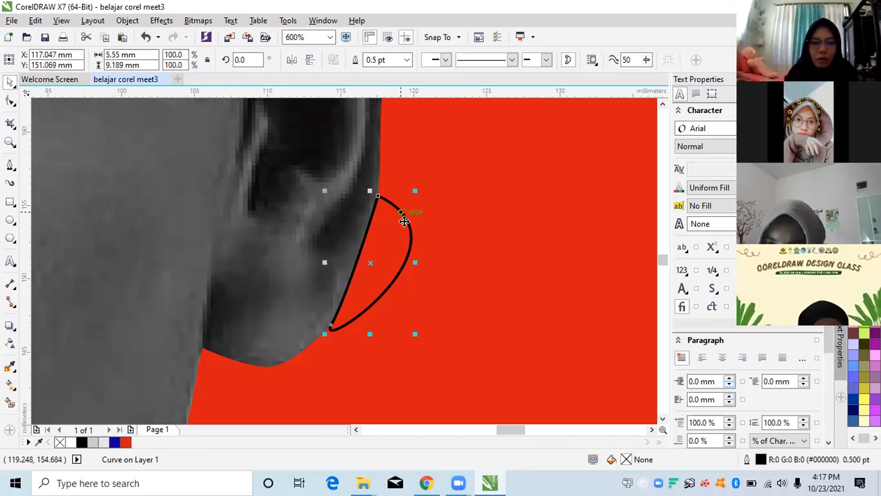
key("Delete")
Step: Inspect the trimmed earlobe, the neck and the shoulder edges of the cutout against the red background
scroll(387, 251, "down", 2)
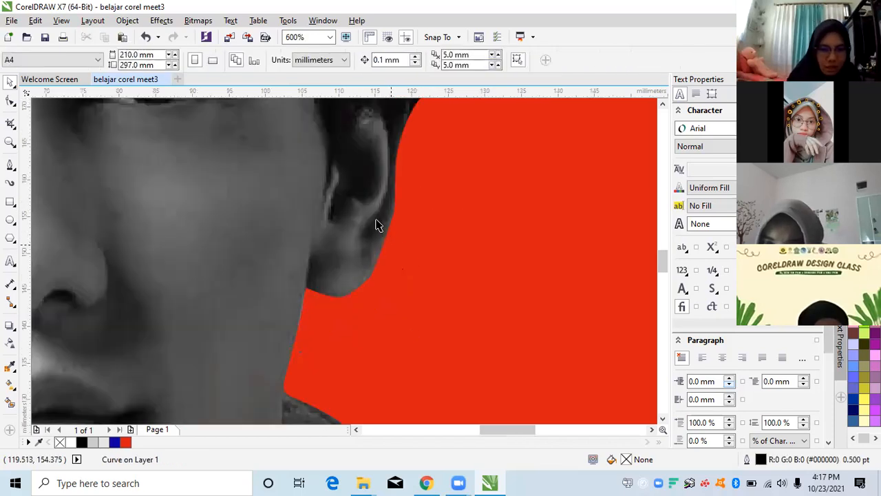
scroll(375, 234, "up", 1)
scroll(368, 246, "up", 1)
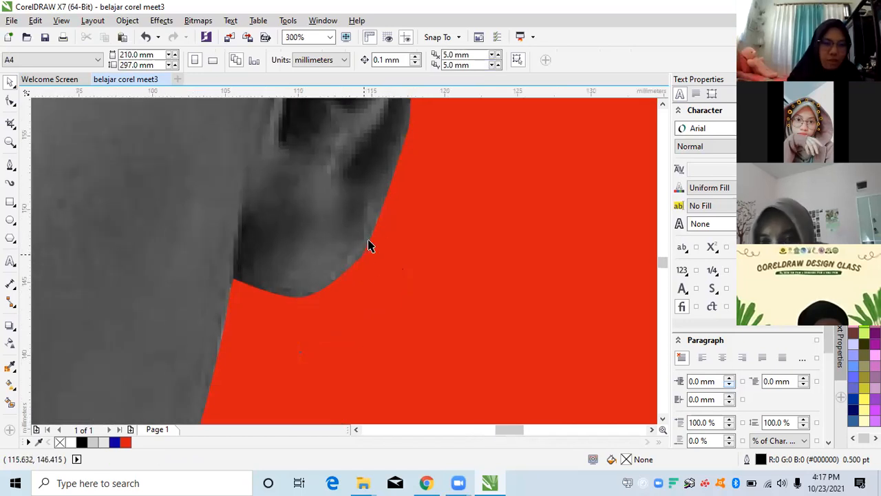
scroll(368, 246, "down", 1)
scroll(362, 285, "down", 2)
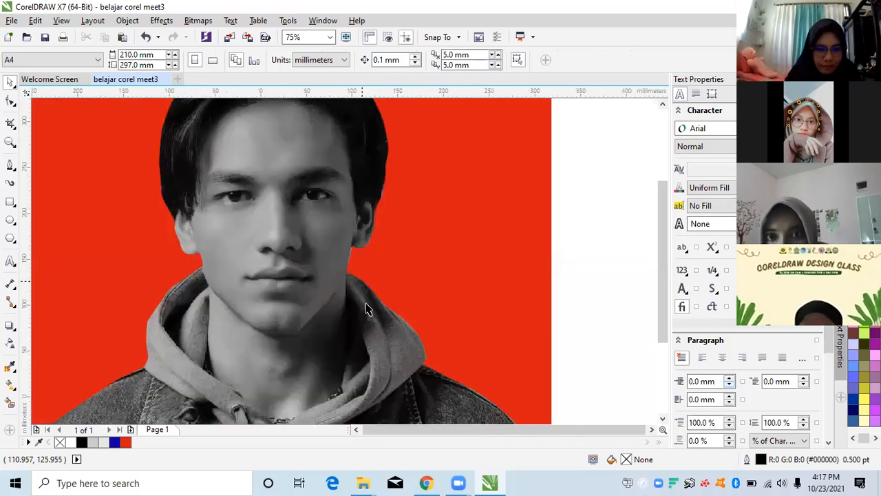
scroll(367, 308, "down", 2)
scroll(236, 356, "up", 1)
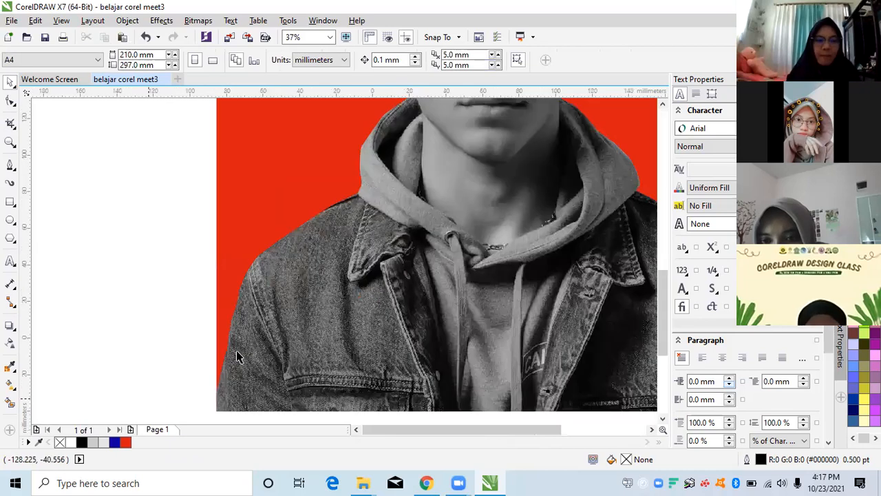
scroll(315, 284, "down", 1)
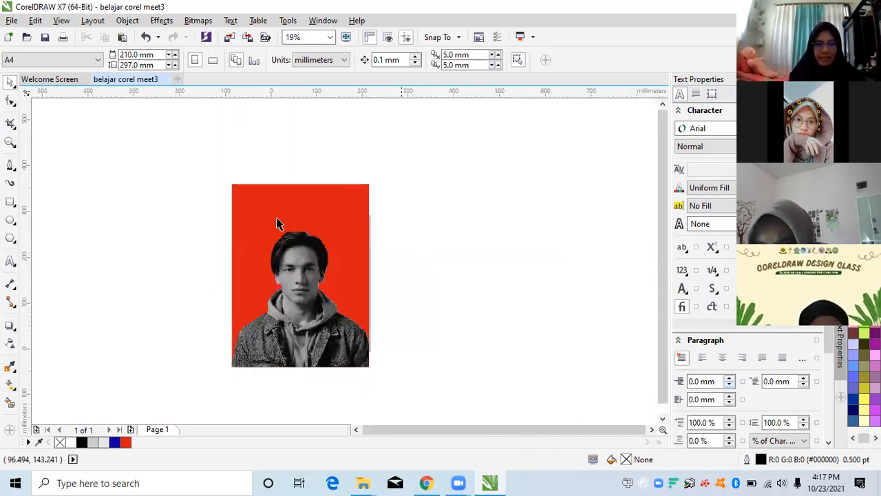
scroll(282, 284, "up", 1)
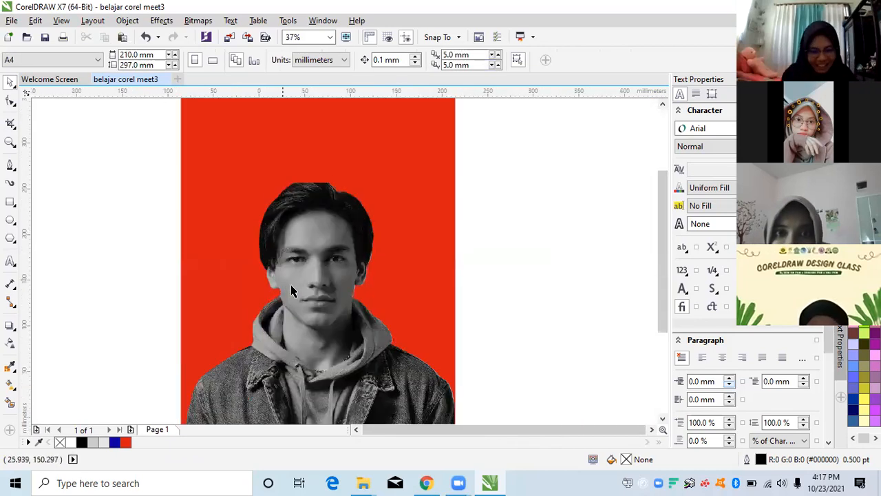
Step: Draw a Pen tool curve just inside the jaw edge directly below the earlobe, about 1.2 mm wide and 5.9 mm high
scroll(386, 311, "up", 1)
scroll(451, 290, "up", 2)
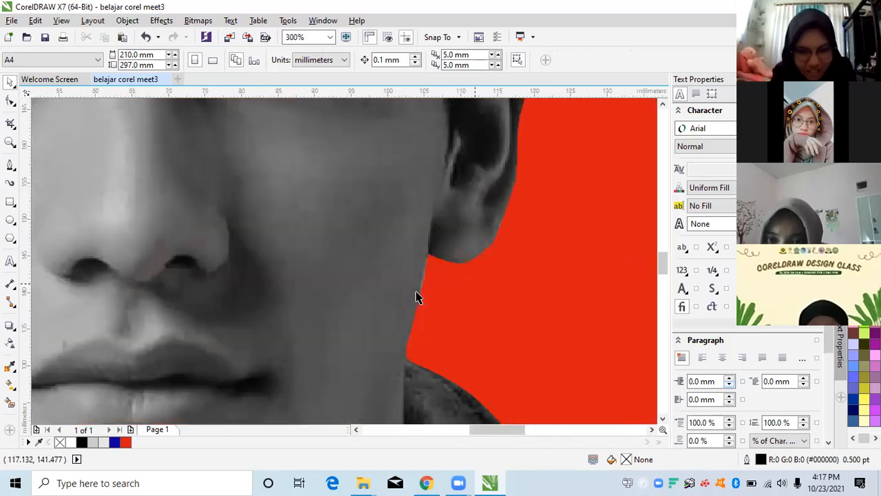
scroll(420, 294, "up", 2)
scroll(413, 286, "up", 1)
scroll(405, 278, "down", 1)
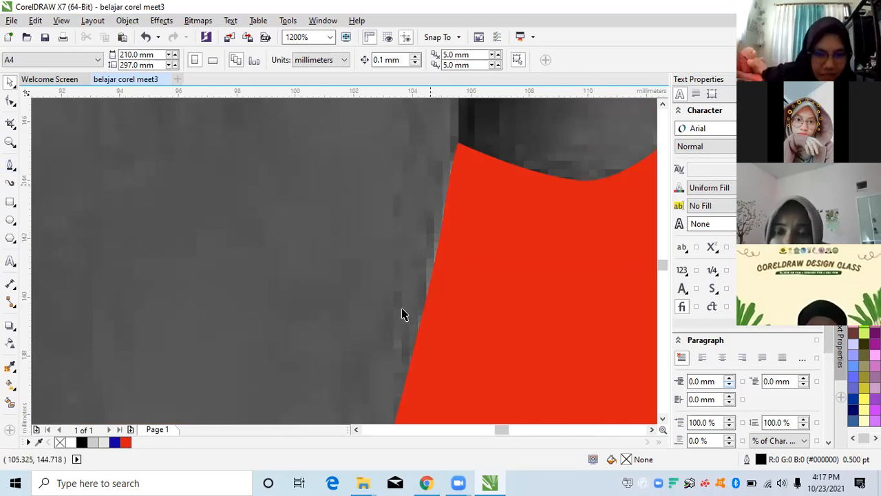
scroll(444, 191, "up", 1)
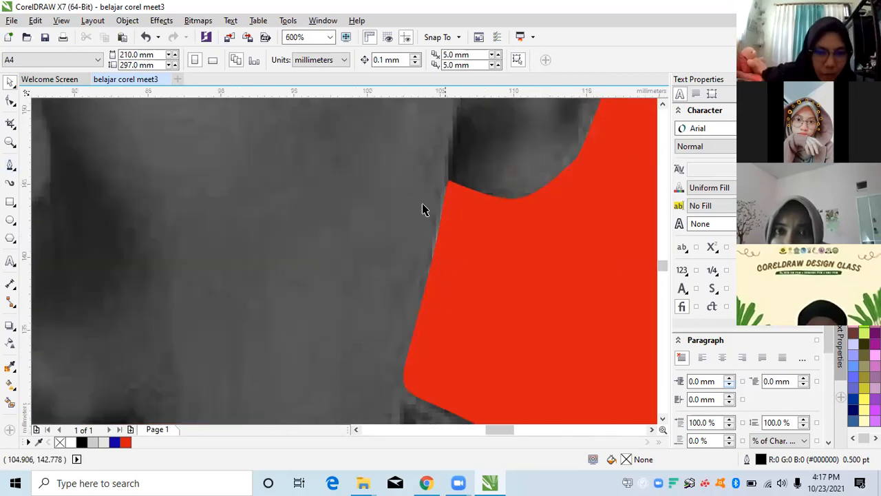
scroll(423, 206, "down", 1)
left_click(411, 354)
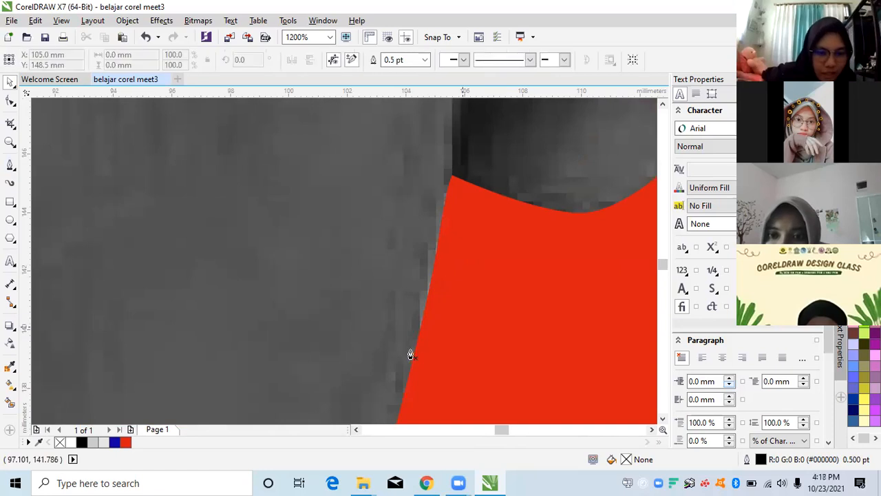
left_click(448, 181)
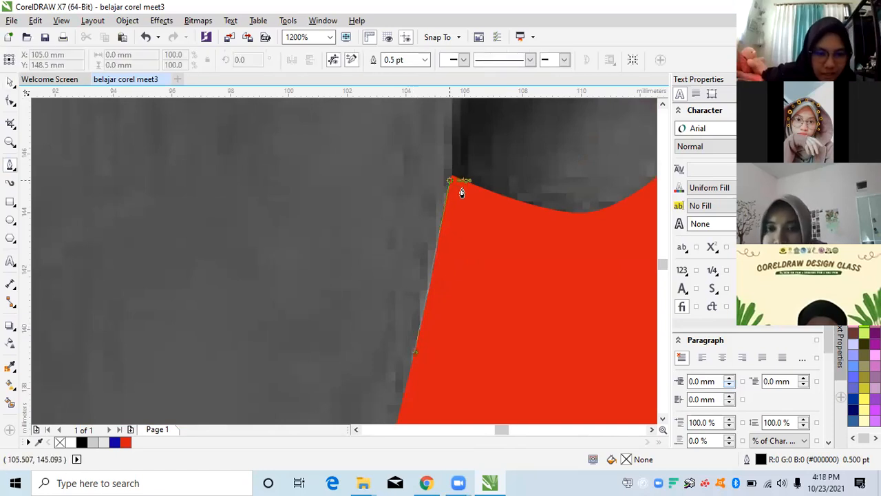
Step: Close the jaw curve with an arc bulging over the red background, making a shape about 3.2 x 5.9 mm
left_click(414, 352)
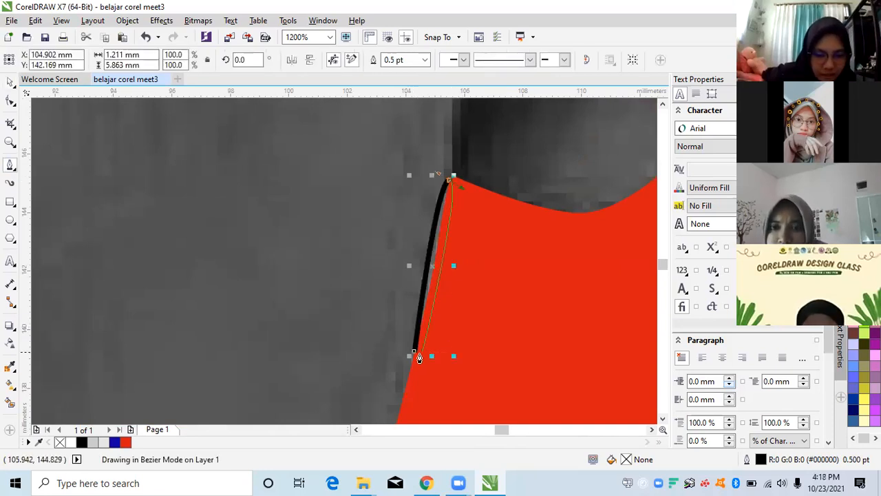
left_click(415, 349)
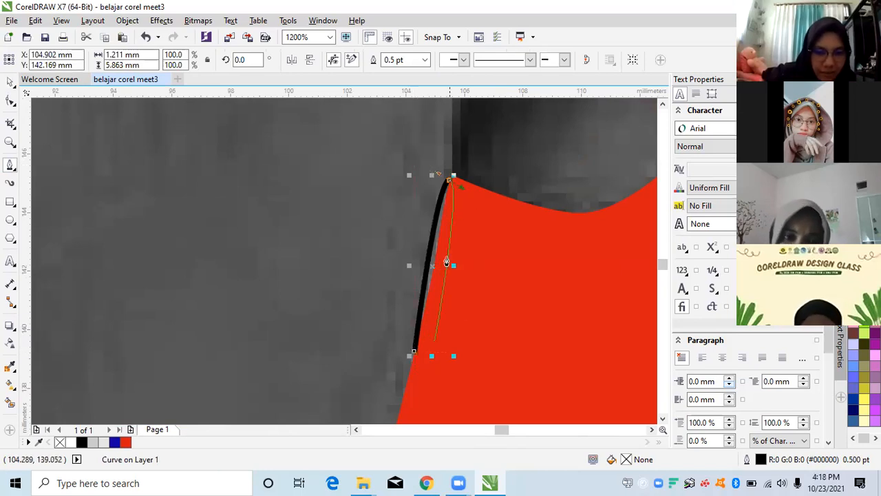
left_click(415, 352)
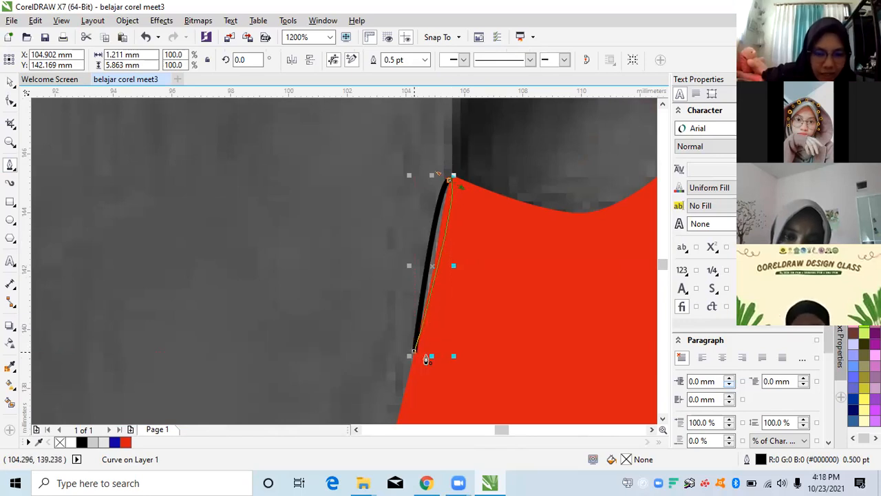
left_click_drag(594, 301, 563, 166)
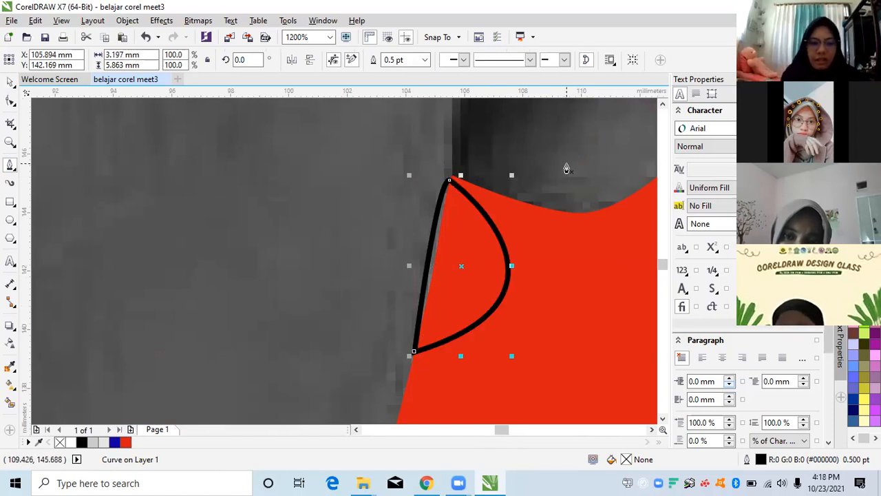
Step: Trim the jaw edge below the earlobe off the portrait with the closed shape and delete the shape
key("space")
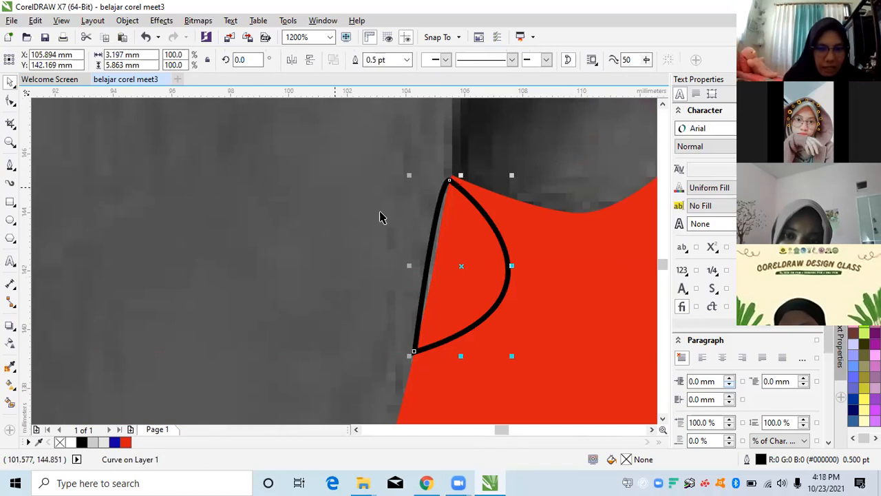
left_click(488, 256, "shift")
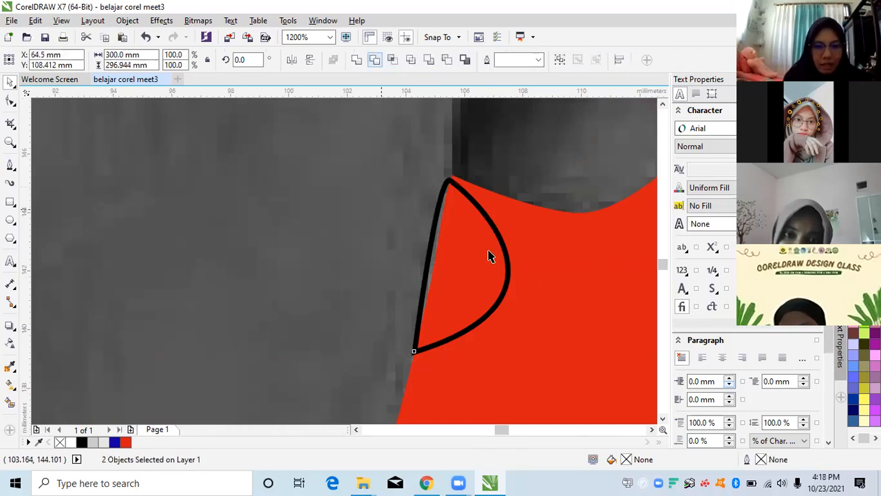
key("Delete")
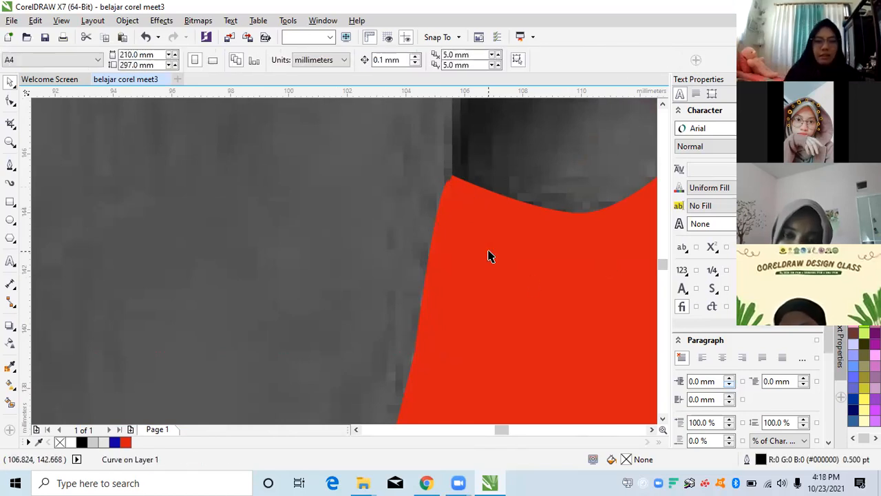
Step: Review the whole passport photo, checking the portrait cutout together with its red background
scroll(487, 287, "down", 4)
scroll(487, 288, "down", 4)
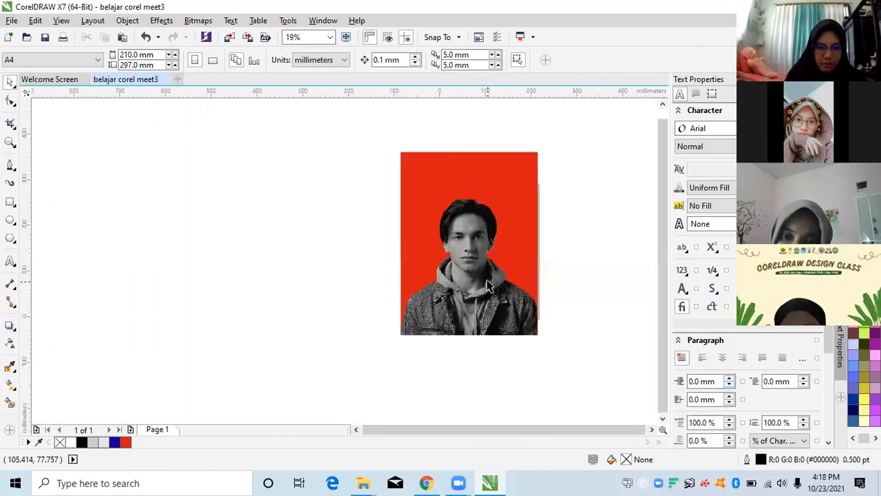
scroll(487, 288, "up", 2)
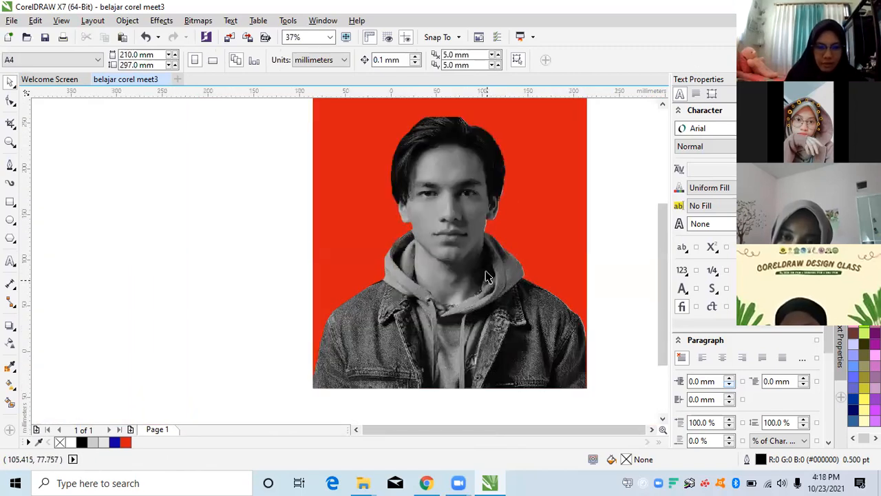
scroll(486, 276, "up", 1)
scroll(486, 276, "down", 3)
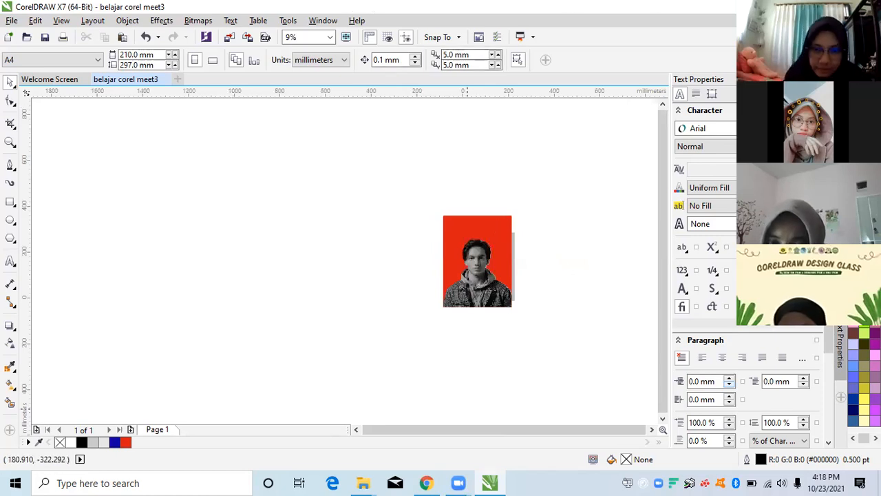
left_click_drag(530, 192, 413, 355)
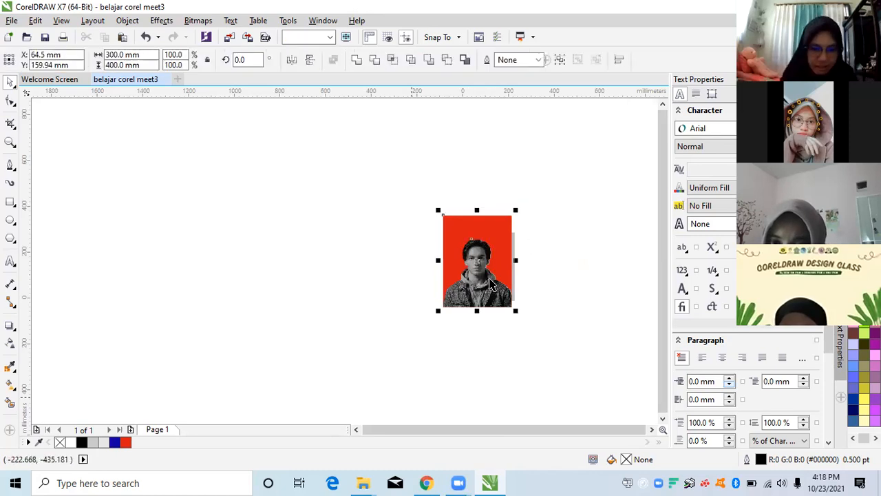
scroll(503, 266, "up", 1)
left_click(534, 186)
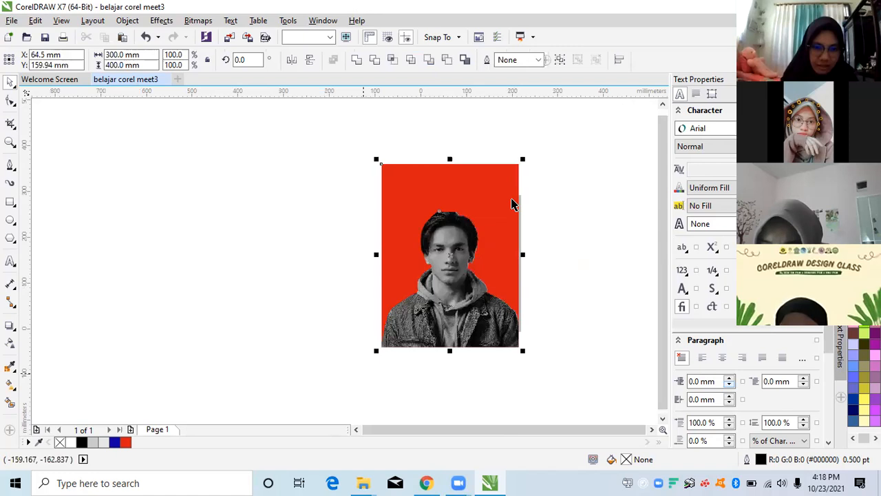
key("ctrl+v")
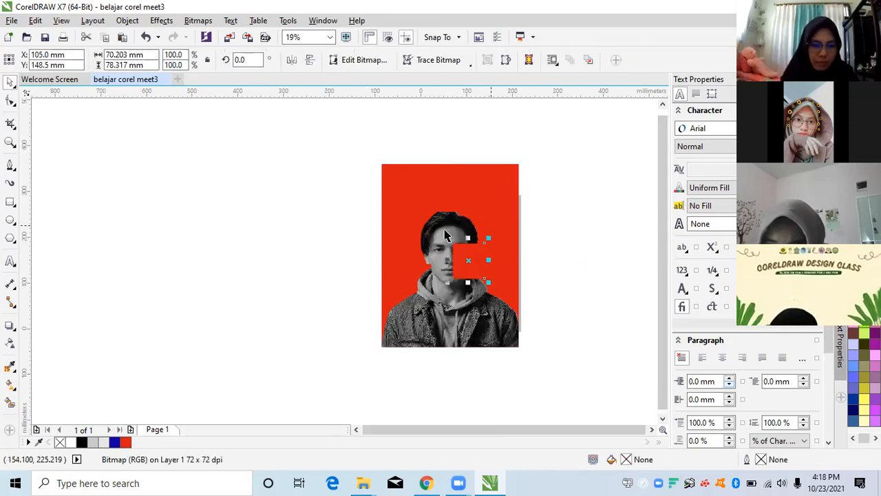
key("Delete")
left_click(473, 190)
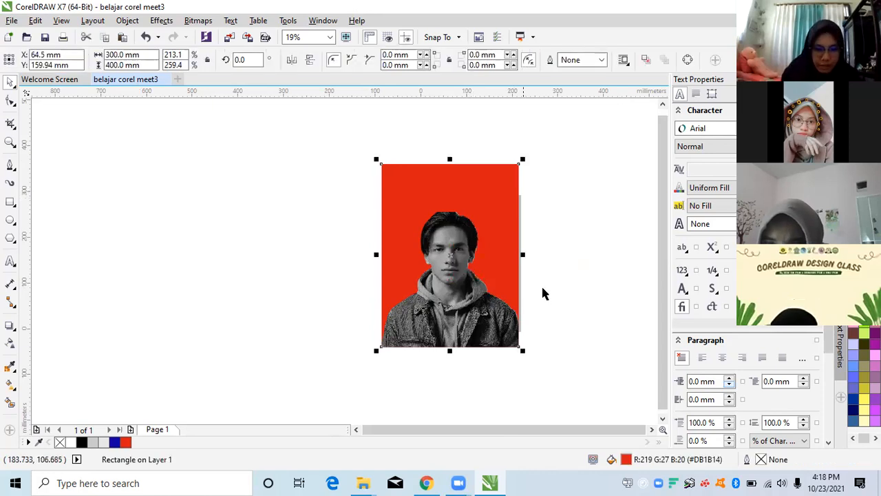
left_click(523, 157)
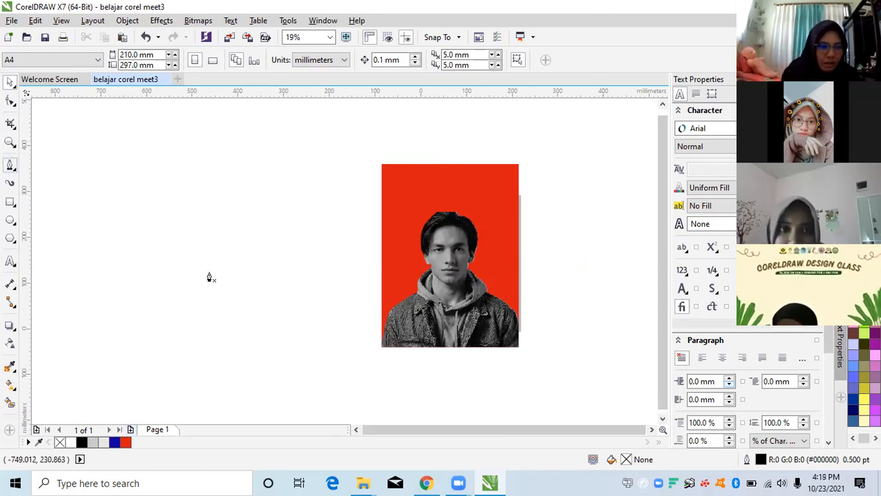
Step: Draw a winding practice curve with the Pen tool on the empty area beside the photo, about 186 x 204 mm
left_click(221, 334)
scroll(239, 318, "up", 2)
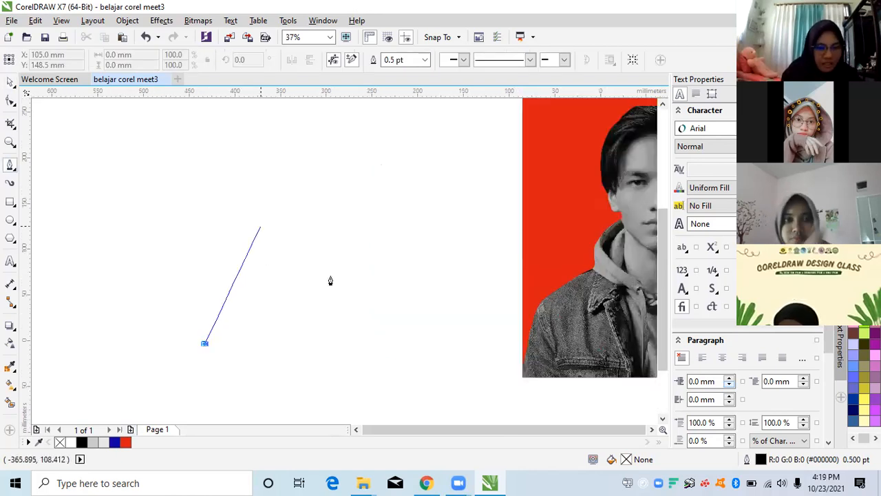
left_click_drag(261, 257, 305, 233)
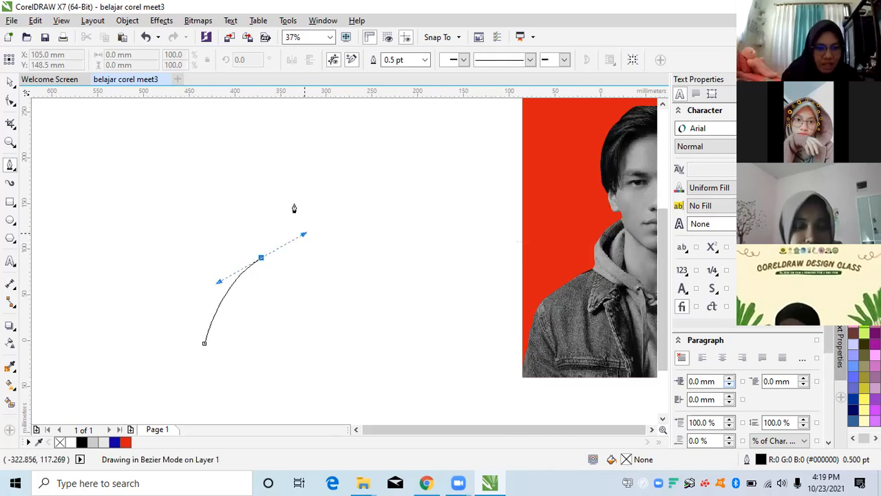
left_click_drag(292, 194, 262, 177)
left_click_drag(328, 161, 360, 180)
left_click_drag(289, 345, 242, 355)
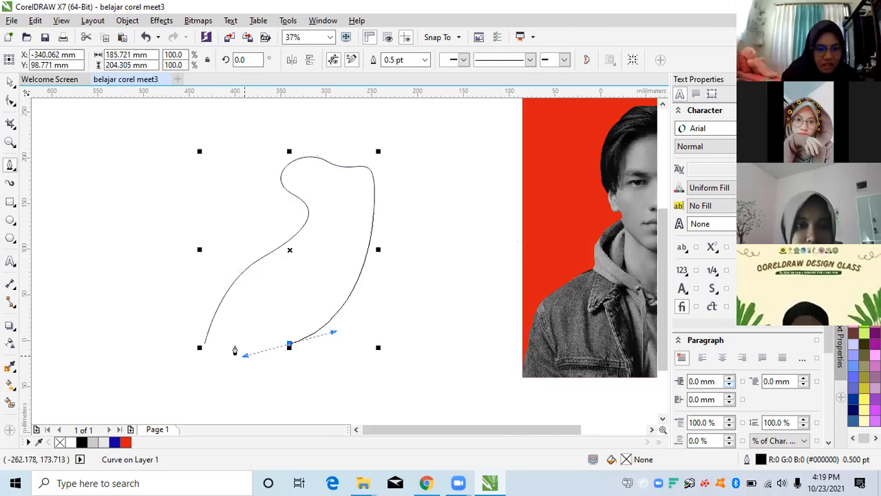
Step: Extend the practice curve with more winding segments to about 289 x 265 mm and delete it
left_click_drag(306, 390, 474, 362)
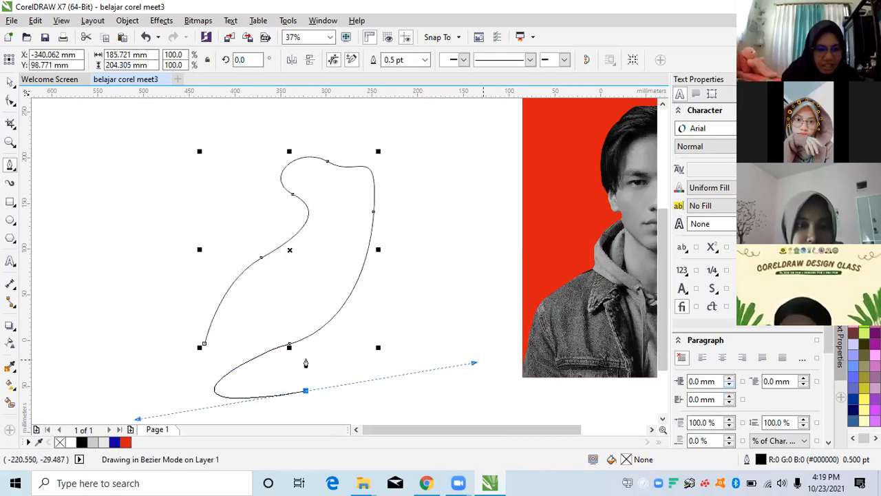
left_click_drag(356, 361, 348, 363)
left_click_drag(415, 356, 438, 399)
left_click_drag(466, 310, 388, 288)
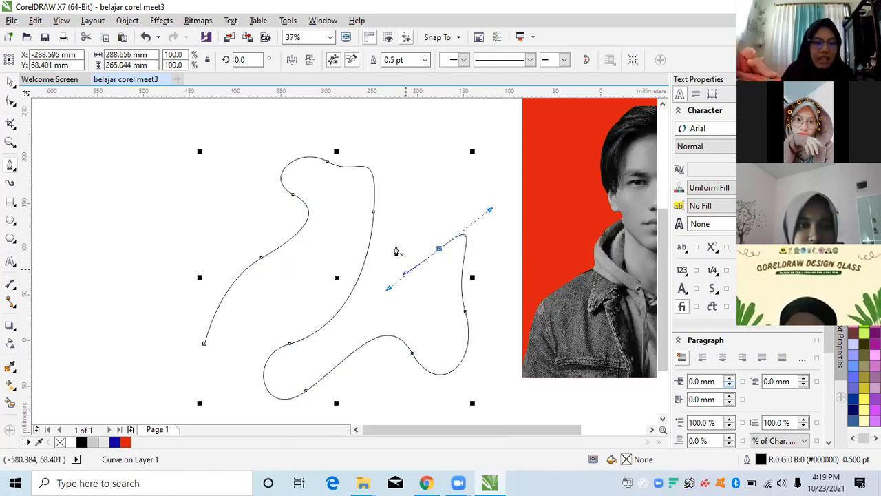
key("Delete")
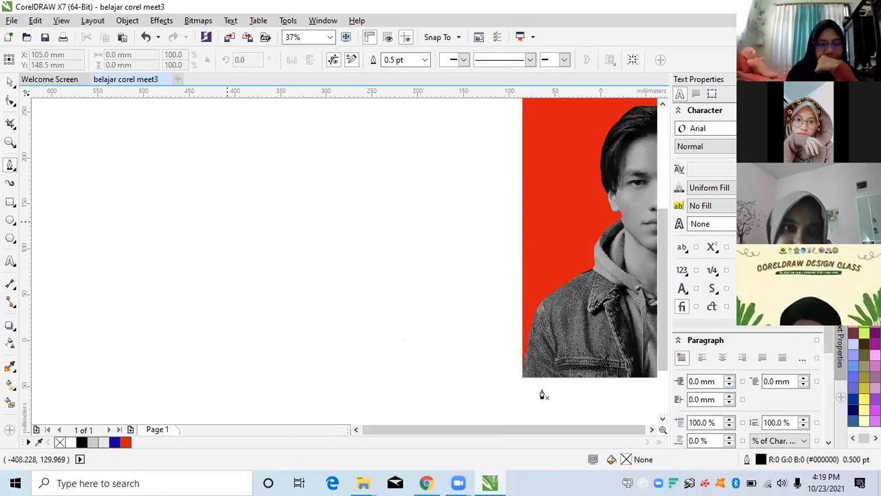
Step: Switch to the Chrome browser
left_click(428, 483)
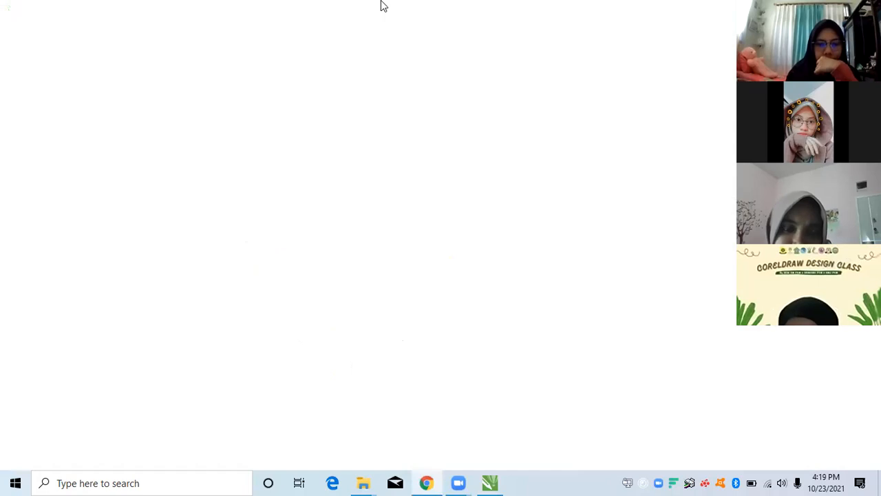
Step: Search Google for "logo twitter"
key("ctrl+l")
type("l")
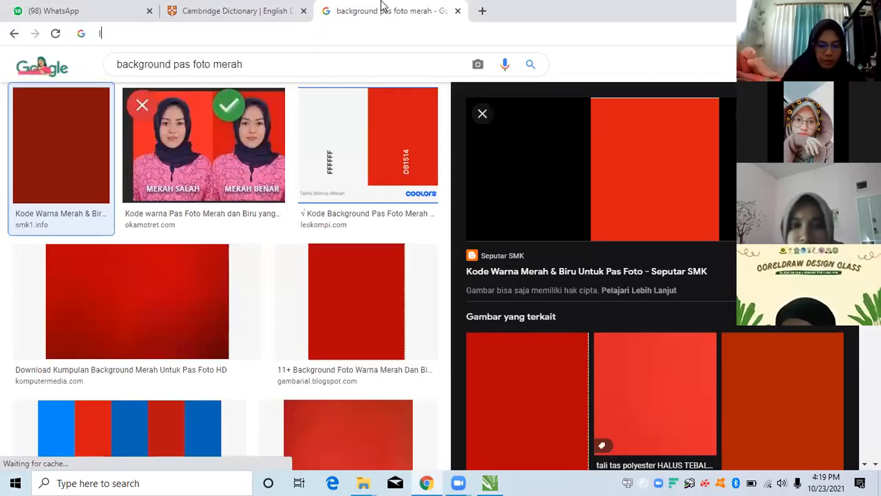
type("ogo twi")
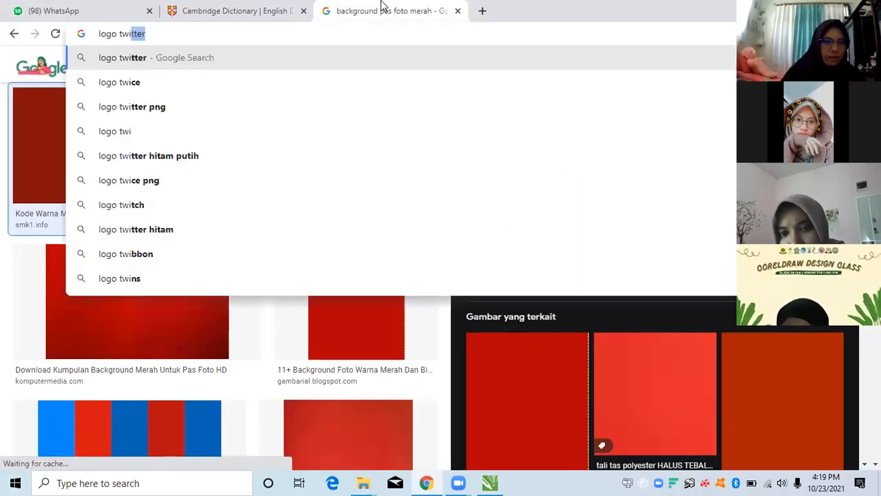
key("Return")
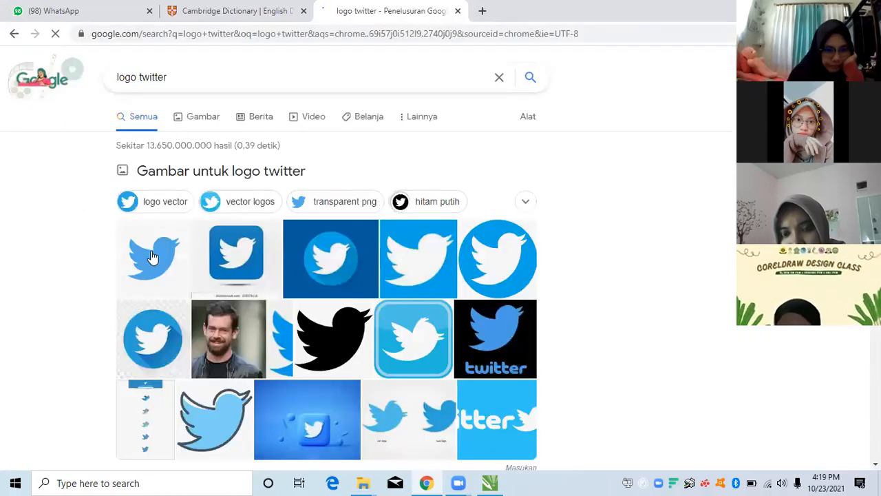
Step: Browse the Twitter logo image results and preview the seeklogo picture of the bird on a rounded square
left_click(375, 239)
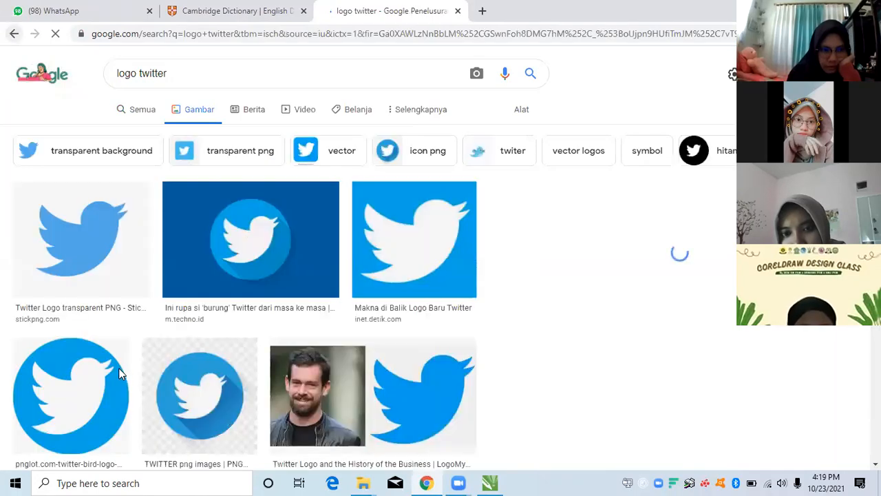
key("alt+Left")
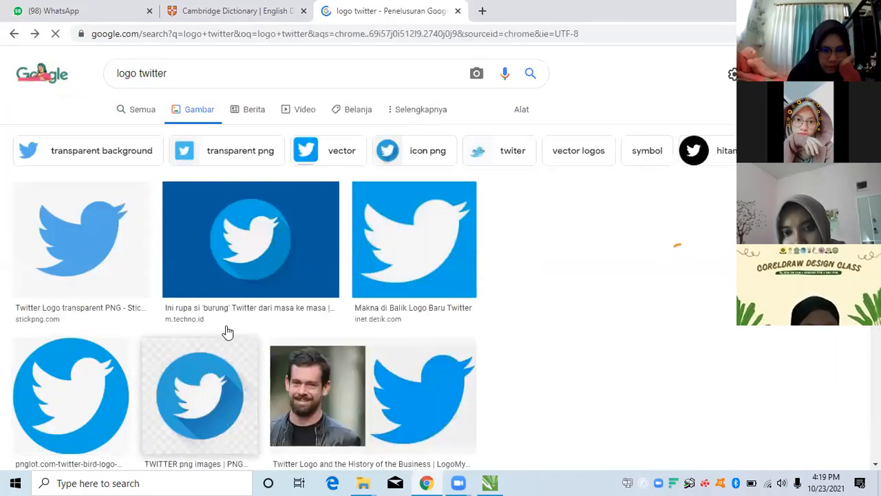
left_click(251, 295)
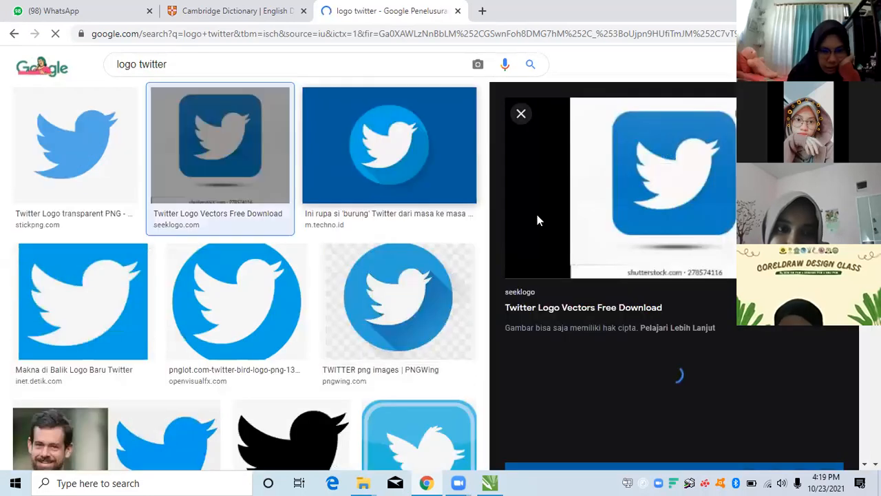
scroll(535, 211, "down", 3)
right_click(631, 400)
left_click(600, 303)
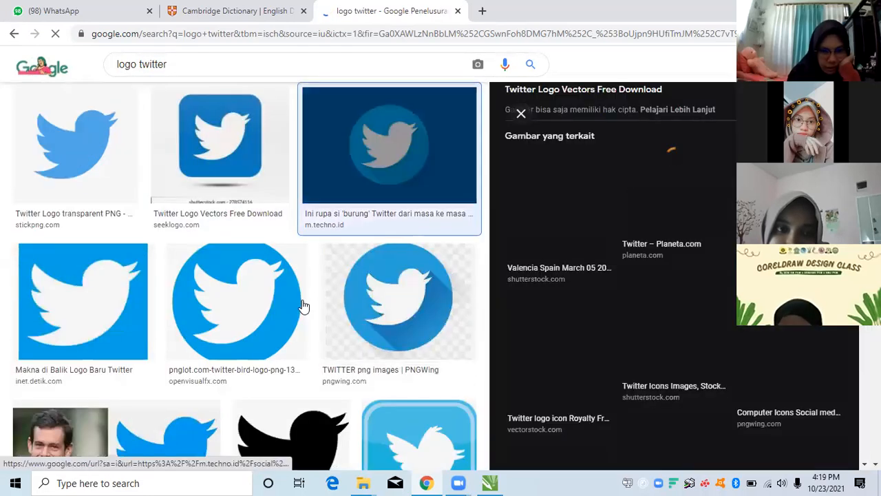
Step: Copy the m.techno.id picture of the white bird in a circle into the CorelDRAW document and place it beside the passport photo
left_click(378, 144)
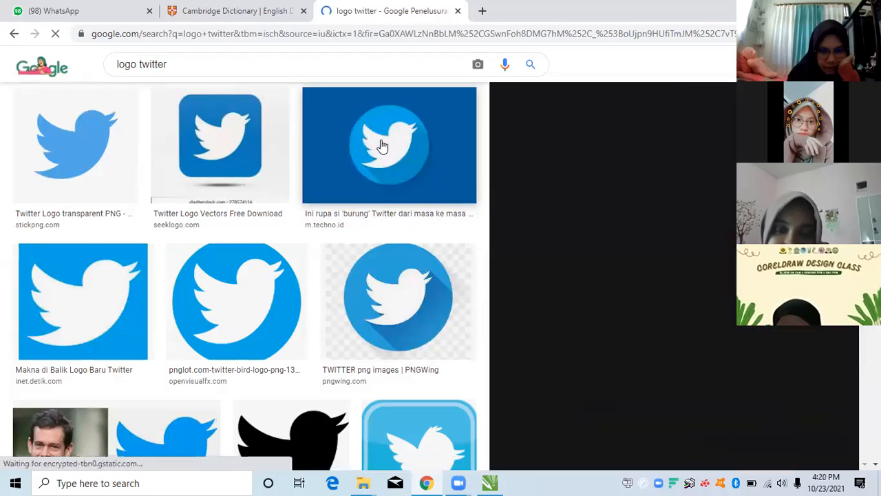
right_click(614, 194)
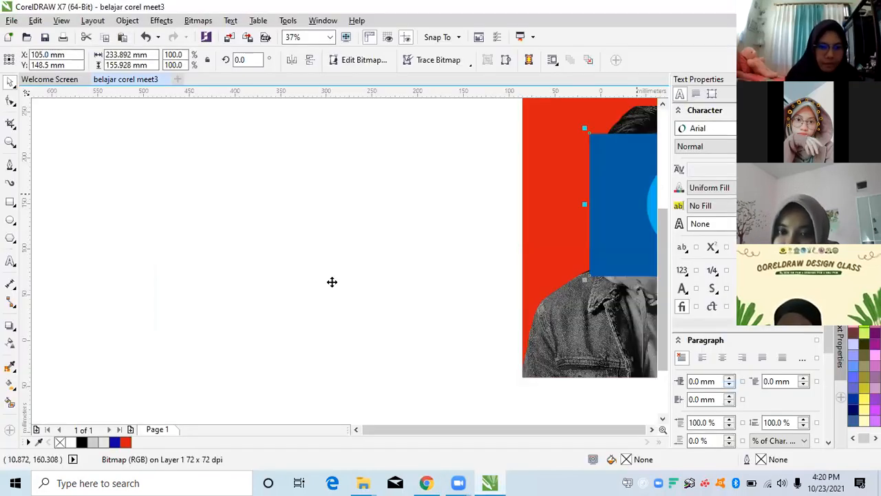
left_click_drag(333, 282, 343, 295)
Step: Try to start a Pen tool outline at the tip of the Twitter bird's lowest feather and undo it
scroll(343, 294, "up", 2)
left_click(10, 179)
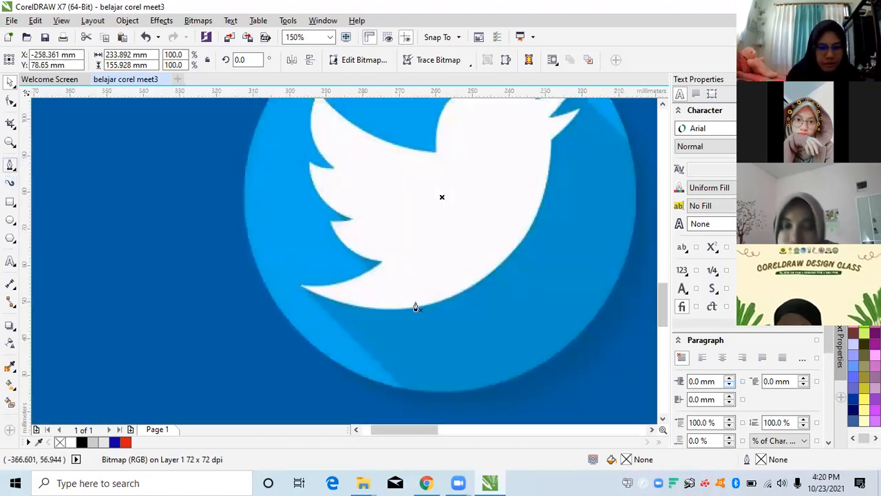
left_click(303, 289)
left_click(344, 289)
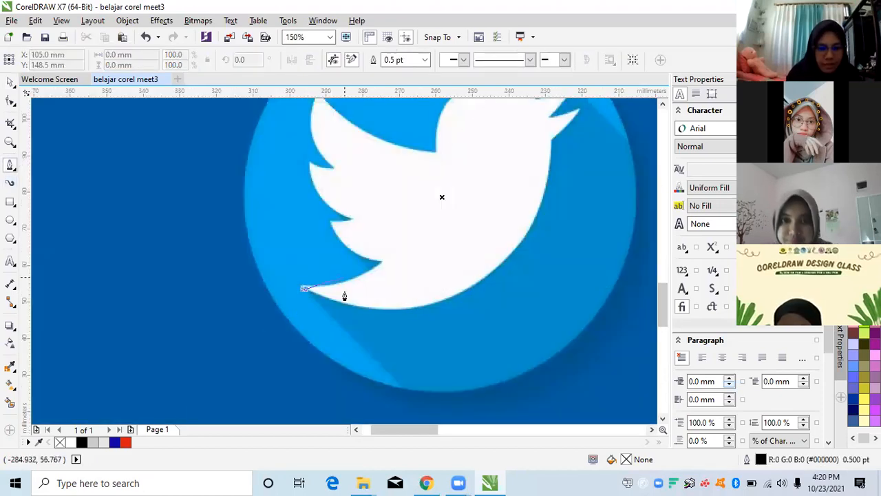
scroll(344, 296, "up", 2)
left_click(422, 246)
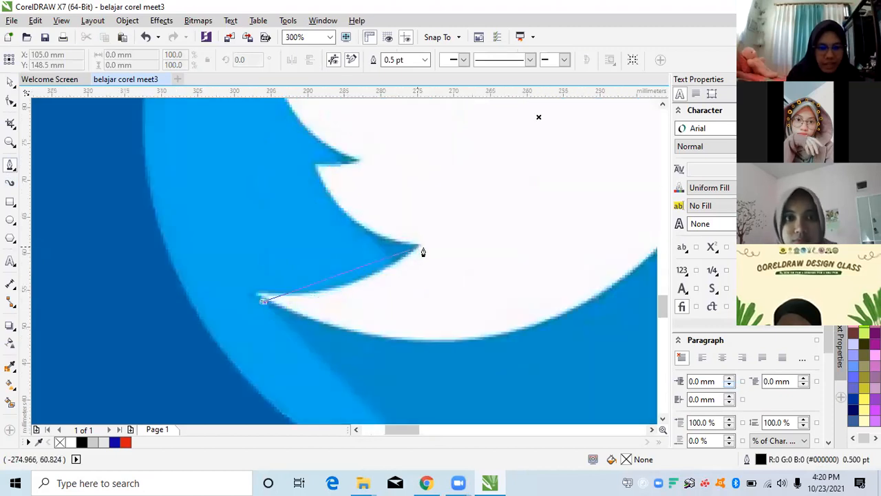
left_click(223, 249)
key("ctrl+z")
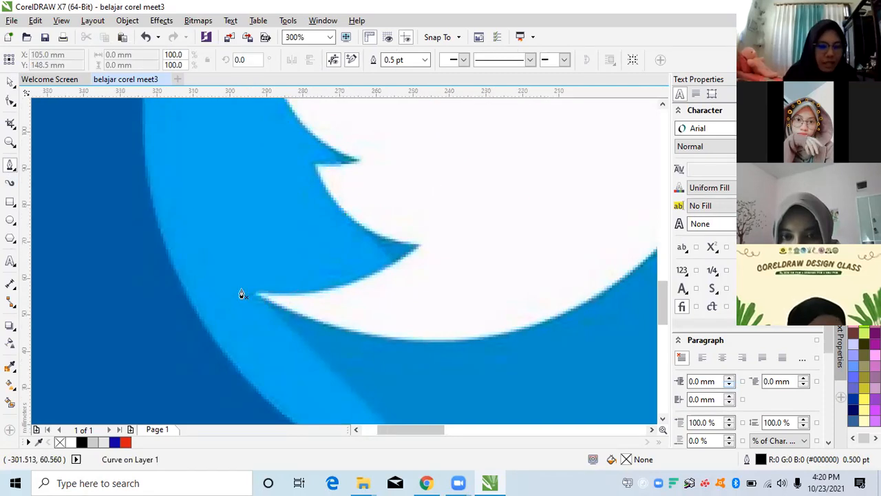
Step: Start a new Pen tool outline at the tip of the Twitter bird's lowest feather
scroll(307, 269, "down", 1)
scroll(524, 183, "up", 1)
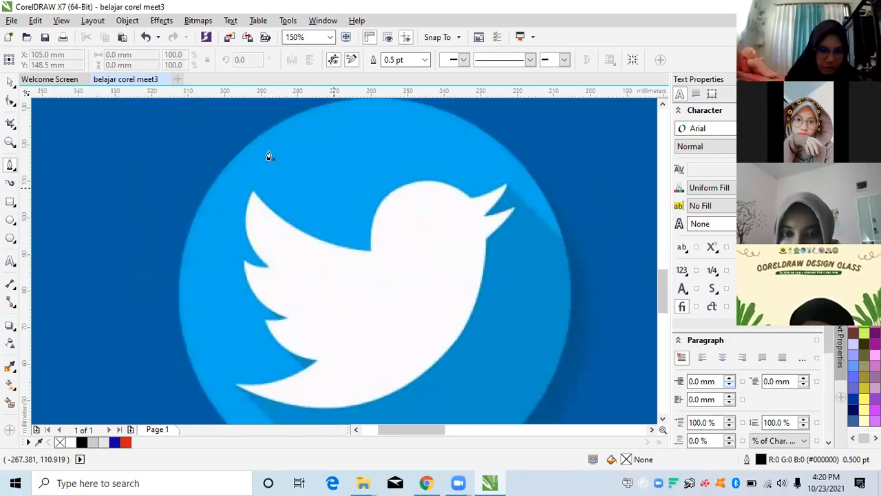
scroll(279, 264, "up", 3)
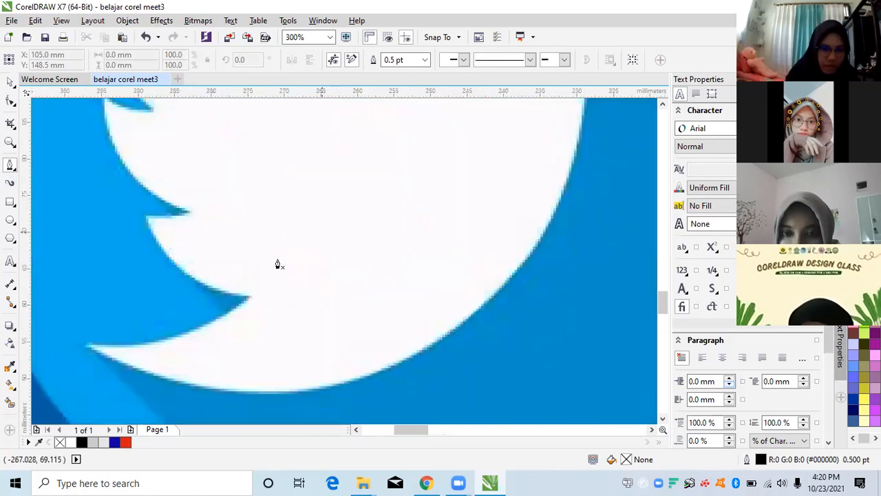
left_click_drag(84, 338, 229, 221)
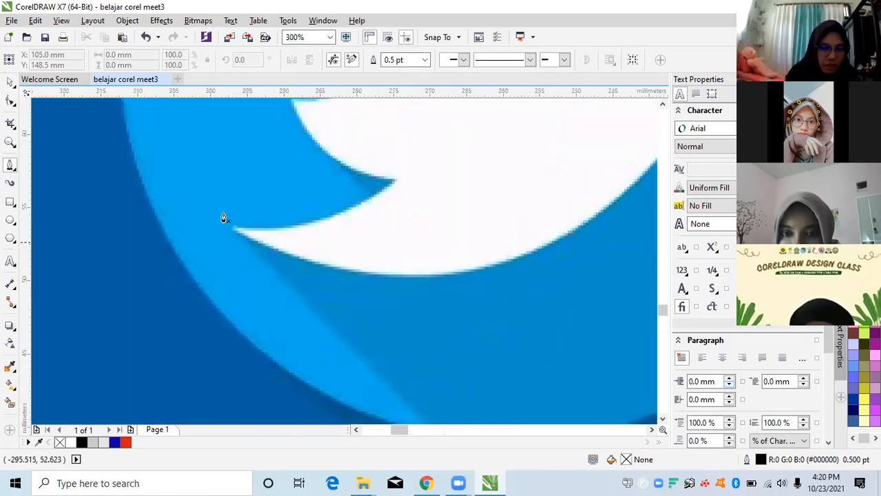
scroll(223, 217, "up", 2)
left_click(223, 213)
left_click_drag(471, 170, 537, 130)
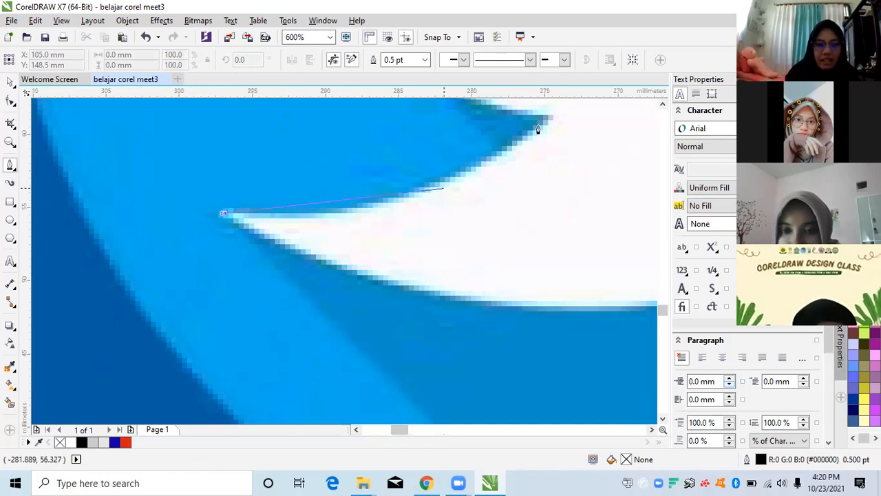
left_click(486, 293)
scroll(523, 212, "down", 2)
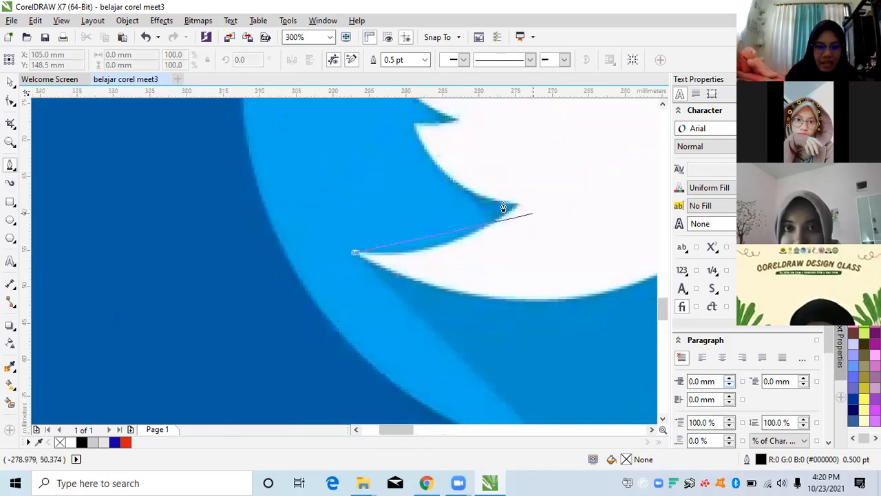
scroll(508, 201, "up", 2)
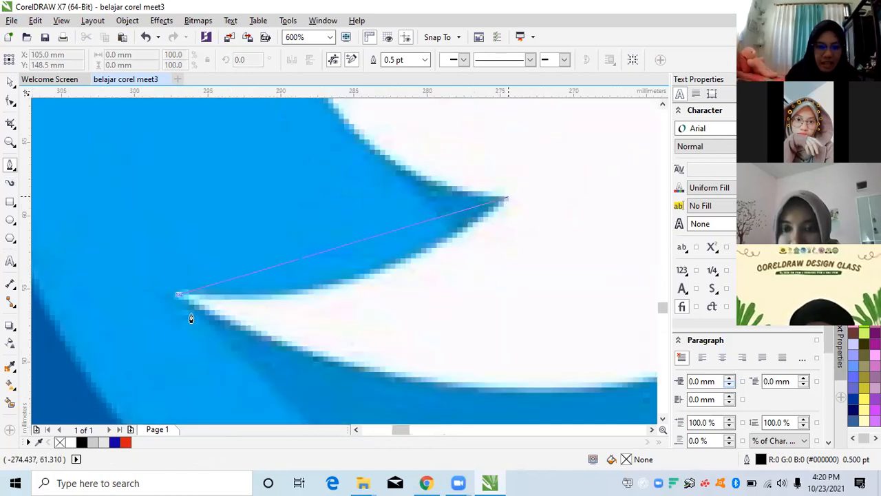
Step: Curve the Pen segment along the lowest feather's upper edge to the first notch, about 23 x 7 mm
left_click(507, 201)
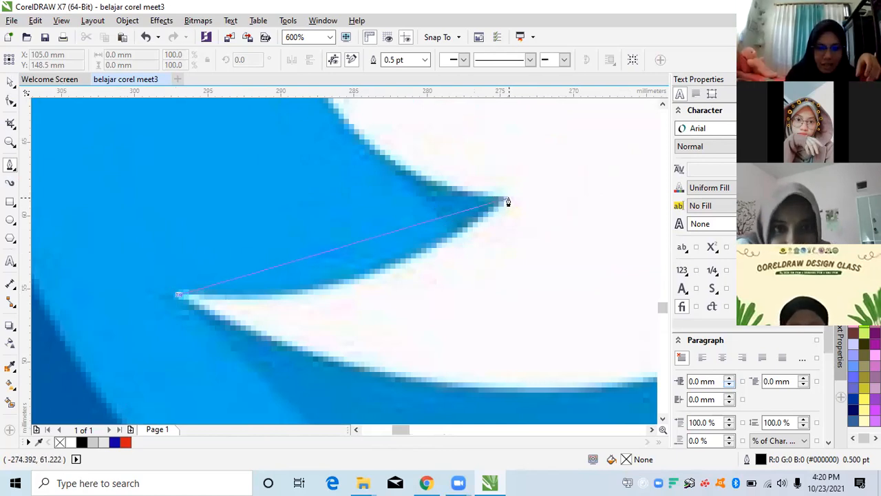
left_click_drag(508, 200, 473, 252)
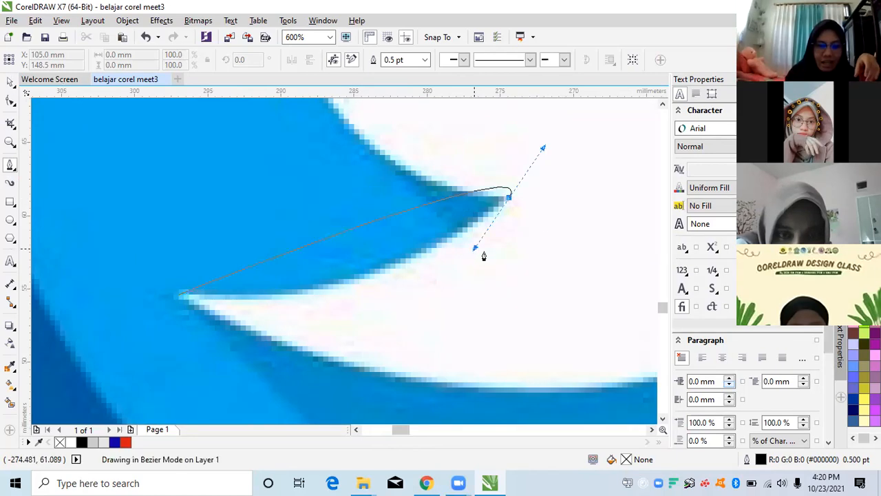
left_click_drag(552, 233, 550, 176)
key("ctrl+z")
left_click_drag(412, 338, 496, 221)
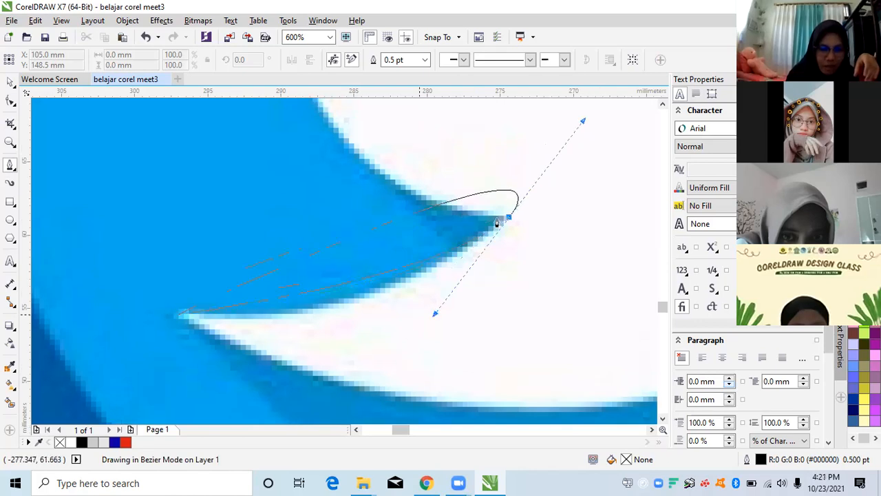
left_click_drag(539, 146, 618, 118)
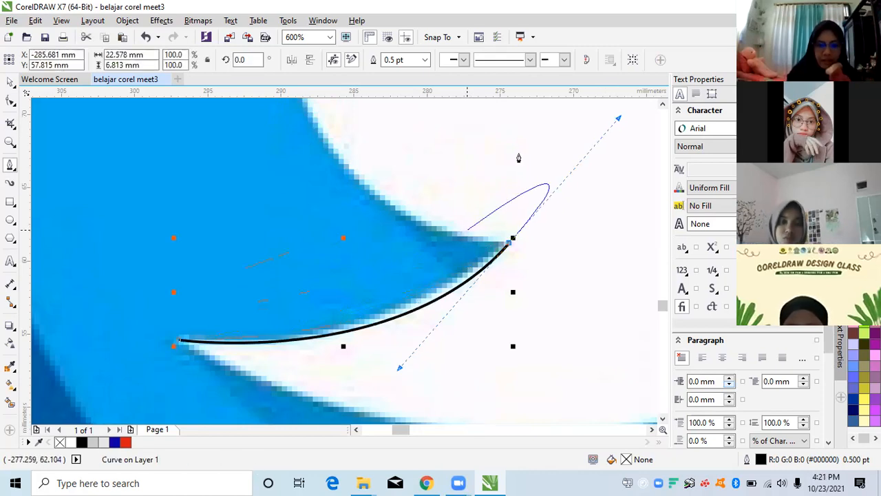
Step: Try to continue the Pen outline from the notch along the next feather and undo the stray curve
scroll(547, 191, "up", 2)
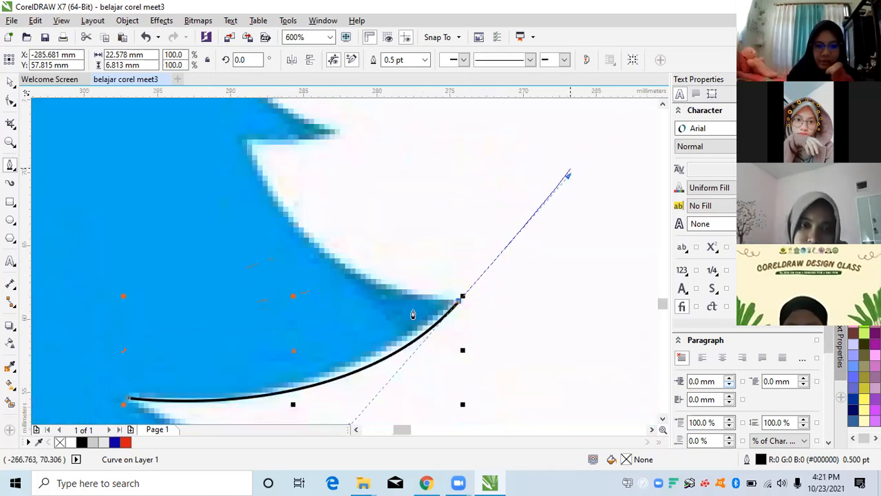
left_click(460, 303)
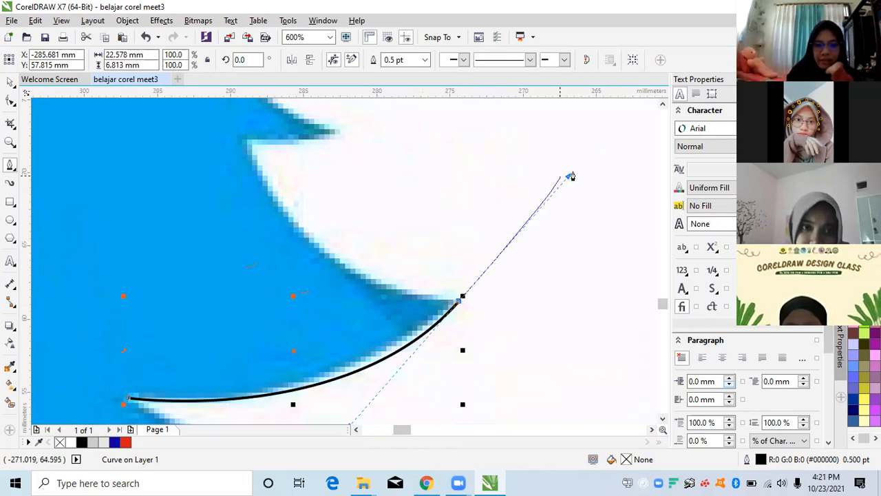
left_click(249, 154)
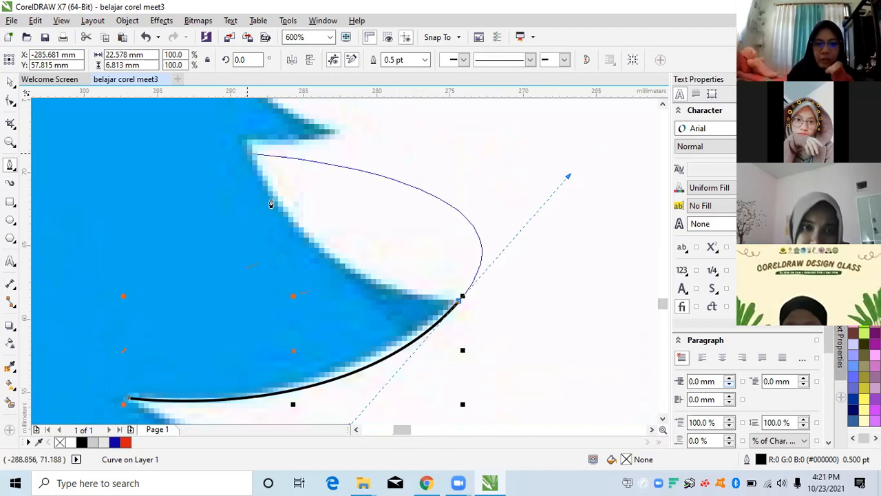
left_click(459, 306)
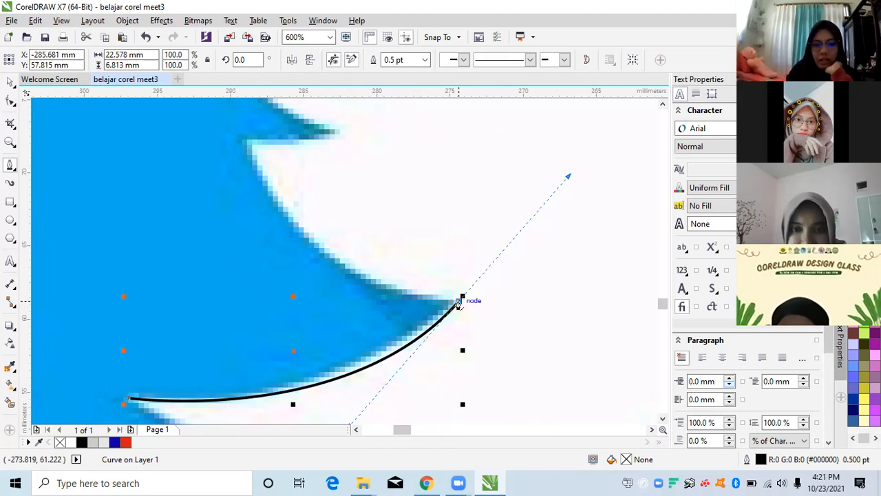
key("Escape")
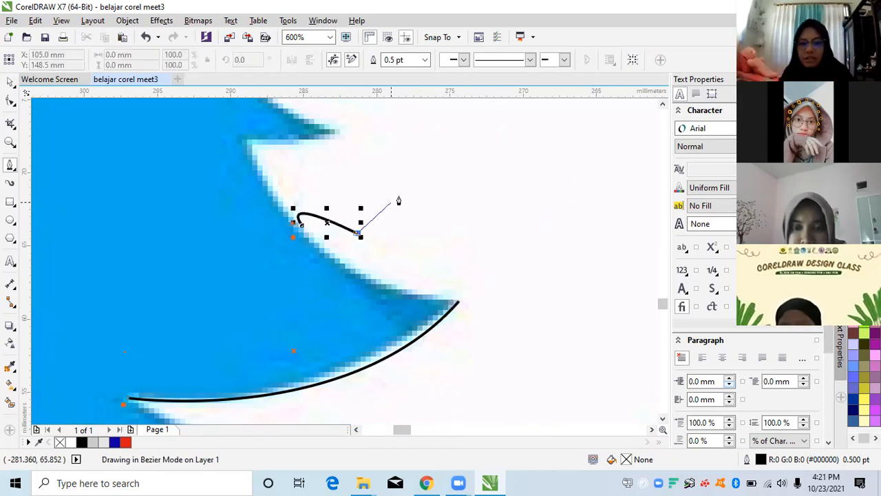
key("ctrl+z")
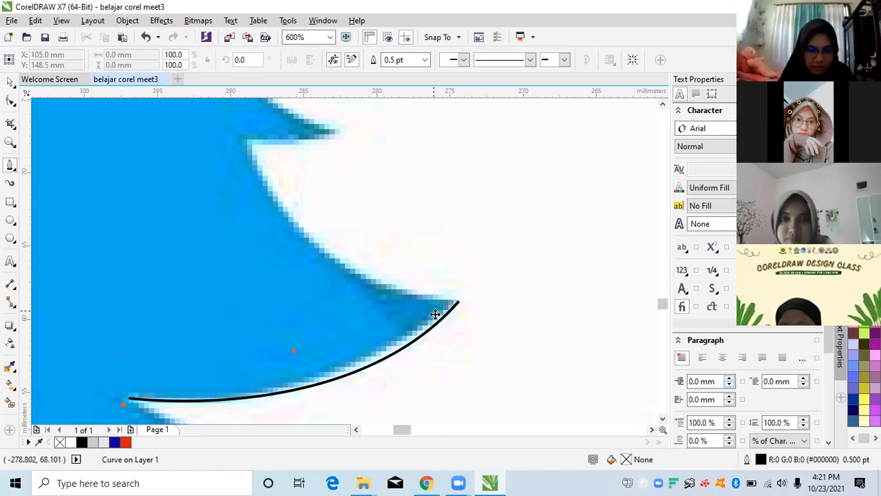
Step: Delete the curve traced along the lowest feather
left_click(12, 179)
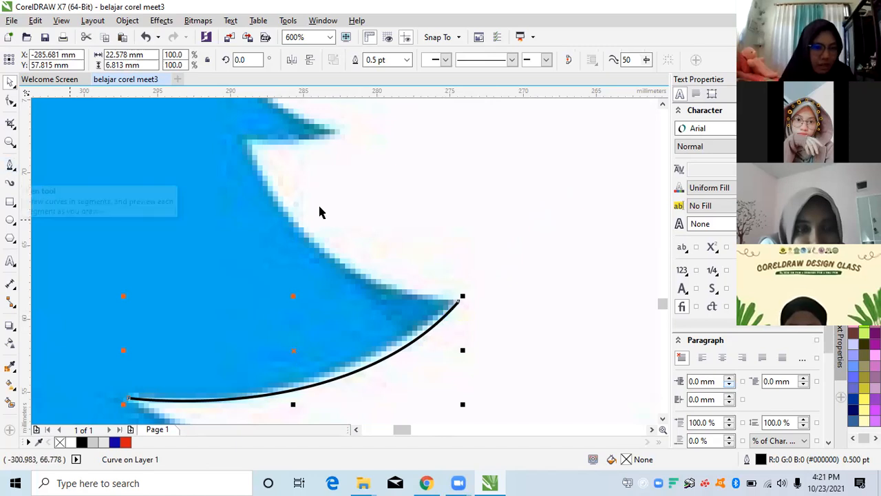
scroll(358, 277, "down", 1)
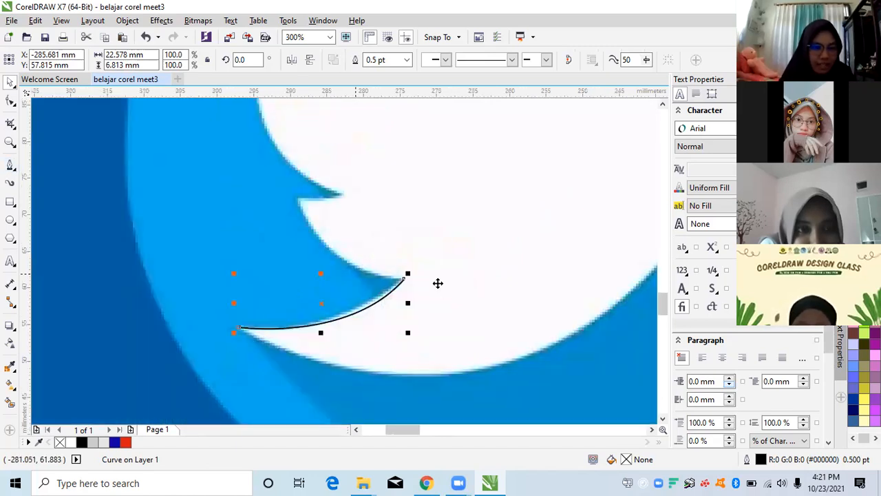
scroll(442, 291, "up", 1)
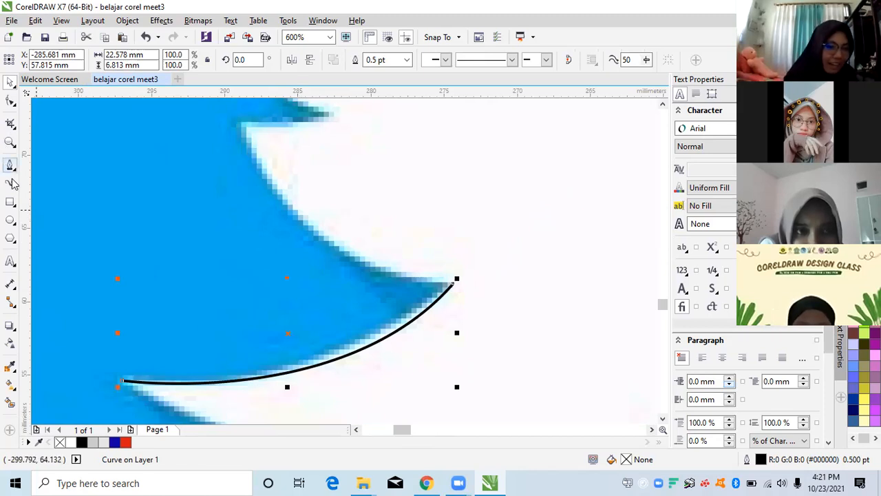
key("Delete")
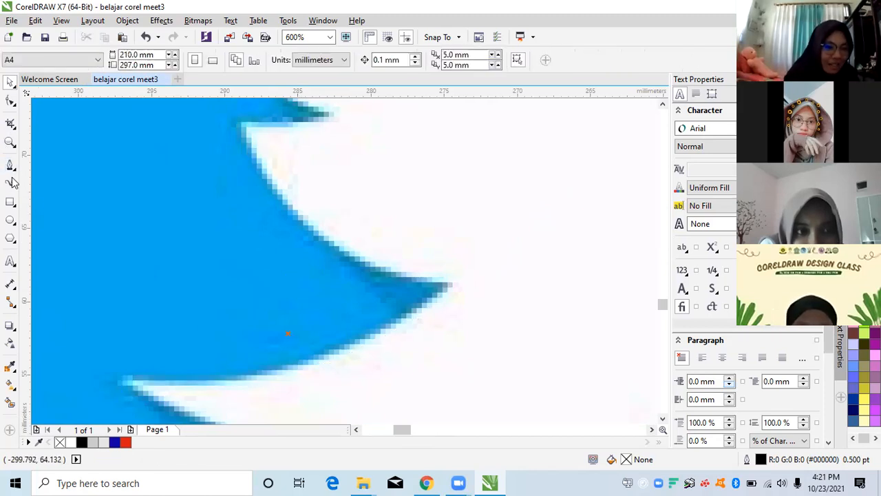
Step: Activate the Bézier tool for tracing the bird's feathers
left_click(37, 194)
left_click(66, 201)
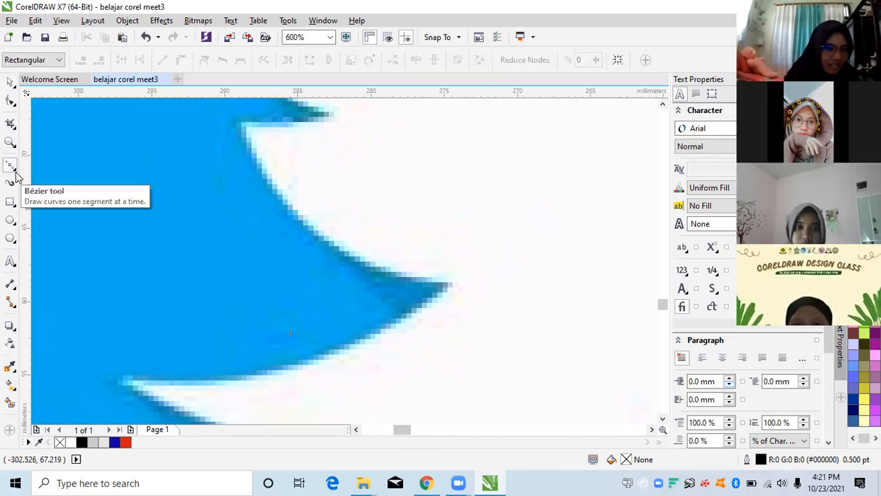
left_click(38, 197)
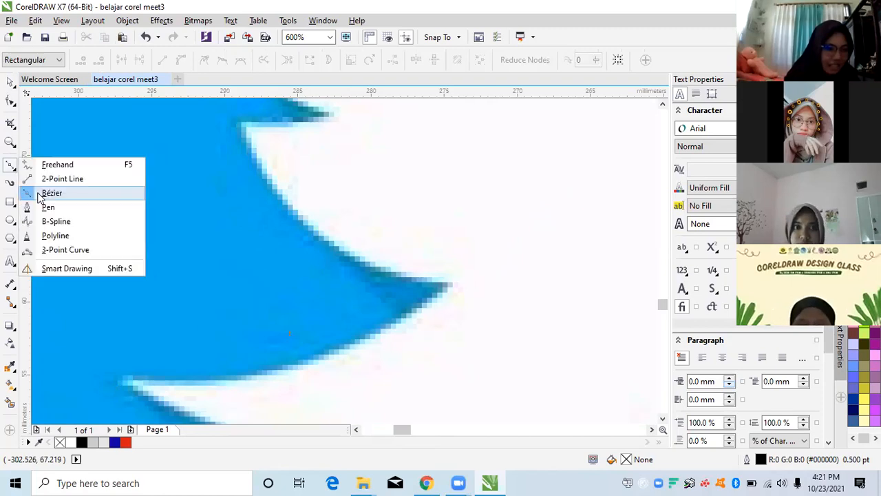
Step: Trace the lowest feather's lower edge from its inner corner to the tip with a Bézier curve about 23 x 7 mm, ending in a cusp
left_click(16, 180)
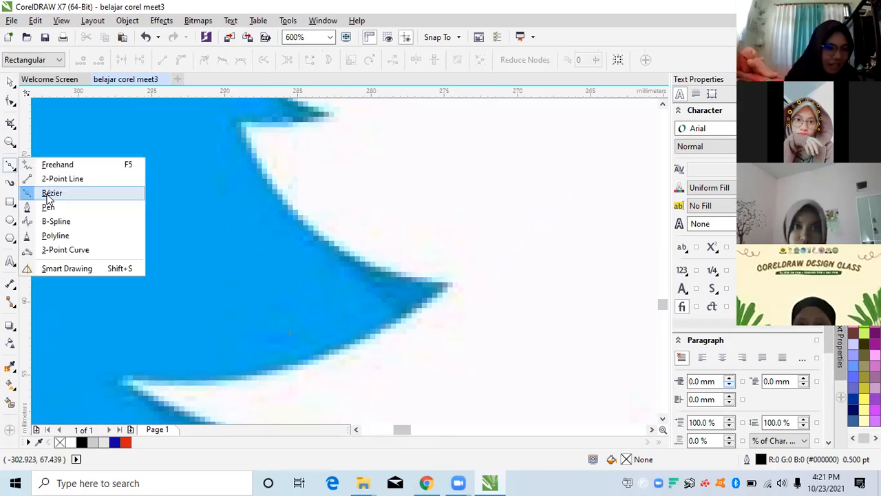
left_click(123, 382)
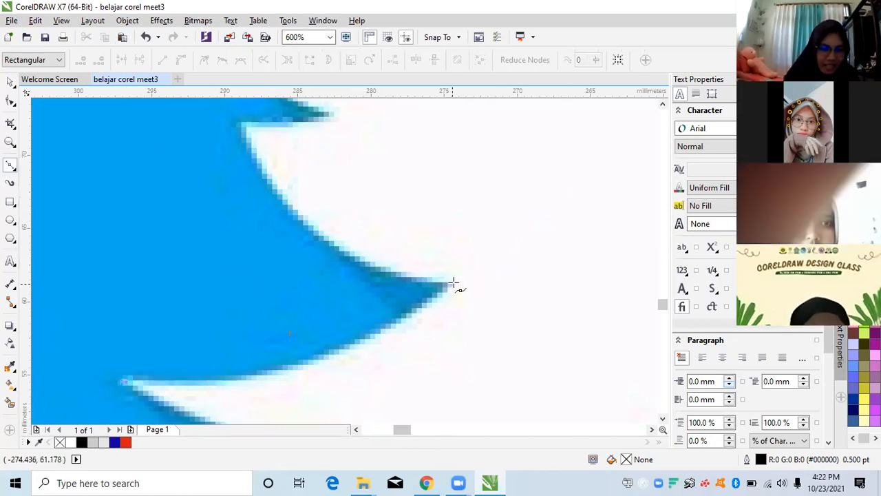
left_click_drag(558, 180, 589, 153)
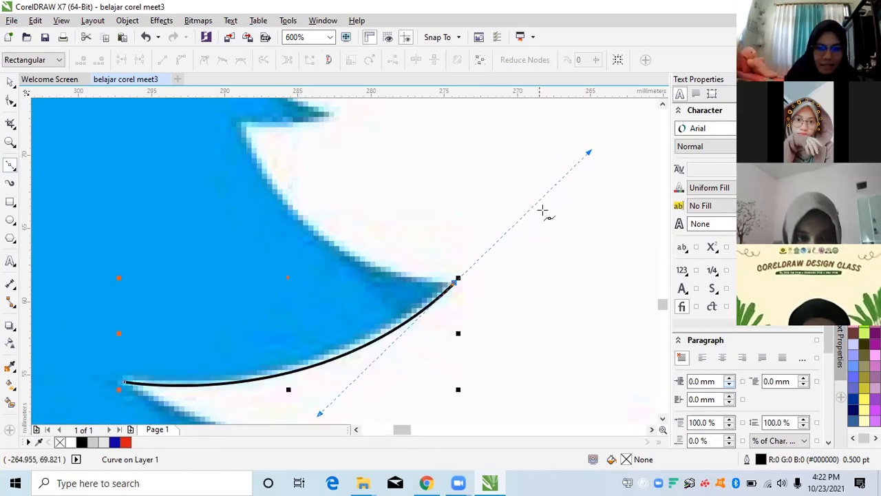
left_click(457, 280)
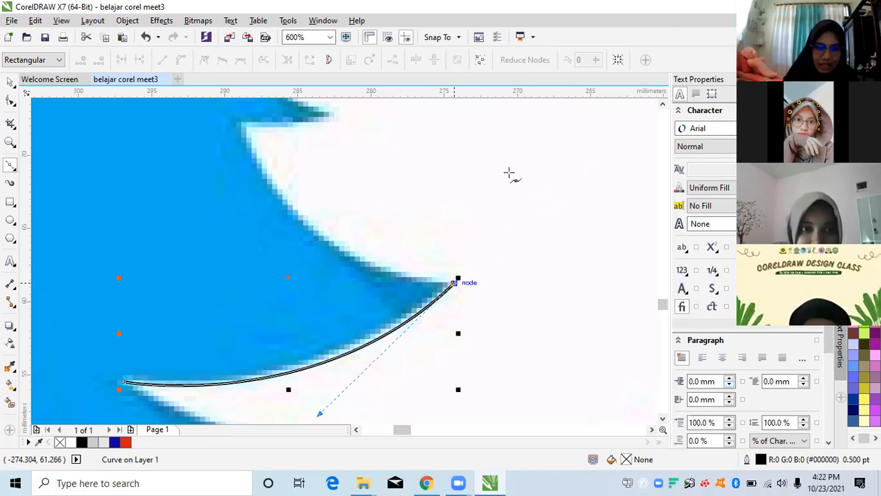
scroll(533, 145, "down", 1)
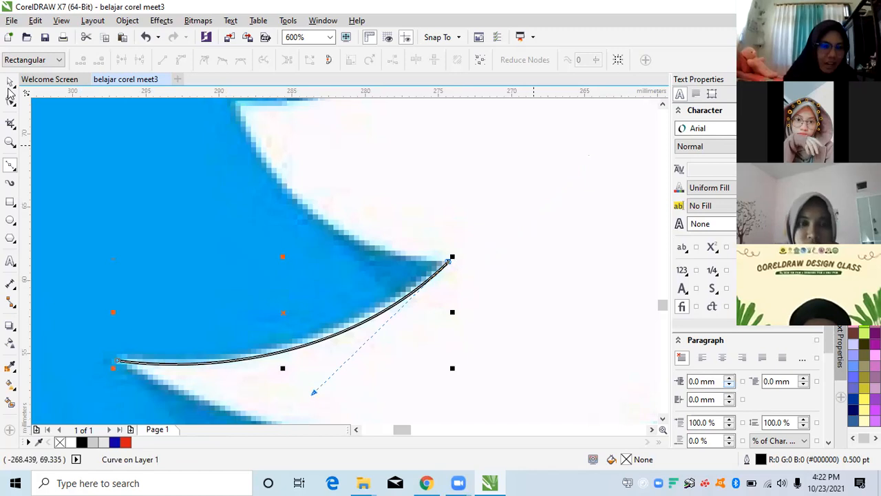
Step: Try a Pen tool sample curve about 24 x 10 mm above the traced edge, and remove the sample
left_click(13, 170)
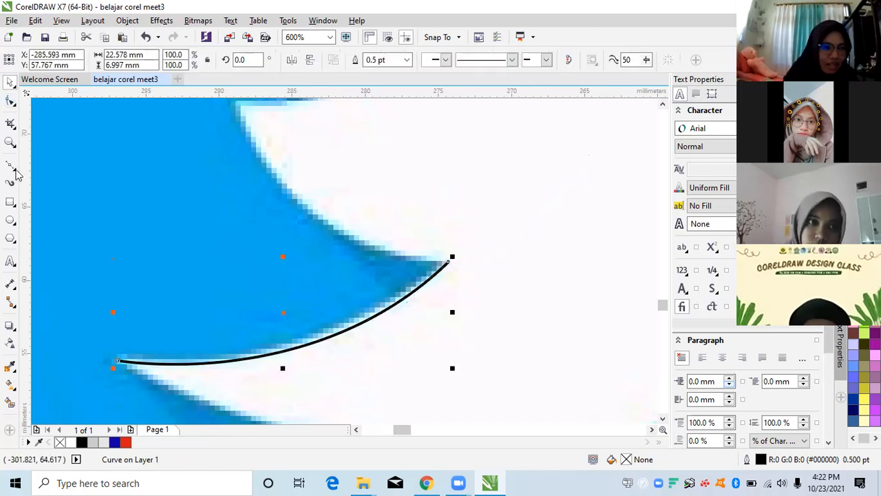
left_click(48, 208)
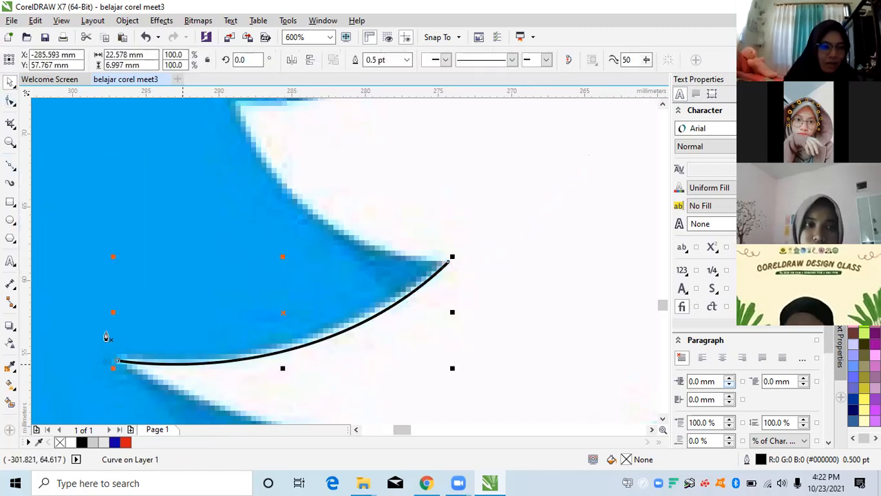
left_click_drag(423, 219, 465, 162)
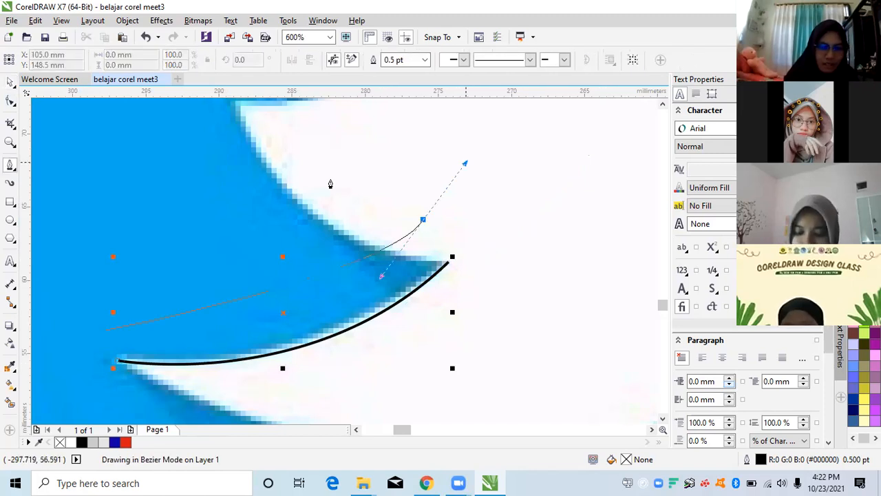
left_click_drag(385, 182, 302, 153)
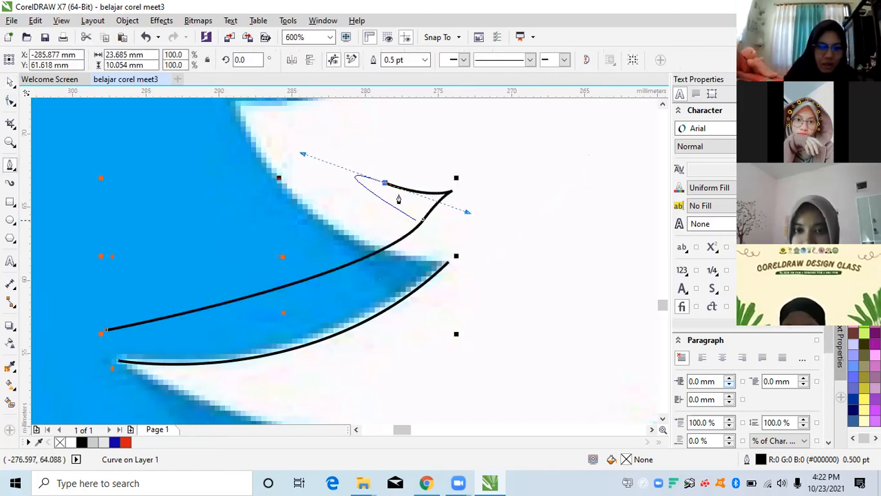
key("Escape")
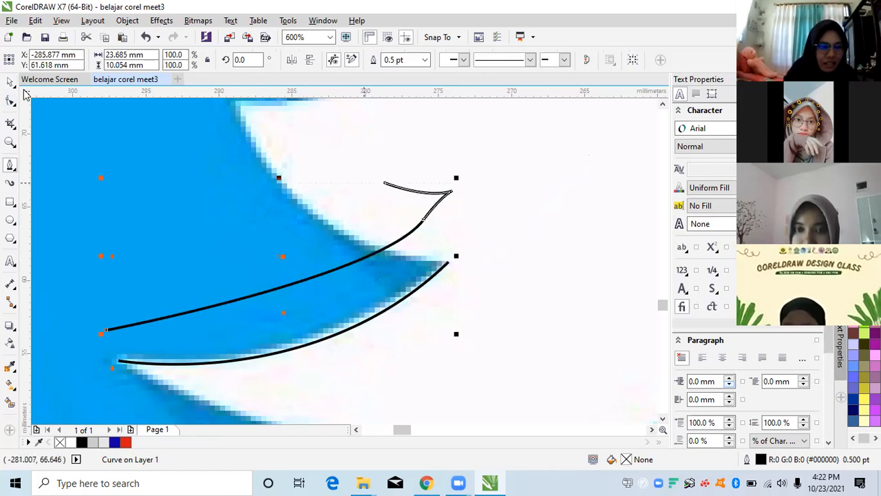
left_click(417, 195)
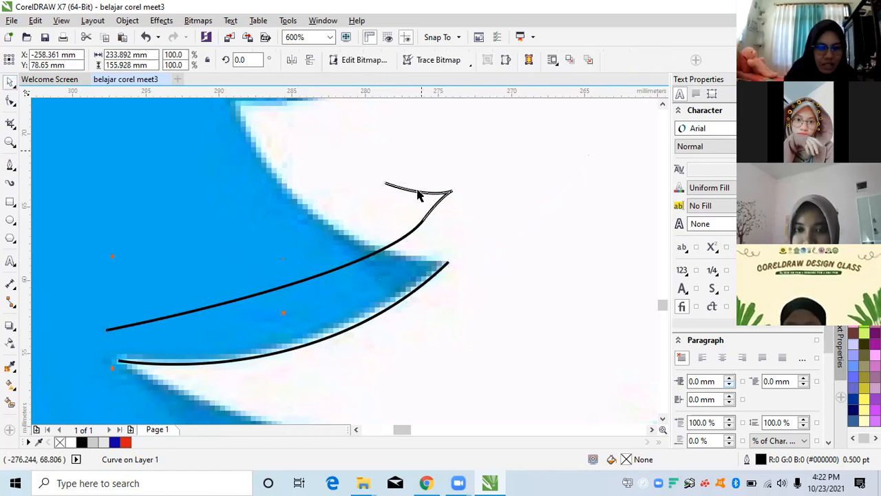
left_click(414, 222)
left_click(418, 298)
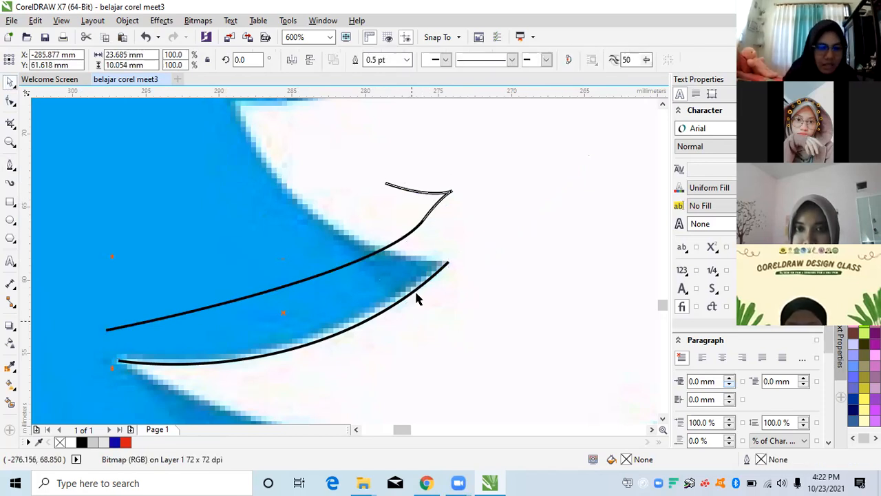
key("ctrl+z")
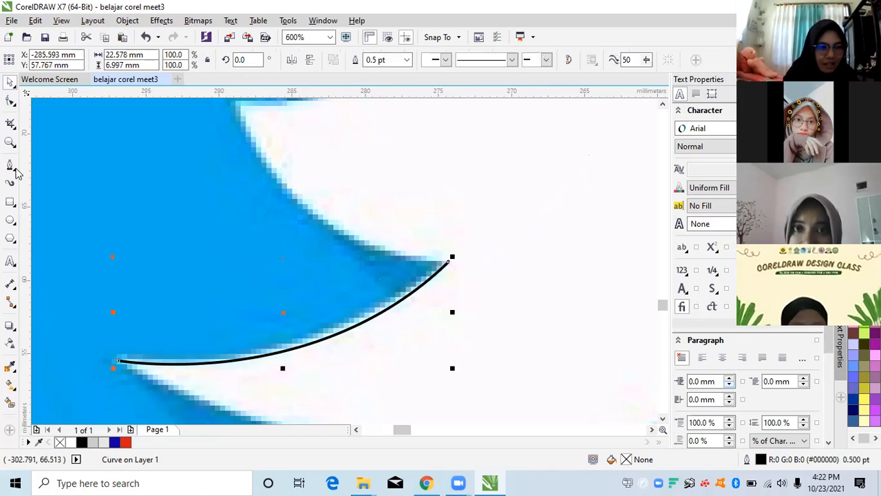
Step: Continue the Bézier curve from the lowest feather's tip along its upper edge to the first notch
key("space")
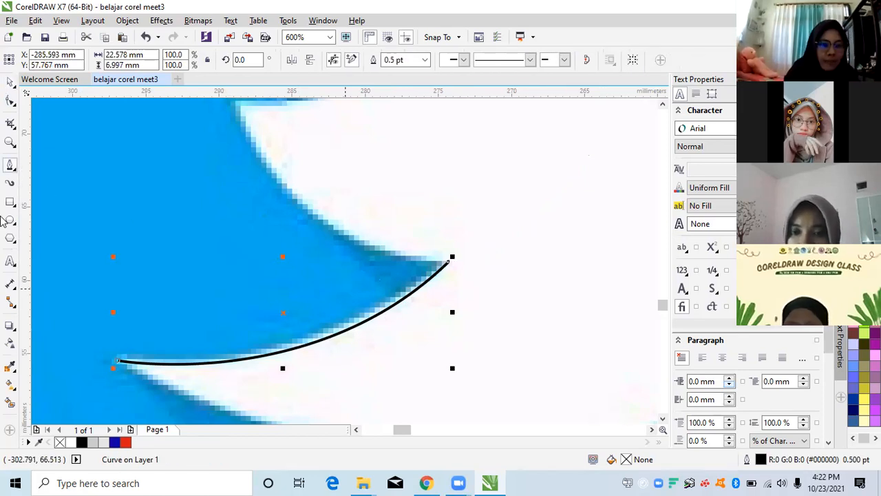
left_click(13, 171)
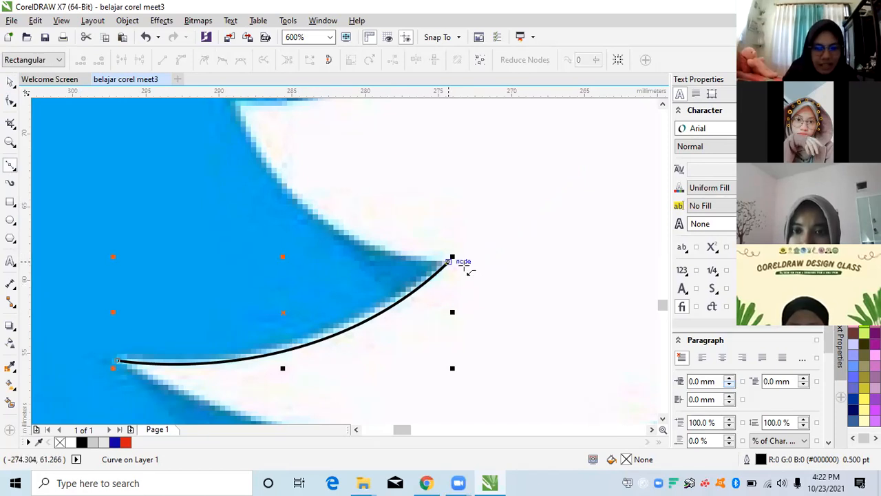
left_click(451, 259)
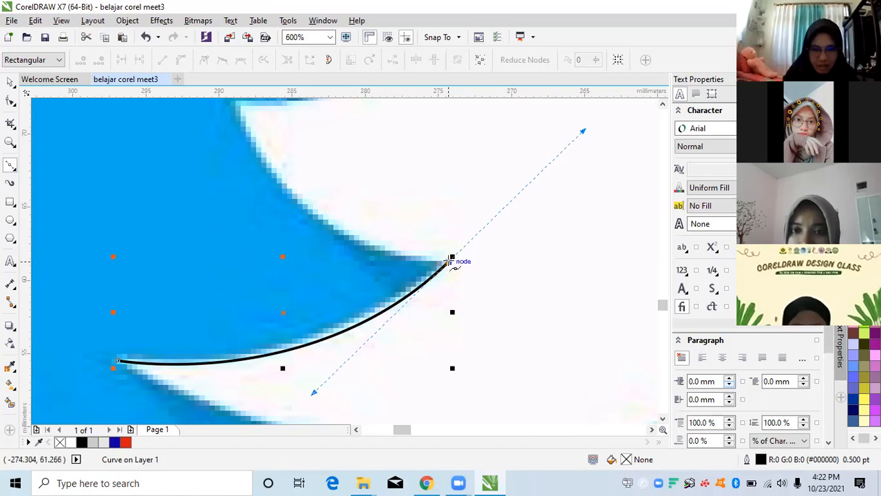
scroll(457, 327, "up", 1)
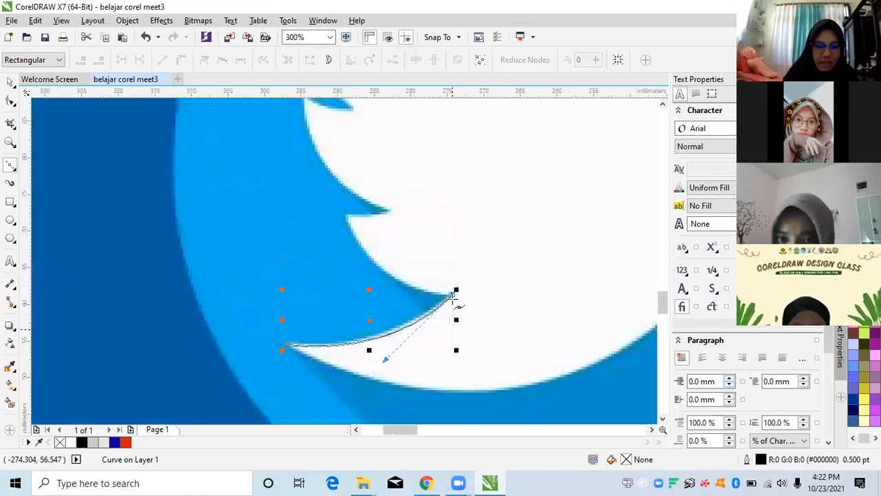
scroll(334, 372, "up", 1)
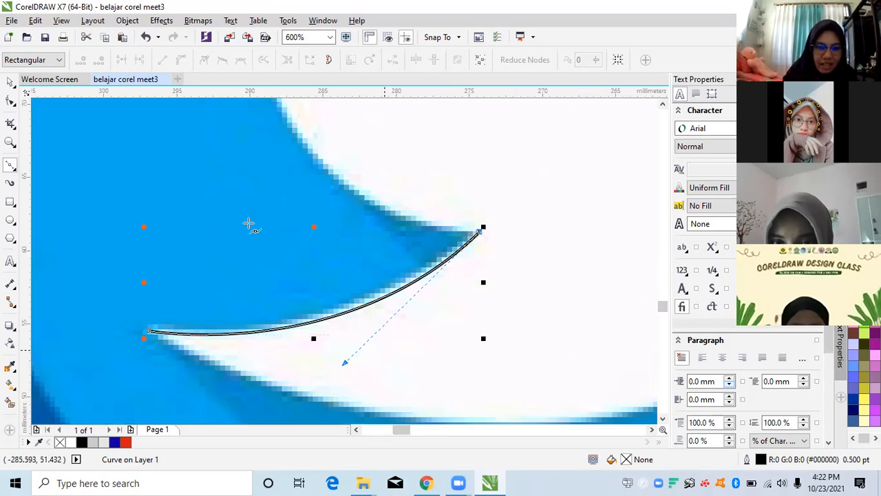
scroll(236, 214, "up", 2)
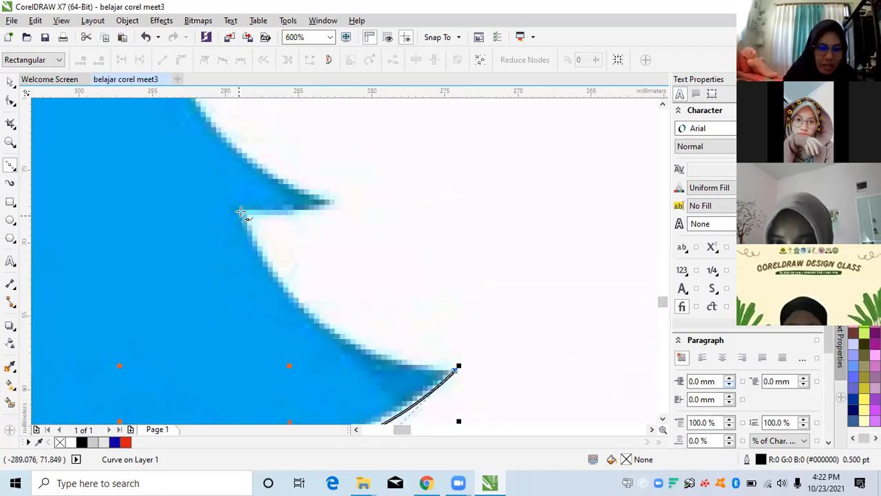
left_click_drag(242, 212, 260, 197)
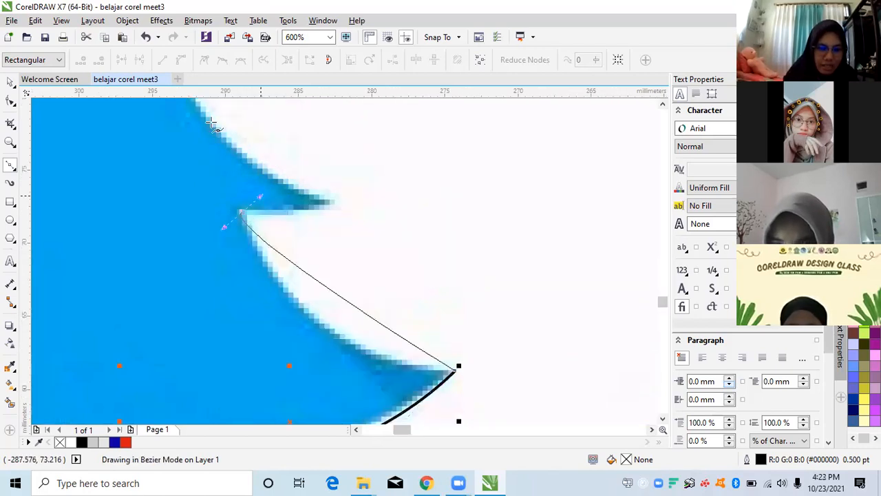
left_click_drag(202, 128, 177, 124)
scroll(243, 174, "down", 1)
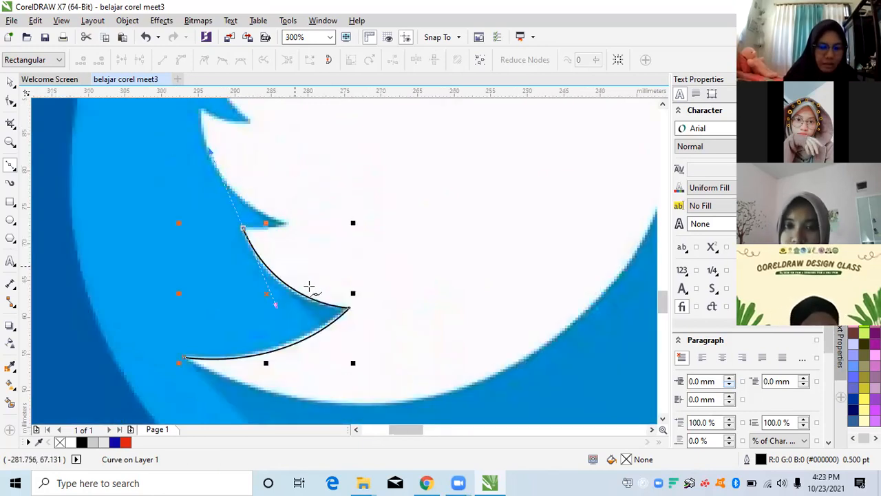
Step: Try to extend the Bézier curve past the first notch with its smooth handle kept, and undo the stray segments
scroll(308, 282, "up", 1)
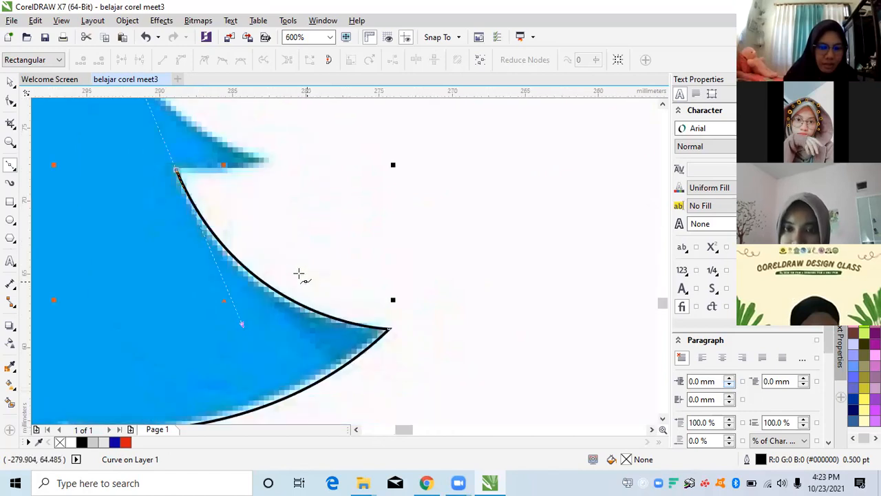
scroll(238, 208, "down", 1)
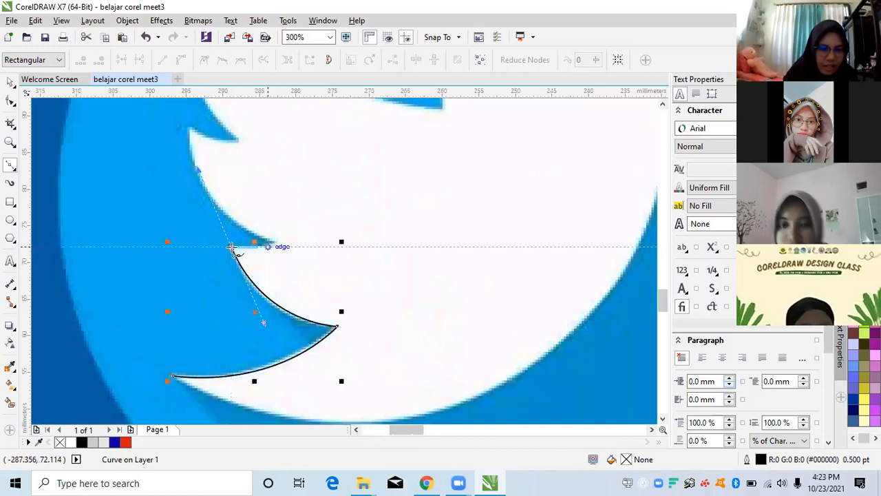
scroll(227, 245, "up", 1)
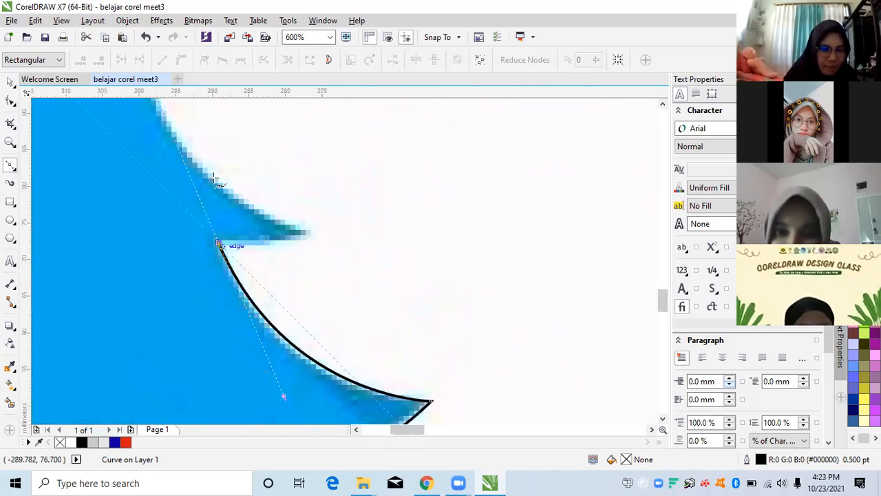
scroll(297, 217, "down", 1)
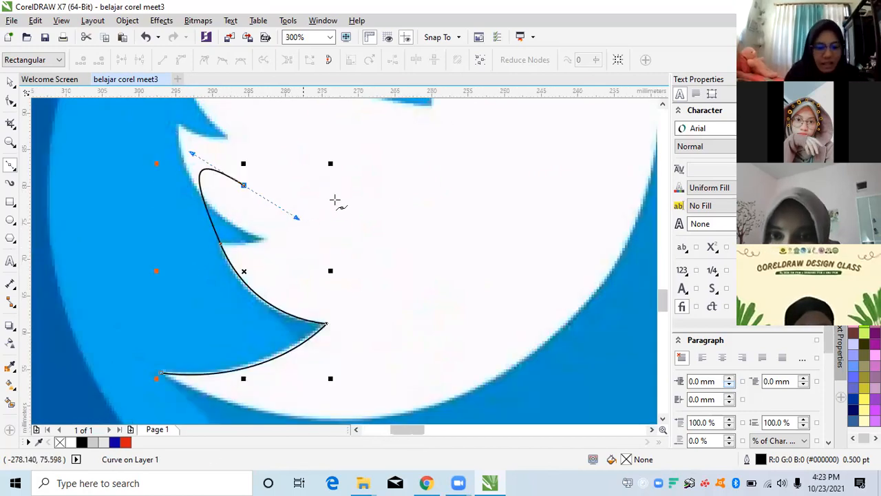
key("Delete")
left_click_drag(281, 211, 310, 229)
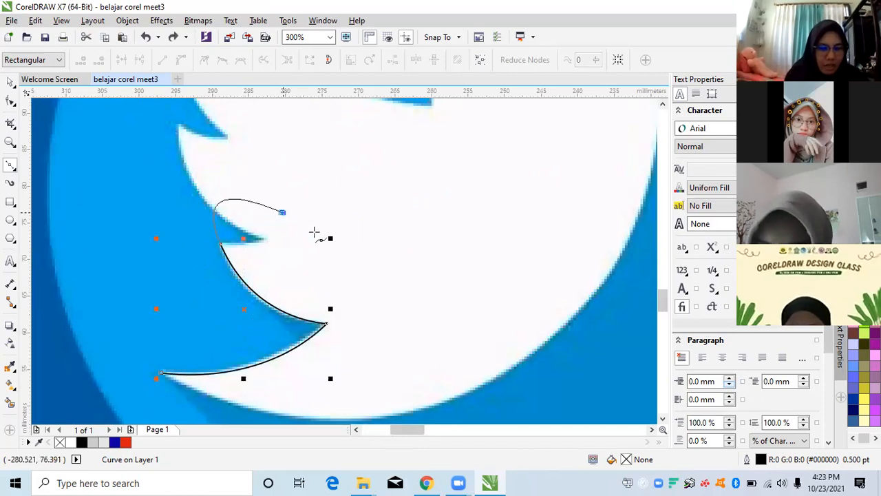
key("ctrl+z")
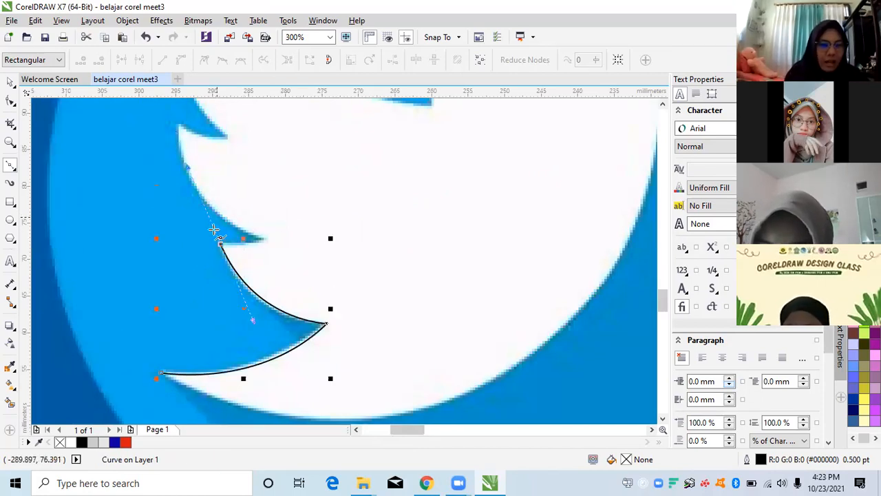
Step: Turn the first notch into a cusp and trace the second feather's short lower edge to its tip with a slight curve
scroll(212, 228, "up", 1)
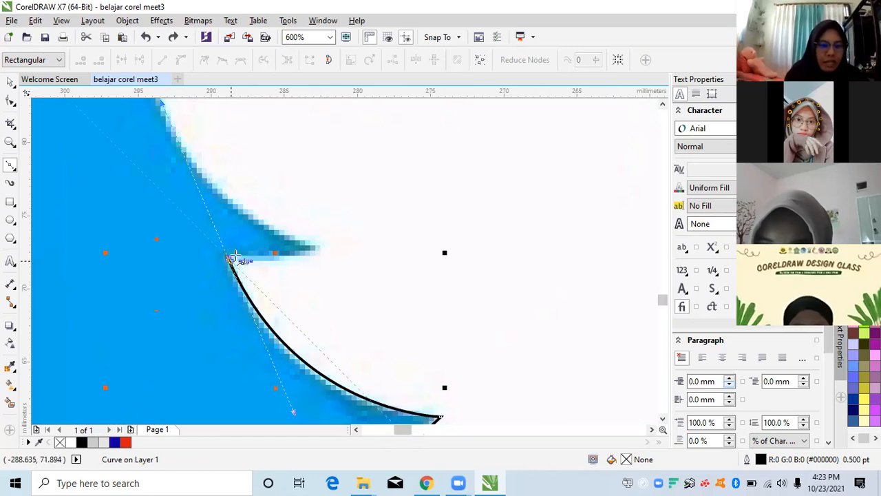
scroll(224, 203, "down", 1)
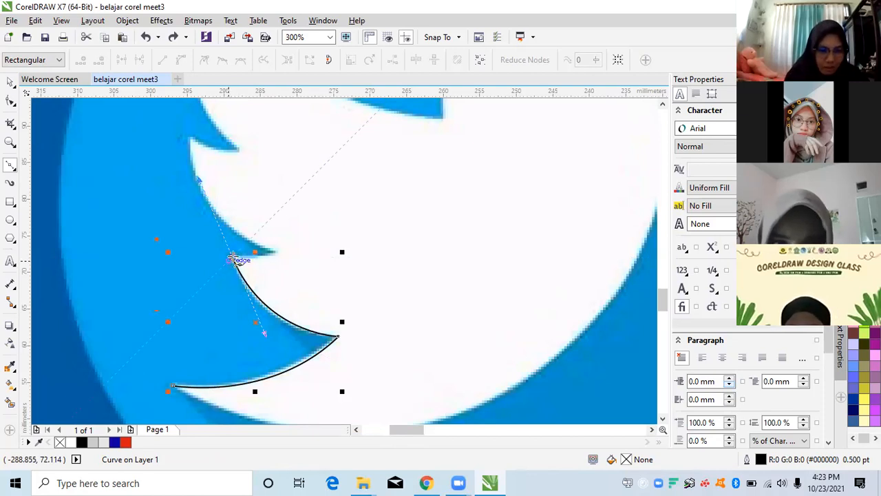
scroll(234, 249, "up", 2)
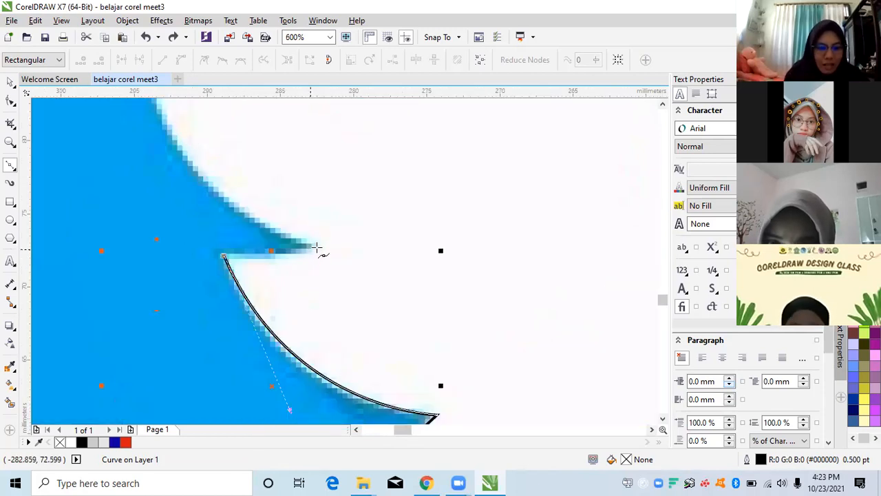
left_click(317, 249)
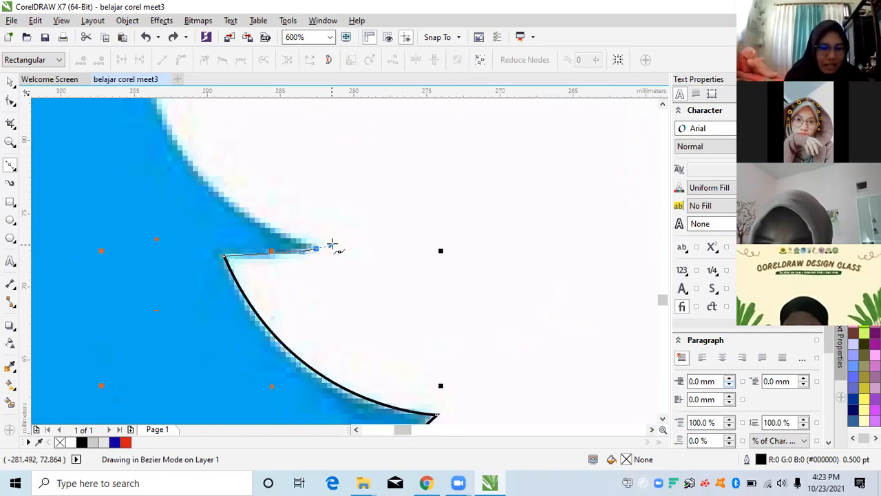
left_click_drag(335, 242, 342, 239)
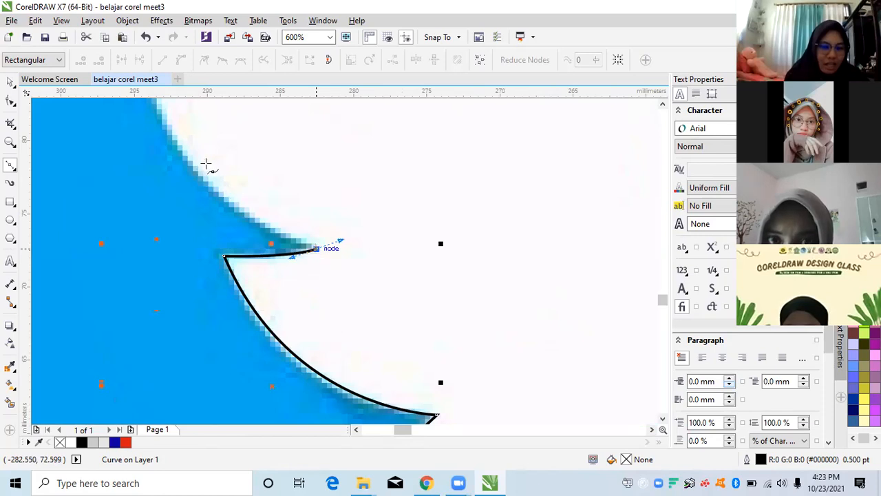
Step: Trace the second feather's upper edge from its tip to the next notch and make the notch node a cusp
scroll(227, 159, "down", 1)
scroll(226, 154, "down", 1)
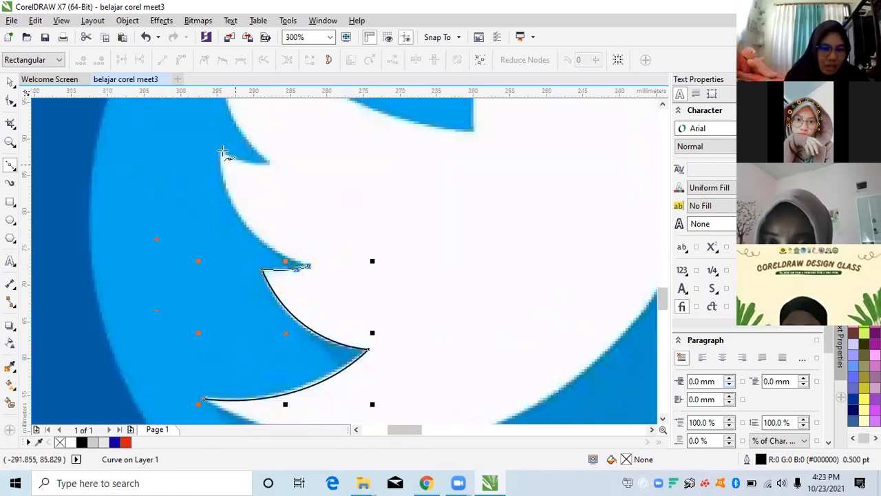
left_click_drag(222, 151, 224, 116)
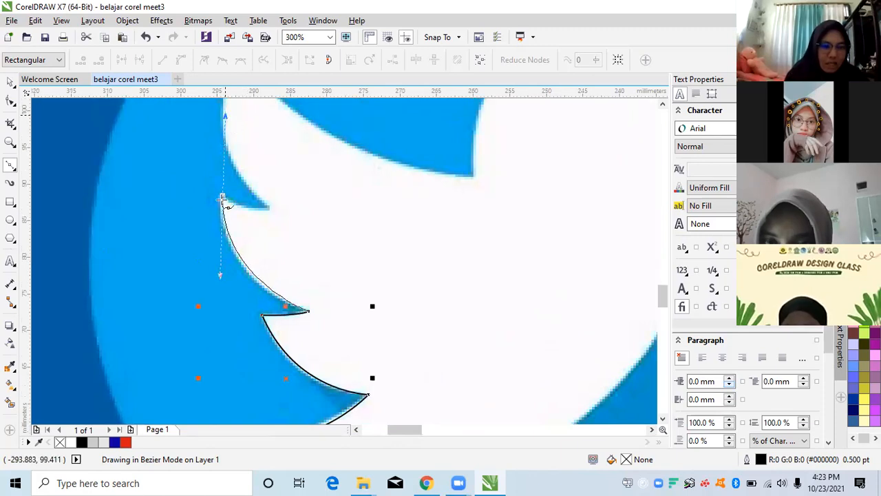
left_click(221, 197)
double_click(223, 195)
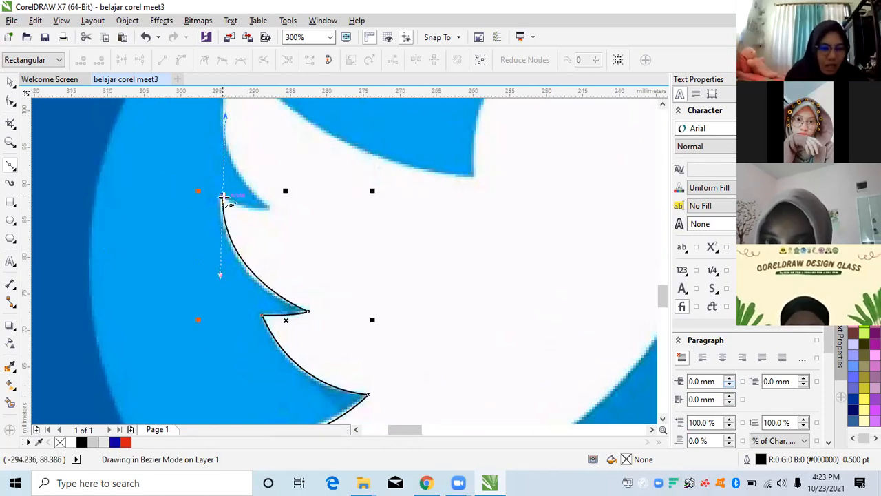
Step: Trace the uppermost feather's short lower edge from the notch to the inner corner with a slight Bézier curve
scroll(264, 191, "up", 2)
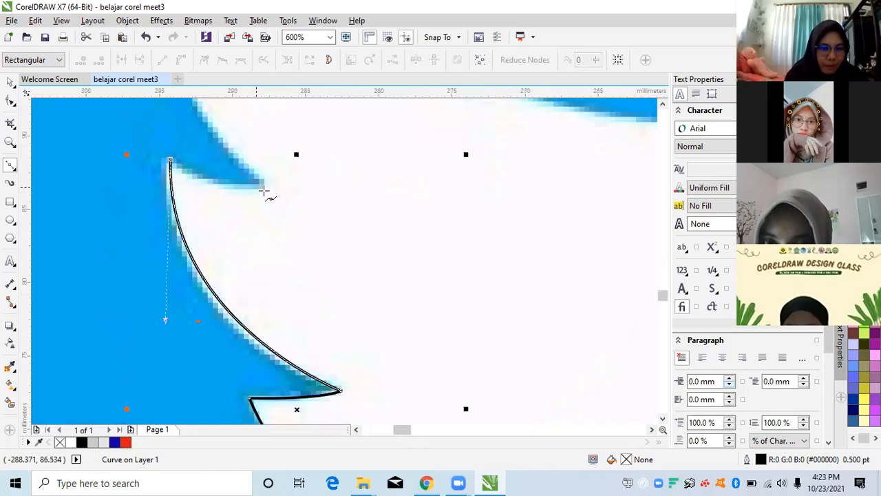
left_click_drag(264, 188, 340, 188)
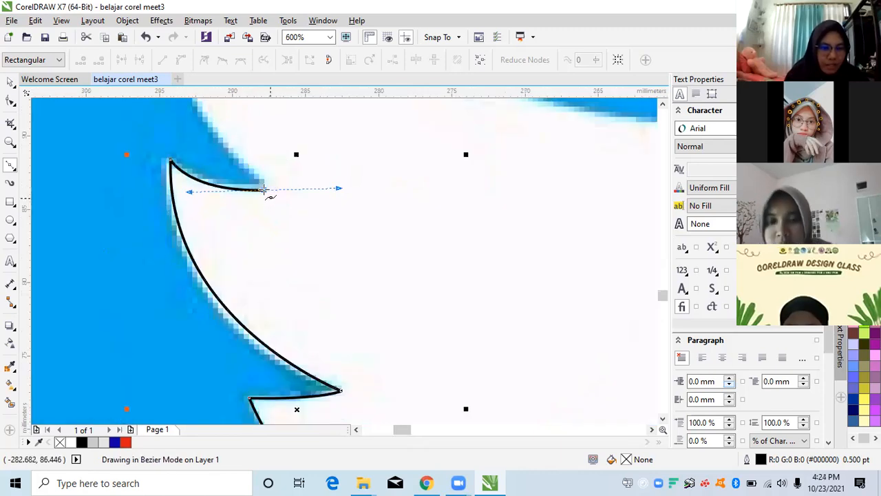
key("Escape")
scroll(262, 157, "down", 2)
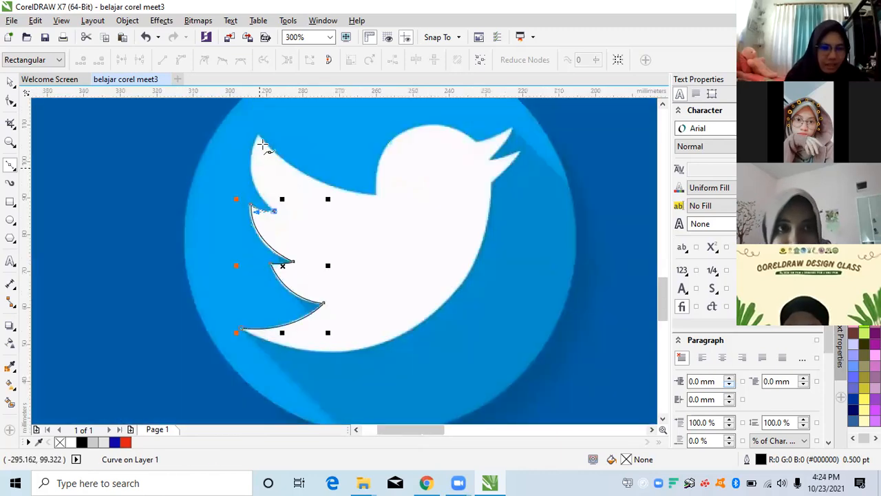
Step: Try to carry the curve from the uppermost feather's inner corner over the wing tip, and undo the stray segments
left_click_drag(253, 121, 301, 121)
key("ctrl+z")
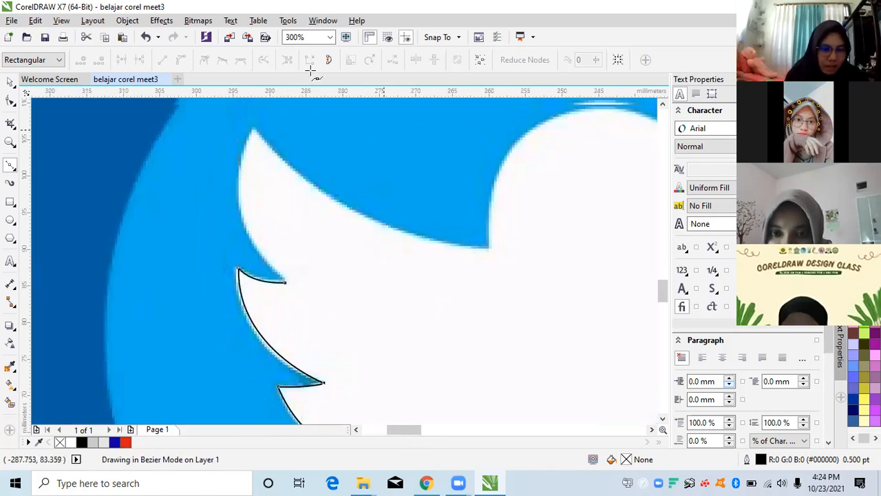
scroll(366, 273, "up", 1)
left_click(367, 273)
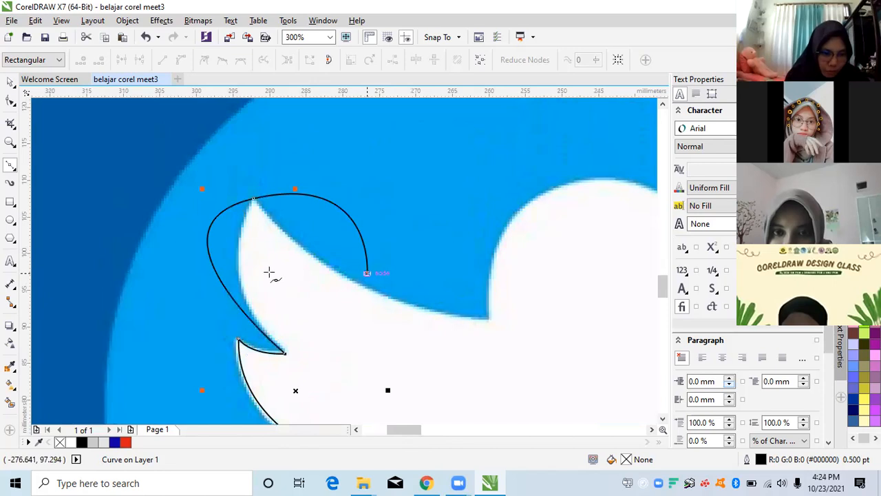
key("ctrl+z")
key("ctrl+z")
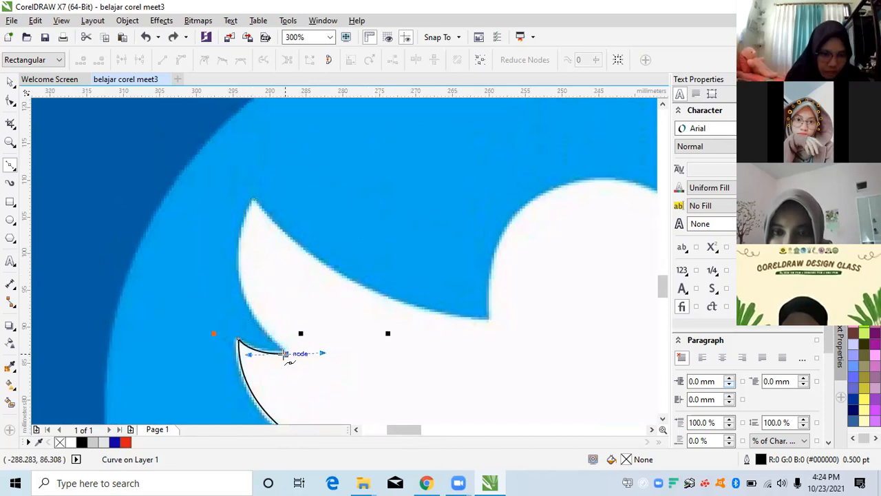
Step: Try tracing the wing's outer edge in two segments through a node at its widest point, and undo them
mouse_move(238, 276)
left_mouse_down()
mouse_move(246, 219)
mouse_move(241, 234)
left_mouse_up()
scroll(268, 177, "up", 1)
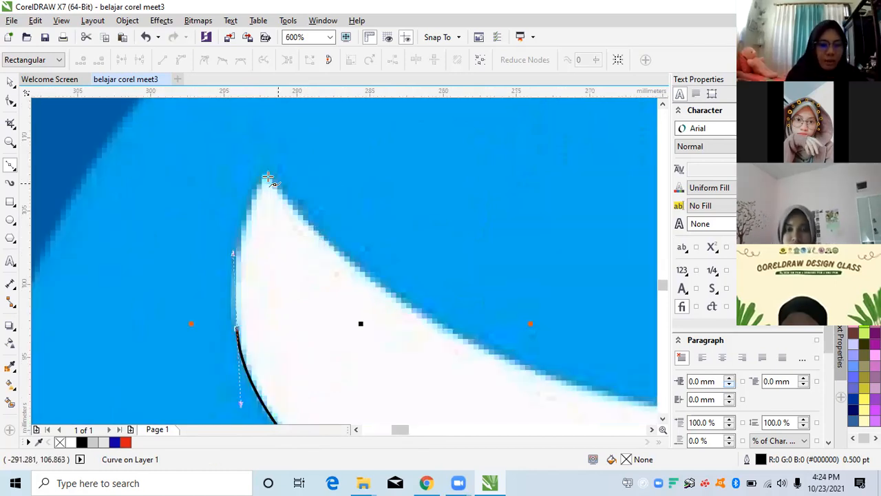
left_click(269, 178)
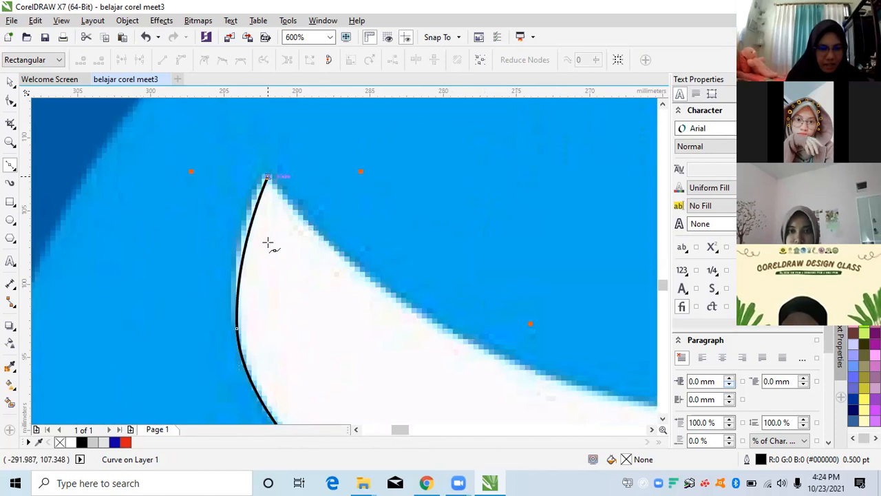
scroll(273, 294, "down", 1)
left_click_drag(303, 312, 342, 312)
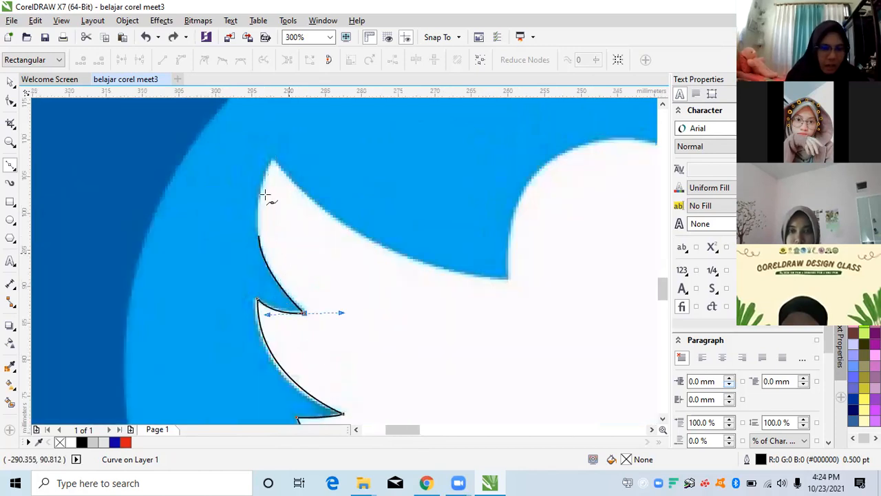
key("ctrl+z")
key("ctrl+z")
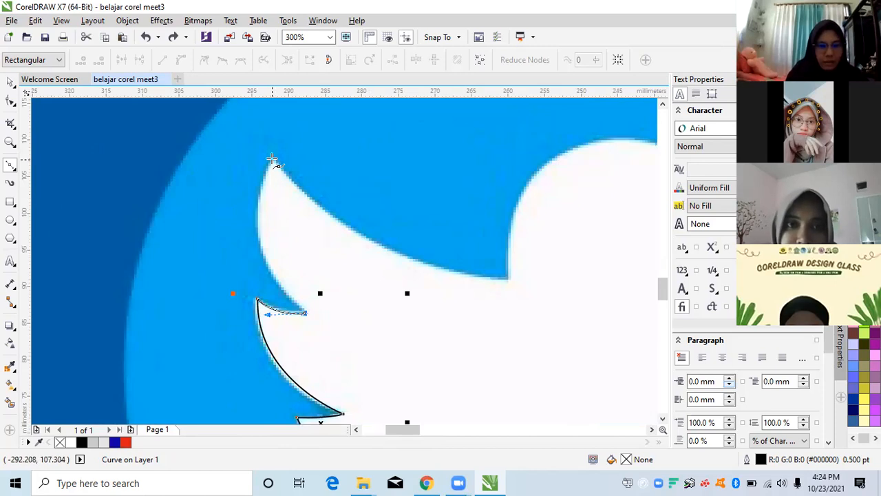
Step: Trace the wing's outer edge up to the wing tip in a single curve and make the tip node a cusp
left_click_drag(272, 158, 315, 138)
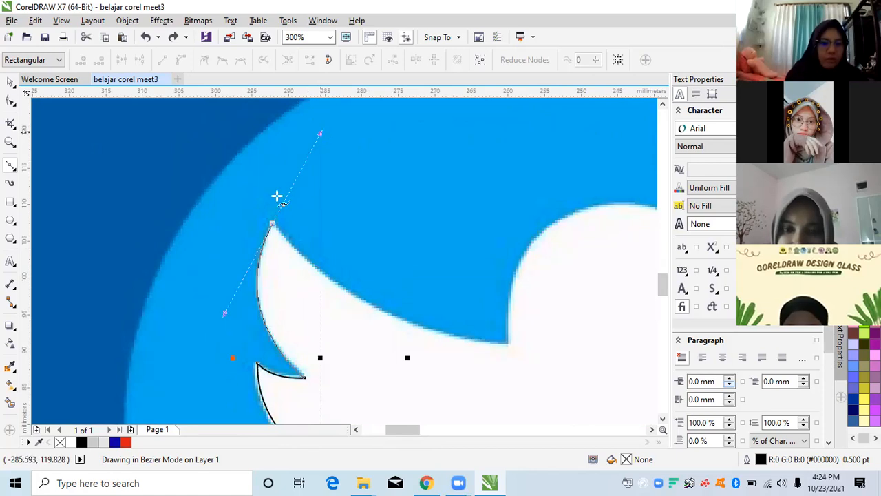
left_click(272, 226)
left_click(273, 224)
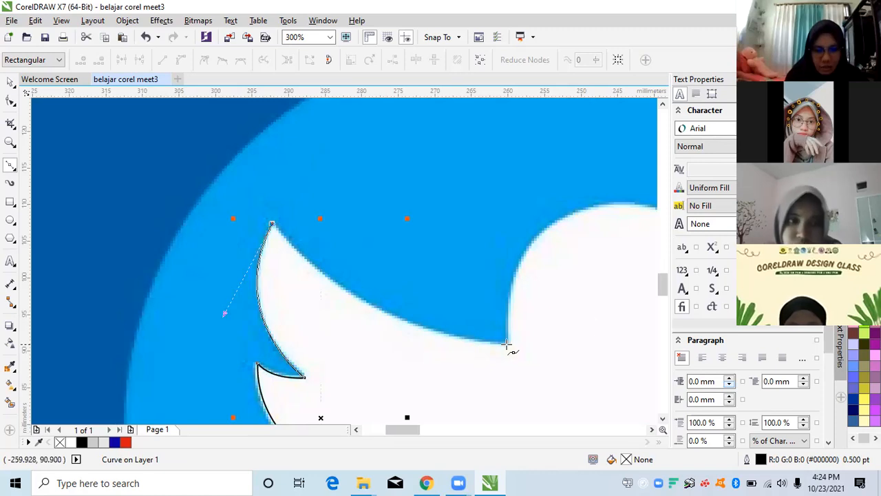
Step: Trace the wing's long upper edge from the wing tip to the neck corner and make the corner node a cusp
left_click_drag(507, 344, 597, 325)
scroll(555, 328, "right", 1)
mouse_move(558, 347)
left_mouse_down()
mouse_move(555, 329)
mouse_move(574, 340)
left_mouse_up()
scroll(574, 338, "right", 1)
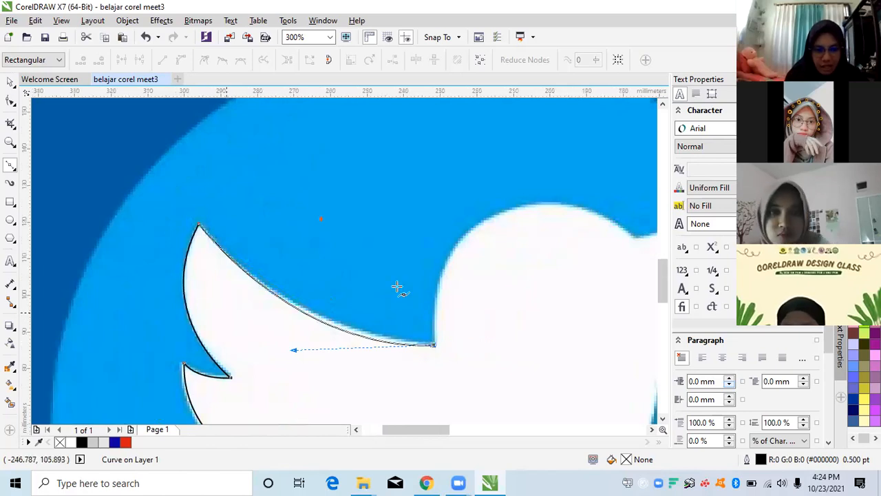
Step: Trace the rounded head from the neck corner to the beak's base and the upper beak's top edge to its tip
scroll(462, 264, "down", 1)
left_click_drag(464, 262, 580, 368)
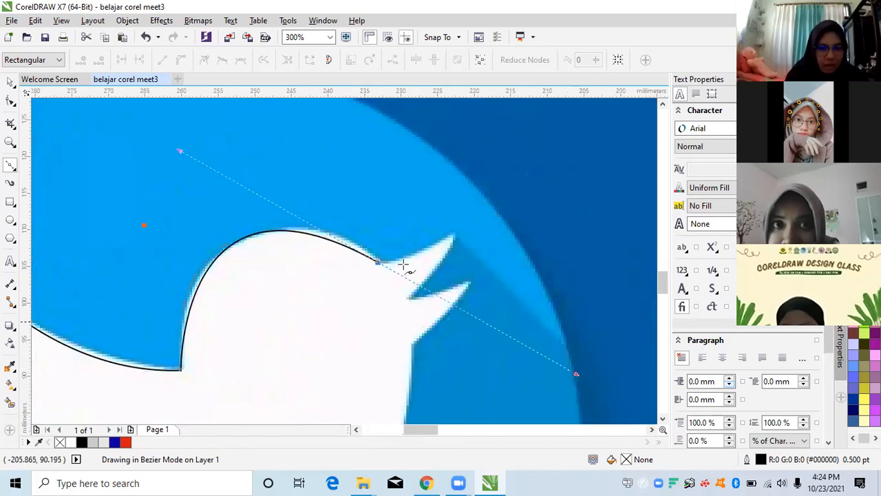
mouse_move(452, 232)
left_mouse_down()
mouse_move(480, 190)
mouse_move(452, 234)
left_mouse_up()
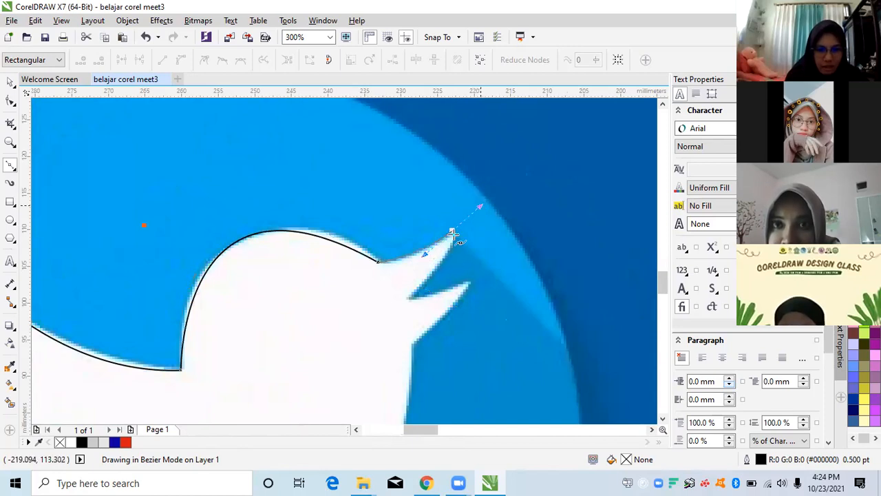
Step: Try to continue the path from the upper beak's tip toward the mouth, and undo the stray segments
left_click(452, 233)
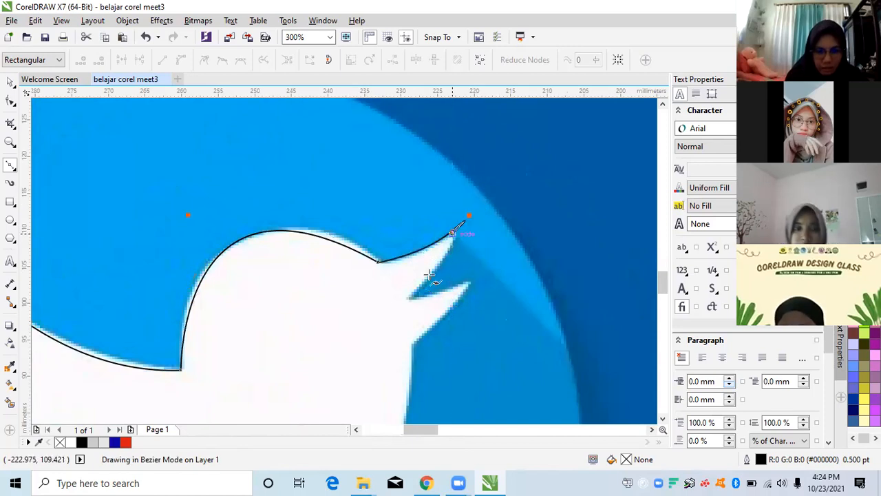
left_click(428, 274)
left_click(385, 304)
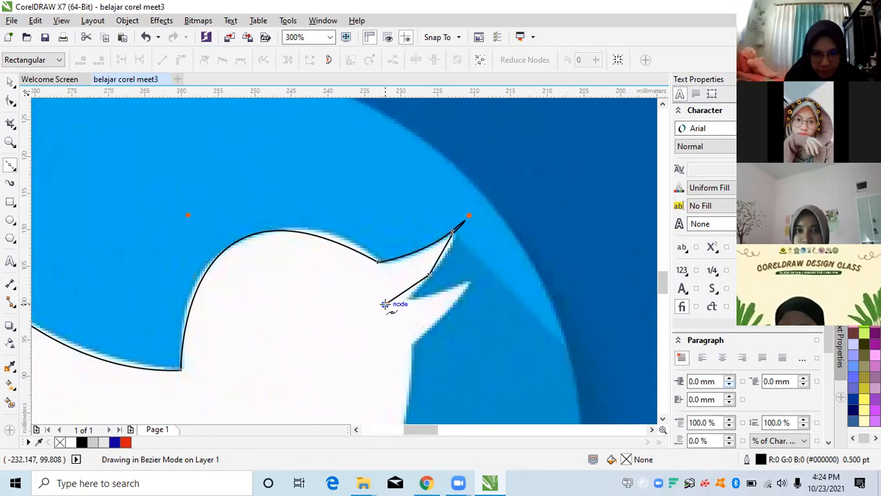
key("ctrl+z")
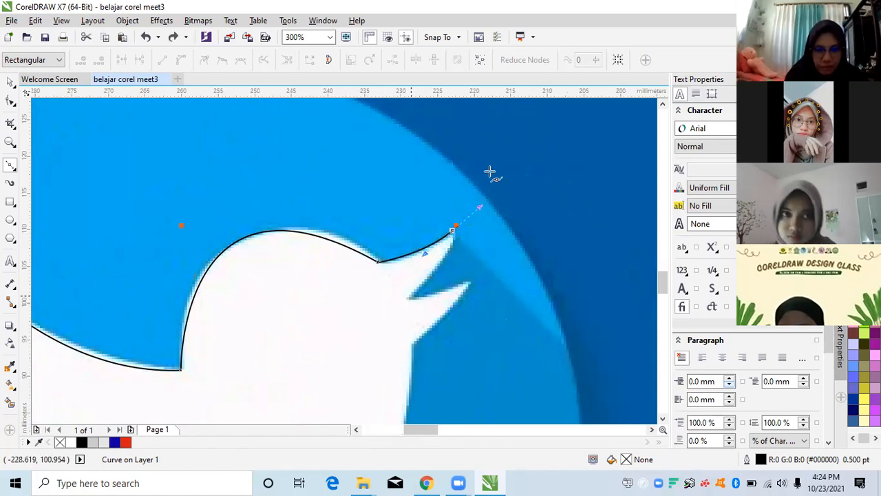
scroll(409, 295, "up", 1)
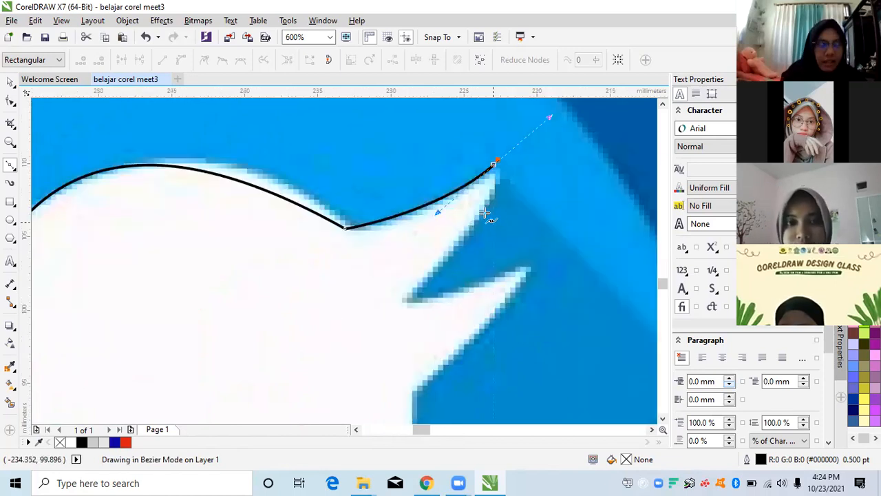
left_click_drag(337, 269, 183, 308)
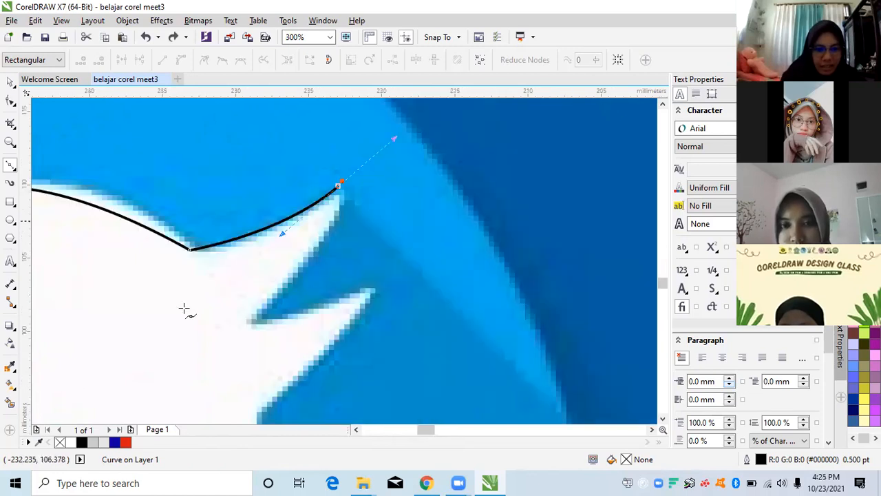
left_click(278, 257)
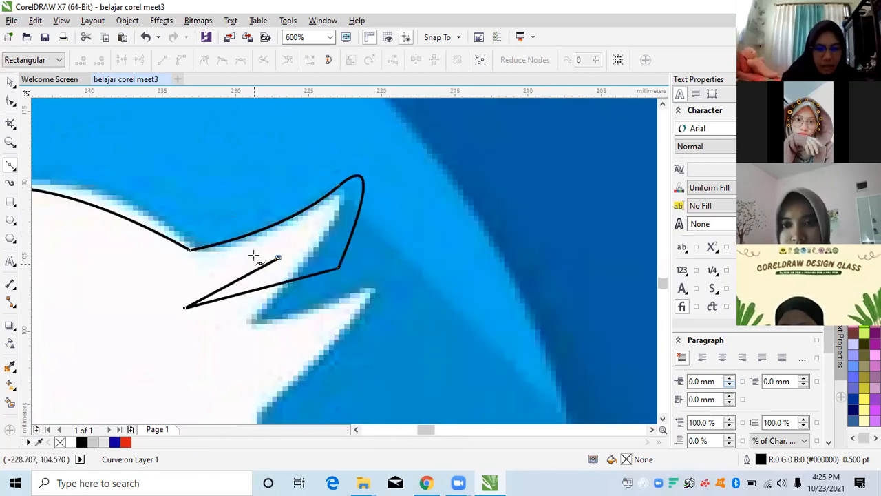
key("ctrl+z")
key("ctrl+z")
key("ctrl+z")
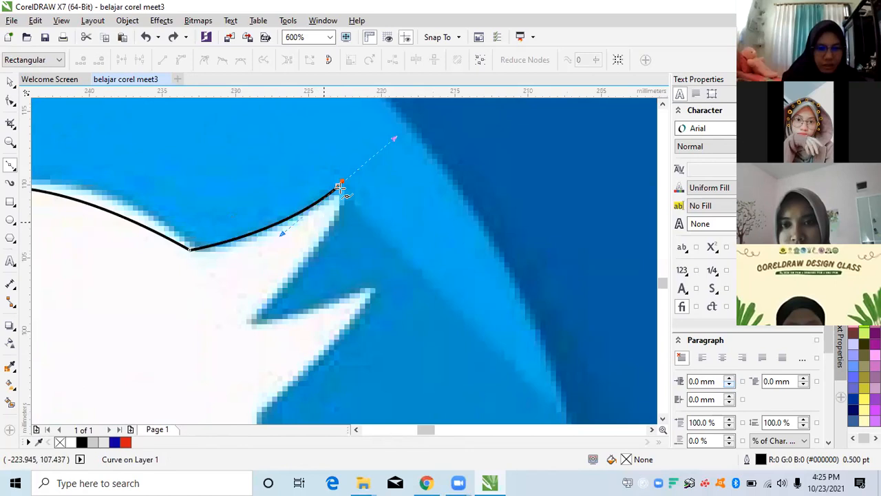
Step: Make the upper beak's tip a cusp and trace around the mouth opening to the lower beak's tip
double_click(339, 185)
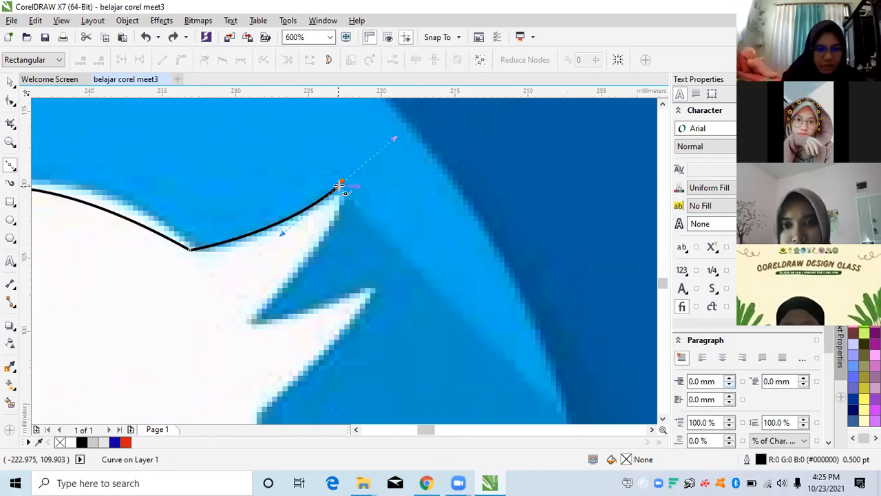
left_click(256, 326)
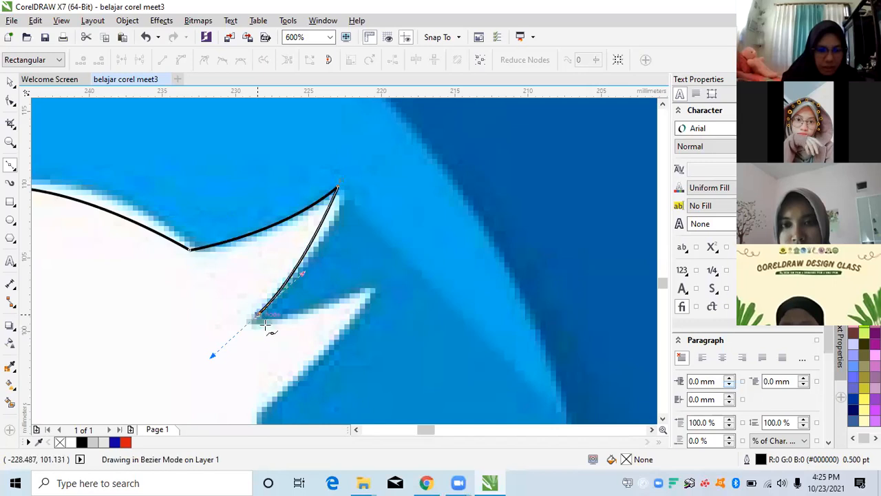
left_click_drag(265, 325, 299, 318)
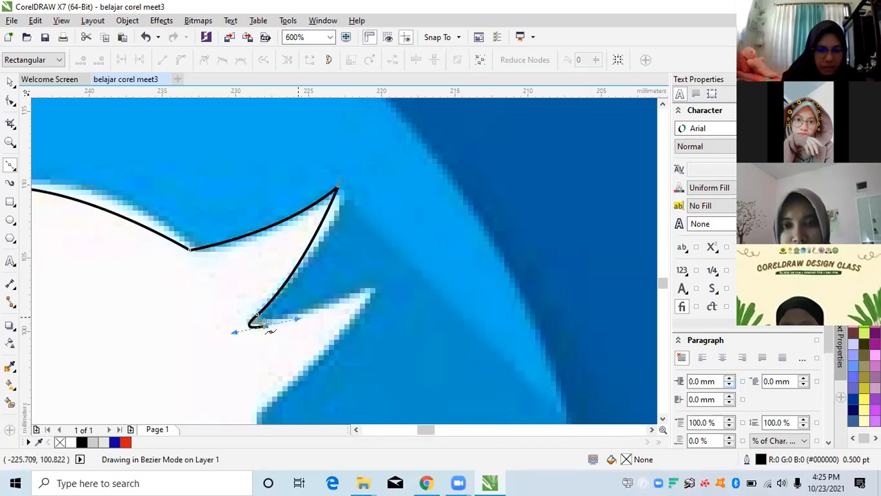
left_click(369, 290)
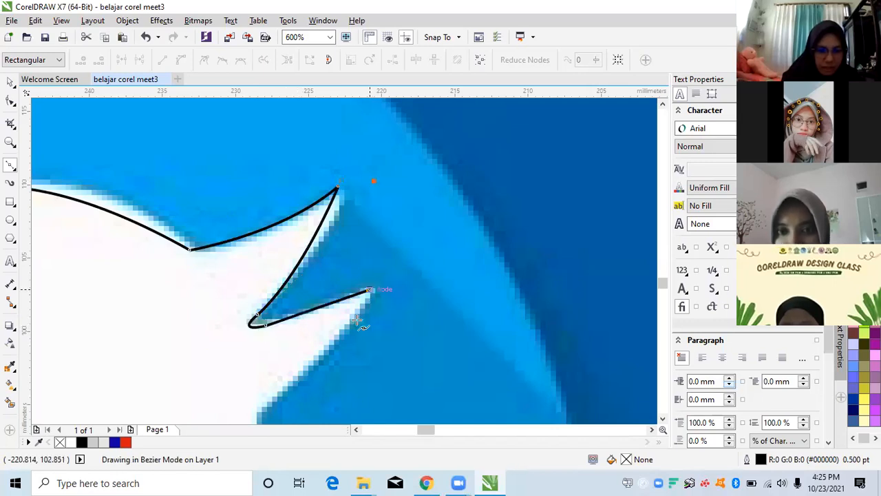
Step: Try to trace the lower beak's underside to the throat with a curved segment, and undo it
scroll(339, 297, "down", 1)
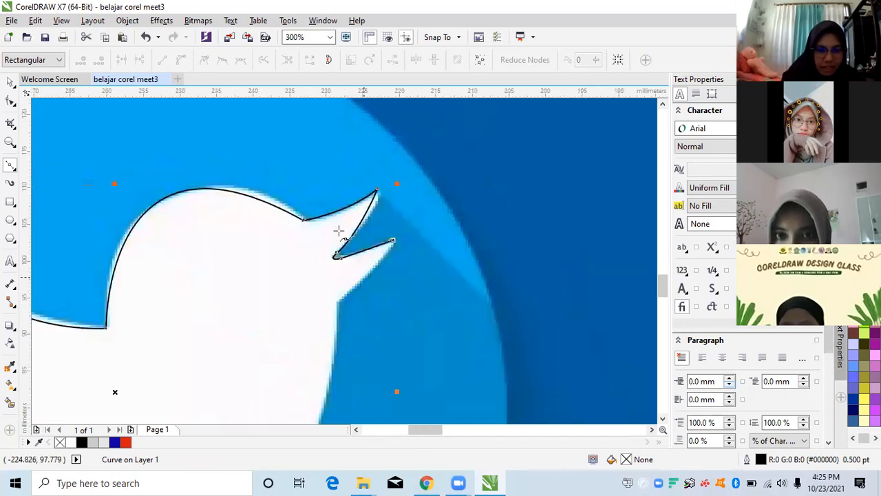
scroll(306, 236, "up", 1)
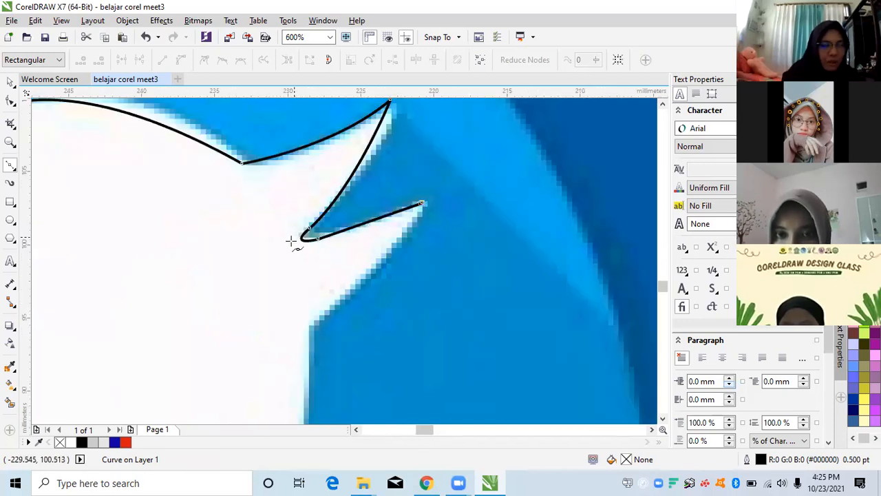
left_click_drag(309, 234, 389, 227)
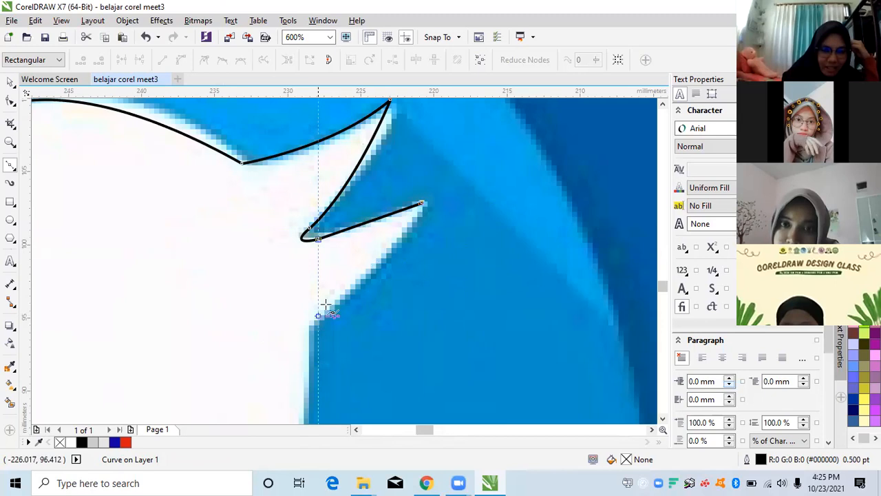
left_click_drag(307, 317, 272, 315)
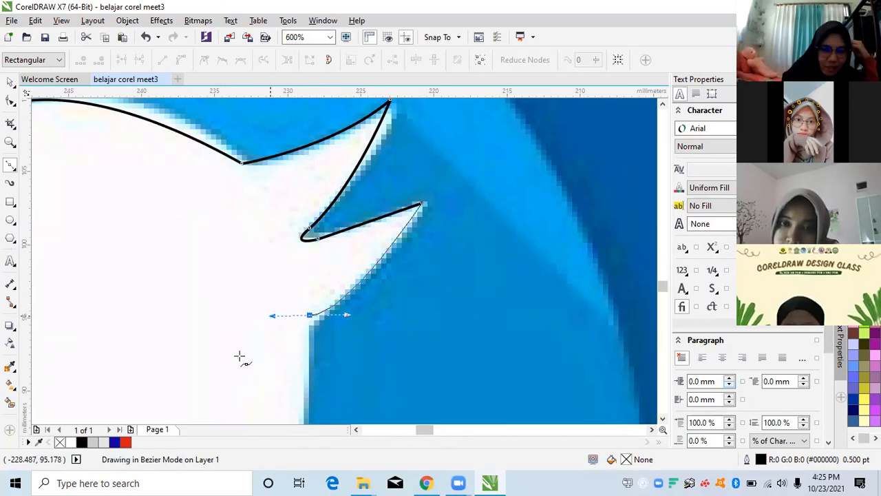
left_click(312, 322)
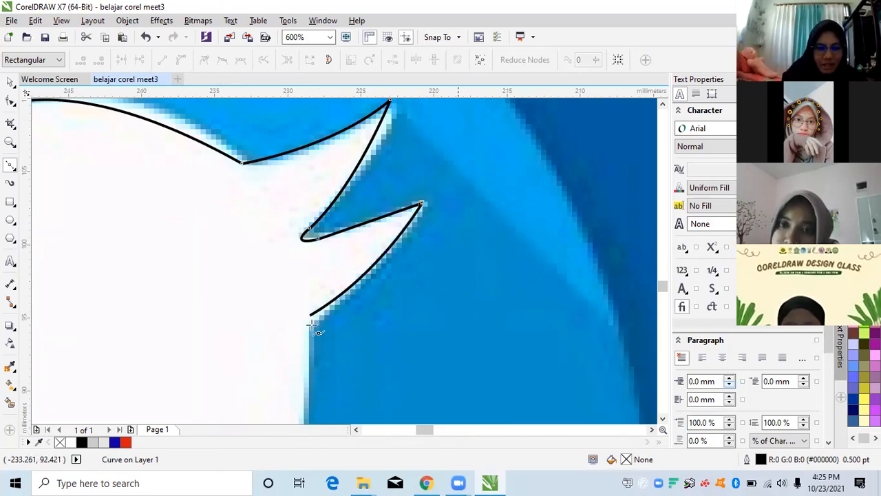
key("ctrl+z")
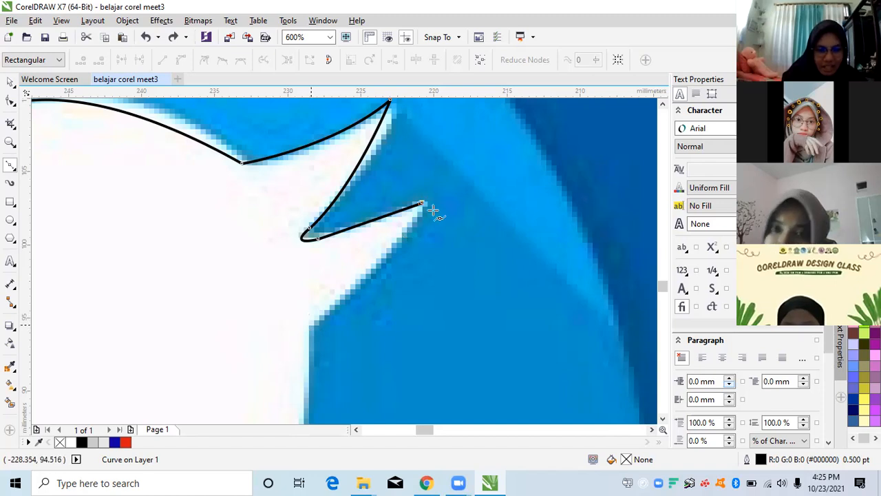
Step: Draw a straight segment along the lower beak's underside from its tip to the throat corner
left_click(420, 206)
left_click(310, 323)
left_click(311, 323)
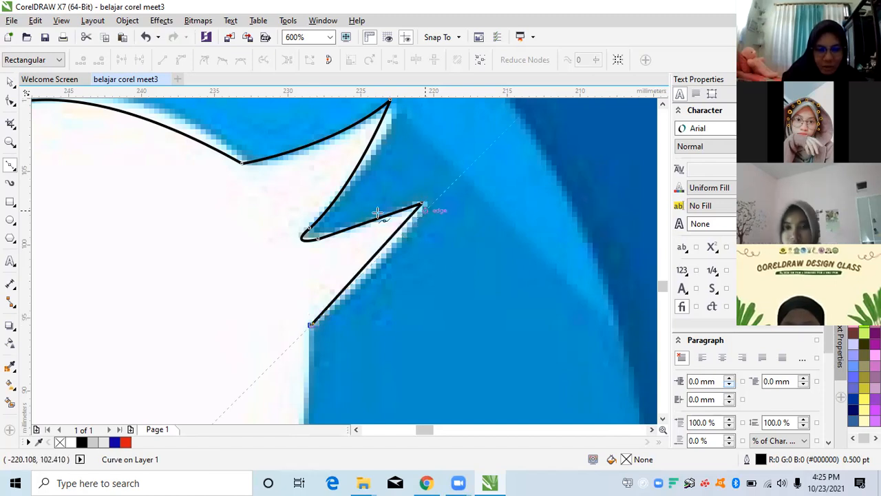
Step: Try to close the bird outline with a single curved segment from the throat corner to the tail tip, and undo it
scroll(354, 279, "down", 1)
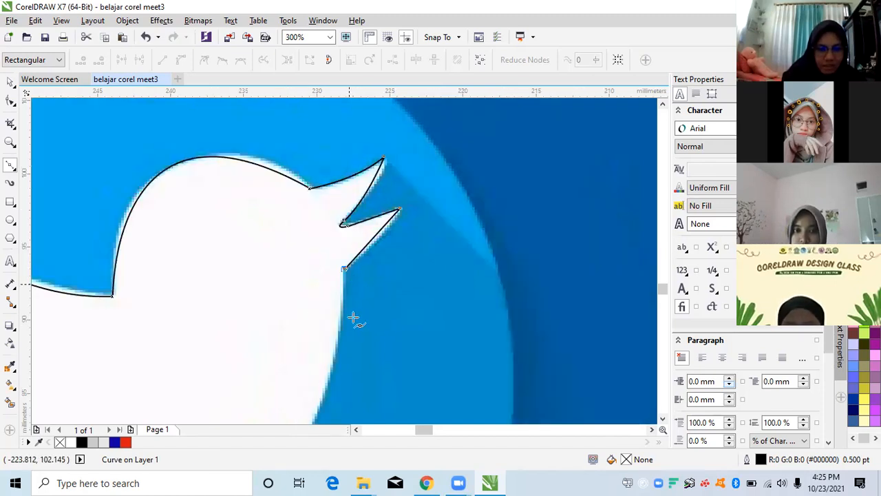
scroll(361, 333, "down", 2)
scroll(358, 282, "up", 2)
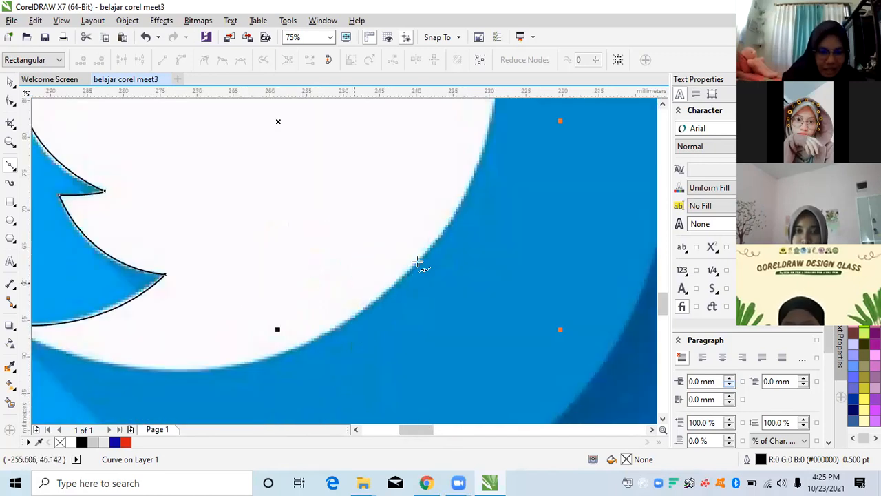
scroll(437, 232, "down", 1)
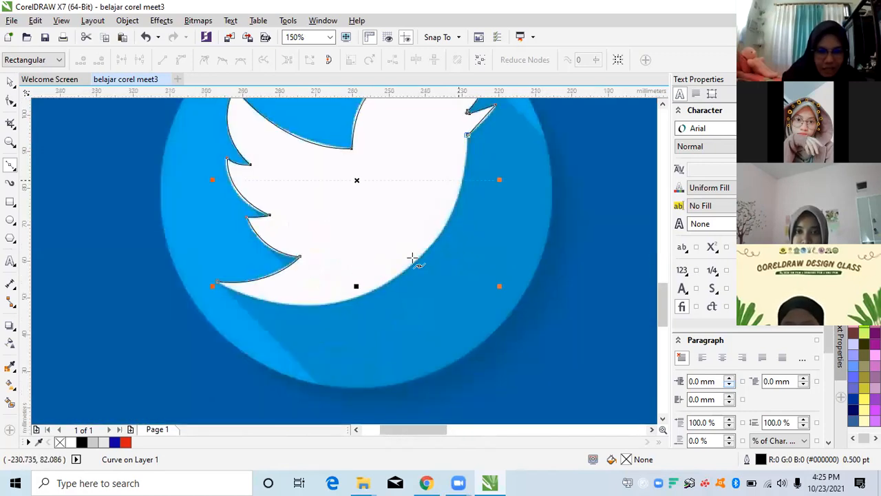
scroll(405, 268, "up", 1)
scroll(409, 261, "down", 1)
left_click(204, 291)
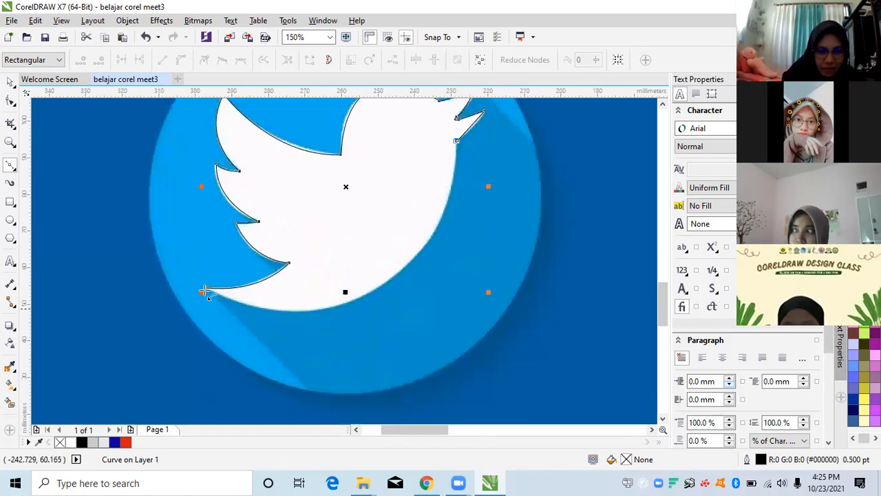
left_click(456, 141)
left_click_drag(418, 395, 440, 366)
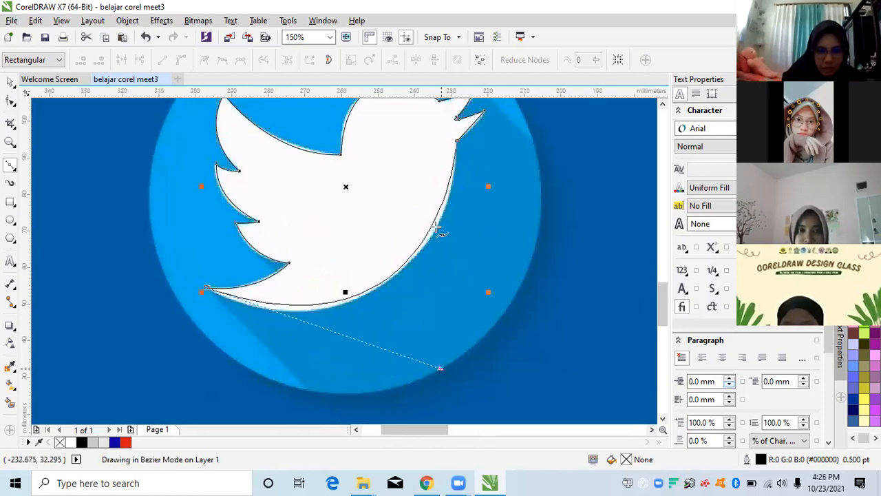
left_click(452, 187)
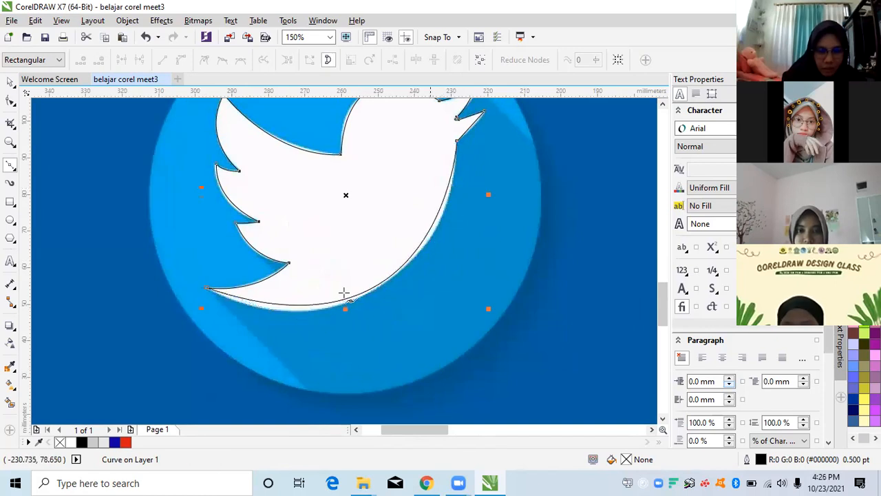
key("ctrl+z")
key("ctrl+z")
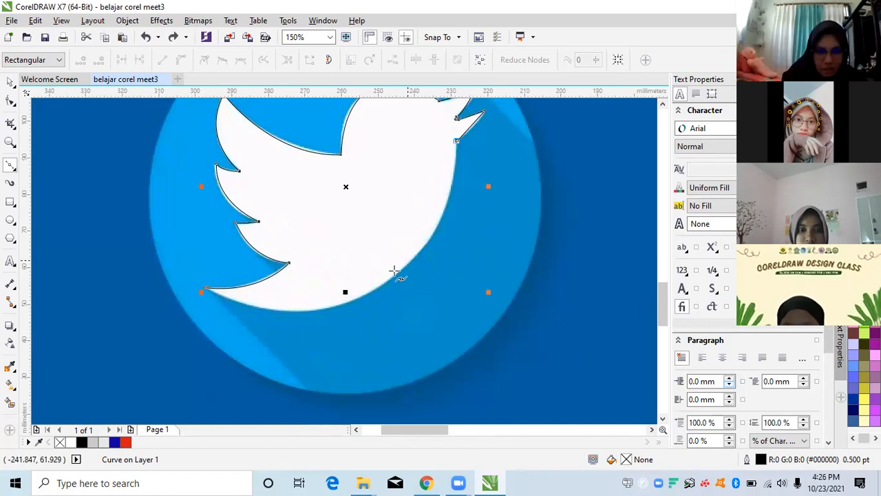
Step: Trace the breast and belly with a smooth node midway, and close the bird outline with a curve at the tail tip
left_click_drag(353, 311, 364, 295)
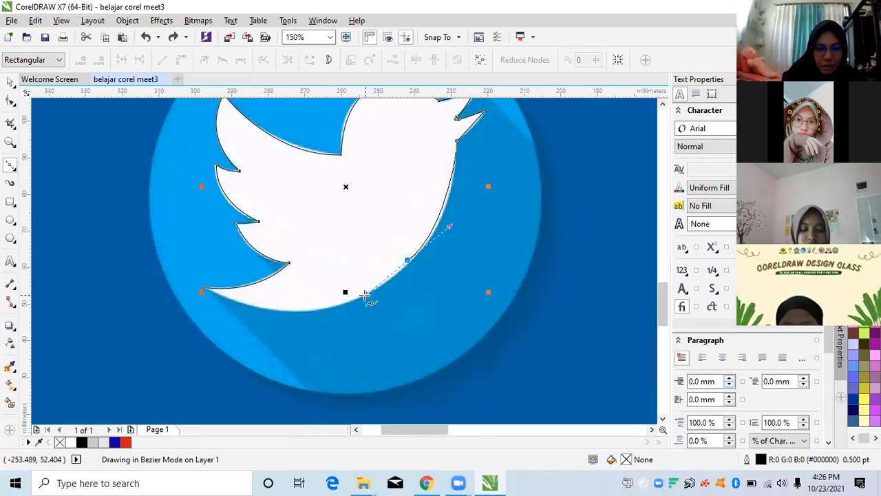
scroll(365, 294, "up", 2)
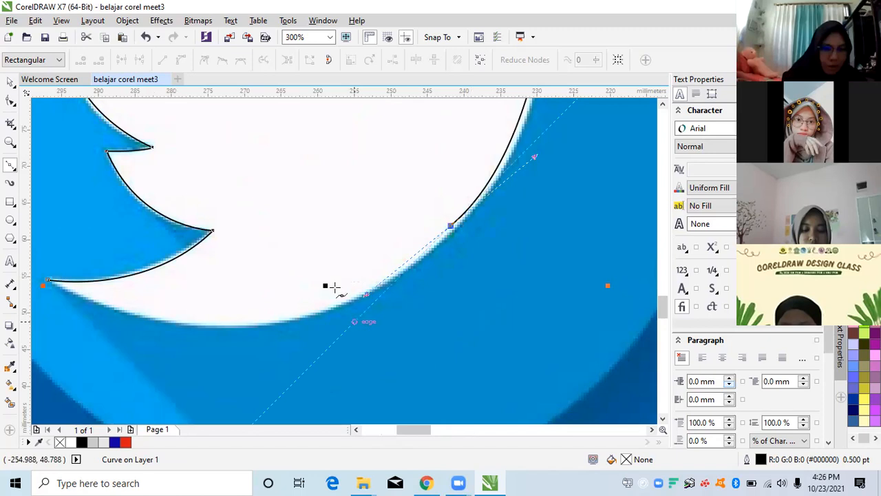
left_click(48, 280)
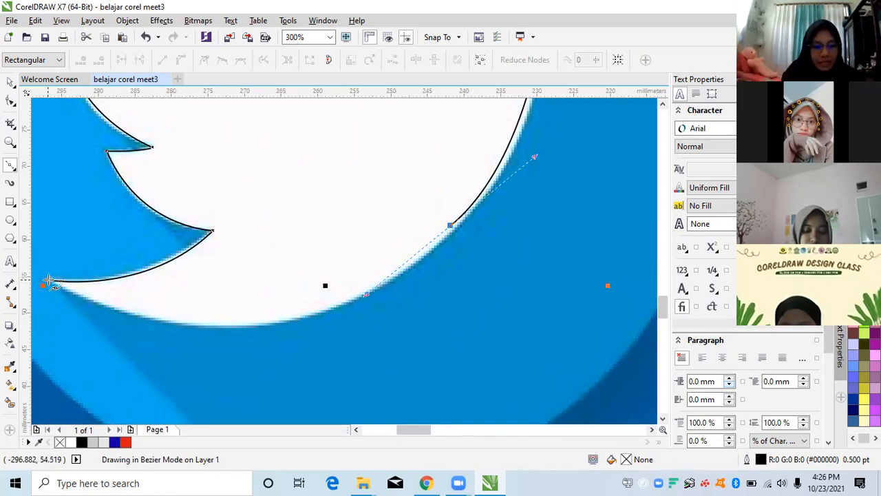
left_click_drag(48, 279, 256, 358)
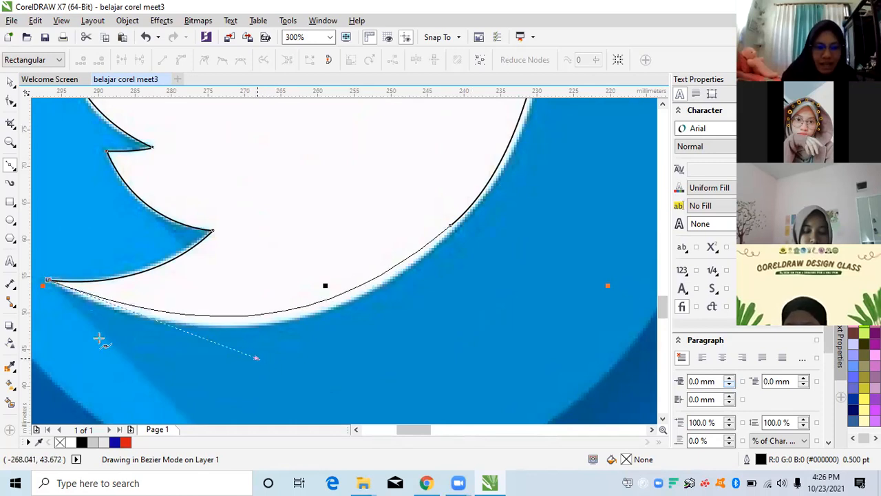
left_click_drag(256, 321, 285, 365)
scroll(284, 364, "down", 2)
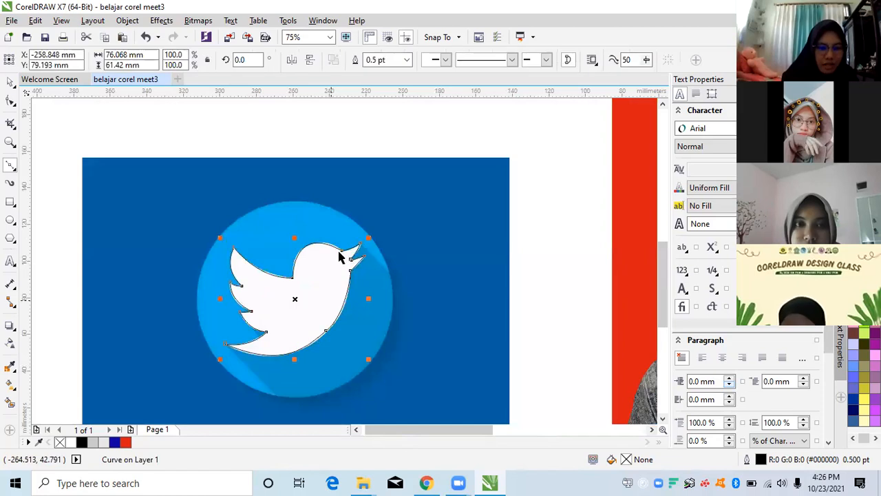
left_click(452, 193)
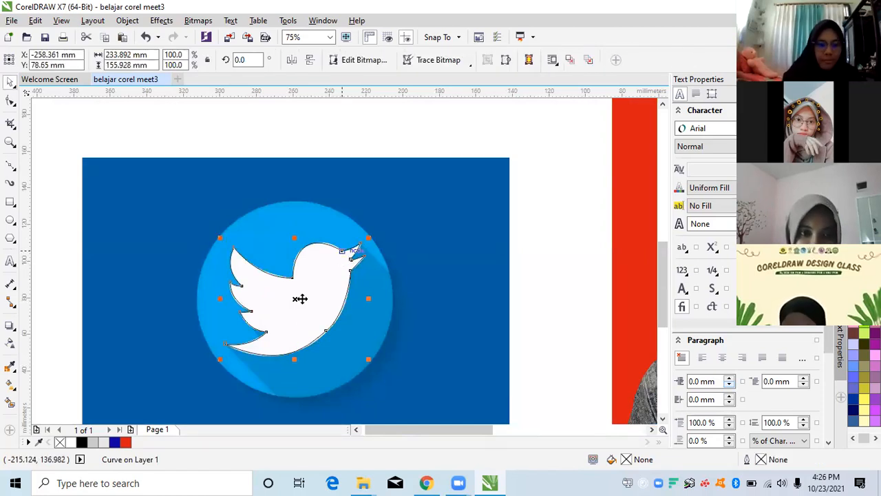
key("ctrl+z")
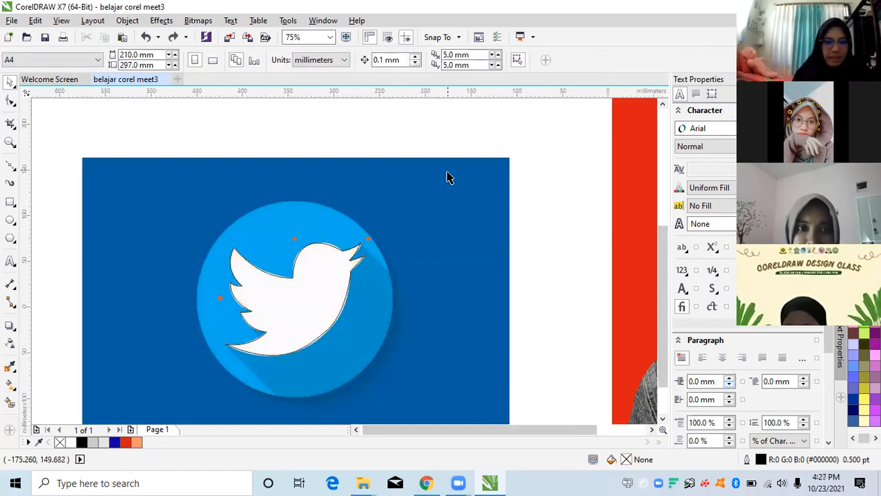
Step: Examine how closely the finished bird outline follows the logo, especially along the belly and tail, and view it beside the passport photo
scroll(424, 193, "down", 2)
scroll(424, 192, "up", 2)
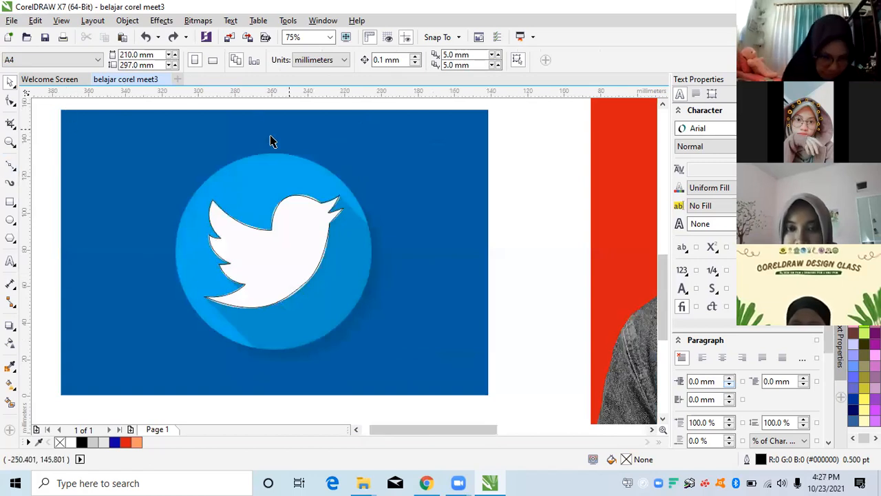
scroll(259, 180, "down", 2)
scroll(258, 180, "up", 2)
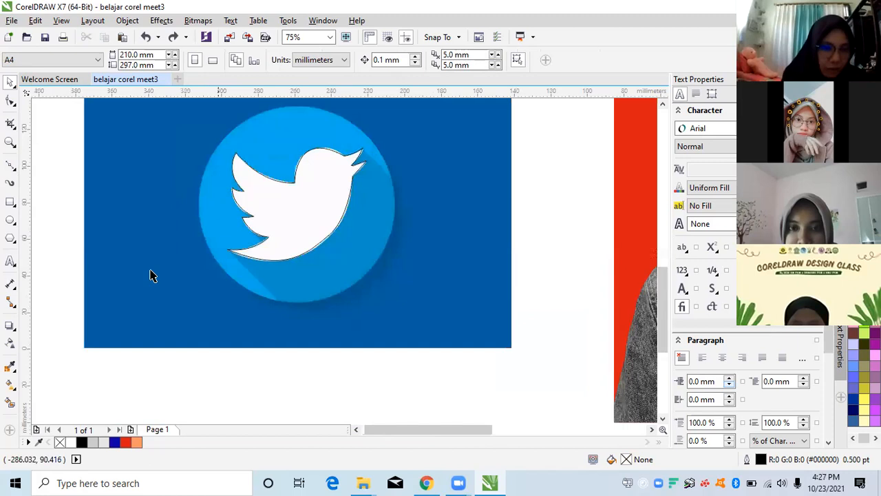
scroll(164, 293, "up", 4)
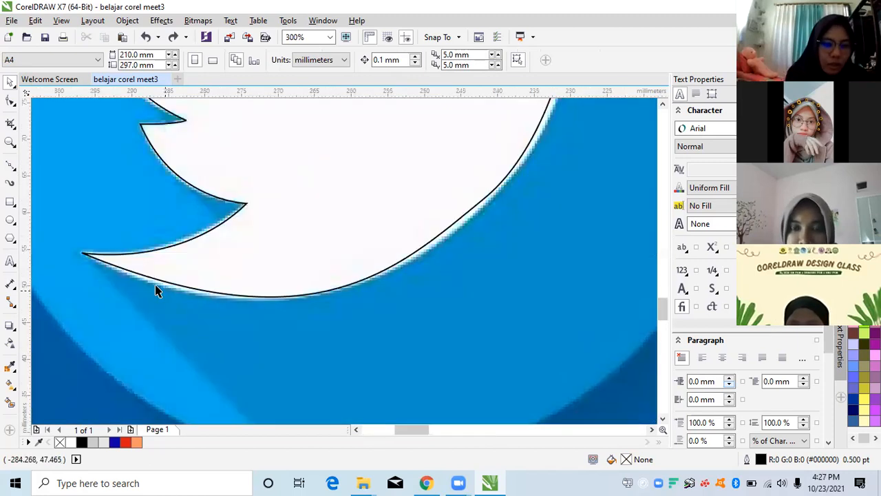
scroll(354, 254, "down", 4)
scroll(307, 172, "down", 1)
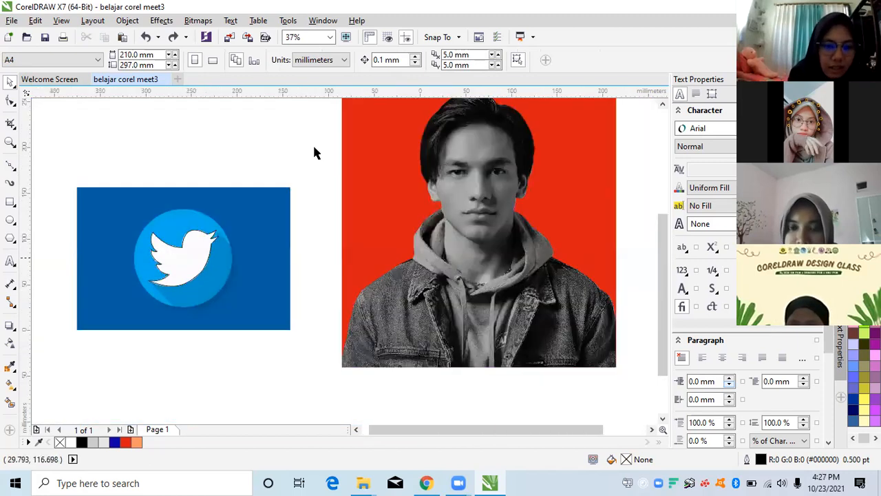
left_click_drag(378, 106, 123, 336)
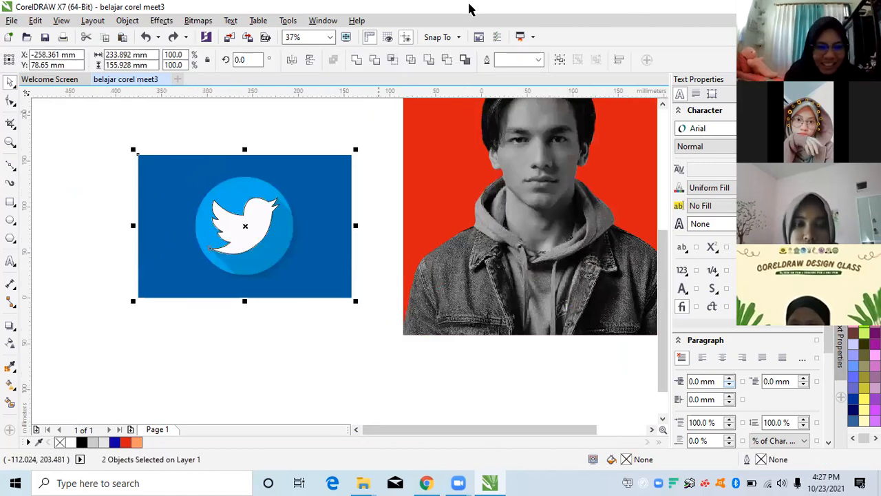
key("Escape")
scroll(278, 269, "up", 1)
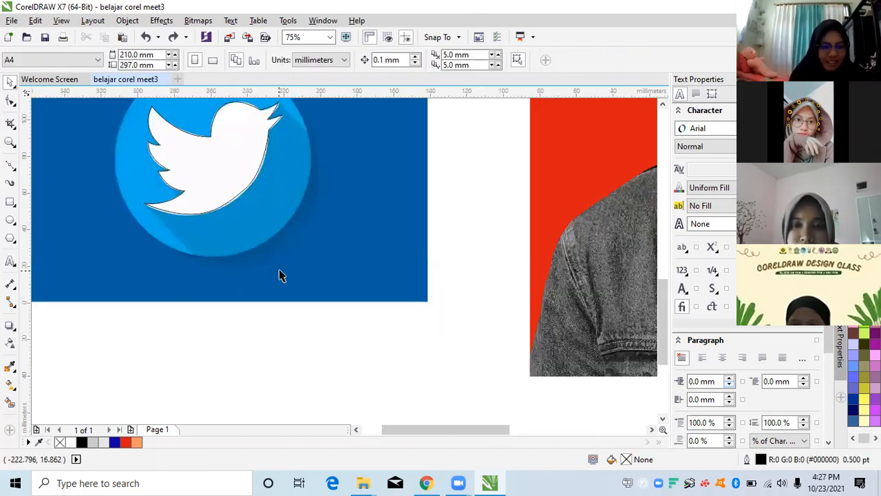
scroll(286, 251, "down", 1)
scroll(426, 162, "down", 1)
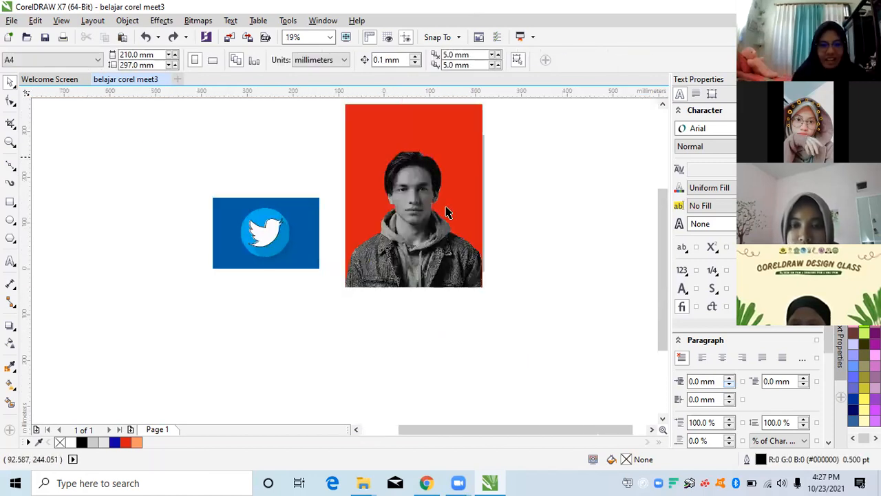
scroll(426, 158, "up", 1)
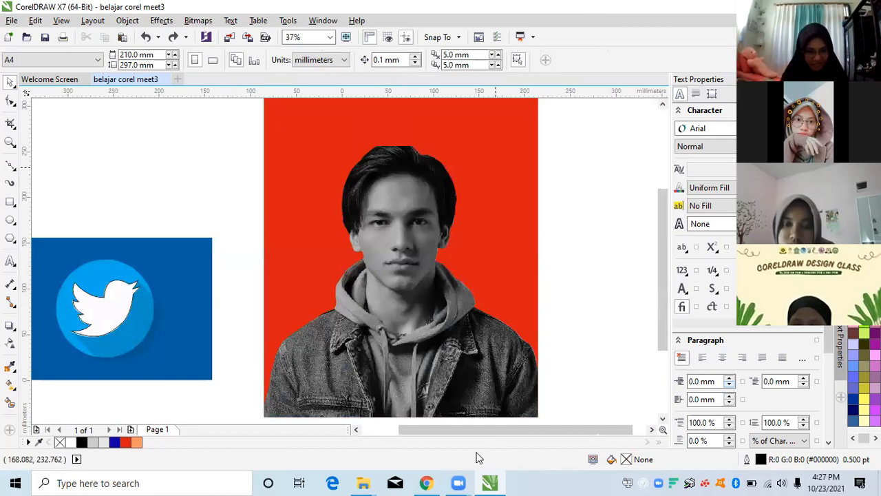
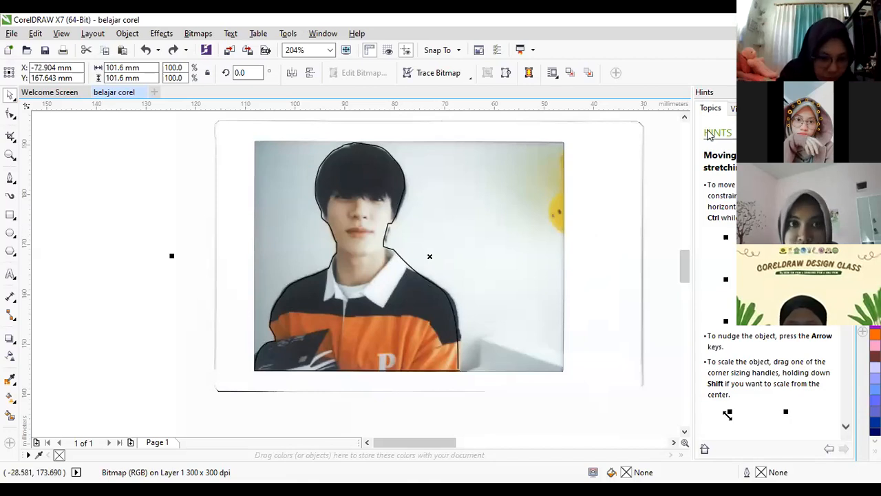
Step: Try to move the traced head-and-shoulder outline sideways off the portrait in the belajar corel document, and undo the moves
left_click_drag(387, 246, 419, 252)
left_click_drag(457, 283, 469, 281)
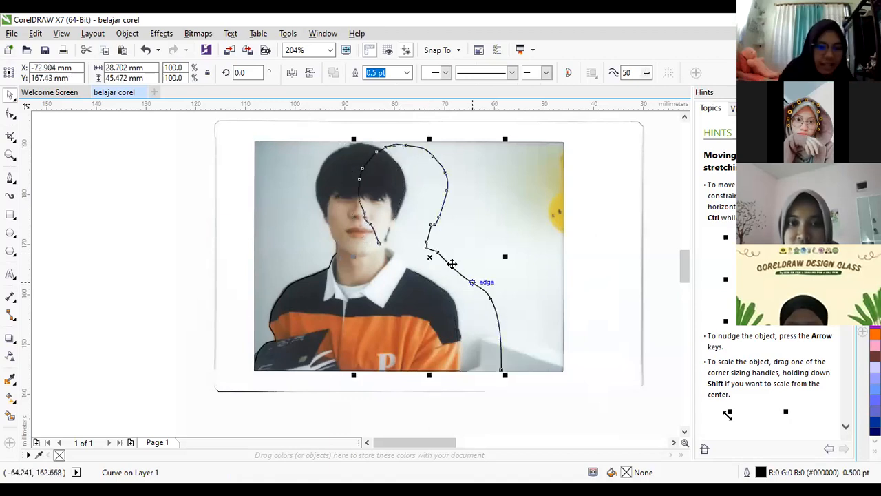
left_click(145, 50)
left_click(145, 51)
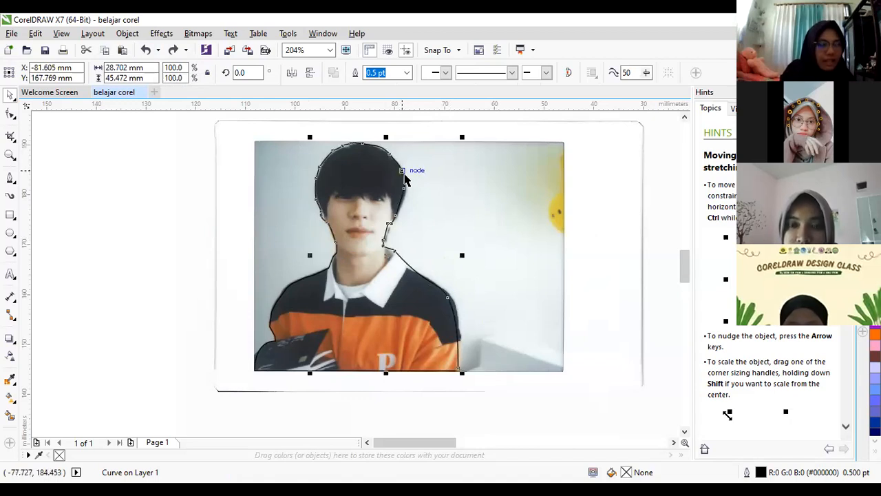
Step: Try to continue the portrait outline with the Pen tool from the open end node at the jaw above the neck
scroll(387, 290, "up", 3)
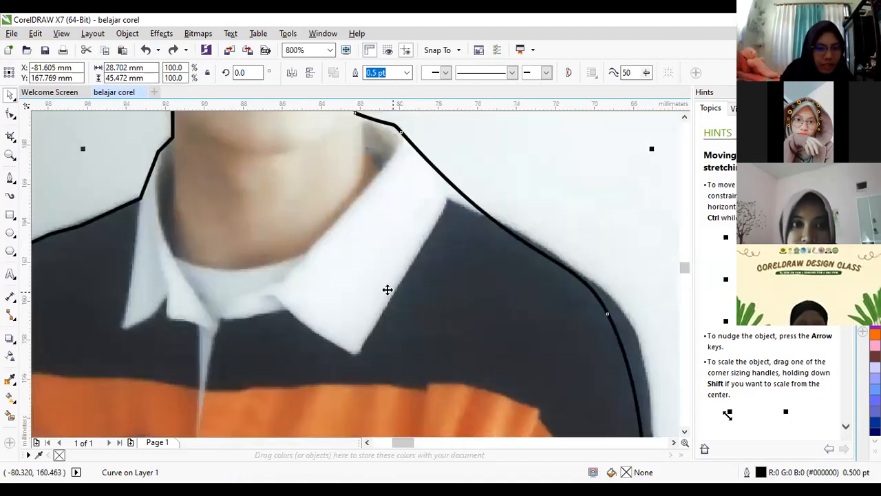
left_click_drag(403, 442, 400, 442)
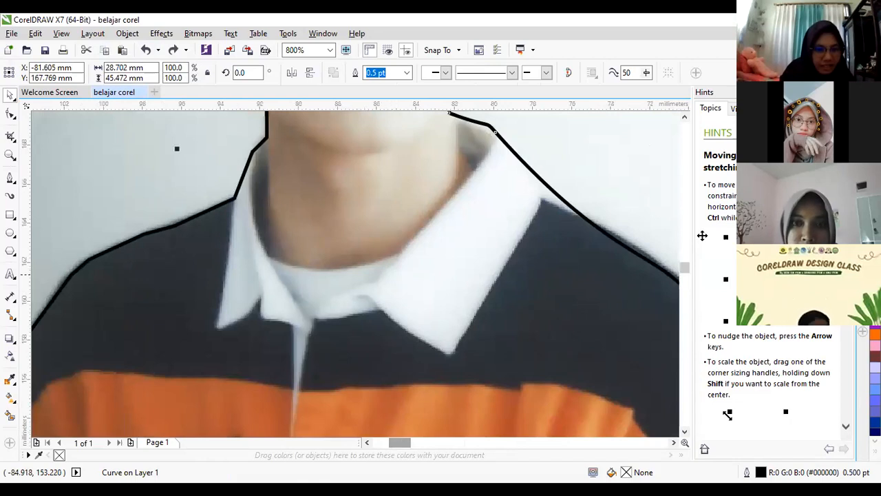
left_click_drag(687, 264, 686, 255)
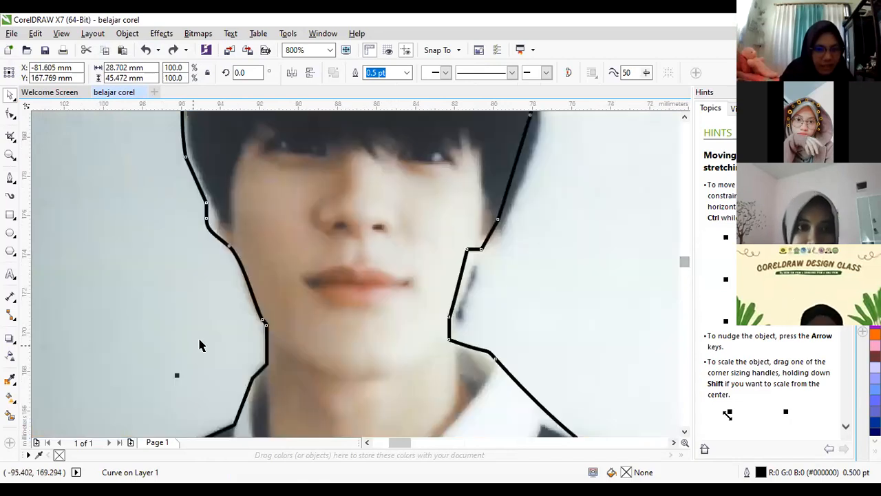
scroll(196, 338, "up", 1)
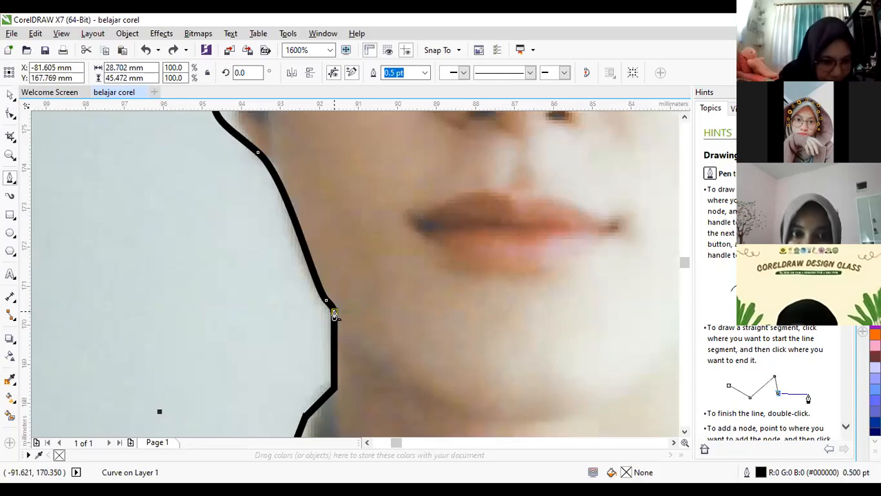
left_click(335, 314)
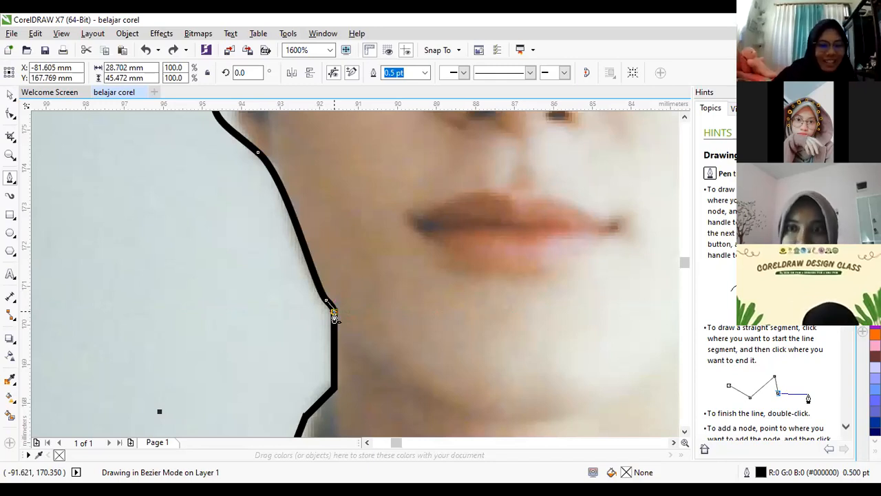
double_click(334, 315)
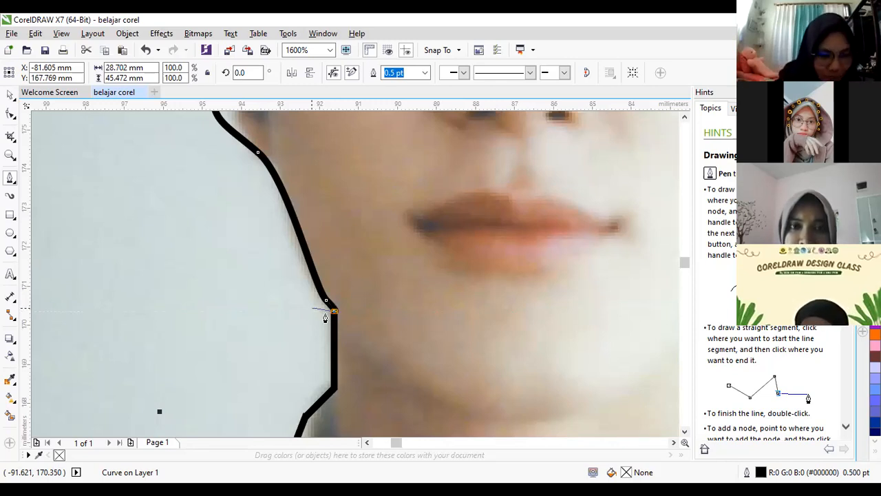
left_click(11, 96)
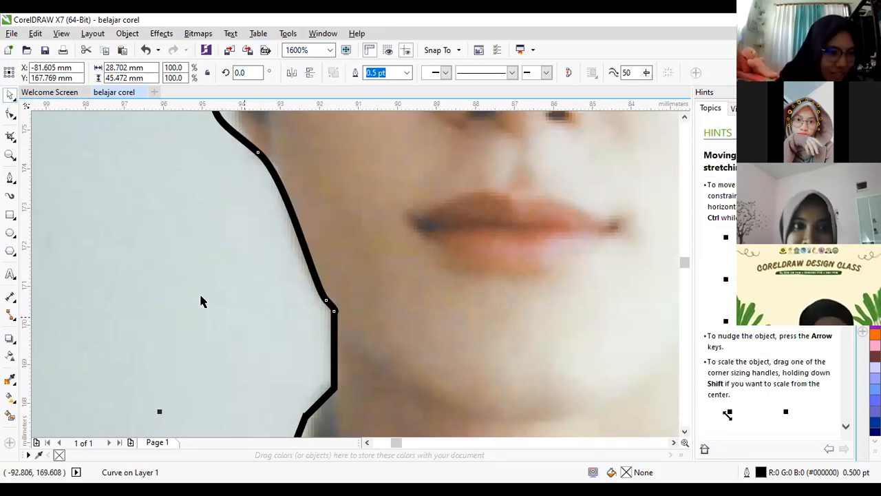
Step: Delete the head outline's open end node at the jaw and move the new end node onto the neck line's upper end
left_click(10, 216)
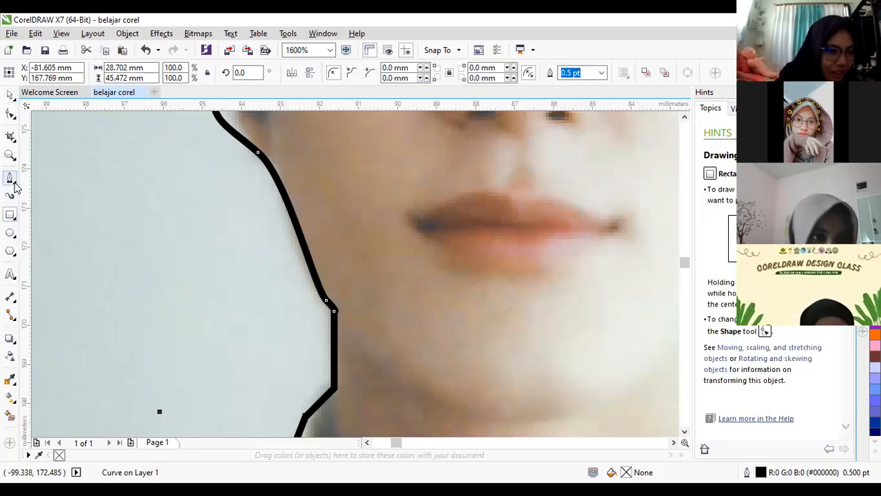
left_click(12, 113)
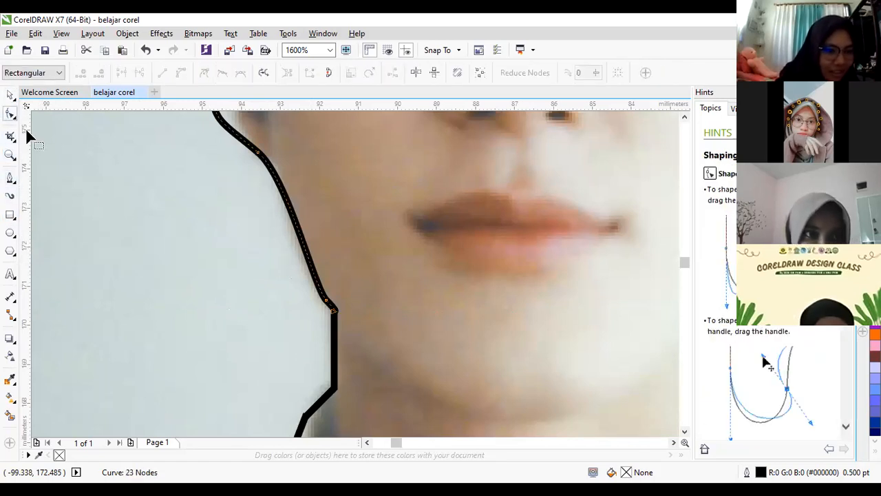
left_click(335, 314)
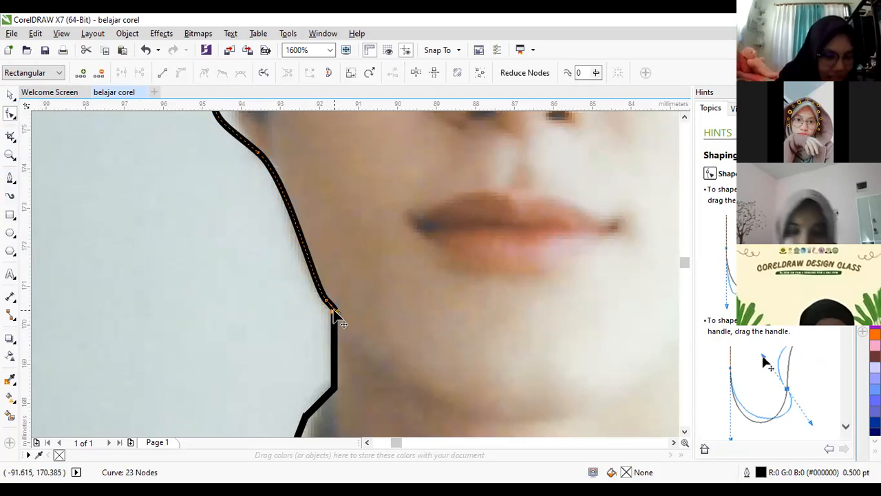
key("Delete")
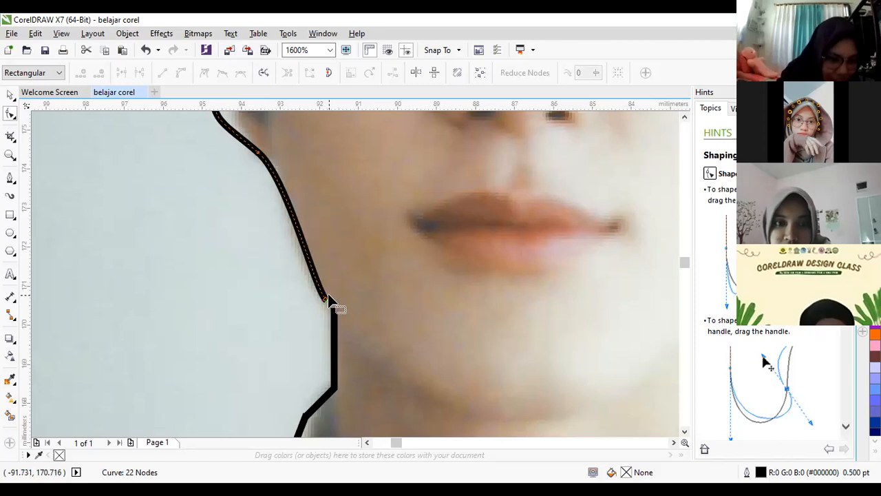
left_click(326, 302)
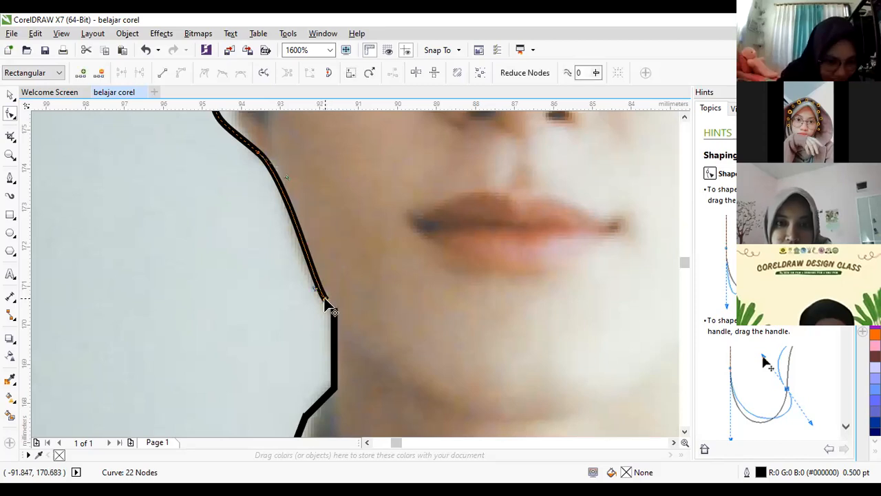
left_click_drag(326, 302, 334, 311)
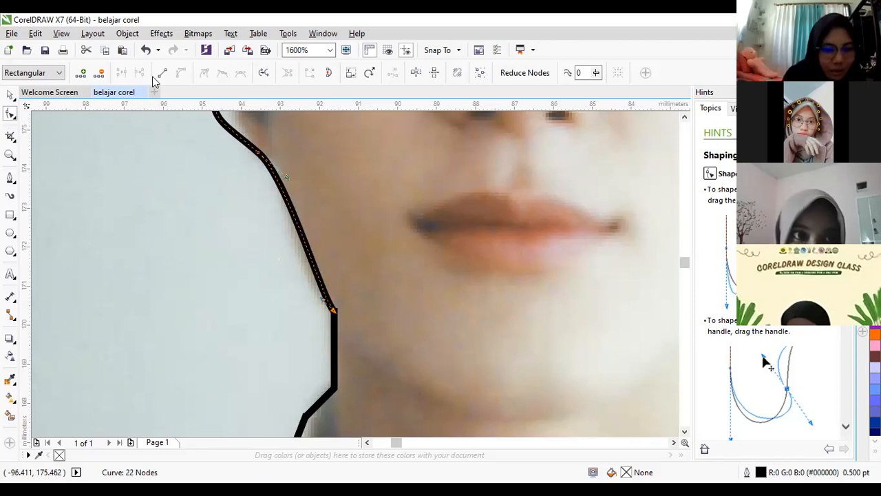
Step: Delete the repositioned jaw end node so the head outline ends at the node just below the ear
scroll(335, 291, "down", 2)
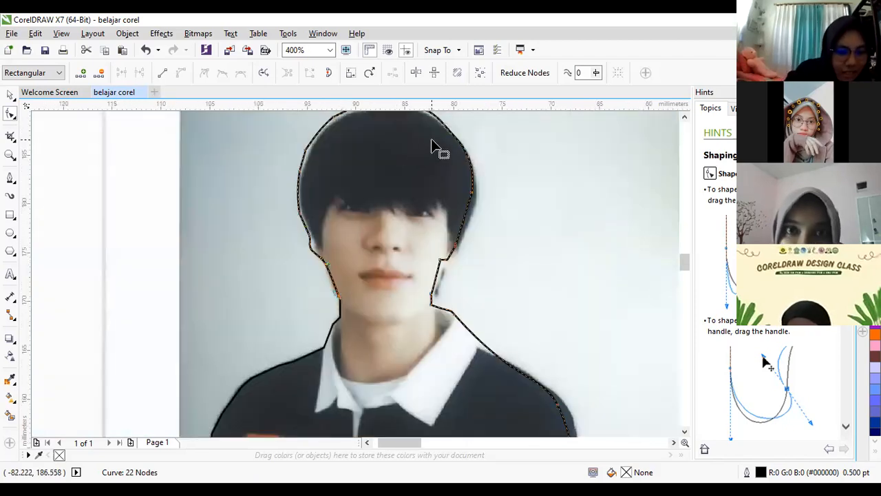
scroll(337, 290, "up", 3)
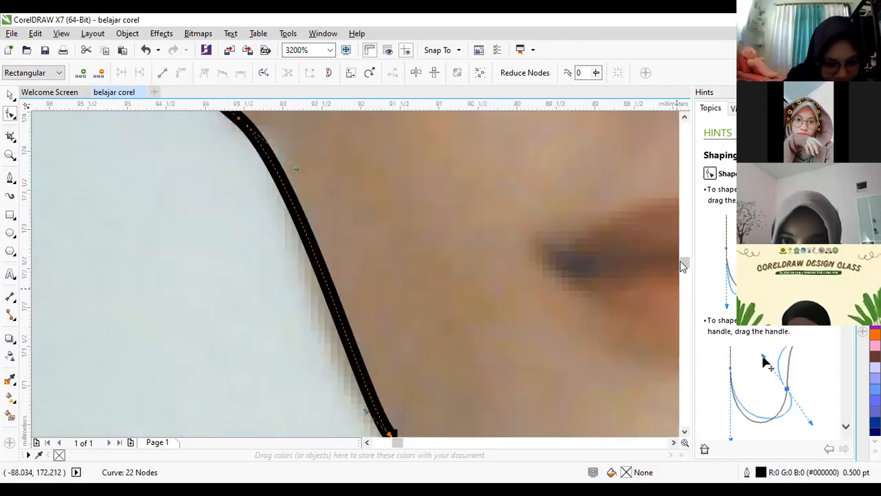
left_click_drag(680, 262, 682, 263)
scroll(623, 256, "up", 1)
scroll(624, 257, "down", 1)
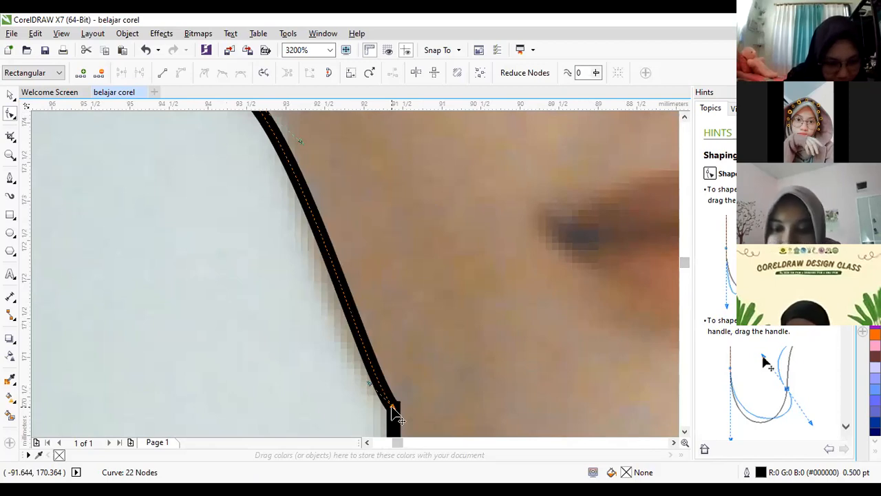
key("Delete")
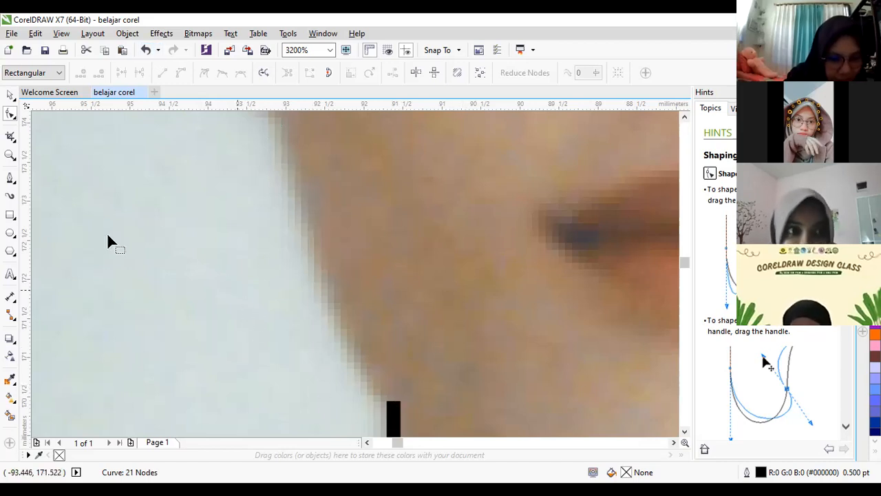
Step: Draw a straight Pen segment from the open node below the ear to the upper end of the neck line
scroll(477, 315, "down", 2)
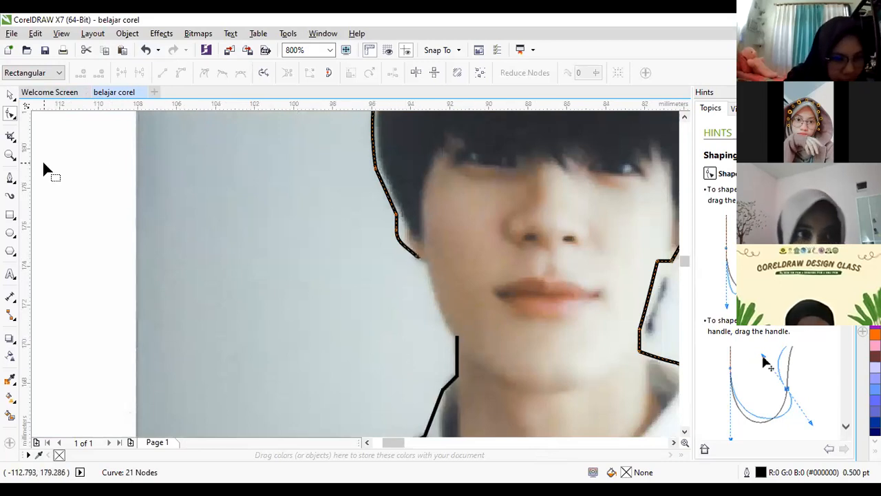
left_click(11, 177)
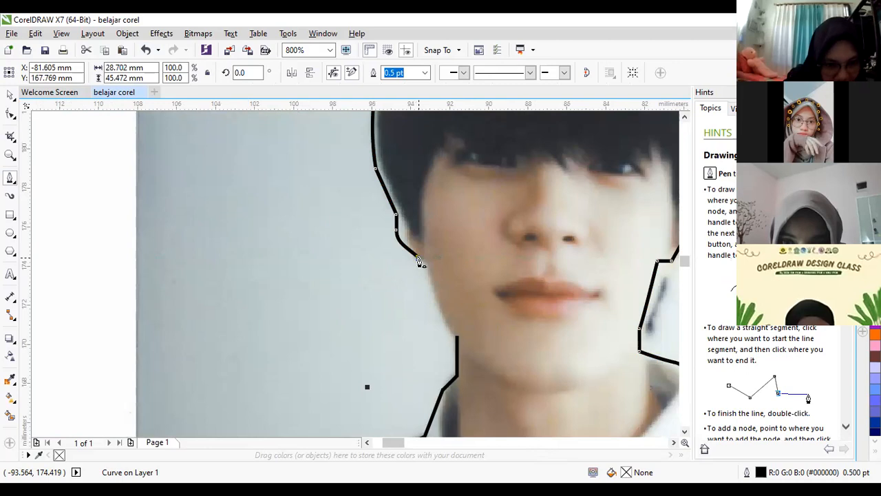
left_click(419, 262)
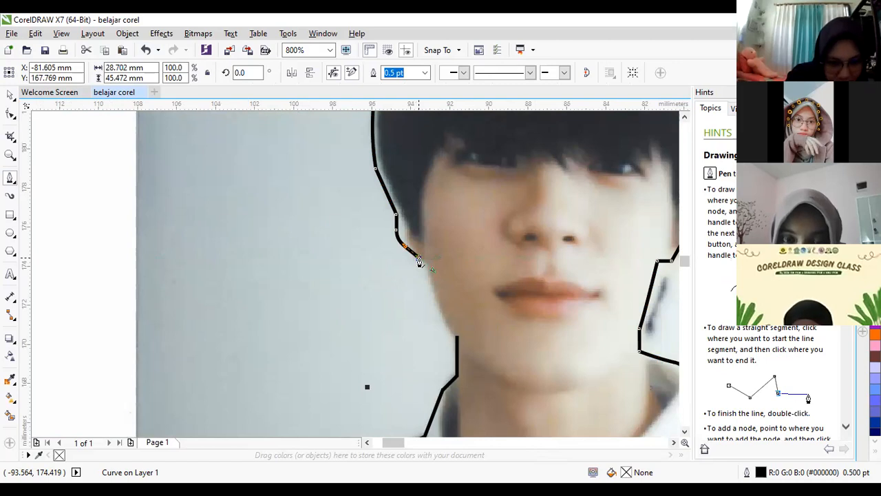
mouse_move(419, 262)
left_mouse_down()
mouse_move(433, 302)
mouse_move(419, 260)
left_mouse_up()
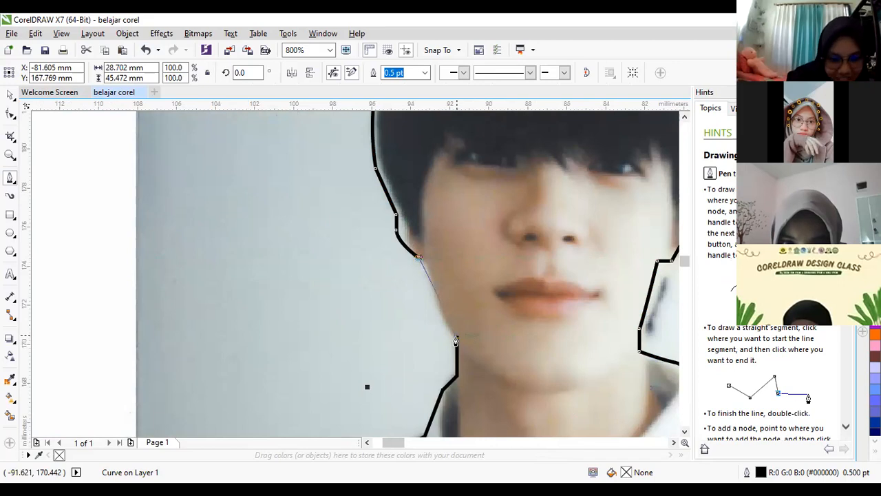
left_click(456, 340)
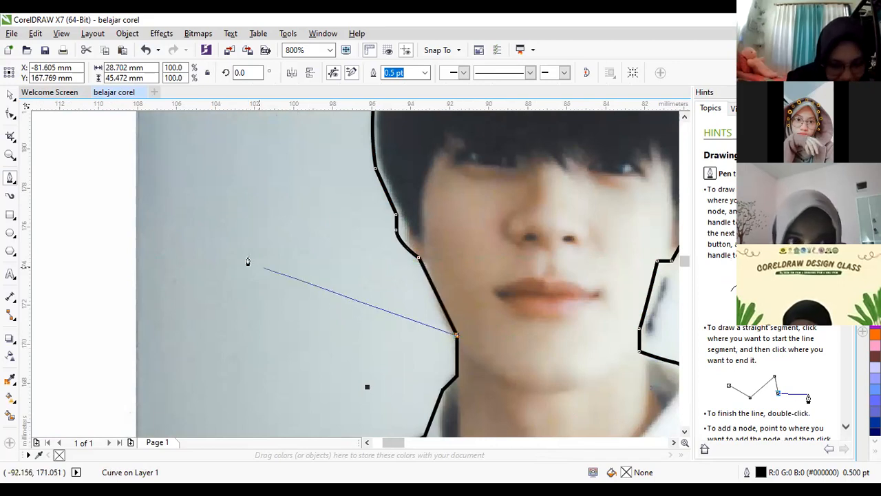
Step: Examine the jaw joint between the head outline and the neck-and-shoulder line, selecting each curve in turn
left_click(11, 94)
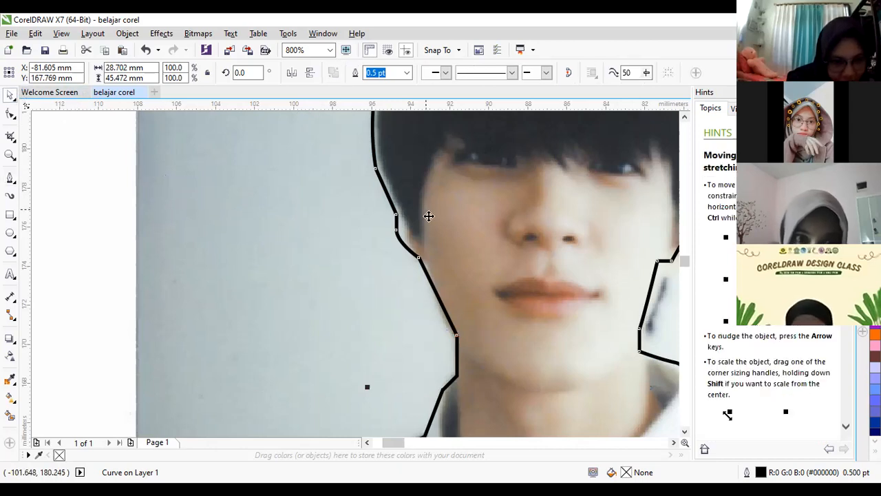
scroll(457, 361, "down", 1)
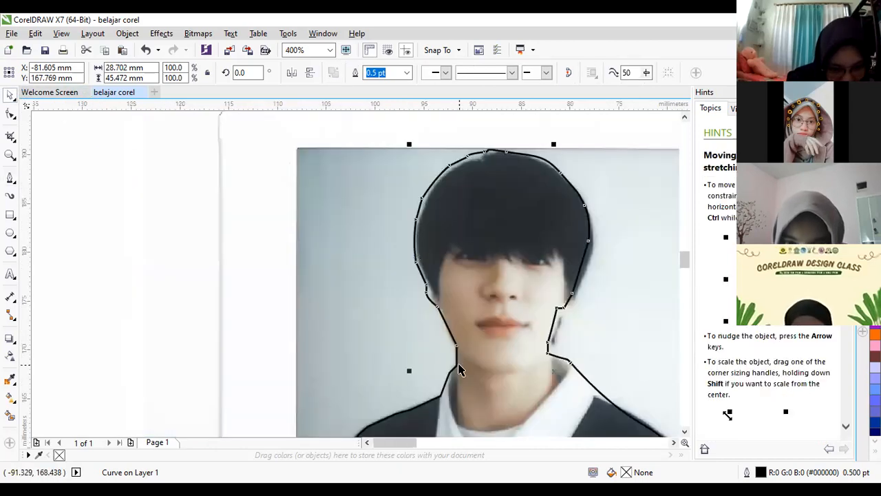
left_click(459, 362)
scroll(470, 360, "up", 2)
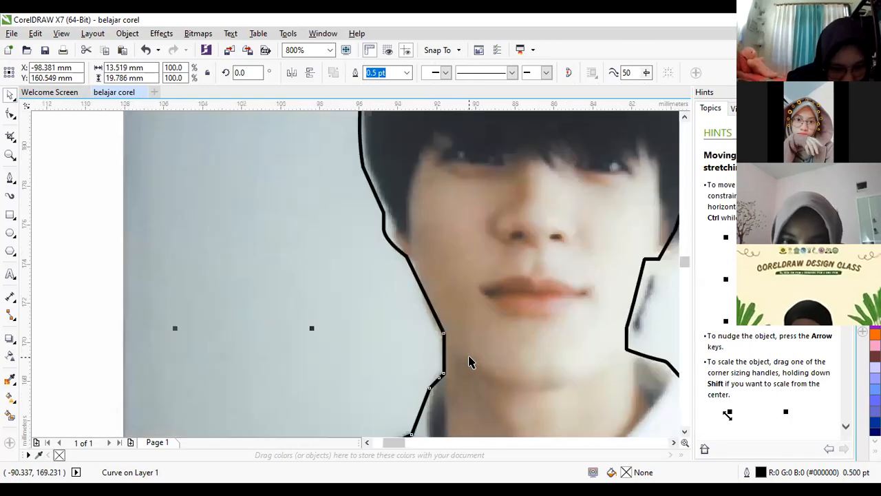
left_click(413, 296)
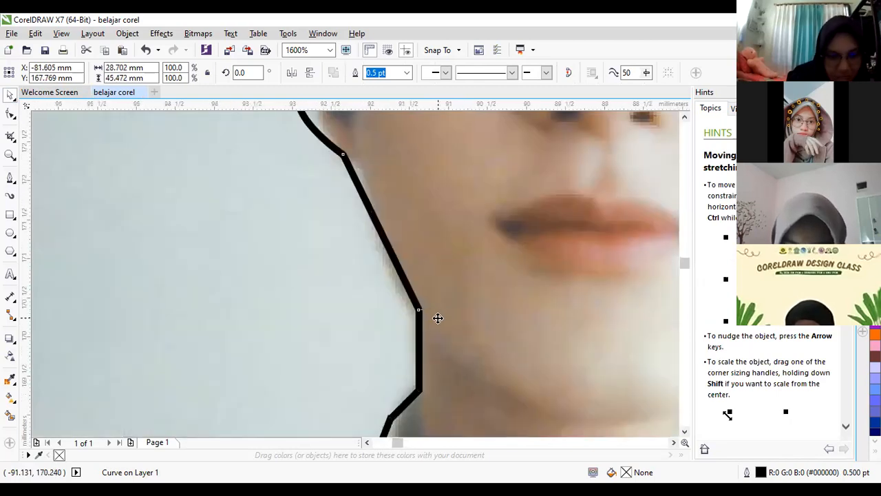
scroll(437, 319, "up", 1)
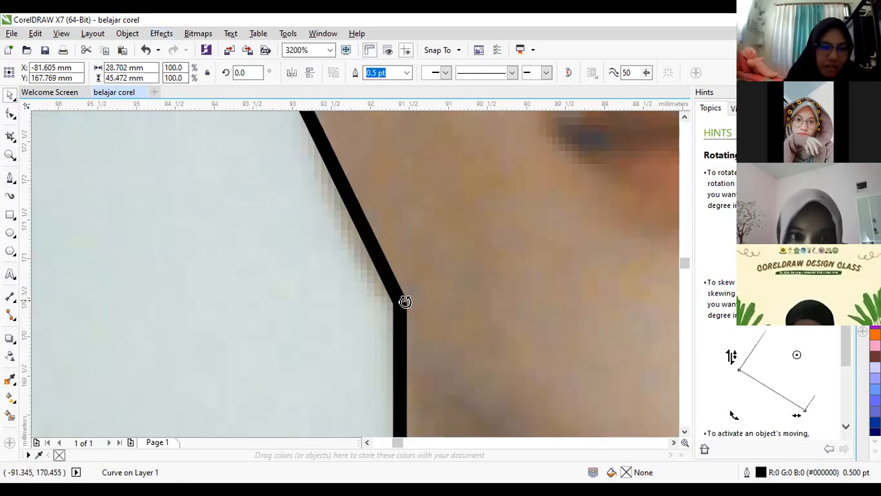
scroll(403, 296, "up", 1)
scroll(403, 298, "down", 3)
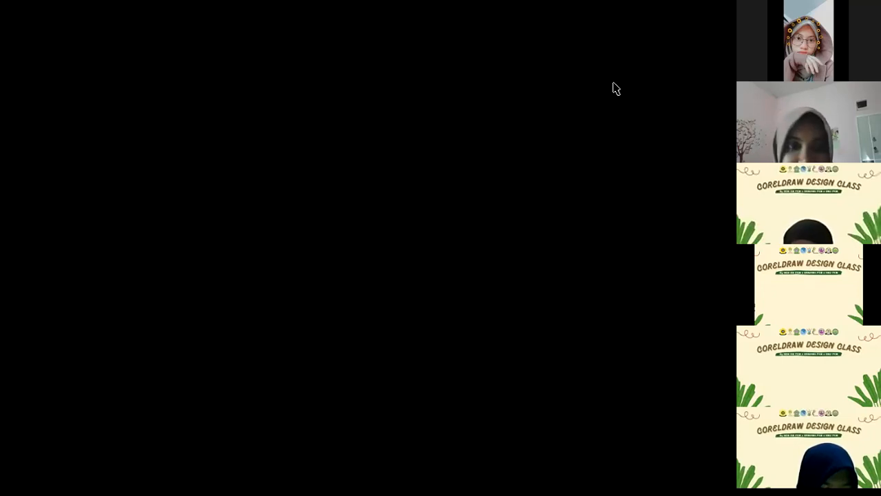
Step: In the belajar corel meet3 document, try to bring the end nodes of the curve and the straight line together
left_click(8, 104)
left_click_drag(163, 244, 197, 139)
scroll(186, 137, "up", 2)
scroll(186, 141, "up", 6)
left_click(239, 274)
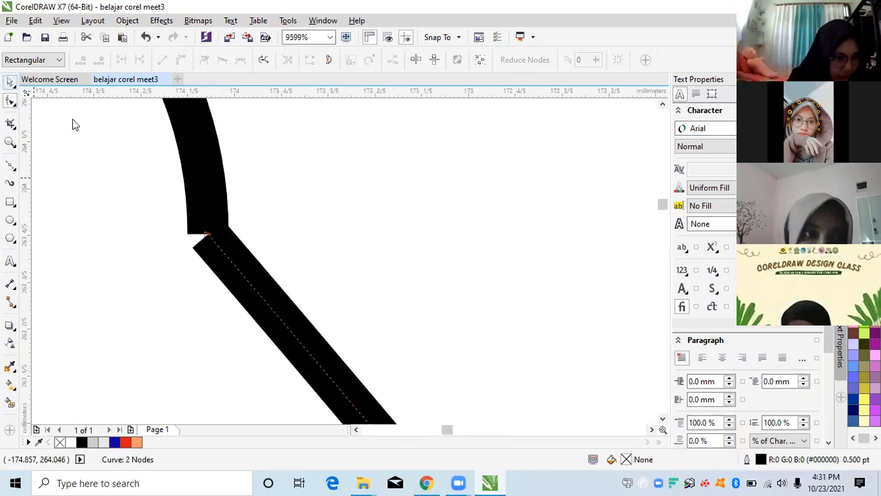
mouse_move(207, 235)
left_mouse_down()
mouse_move(177, 183)
mouse_move(201, 220)
mouse_move(208, 213)
mouse_move(207, 228)
left_mouse_up()
left_click(211, 220)
left_click(196, 219)
left_click(214, 255)
key("Delete")
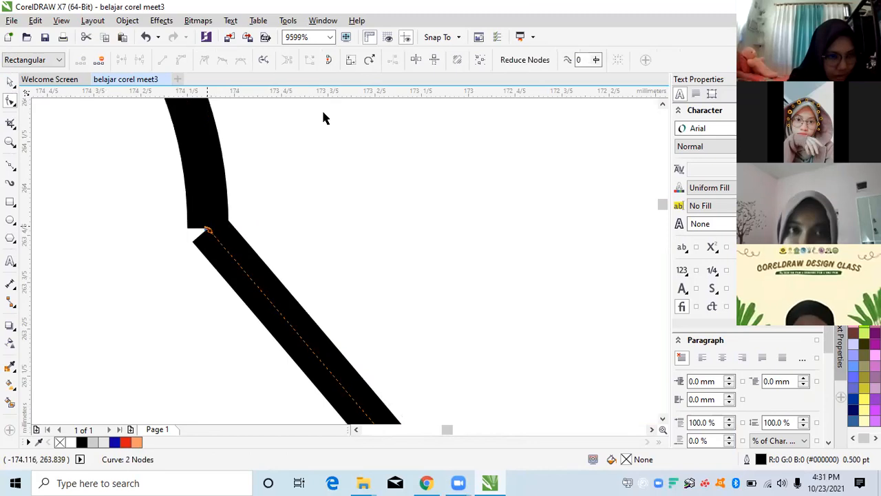
Step: Try to combine the curve and the straight line into one object, and undo back to the separated ends
key("space")
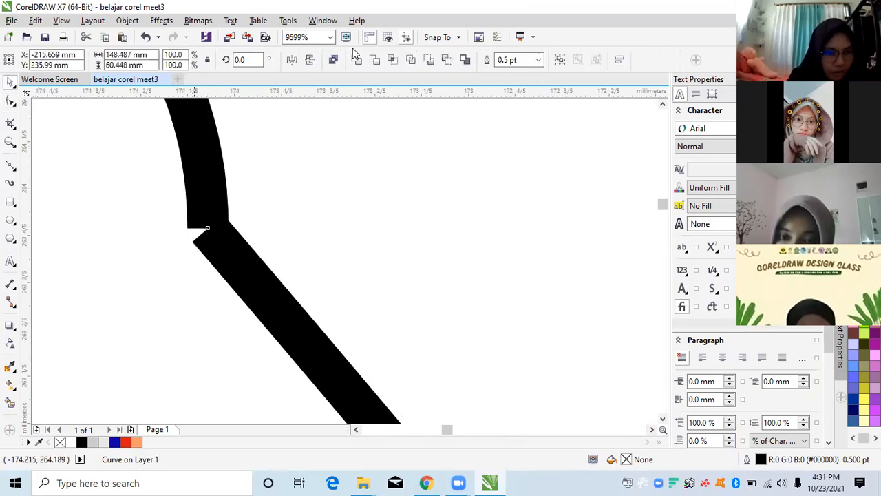
key("F3")
key("ctrl+a")
key("ctrl+l")
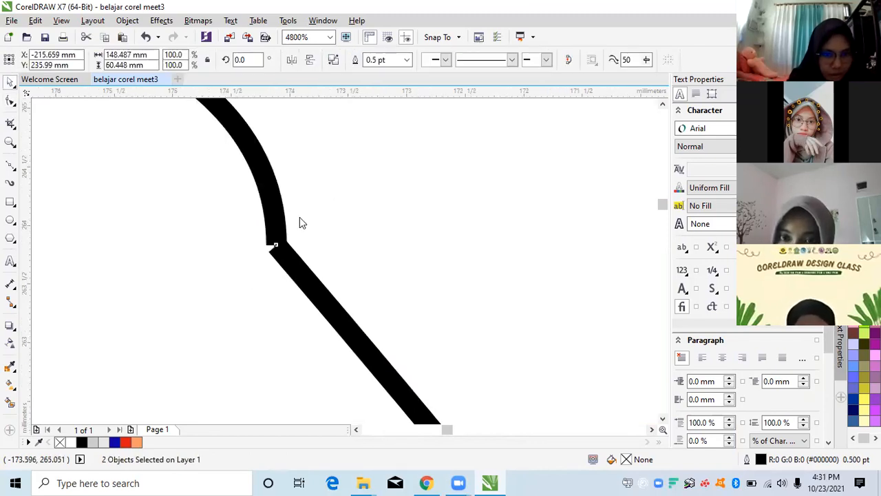
scroll(290, 231, "up", 1)
left_click_drag(252, 235, 229, 191)
key("ctrl+z")
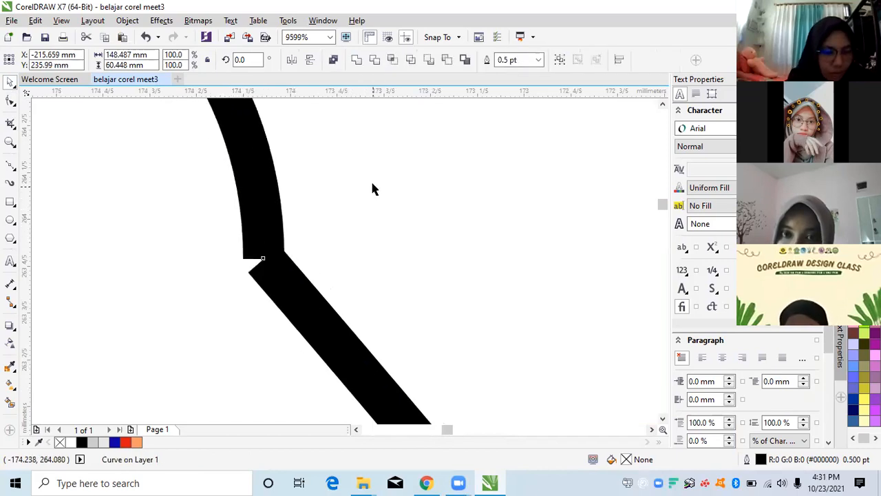
key("ctrl+z")
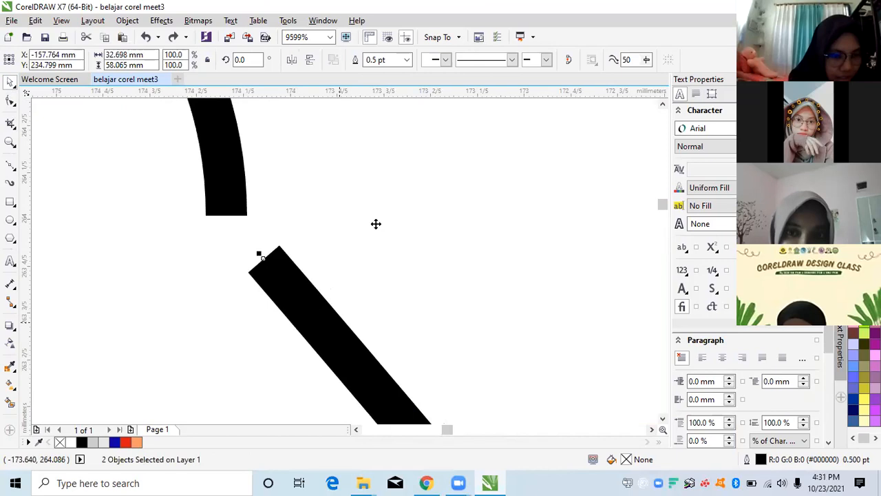
Step: Move the straight line sideways so its upper end lies just below the curve's open end
left_click_drag(255, 281, 187, 272)
key("ctrl+l")
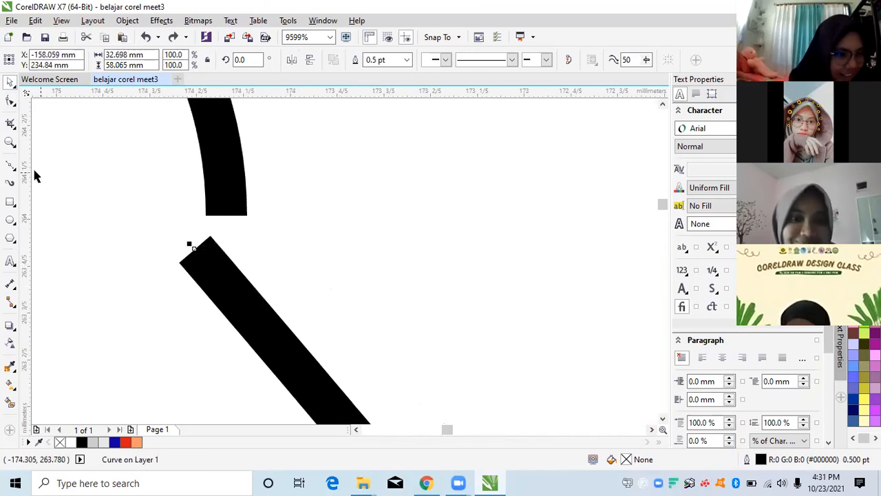
Step: Try to bridge the gap between the straight line's end and the curve's end with a drawn segment, and undo it
key("F10")
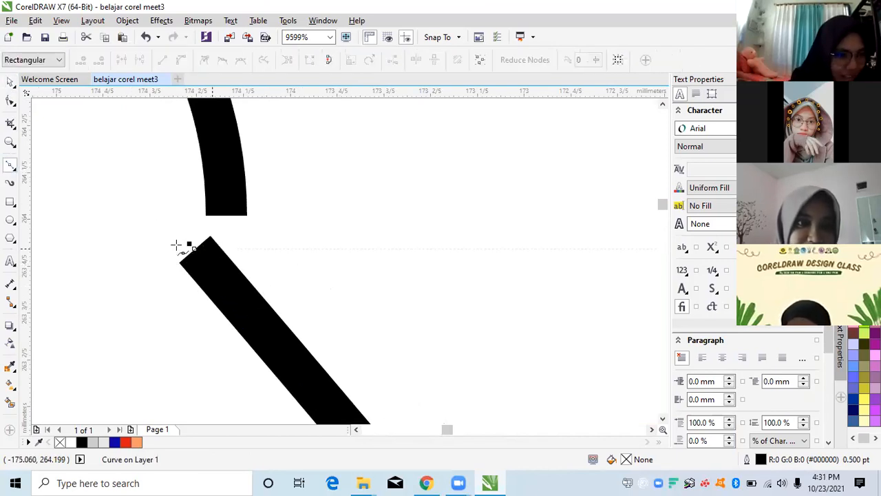
left_click(193, 248)
left_click_drag(226, 215, 260, 212)
key("space")
left_click_drag(245, 268, 245, 278)
key("ctrl+z")
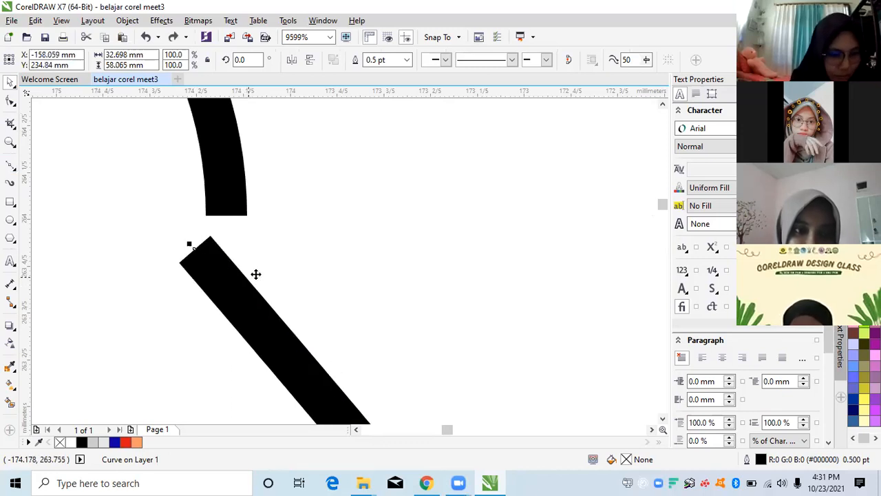
Step: Reshape the straight line by moving its upper end node onto the curve's open end
left_click(13, 172)
left_click(14, 100)
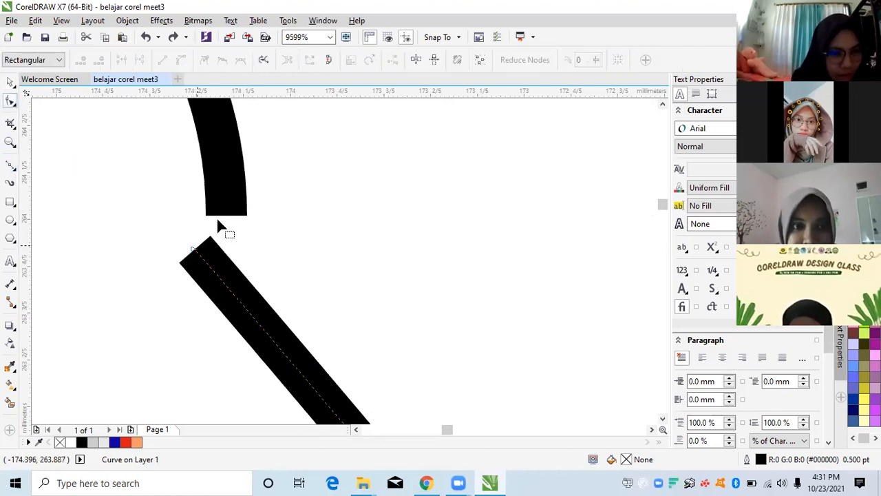
left_click_drag(221, 218, 221, 214)
left_click(227, 157)
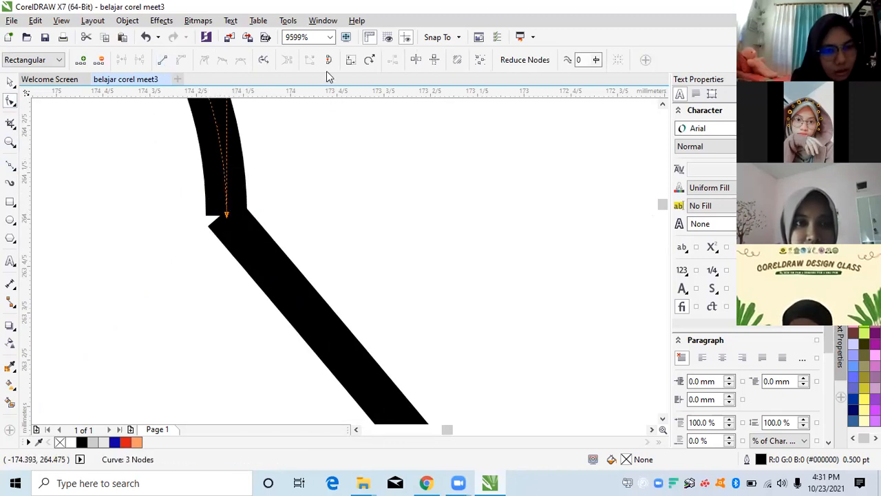
left_click_drag(227, 216, 226, 215)
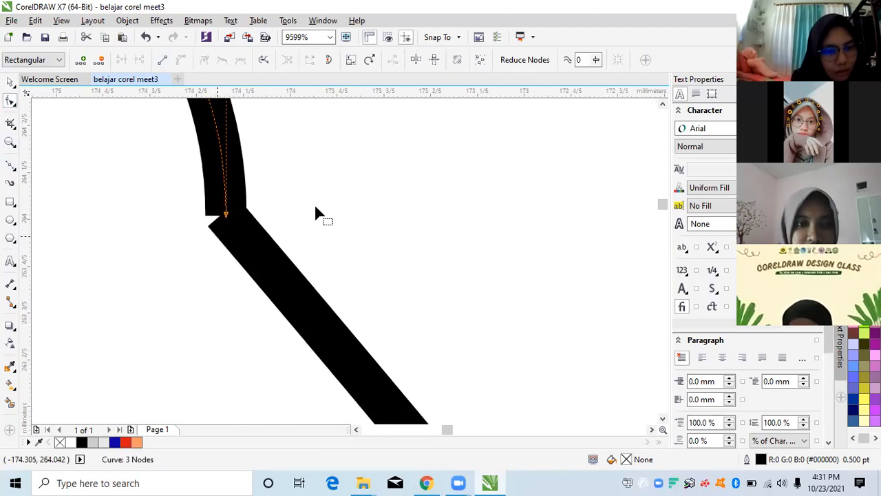
scroll(315, 206, "down", 1)
key("space")
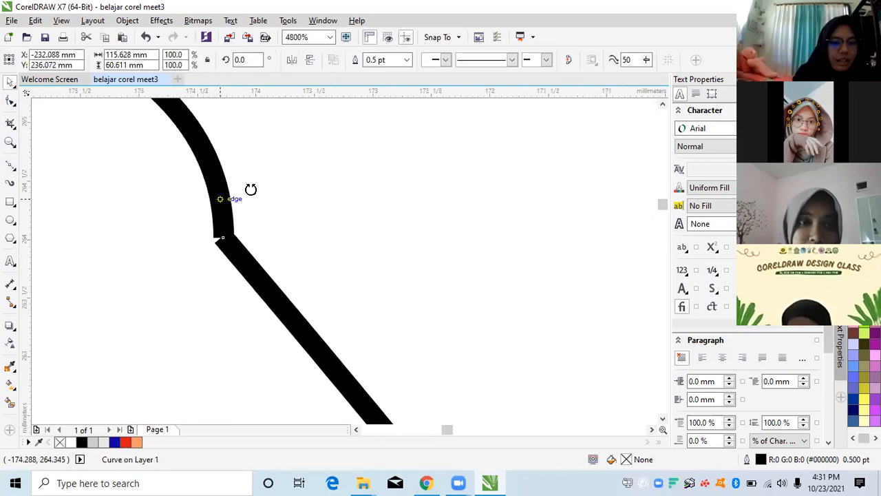
scroll(231, 193, "down", 1)
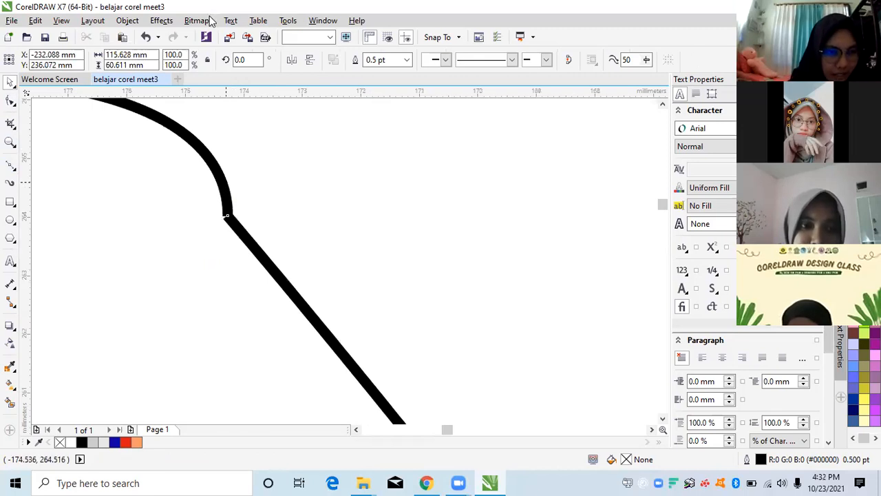
Step: Try converting the upper curve's outline to an object and selecting it together with the straight line
left_click(127, 21)
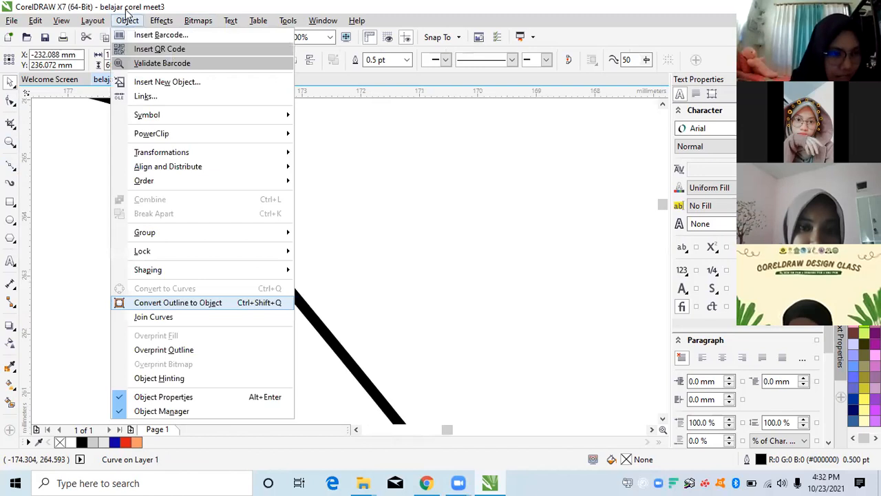
left_click(202, 303)
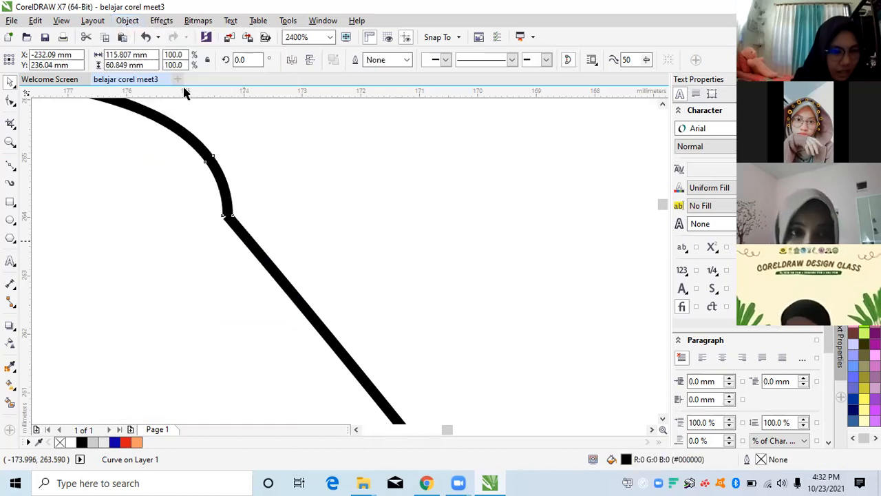
left_click(191, 208)
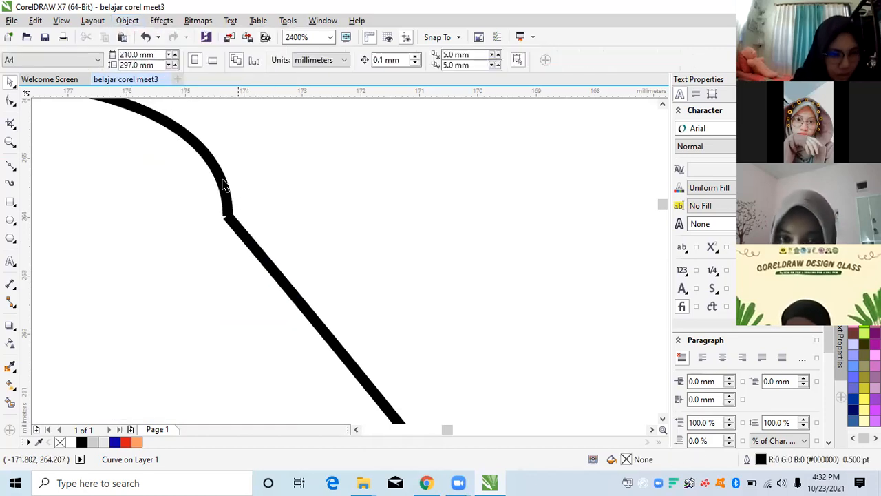
left_click(244, 249)
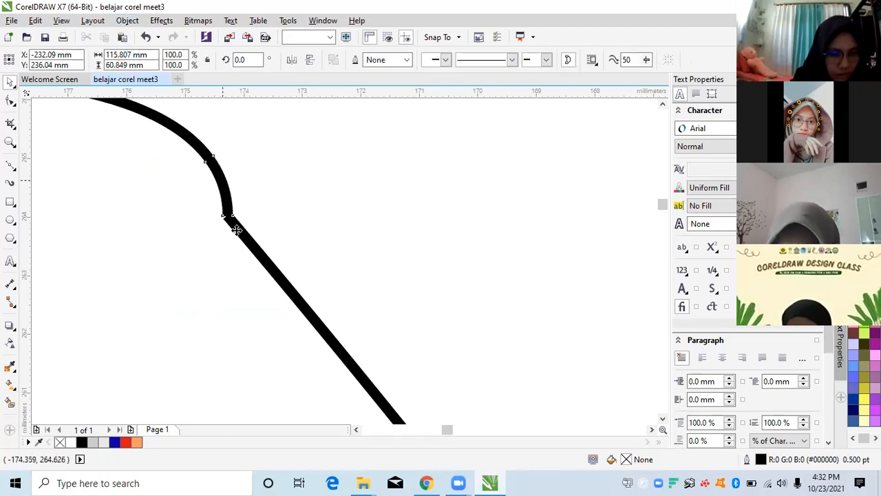
left_click(236, 230)
left_click(231, 207, "shift")
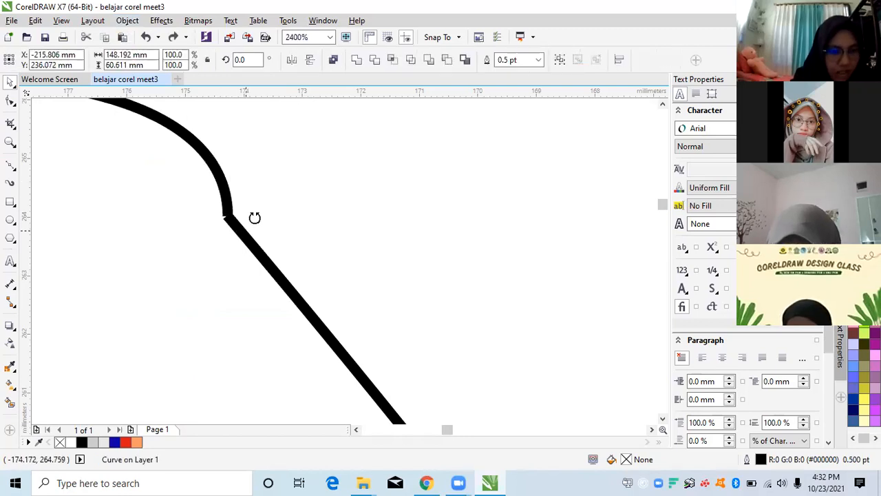
Step: Try to shift the arc and the straight line together by a small amount, and undo the move
key("Escape")
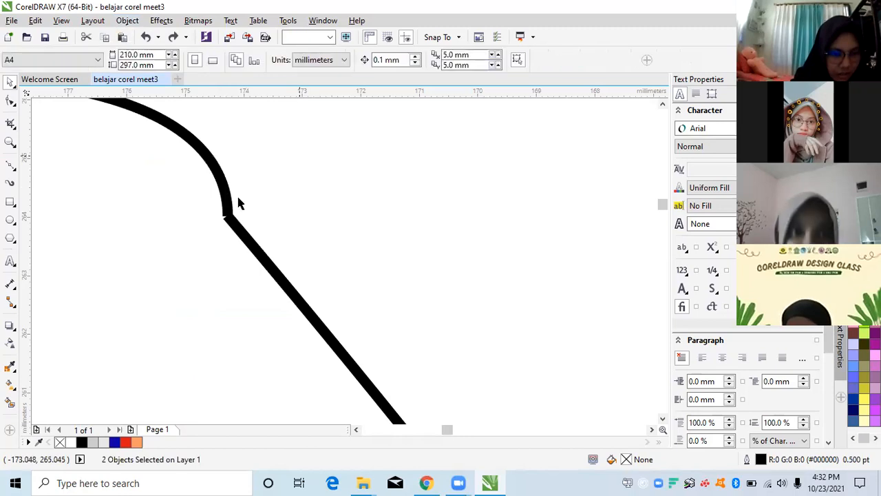
scroll(230, 214, "down", 1)
scroll(233, 217, "up", 2)
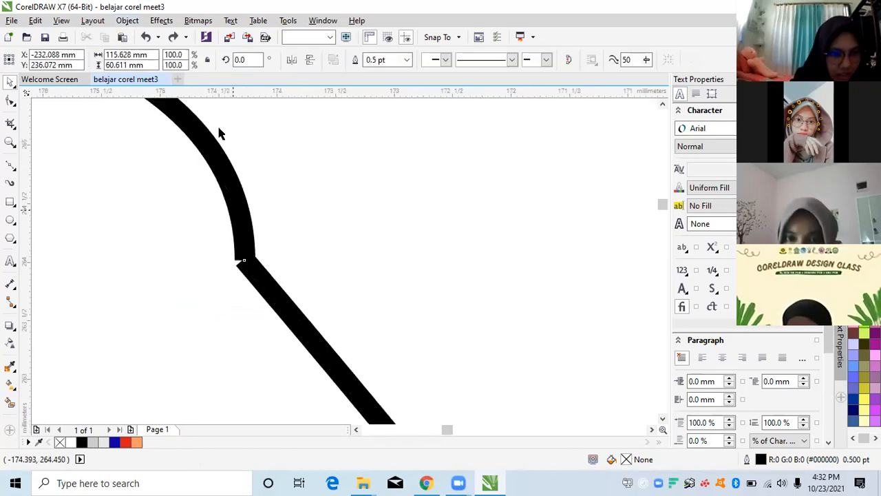
key("ctrl+a")
left_click_drag(298, 271, 297, 269)
key("ctrl+z")
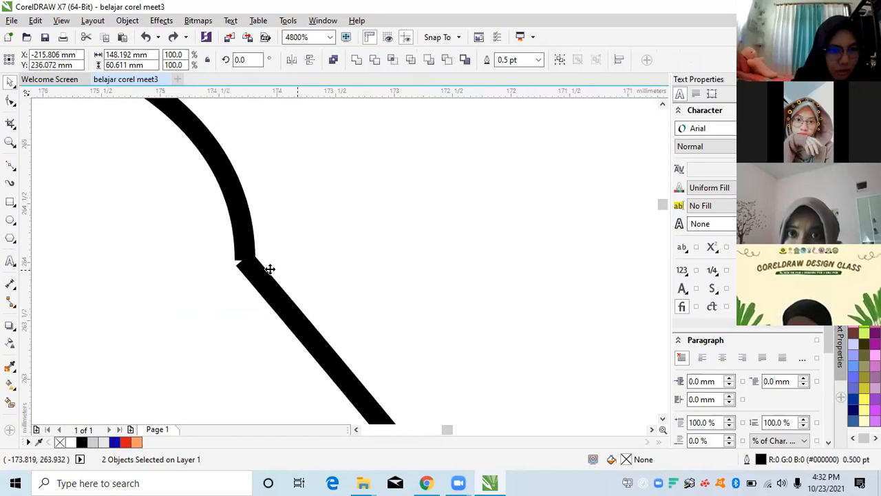
left_click(346, 234)
key("ctrl+z")
Step: Open the Join Curves settings with the arc and line selected, and snap the straight line's end onto the arc's end node
mouse_move(247, 289)
left_mouse_down()
mouse_move(271, 266)
mouse_move(260, 293)
left_mouse_up()
key("ctrl+a")
left_click(124, 22)
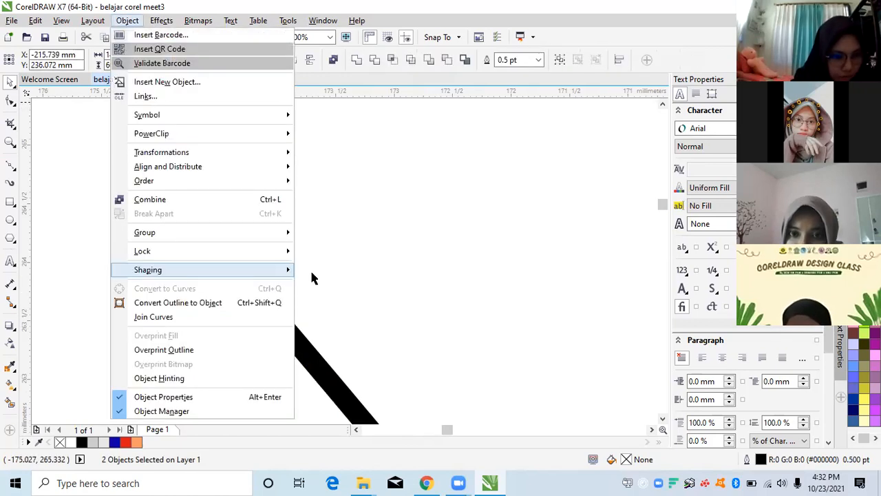
left_click_drag(260, 294, 246, 256)
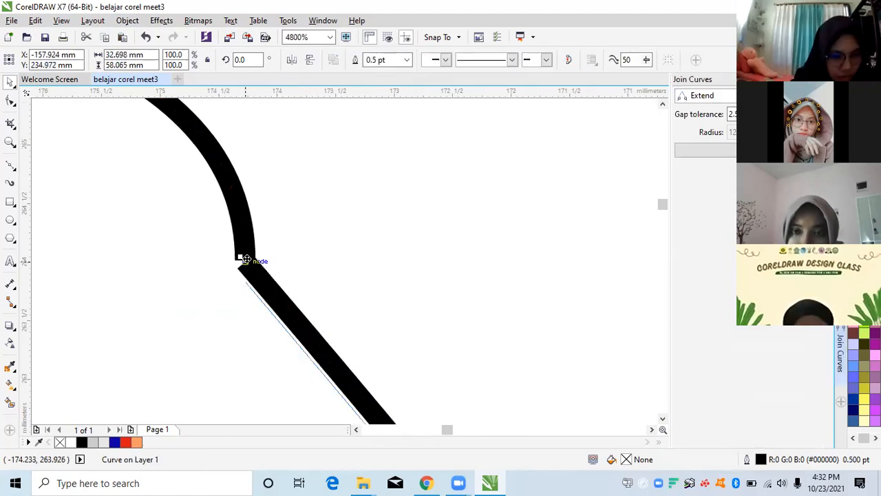
left_click(276, 194)
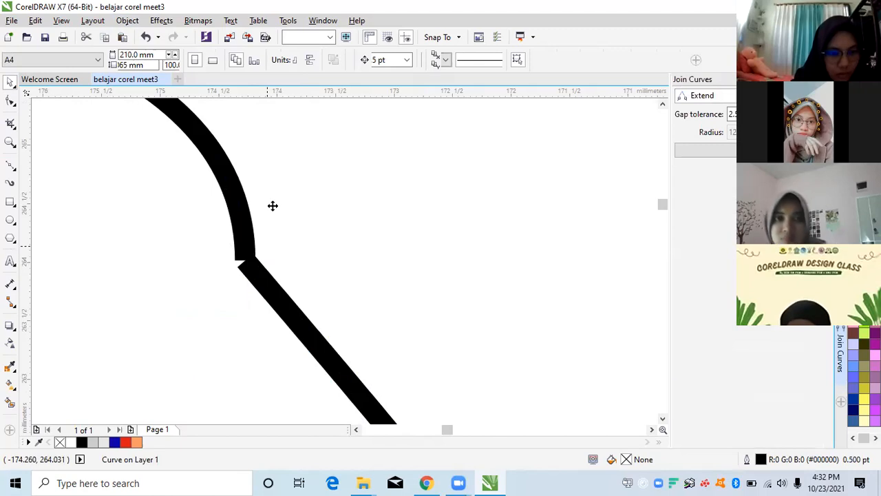
Step: Drag the arc away from the straight line's end and undo the move
left_click_drag(277, 179, 277, 199)
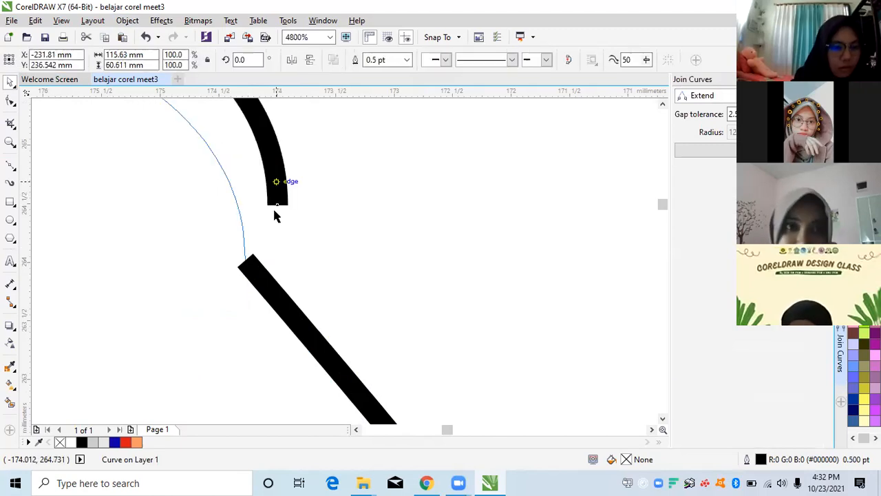
key("ctrl+z")
scroll(260, 212, "down", 1)
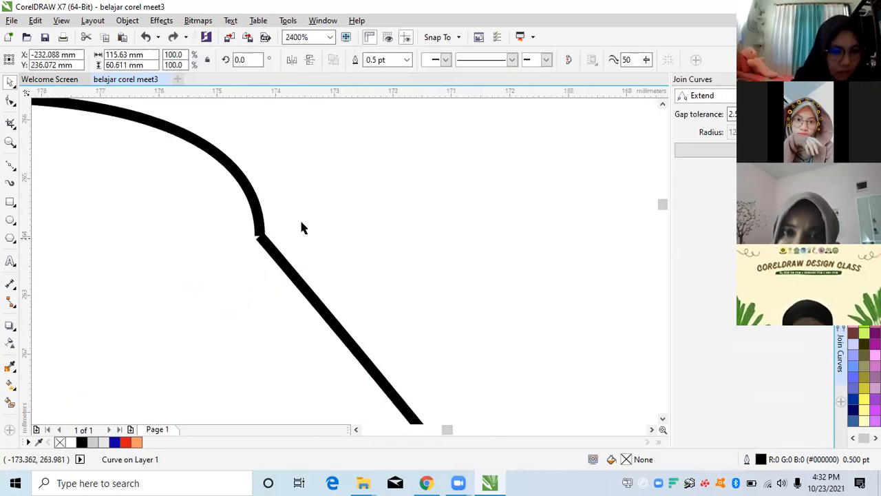
left_click(259, 210)
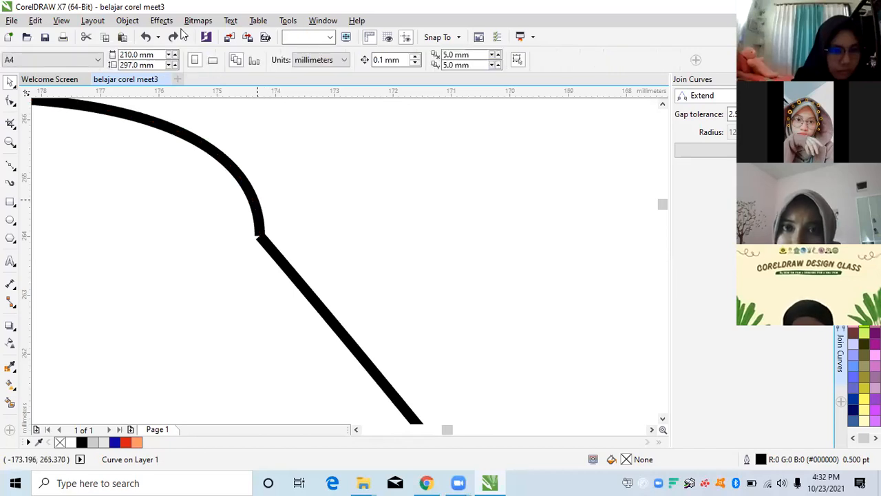
left_click(128, 20)
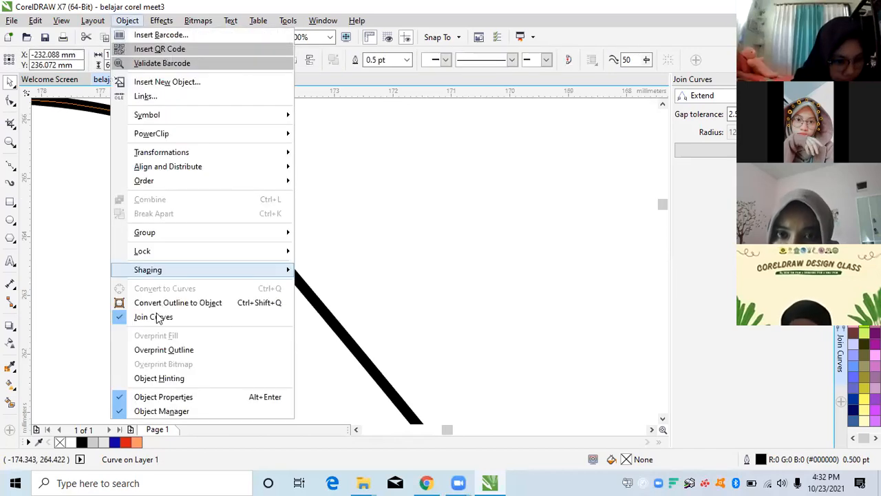
left_click(346, 289)
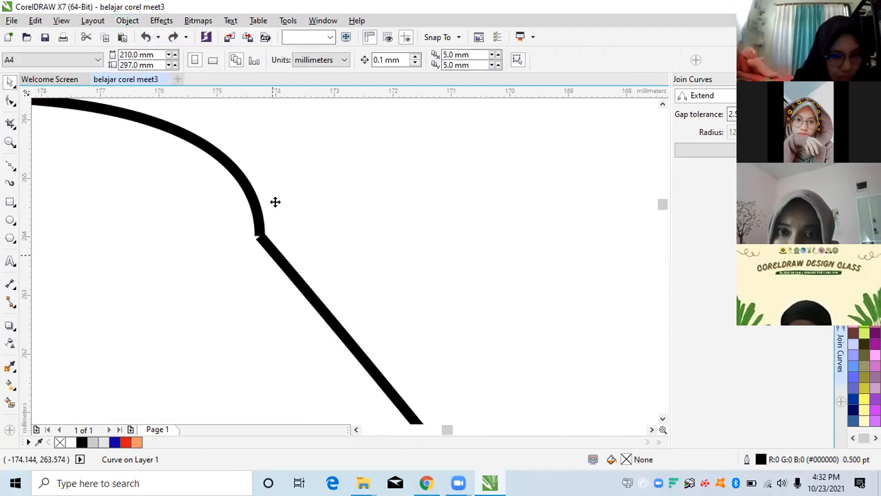
Step: Delete the straight line and the arc it was attached to, abandoning any line started from the arc's end
left_click(275, 202)
key("Delete")
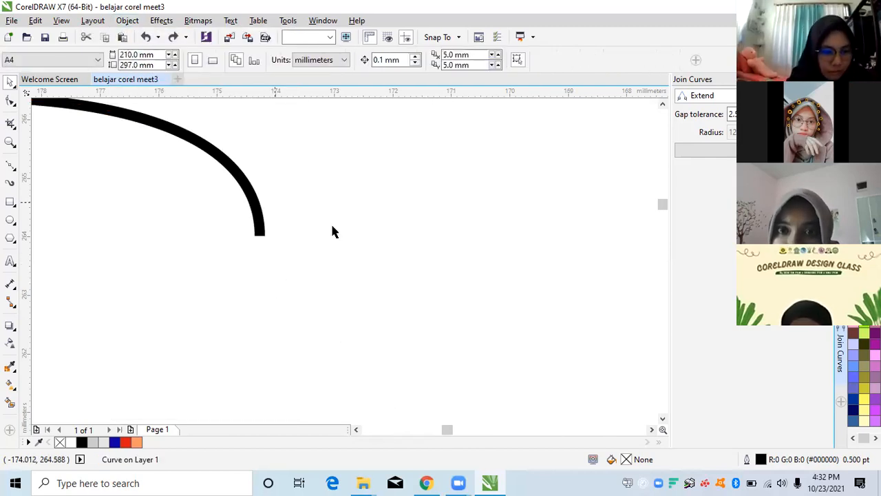
key("ctrl+z")
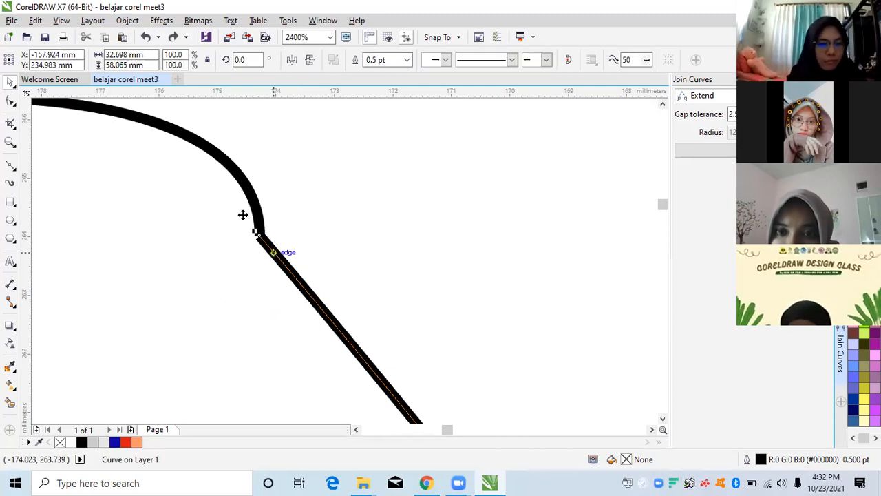
key("Delete")
left_click(9, 168)
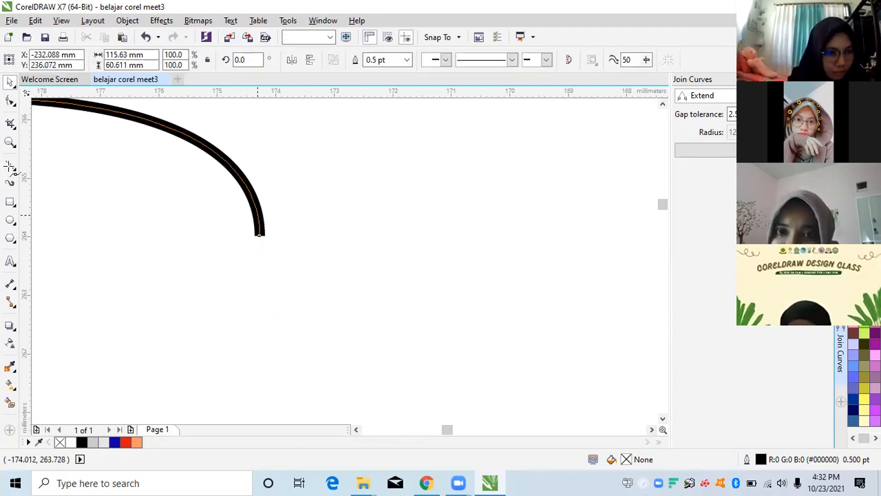
left_click(259, 236)
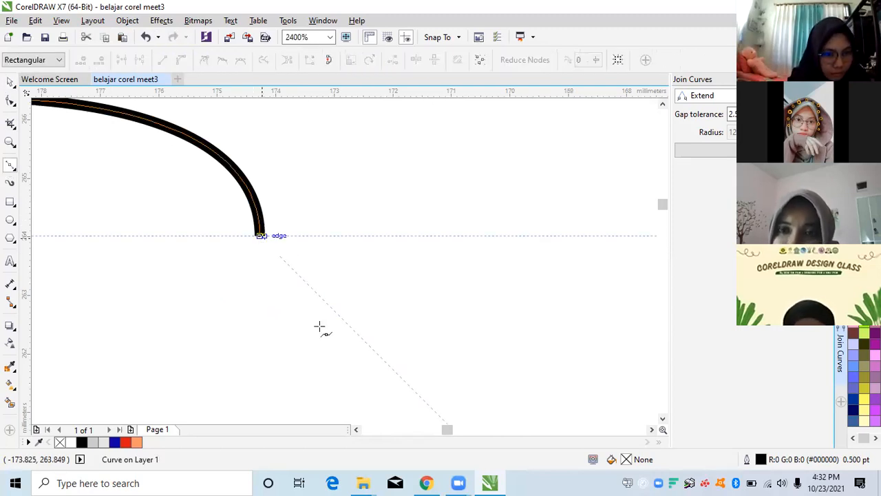
left_click(369, 269)
key("ctrl+z")
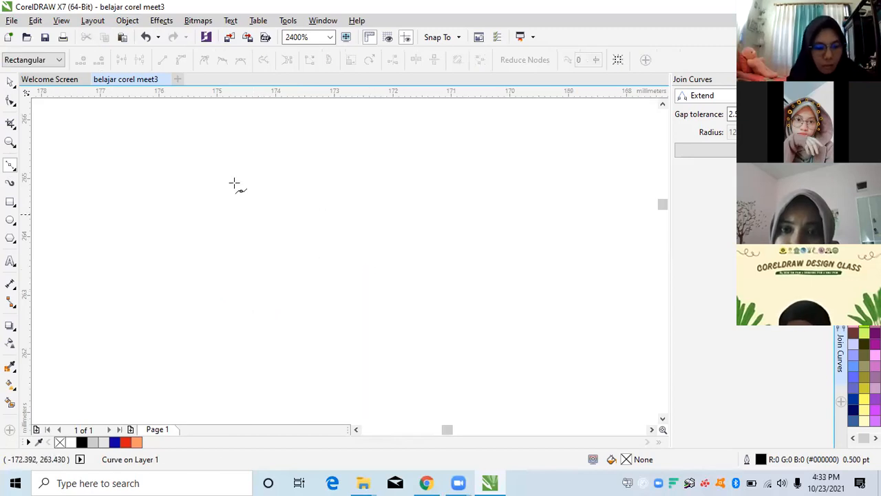
Step: Draw an open S-shaped curve with three nodes, about 2.9 mm wide and 1.6 mm high
left_click(406, 271)
key("space")
left_click(446, 220)
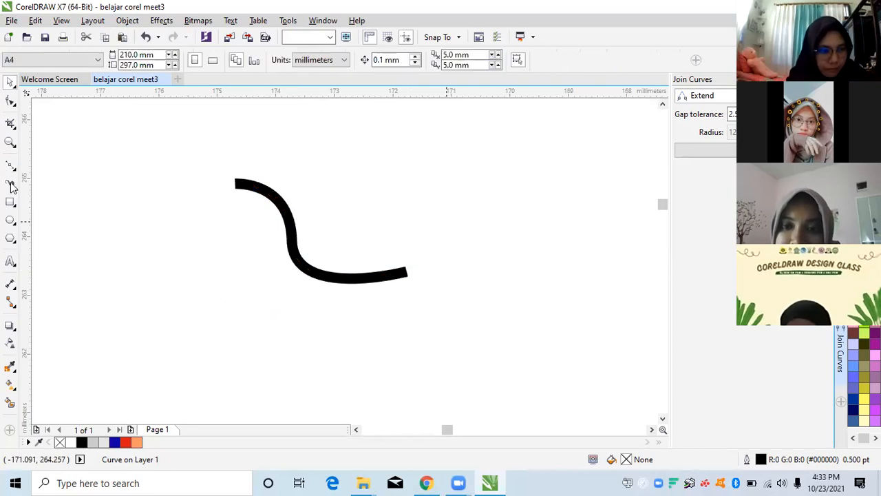
Step: Draw a short arched curve above the end of the S-shaped curve, about 1.7 mm wide and 0.4 mm high
key("space")
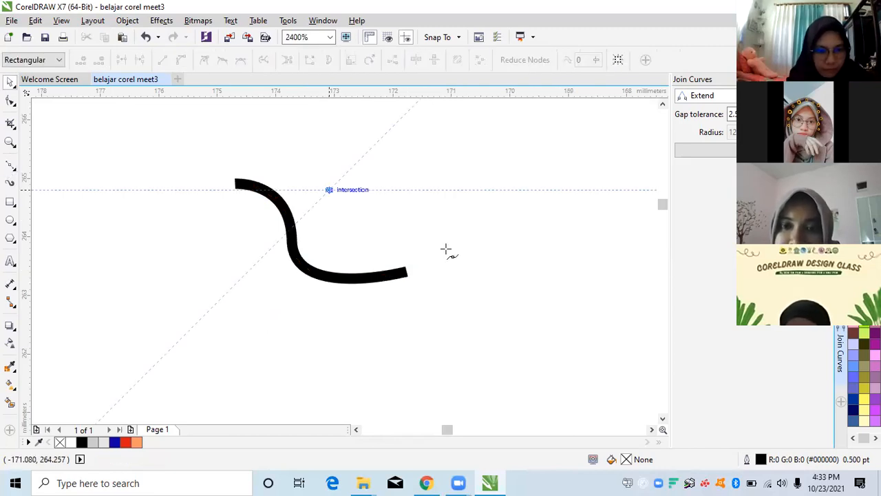
left_click_drag(430, 207, 442, 220)
key("space")
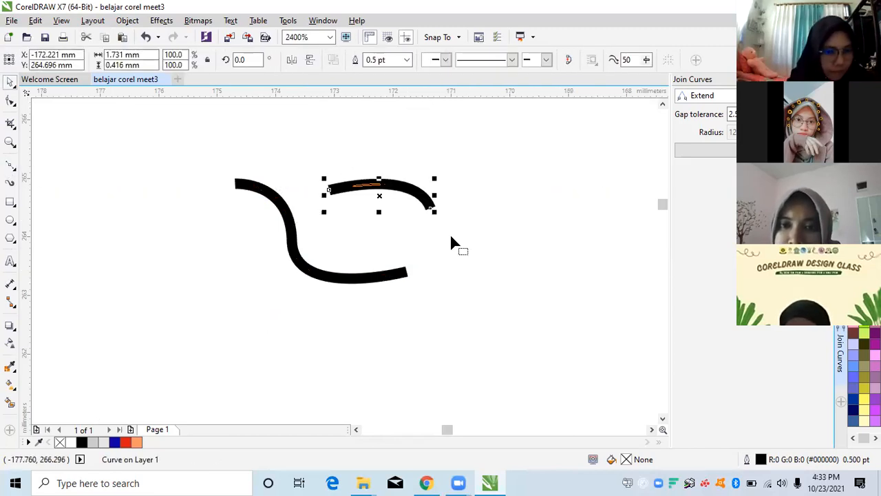
Step: Move the short curve's end node onto the S-shaped curve's end, and adjust the S-curve's end node to meet it
key("F10")
left_click_drag(430, 206, 406, 273)
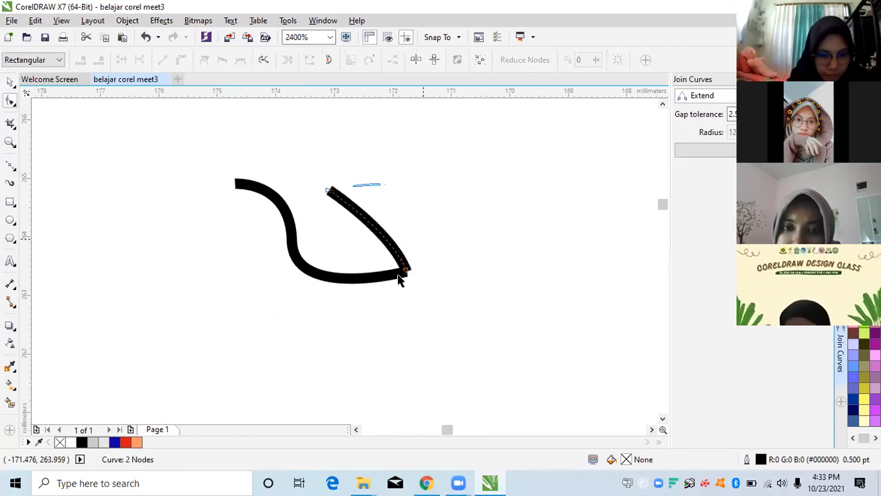
key("space")
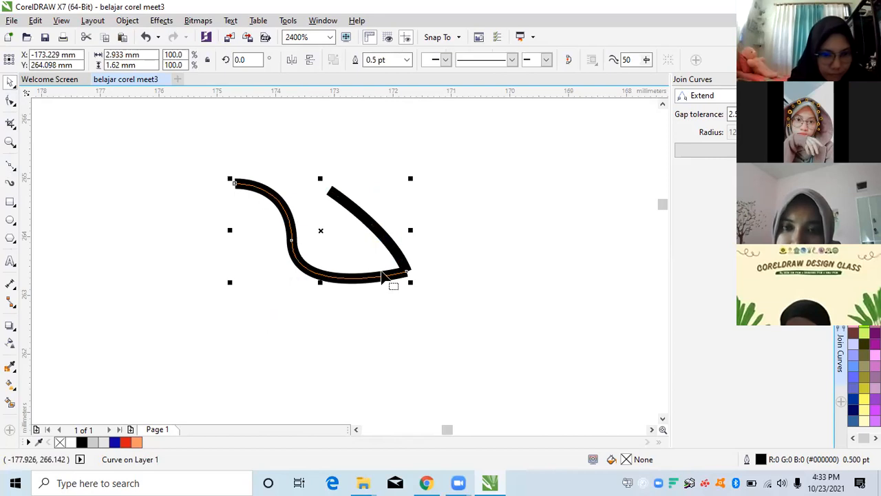
key("space")
left_click_drag(407, 272, 405, 270)
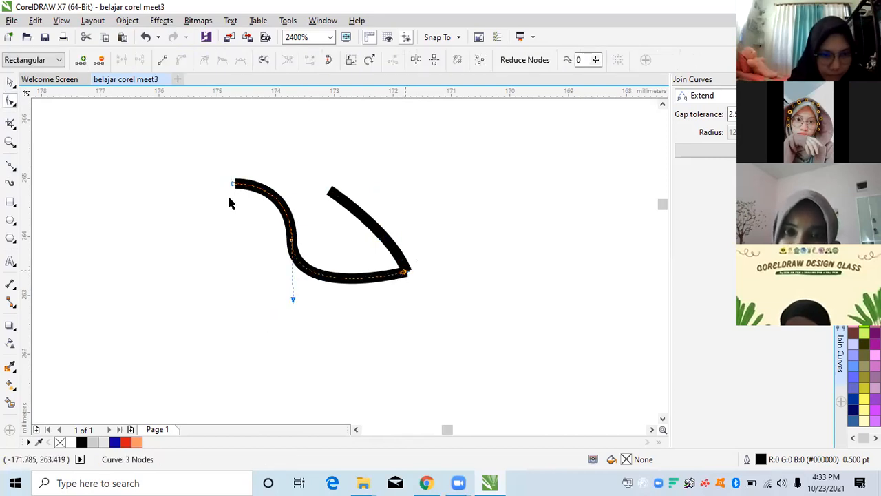
key("space")
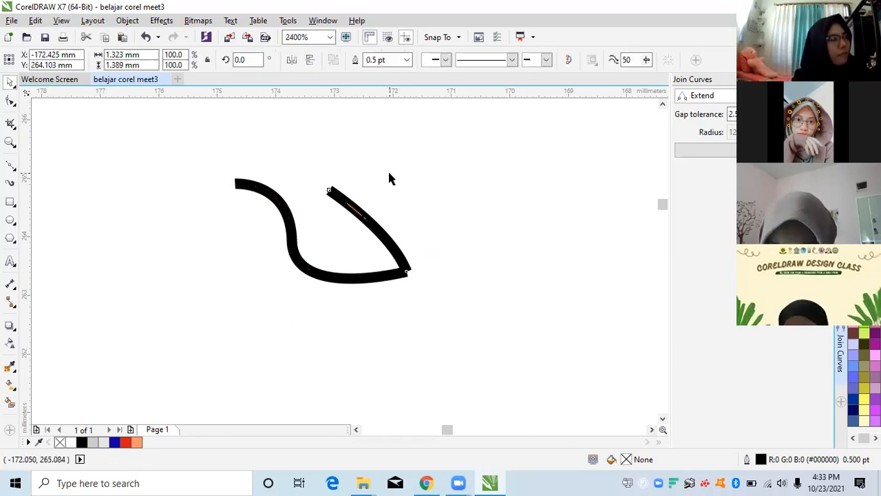
Step: Select the S-shaped curve and close the Join Curves settings
left_click(341, 201)
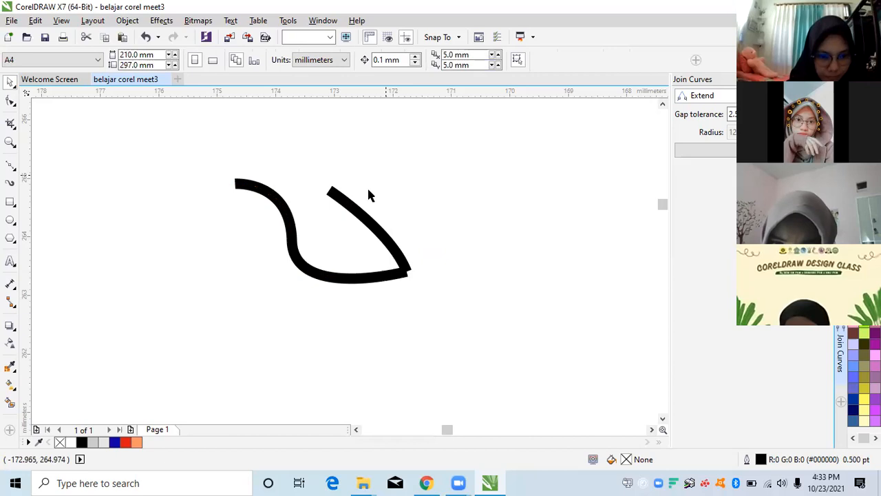
left_click(332, 193)
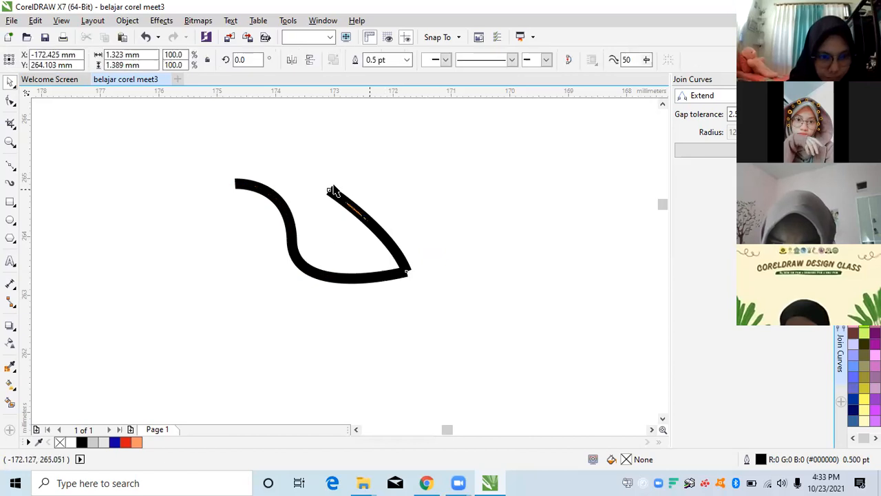
left_click(294, 235)
left_click(127, 20)
left_click(173, 321)
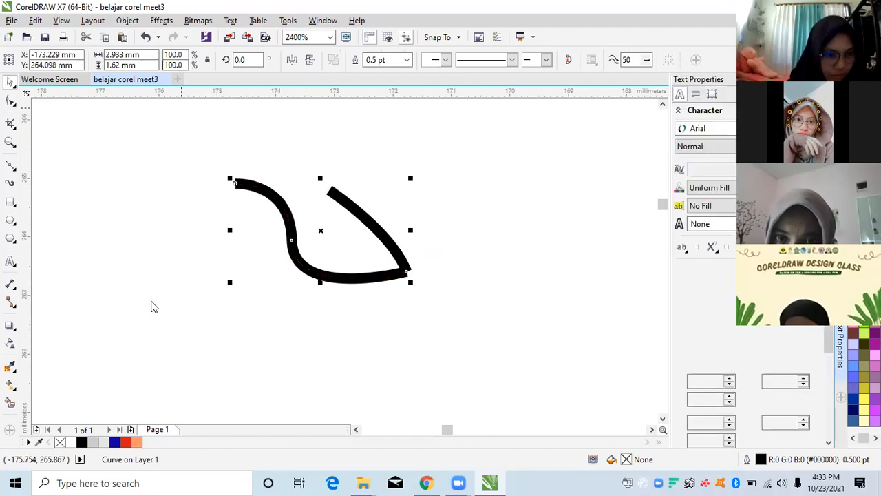
Step: Convert the outlines of the S-shaped curve and the short curve to objects
left_click(126, 20)
left_click(177, 356)
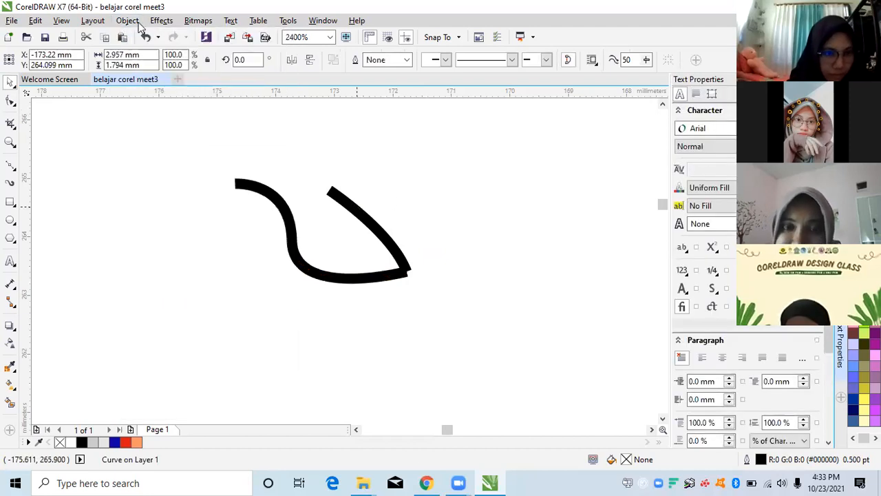
left_click(147, 300)
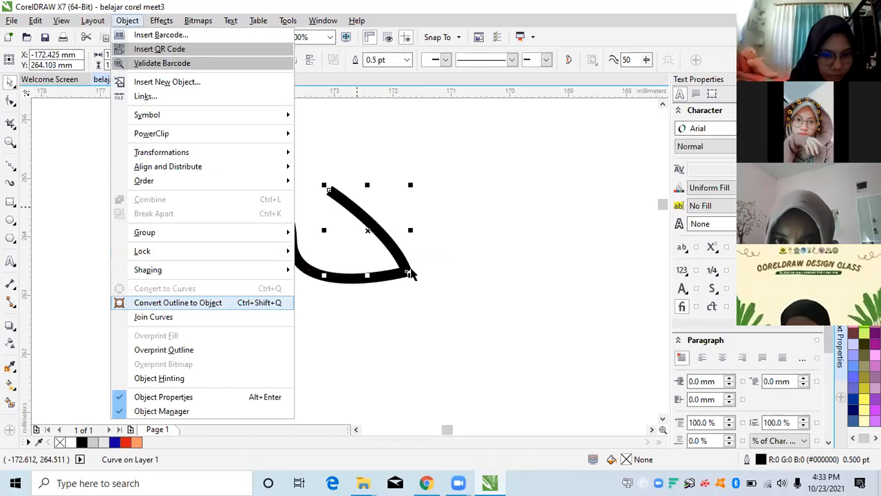
Step: Shift the S-shape against the short shape's end, and snap its lower end corner node to the short shape's outer corner
scroll(373, 277, "up", 2)
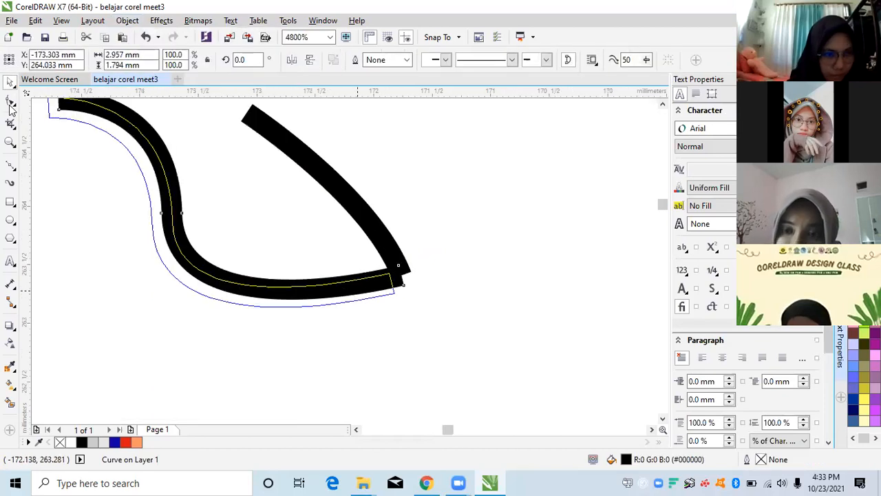
key("F10")
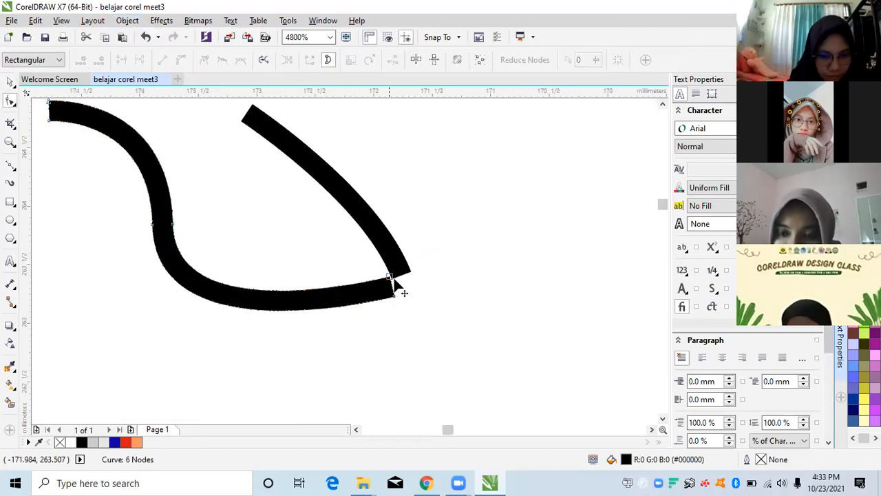
left_click(394, 284)
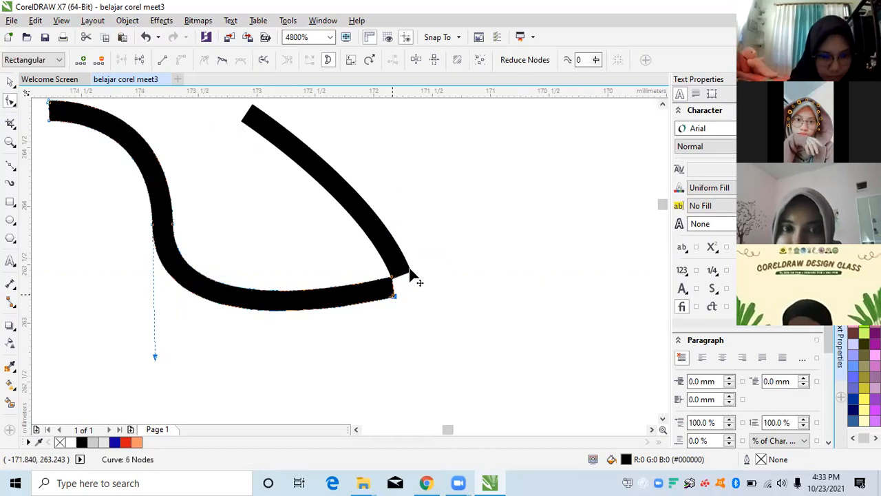
left_click_drag(410, 270, 410, 271)
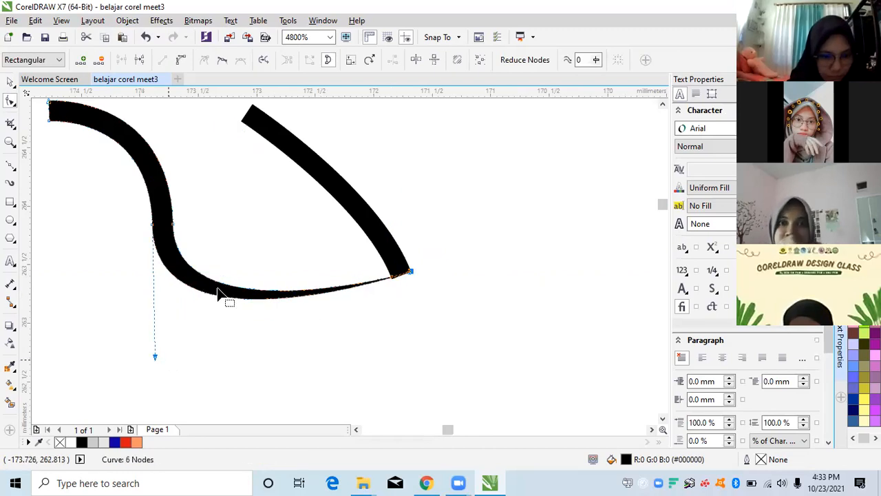
Step: Bend the S-shape's lower edge into a thick rounded bulge between its middle node and the joined end
left_click(165, 298)
left_click(151, 227)
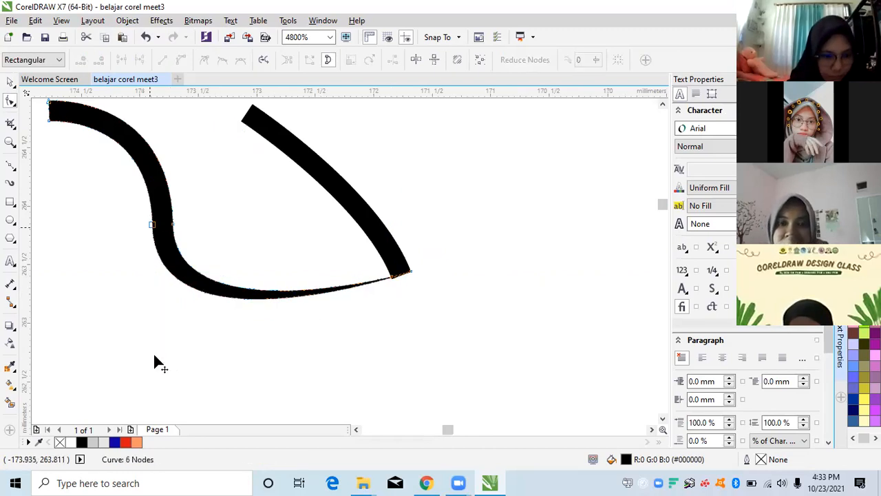
scroll(307, 385, "down", 1)
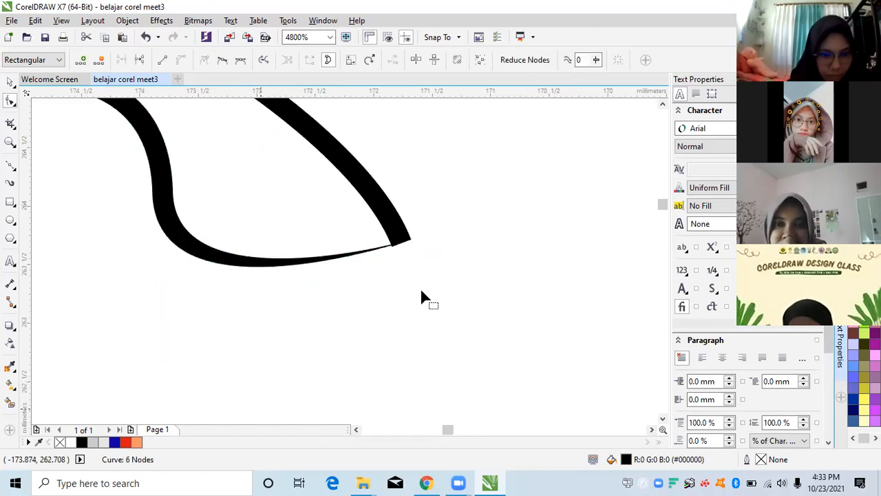
key("ctrl+z")
scroll(427, 282, "down", 1)
key("space")
left_click(413, 261)
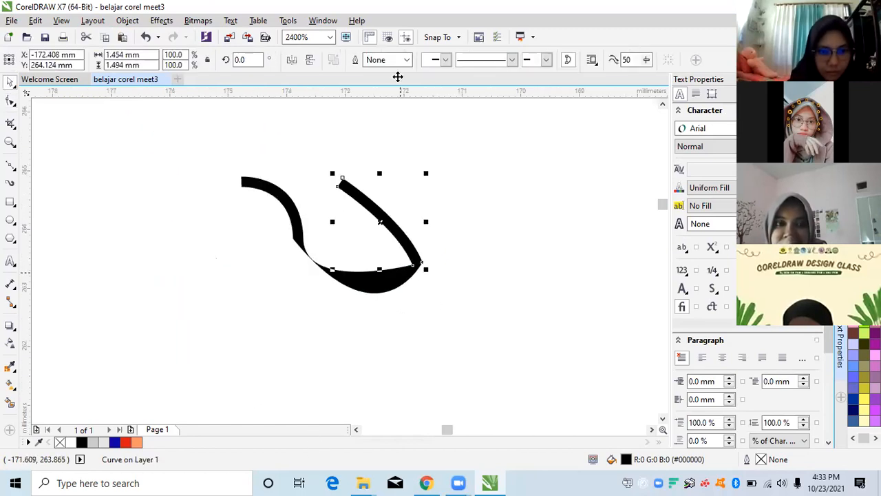
Step: Select both converted curve shapes and delete them
key("ctrl+a")
left_click(355, 59)
left_click_drag(386, 281, 341, 282)
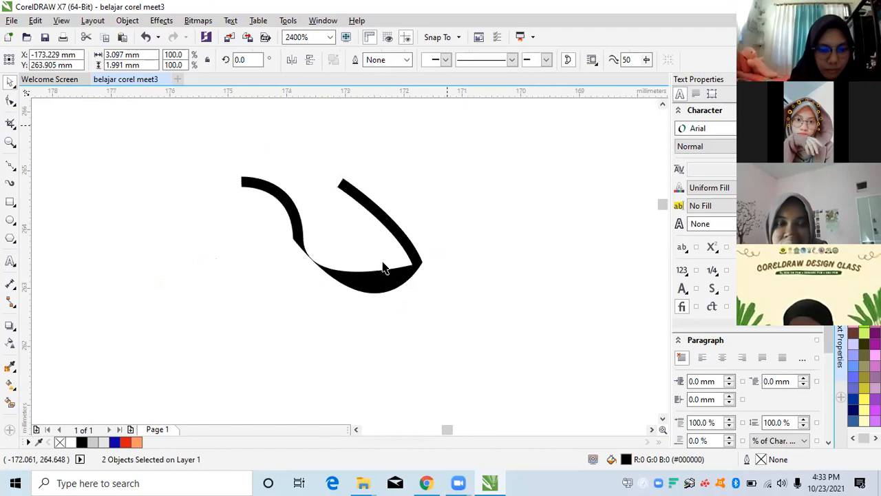
scroll(383, 265, "down", 2)
scroll(399, 250, "up", 1)
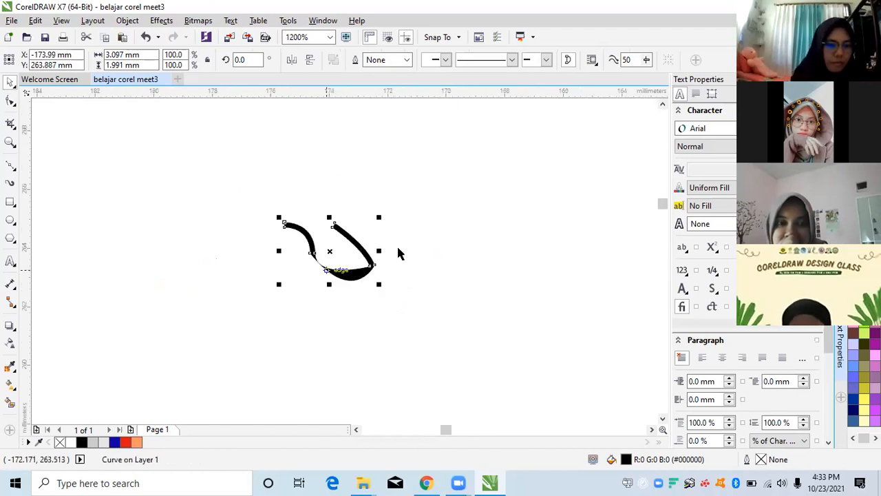
scroll(358, 286, "up", 2)
left_click(361, 281)
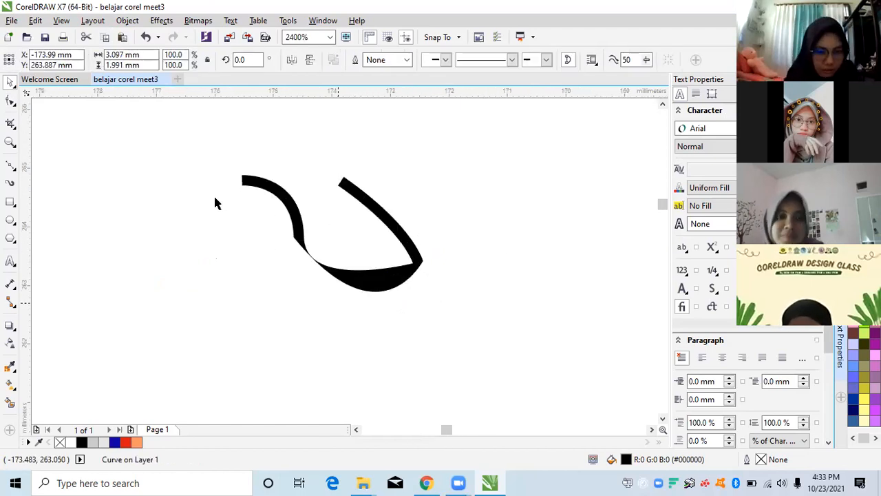
key("Delete")
Step: Draw a Bezier curve about 6.6 by 31.5 mm along the jacket sleeve's outer edge against the portrait's red background
scroll(213, 206, "down", 2)
scroll(124, 241, "down", 1)
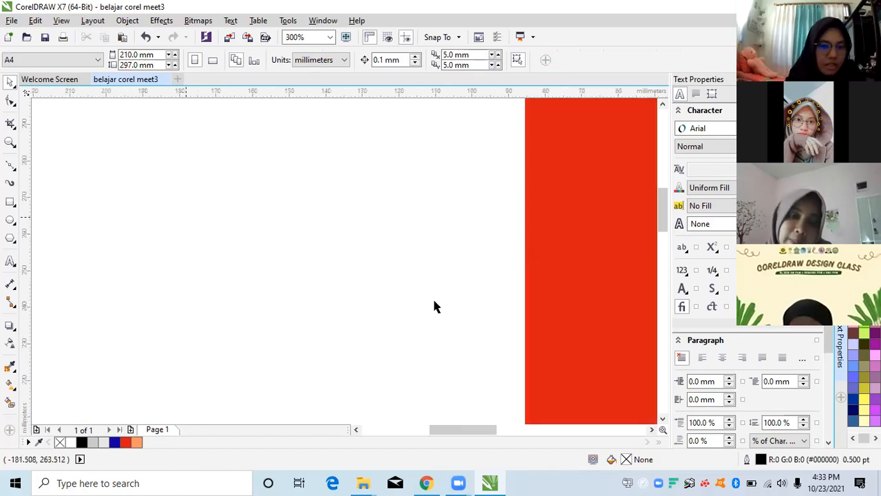
scroll(287, 237, "down", 4)
scroll(245, 240, "up", 3)
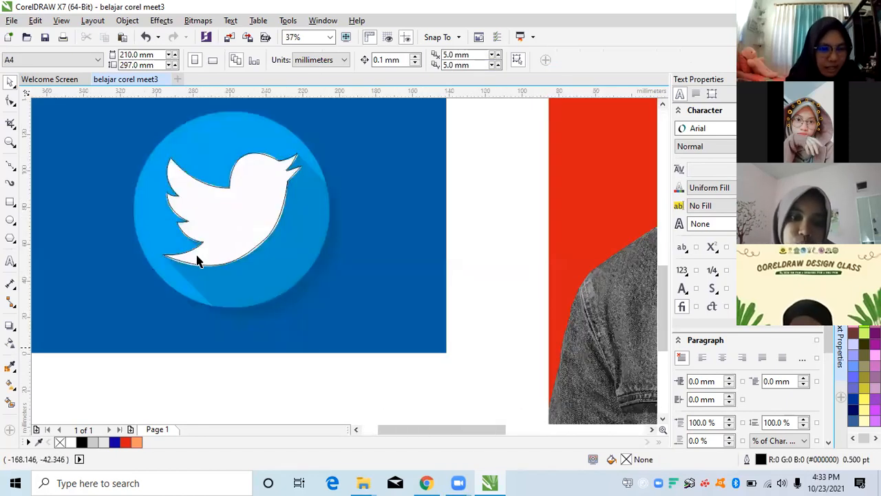
left_click(217, 244)
left_click(9, 168)
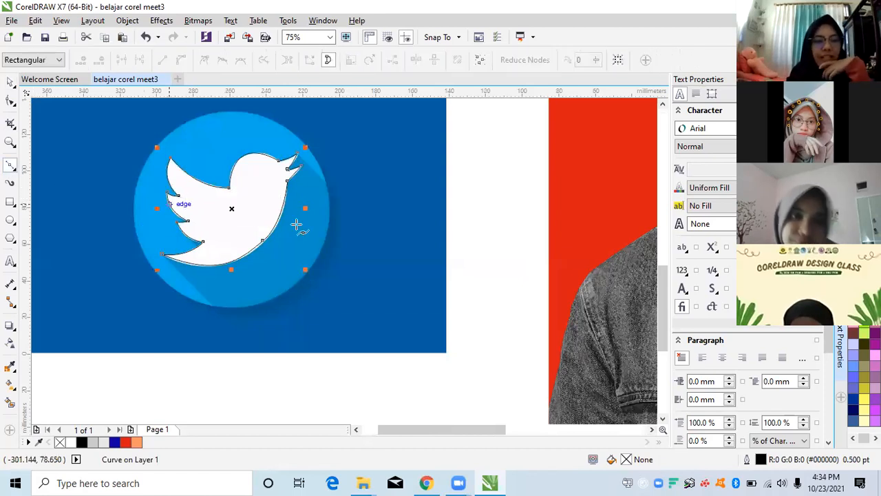
scroll(291, 207, "down", 2)
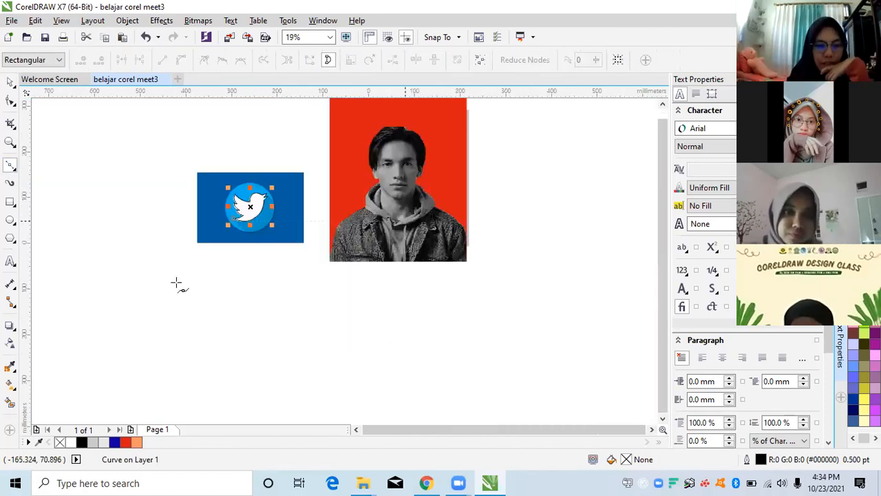
scroll(199, 234, "up", 3)
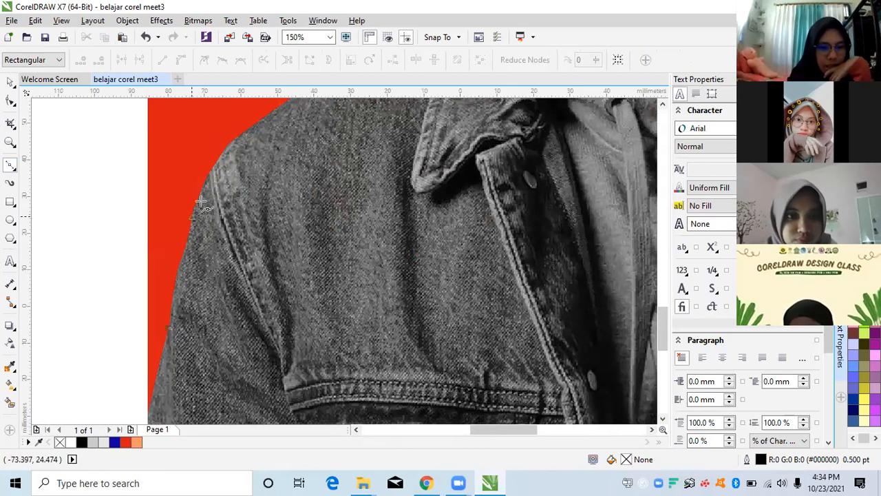
left_click_drag(200, 201, 203, 188)
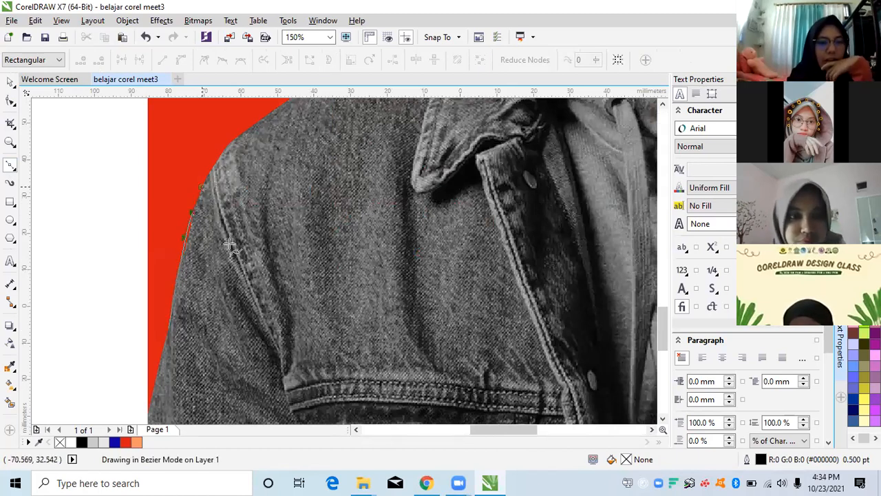
scroll(246, 209, "down", 1)
scroll(246, 209, "up", 1)
key("space")
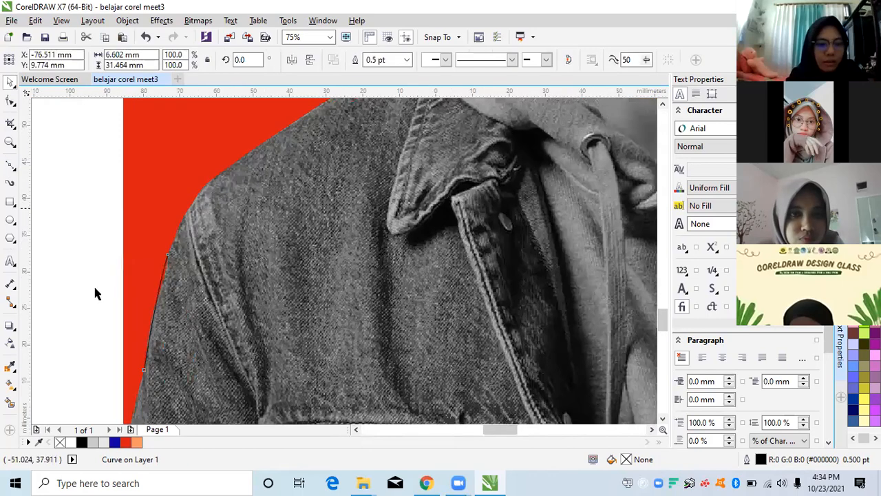
Step: Set the sleeve curve's outline width to 4 pt
scroll(408, 140, "up", 2)
left_click(388, 156)
left_click(162, 227)
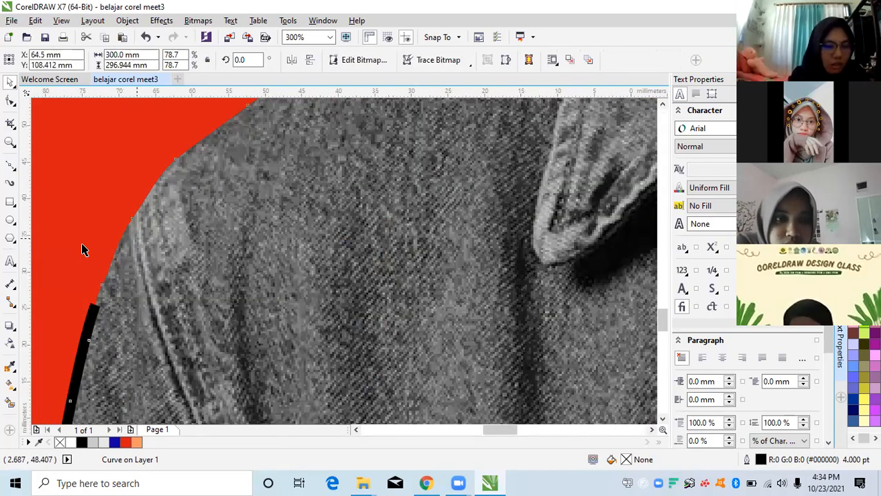
scroll(162, 256, "down", 1)
left_click(187, 277)
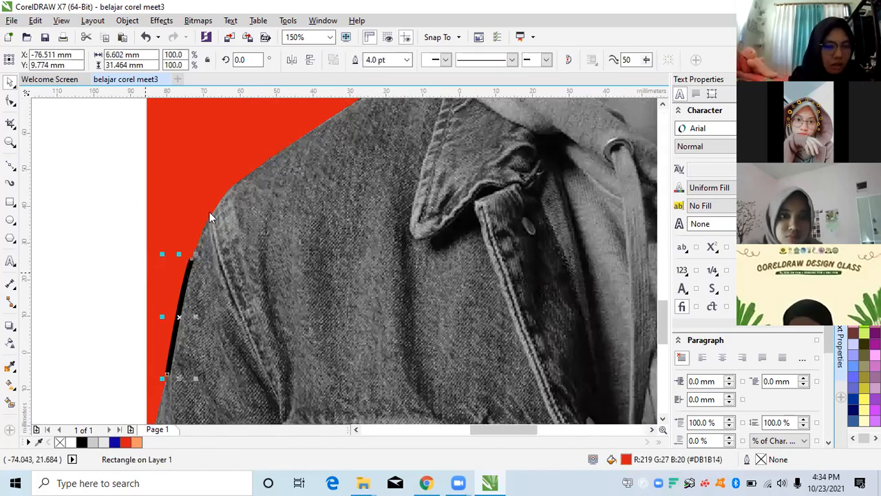
Step: Draw a second Bezier curve about 12 by 14 mm along the jacket's shoulder edge, with a 3 pt outline
left_click(10, 167)
left_click(203, 186)
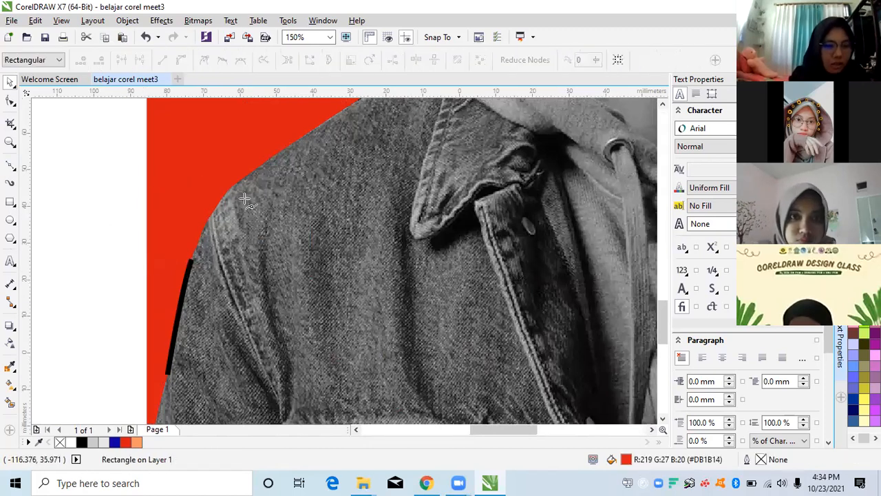
scroll(307, 232, "up", 1)
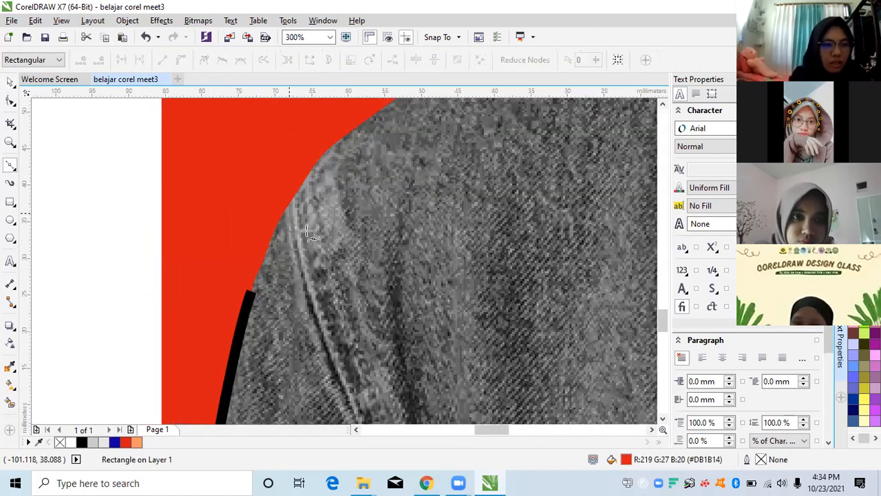
left_click(376, 122)
left_click_drag(420, 102, 417, 120)
key("space")
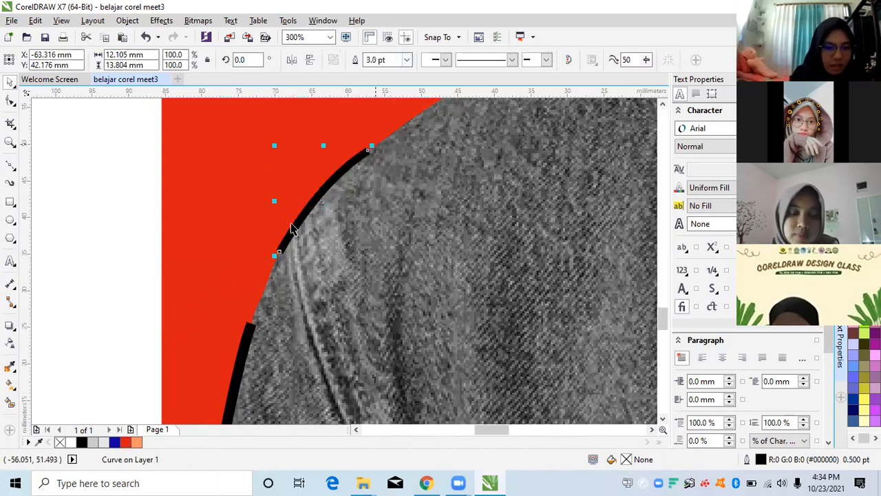
Step: Move the shoulder curve so its lower end sits against the upper end of the sleeve curve
scroll(289, 234, "up", 2)
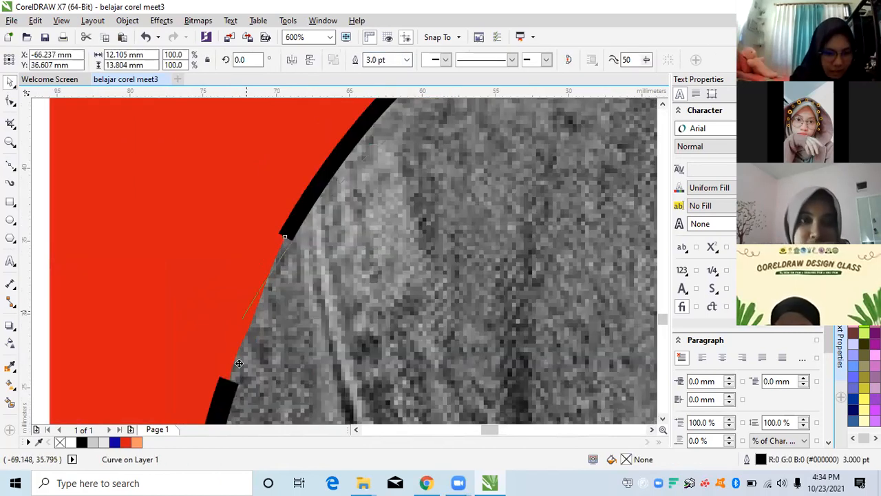
left_click_drag(263, 336, 264, 336)
scroll(260, 343, "down", 1)
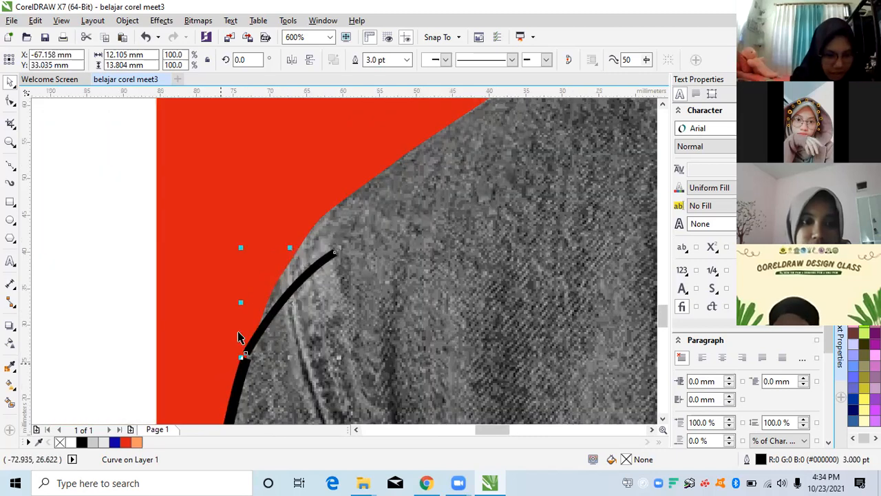
scroll(238, 346, "up", 1)
left_click(328, 199)
left_click(281, 307)
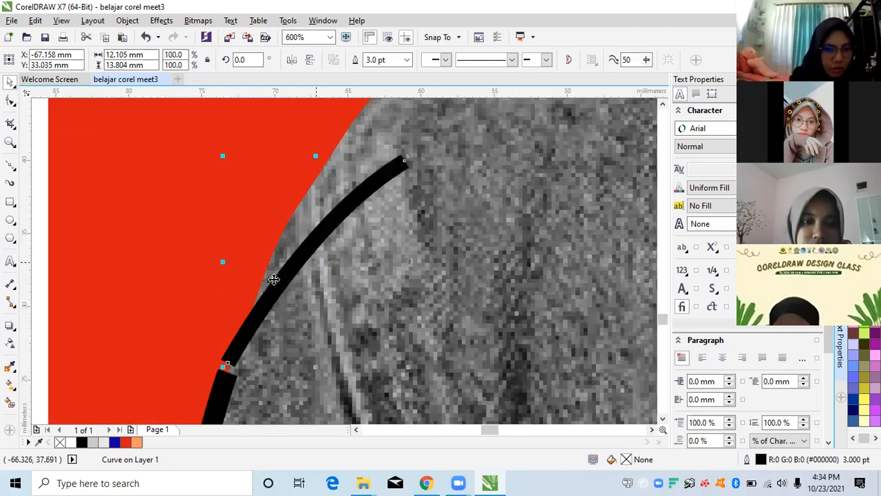
scroll(275, 281, "down", 1)
scroll(274, 279, "down", 1)
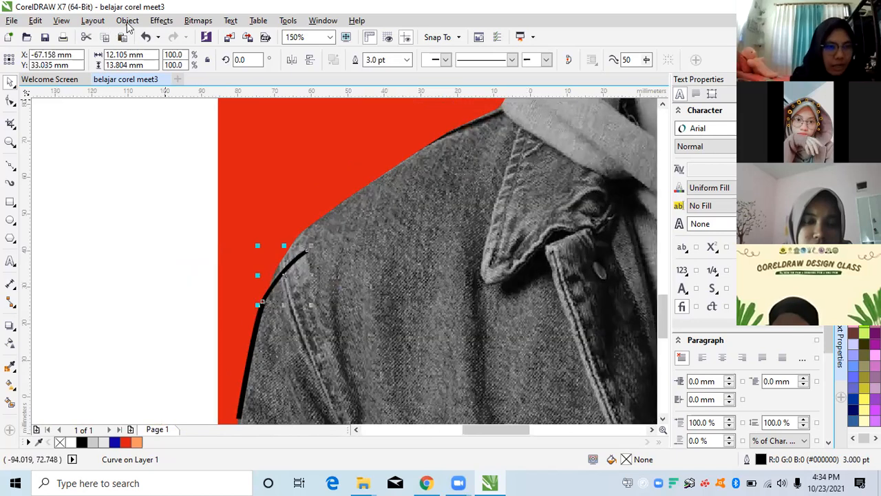
left_click(127, 21)
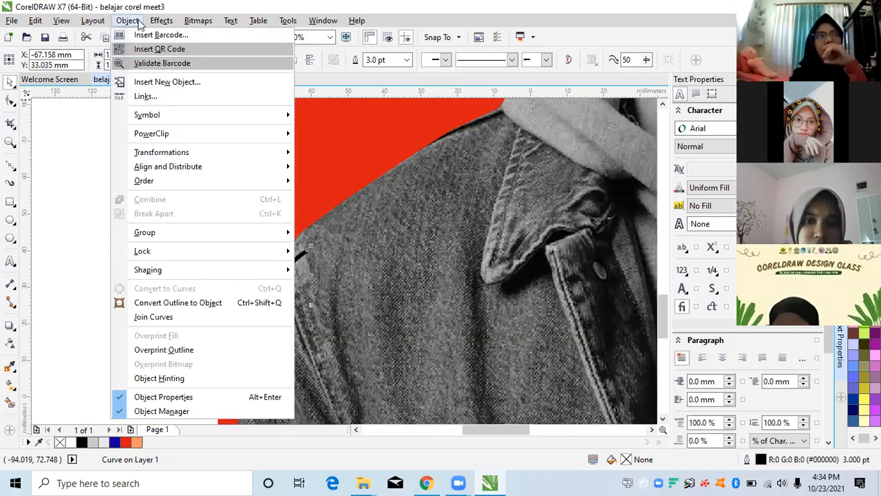
left_click(75, 225)
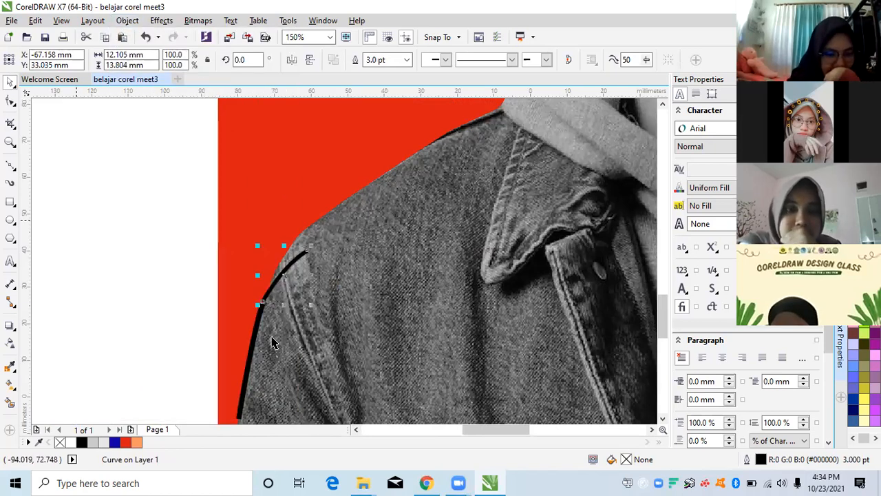
Step: Snap the shoulder curve's lower end node to the upper end node of the sleeve curve
scroll(271, 296, "up", 2)
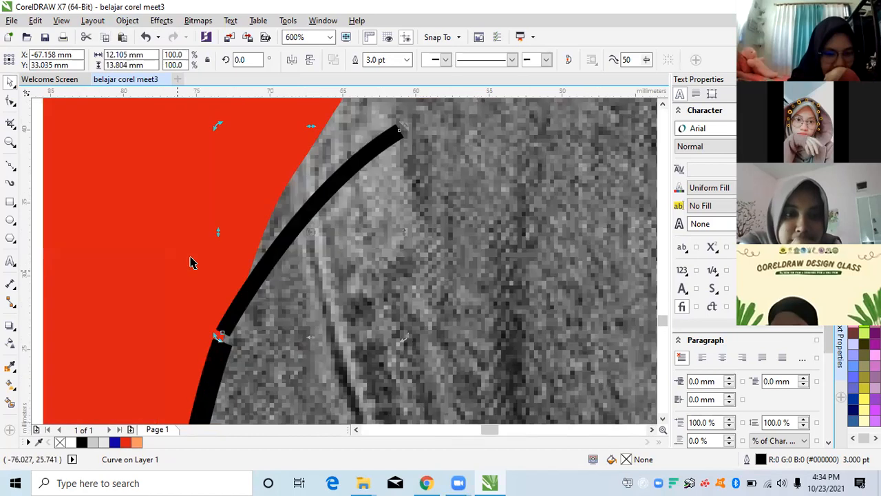
left_click(193, 265)
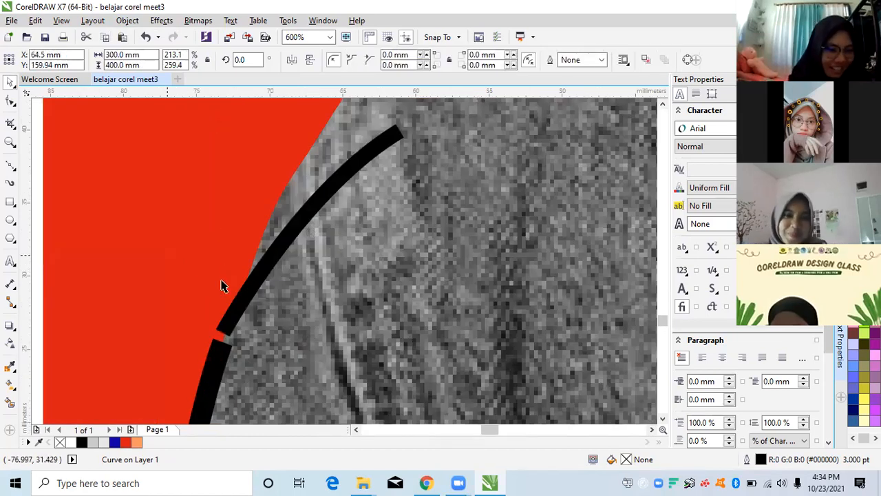
left_click(221, 285)
scroll(213, 276, "up", 2)
key("F10")
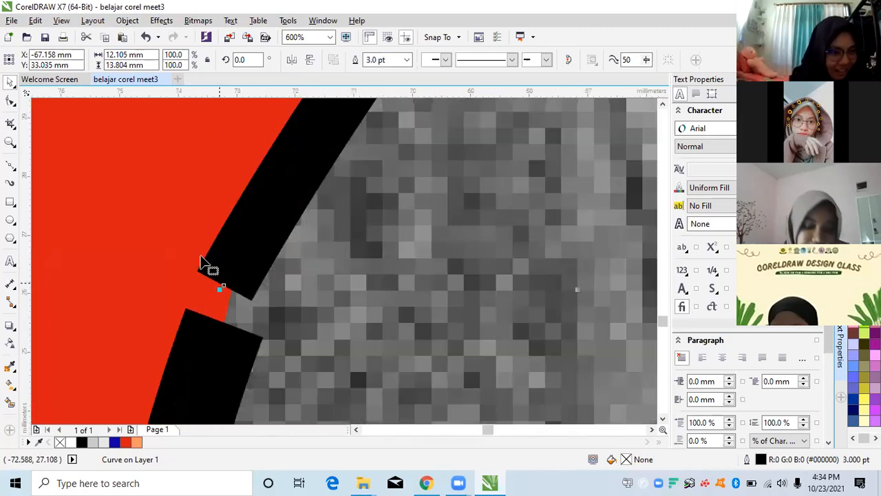
left_click_drag(227, 293, 214, 322)
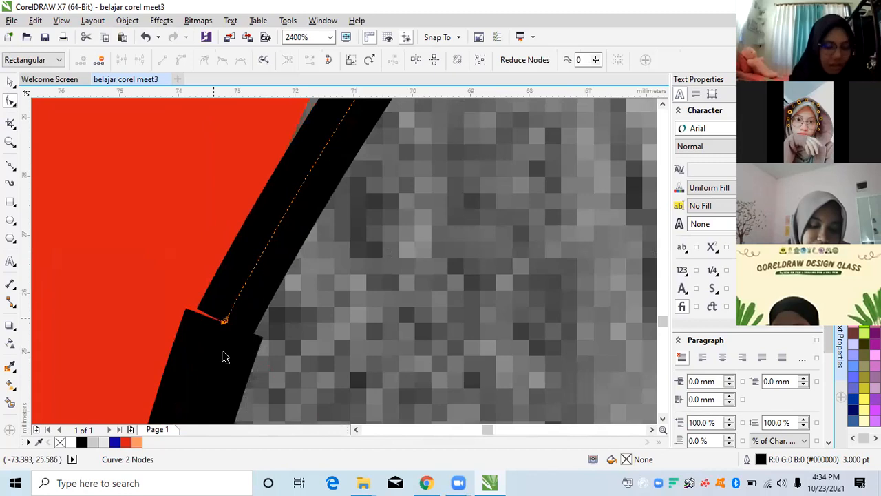
key("space")
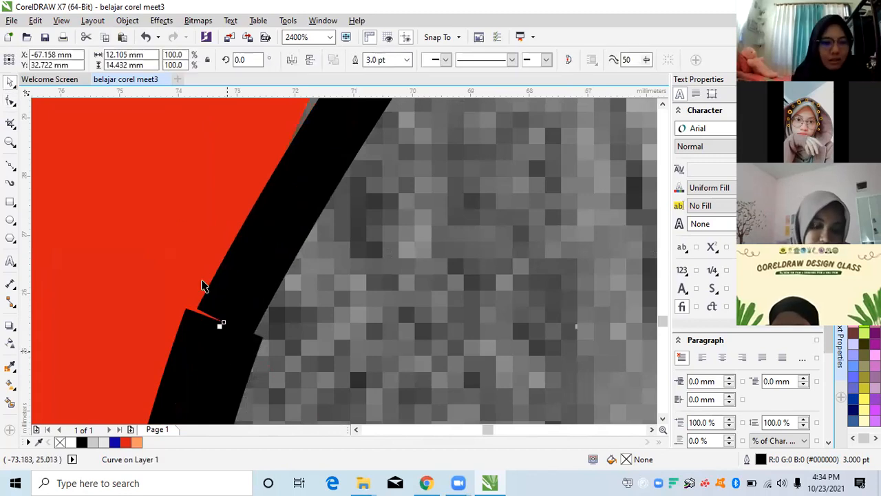
Step: Combine the shoulder curve and the sleeve curve into one object and shift it slightly upward
left_click(229, 313, "shift")
key("ctrl+l")
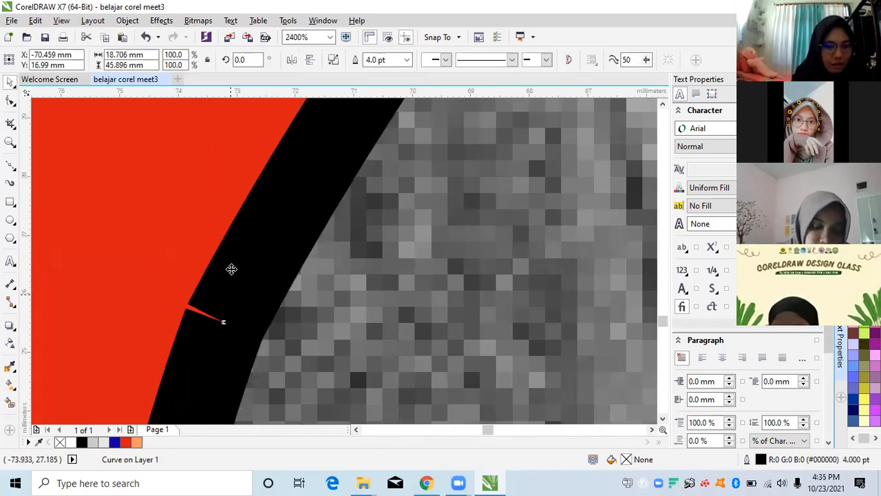
key("Up")
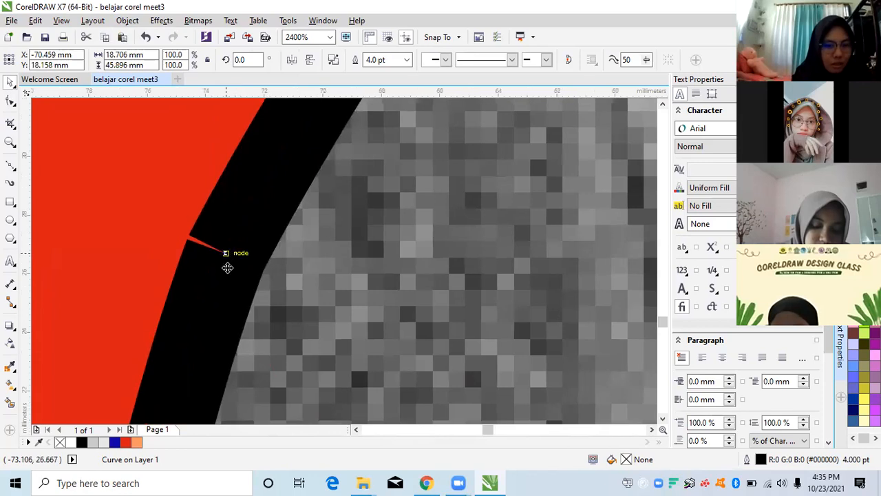
scroll(227, 268, "down", 2)
scroll(230, 266, "down", 2)
Step: Close the combined curve with Bezier segments running from its shoulder end through the inside of the sleeve to its lower end
left_click(10, 182)
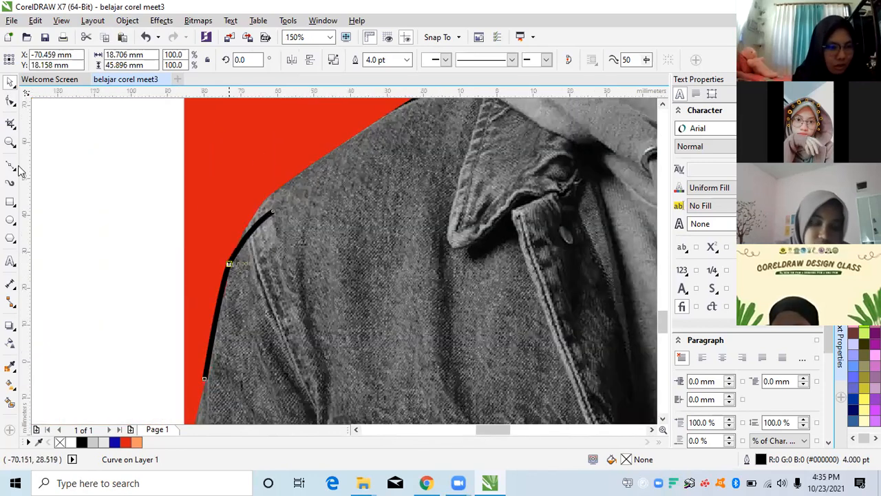
scroll(316, 152, "up", 1)
scroll(352, 247, "down", 1)
left_click_drag(352, 245, 353, 296)
left_click_drag(265, 370, 288, 288)
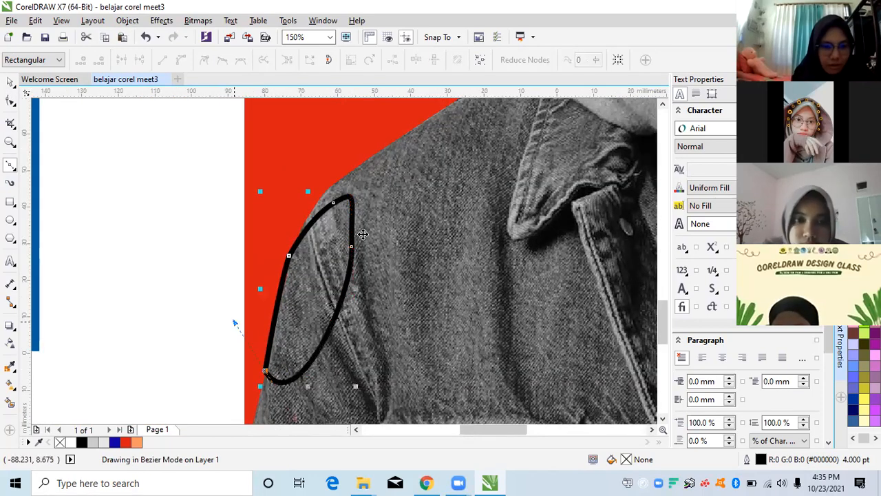
scroll(288, 289, "up", 1)
key("space")
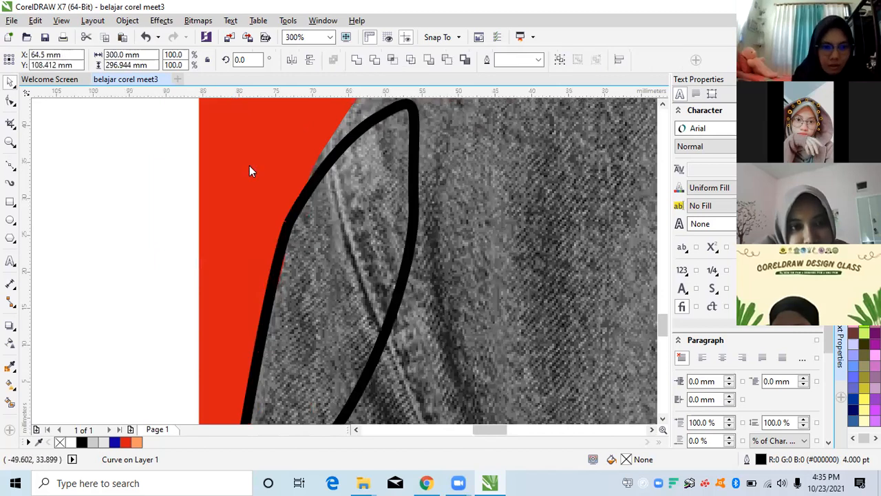
Step: Intersect the portrait bitmap with the closed sleeve outline, leaving only the cut-out piece by deleting the original portrait and the outline
left_click(250, 169, "shift")
left_click(467, 240)
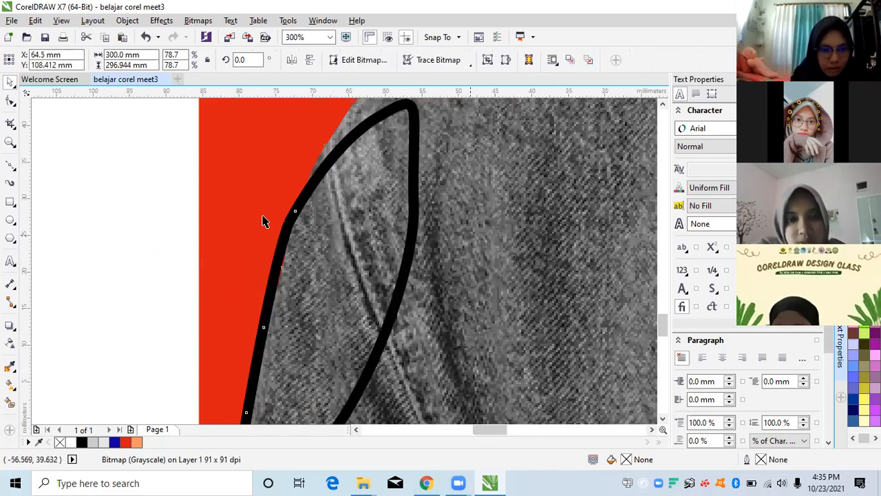
key("Delete")
scroll(263, 218, "down", 1)
left_click(274, 229)
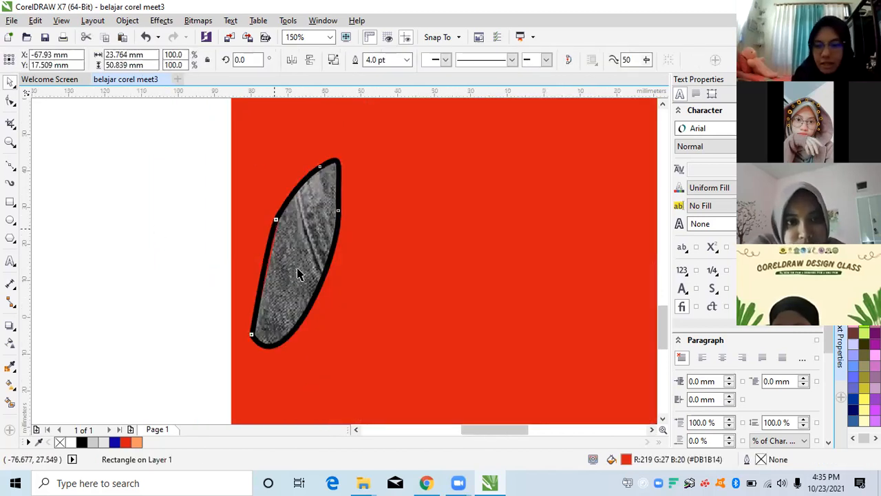
key("Delete")
scroll(322, 249, "down", 1)
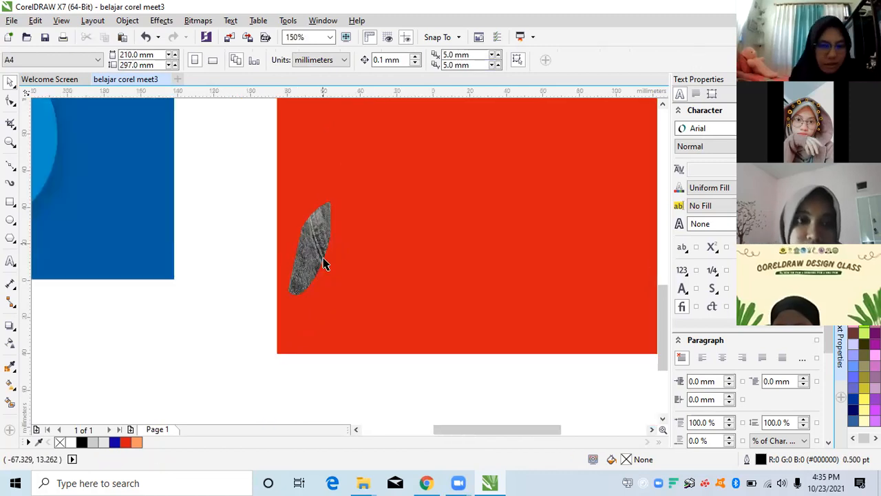
Step: Undo the deletion of the outline and portrait as well as the intersection
key("ctrl+z")
key("ctrl+z")
key("ctrl+z")
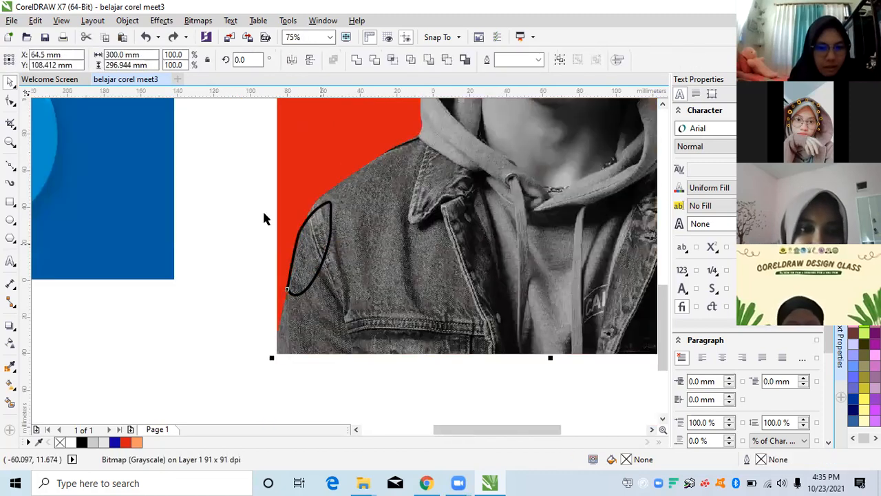
Step: Examine up close the junction beside the jaw where the head curve meets the shoulder curve on the portrait photo
key("Escape")
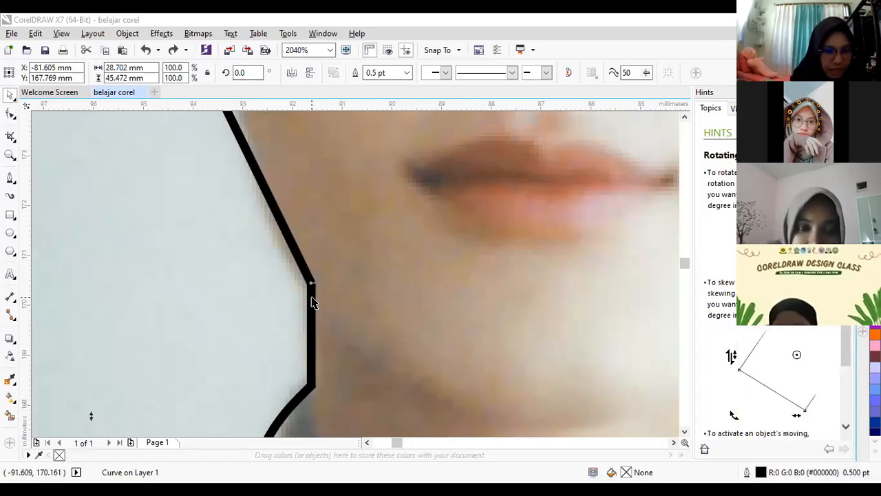
scroll(311, 303, "up", 2)
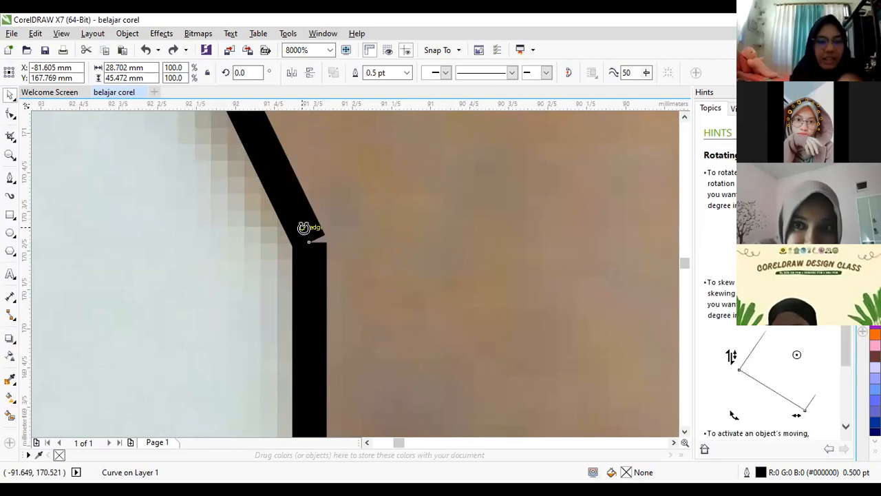
scroll(304, 228, "down", 1)
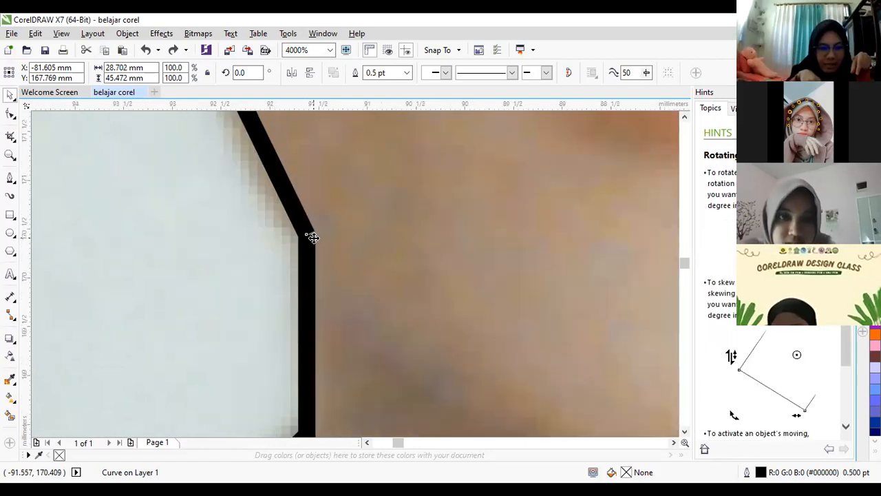
mouse_move(307, 236)
left_mouse_down()
mouse_move(309, 250)
mouse_move(307, 235)
left_mouse_up()
left_click(308, 234)
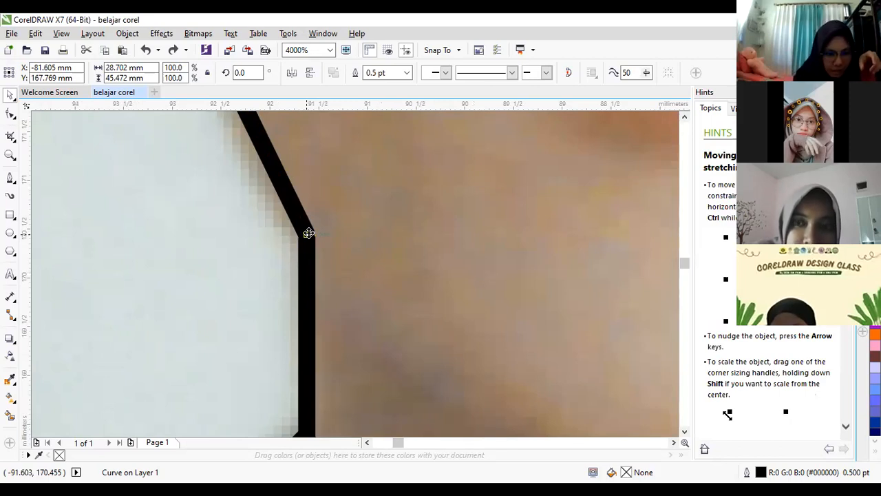
scroll(308, 233, "up", 3)
scroll(308, 233, "down", 1)
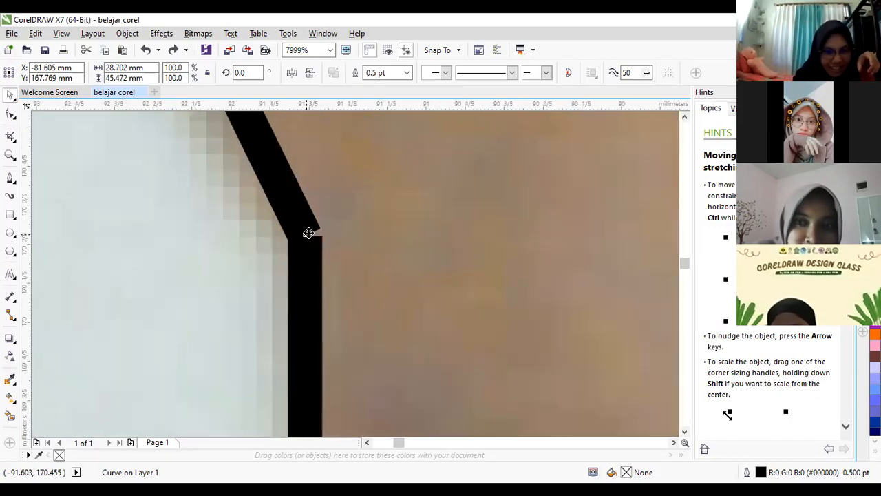
scroll(308, 233, "down", 3)
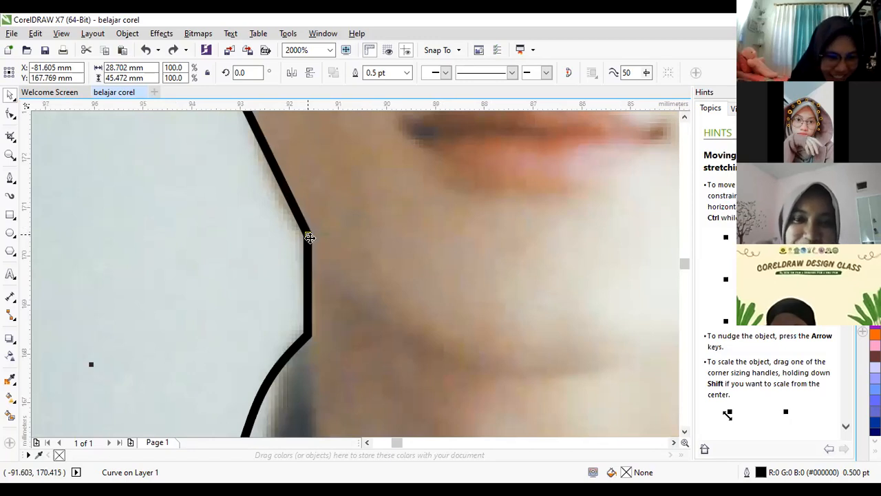
scroll(327, 261, "down", 1)
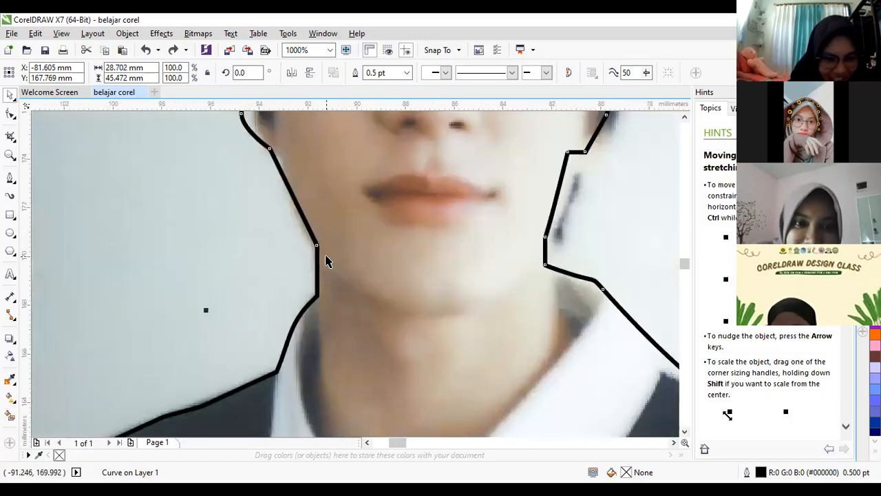
scroll(327, 261, "down", 1)
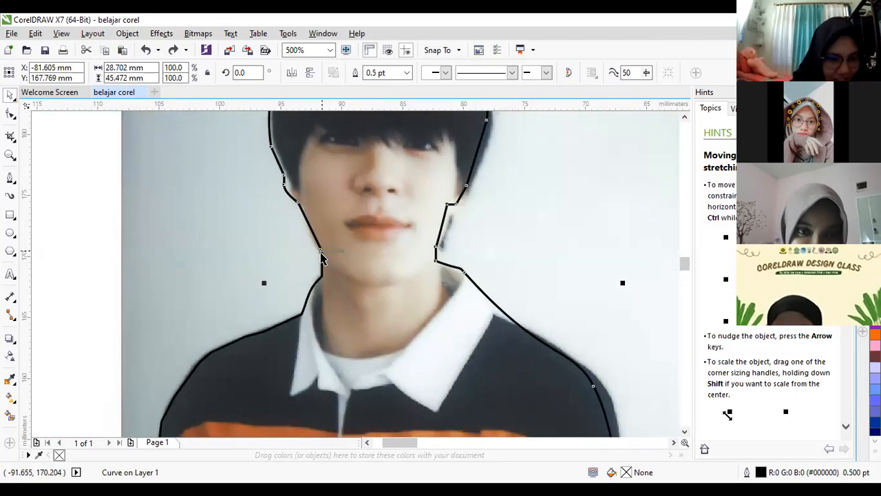
Step: Combine the shoulder-and-sleeve curve on the portrait's left with the curve around the head and right side
left_click(321, 275)
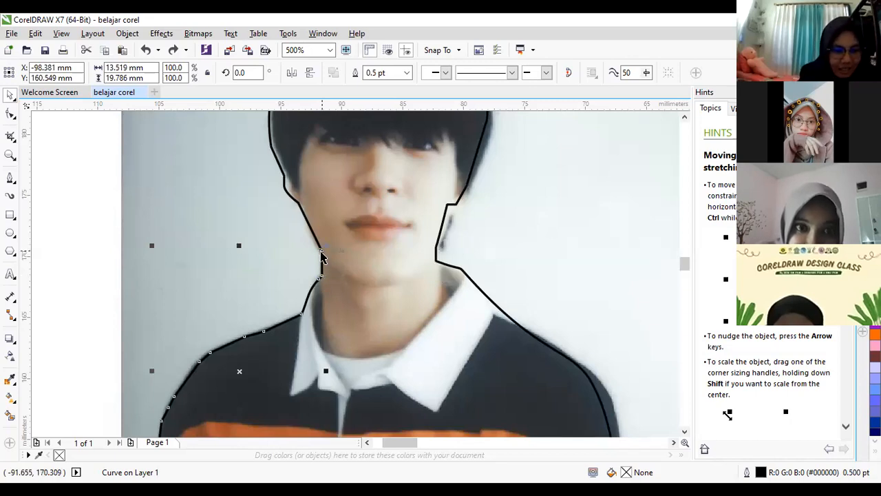
key("Escape")
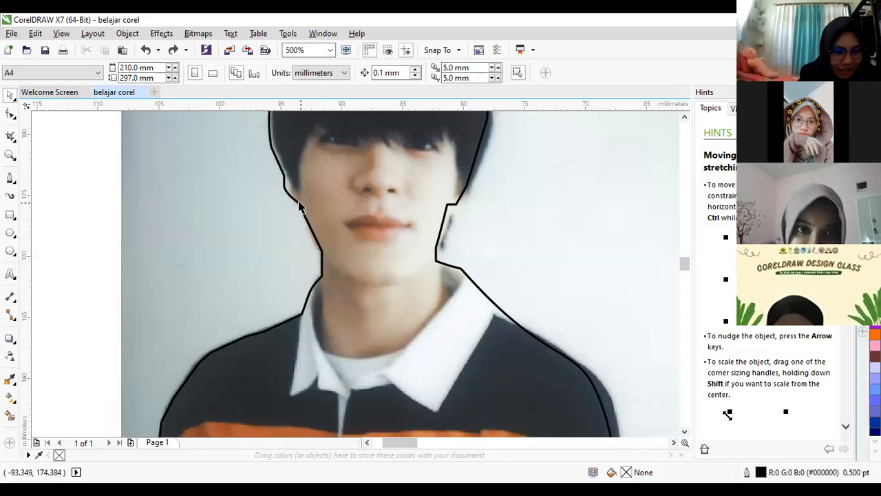
left_click(320, 273)
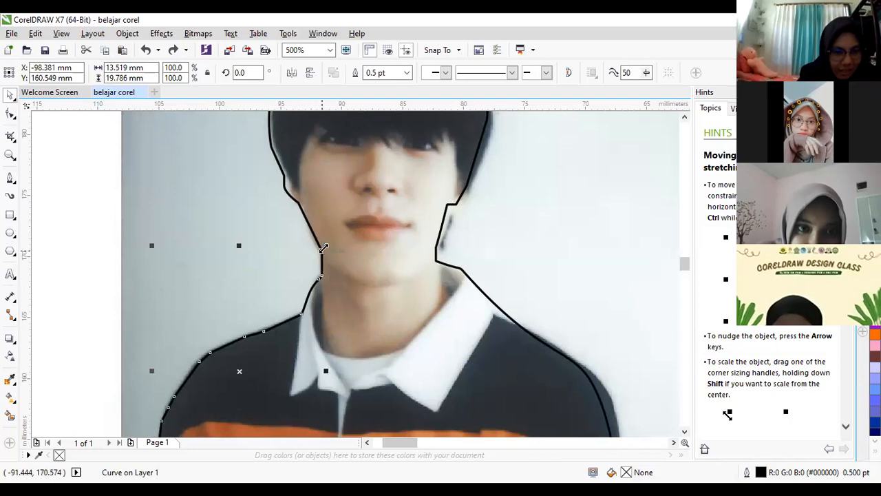
left_click(300, 208)
left_click(298, 203, "shift")
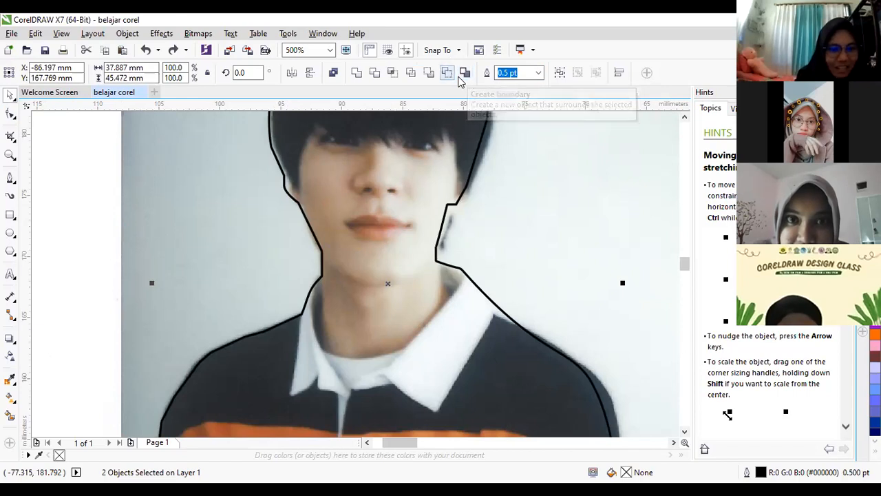
left_click(352, 80)
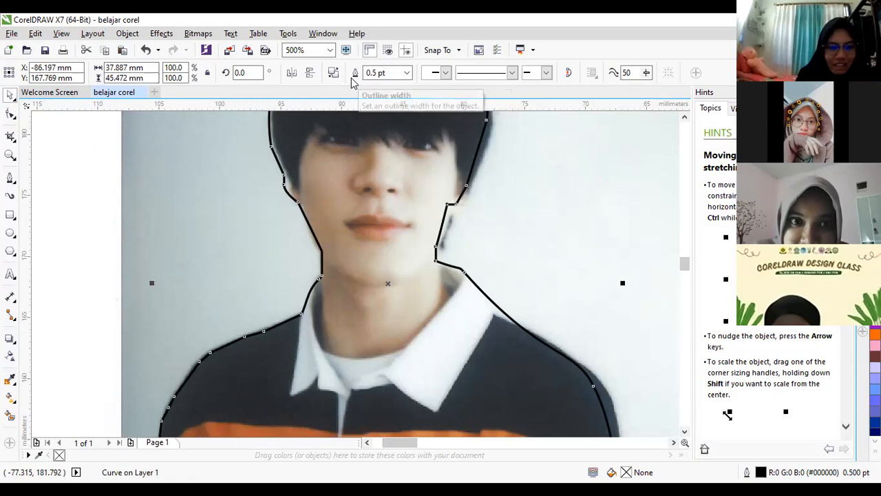
scroll(411, 298, "down", 4)
scroll(411, 298, "up", 2)
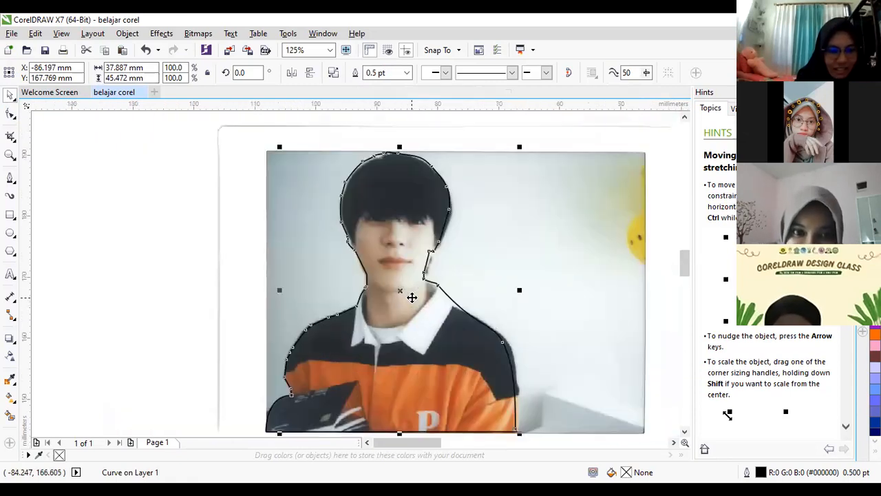
scroll(410, 297, "up", 2)
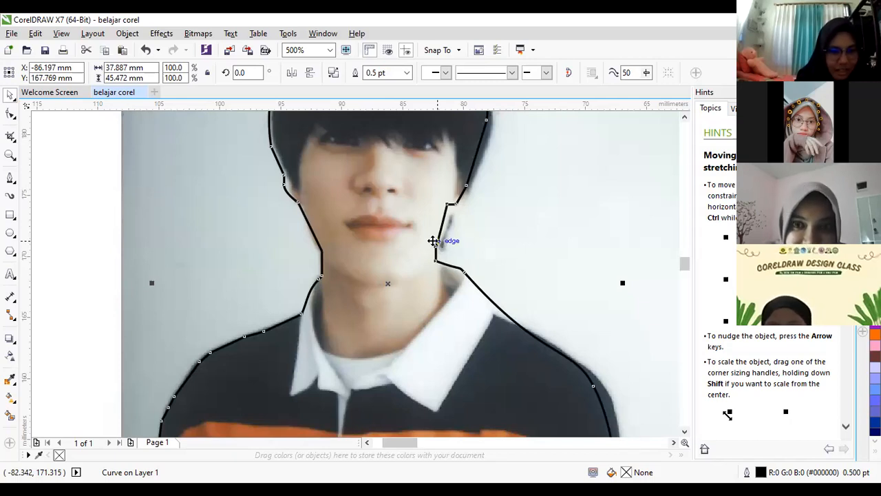
Step: Intersect the portrait photo with the combined body outline
left_click(549, 227, "shift")
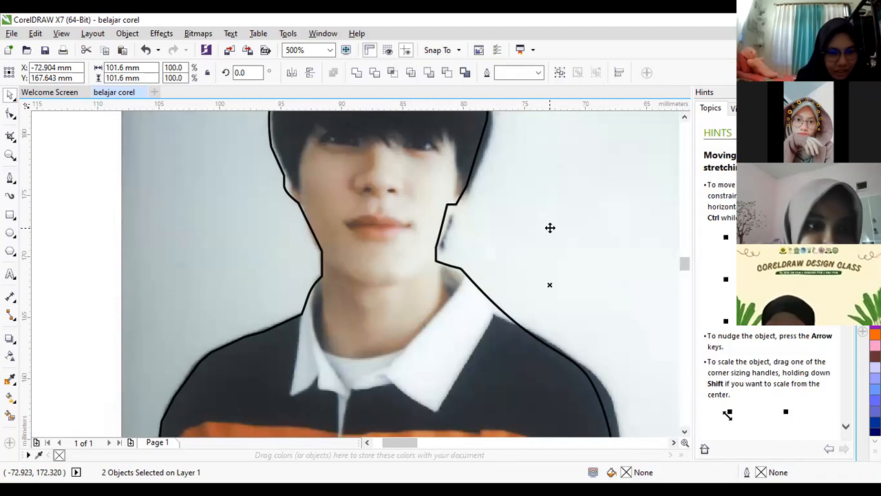
left_click(388, 76)
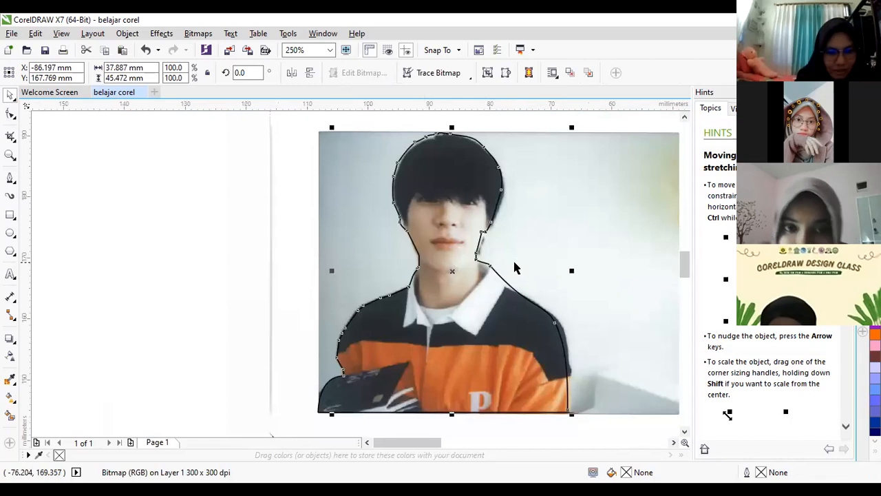
key("Escape")
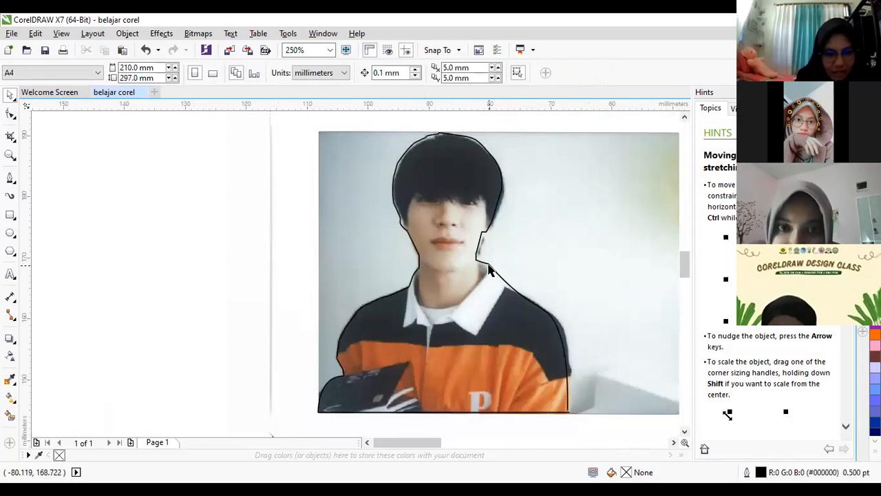
Step: Break the combined body outline apart and delete the portrait photo behind it
left_click(493, 265)
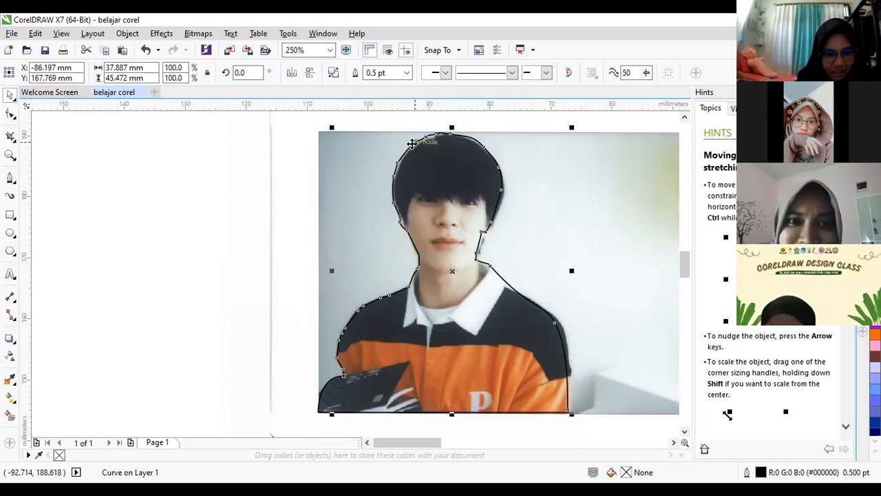
left_click(333, 73)
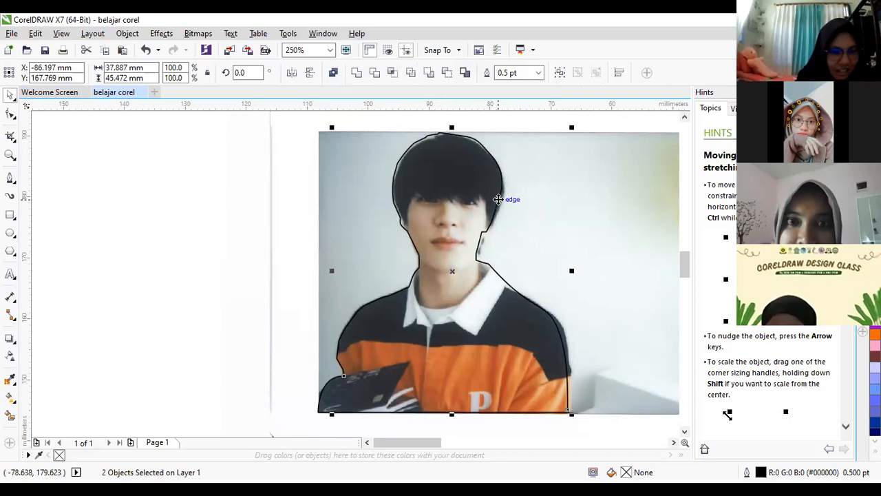
left_click(530, 225)
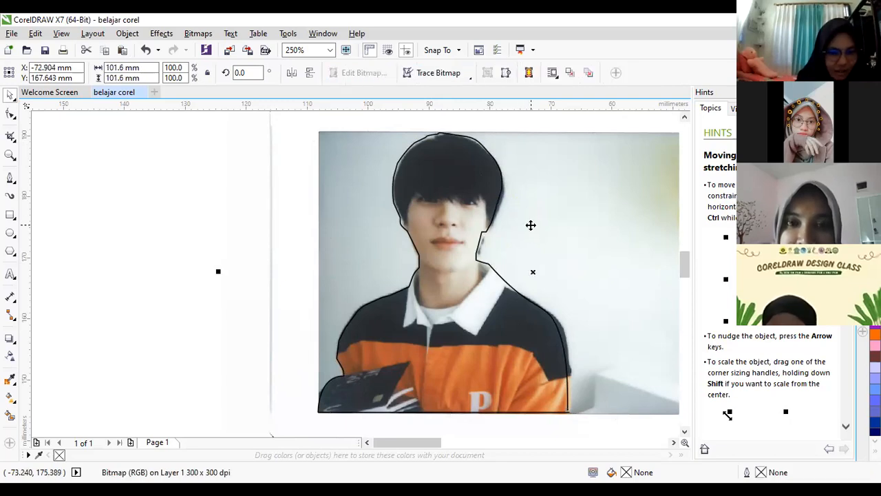
left_click(551, 237)
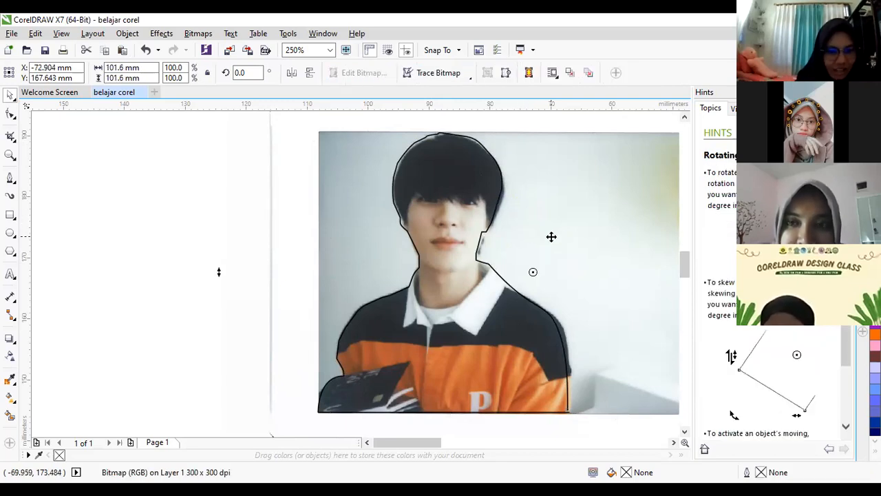
key("Delete")
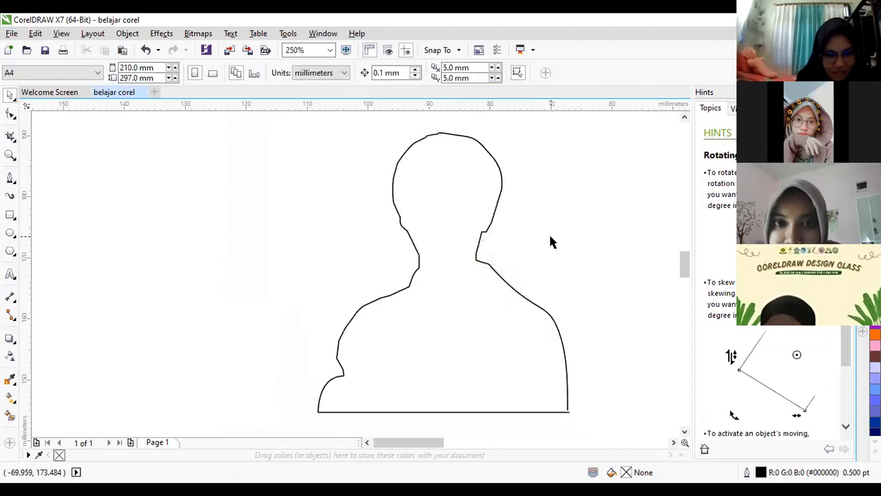
Step: Undo the edits back to the two uncombined curves, and undo a slight trial move of the head curve
left_click(145, 49)
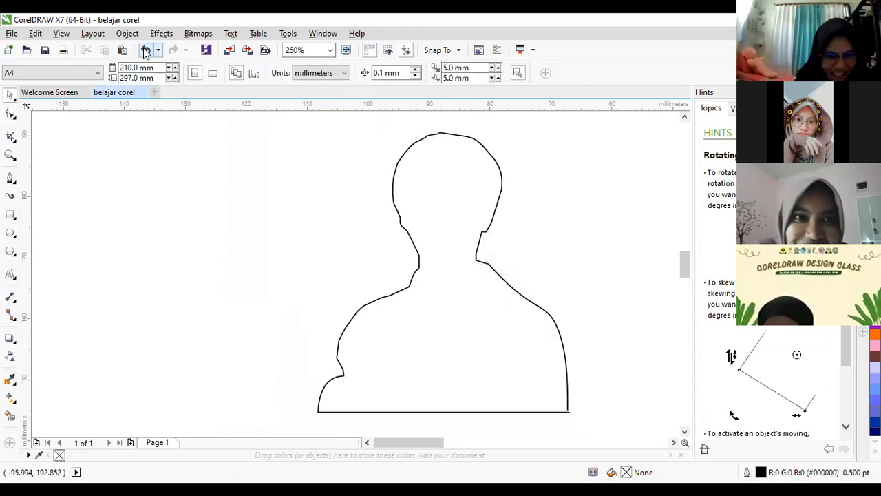
left_click(486, 227)
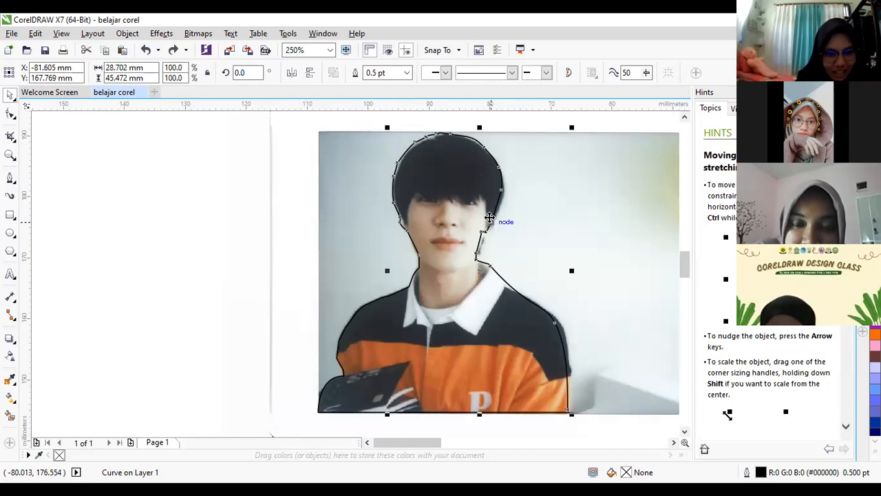
left_click_drag(491, 215, 502, 219)
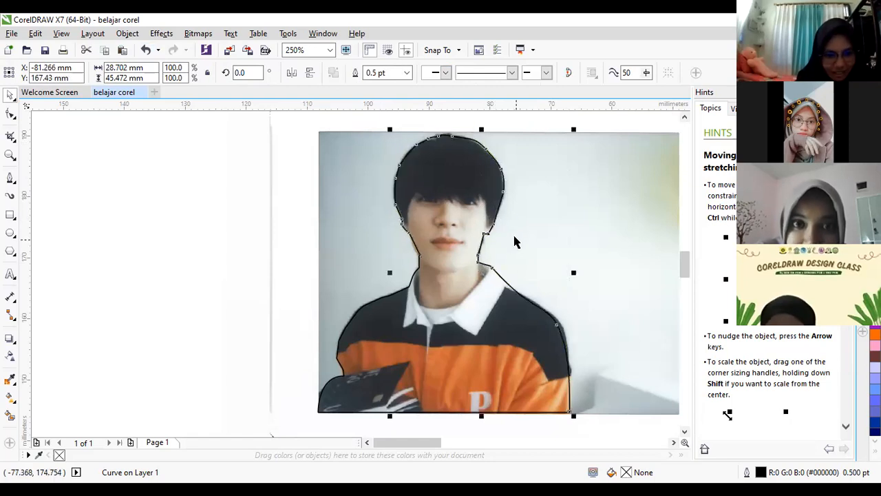
left_click(146, 52)
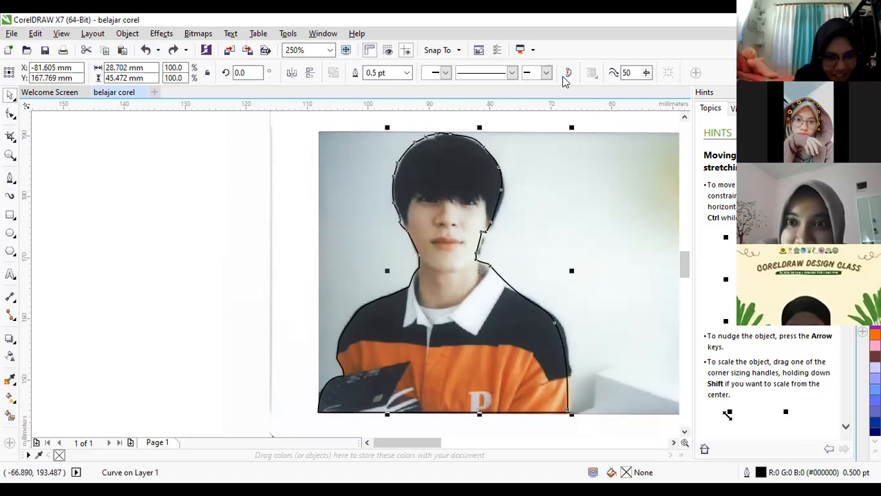
Step: Combine the left shoulder curve and the head curve meeting at the jaw into one outline object again
scroll(448, 262, "up", 2)
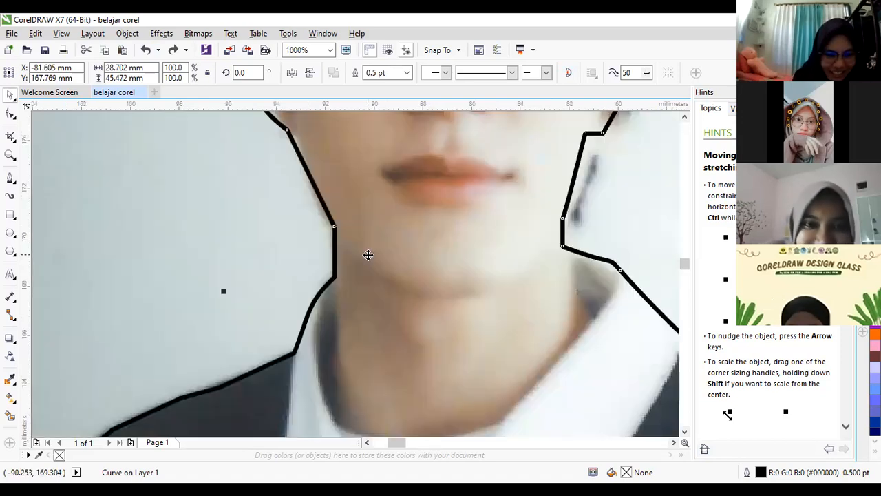
scroll(368, 255, "up", 1)
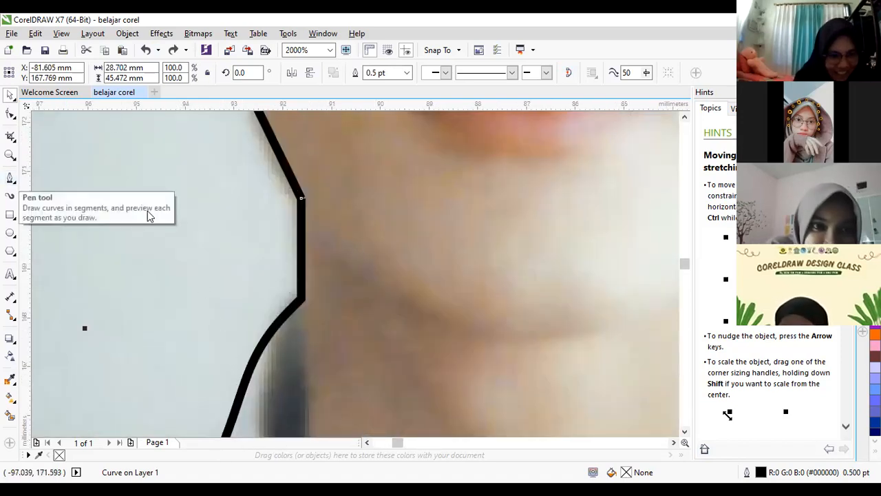
left_click(298, 198)
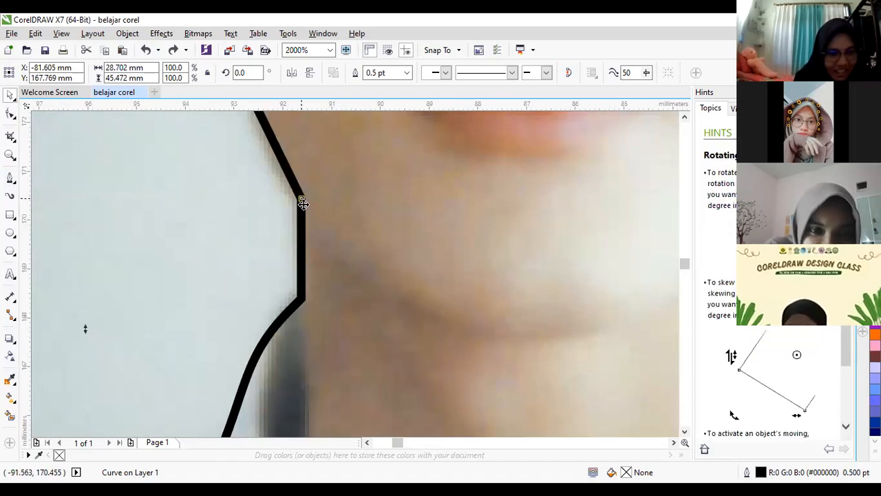
scroll(304, 199, "down", 1)
scroll(303, 202, "down", 1)
scroll(304, 202, "up", 1)
scroll(309, 215, "down", 1)
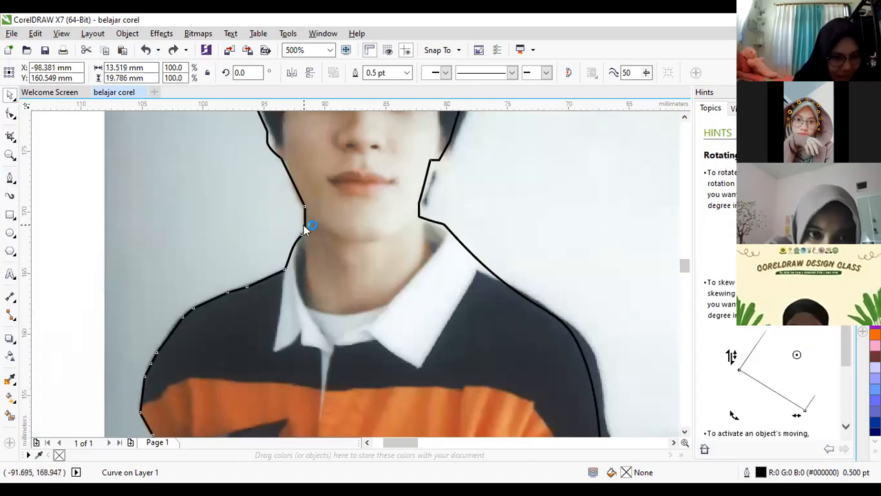
left_click(305, 217)
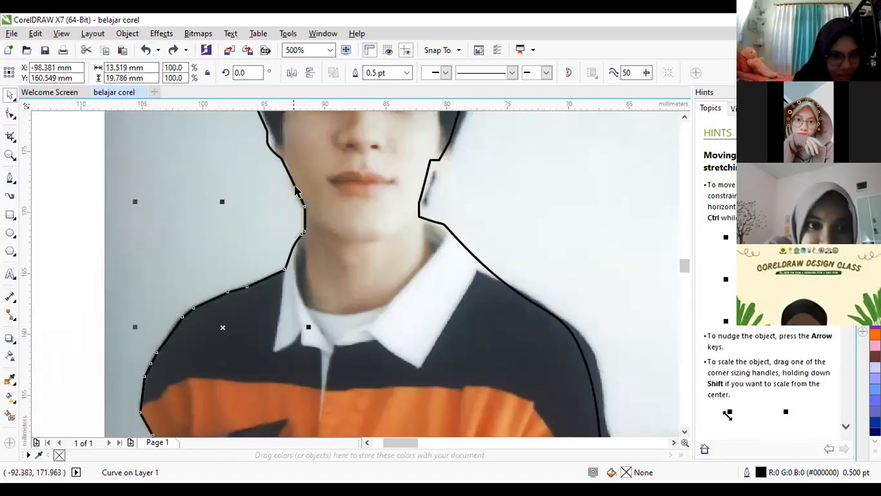
left_click(280, 158, "shift")
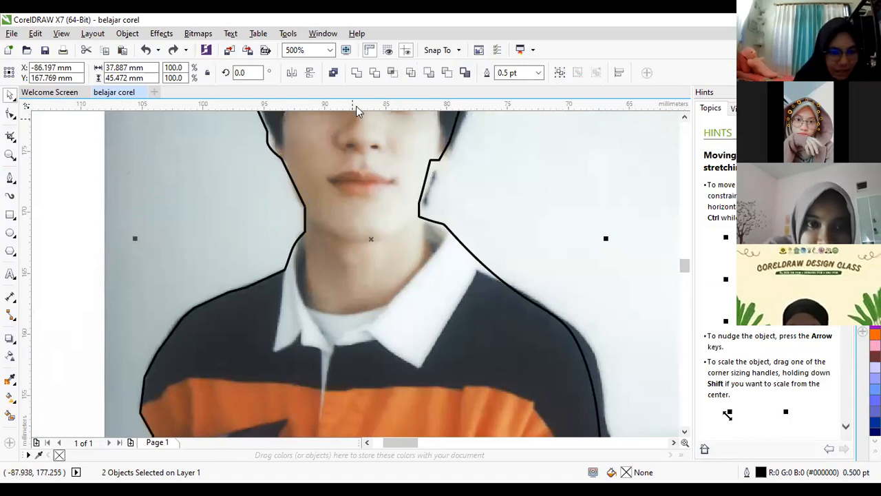
left_click(364, 76)
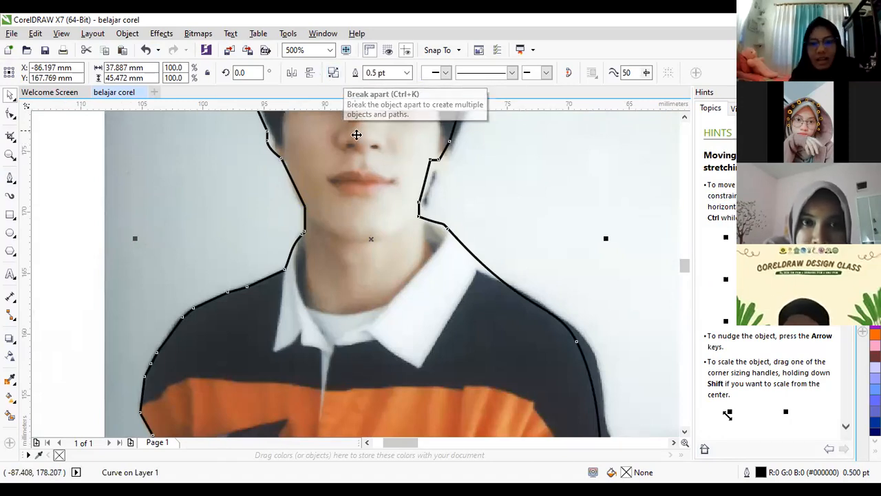
scroll(508, 210, "down", 2)
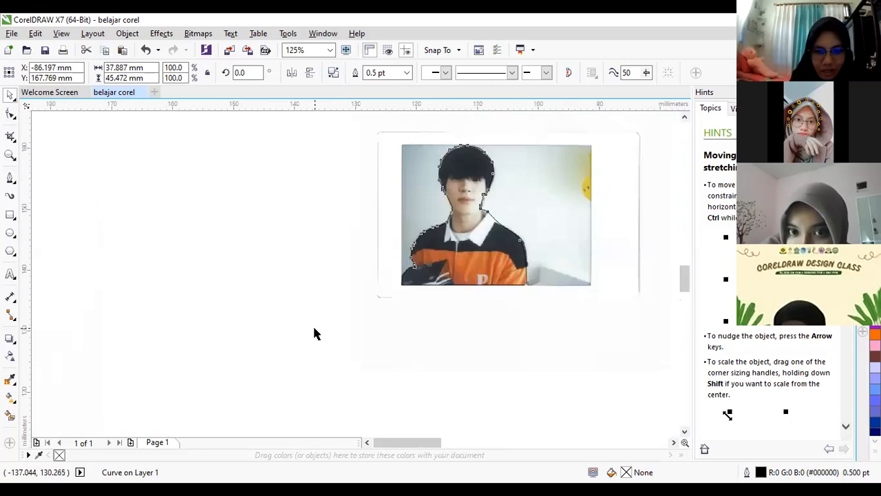
Step: Try to fill the inside of the traced body outline with the Smart Fill tool, and undo that fill
scroll(313, 325, "up", 1)
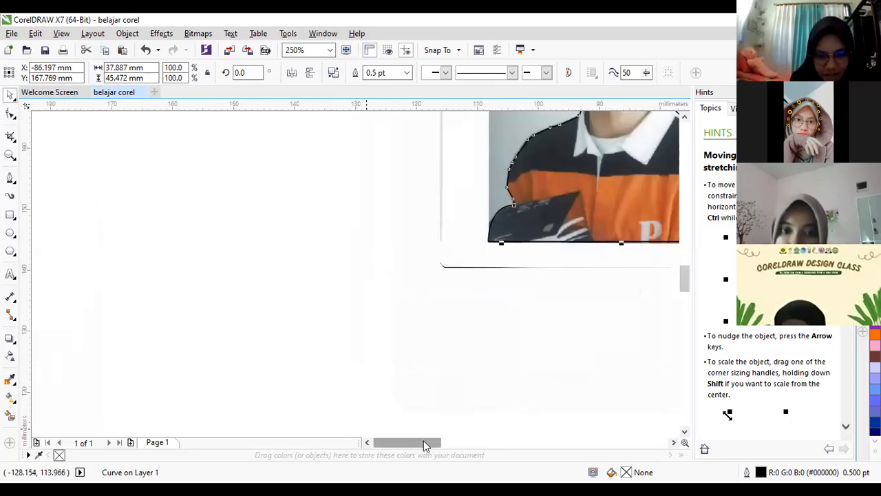
left_click_drag(424, 443, 458, 443)
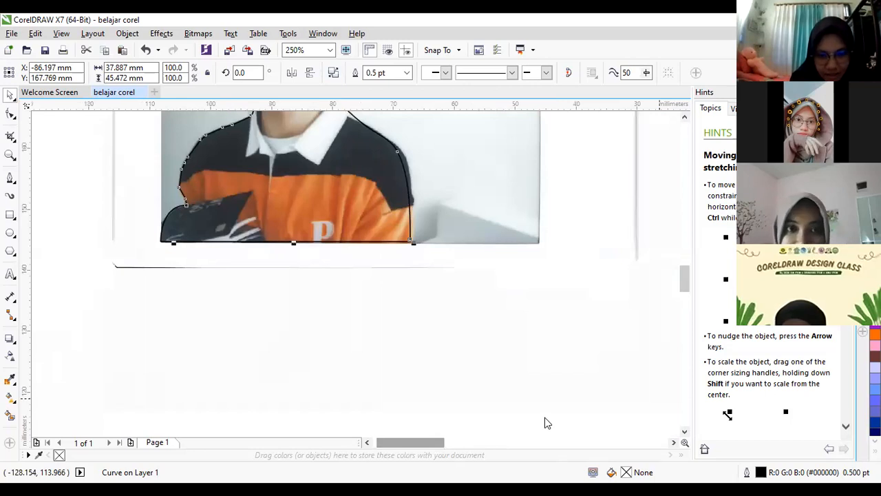
left_click(11, 414)
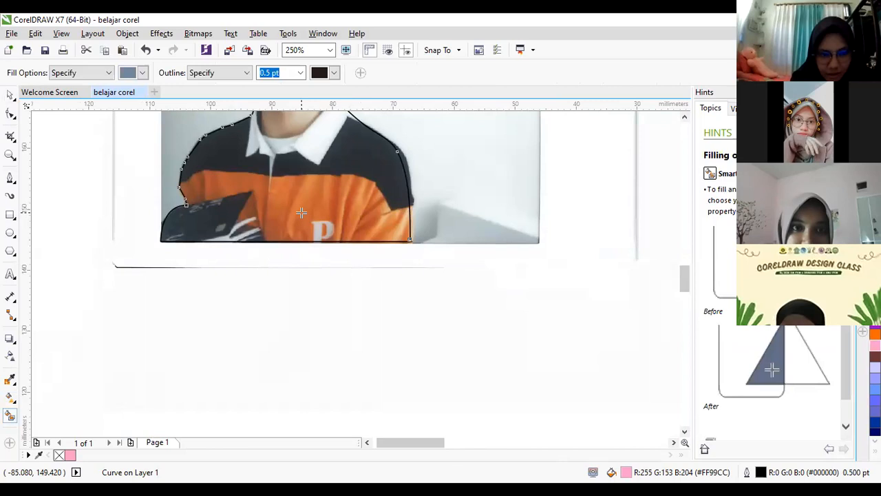
left_click(301, 213)
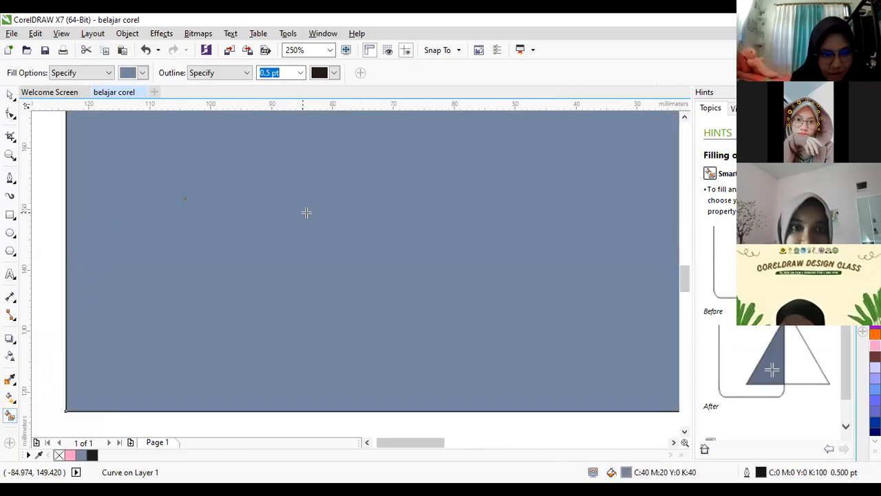
left_click(145, 49)
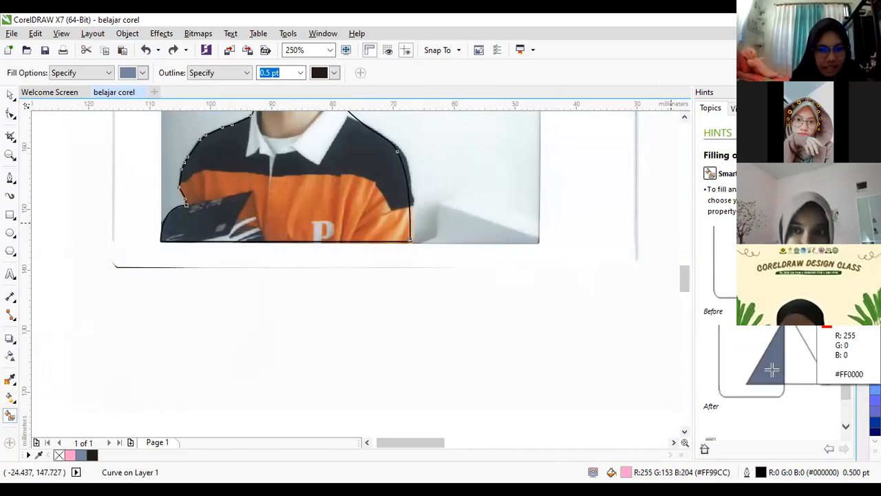
Step: Color both the line and the fill of the combined head-and-shoulder outline red
right_click(875, 318)
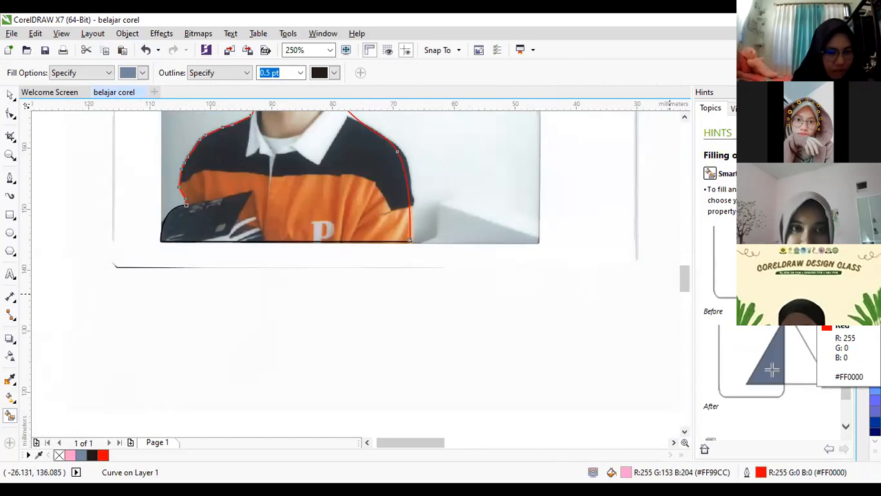
scroll(588, 210, "up", 1)
scroll(637, 244, "down", 1)
left_click_drag(683, 272, 686, 260)
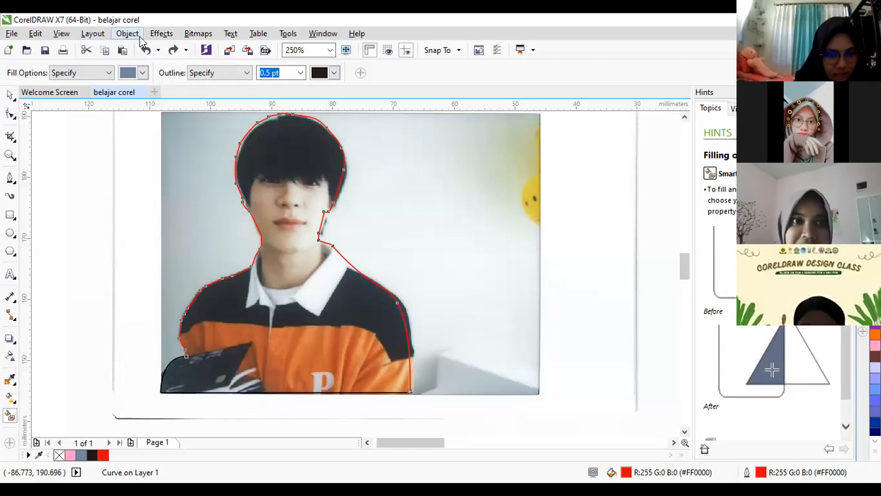
left_click(132, 36)
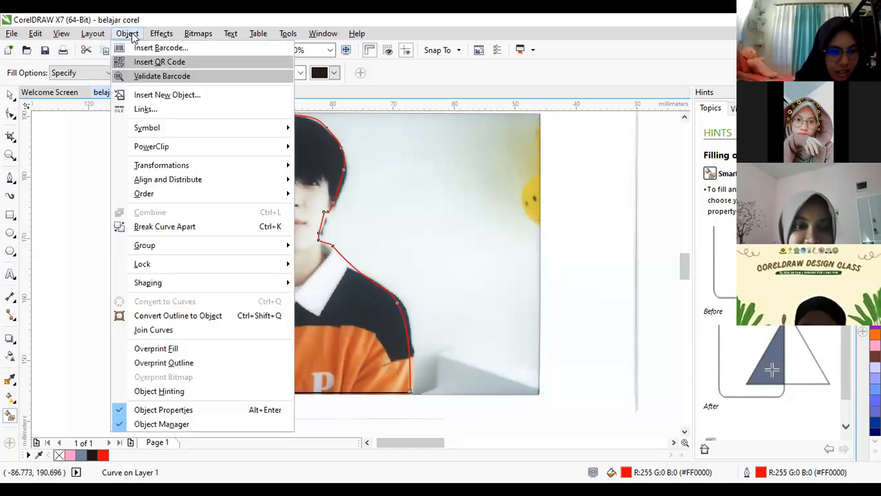
left_click(83, 198)
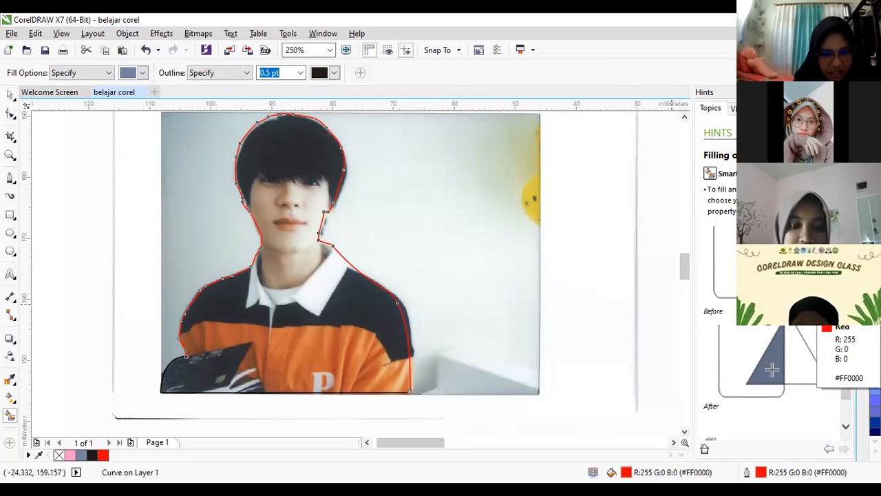
Step: Undo the red coloring and the combining, back to separate head and left shoulder curves
key("ctrl+z")
key("ctrl+z")
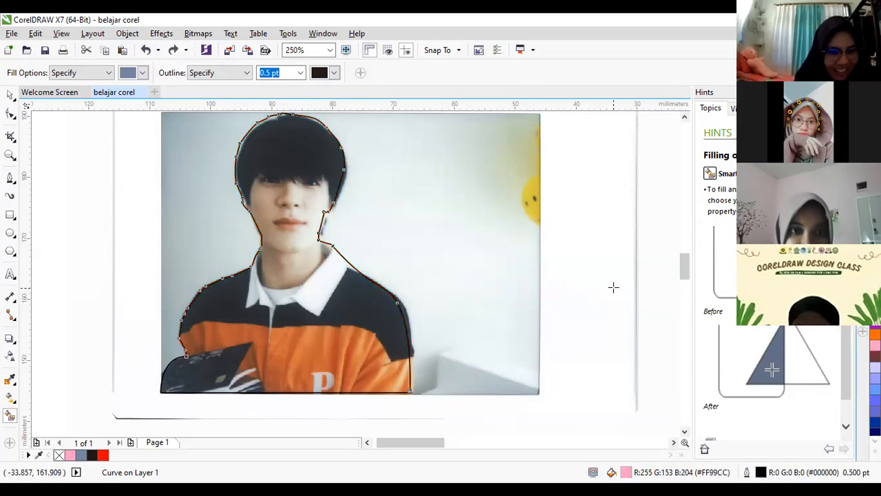
key("ctrl+z")
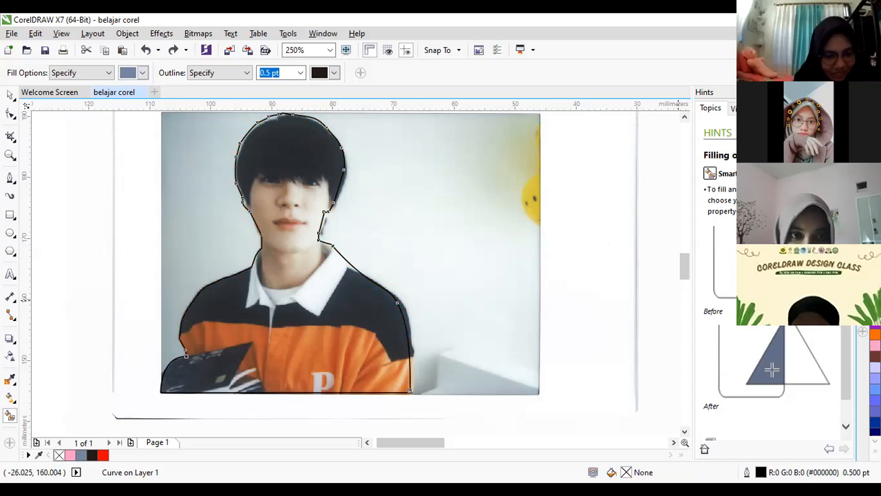
key("ctrl+z")
key("ctrl+z")
key("ctrl+z")
key("ctrl+z")
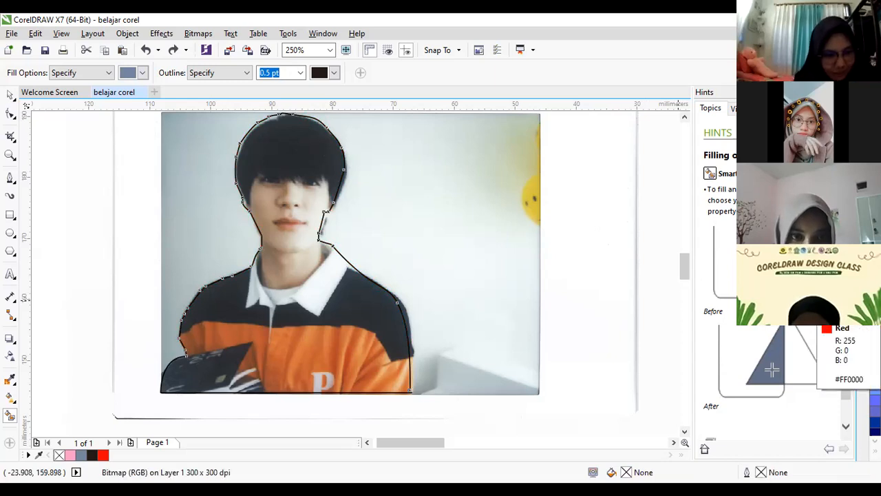
key("ctrl+z")
key("ctrl+z")
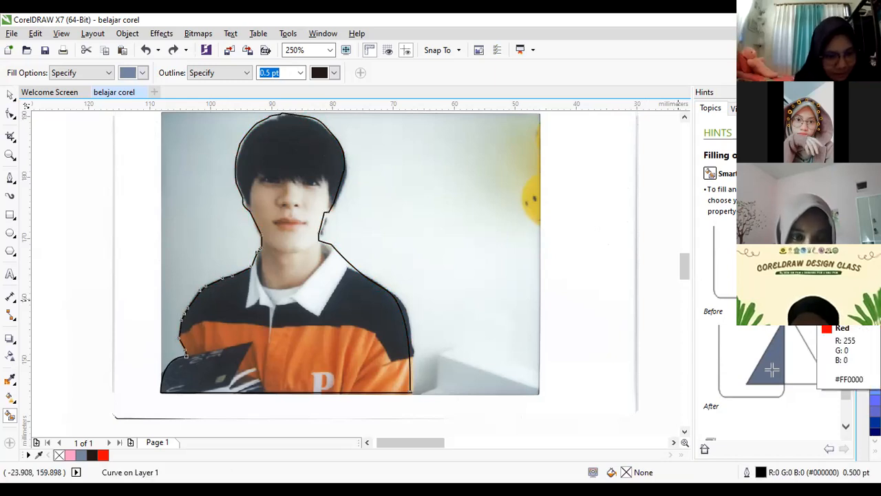
key("ctrl+z")
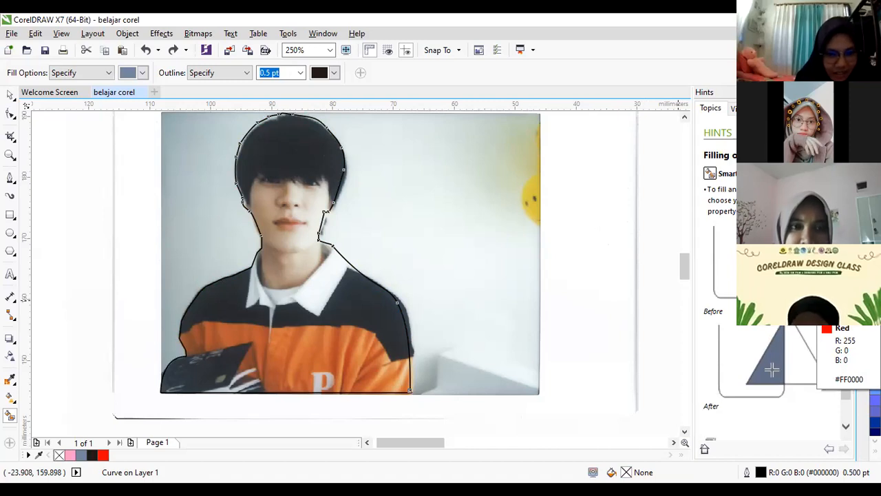
Step: Apply a red fill to the uncombined head curve and inspect where it meets the shoulder curve at the jaw
left_click(875, 309)
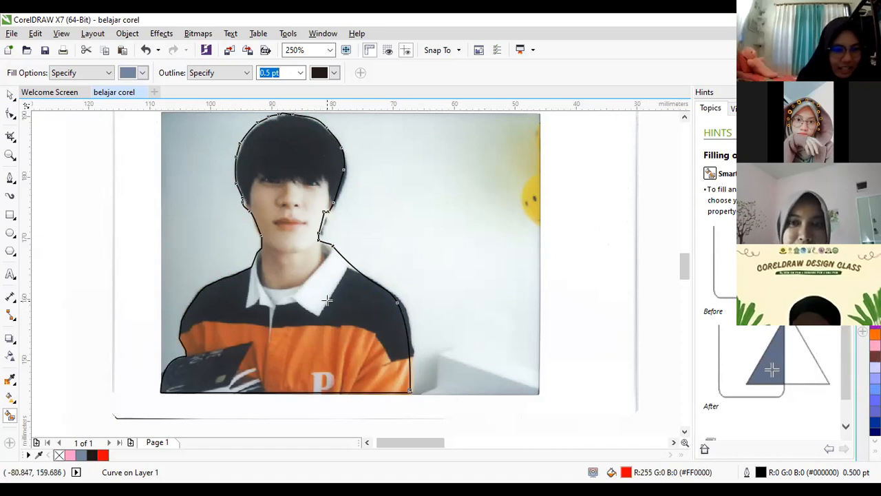
scroll(236, 281, "up", 4)
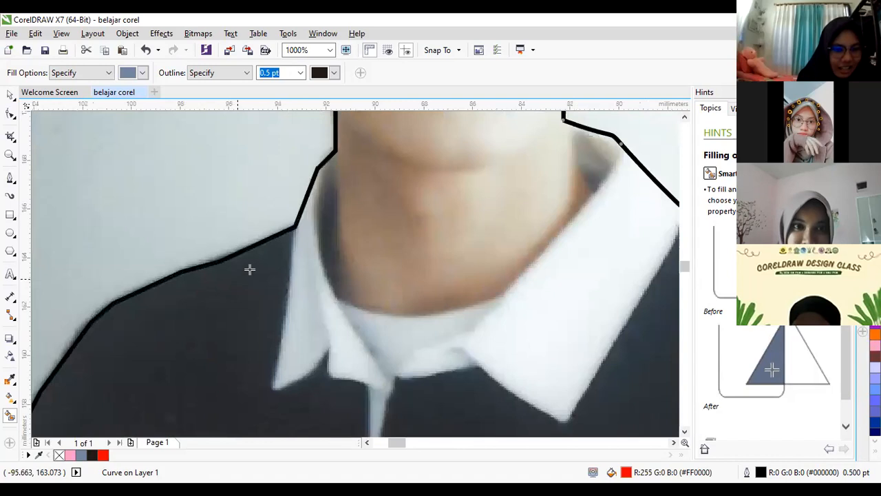
left_click_drag(686, 267, 685, 263)
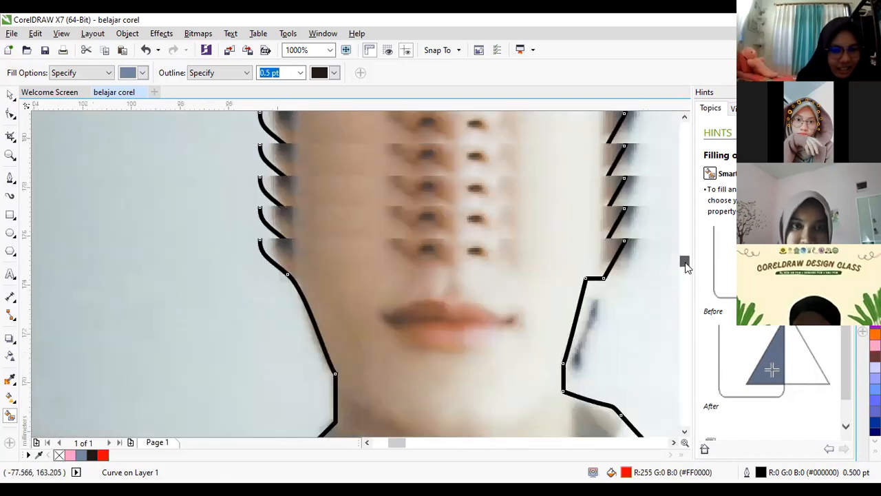
scroll(385, 352, "down", 2)
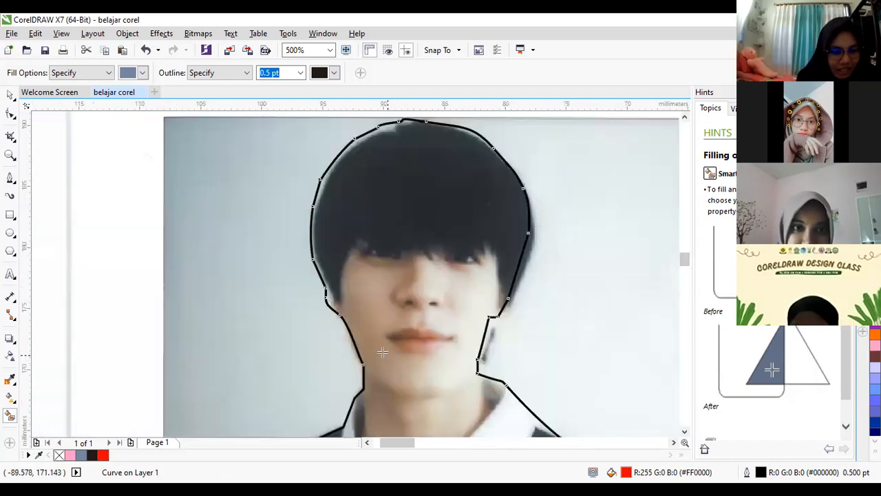
scroll(383, 351, "up", 4)
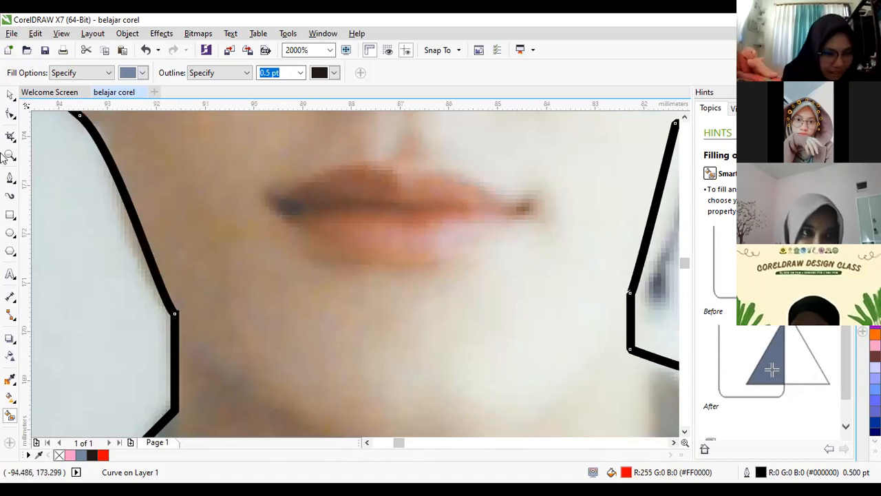
Step: Select the head curve and the left shoulder curve at the jaw and combine them into one object
left_click(9, 94)
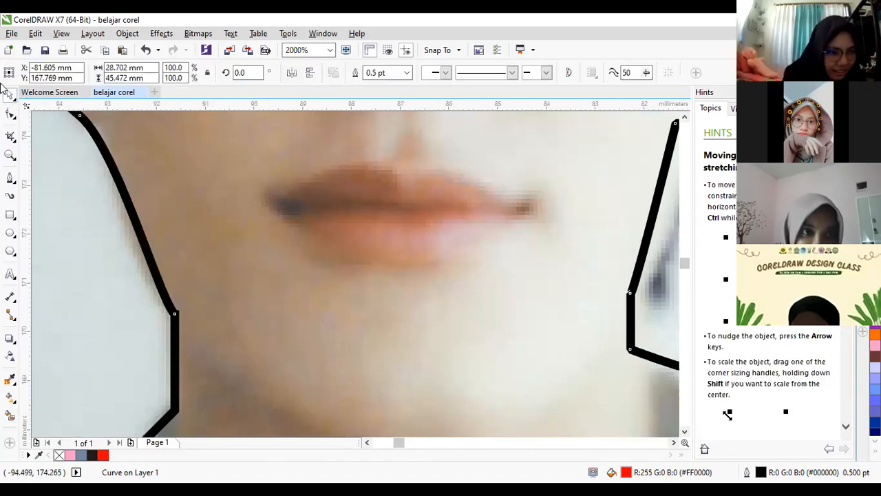
left_click(172, 360)
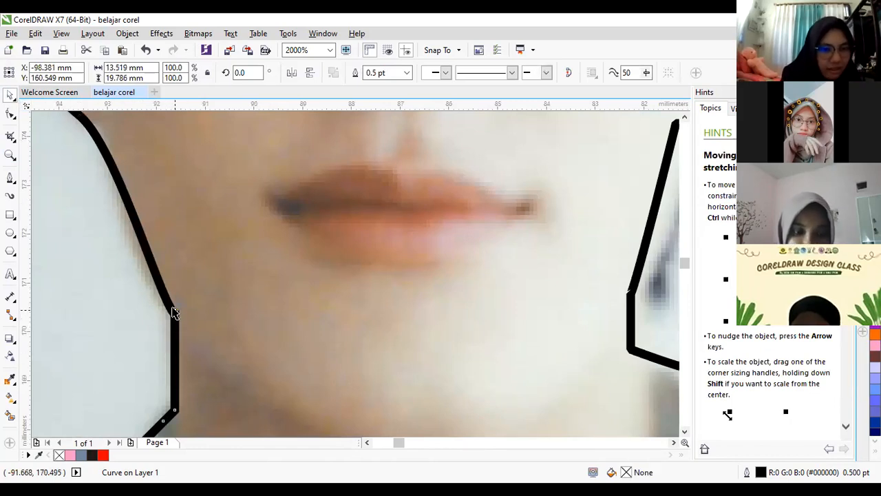
scroll(172, 312, "down", 2)
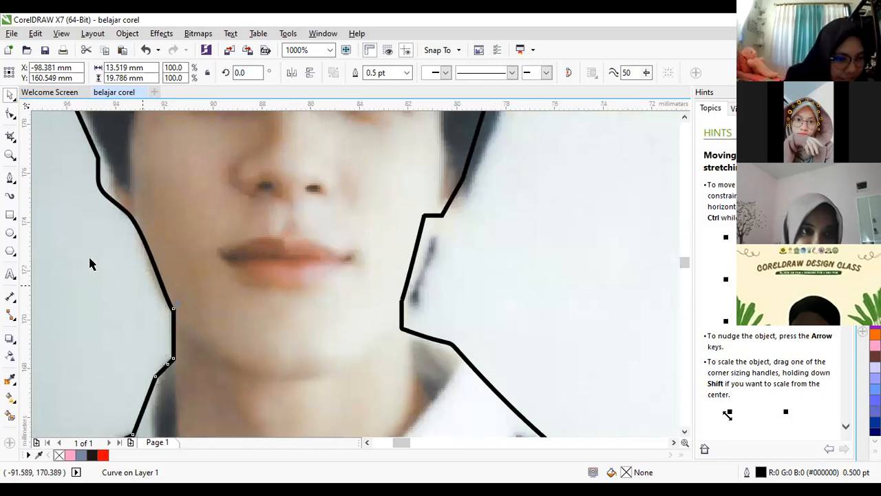
left_click(164, 287)
left_click(164, 282)
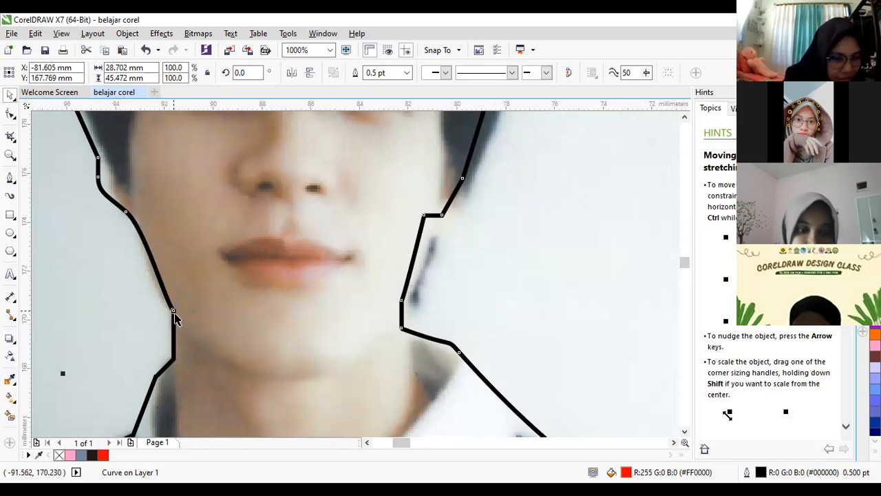
left_click(172, 359, "shift")
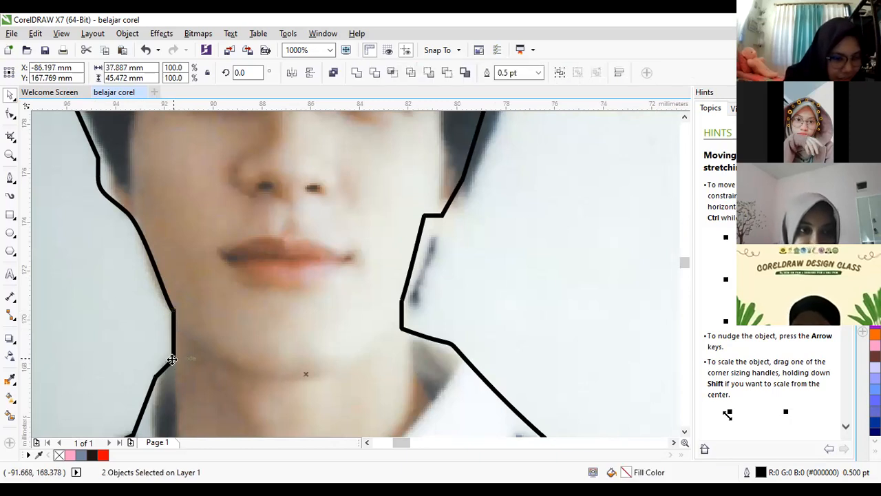
scroll(343, 319, "down", 2)
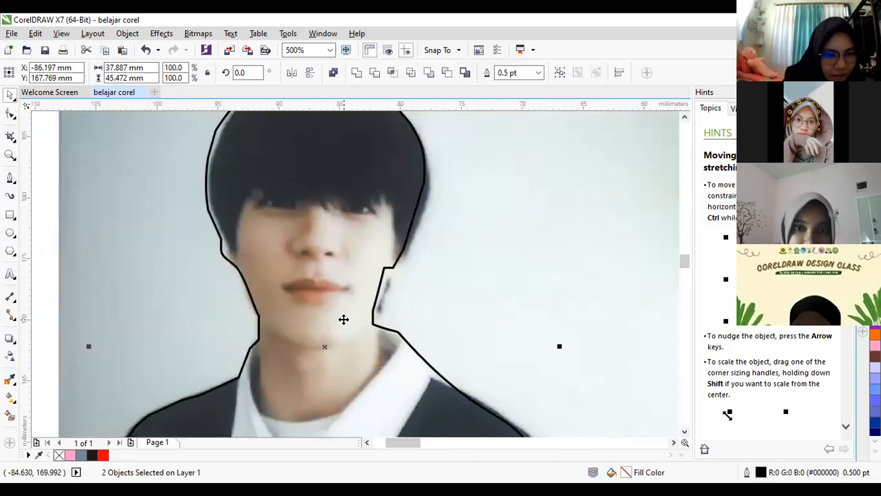
left_click(201, 128)
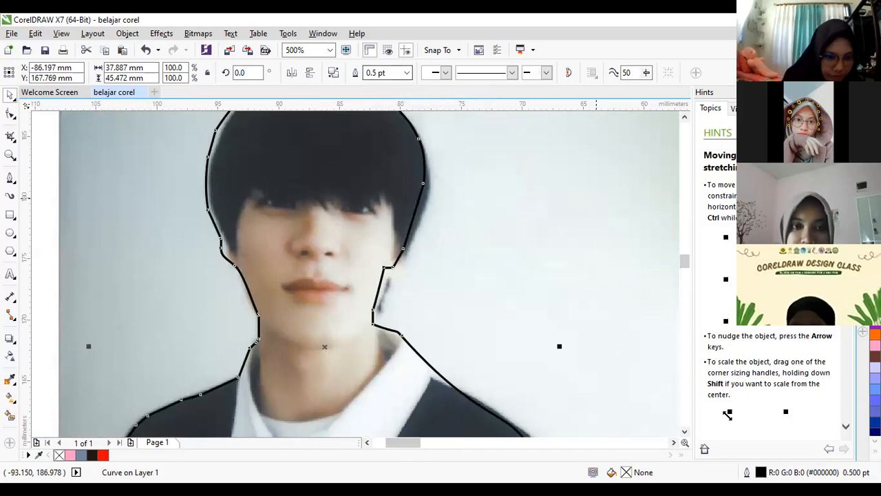
Step: Apply a red fill to the newly combined outline, and undo a slight trial move of it
left_click(874, 334)
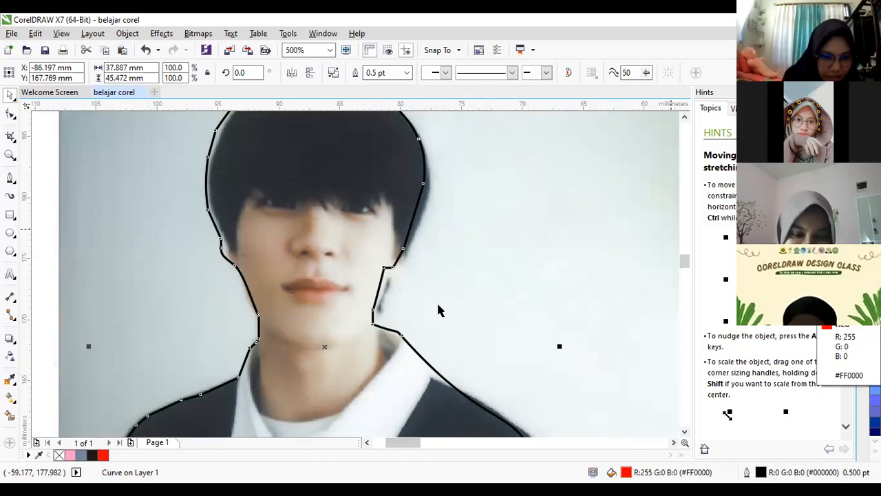
scroll(478, 318, "down", 1)
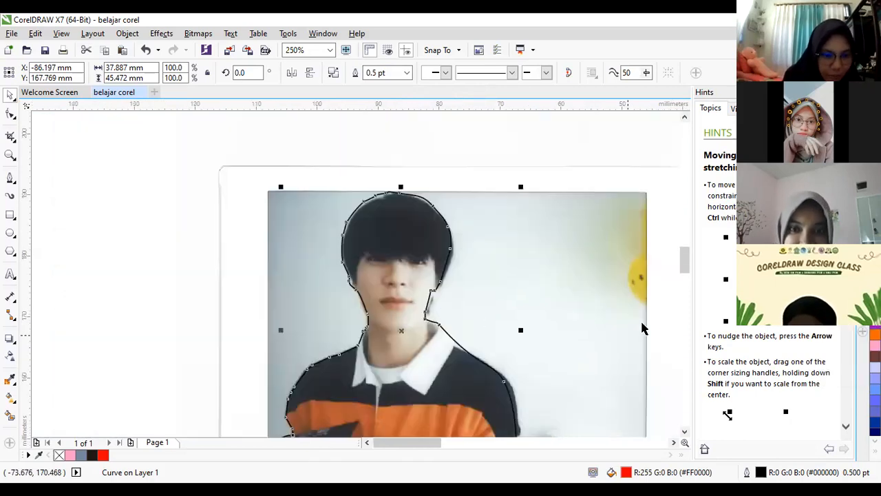
left_click_drag(684, 256, 684, 264)
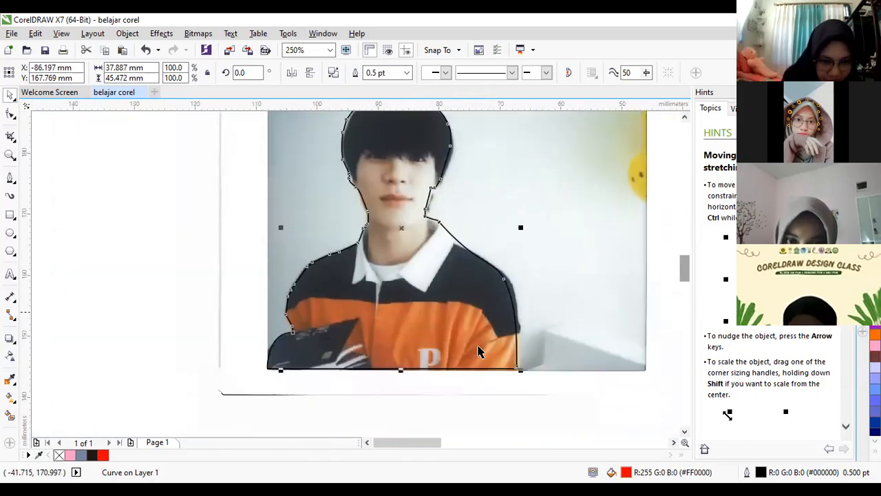
scroll(374, 379, "up", 1)
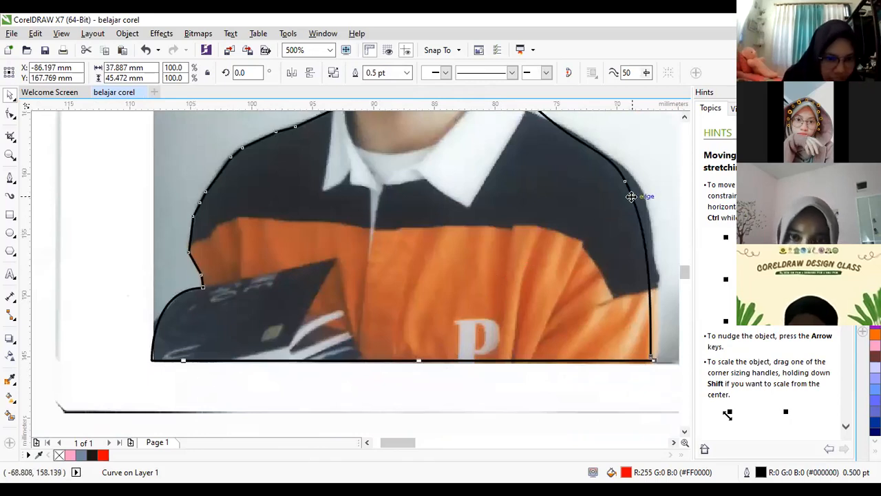
mouse_move(631, 197)
left_mouse_down()
mouse_move(588, 203)
mouse_move(615, 199)
left_mouse_up()
left_click(145, 49)
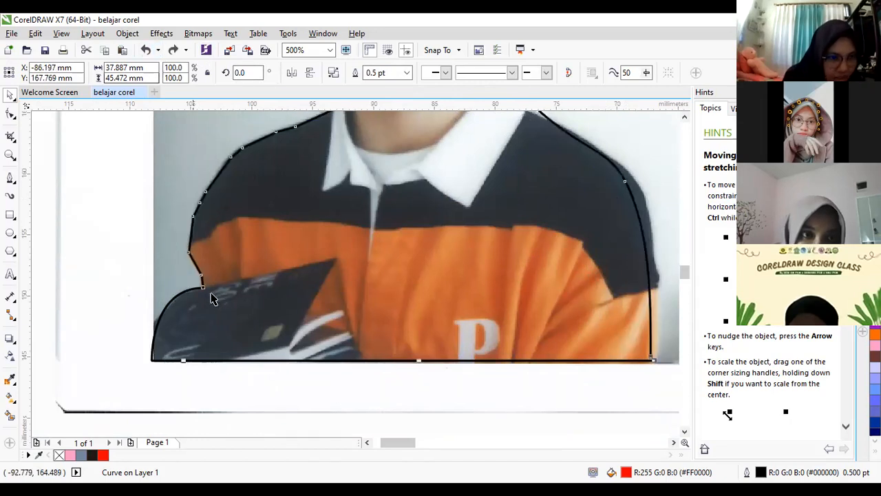
Step: Select the main outline and the curve around the dark book at the lower-left and combine them into one object
left_click(205, 289)
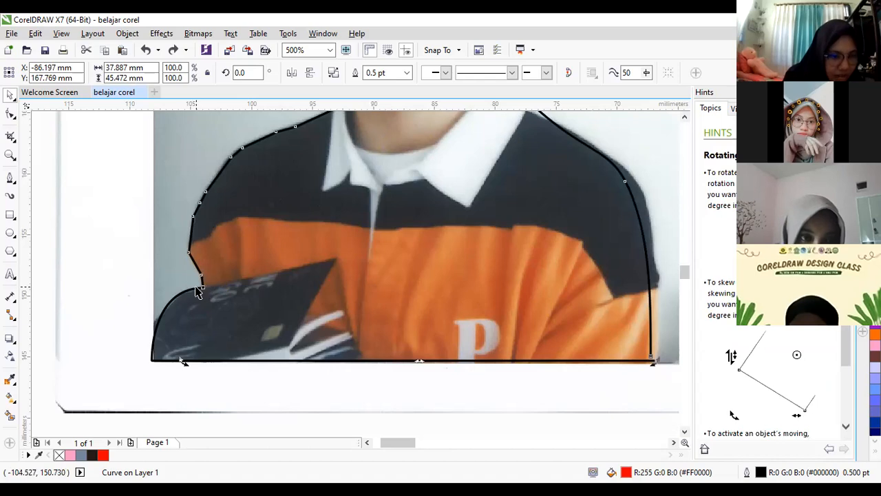
left_click(191, 284)
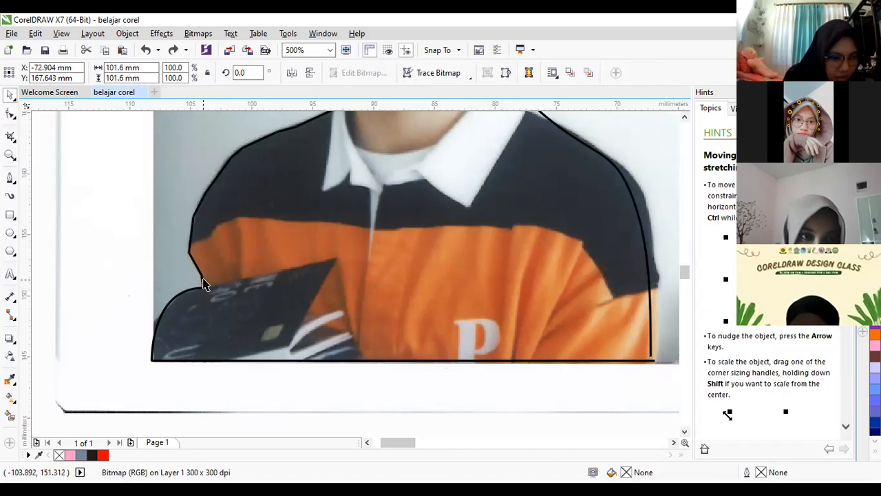
left_click(201, 289)
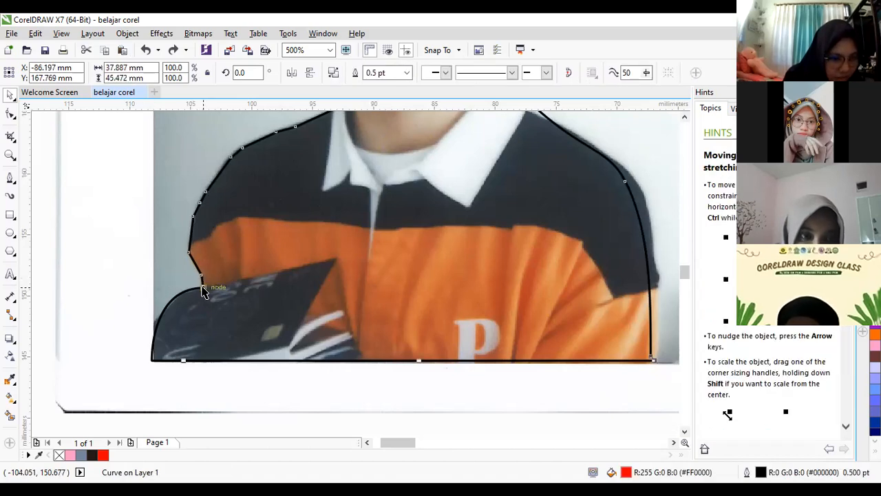
left_click(172, 302, "shift")
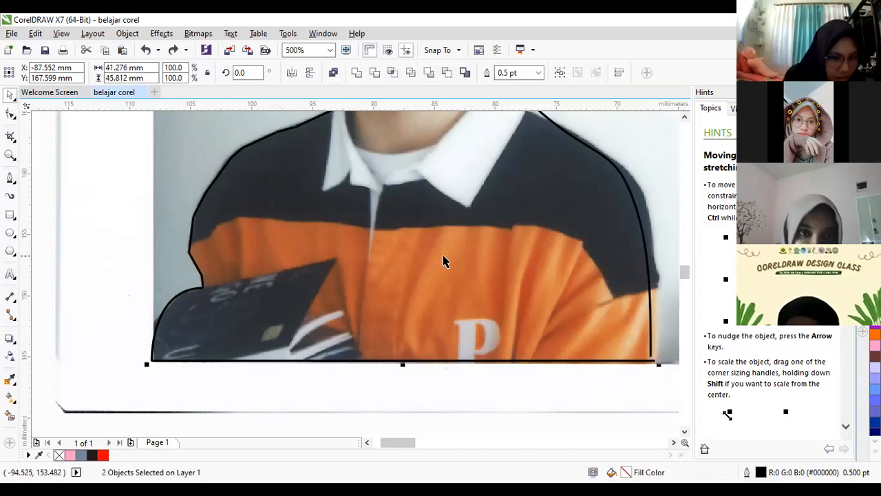
left_click(373, 73)
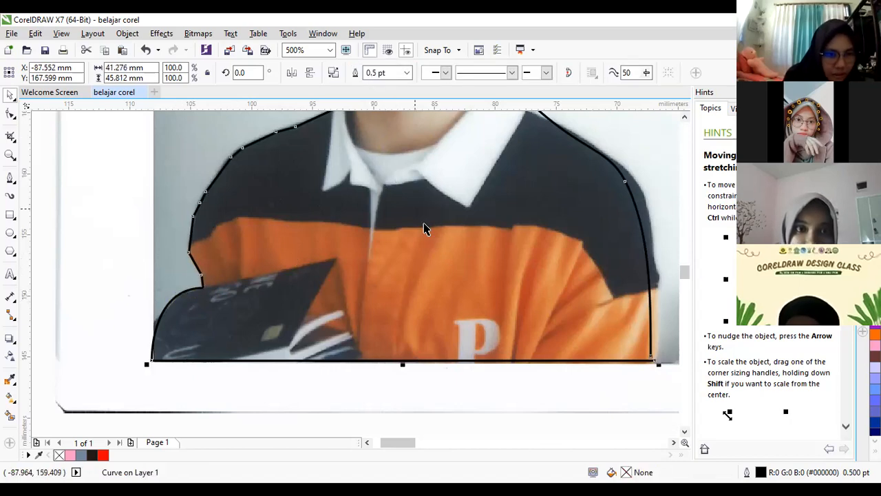
left_click(640, 229)
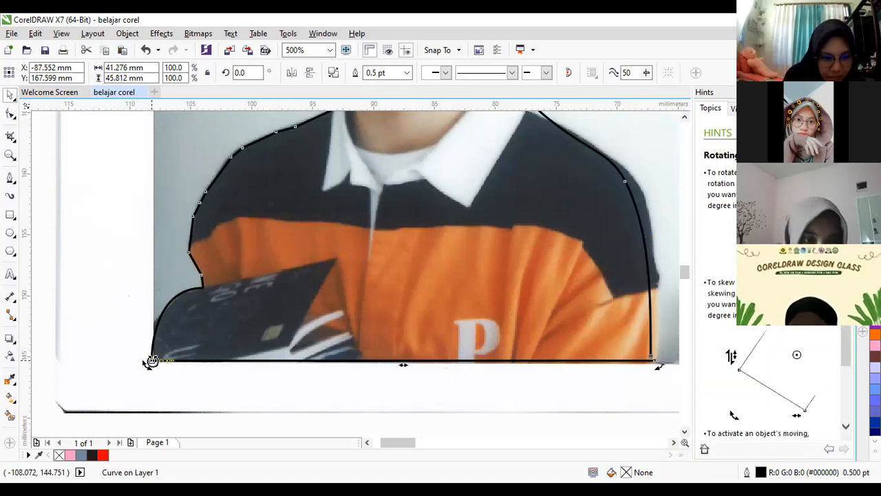
left_click(651, 358)
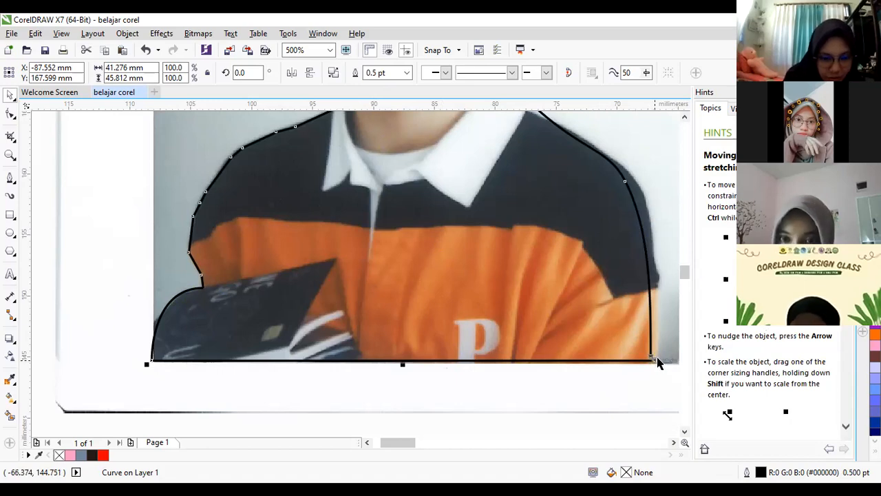
key("Escape")
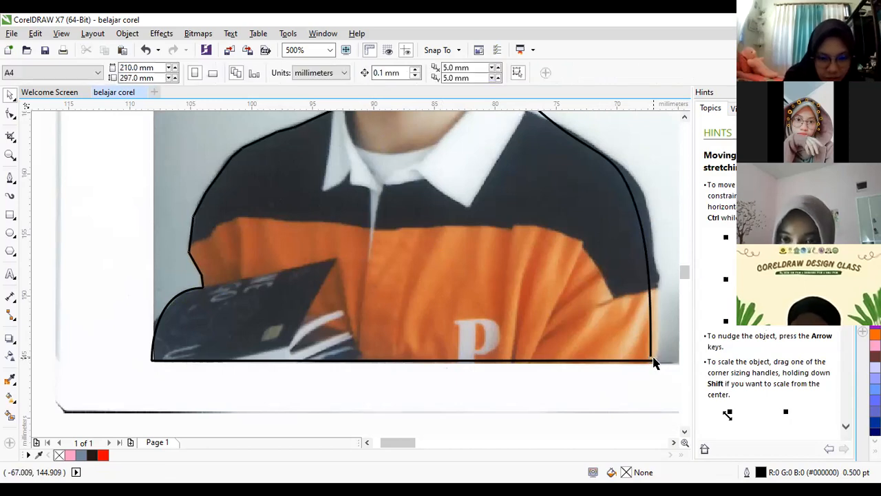
left_click(651, 358)
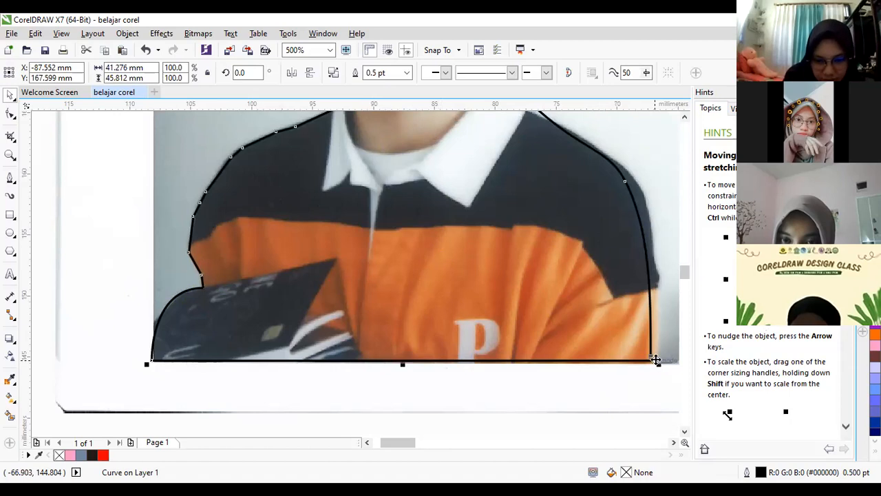
key("Escape")
left_click(651, 358)
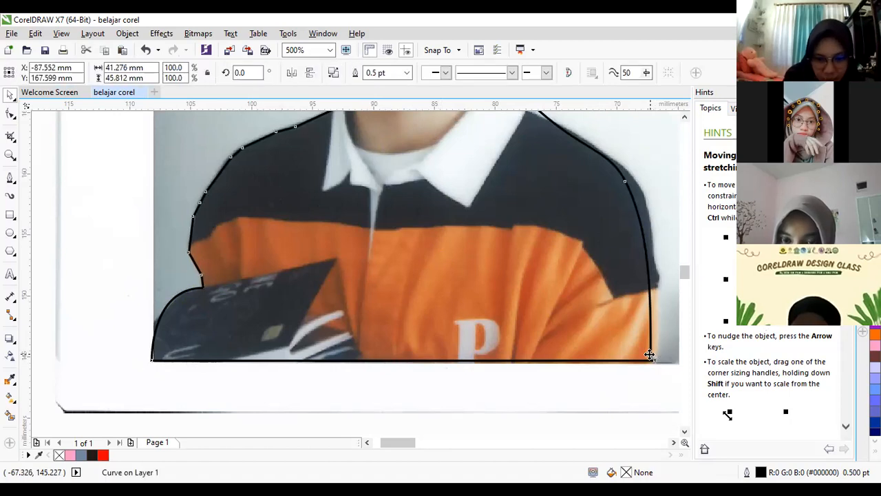
left_click_drag(640, 337, 638, 339)
left_click(145, 50)
Step: Join the shoulder line's end node to the baseline's end node at the outline's bottom-right corner with the Shape tool
left_click(10, 113)
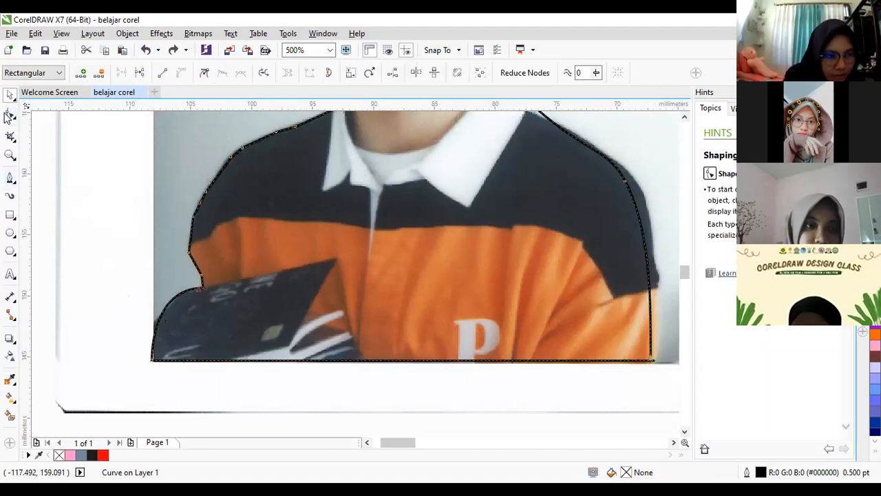
left_click_drag(651, 360, 654, 363)
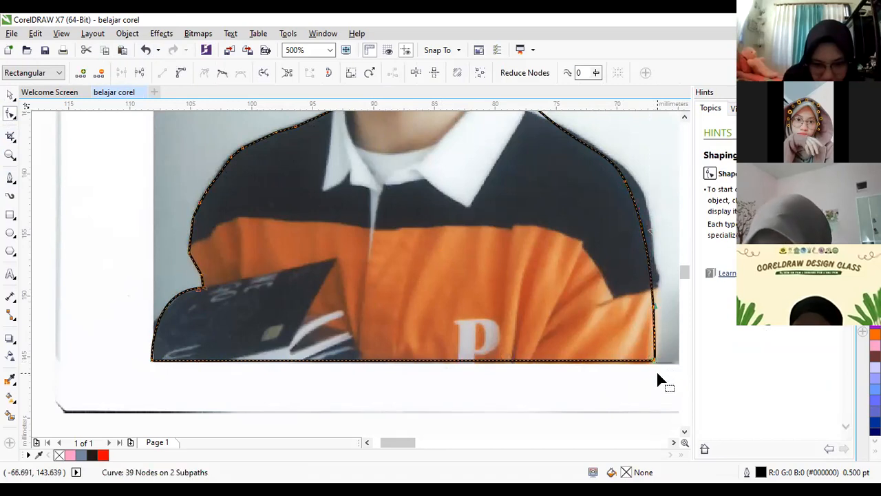
left_click(658, 373)
Step: Select the combined outline and apply a red fill to it
left_click(11, 95)
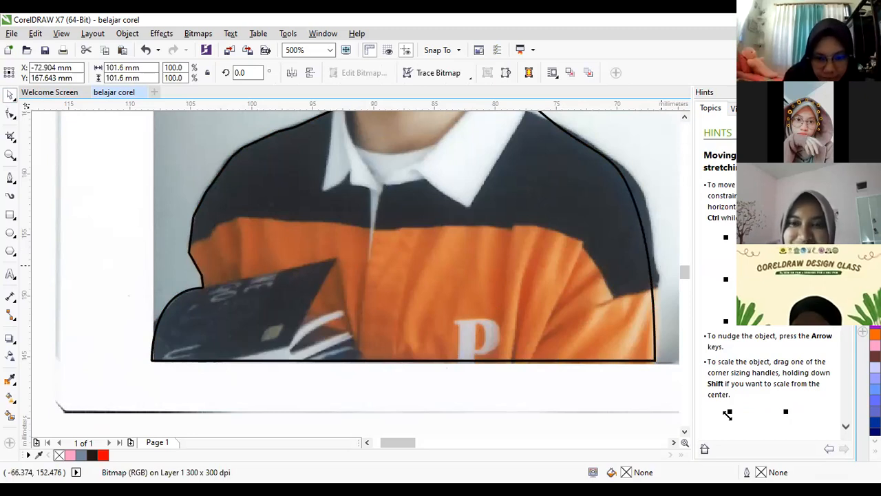
left_click(653, 308)
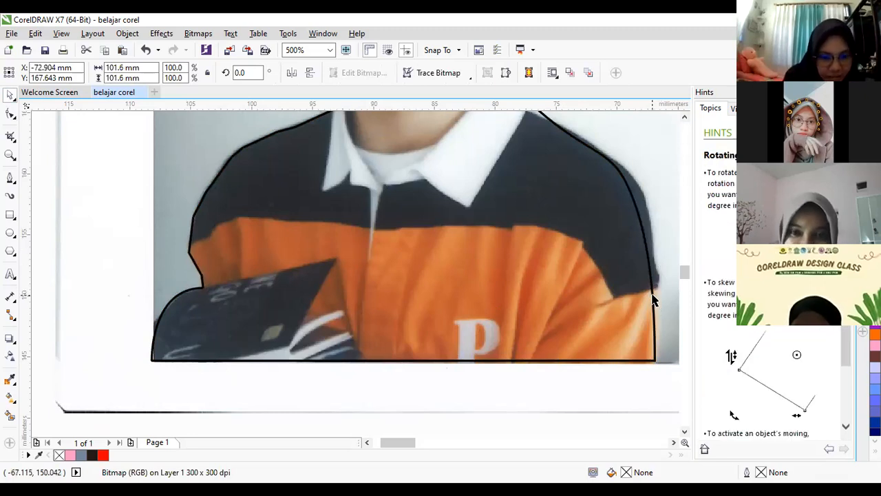
left_click(654, 301)
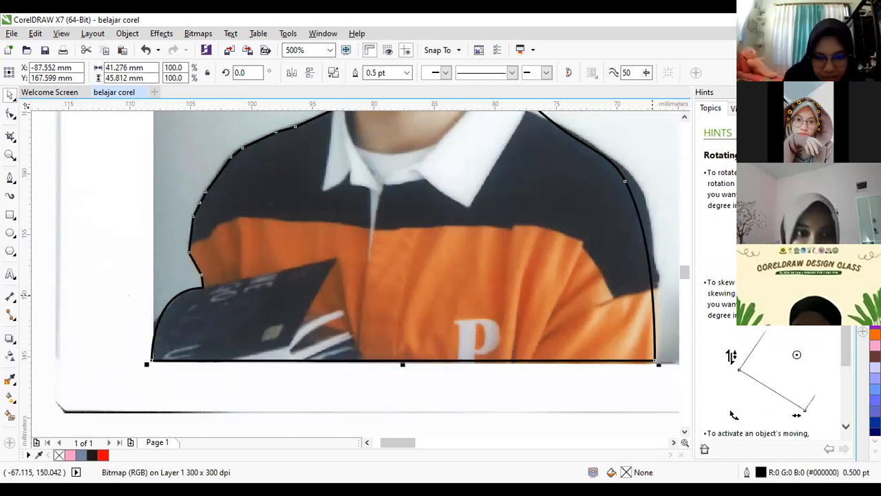
left_click(874, 302)
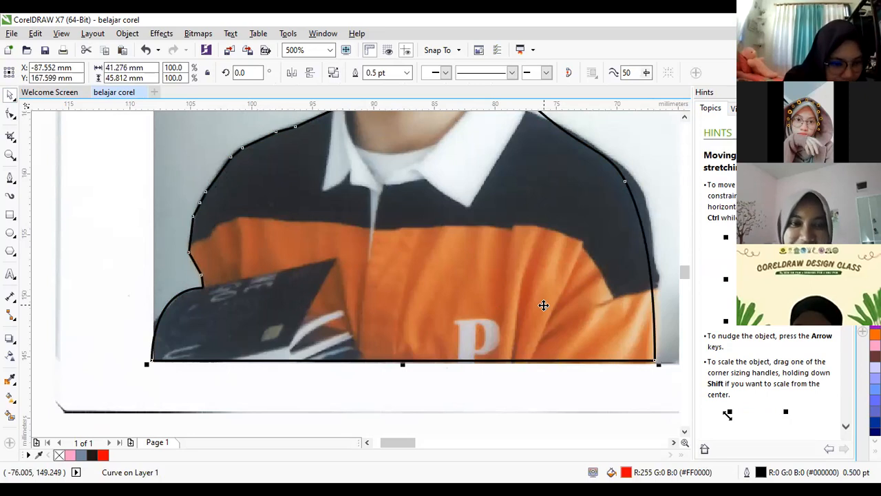
Step: Move the whole outline about 36 mm to the right, away from the person in the photo
scroll(544, 305, "down", 2)
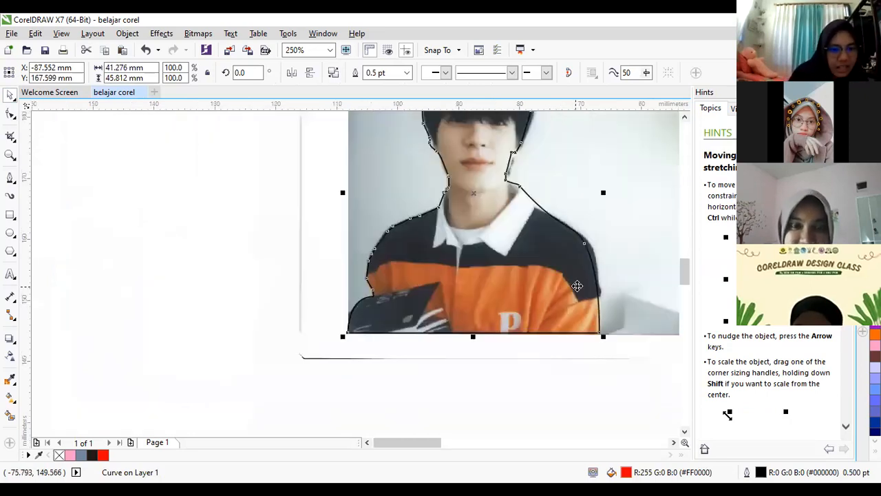
scroll(417, 369, "up", 2)
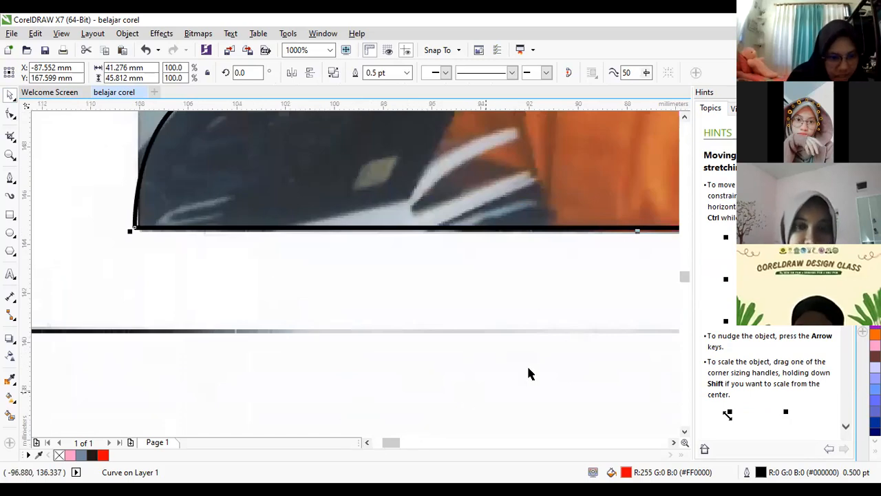
scroll(543, 320, "down", 2)
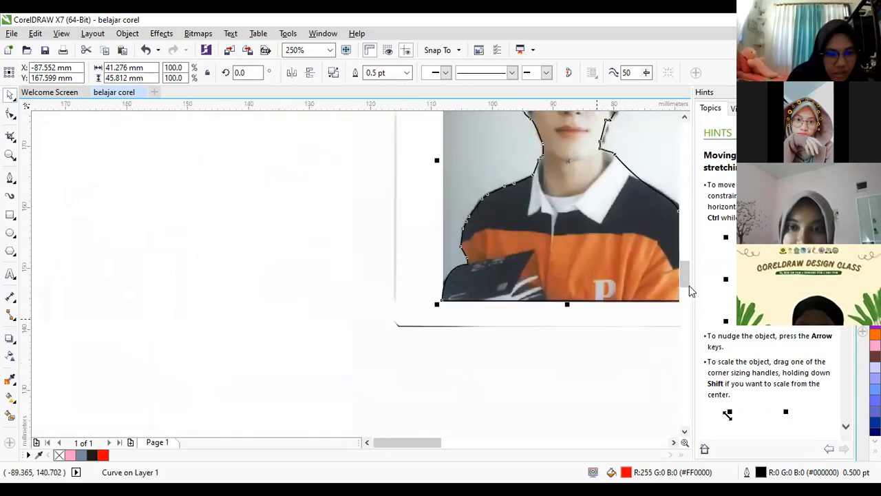
scroll(429, 441, "right", 2)
scroll(433, 372, "up", 1)
scroll(433, 372, "down", 1)
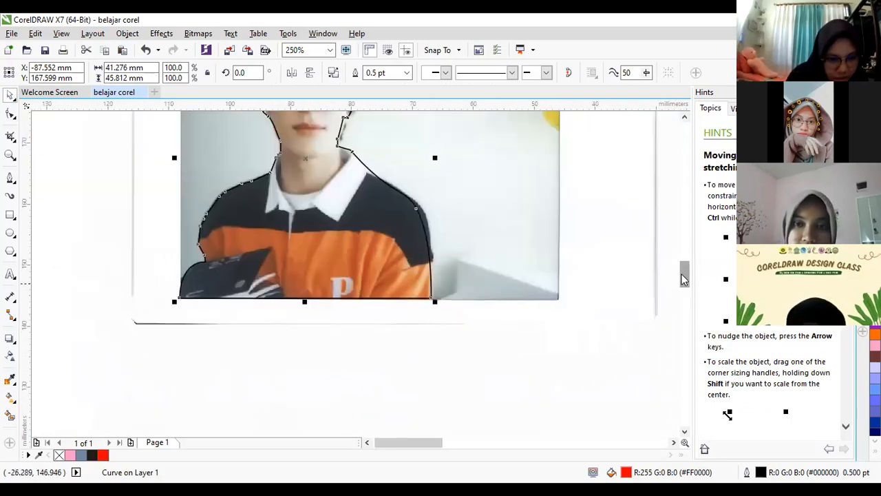
scroll(683, 272, "up", 2)
left_click_drag(375, 267, 591, 257)
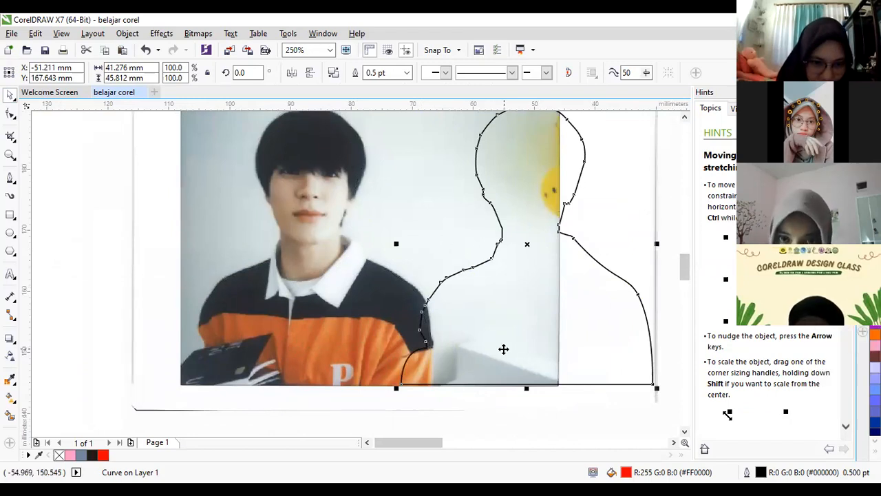
Step: Join the outline's two end nodes where the sleeve line meets the book curve, using the Shape tool
scroll(503, 348, "up", 2)
scroll(285, 428, "up", 2)
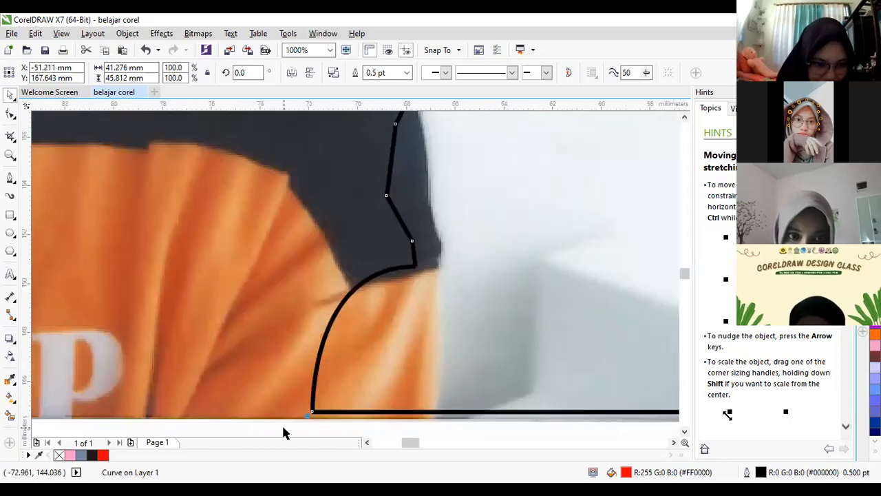
scroll(563, 314, "down", 1)
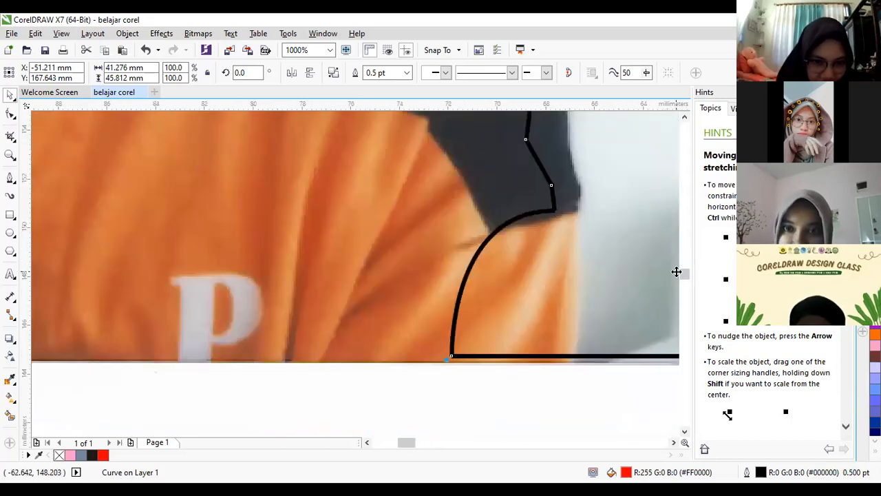
scroll(685, 278, "up", 1)
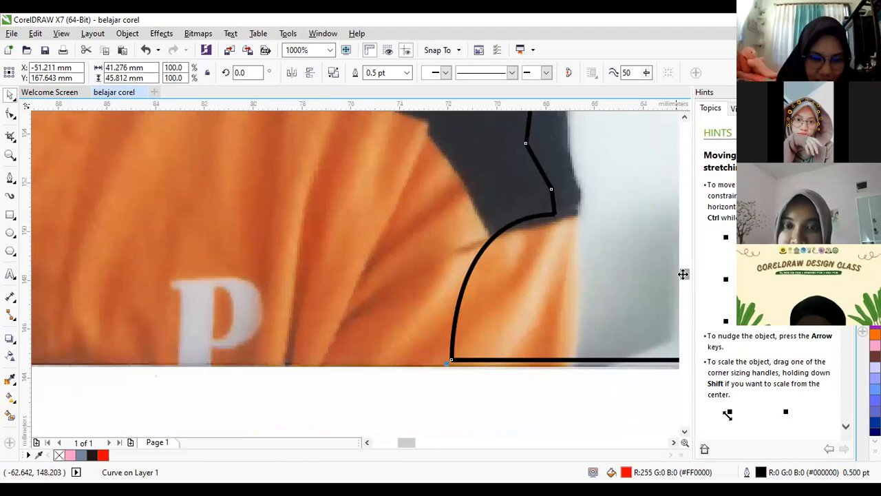
scroll(586, 238, "up", 1)
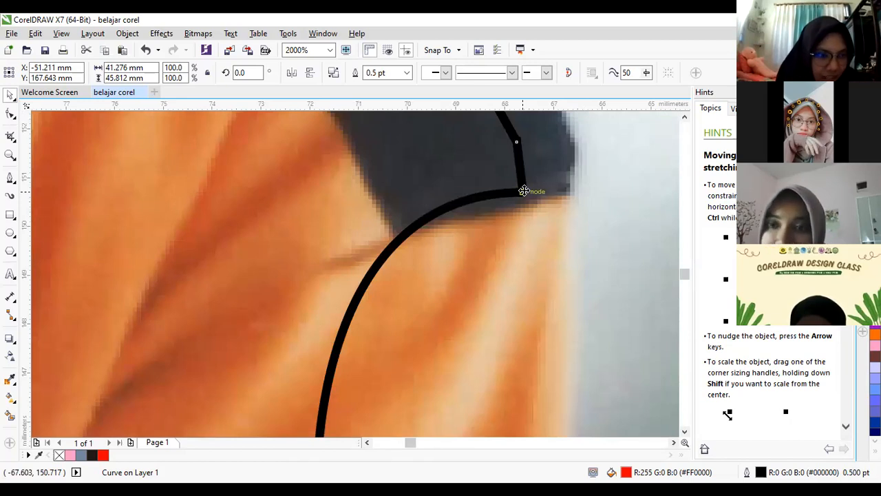
left_click(10, 113)
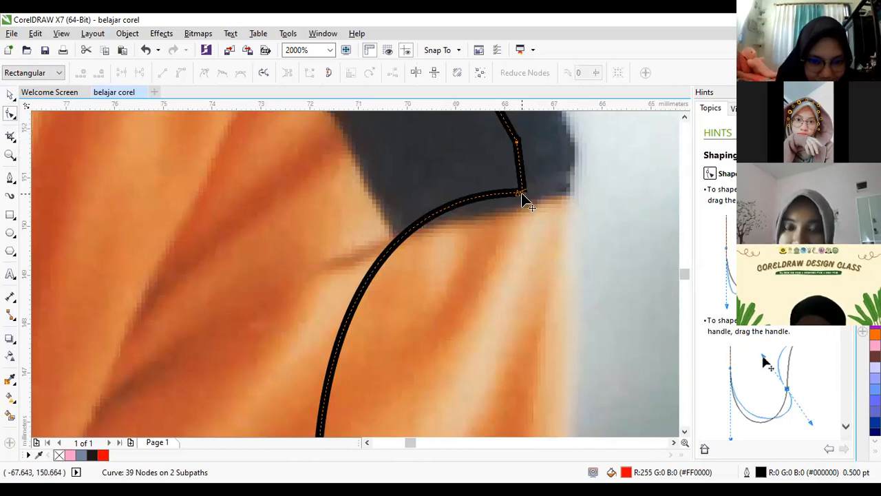
left_click_drag(522, 196, 522, 200)
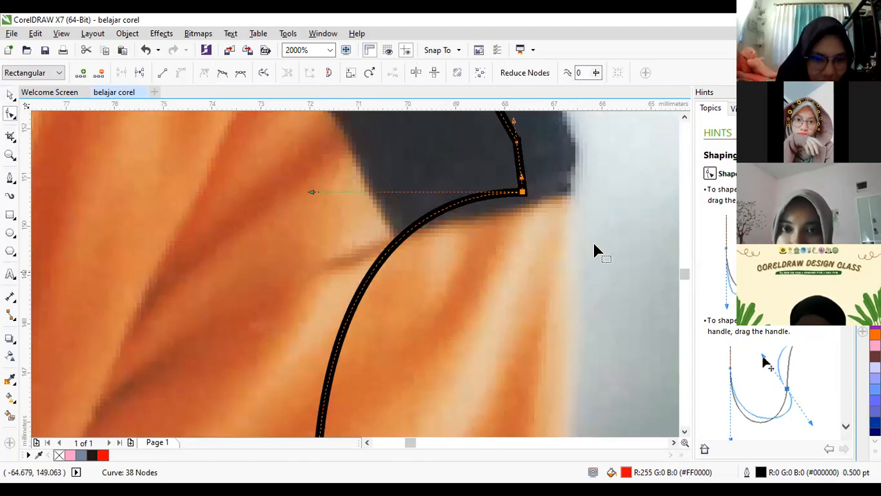
Step: Find the remaining open gap on the left side of the neck and join its two end nodes to close the outline
mouse_move(684, 274)
left_mouse_down()
mouse_move(685, 263)
mouse_move(677, 269)
left_mouse_up()
scroll(559, 329, "down", 5)
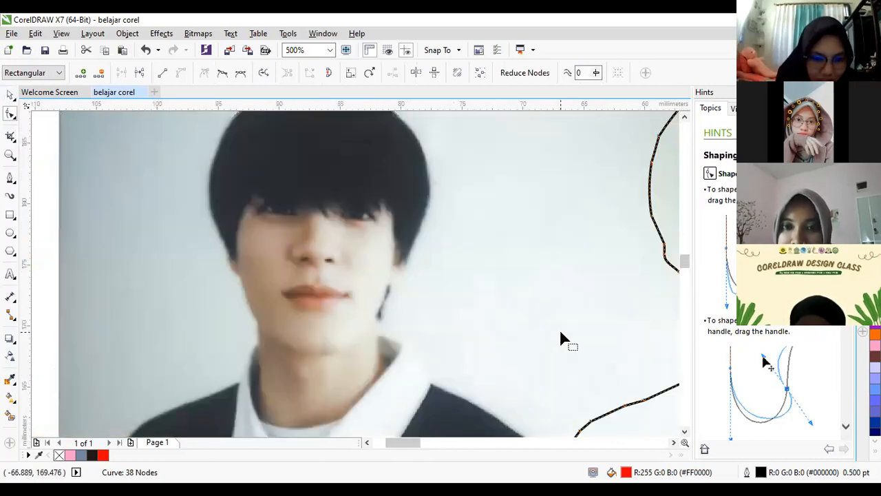
left_click(631, 332)
left_click_drag(423, 441, 433, 438)
scroll(480, 362, "up", 7)
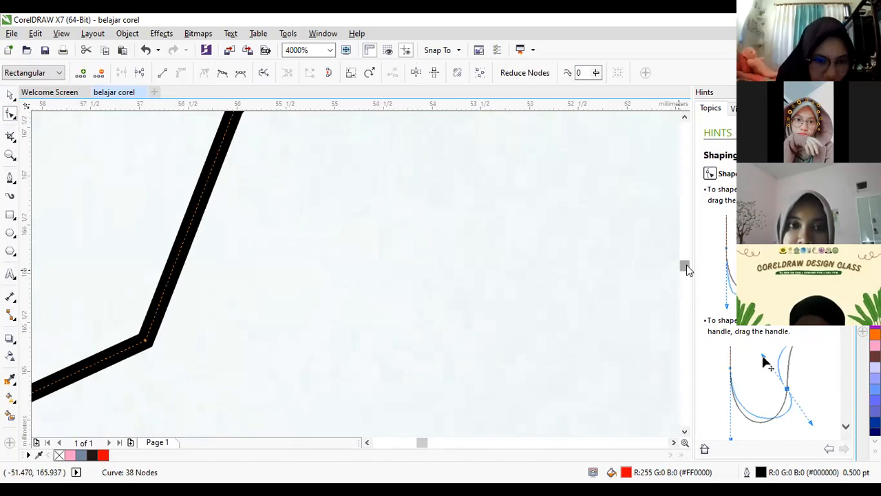
left_click_drag(686, 265, 686, 262)
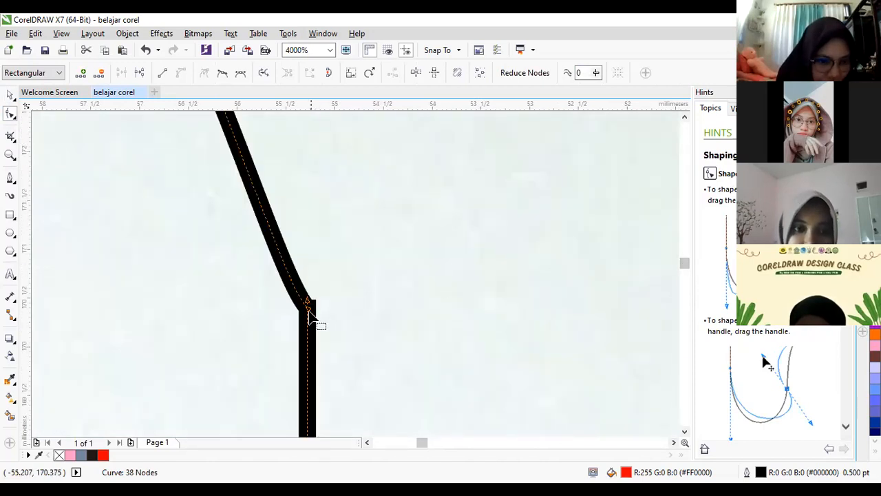
left_click_drag(310, 314, 317, 316)
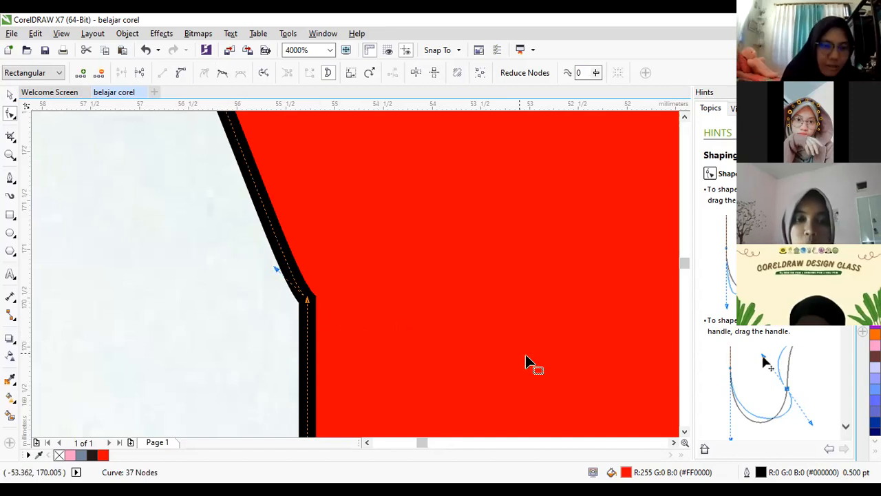
Step: Move the red-filled silhouette back over the person in the photo so the shapes line up
left_click_drag(423, 443, 417, 442)
scroll(481, 399, "down", 1)
scroll(481, 406, "down", 2)
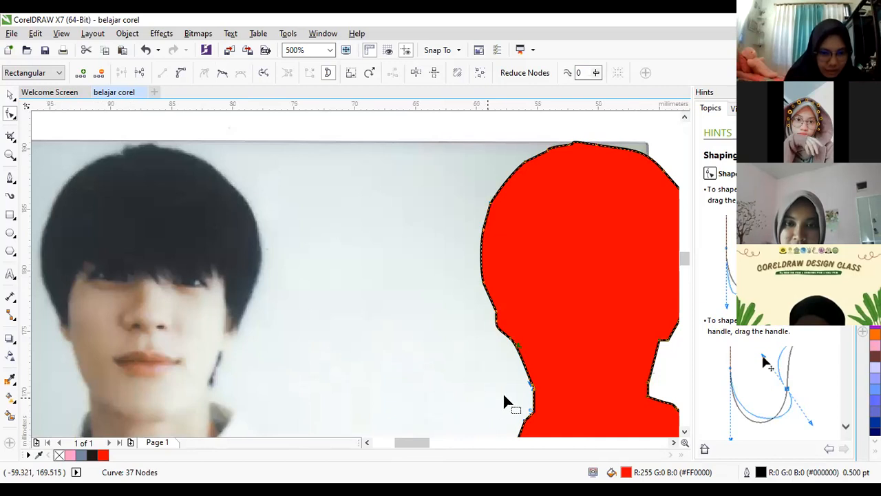
scroll(485, 403, "down", 2)
scroll(667, 268, "down", 3)
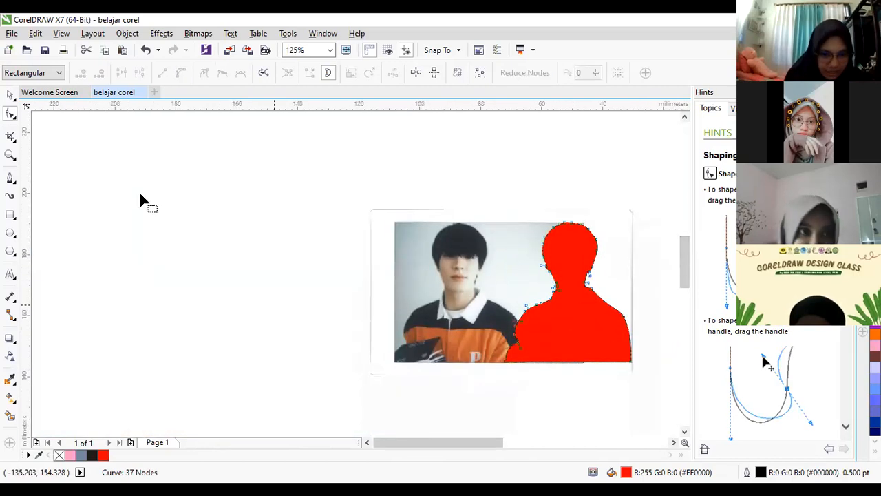
key("space")
left_click_drag(591, 339, 481, 340)
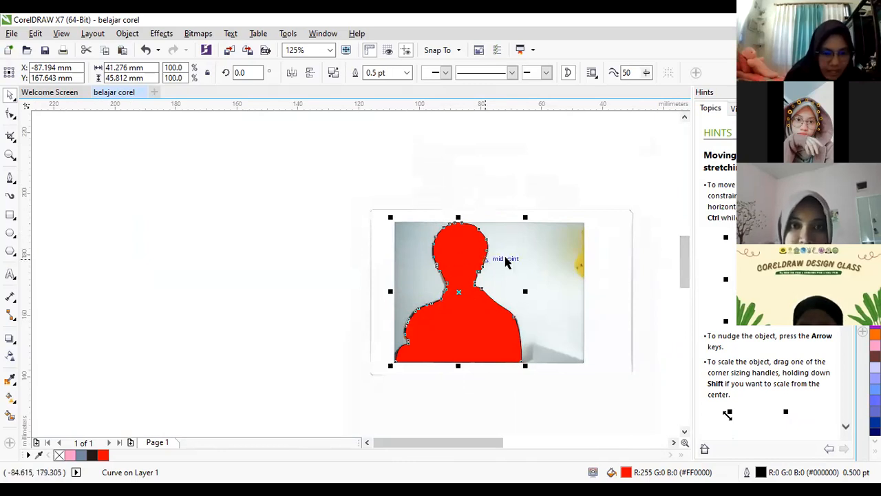
Step: Intersect the red silhouette with the photo to create a cut-out of the person
left_click(544, 259, "shift")
left_click(471, 317)
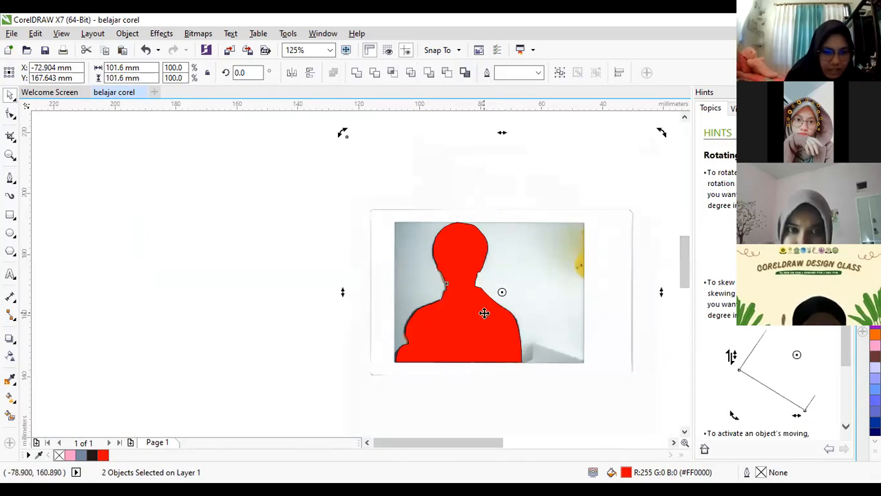
left_click(411, 76)
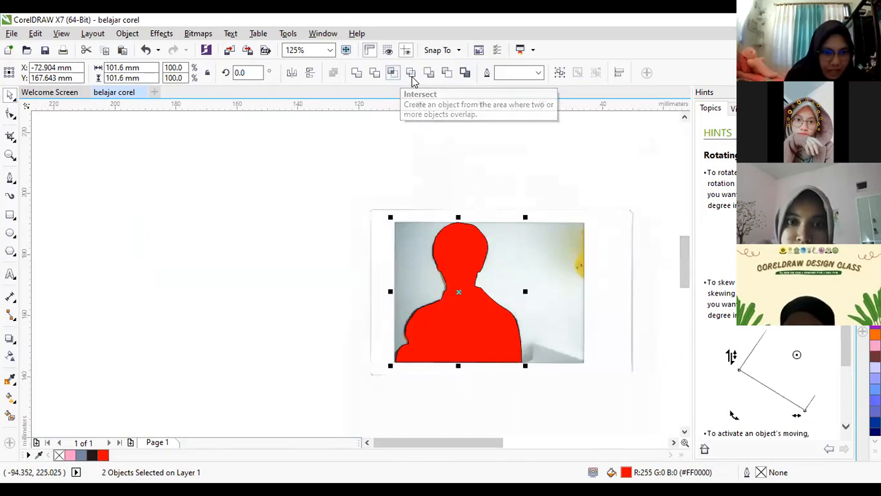
left_click(411, 74)
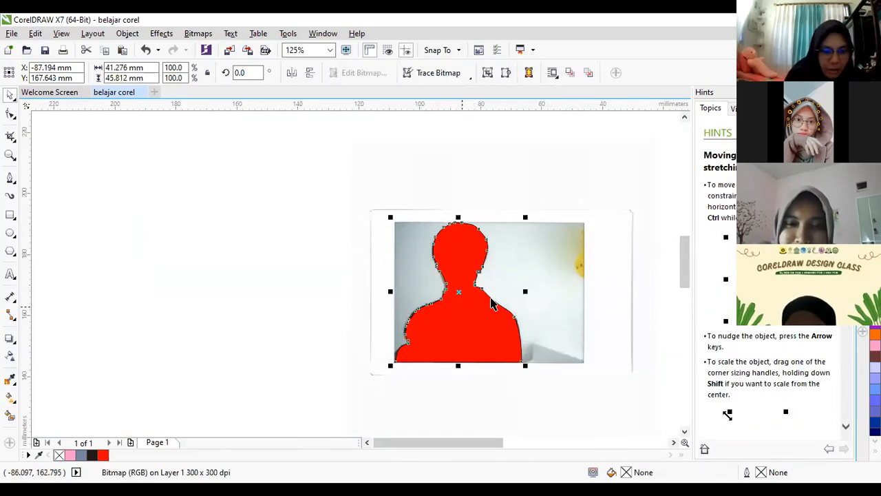
Step: Delete the original photo and send the red silhouette to the back, behind the cut-out person
left_click(564, 280)
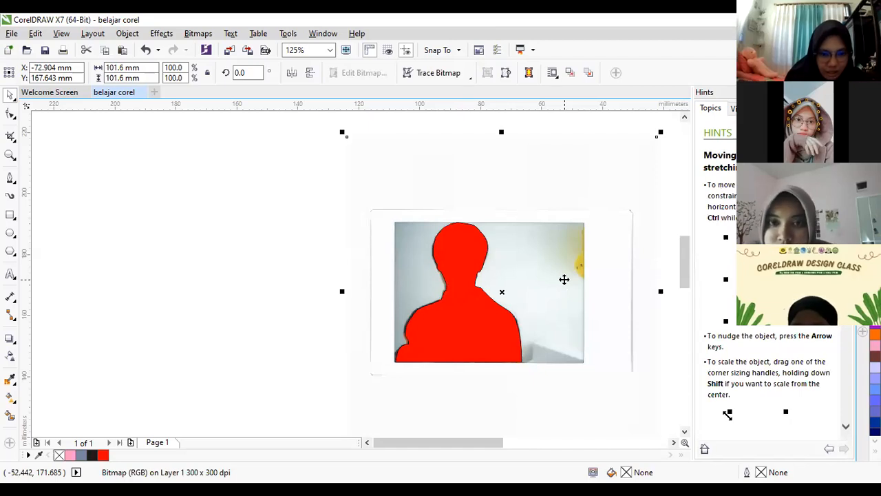
key("Delete")
left_click(485, 320)
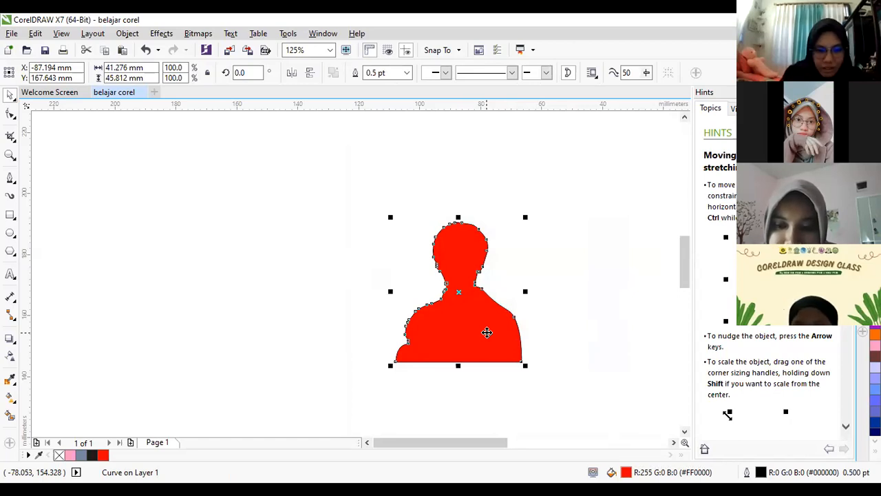
key("shift+Page_Down")
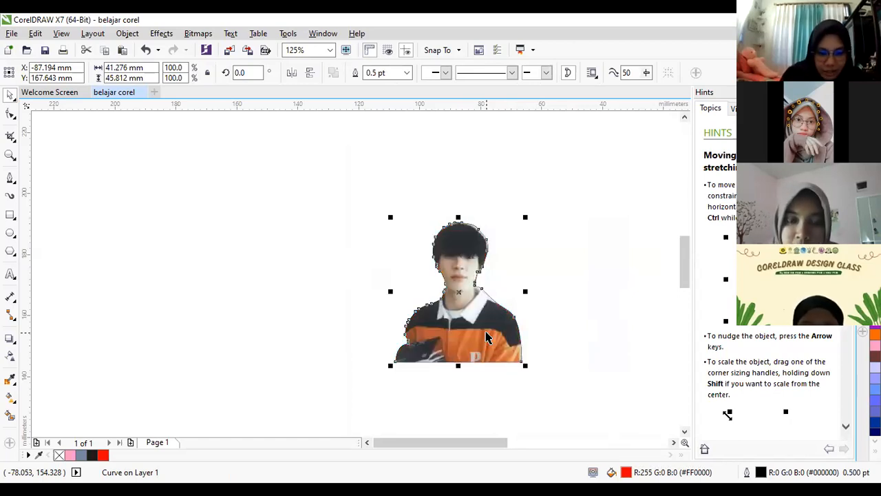
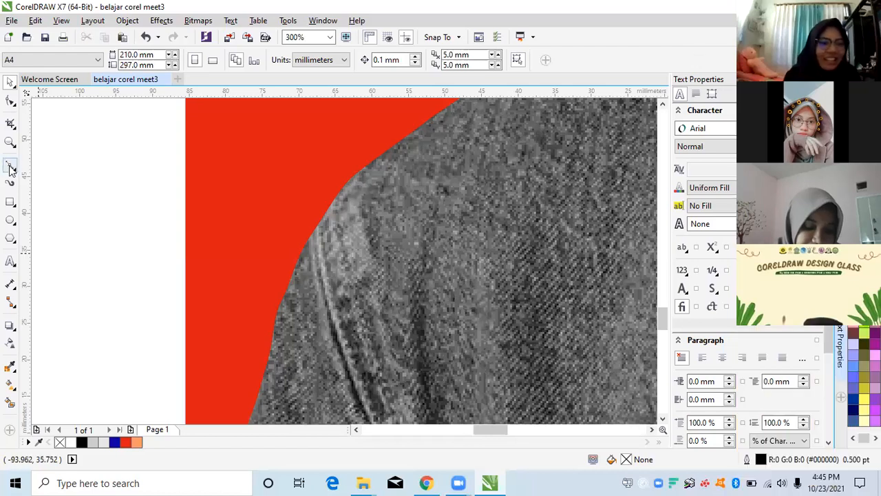
Step: Draw an open four-node Bezier line, about 21 × 26 mm, along the denim jacket's shoulder edge beside the red area
left_click(10, 167)
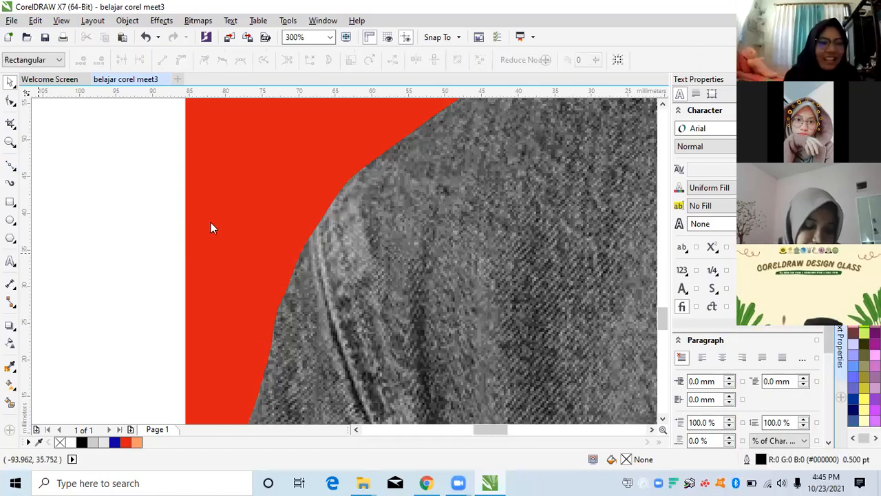
left_click(274, 321)
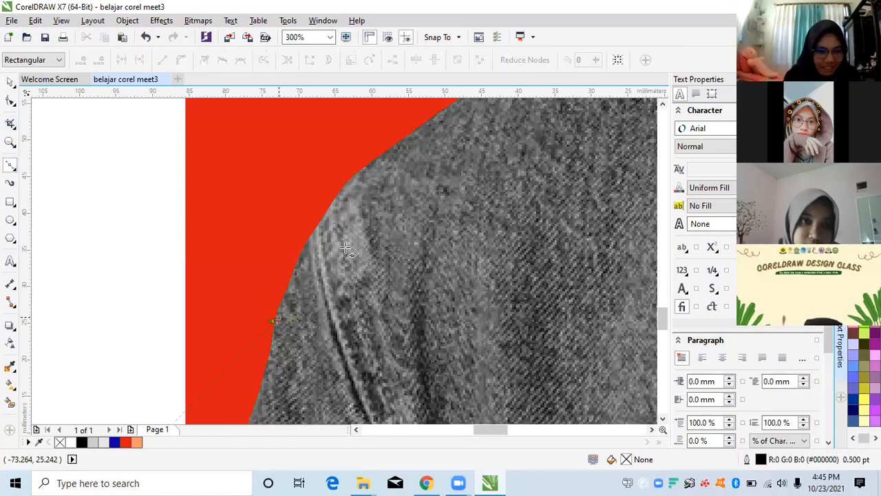
left_click(333, 202)
left_click(388, 165)
left_click(429, 128)
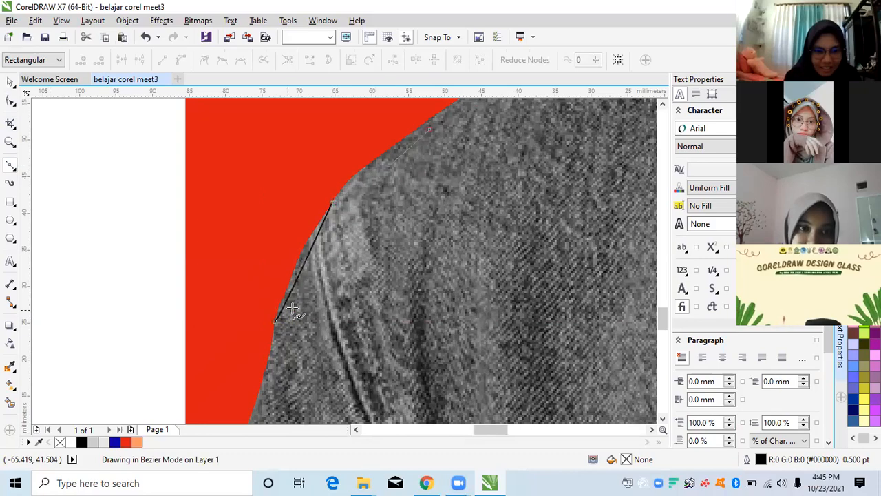
scroll(370, 176, "down", 1)
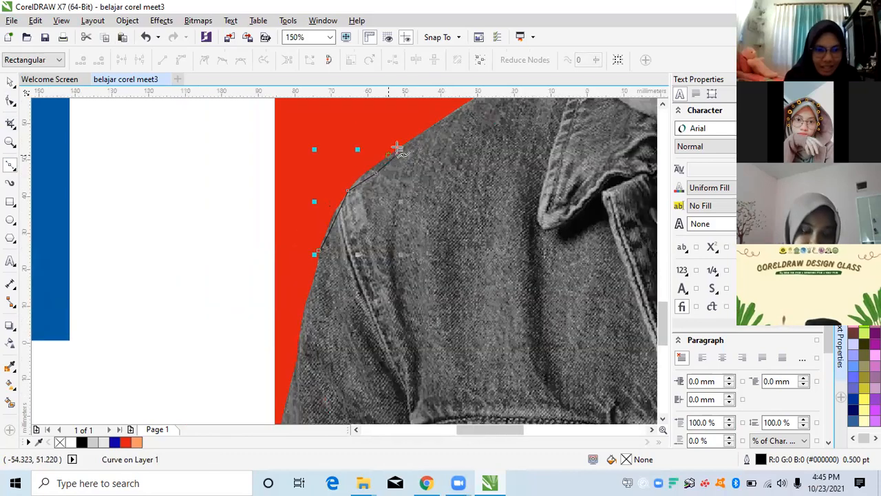
scroll(400, 148, "up", 1)
key("space")
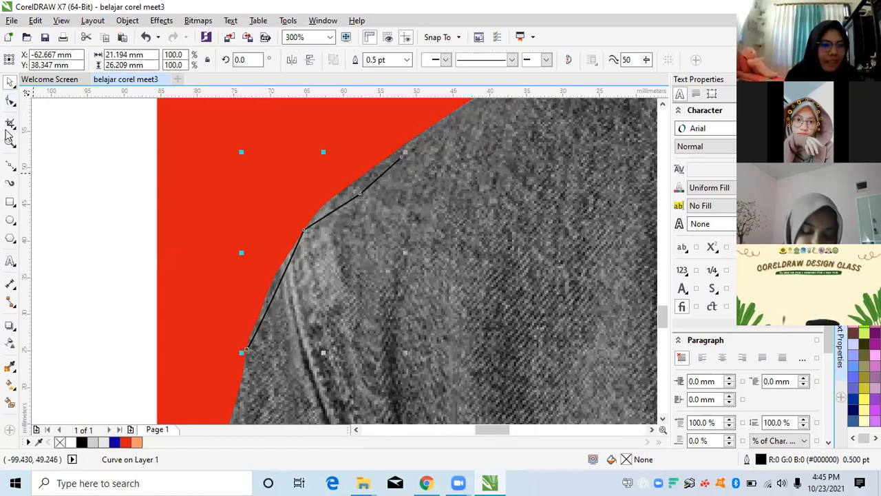
Step: Round the corners of the traced shoulder line with the Smooth tool at a 38.1 mm nib size
left_click(12, 103)
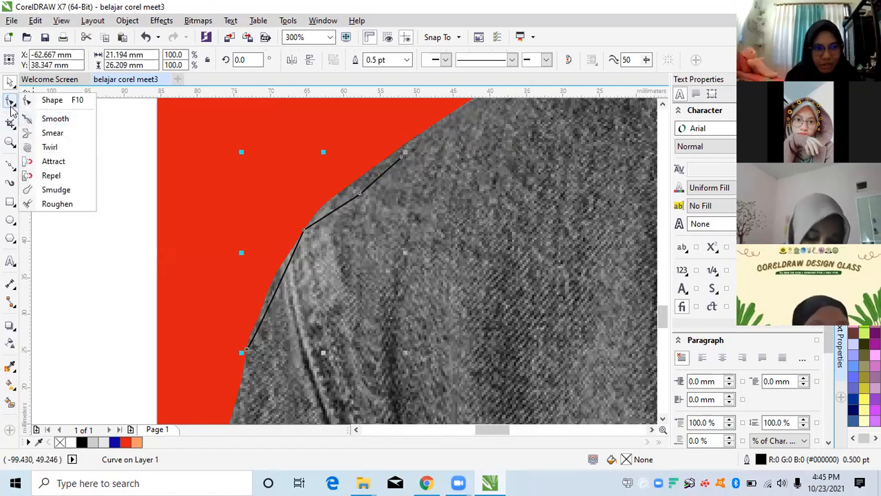
left_click(44, 121)
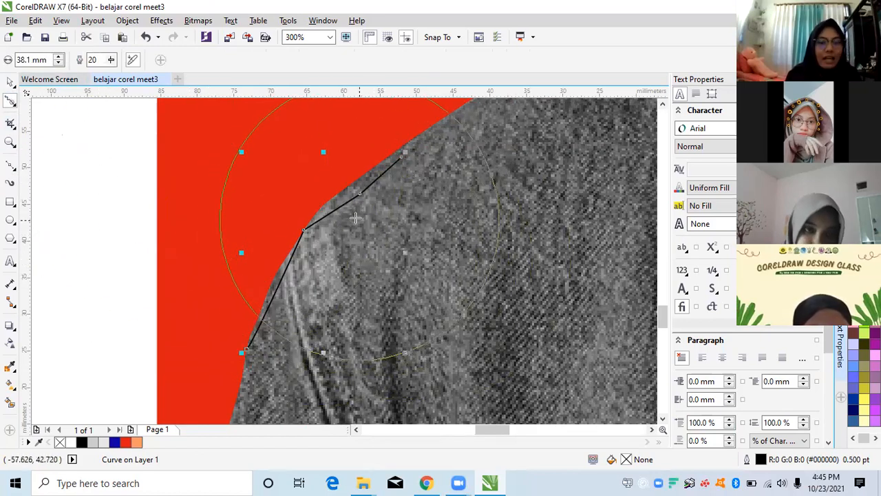
mouse_move(347, 219)
left_mouse_down()
mouse_move(355, 195)
mouse_move(335, 211)
left_mouse_up()
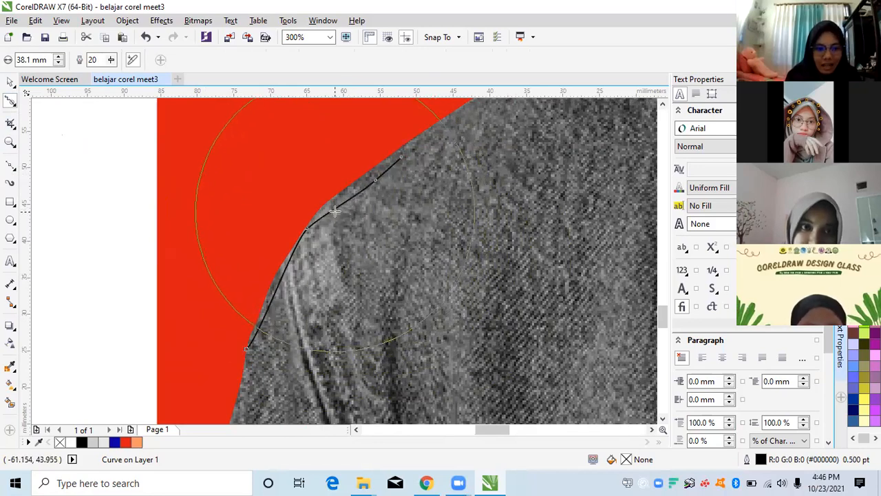
key("space")
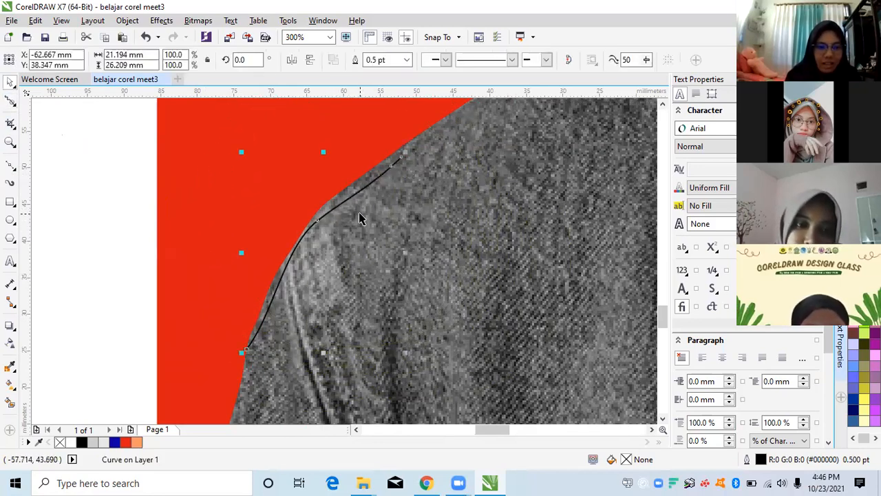
scroll(352, 215, "up", 1)
scroll(285, 222, "down", 1)
left_click(242, 180)
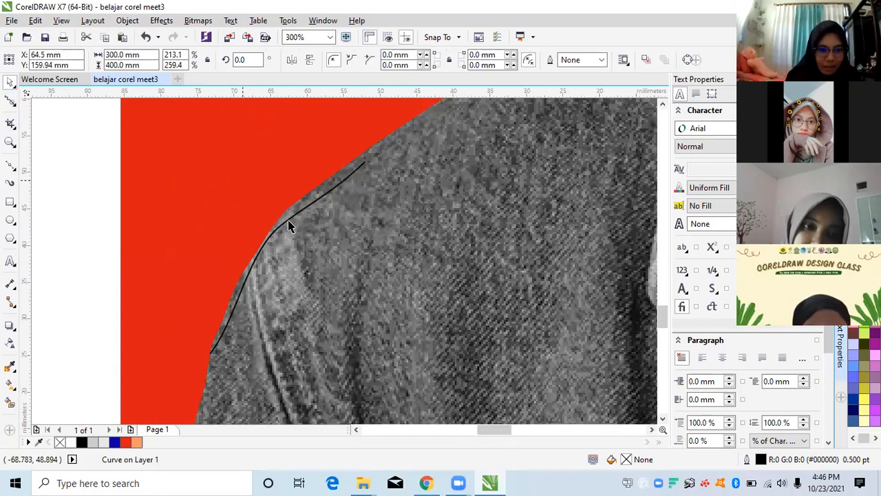
scroll(289, 226, "up", 1)
left_click(290, 223)
scroll(290, 222, "down", 1)
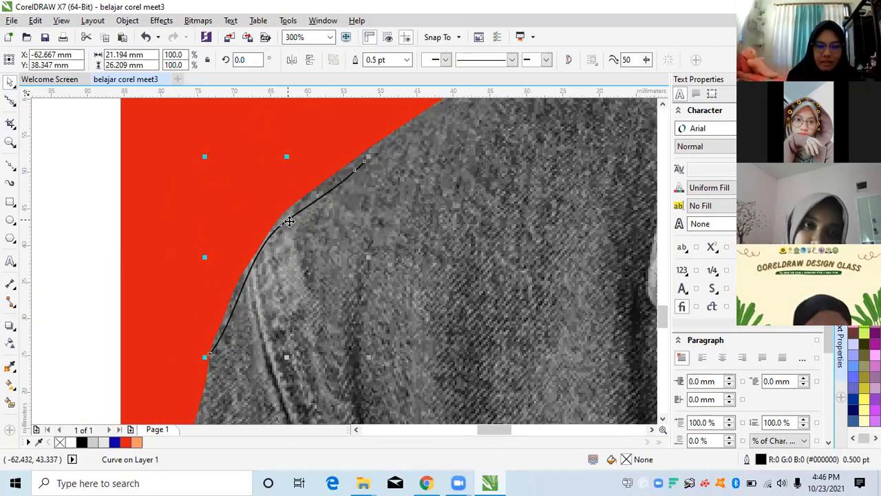
scroll(289, 221, "down", 1)
scroll(289, 220, "up", 1)
left_click(263, 239)
left_click(276, 232)
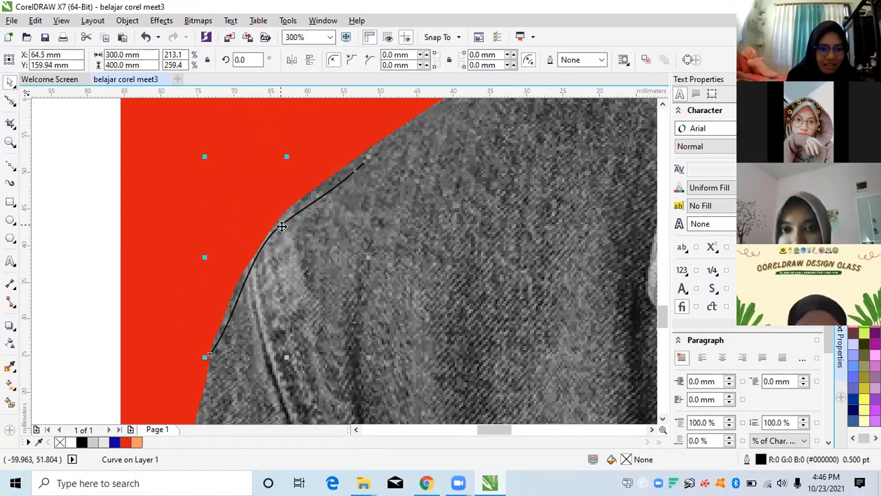
left_click(14, 103)
left_click(11, 143)
left_click(166, 138)
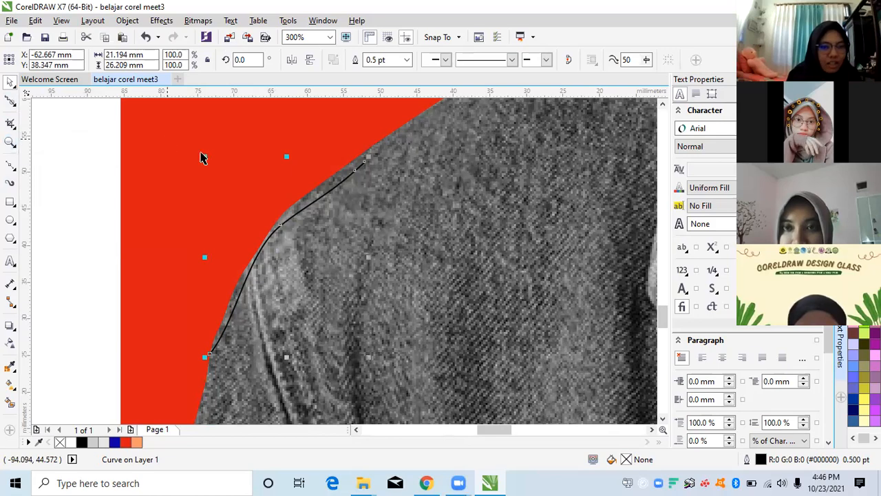
left_click(330, 195)
left_click(306, 158)
left_click(311, 206)
scroll(279, 192, "down", 1)
scroll(309, 207, "up", 2)
Step: Bring up the nodes near the upper end of the shoulder curve for editing with the Shape tool
left_click(11, 102)
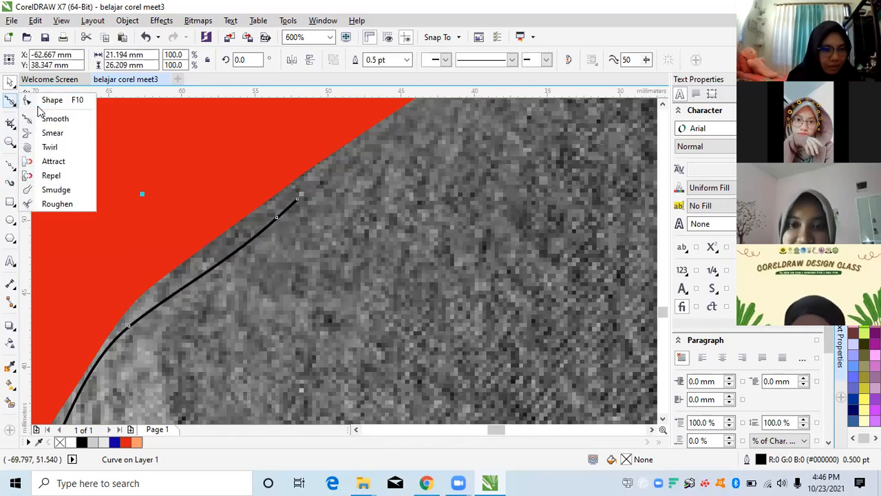
left_click(39, 105)
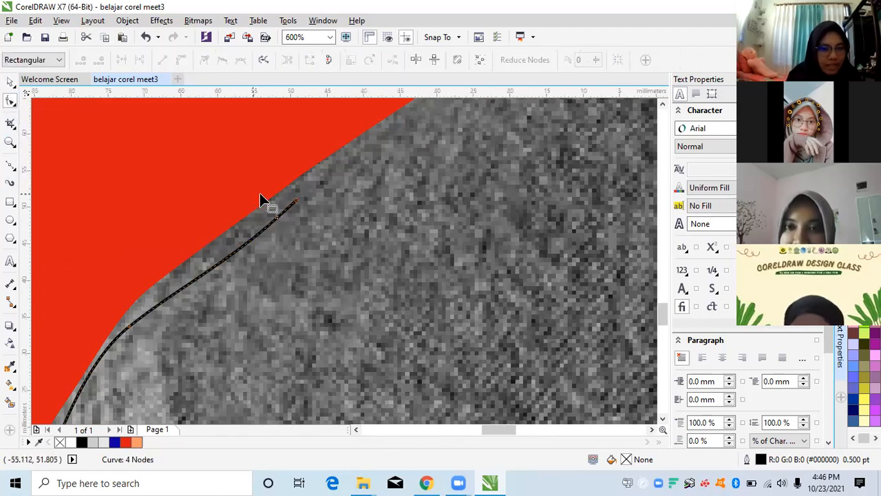
scroll(249, 194, "down", 1)
scroll(292, 194, "up", 1)
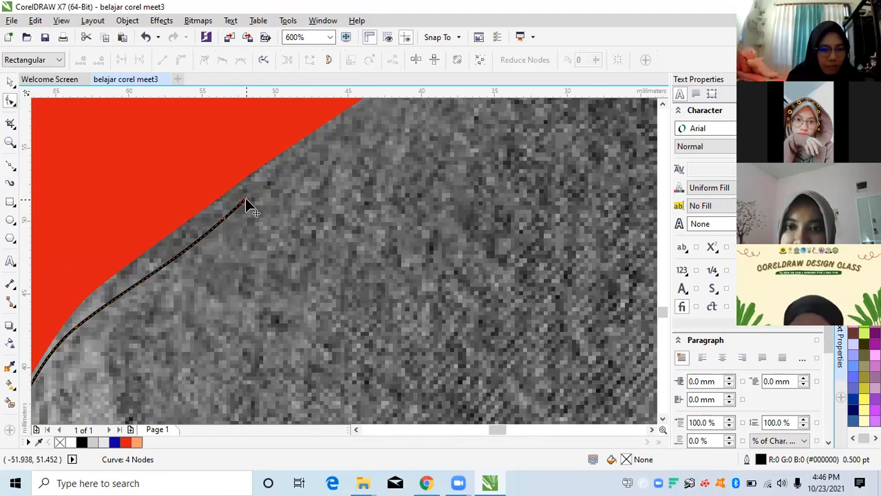
scroll(235, 211, "up", 2)
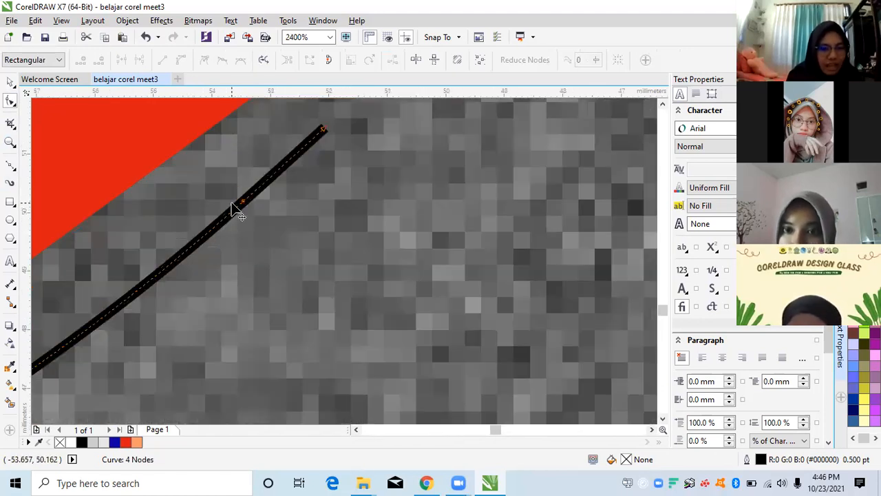
scroll(237, 205, "up", 2)
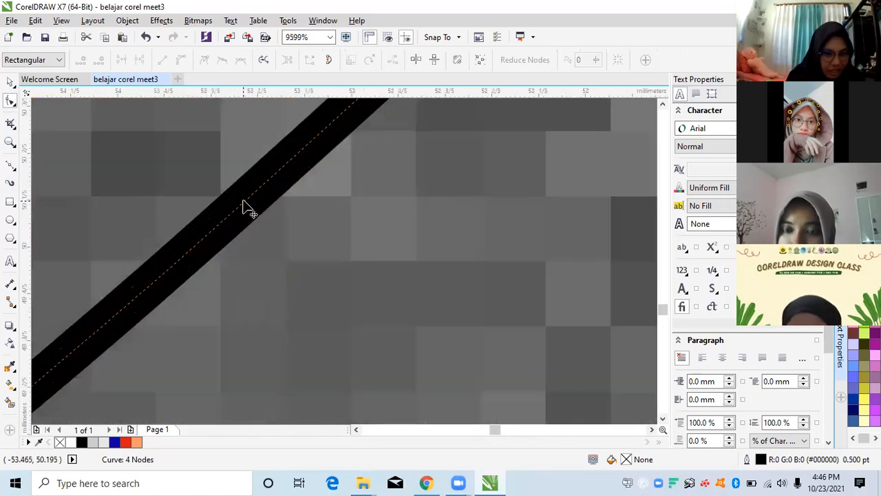
Step: Try moving the node next to the curve's upper end toward the red edge, and undo each attempt
left_click_drag(236, 203, 246, 184)
scroll(246, 184, "down", 3)
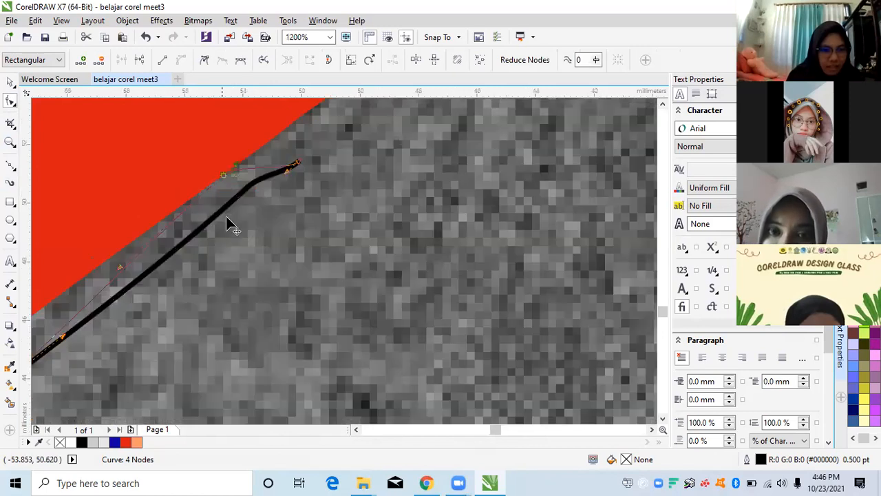
key("ctrl+z")
left_click_drag(227, 218, 196, 196)
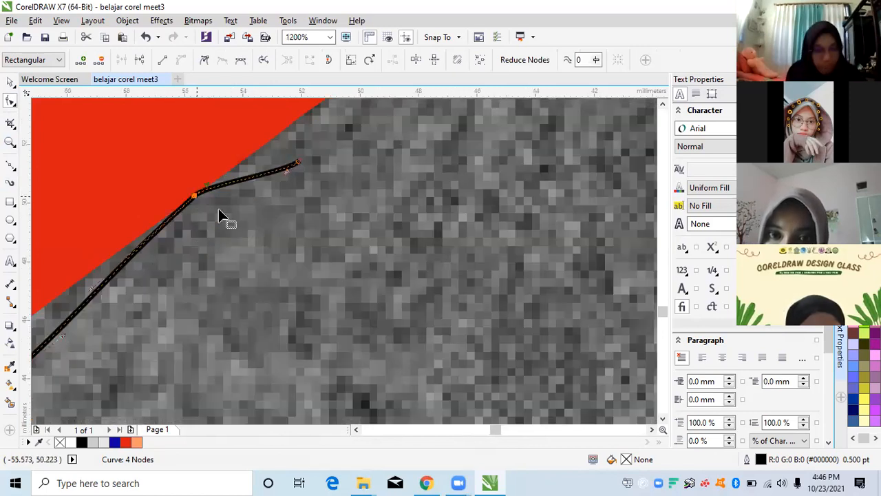
key("ctrl+z")
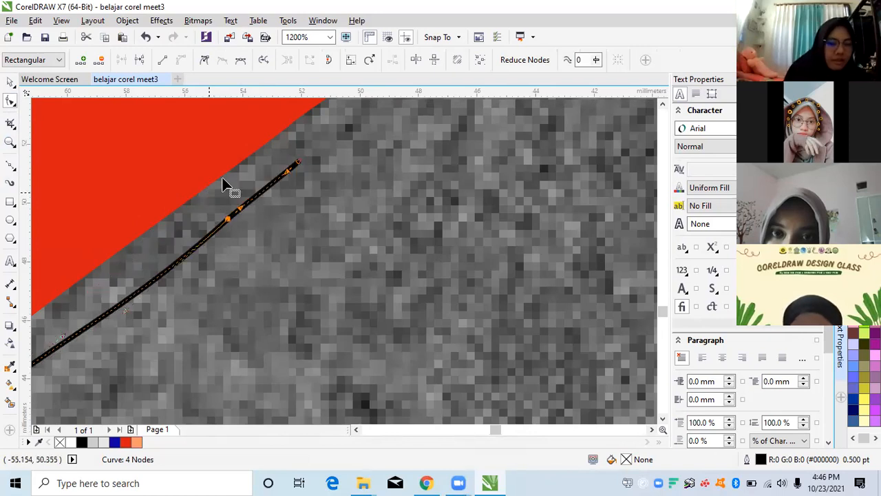
key("ctrl+z")
key("ctrl+z")
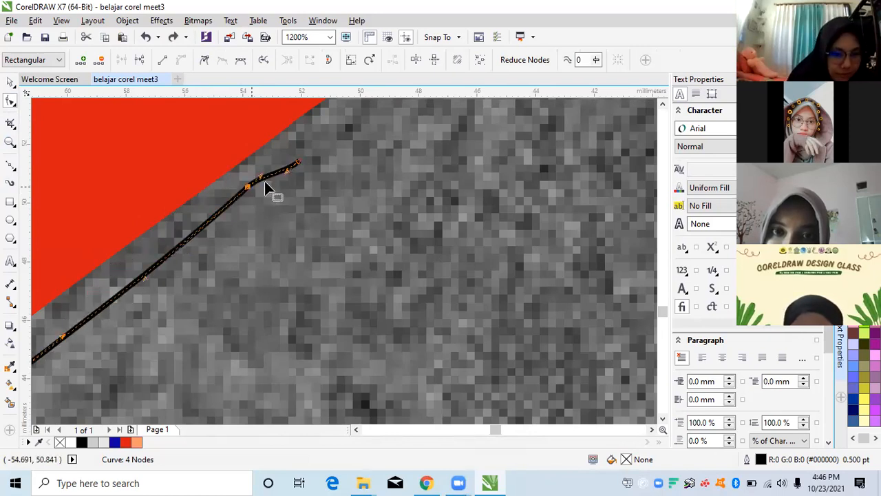
Step: Delete the end node at the upper end of the shoulder curve, leaving the curve to finish at the neighbouring node
scroll(283, 165, "down", 1)
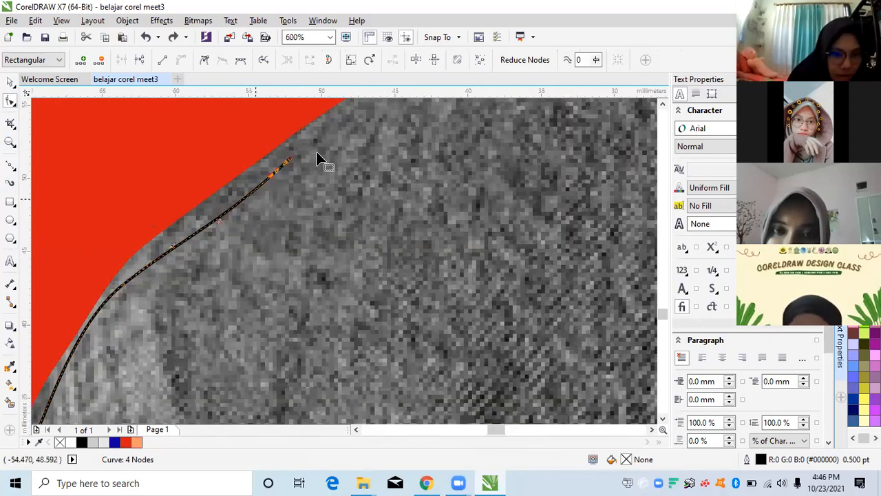
scroll(267, 184, "up", 1)
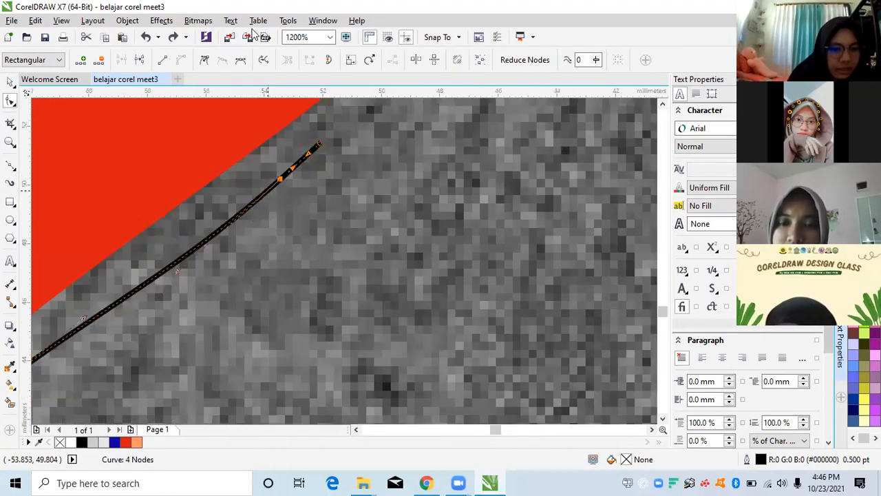
scroll(282, 188, "down", 1)
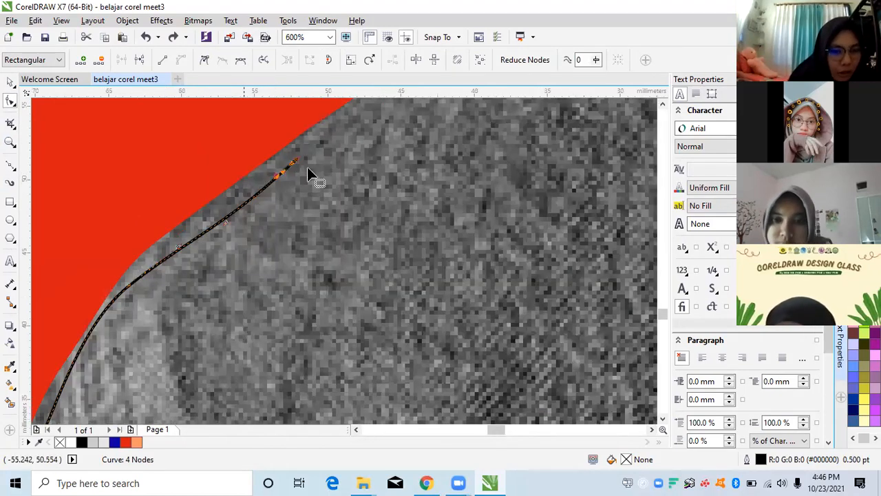
scroll(318, 158, "up", 1)
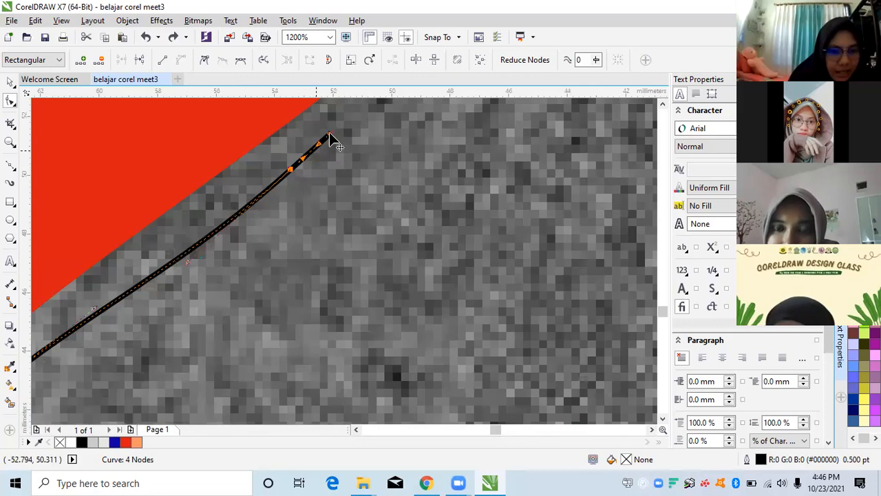
left_click(324, 130)
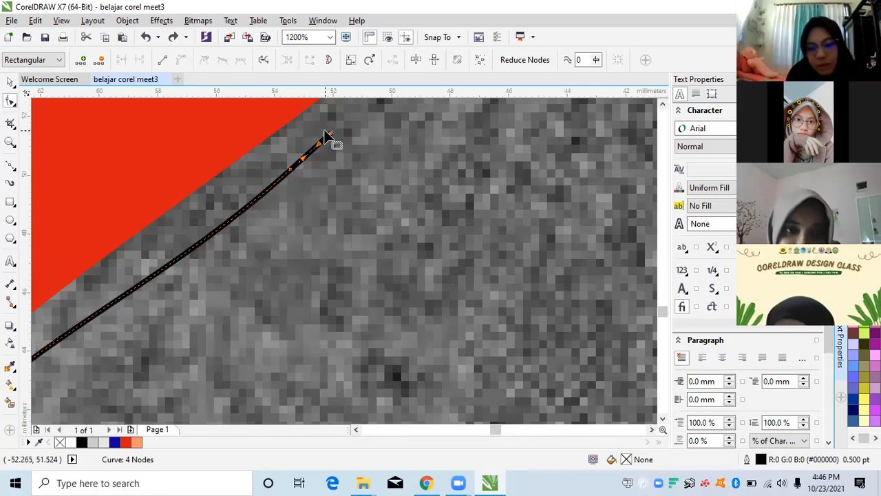
left_click_drag(289, 170, 290, 173)
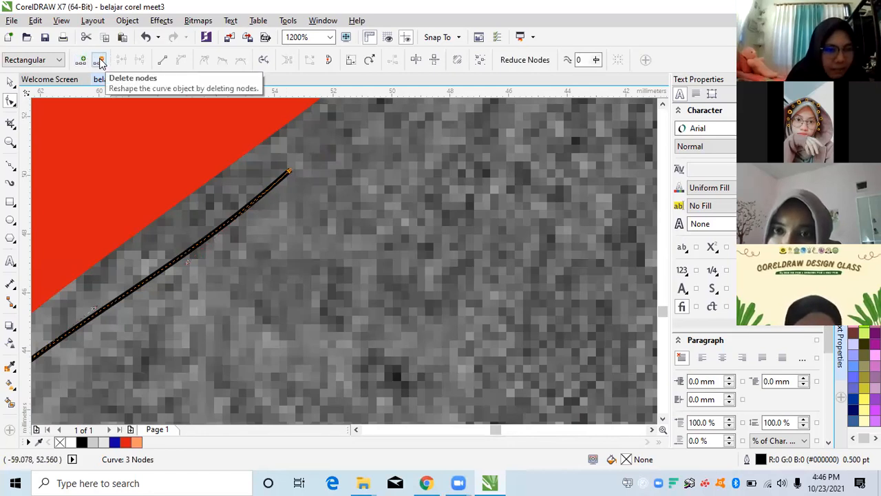
Step: Delete the end node at the upper end of the shoulder curve again and inspect the shortened curve up close
key("Delete")
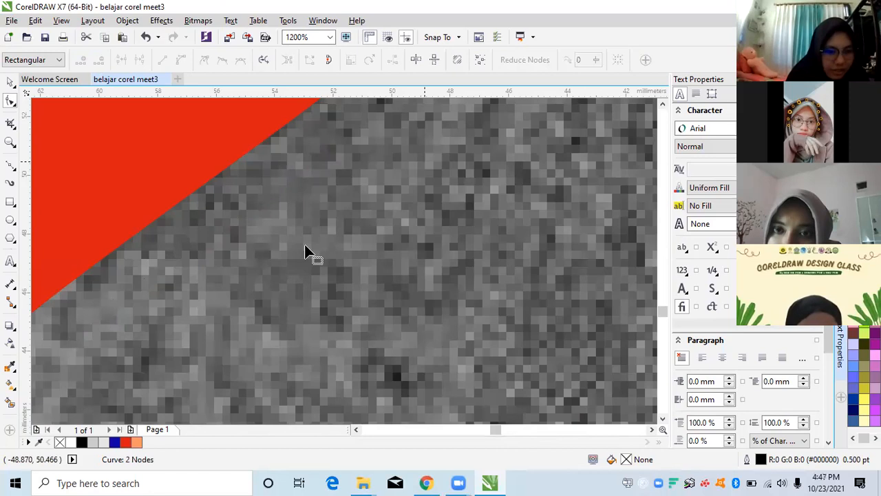
scroll(304, 243, "down", 3)
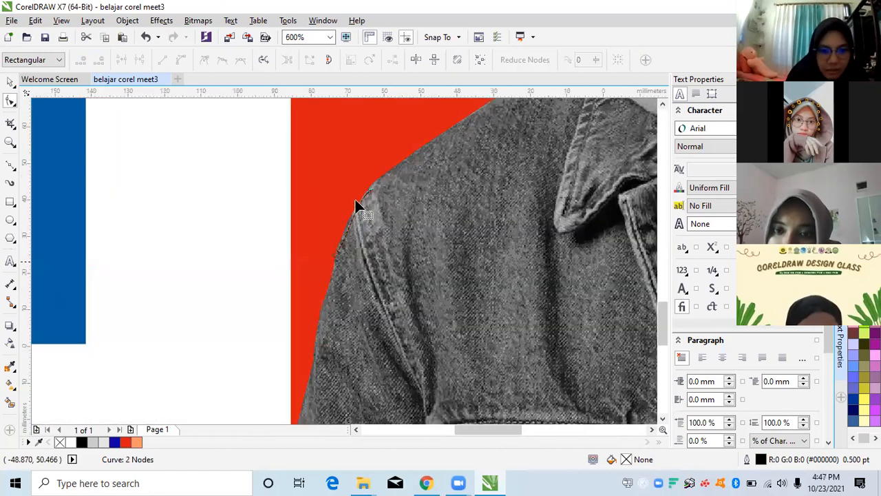
scroll(395, 203, "up", 1)
scroll(159, 214, "up", 3)
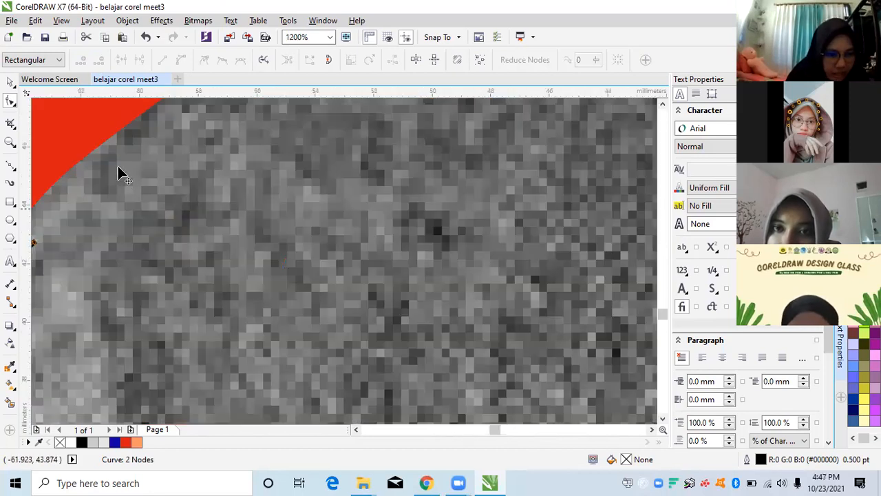
scroll(118, 172, "down", 1)
left_click_drag(118, 172, 117, 167)
left_click_drag(155, 201, 154, 203)
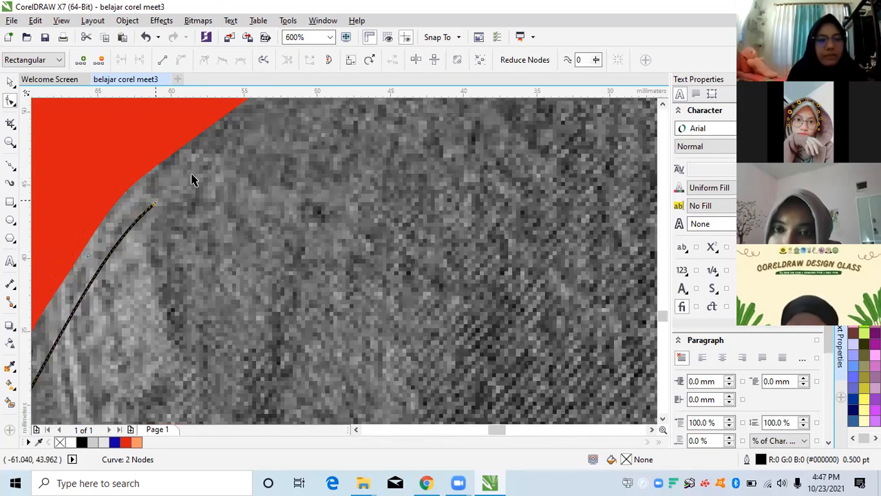
Step: Delete the traced shoulder curve from the photo
key("space")
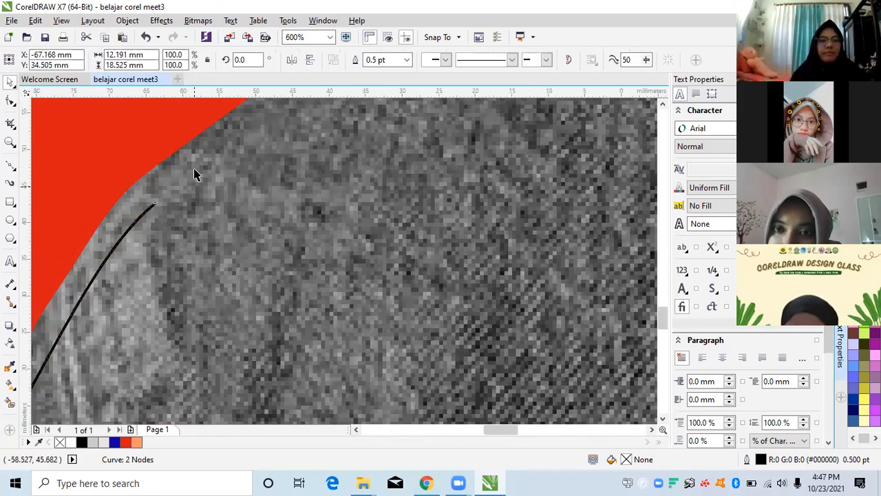
scroll(184, 205, "down", 3)
left_click(180, 202)
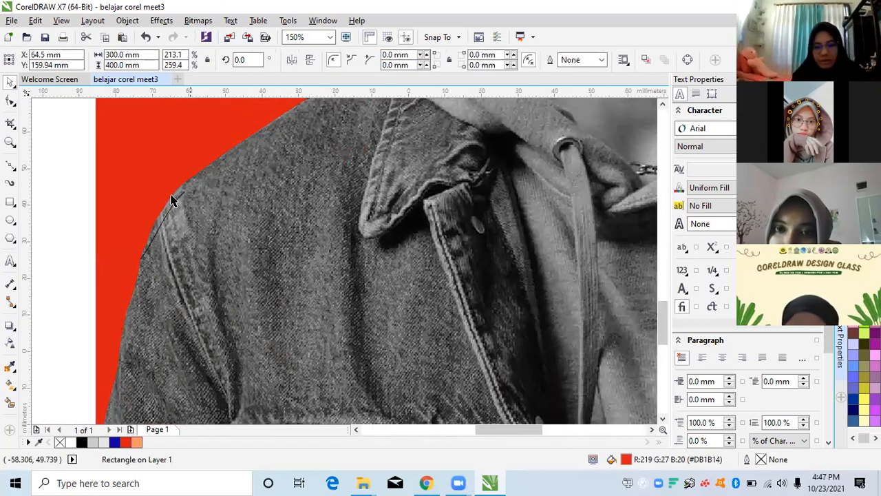
scroll(177, 201, "up", 2)
key("Delete")
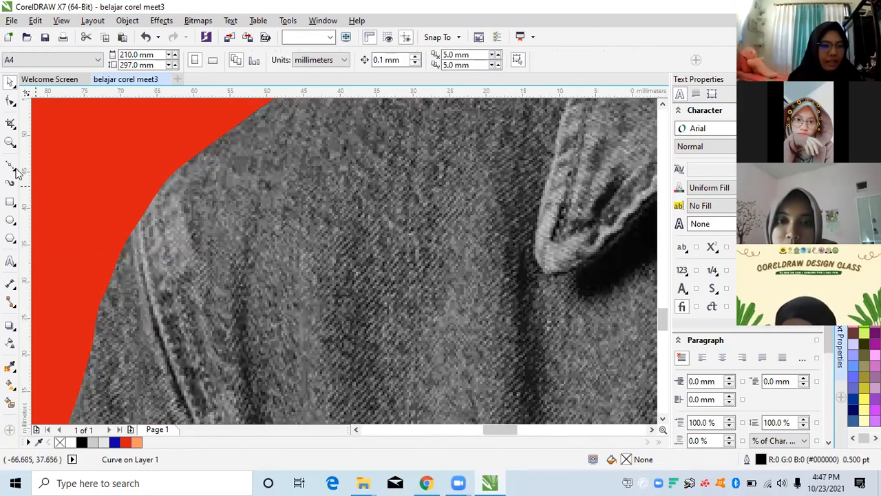
Step: Start a tree outline with the Pen tool on the empty area beside the photo, from the trunk up the jagged left side and over the tip
left_click(15, 176)
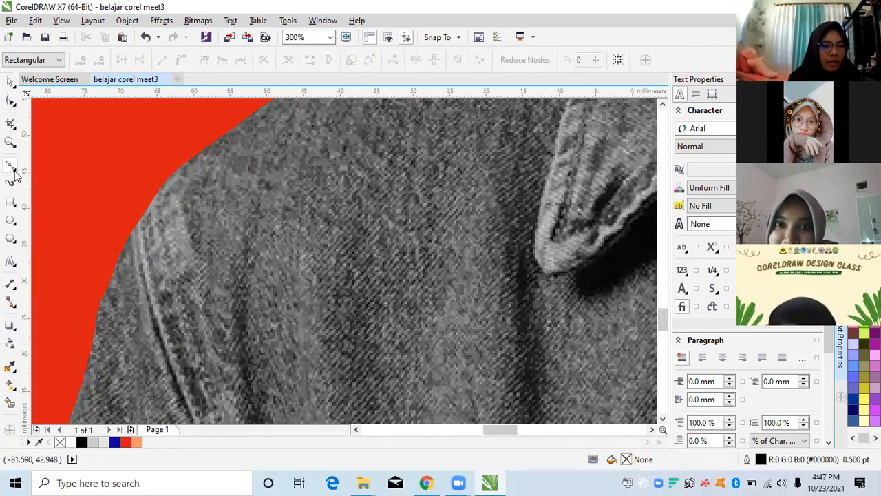
left_click(14, 168)
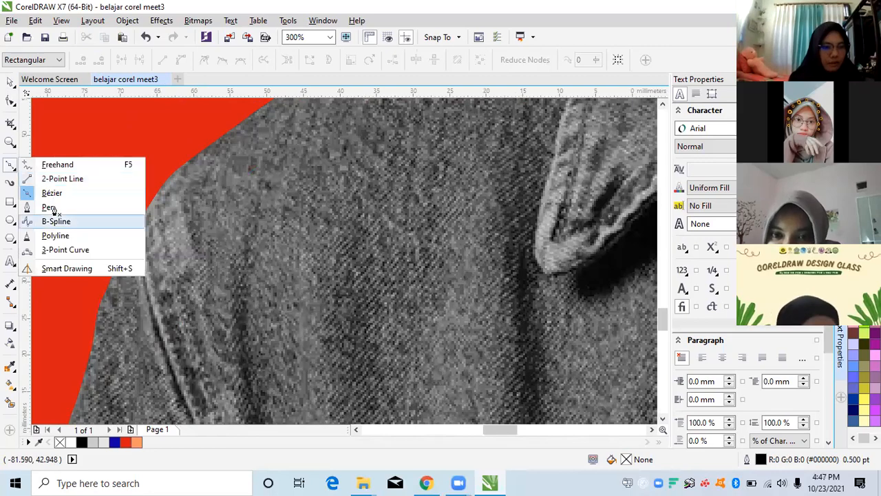
scroll(232, 222, "down", 3)
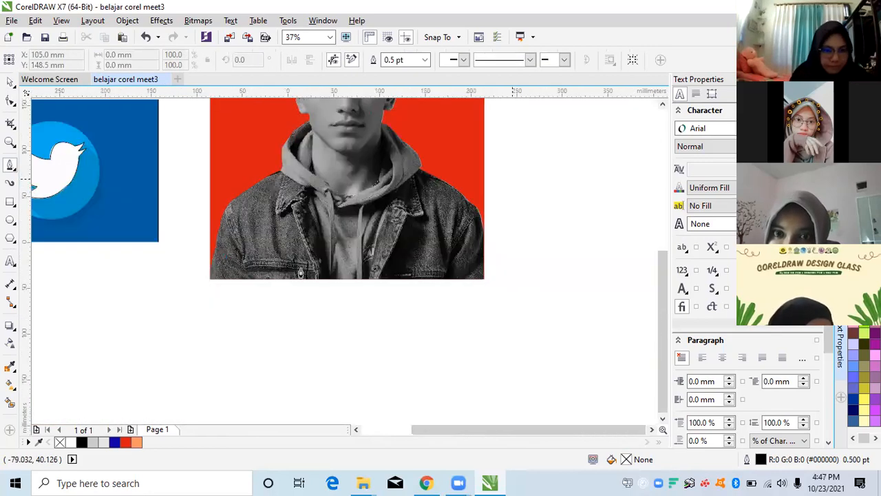
scroll(375, 273, "down", 1)
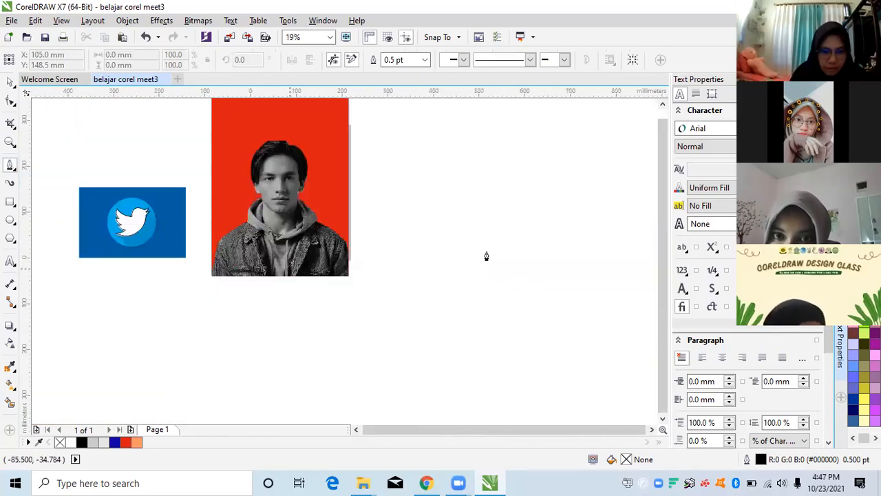
scroll(486, 256, "up", 1)
left_click(411, 276)
left_click(411, 223)
left_click(370, 233)
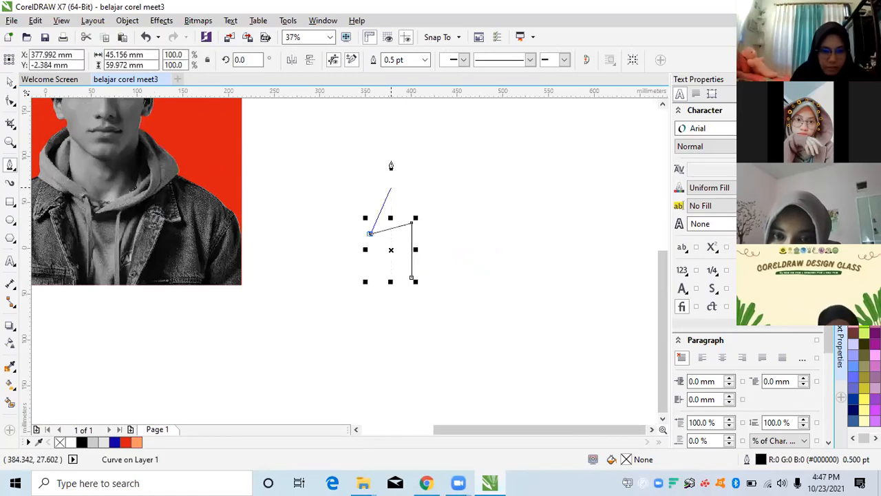
left_click(391, 184)
mouse_move(373, 191)
left_mouse_down()
mouse_move(412, 103)
mouse_move(406, 111)
mouse_move(428, 104)
left_mouse_up()
left_click(391, 157)
left_click(358, 166)
scroll(414, 147, "up", 2)
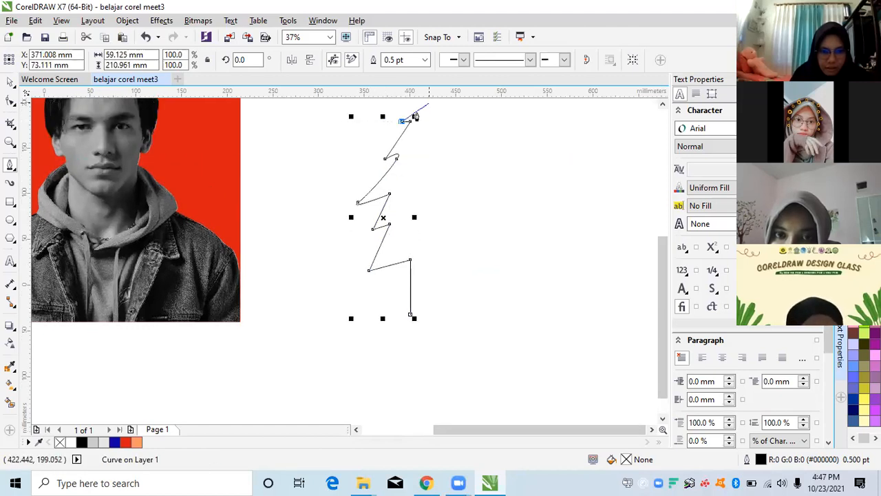
scroll(385, 114, "up", 4)
scroll(403, 127, "down", 1)
left_click(430, 147)
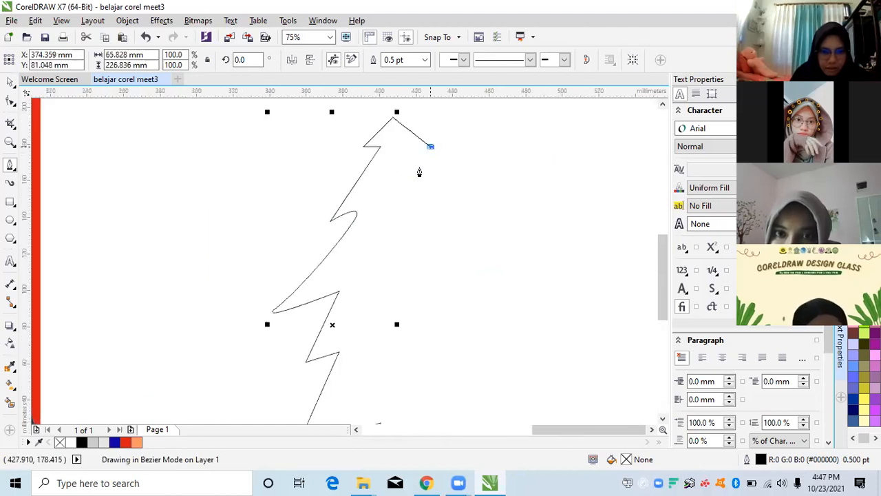
Step: Try an irregular zigzag down the tree's right side below the tip, and undo those segments
left_click_drag(408, 168, 430, 167)
left_click_drag(420, 204, 437, 257)
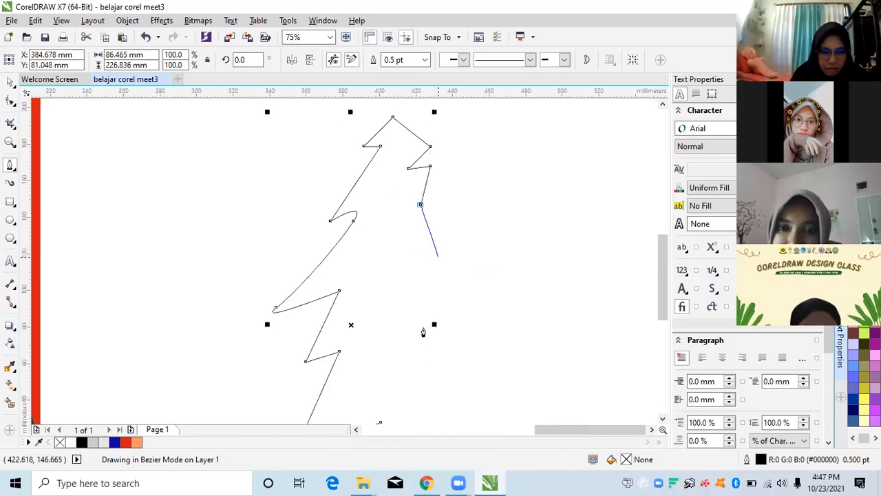
left_click(496, 275)
left_click(459, 342)
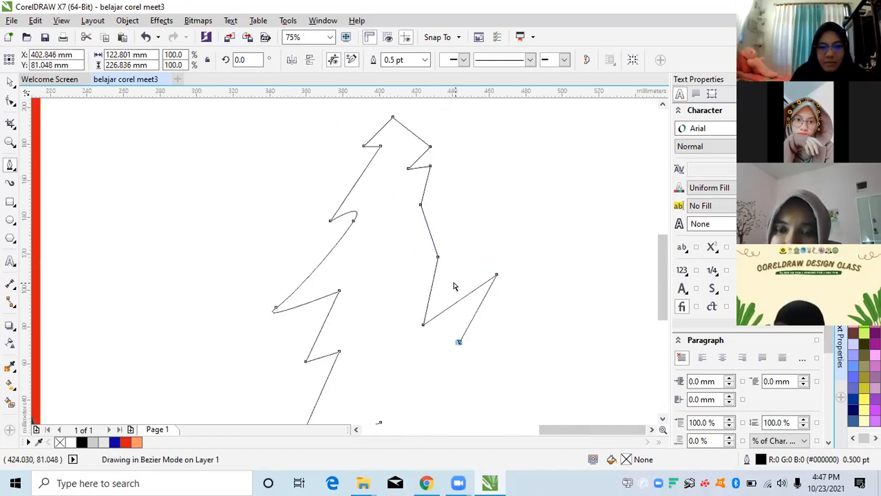
key("ctrl+z")
key("ctrl+z")
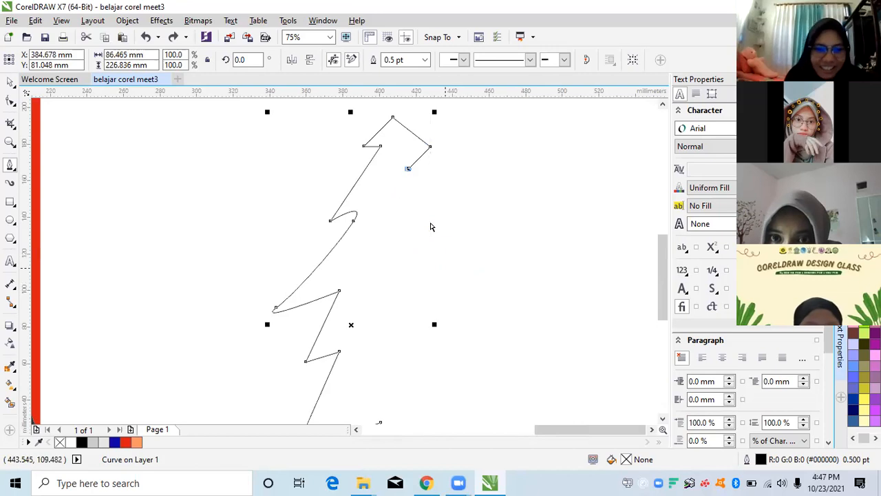
key("ctrl+z")
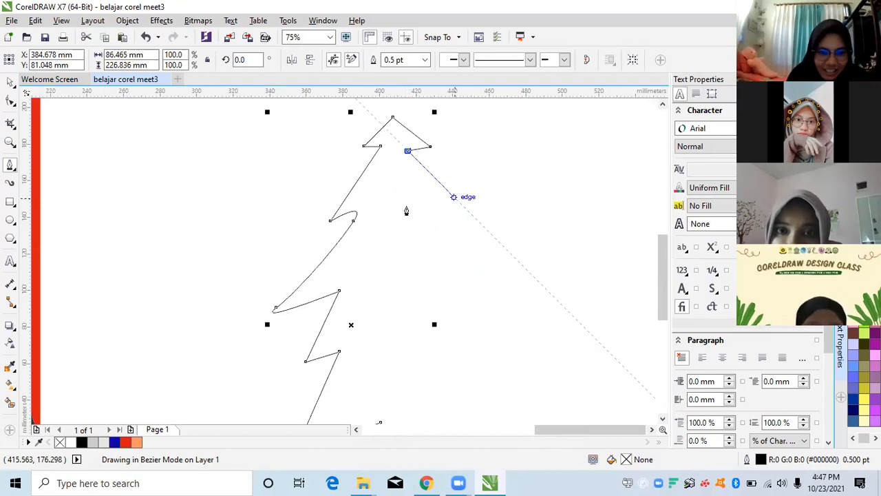
Step: Draw three more jagged branches down the tree's right side, undoing the misplaced last node
left_click(470, 212)
left_click(404, 205)
left_click(470, 274)
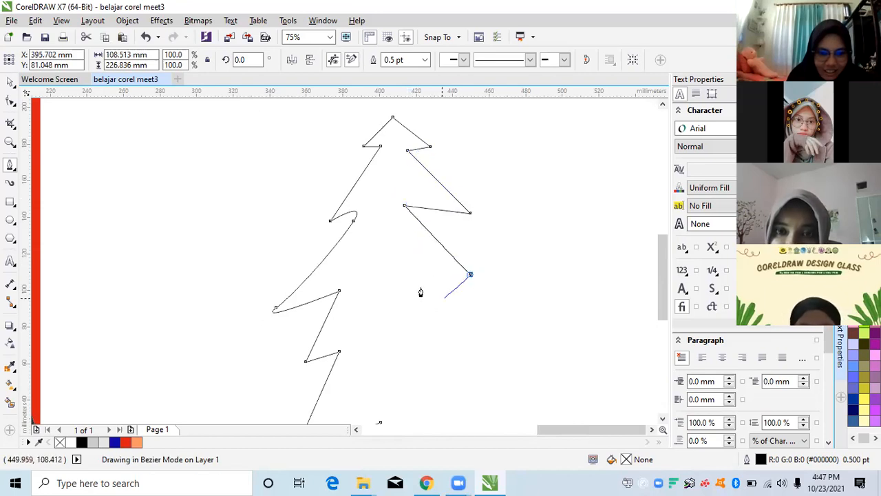
left_click(420, 287)
left_click(458, 342)
left_click(404, 340)
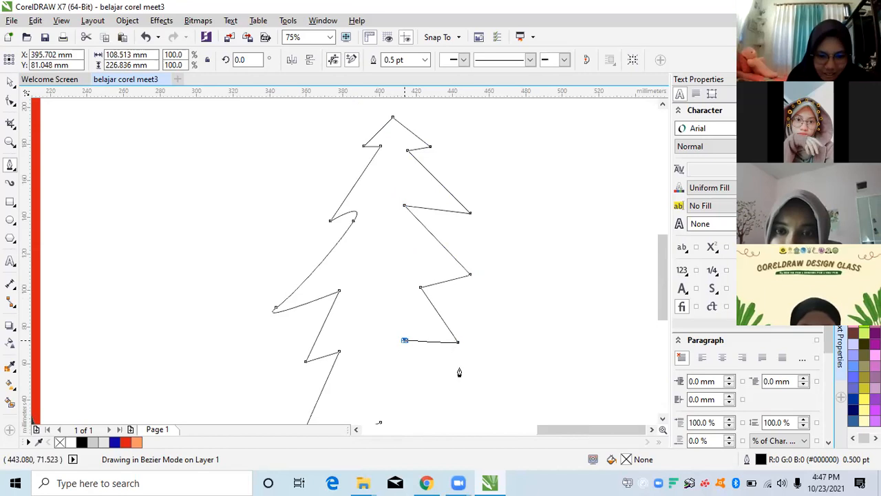
scroll(455, 347, "down", 2)
key("ctrl+z")
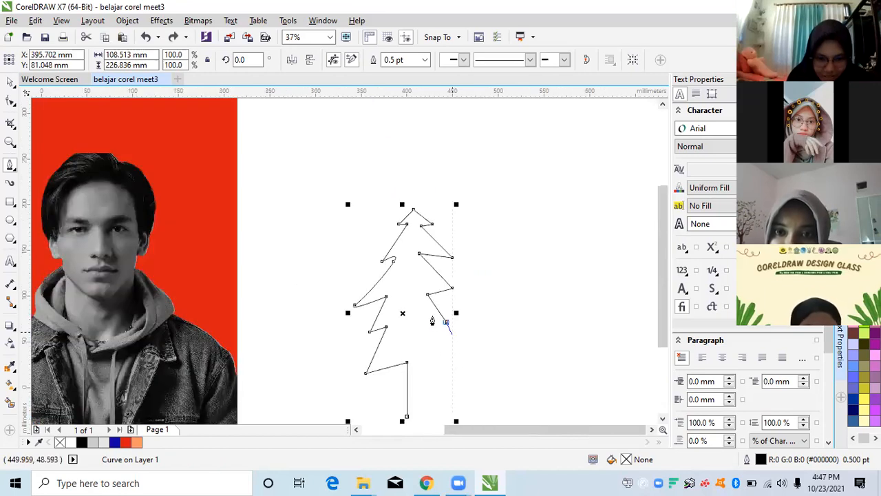
Step: Draw the lowest right branch and the trunk, and close the tree outline at its starting node
left_click(432, 313)
left_click(427, 314)
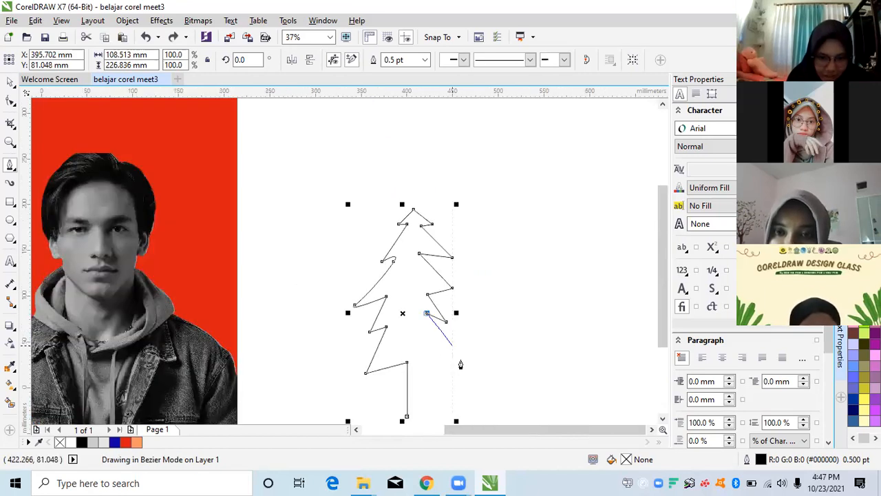
left_click(461, 360)
left_click(424, 360)
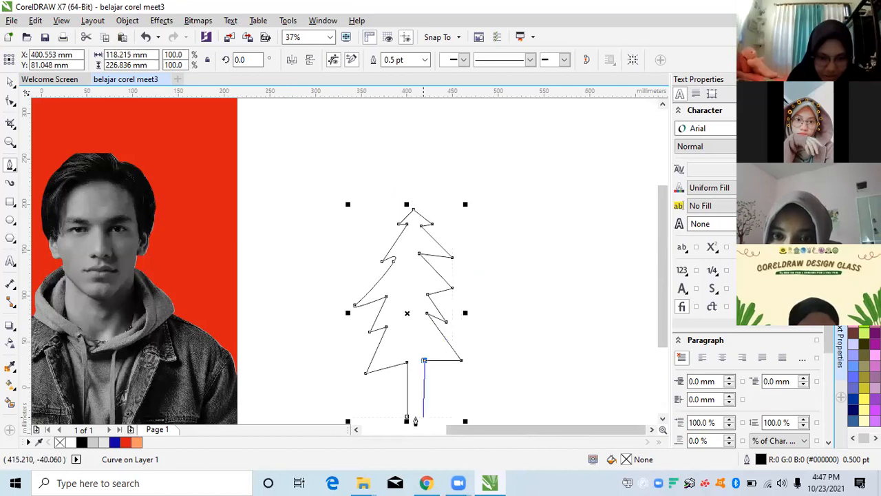
left_click(406, 417)
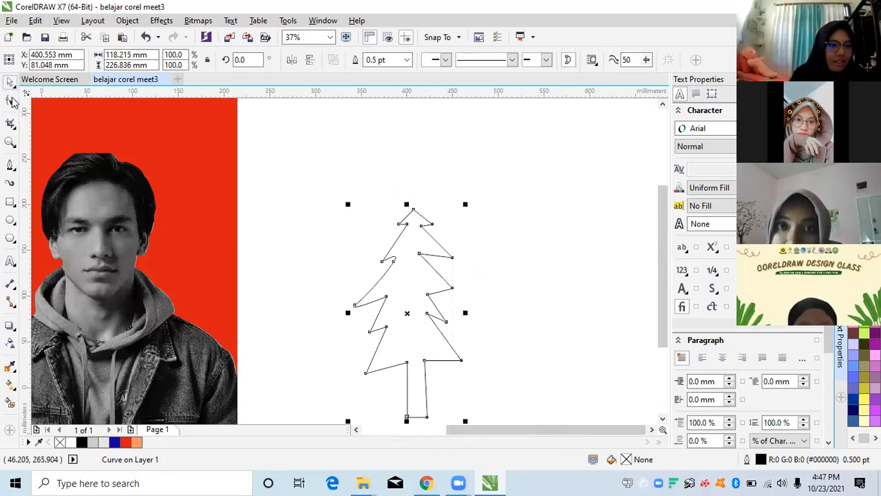
Step: Smooth the branches and trunk of the tree outline with the Smooth tool at a 38.1 mm nib and rate 20
left_click(33, 113)
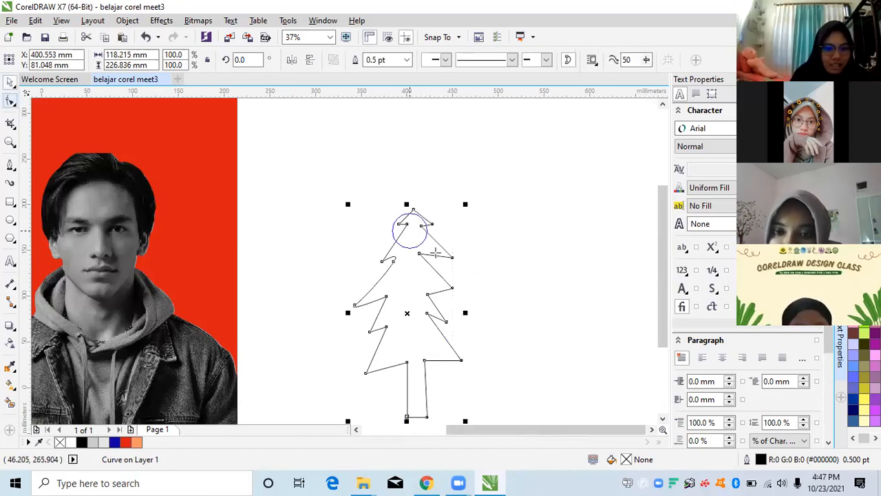
mouse_move(389, 337)
left_mouse_down()
mouse_move(379, 300)
mouse_move(402, 222)
mouse_move(442, 282)
mouse_move(437, 358)
left_mouse_up()
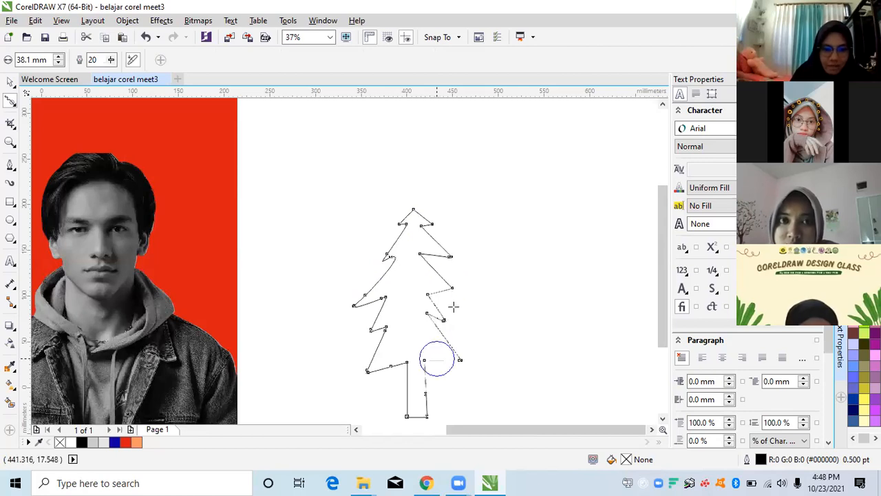
mouse_move(445, 268)
left_mouse_down()
mouse_move(424, 351)
mouse_move(431, 386)
mouse_move(419, 364)
mouse_move(446, 226)
left_mouse_up()
mouse_move(410, 399)
left_mouse_down()
mouse_move(440, 282)
mouse_move(414, 215)
mouse_move(418, 222)
left_mouse_up()
Step: Round the tip and the uppermost branch corners of the tree with the Smooth tool
scroll(329, 230, "up", 5)
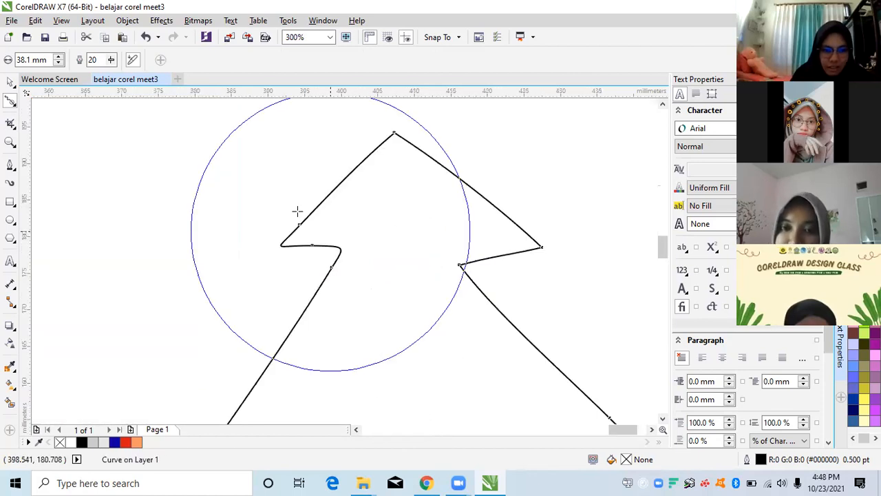
left_click_drag(306, 214, 403, 207)
left_click_drag(402, 143, 446, 170)
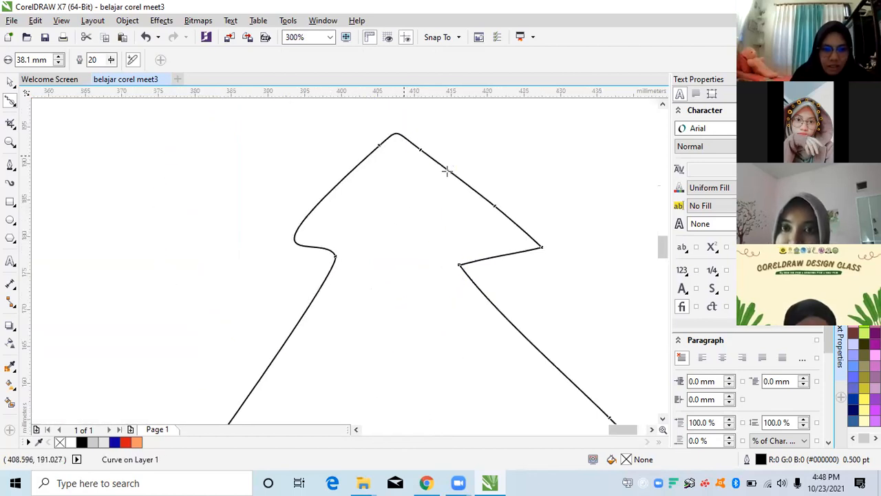
left_click_drag(496, 244, 450, 294)
scroll(497, 292, "down", 2)
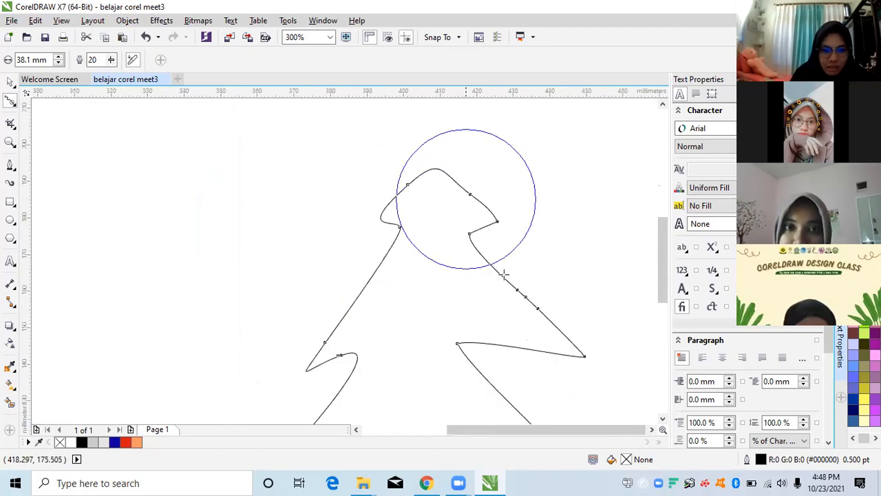
Step: Smooth the inner notch below the second branch on the tree's right side
scroll(468, 265, "up", 2)
scroll(473, 216, "down", 4)
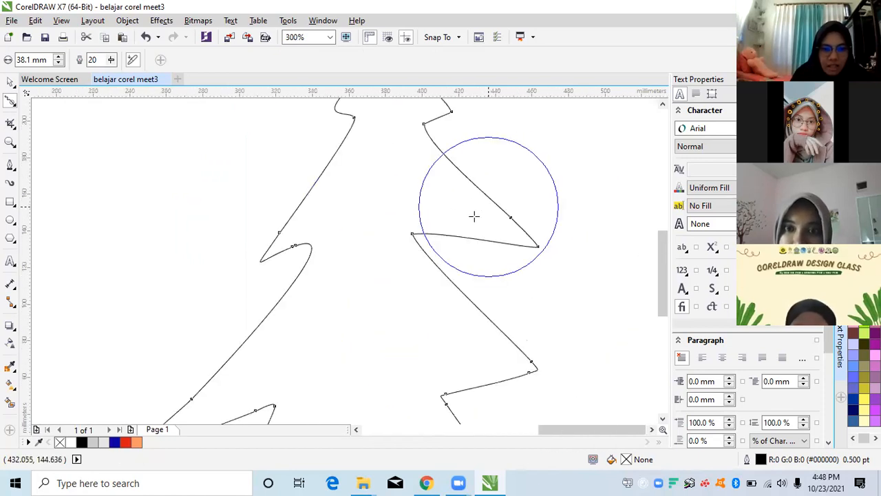
left_click_drag(406, 273, 425, 257)
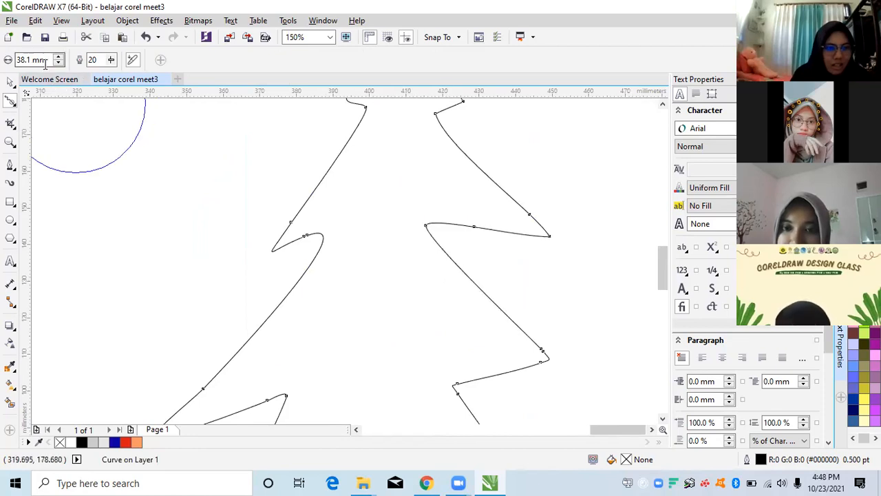
Step: Smooth the second branch on the tree's right side, raising the Smooth tool's rate to 41 and setting it to 36
left_click_drag(6, 53, 71, 66)
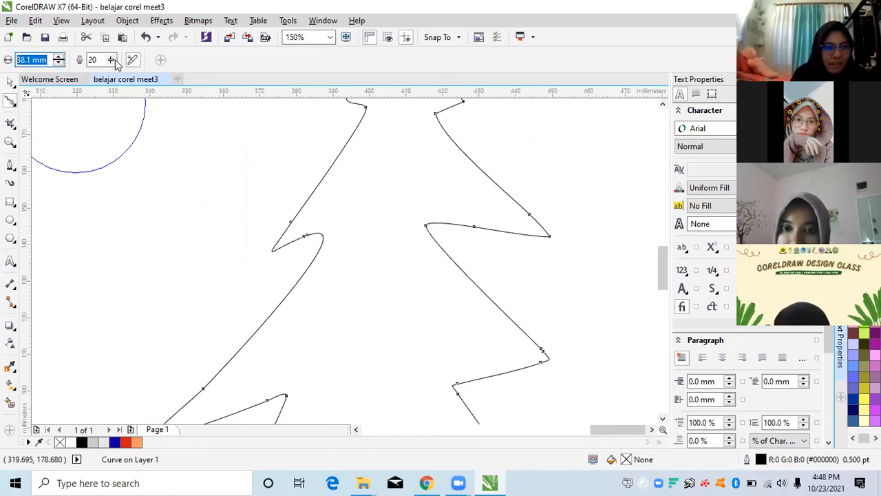
mouse_move(496, 243)
left_mouse_down()
mouse_move(482, 220)
mouse_move(474, 244)
left_mouse_up()
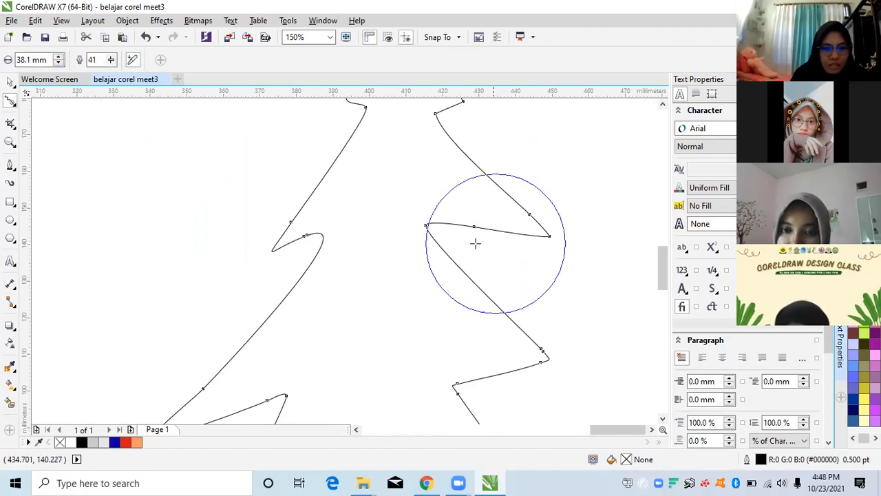
left_click(108, 68)
mouse_move(529, 194)
left_mouse_down()
mouse_move(496, 250)
mouse_move(474, 242)
mouse_move(489, 323)
left_mouse_up()
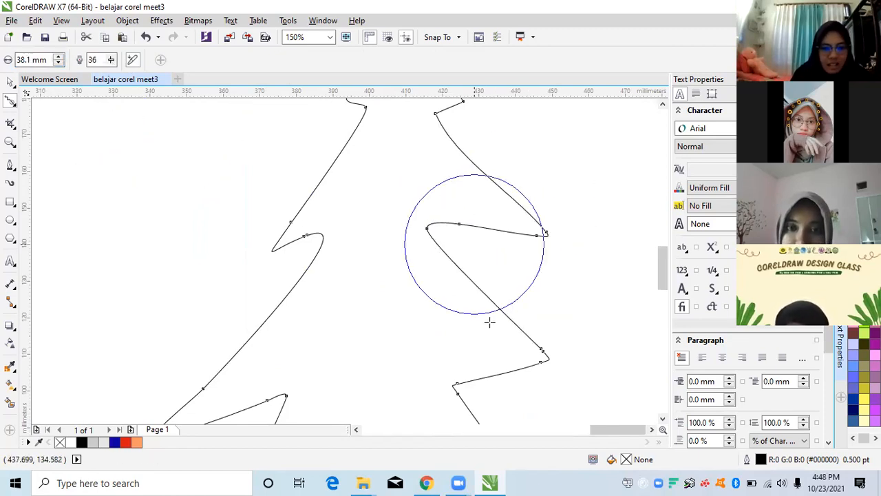
scroll(479, 309, "down", 2)
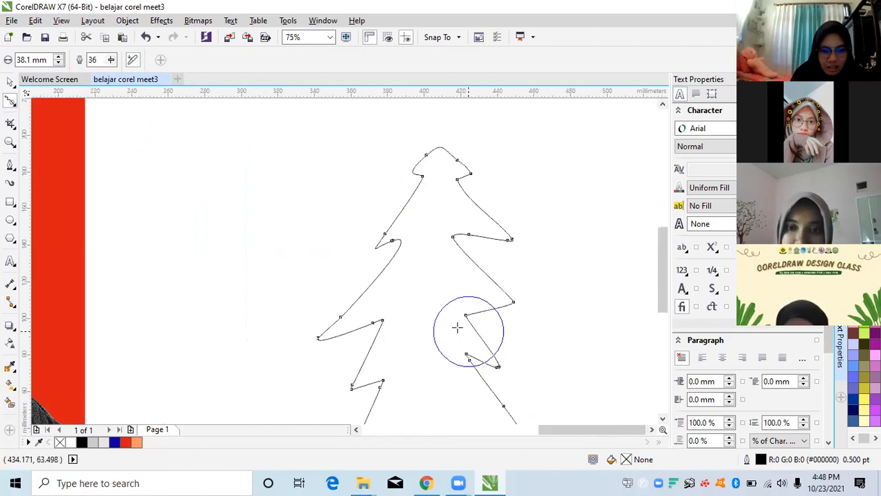
Step: Smooth the inner notch below the second branch on the tree's right side and leave the Smooth tool
left_click_drag(453, 286, 437, 283)
left_click(478, 348)
key("space")
scroll(468, 241, "down", 1)
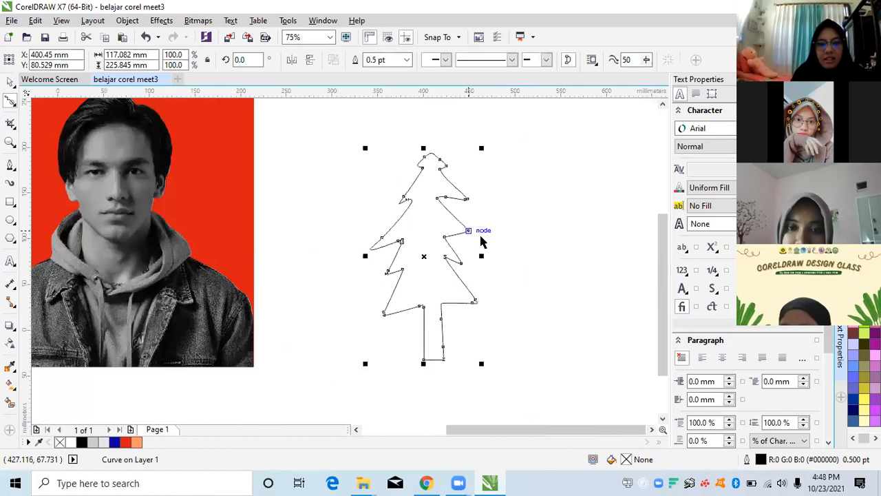
scroll(482, 239, "down", 2)
left_click(456, 232)
left_click(462, 231)
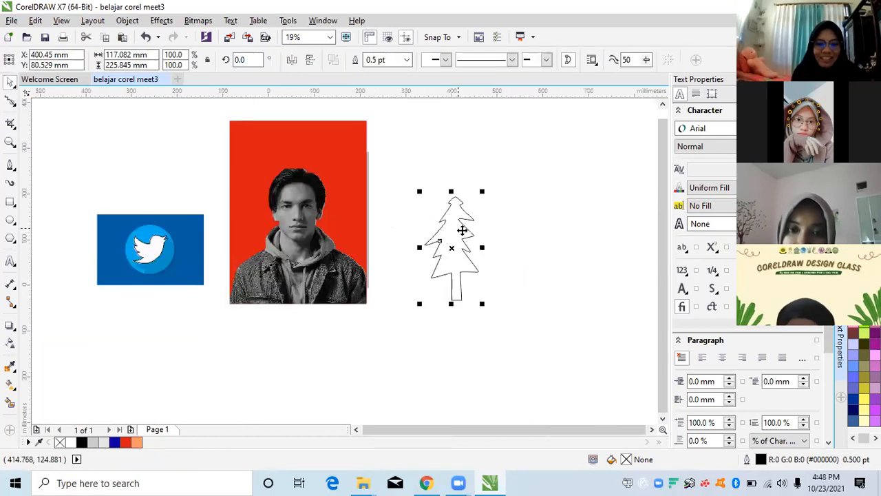
scroll(473, 236, "up", 1)
left_click(455, 225)
scroll(456, 225, "down", 1)
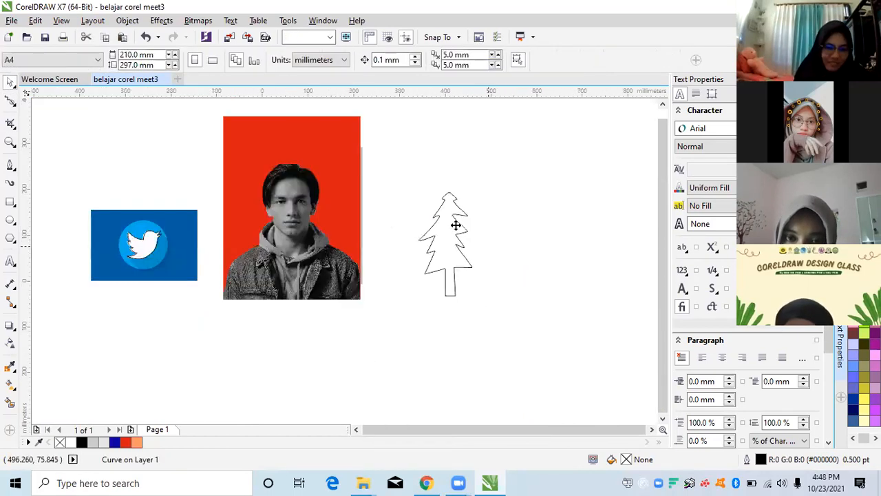
Step: Duplicate the tree outline about 43 mm to the right and fill the copy with light red (#FF6666)
left_click(480, 232)
scroll(482, 227, "up", 1)
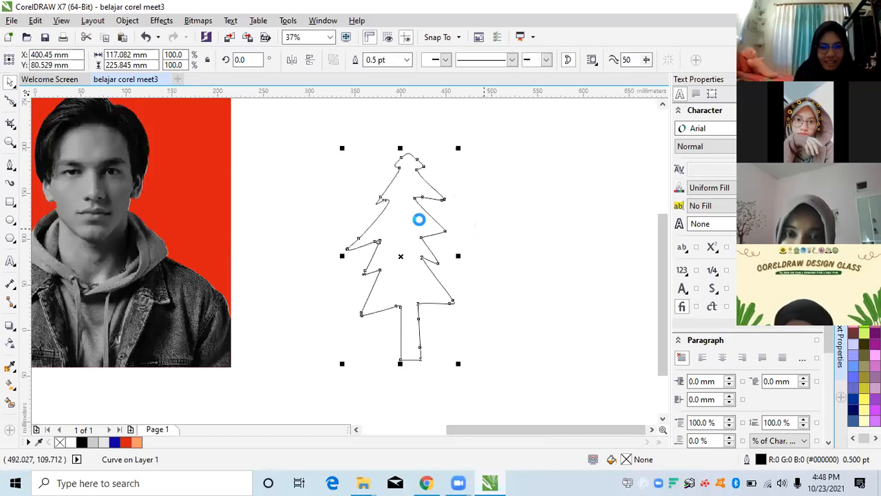
left_click_drag(446, 222, 472, 209)
left_click(499, 180)
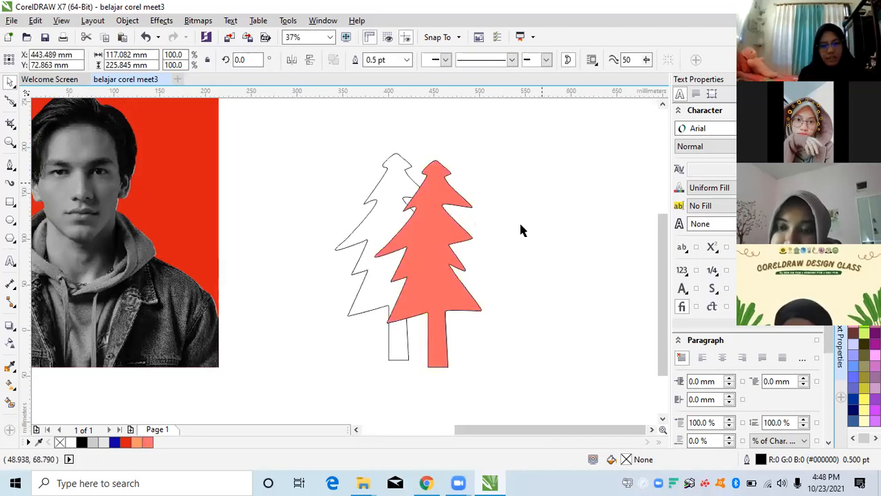
Step: Delete the light red tree and the unfilled tree outline next to the photo
left_click(408, 211)
left_click(425, 218)
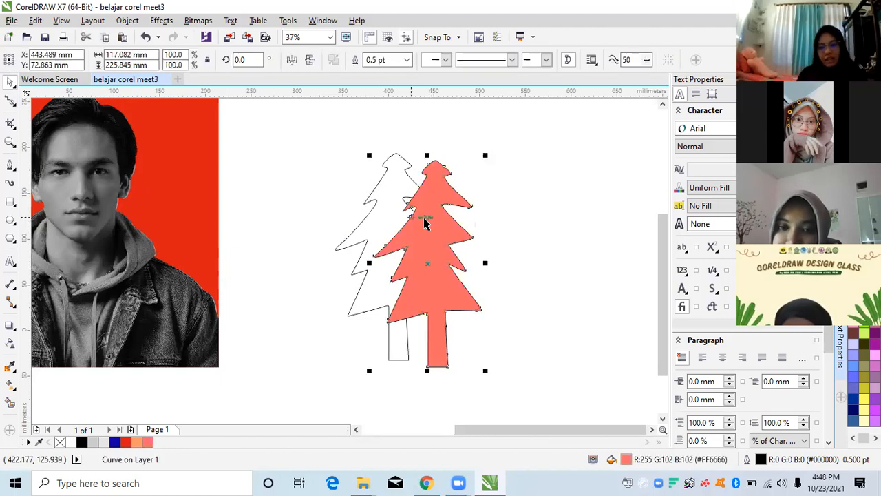
key("Delete")
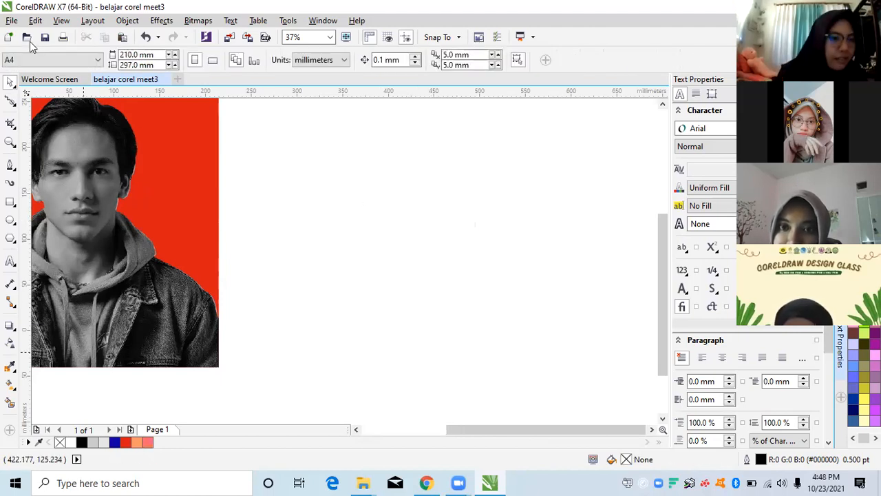
left_click(16, 107)
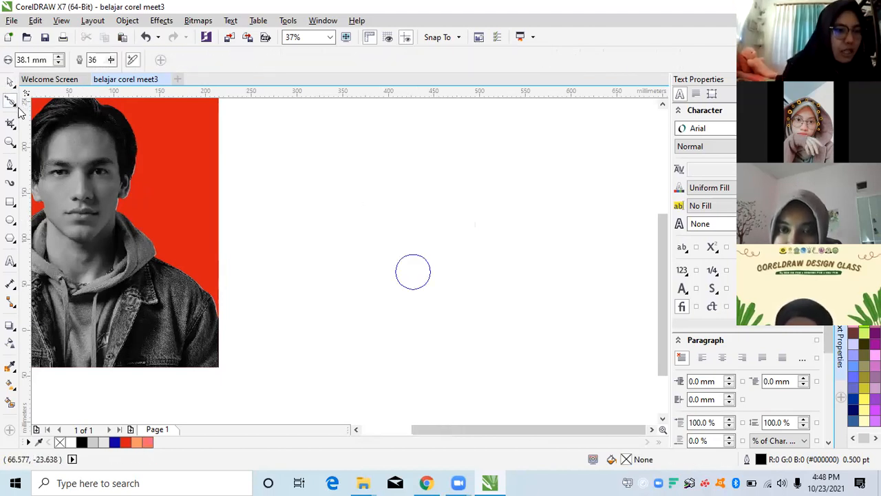
left_click(19, 117)
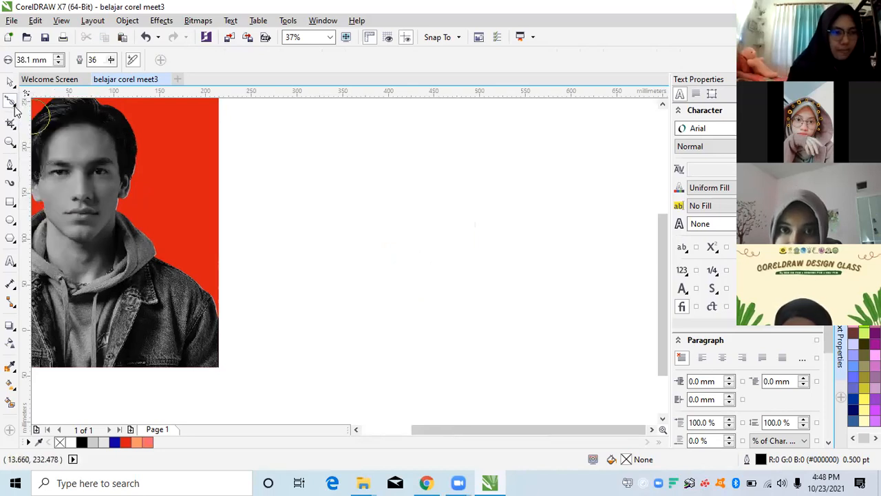
left_click(10, 81)
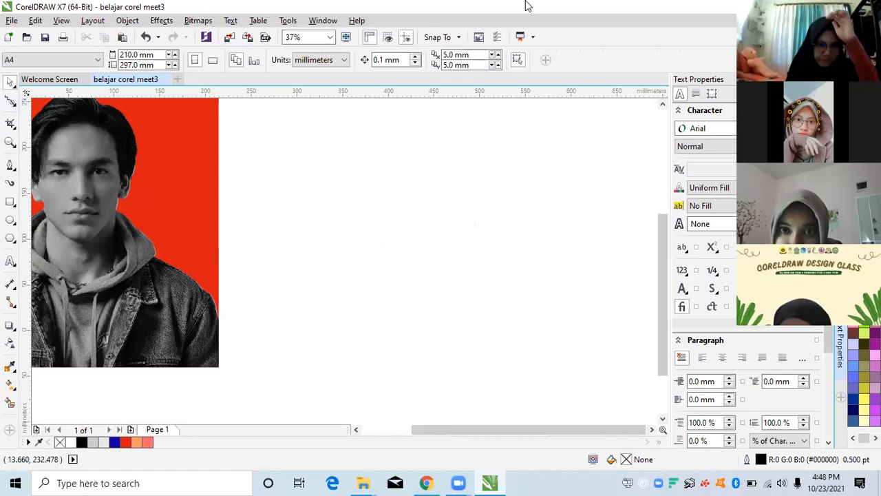
scroll(350, 215, "down", 2)
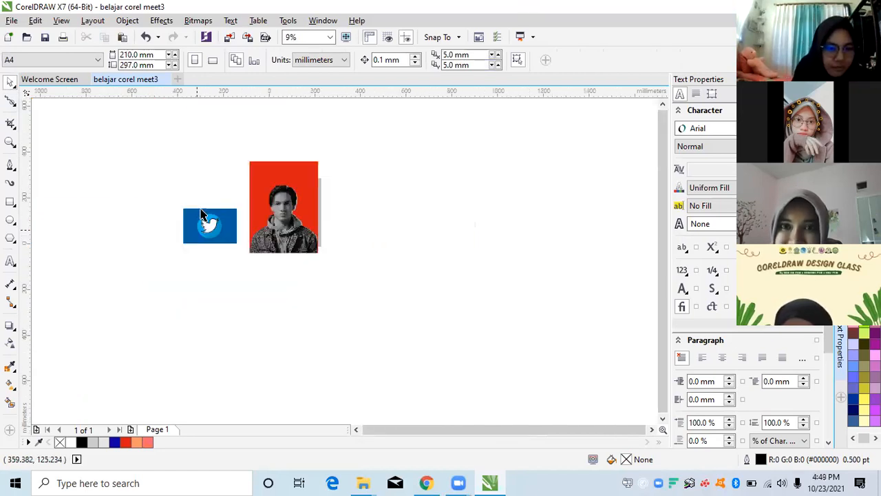
scroll(379, 223, "up", 1)
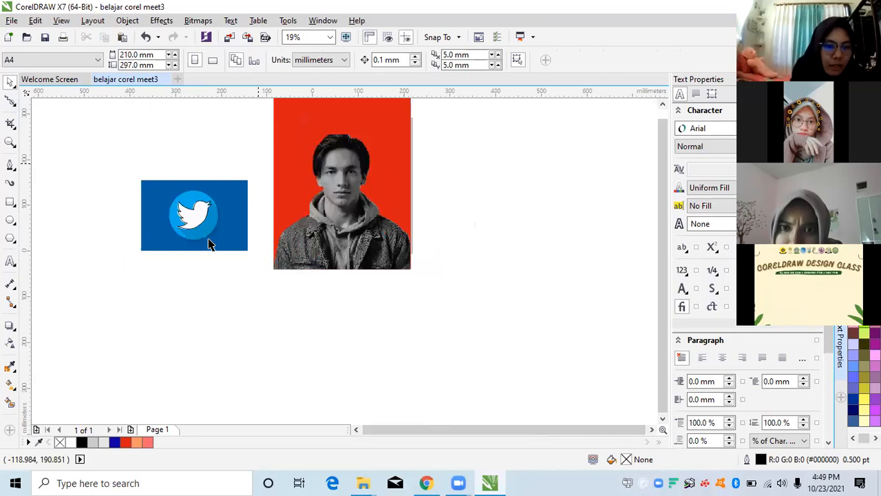
scroll(210, 245, "up", 1)
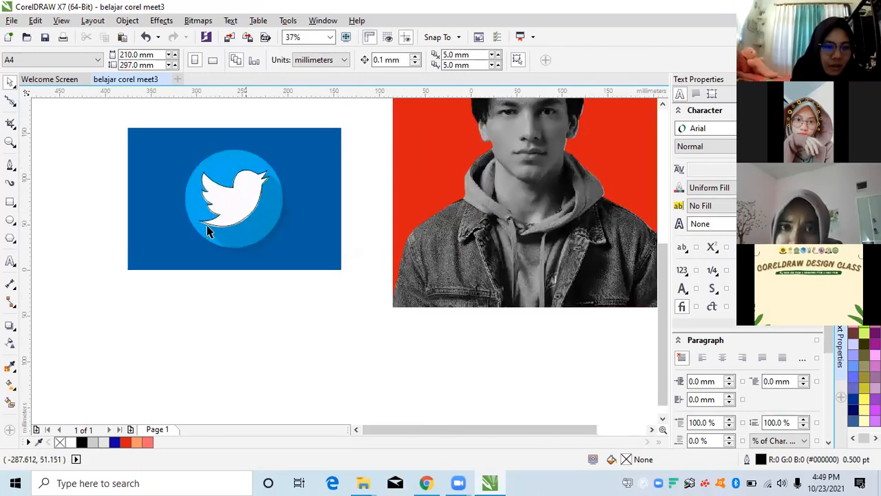
scroll(275, 185, "down", 1)
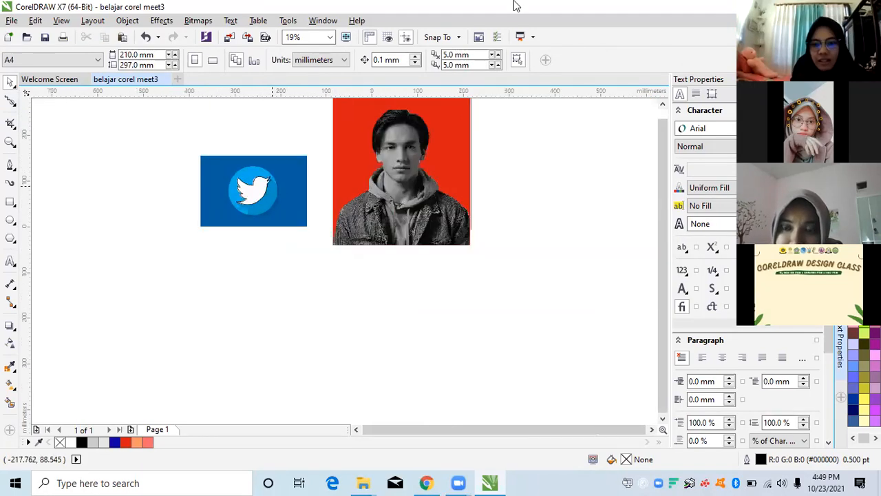
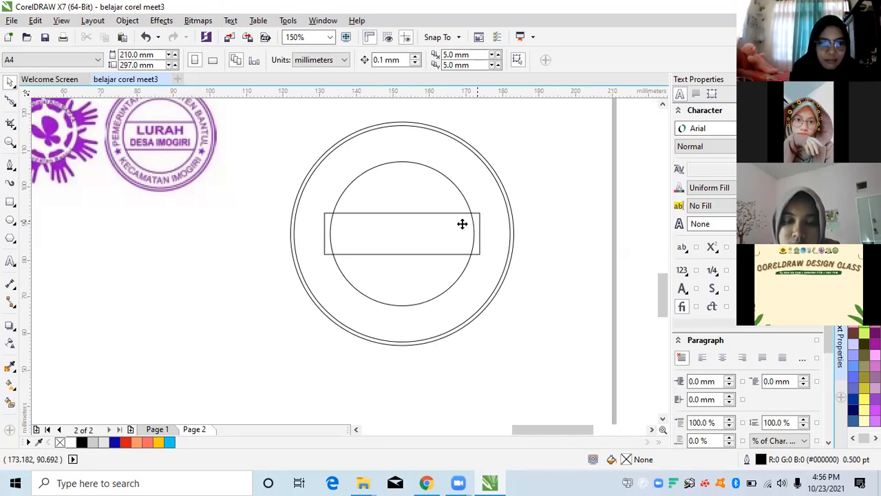
Step: Trim the stamp's inner circle with the rectangle across its middle, then delete the rectangle
left_click(462, 230)
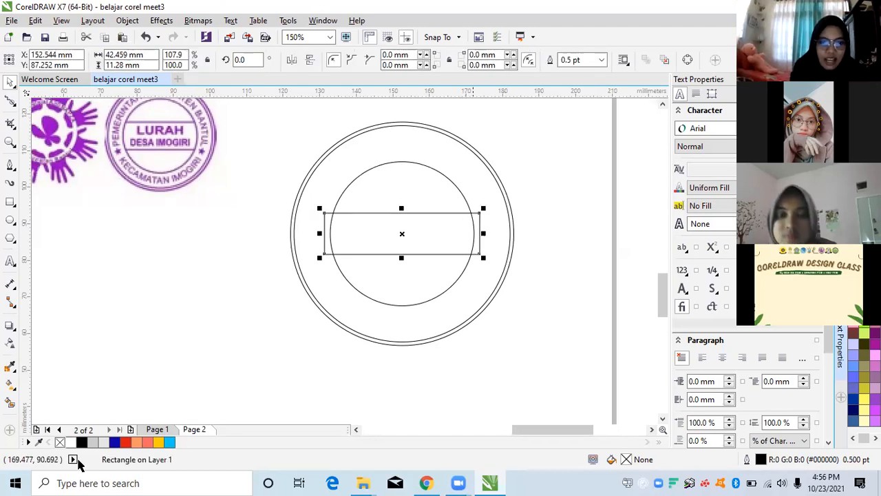
left_click(557, 115)
left_click_drag(110, 448, 285, 321)
left_click(476, 243)
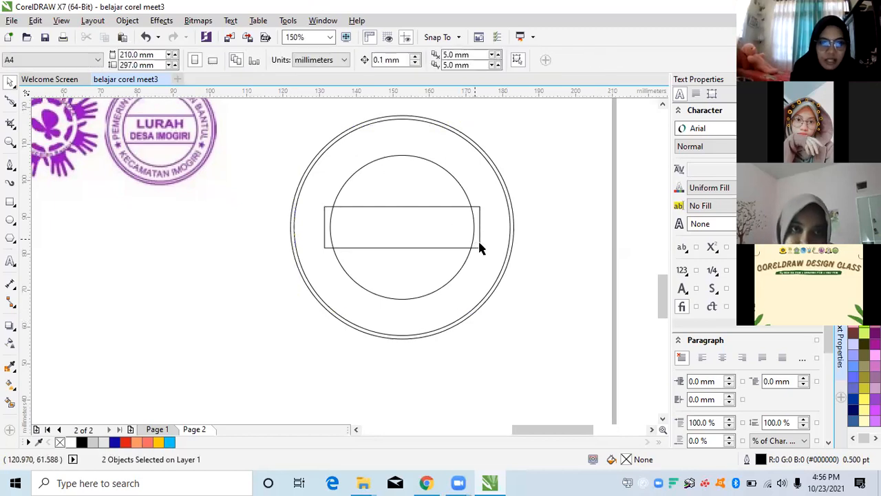
left_click(479, 243)
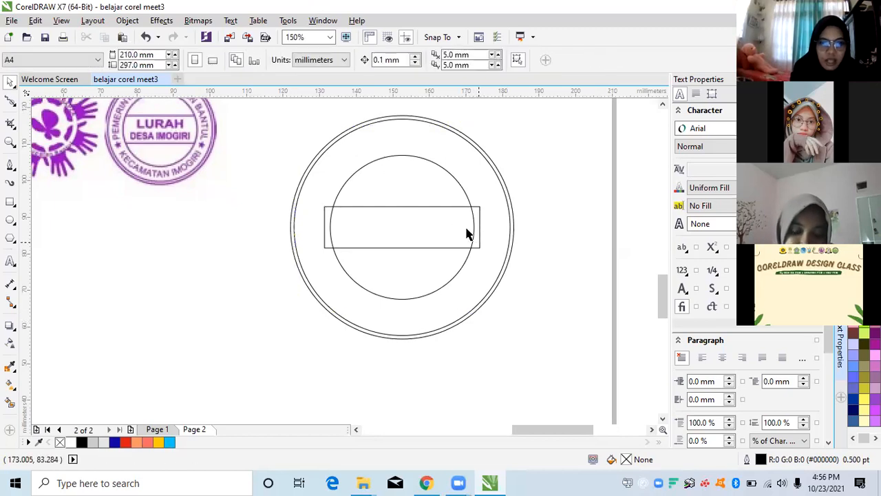
left_click(423, 173, "shift")
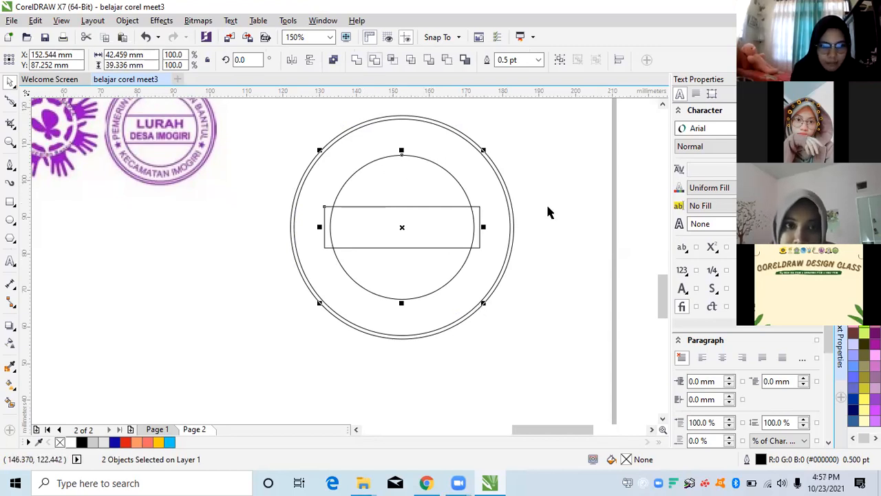
left_click(473, 216)
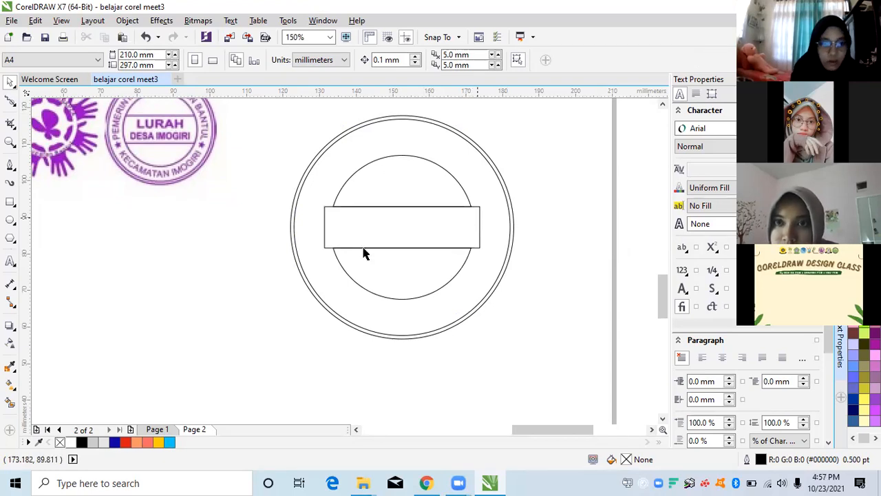
left_click(342, 213)
key("Delete")
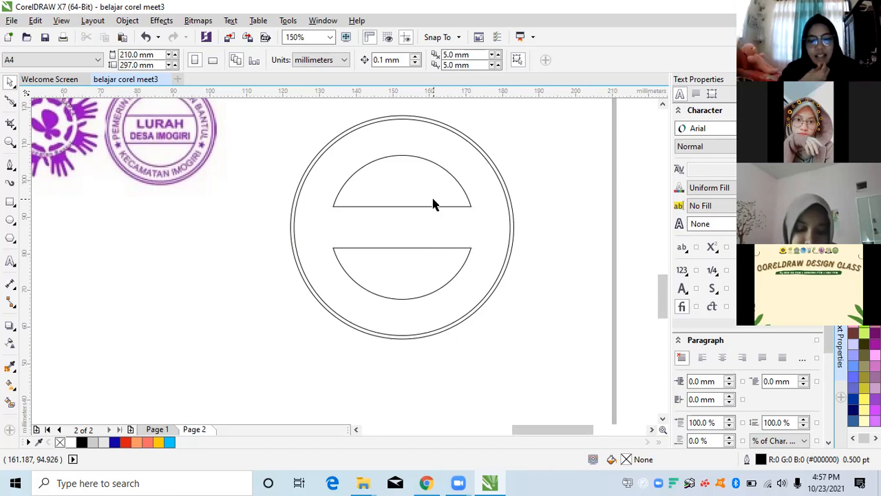
Step: Paste the full inner circle back over the two trimmed segments of the stamp and duplicate it in place
key("ctrl+v")
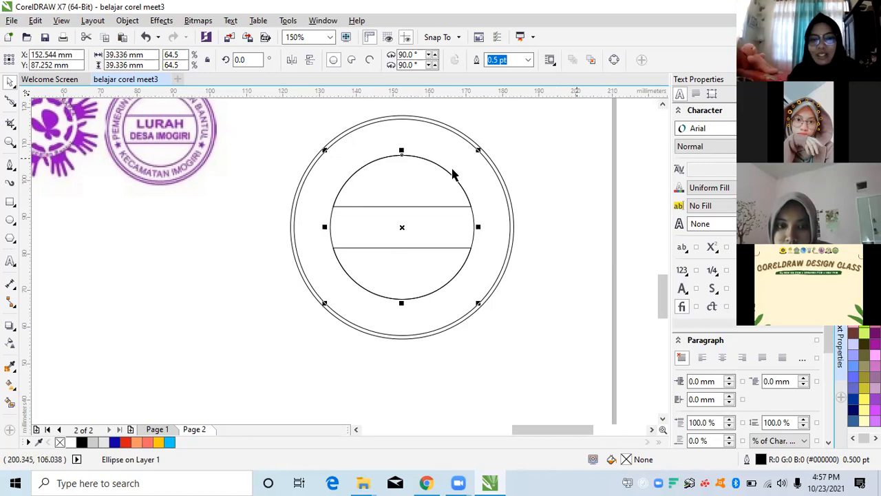
left_click(398, 185)
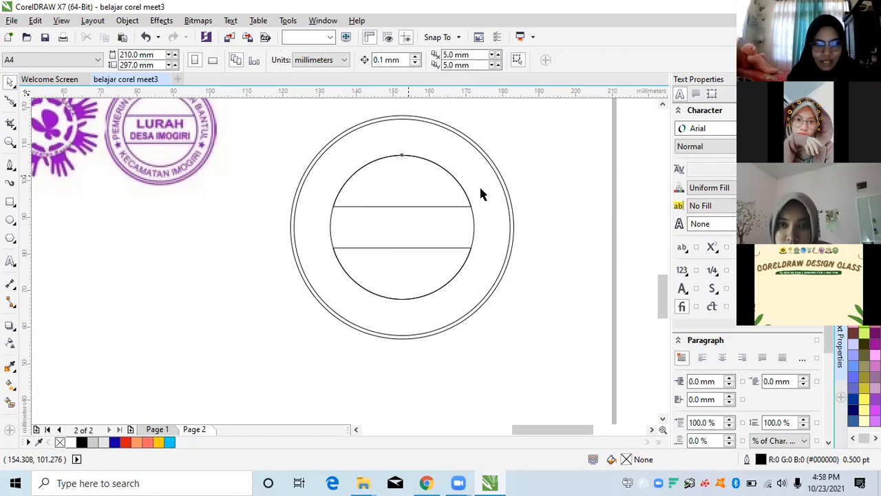
left_click(373, 216)
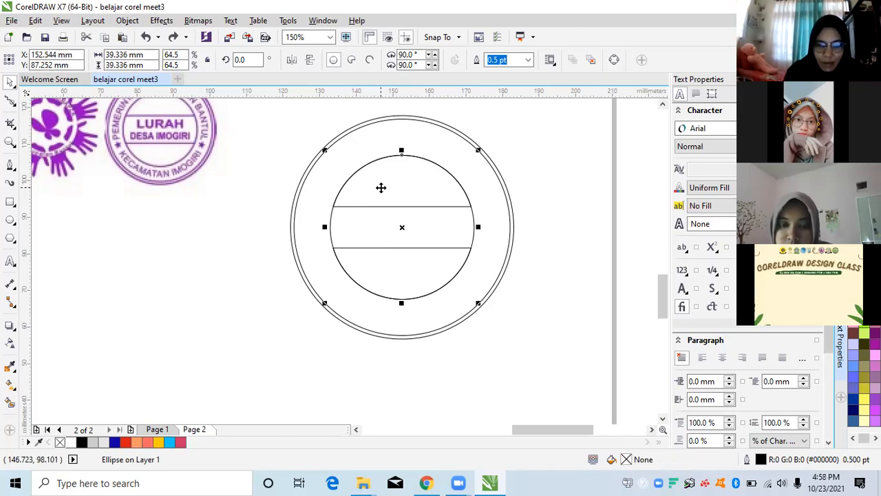
key("plus")
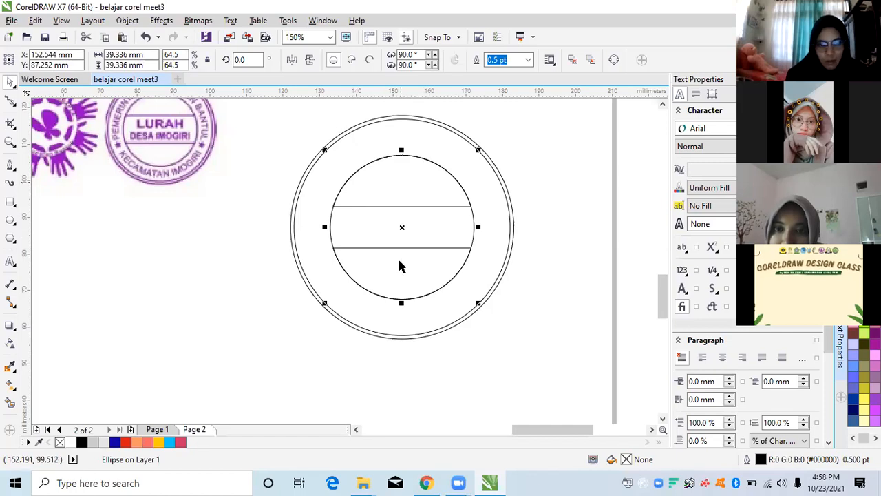
Step: Try to move the smaller circle of the stamp's double outer ring off-centre and undo the move
scroll(448, 210, "up", 1)
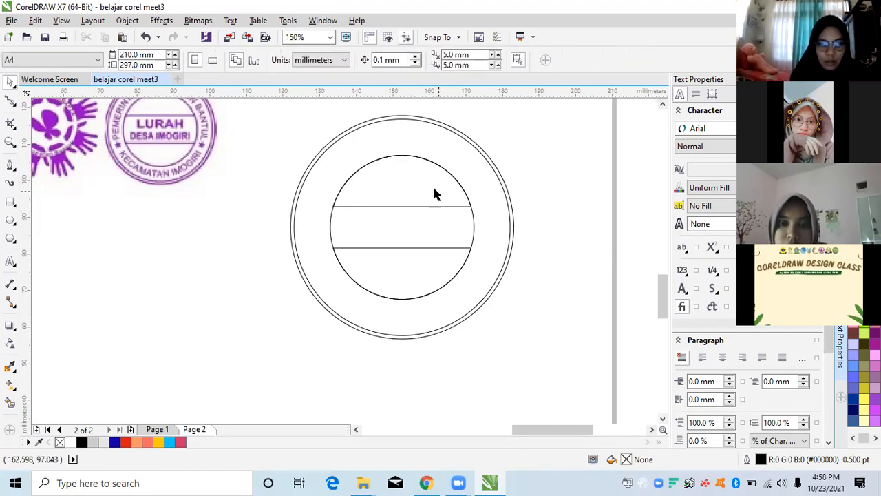
left_click(409, 193)
left_click(414, 183)
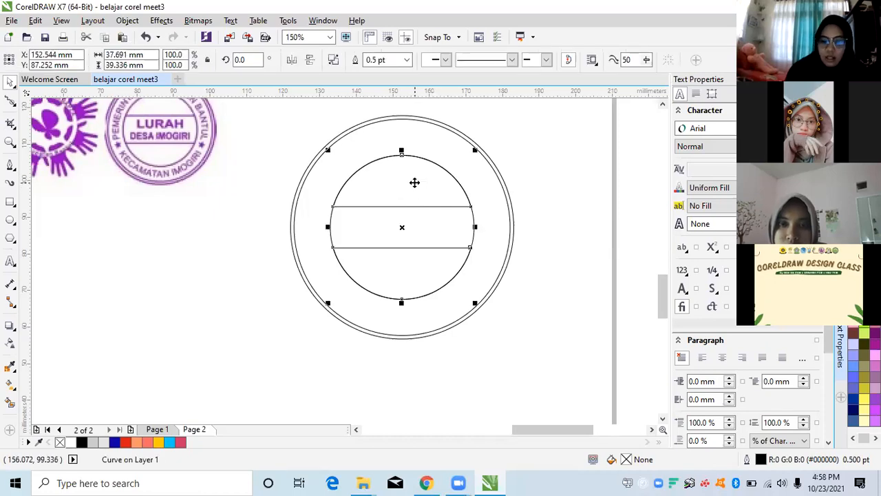
left_click(460, 177)
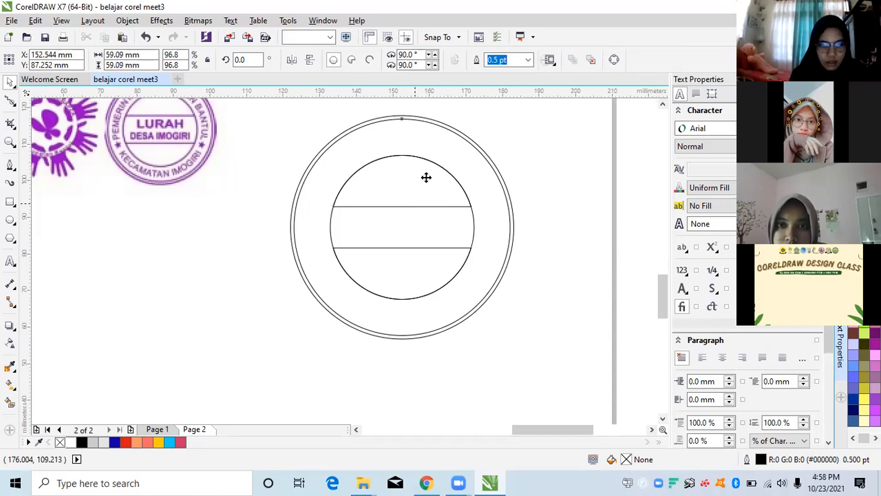
left_click_drag(418, 181, 379, 153)
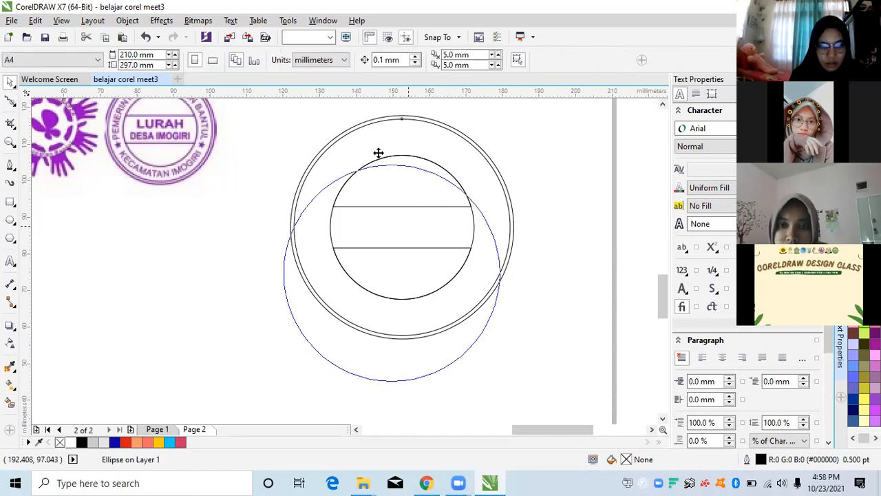
key("ctrl+z")
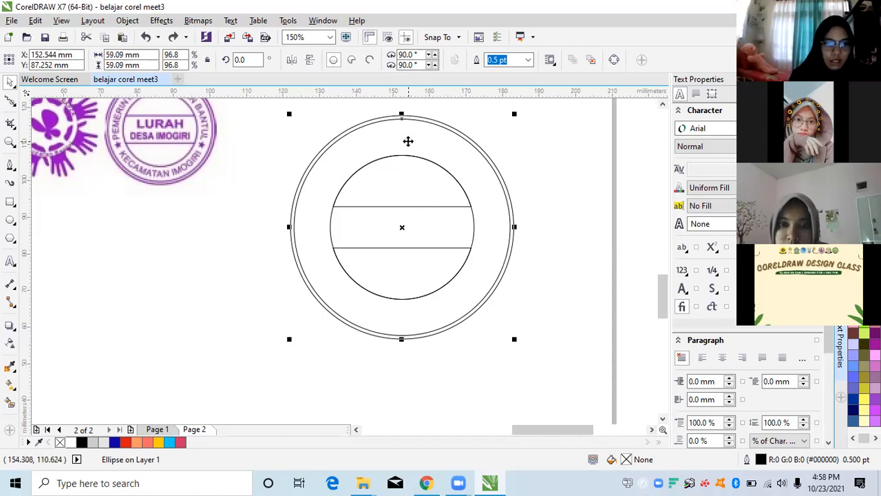
key("Escape")
left_click(440, 121)
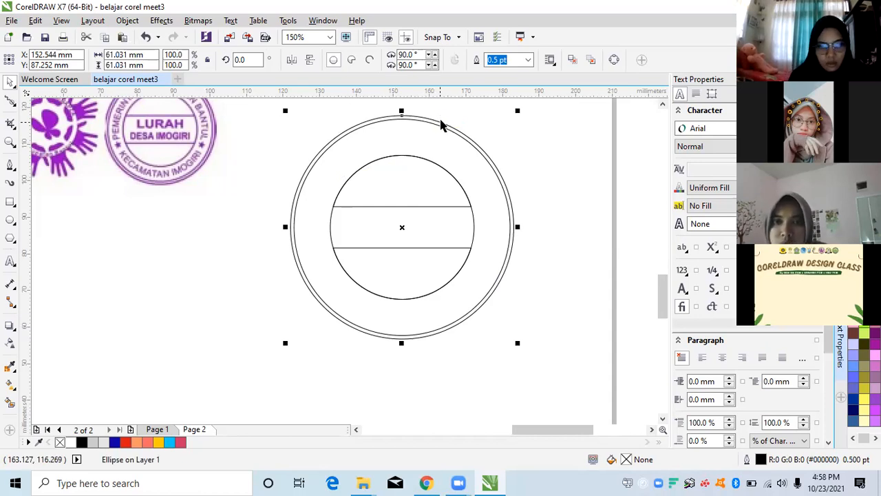
left_click(415, 222)
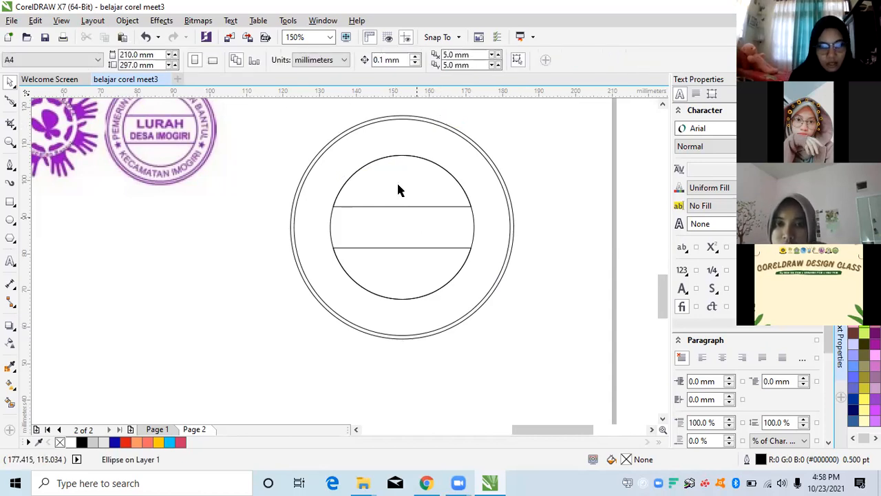
left_click(405, 180)
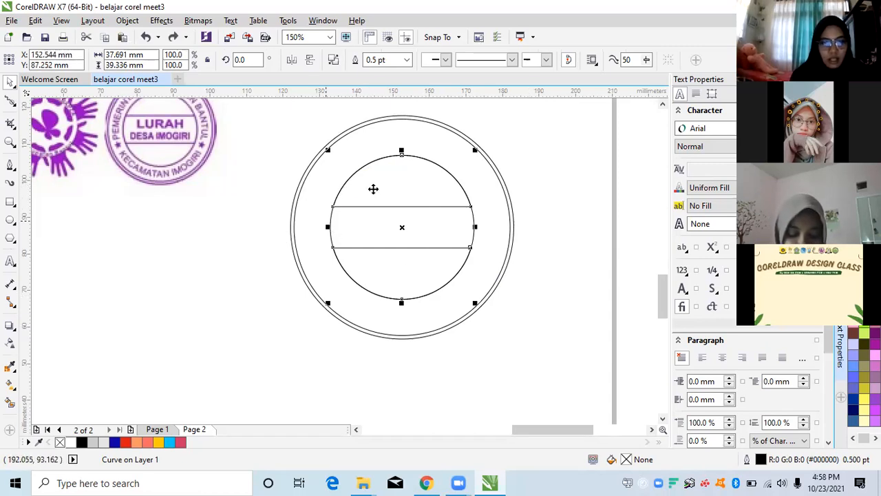
left_click(262, 296)
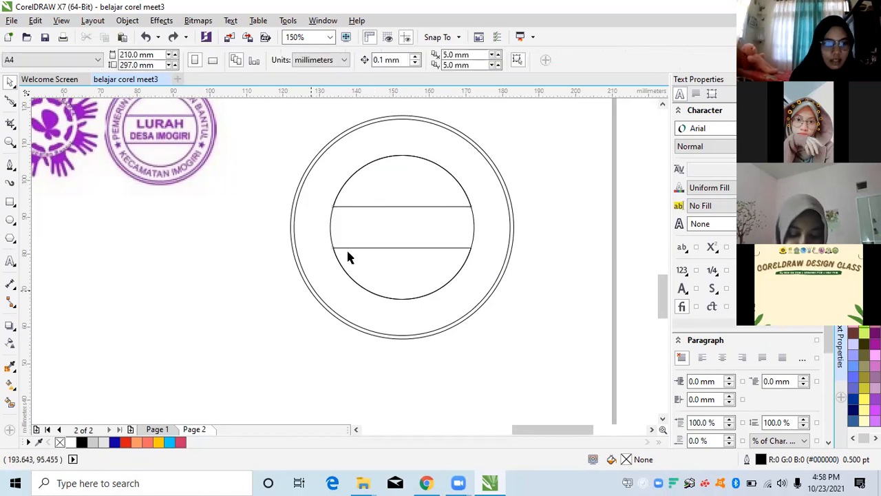
scroll(348, 252, "down", 1)
scroll(333, 256, "up", 1)
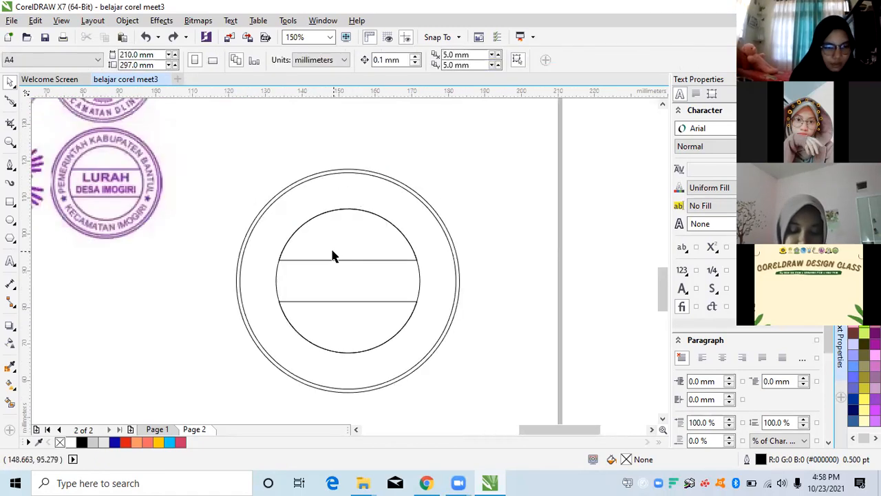
left_click(331, 250)
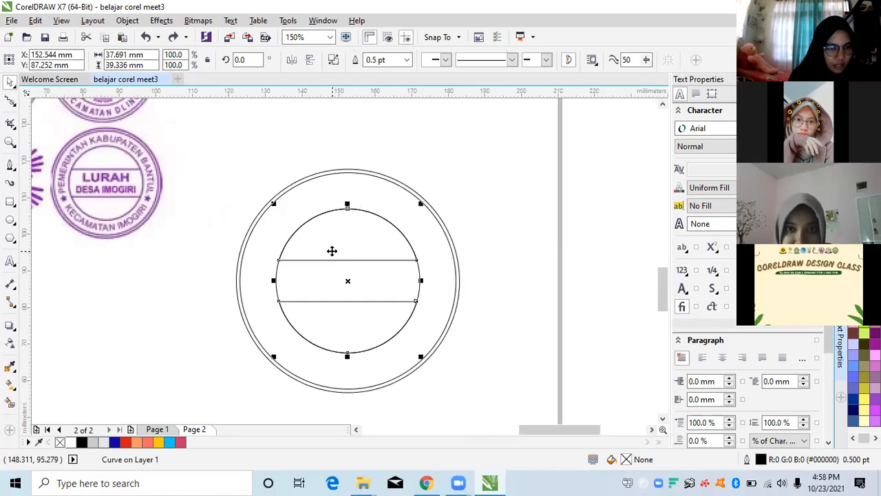
left_click(513, 170)
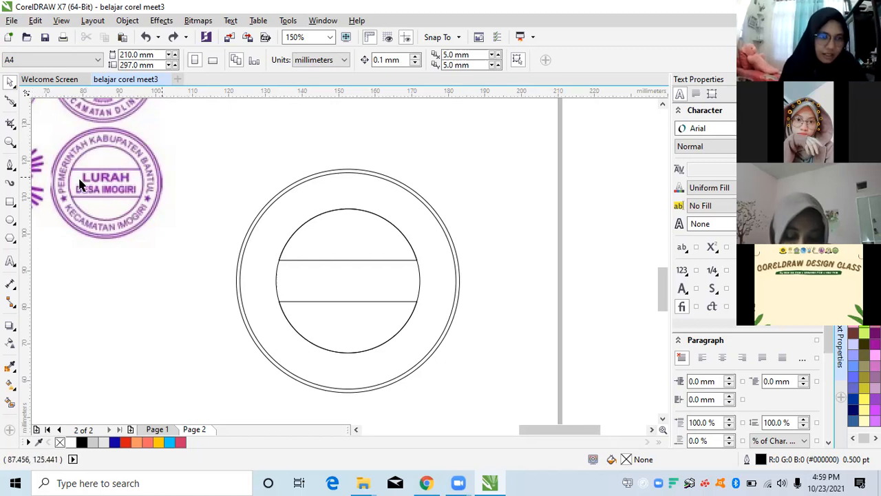
Step: Add the artistic text "KELAS COREL DRAW" in 24 pt Arial between the reference stamp and the drawn stamp outline
left_click(11, 261)
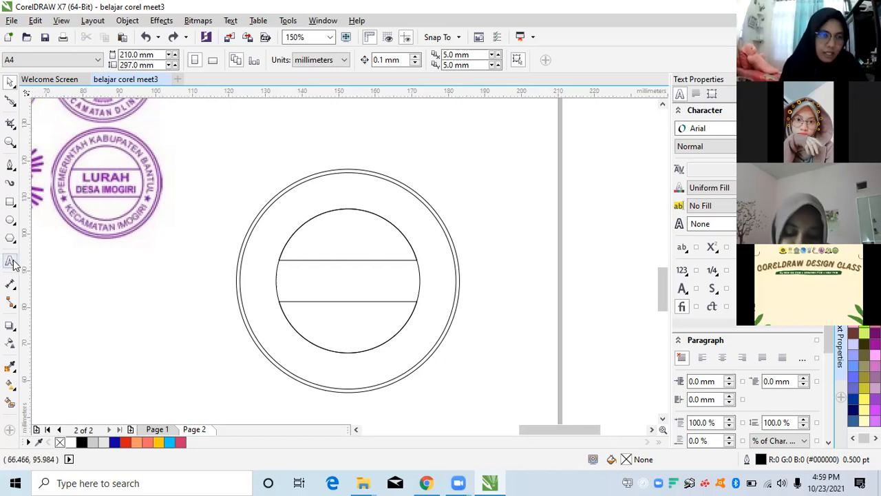
left_click(201, 195)
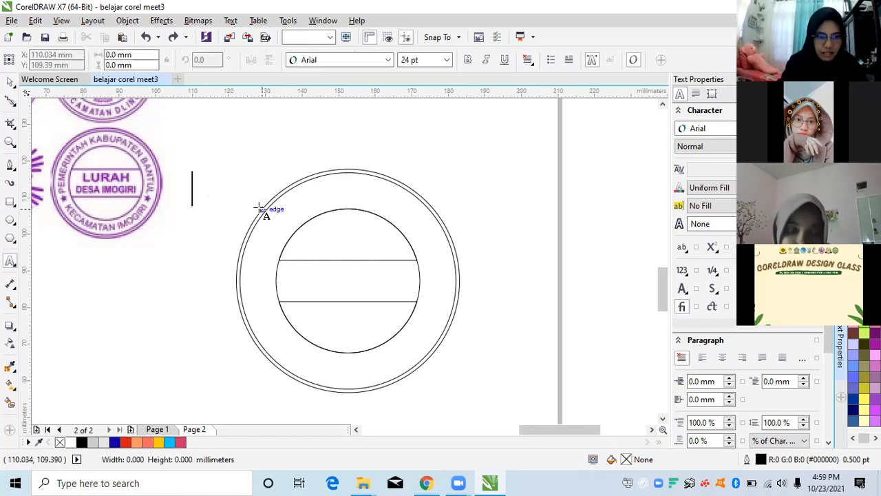
type("KELAS CO")
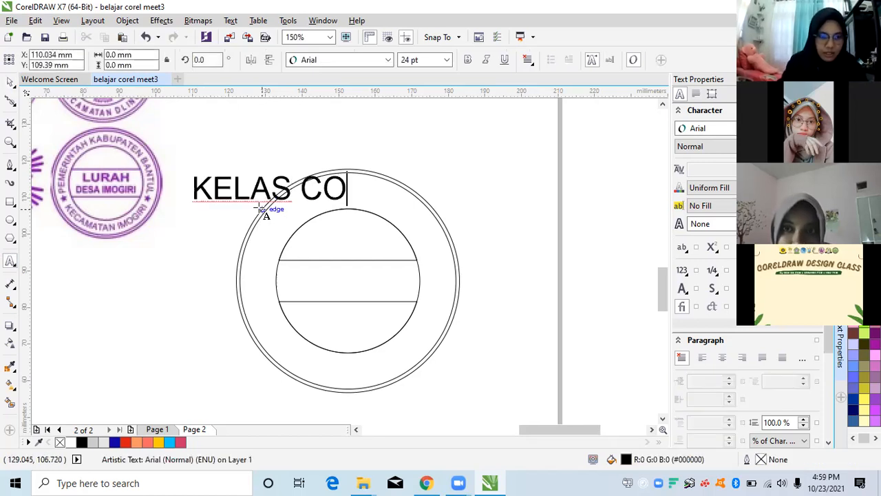
type("REL DRA")
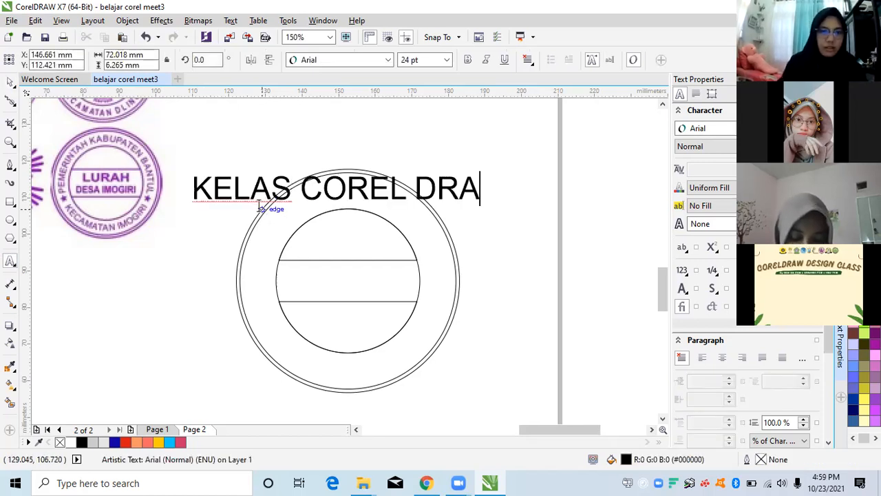
type("W")
left_click(12, 82)
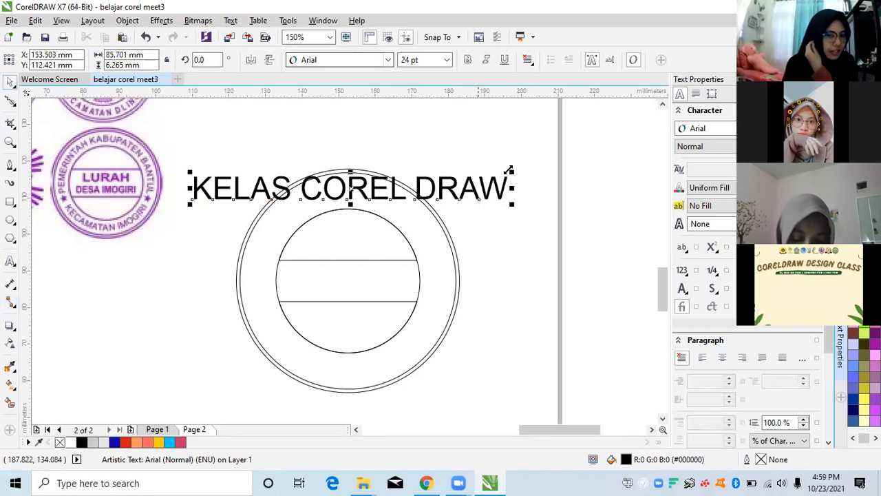
Step: Scale the KELAS COREL DRAW text down to about 16.5 pt and place it centred just above the stamp's outer ring
left_click_drag(509, 173, 485, 175)
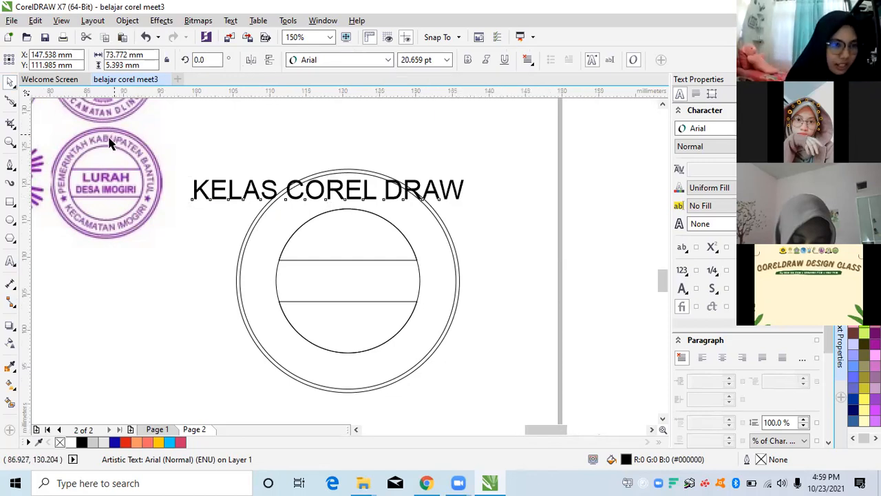
scroll(153, 152, "up", 3)
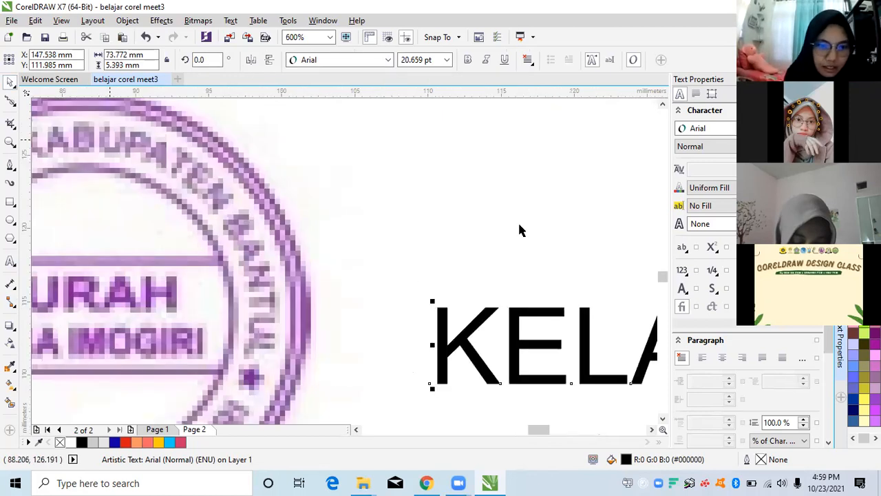
scroll(519, 230, "down", 5)
scroll(516, 120, "up", 2)
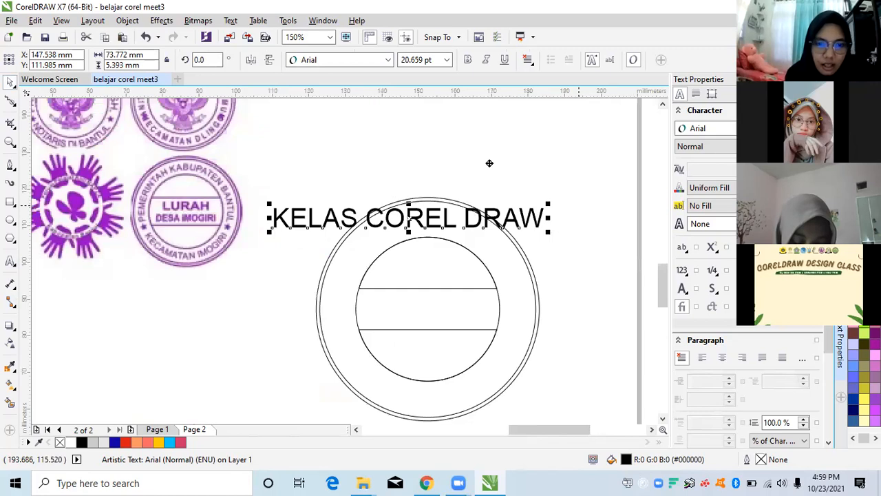
left_click_drag(474, 210, 492, 157)
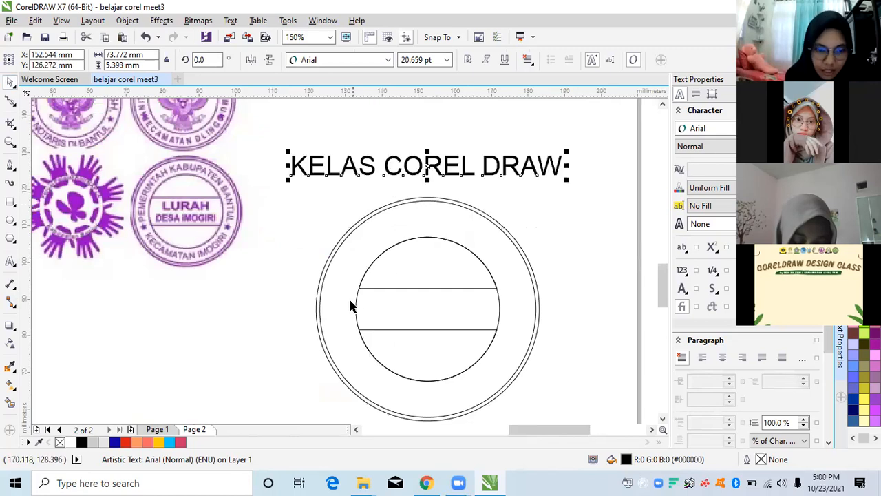
mouse_move(568, 151)
left_mouse_down()
mouse_move(528, 147)
mouse_move(547, 152)
left_mouse_up()
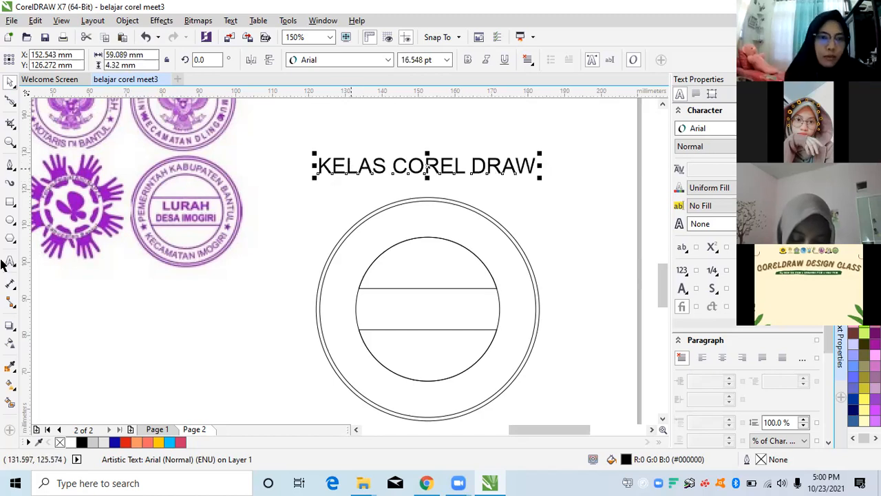
Step: Fit the text to the outer ring as its path, centred at the top and offset 6.35 mm inwards
left_click(232, 20)
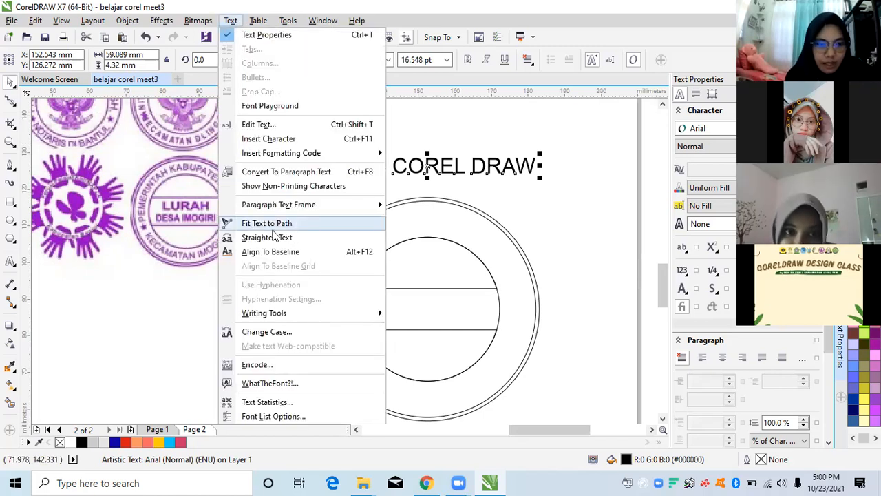
left_click(305, 223)
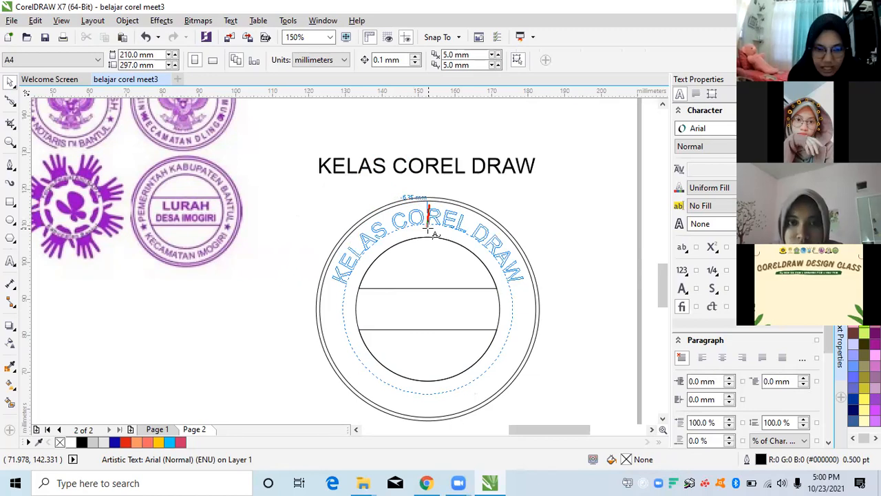
left_click(427, 225)
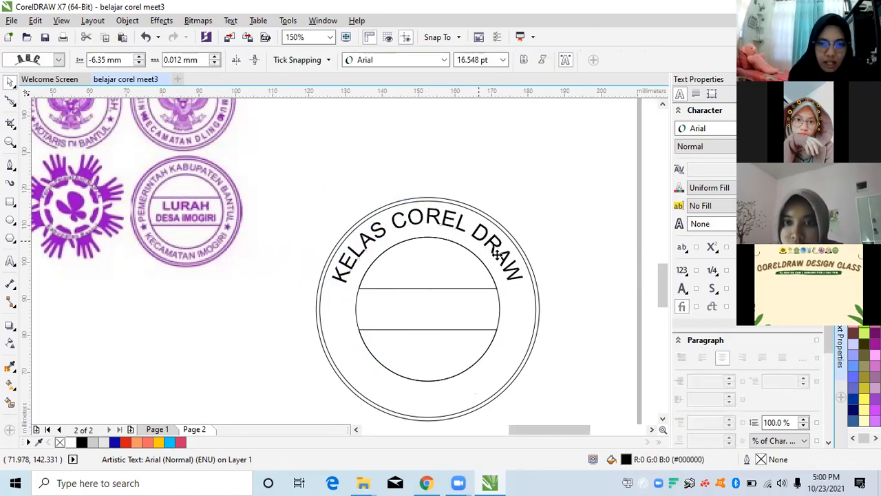
Step: Shift the curved text further inwards to an offset of about -7.6 mm from its ring path
scroll(493, 252, "up", 2)
left_click(210, 291)
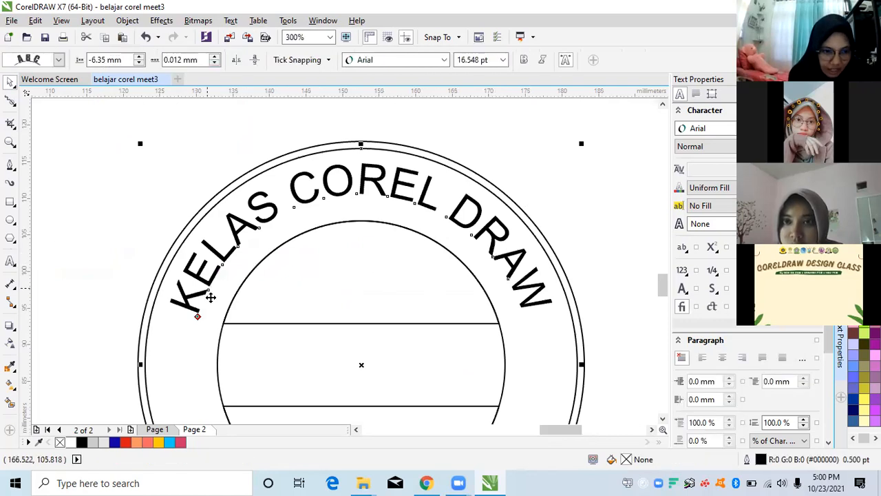
scroll(211, 291, "up", 2)
scroll(293, 188, "down", 2)
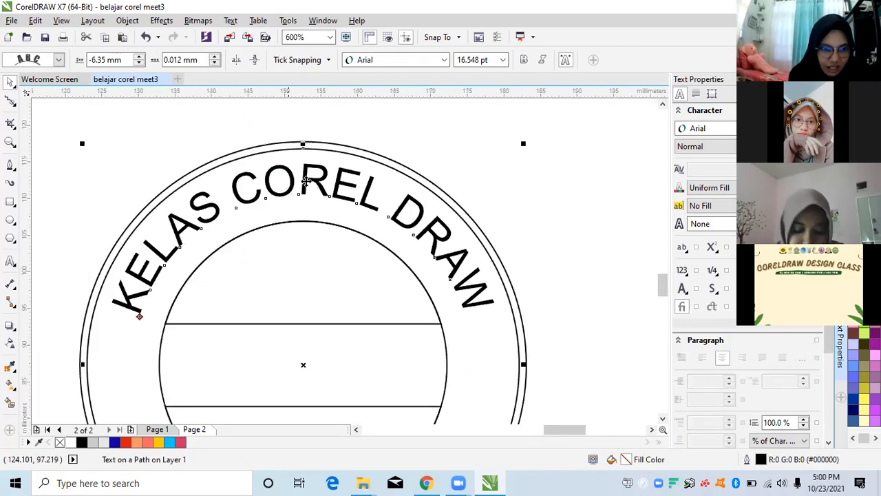
left_click_drag(308, 186, 307, 176)
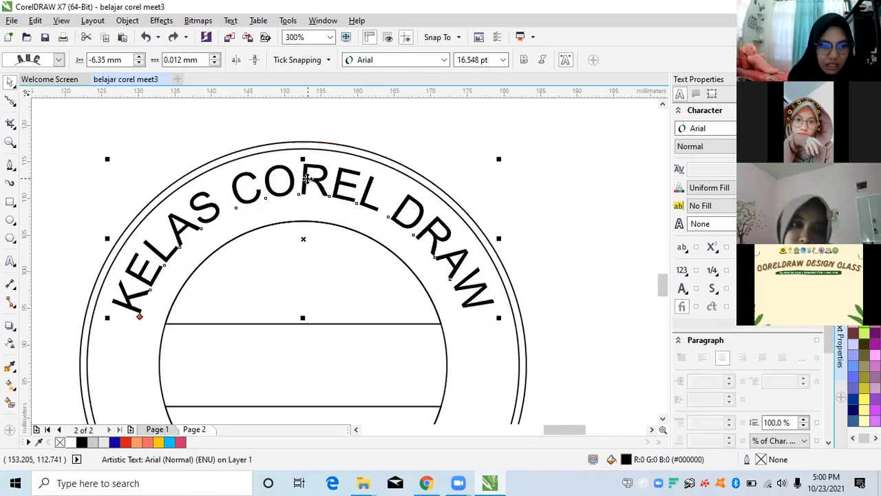
left_click_drag(307, 182, 308, 192)
left_click(416, 117)
scroll(384, 188, "down", 1)
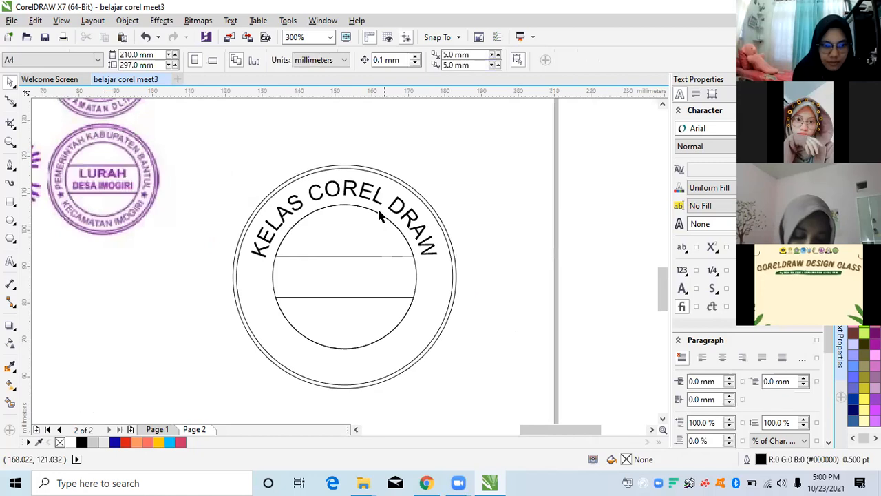
Step: Try to pull the curved text away from the stamp and undo the move
left_click(348, 210)
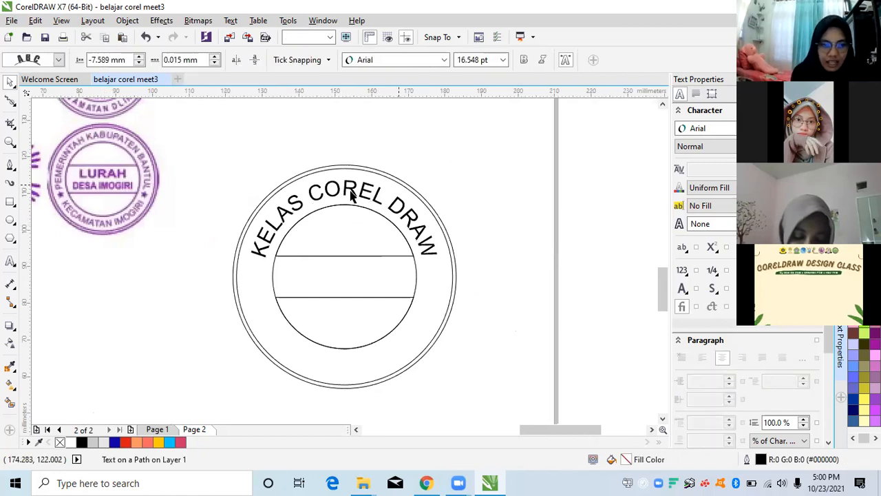
left_click(350, 193)
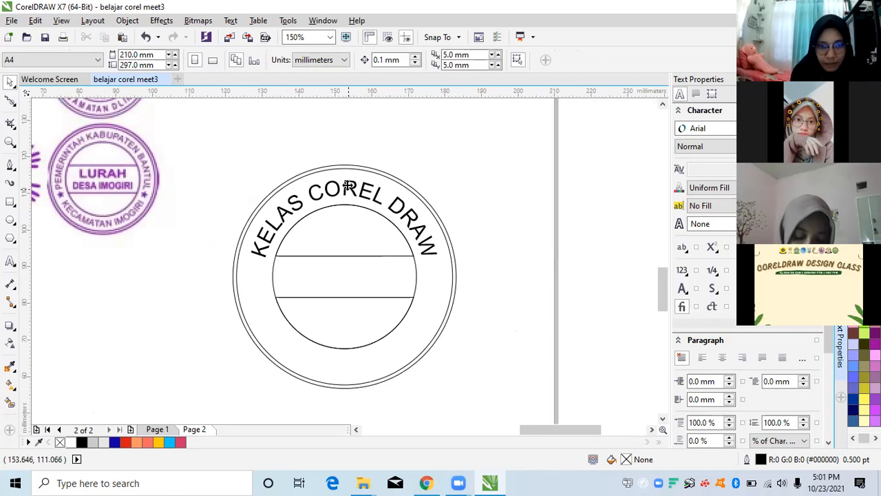
left_click(348, 186)
left_click_drag(463, 204, 544, 169)
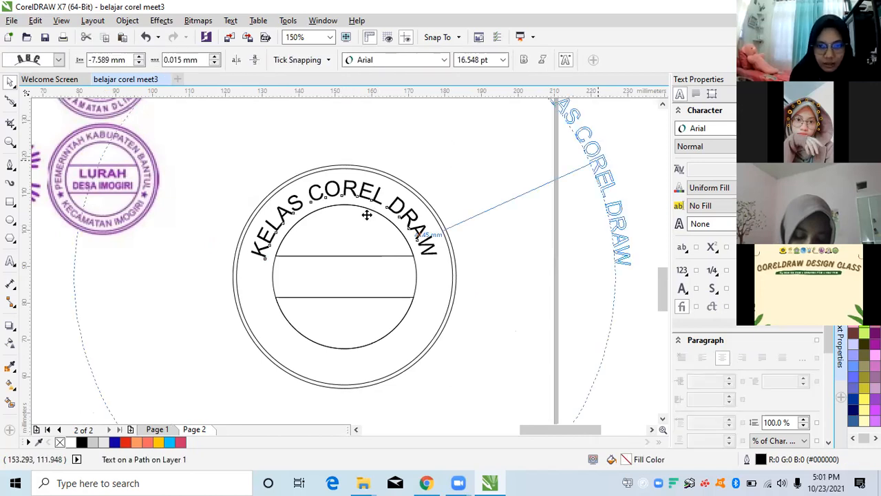
key("ctrl+z")
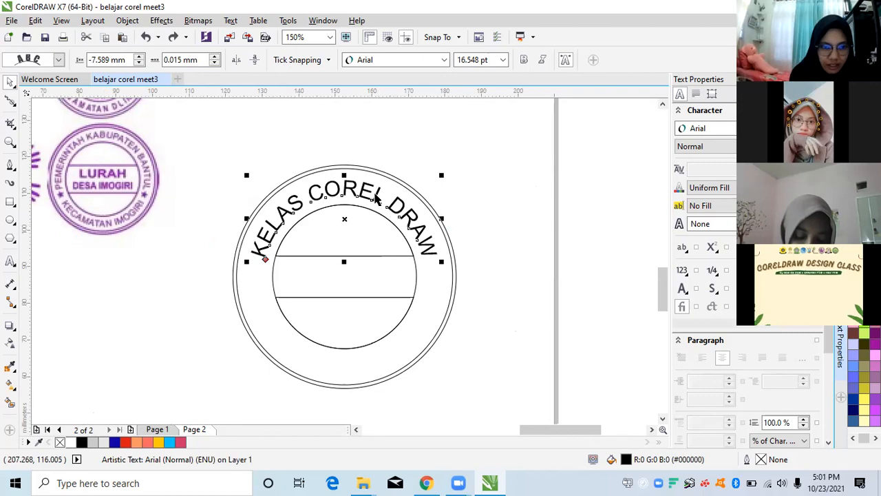
left_click(375, 199)
left_click(375, 199)
left_click_drag(496, 167, 495, 167)
mouse_move(396, 203)
left_mouse_down()
mouse_move(529, 124)
mouse_move(389, 220)
mouse_move(350, 222)
left_mouse_up()
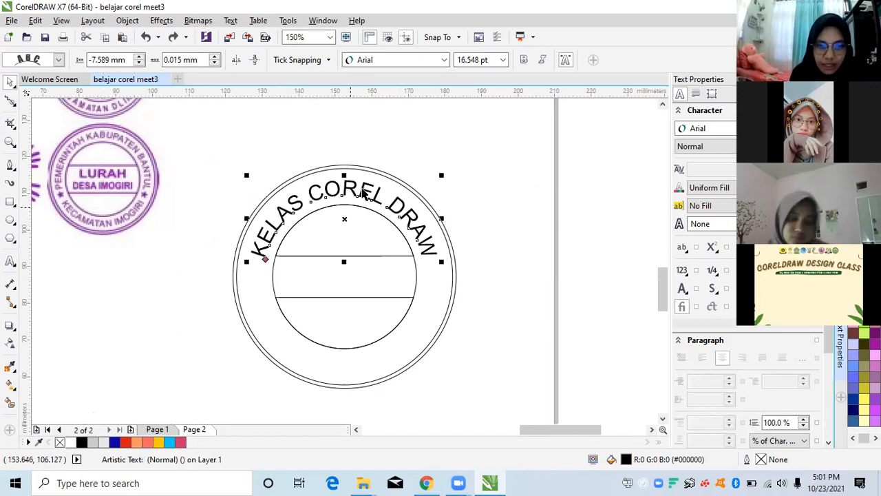
left_click(362, 195)
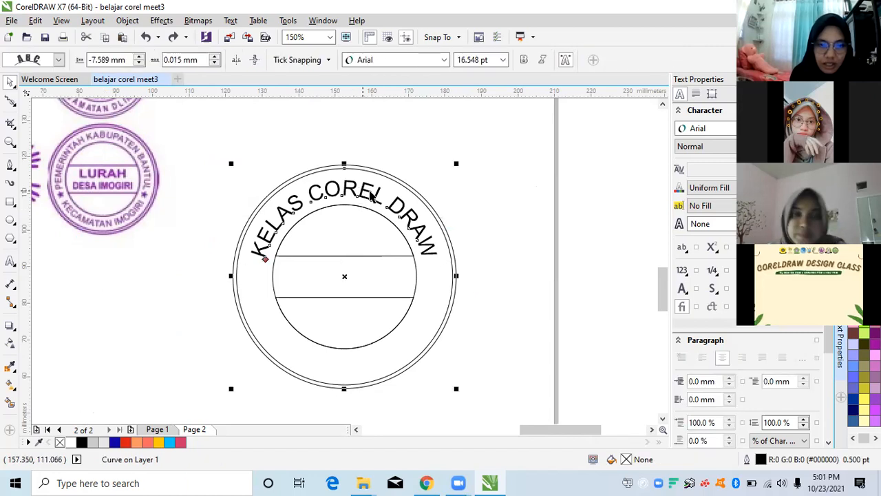
scroll(341, 182, "up", 1)
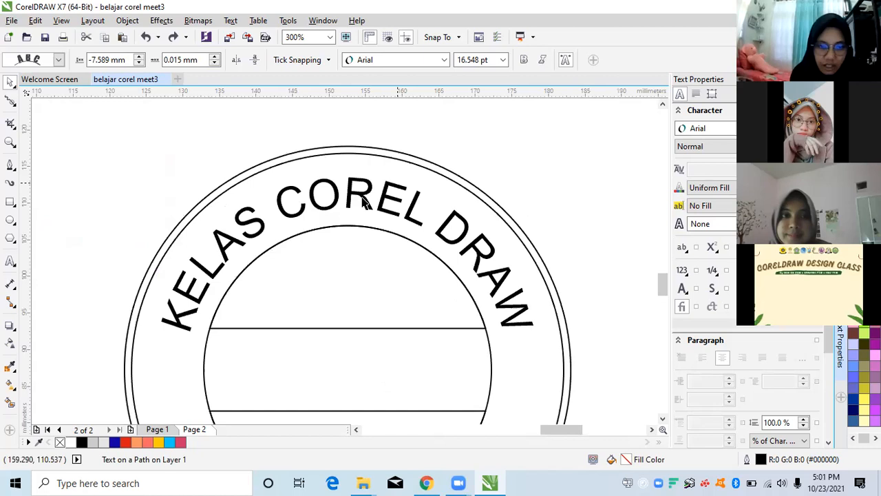
left_click(335, 153)
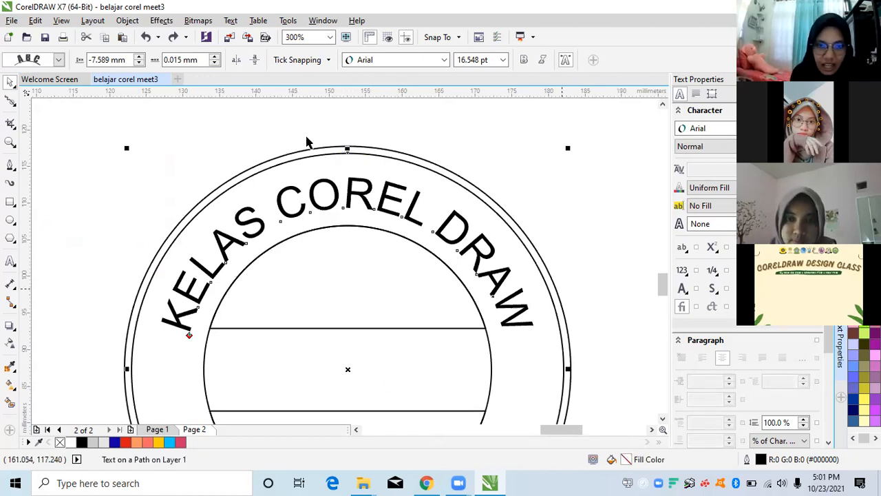
scroll(243, 318, "down", 1)
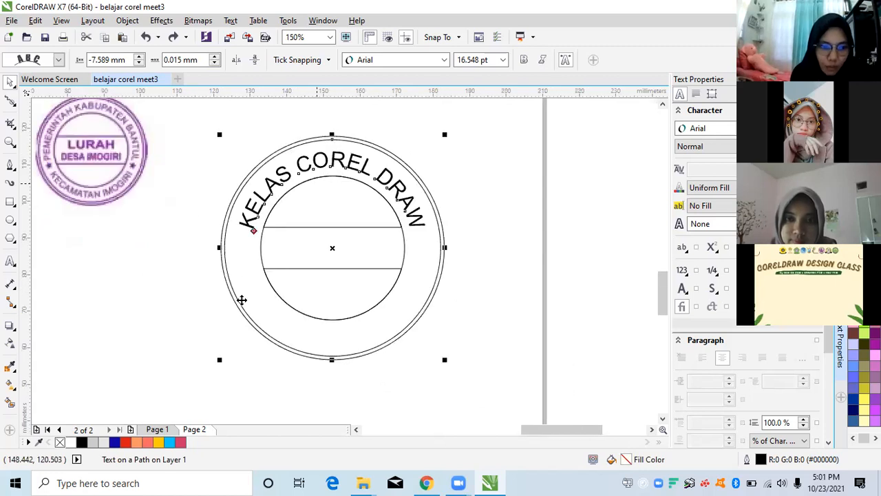
scroll(305, 343, "up", 1)
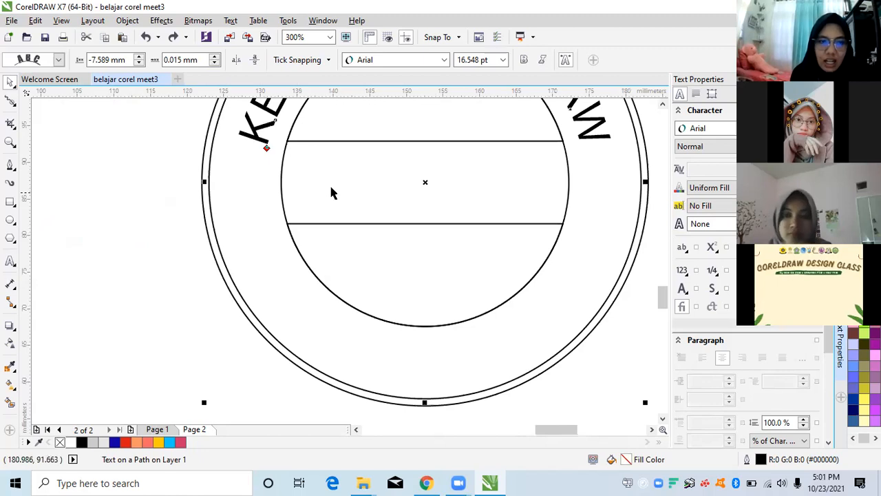
scroll(330, 193, "down", 2)
scroll(321, 178, "up", 1)
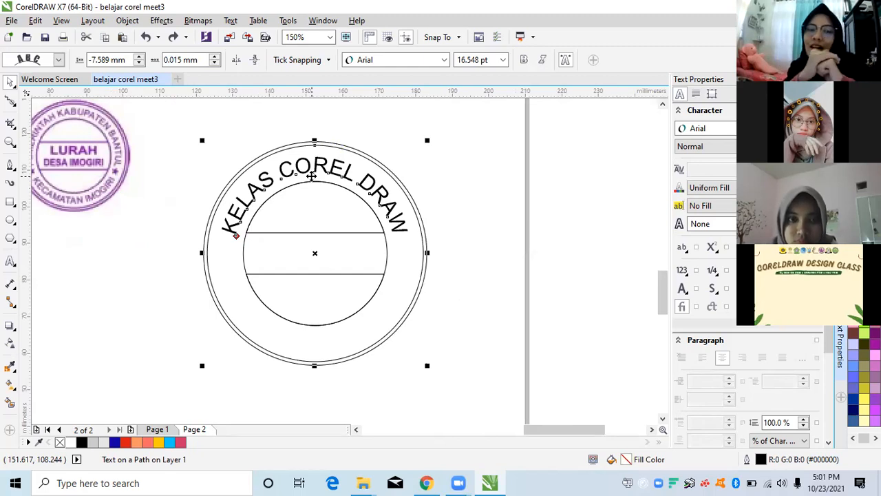
Step: Try to break the curved text apart from its ring path and move it freely, and undo both changes
left_click(334, 177)
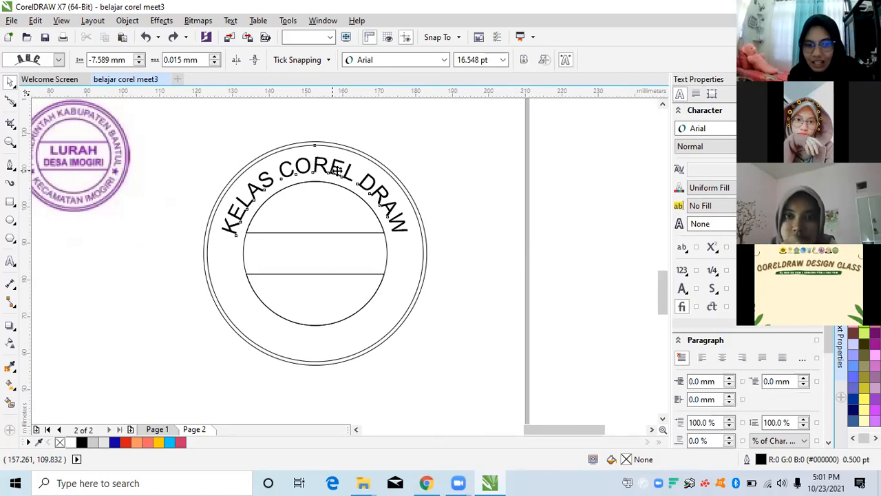
left_click(336, 171)
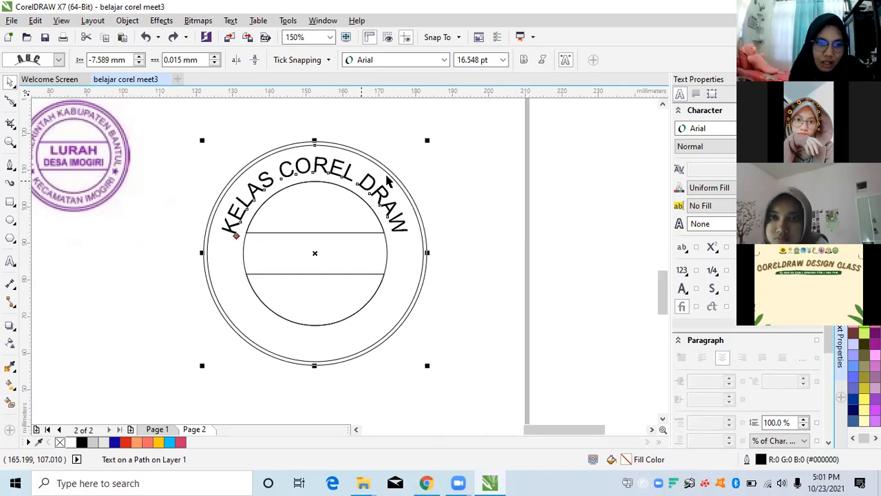
left_click(390, 182)
key("ctrl+k")
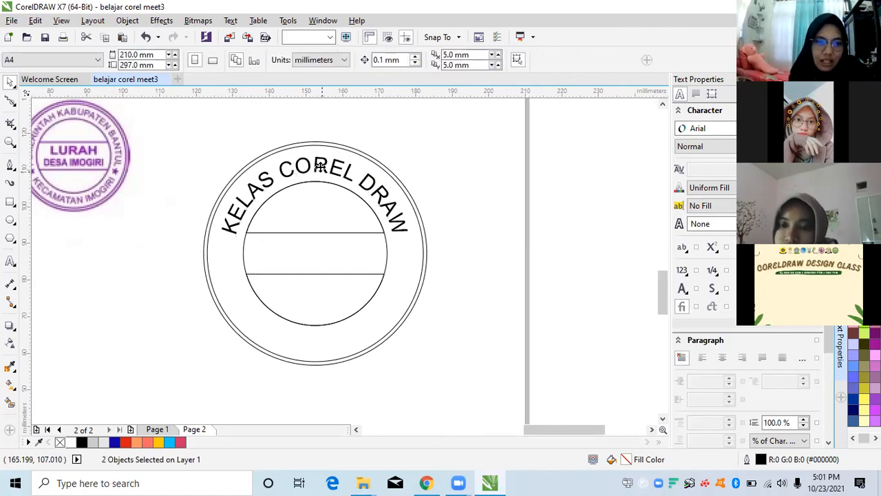
left_click(320, 166)
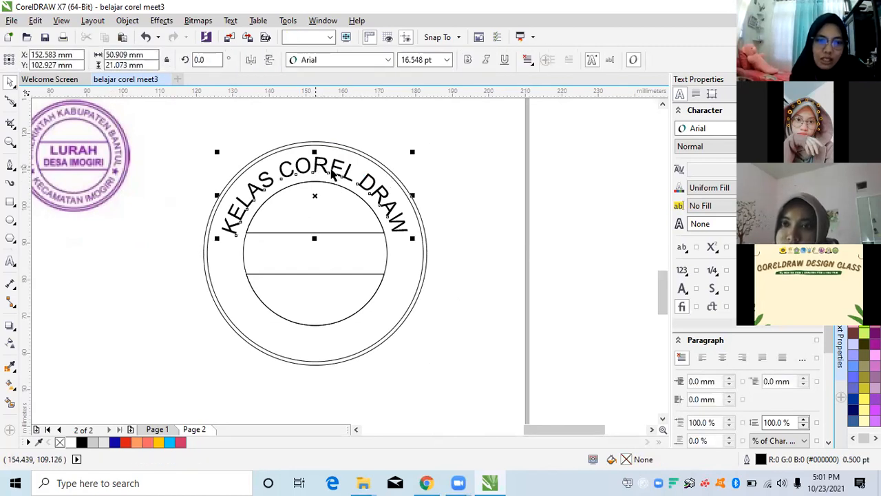
scroll(319, 158, "up", 1)
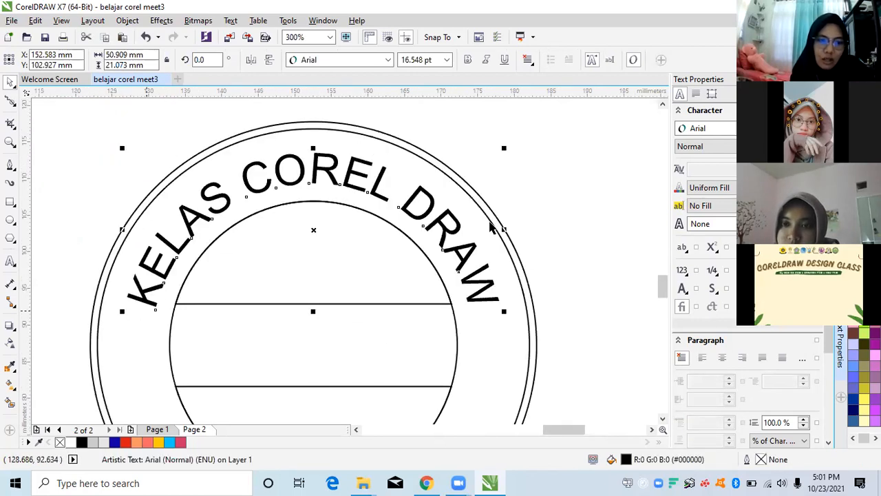
left_click(397, 163)
left_click_drag(397, 165, 398, 165)
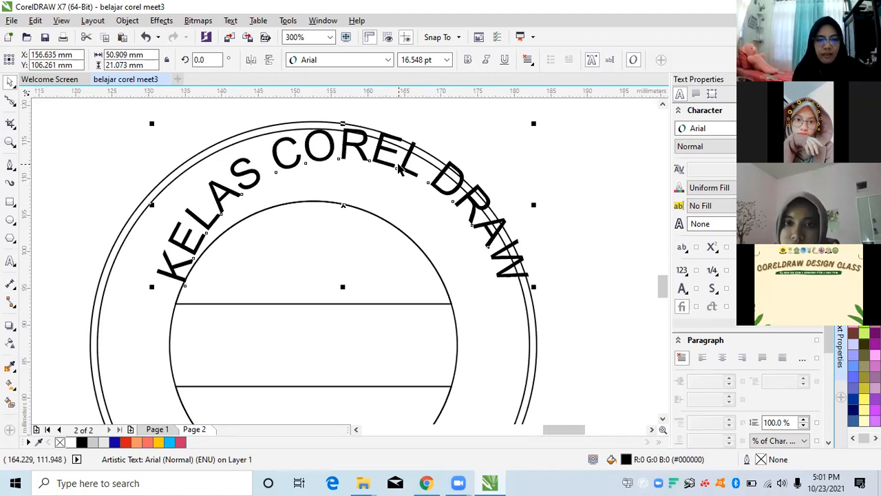
key("ctrl+z")
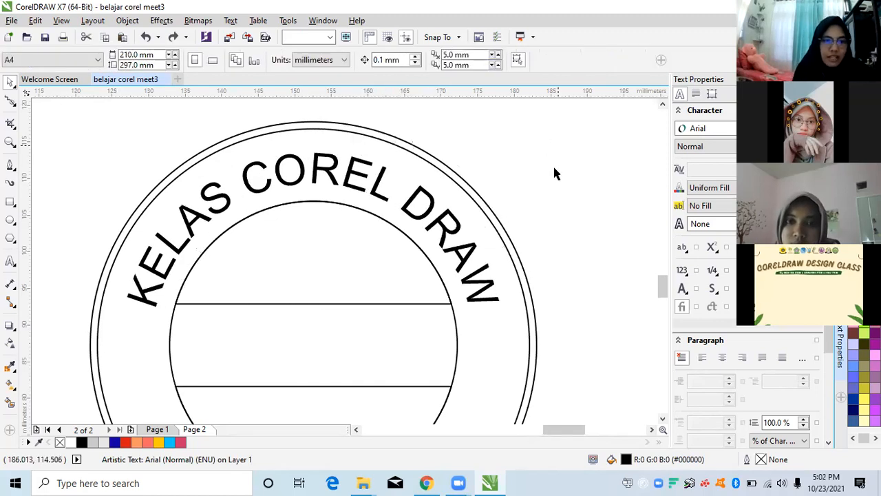
Step: Select the curved text together with its ring path
left_click(447, 178)
scroll(451, 179, "down", 2)
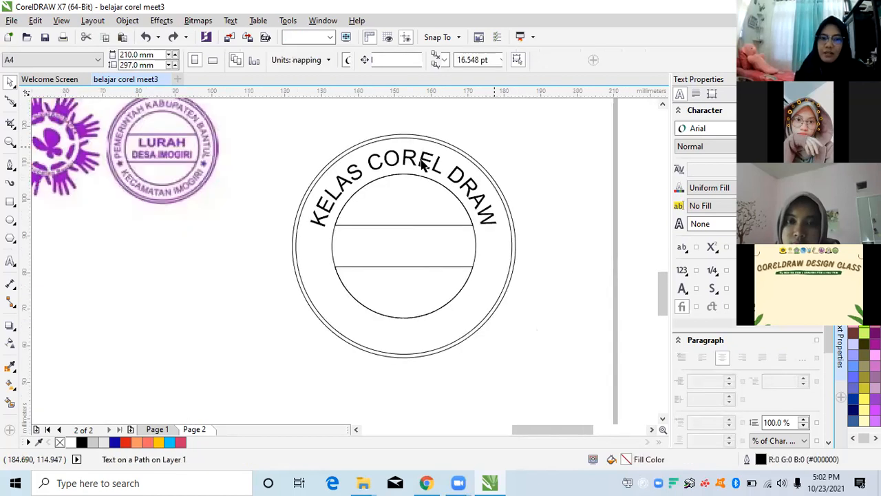
scroll(422, 164, "up", 3)
left_click(418, 163)
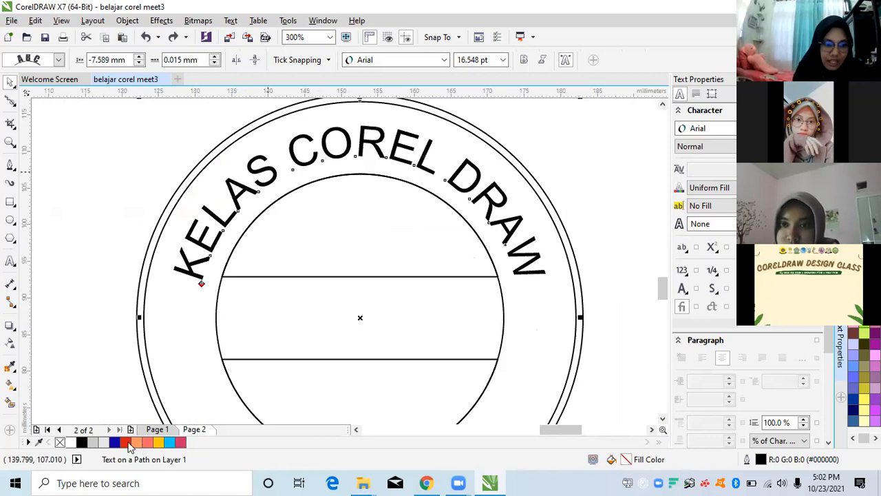
Step: Try to fill the curved "KELAS COREL DRAW" text red while its circle path is also selected, and undo the fill
left_click_drag(129, 447, 162, 173)
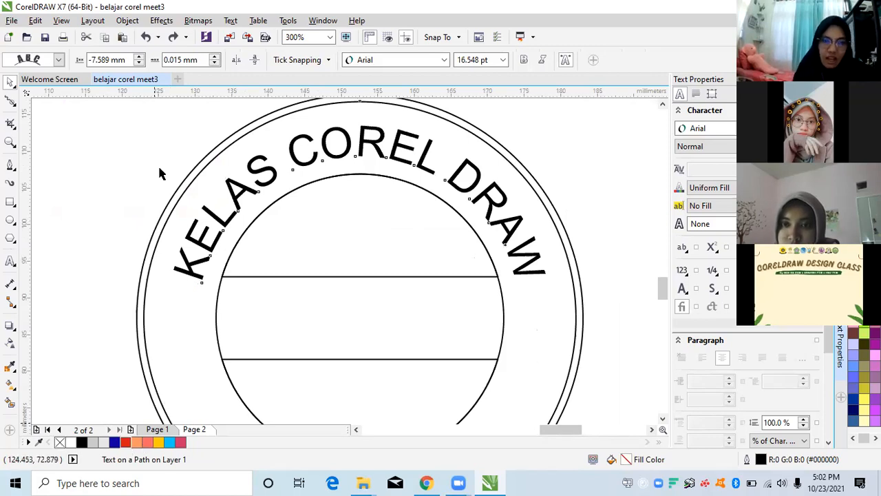
key("Escape")
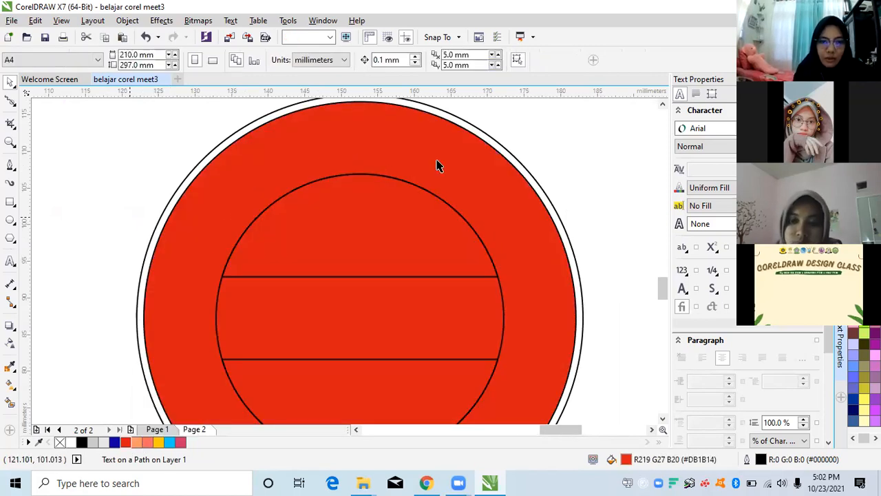
scroll(436, 165, "right", 1)
scroll(436, 165, "down", 1)
left_click(507, 254)
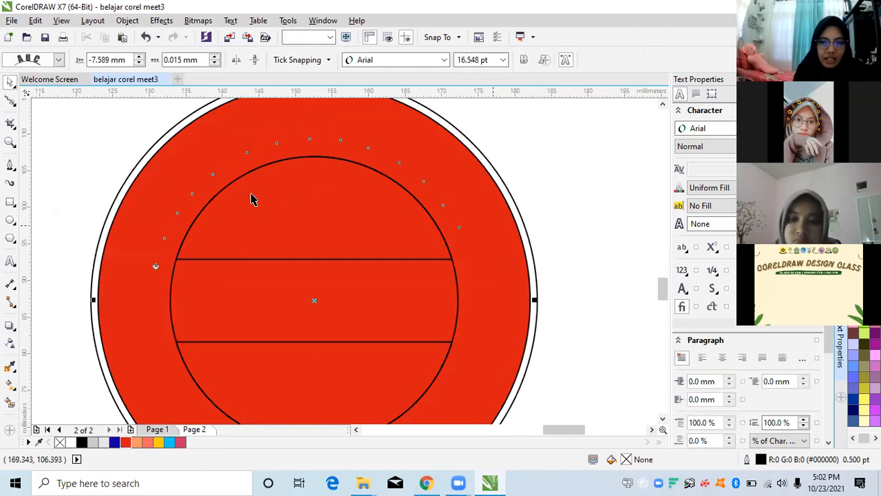
key("ctrl+z")
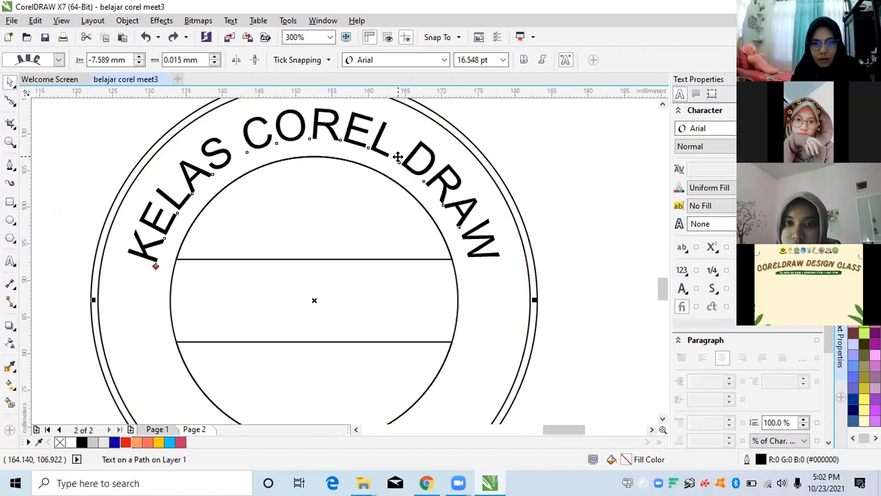
Step: Fill only the curved "KELAS COREL DRAW" text with red (#DB1B14), leaving the circle path out of the selection
left_click(430, 168)
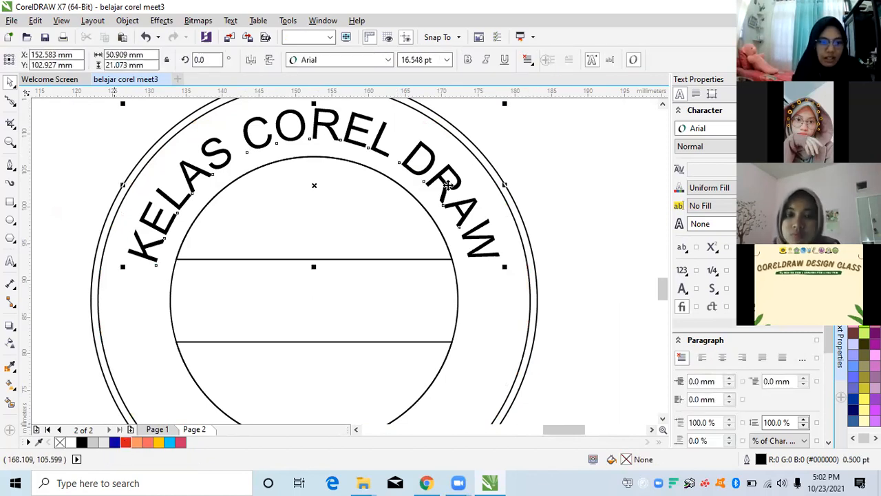
left_click(521, 151)
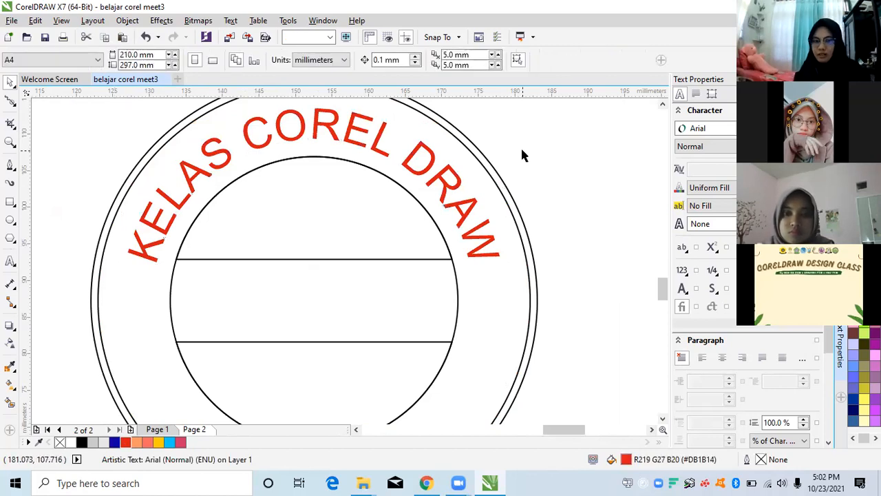
scroll(521, 155, "down", 2)
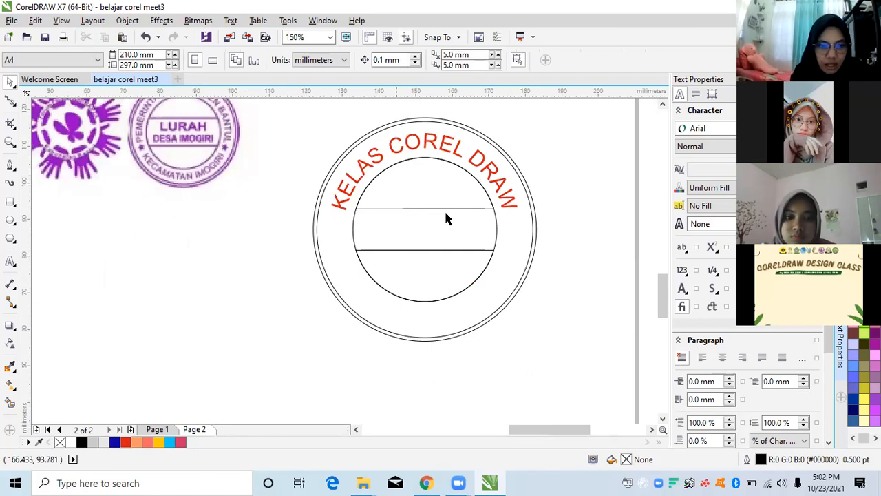
left_click_drag(485, 219, 432, 231)
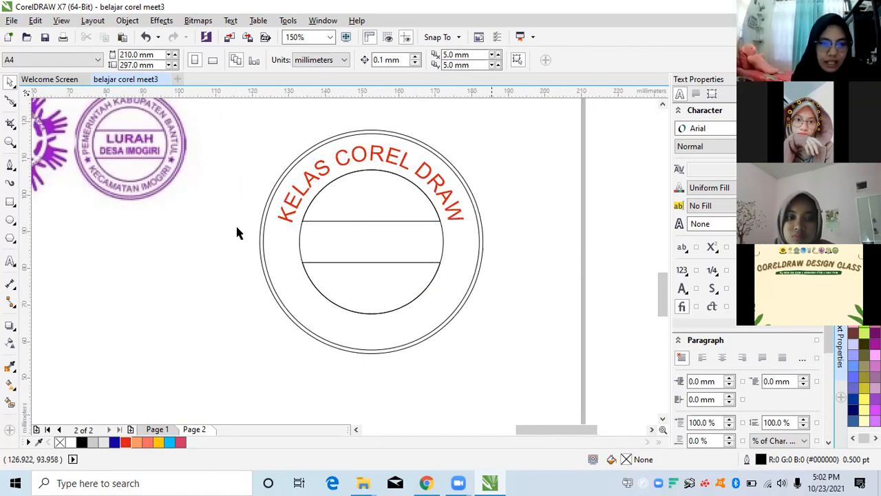
Step: Check the font size of the curved "KELAS COREL DRAW" text
left_click(311, 183)
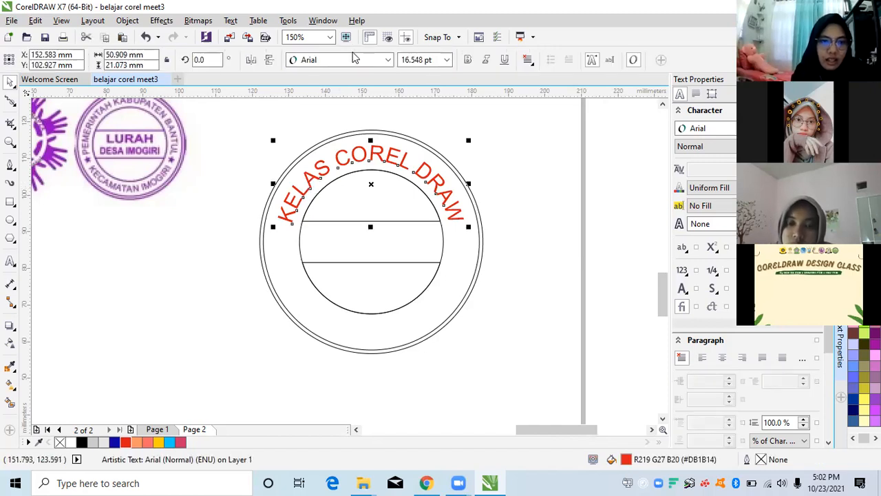
key("ctrl+shift+p")
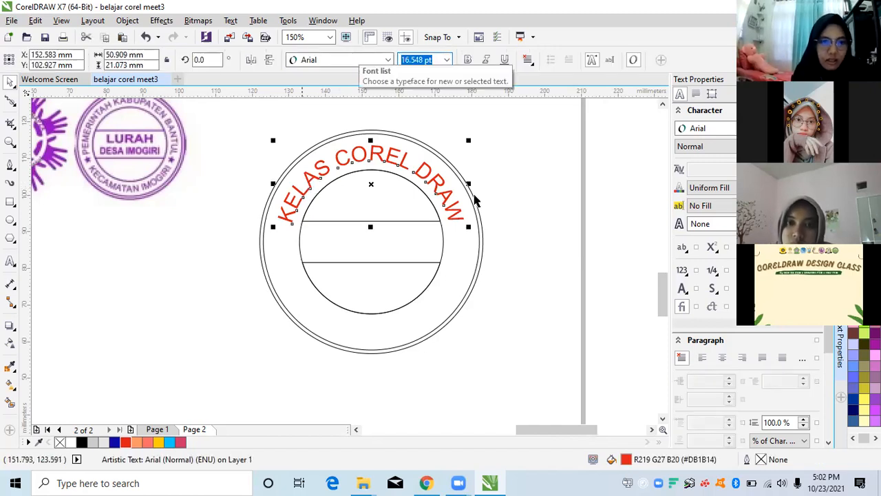
left_click(374, 155)
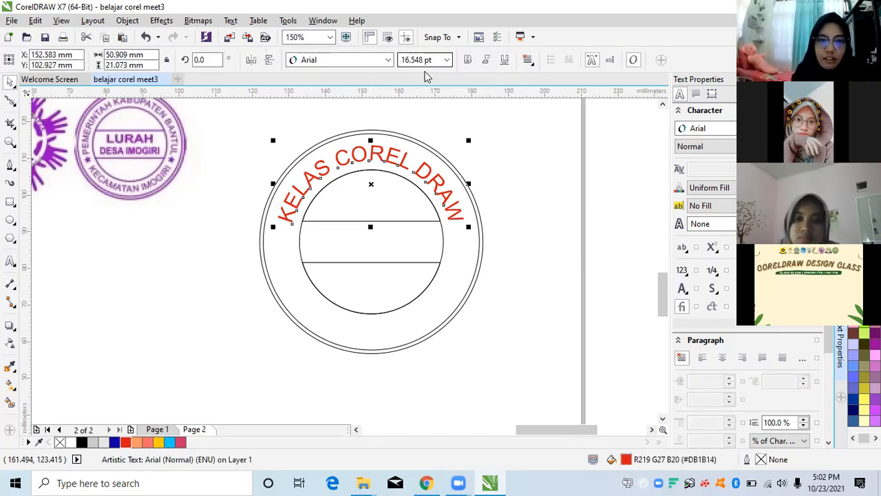
key("ctrl+shift+p")
key("Escape")
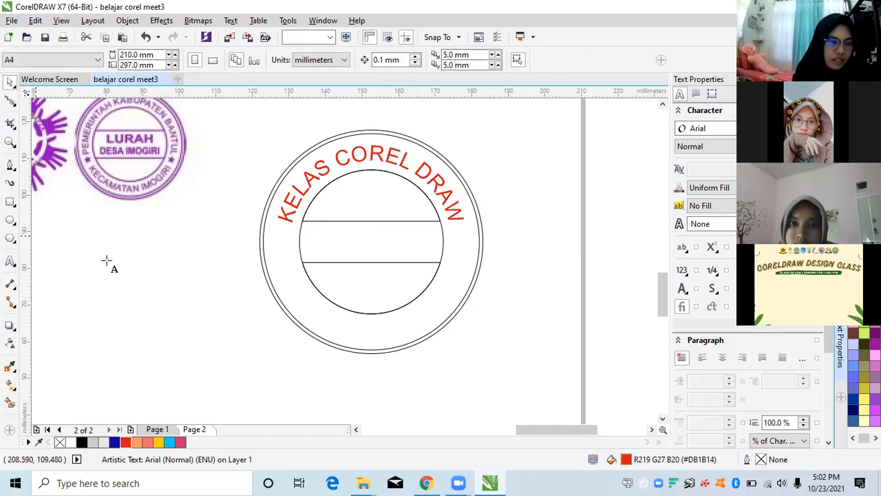
left_click(107, 261)
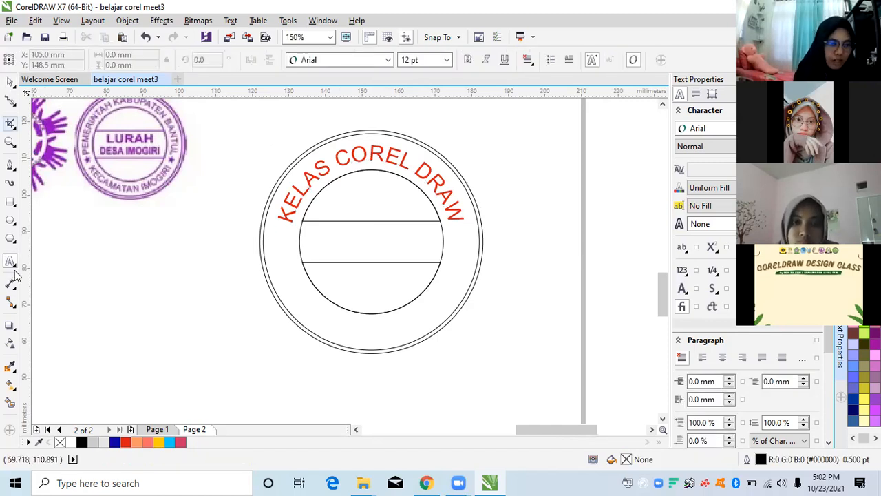
left_click(79, 248)
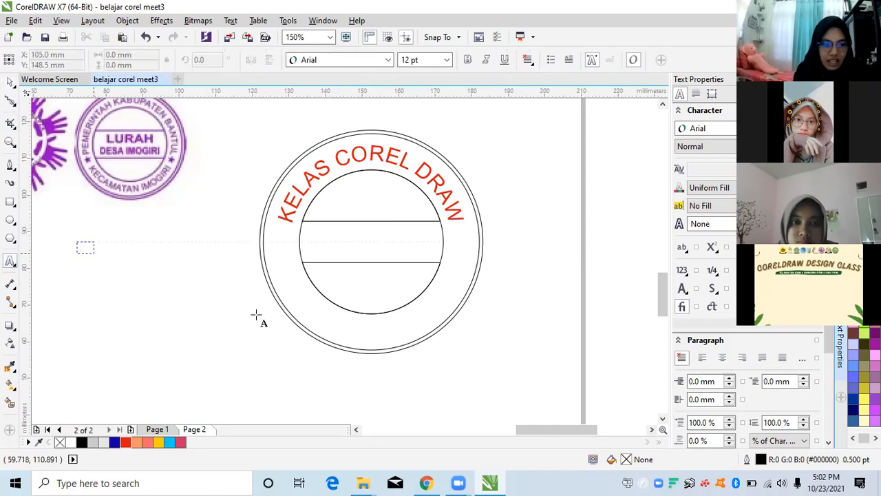
left_click_drag(255, 313, 252, 322)
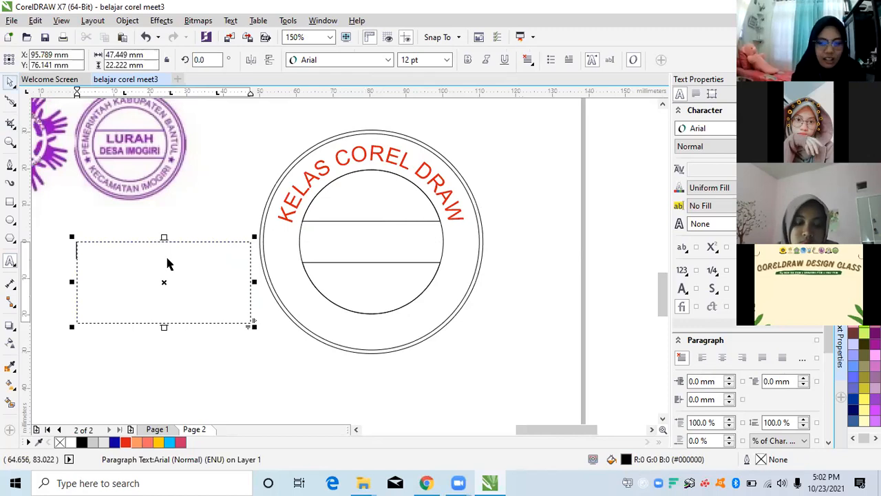
left_click(9, 262)
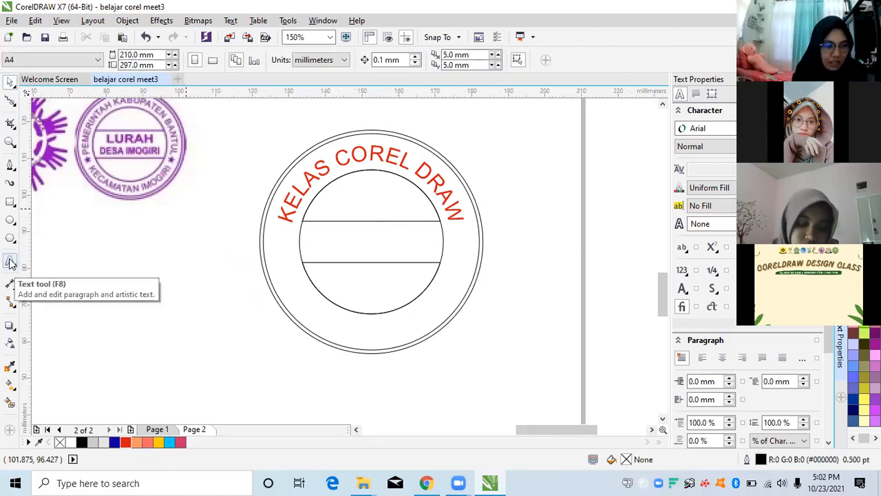
left_click(94, 262)
left_click(10, 259)
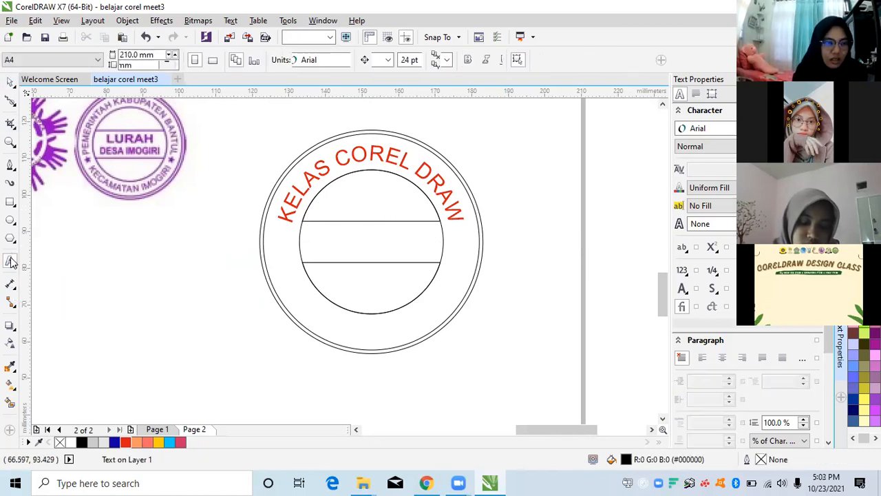
Step: Draw a paragraph text frame about 54 mm by 19 mm below the reference stamp and fill it with random sample letters
left_click_drag(74, 251, 272, 321)
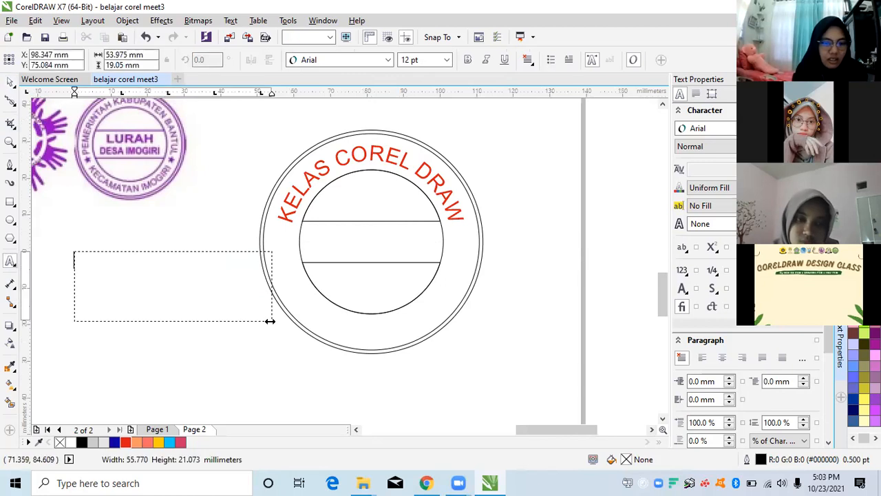
type("bfjhbjkfnkj")
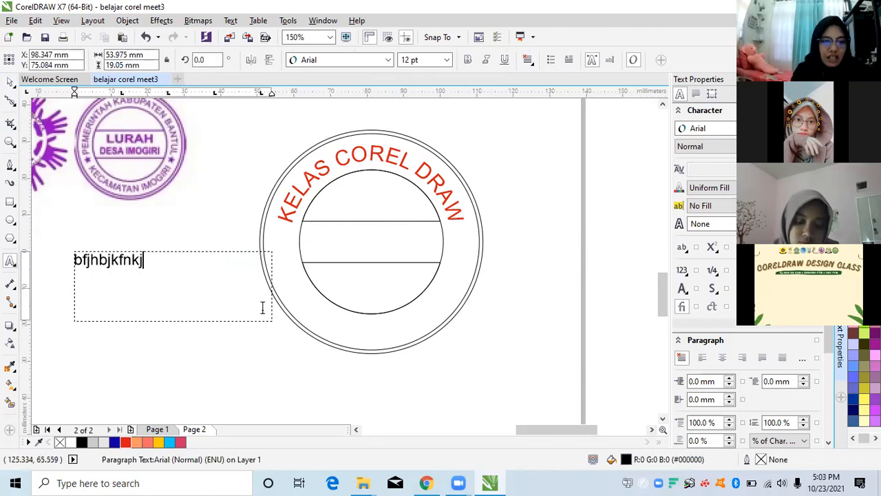
type("nknknjhfjbfbnamn")
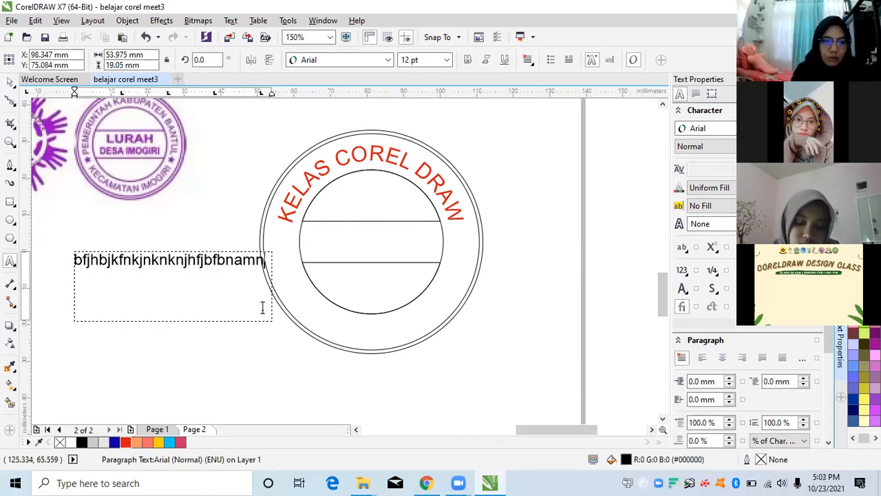
type("fm,nfm, ,m m,")
type("f ,ma")
Step: Shrink the sample paragraph text frame to about 29 mm by 10 mm and delete it
left_click(11, 82)
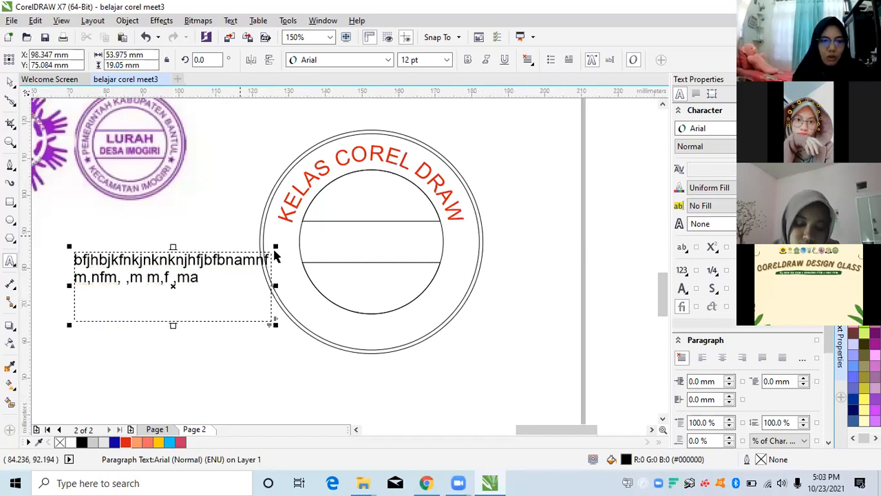
left_click_drag(233, 265, 184, 262)
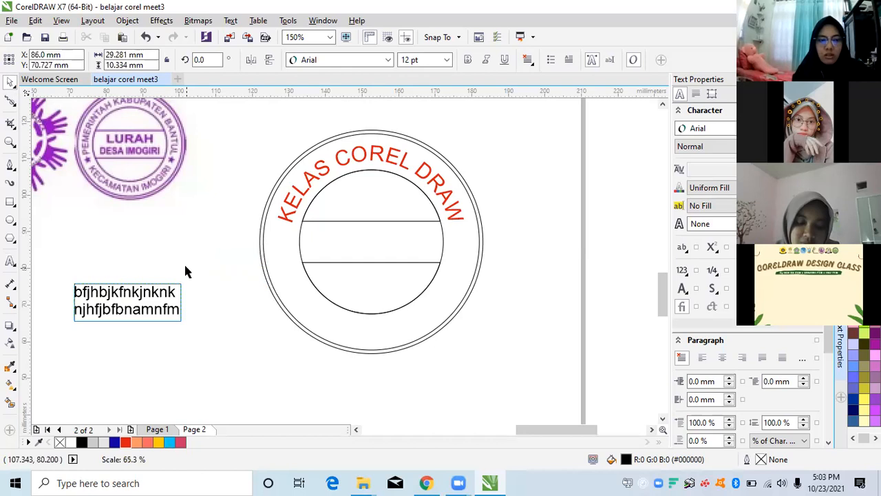
key("Delete")
Step: Add artistic text reading "FKM UNSRI" in the empty area beside the new stamp
left_click(115, 270)
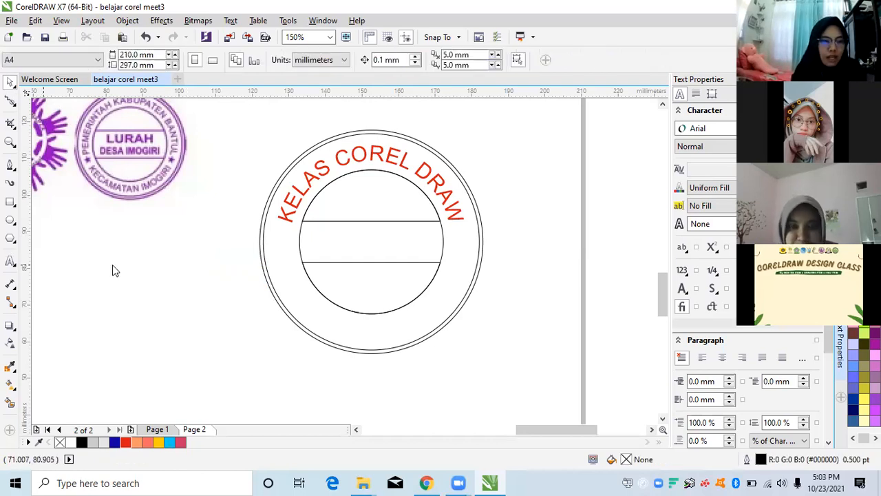
left_click(110, 267)
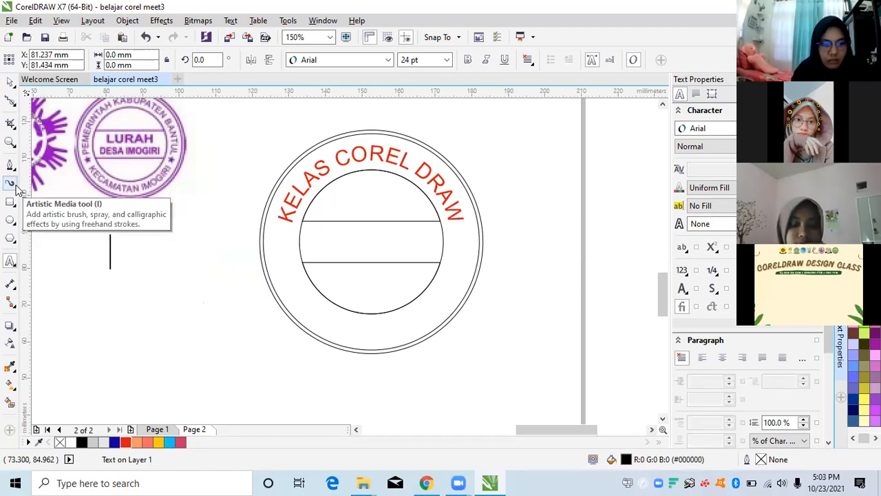
type("FKM UNSRI")
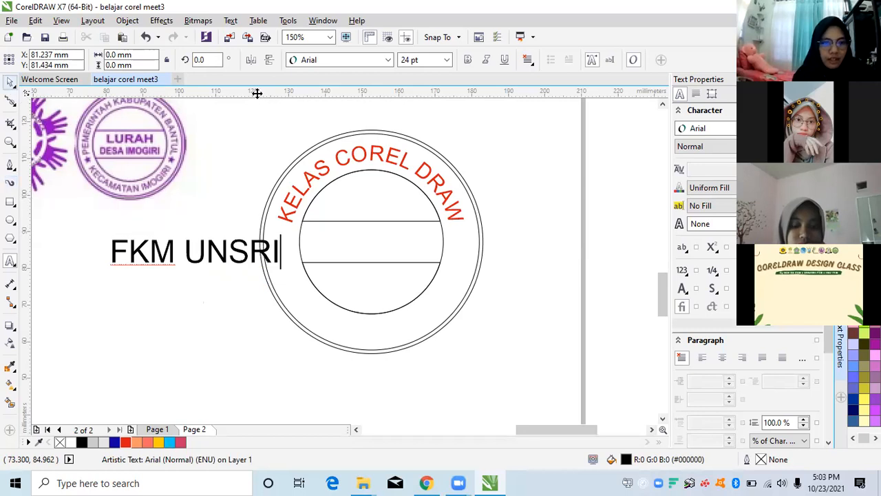
key("ctrl+space")
Step: Match the "FKM UNSRI" text to the curved text's font size, 16.548 pt, and move it near the stamp's lower edge
left_click(369, 169)
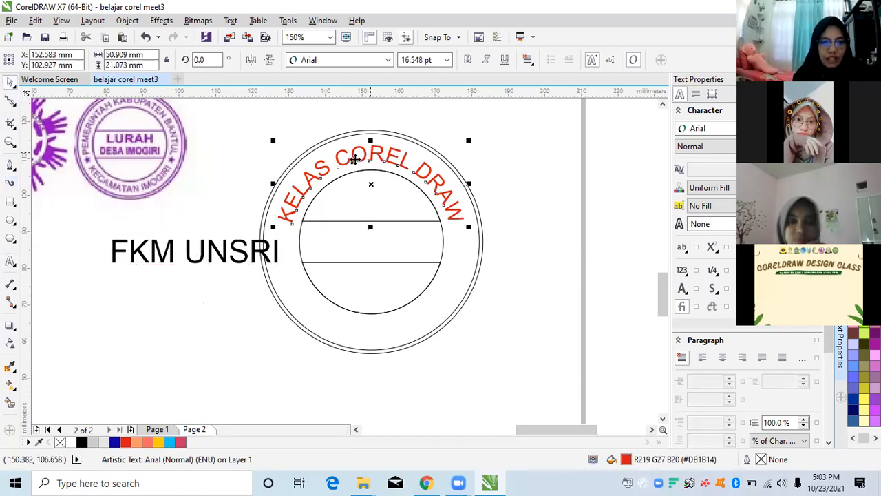
left_click(213, 251)
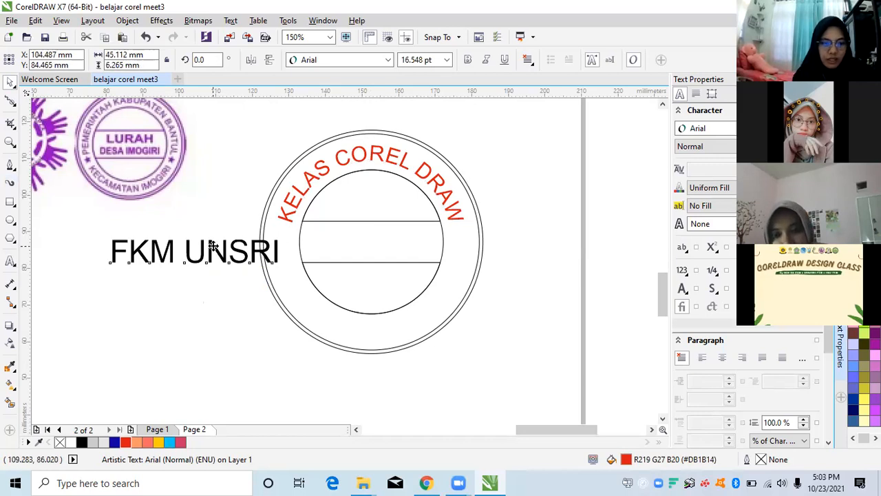
key("ctrl+shift+p")
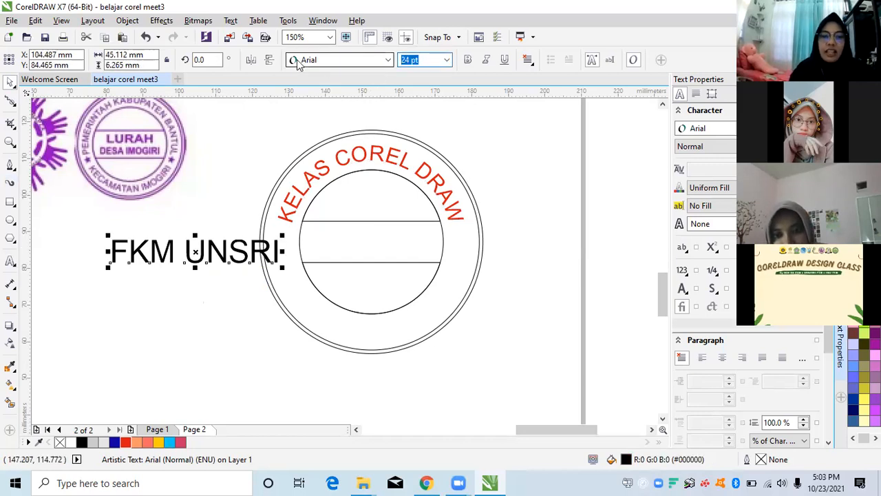
type("16.548")
key("Return")
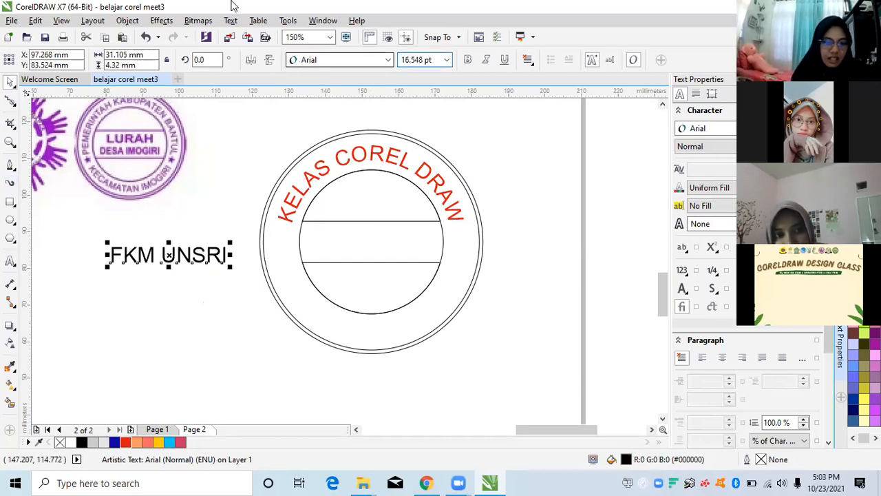
left_click_drag(192, 254, 233, 321)
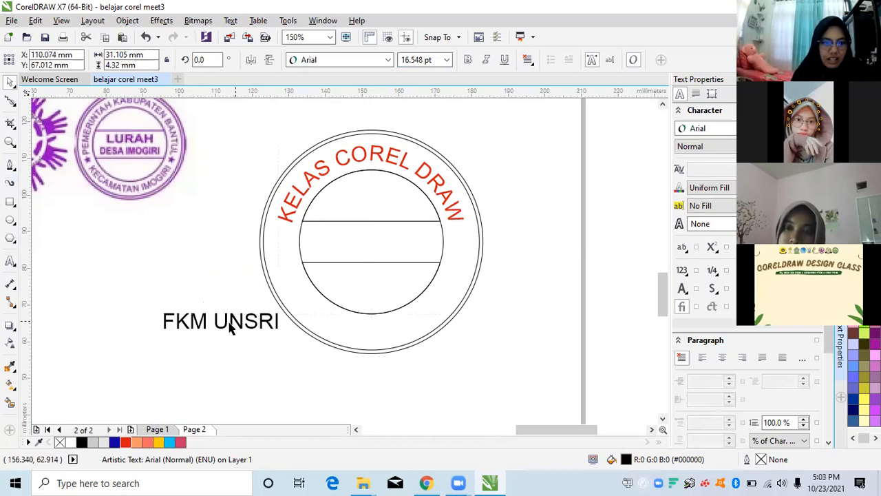
Step: Try to fit the "FKM UNSRI" text to a circular path along the stamp's lower ring, and undo it
left_click(231, 21)
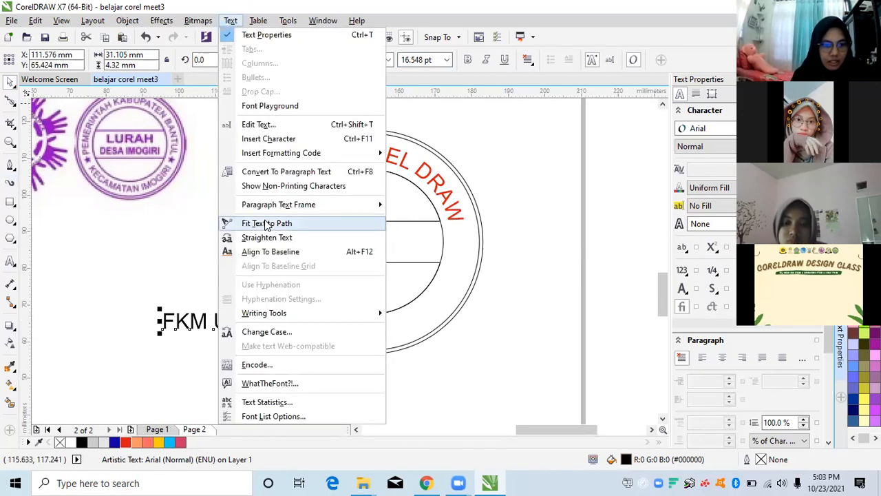
left_click(266, 221)
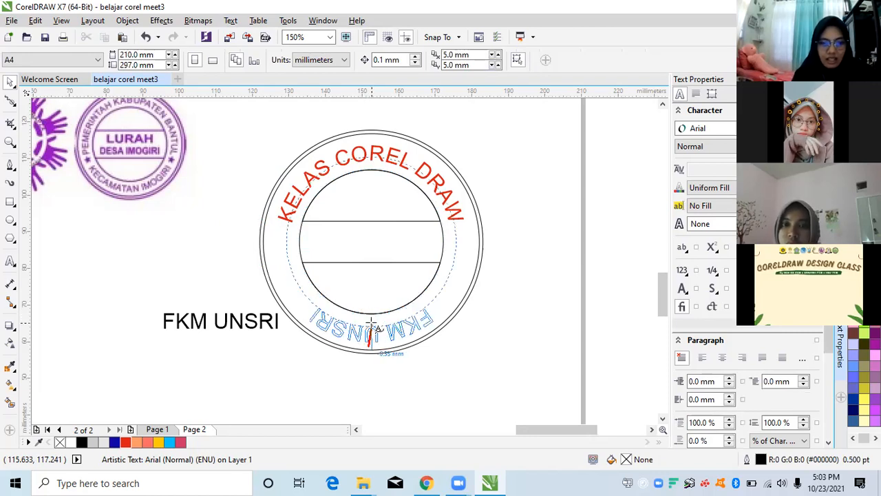
left_click(390, 305)
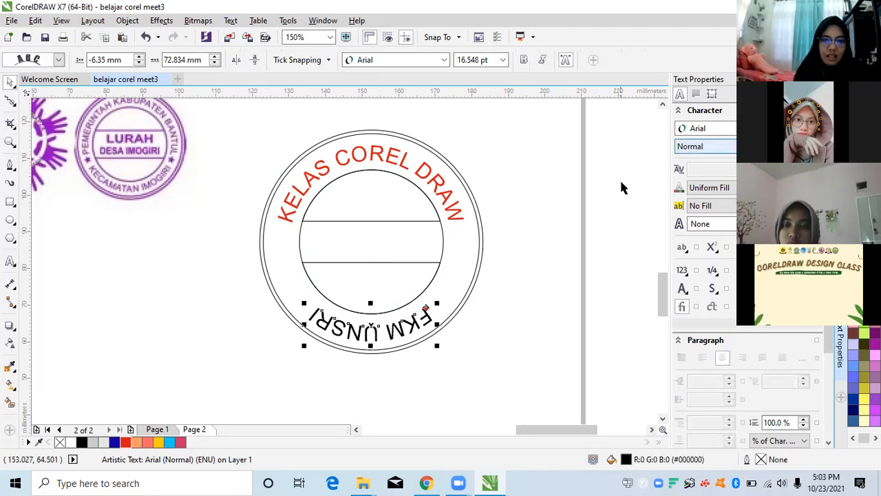
key("ctrl+z")
key("ctrl+z")
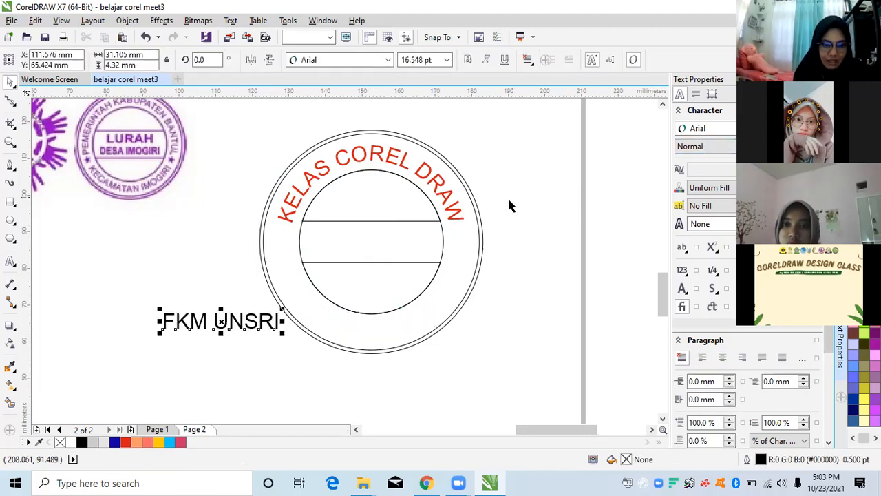
Step: Move the straight "FKM UNSRI" text slightly upward and away from the stamp
mouse_move(198, 320)
left_mouse_down()
mouse_move(347, 320)
mouse_move(190, 305)
left_mouse_up()
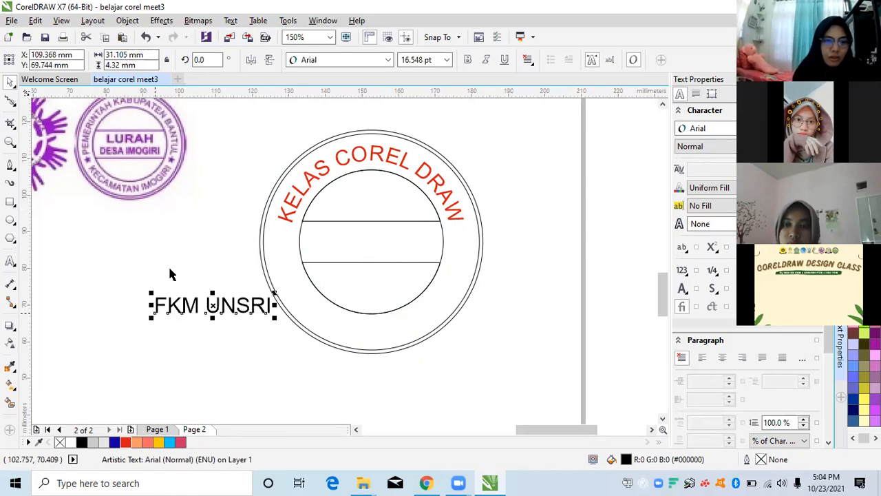
Step: Try to fit the straight "FKM UNSRI" text to the stamp's inner circle at its lower edge, and undo it
left_click(182, 307)
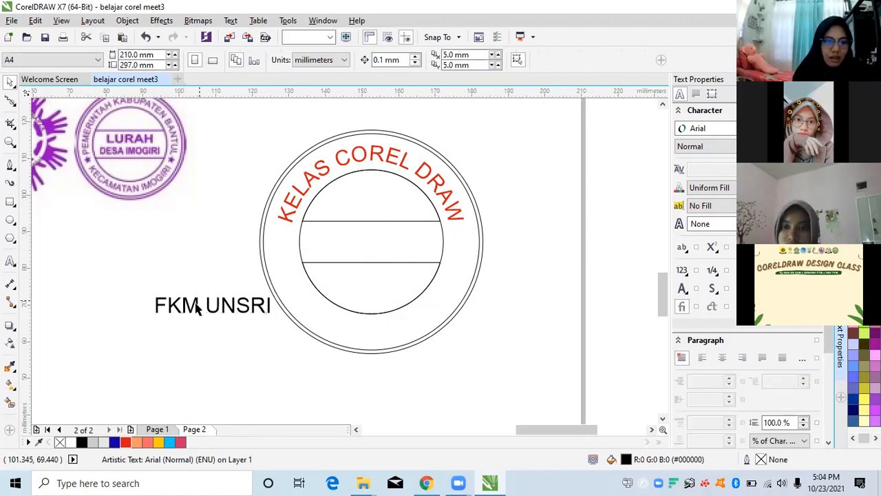
left_click(196, 308)
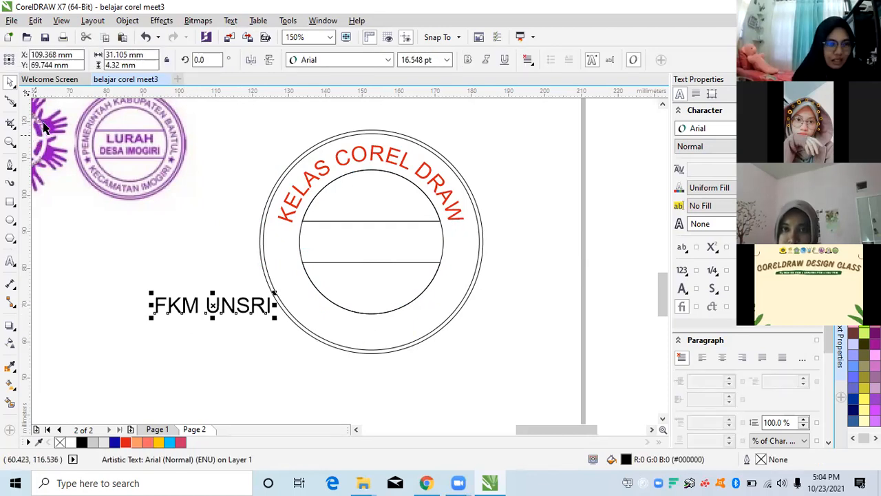
left_click(232, 20)
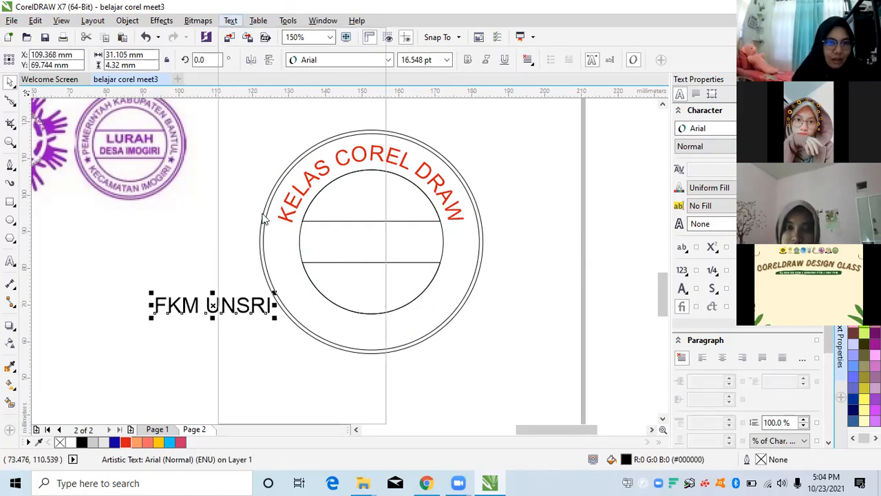
left_click(259, 230)
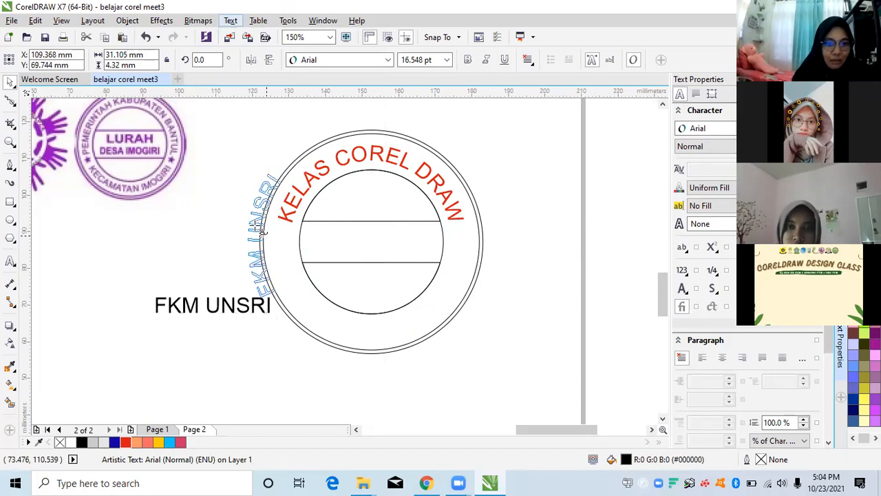
left_click(374, 322)
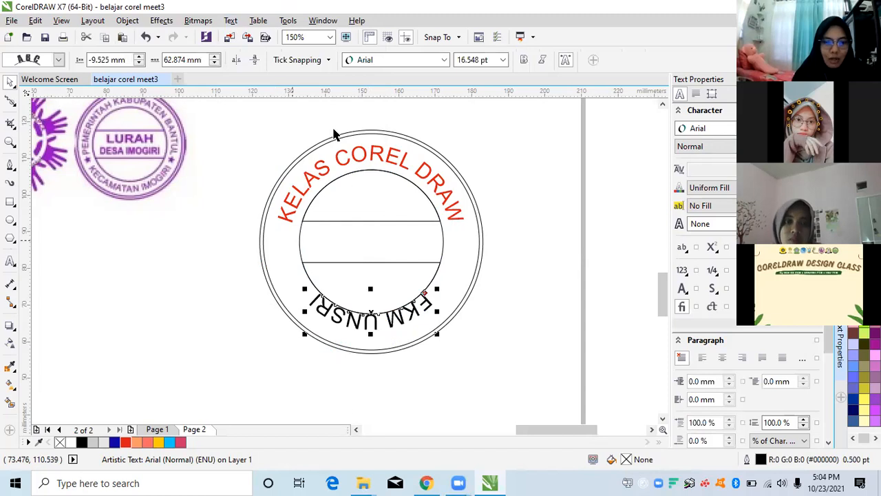
key("ctrl+z")
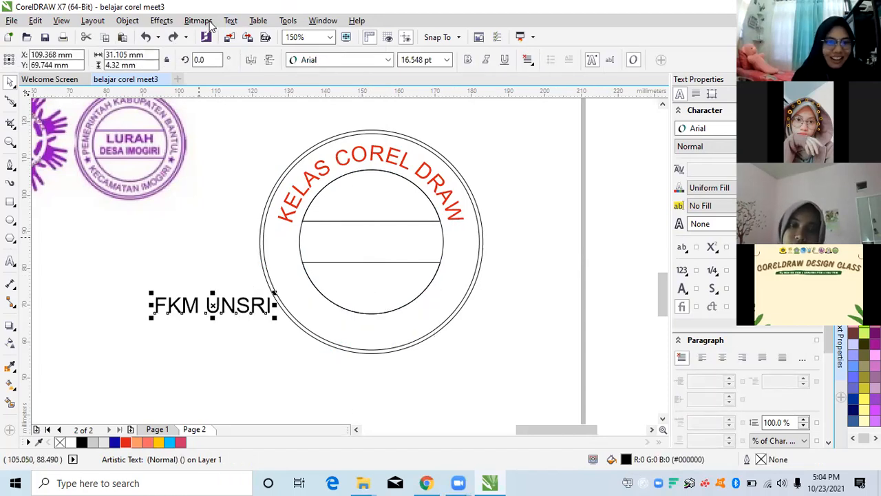
Step: Mirror the "FKM UNSRI" text horizontally and vertically, and fit it to the ring's circular outline at the bottom with a -4.25 mm offset
left_click(252, 62)
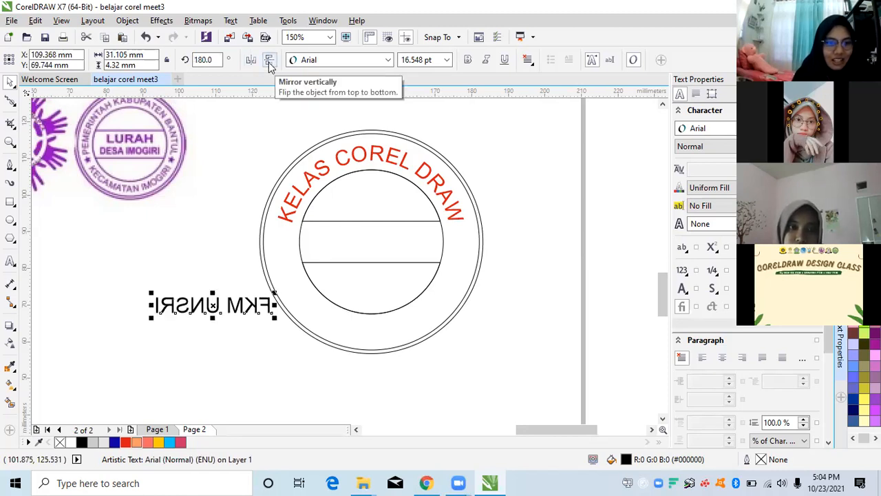
left_click(269, 62)
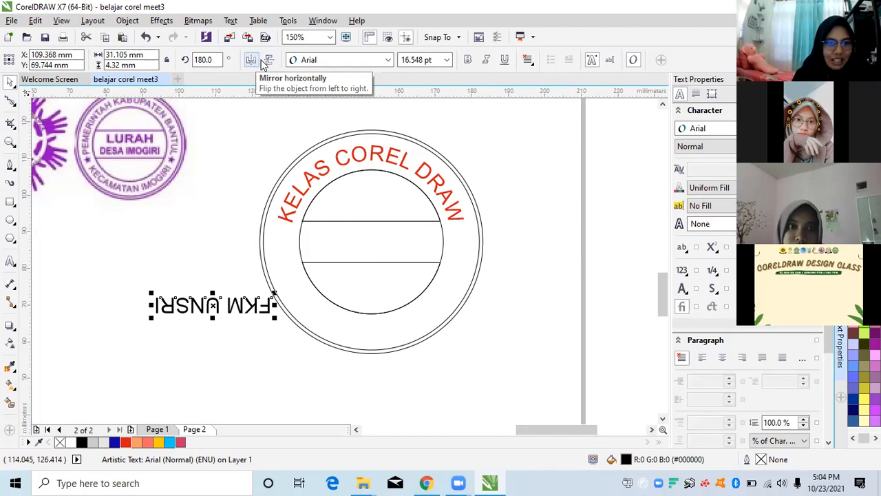
left_click(232, 21)
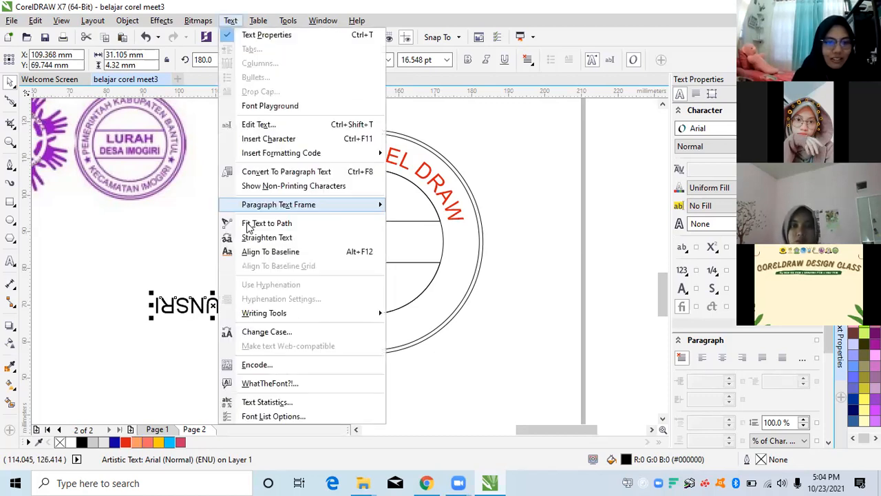
left_click(249, 225)
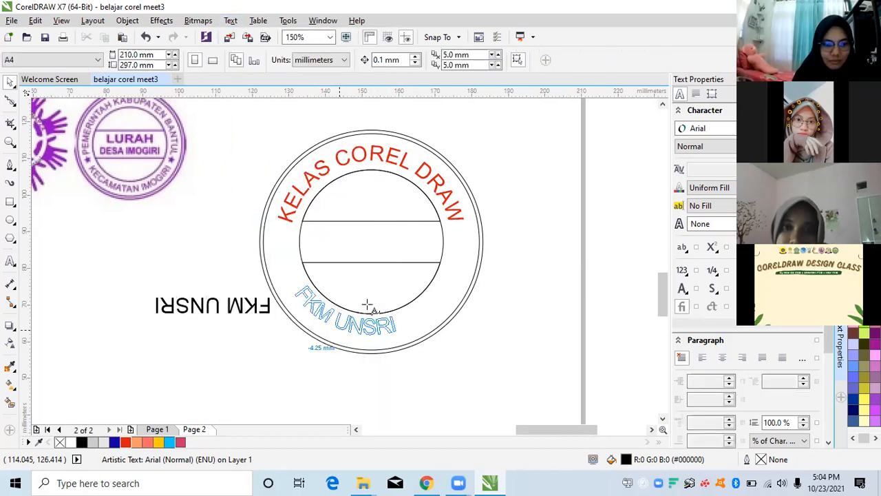
left_click(368, 339)
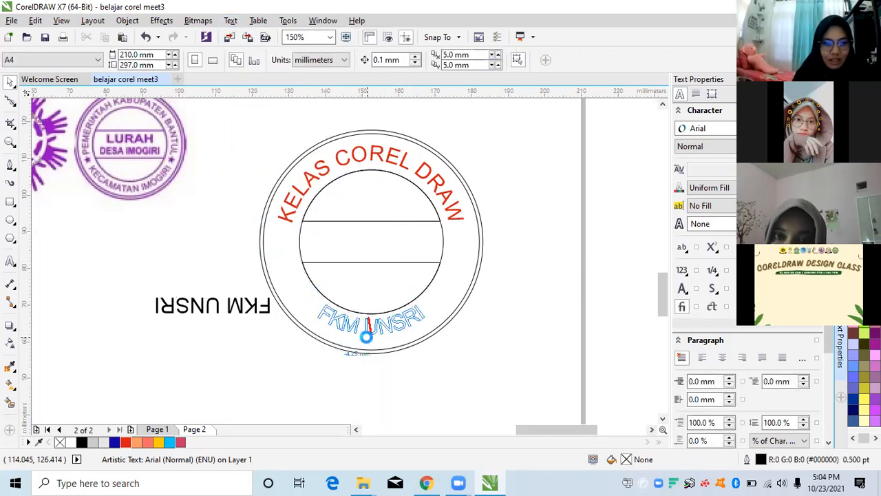
Step: Try an orange fill on the curved "FKM UNSRI" text while it is still attached to its circle, and undo it
left_click(404, 323)
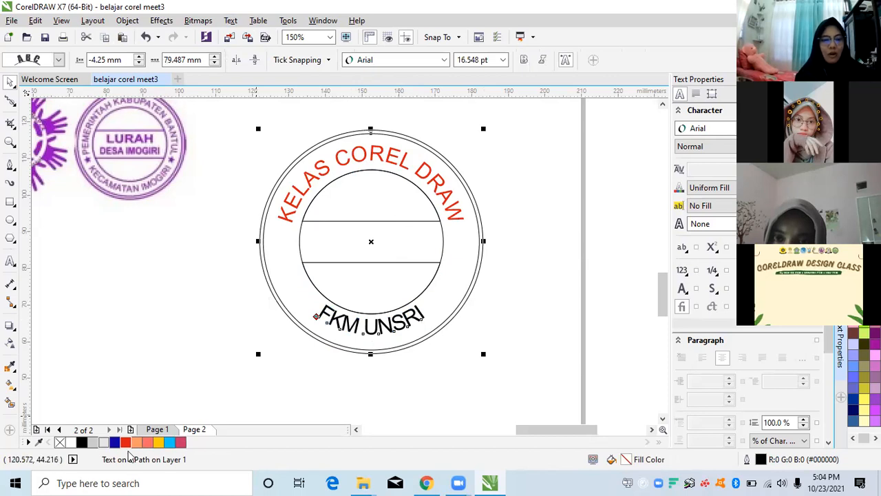
left_click(140, 444)
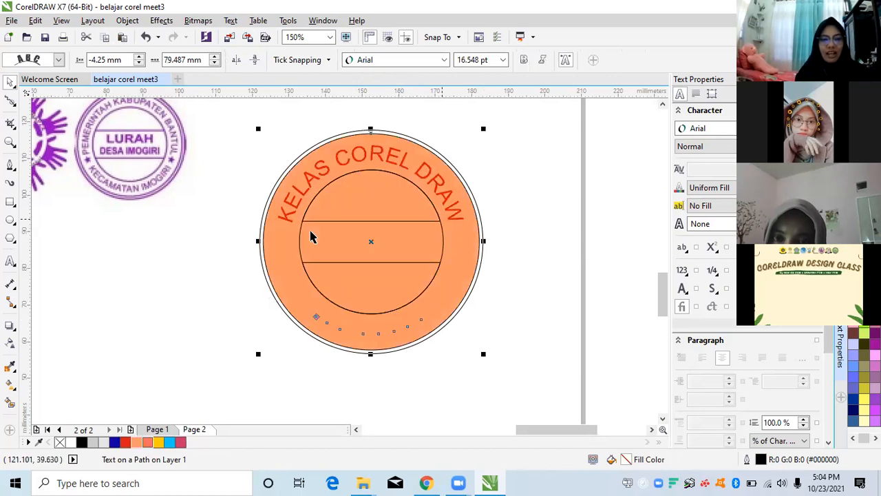
key("ctrl+z")
left_click(383, 328)
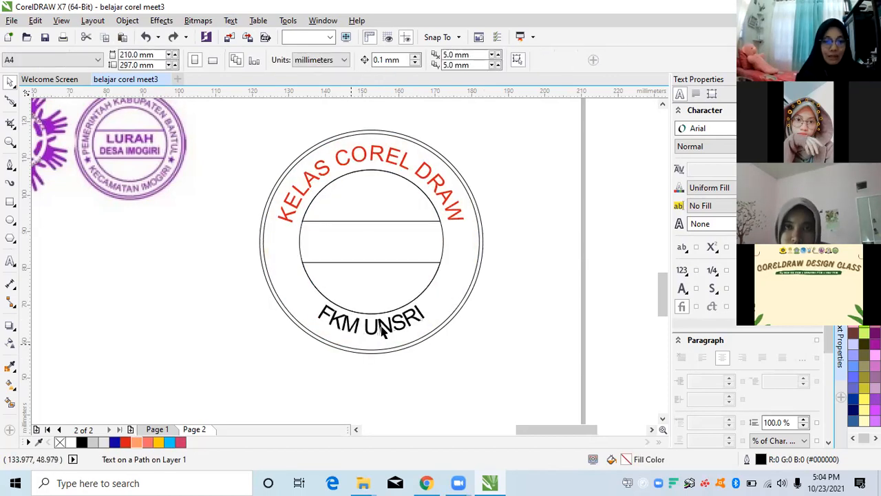
left_click(387, 329)
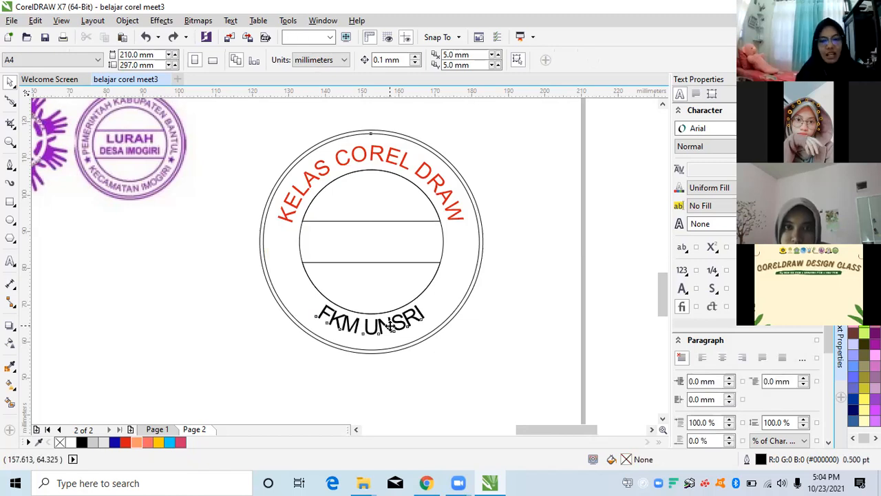
left_click(391, 330)
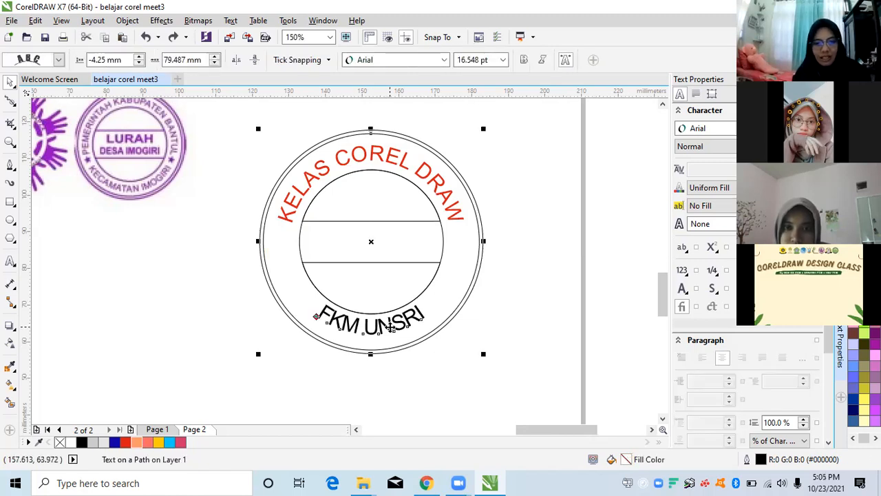
right_click(391, 329)
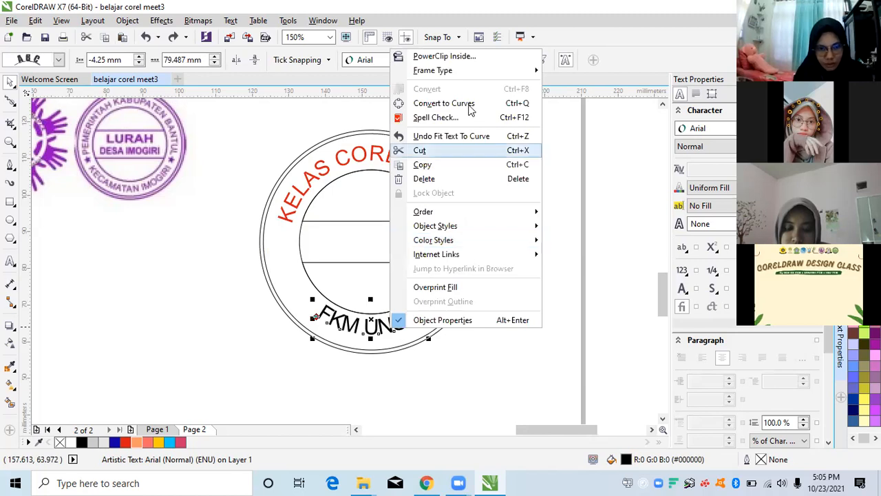
left_click(363, 330)
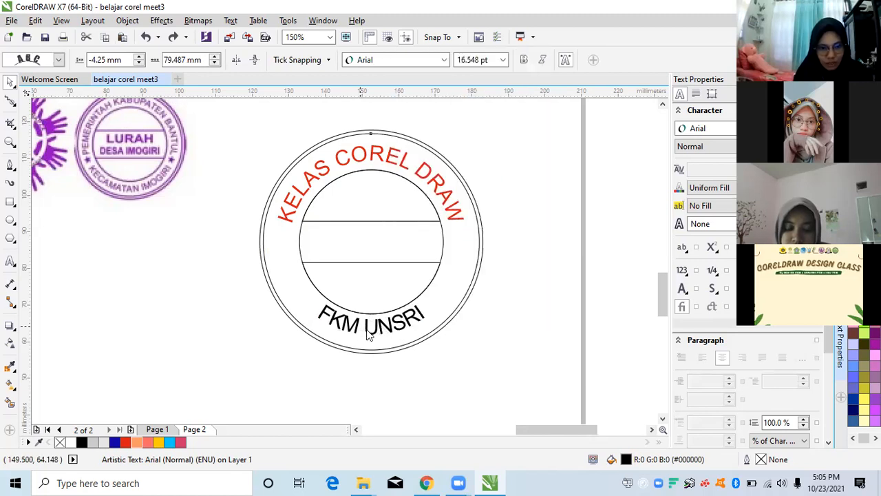
right_click(351, 327)
left_click(352, 326)
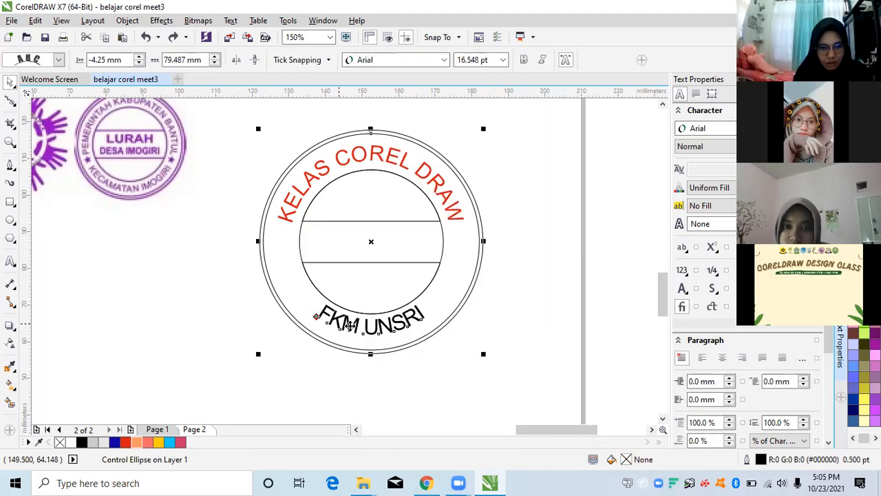
right_click(338, 323)
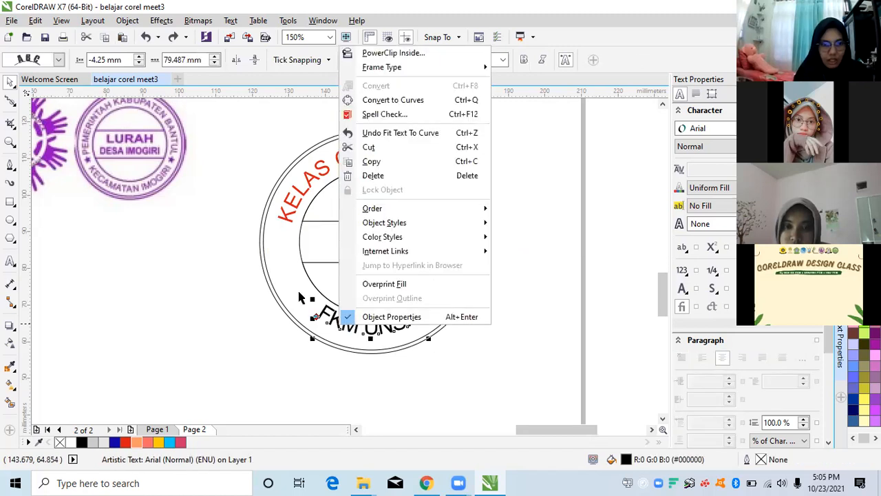
left_click(332, 323)
left_click(336, 332)
left_click(340, 329)
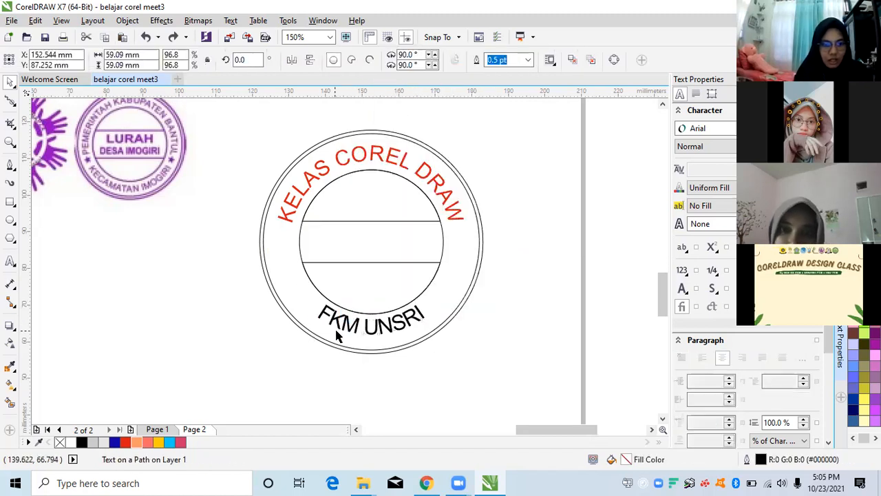
Step: Break the curved "FKM UNSRI" text apart from its circular path
left_click(341, 330)
left_click(349, 331)
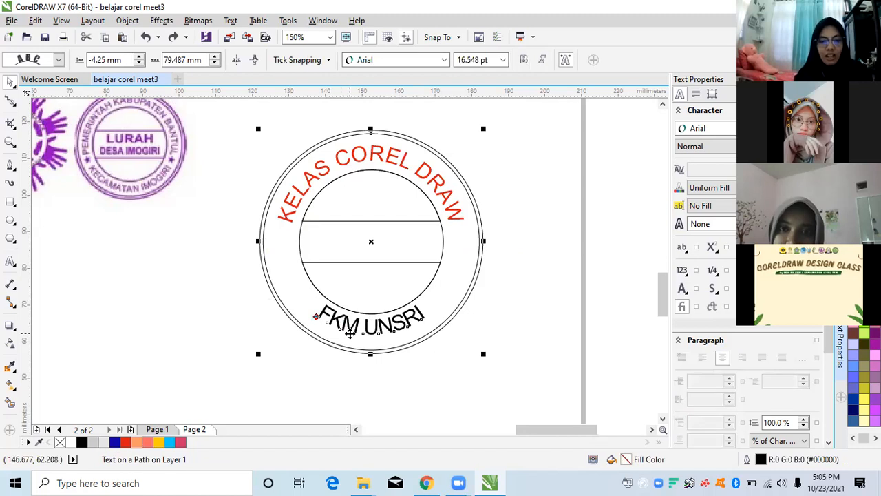
key("ctrl+k")
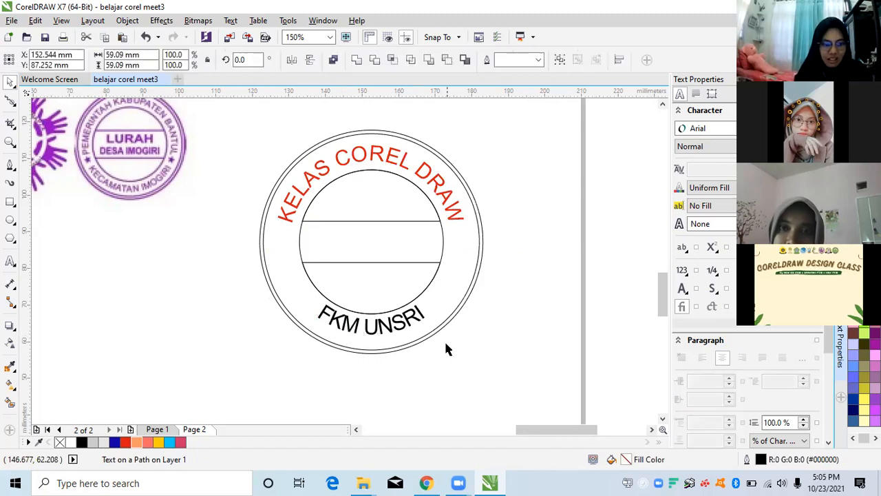
Step: Fill the separated "FKM UNSRI" text with the same red as the upper curved text
left_click(404, 325)
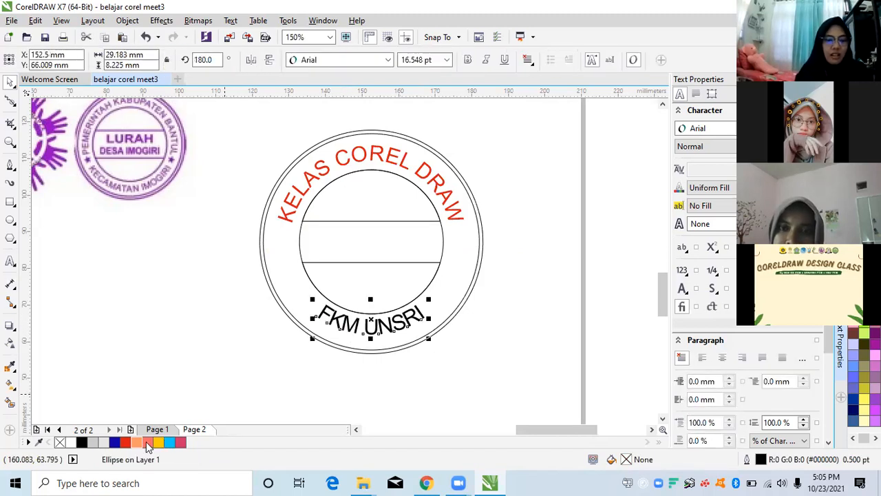
left_click(125, 442)
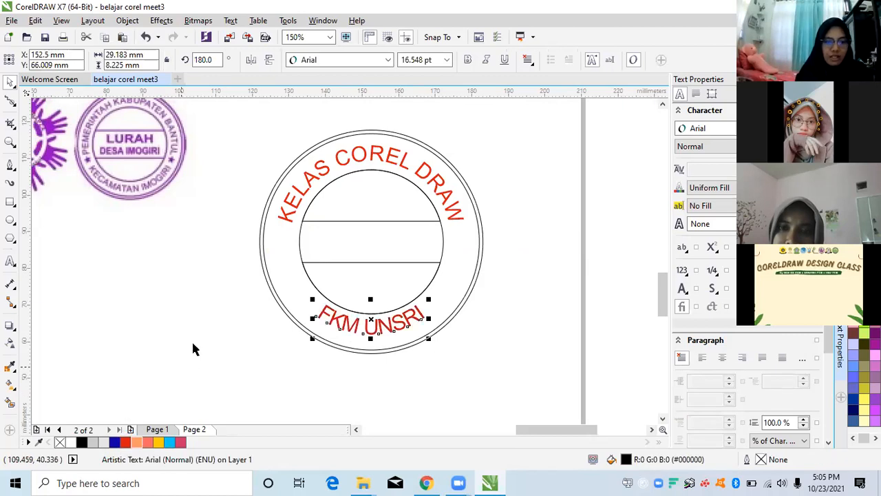
left_click(271, 344)
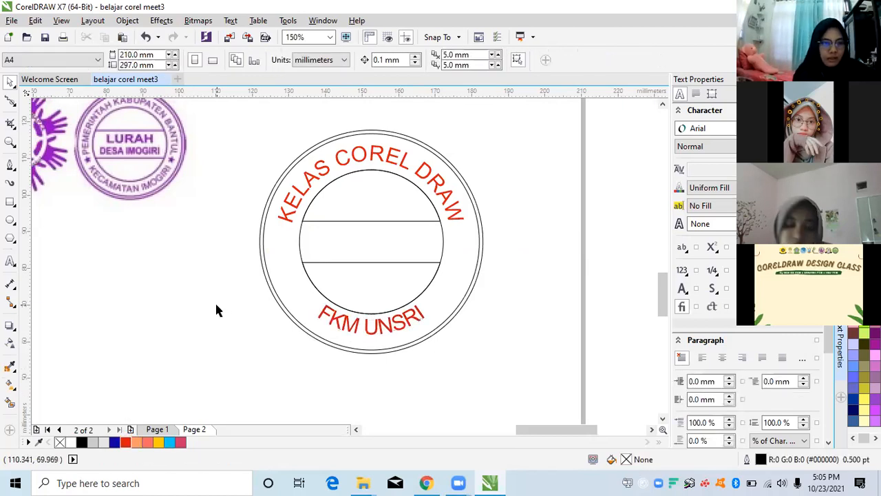
scroll(292, 268, "down", 2)
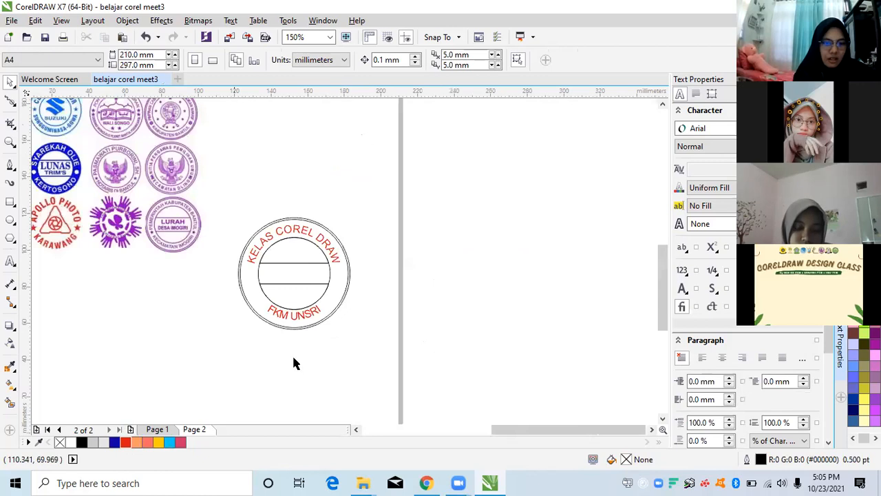
scroll(293, 361, "up", 2)
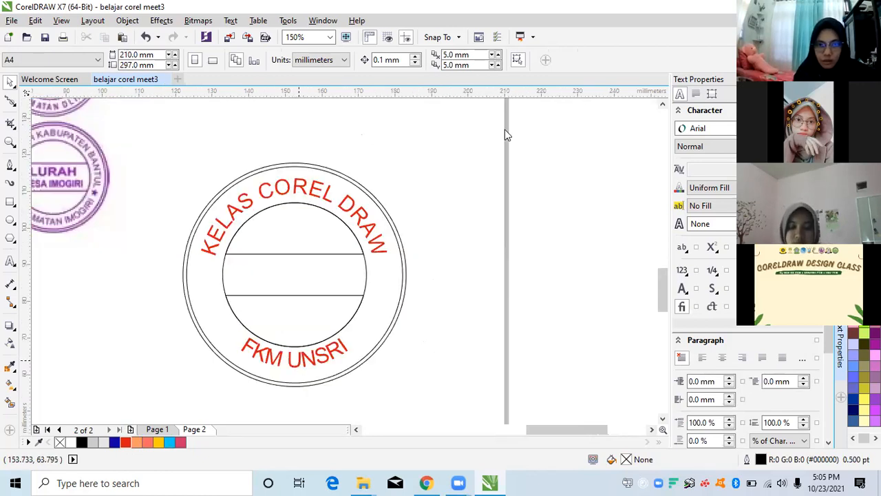
key("Tab")
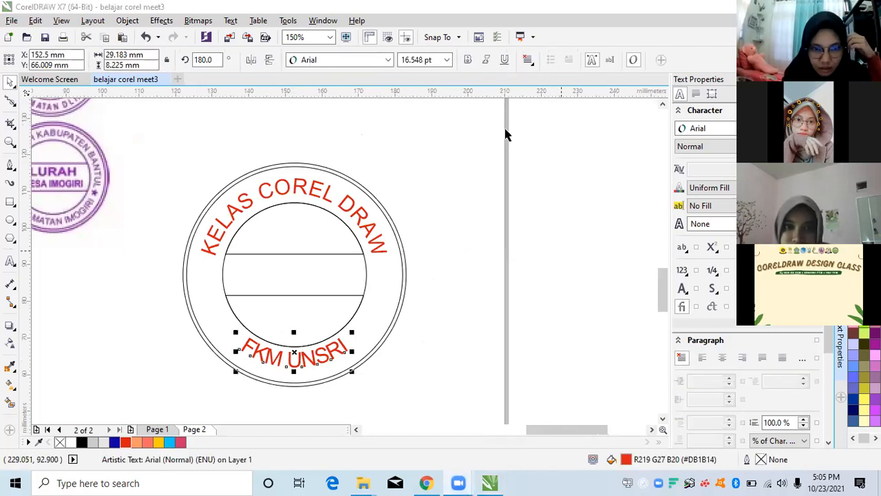
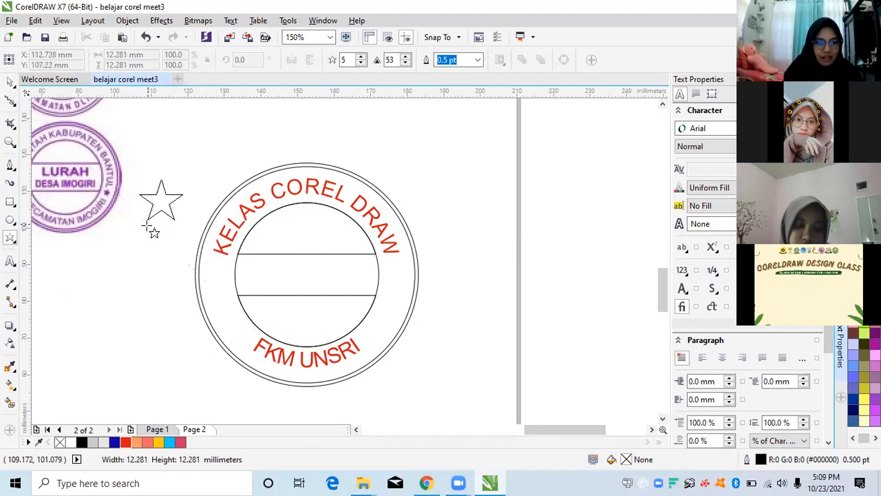
Step: Delete the trial star beside the stamp and draw a five-pointed star about 7.1 by 6.8 mm inside the ring's left side
key("Delete")
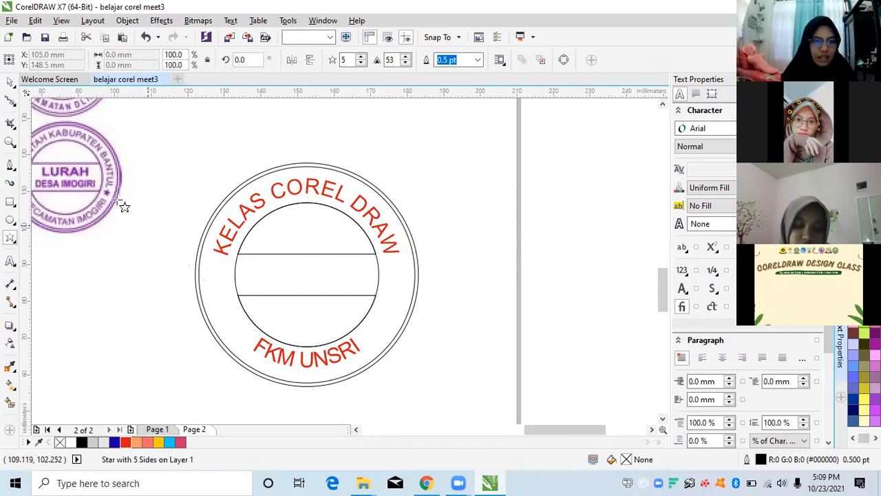
left_click_drag(137, 153, 191, 214)
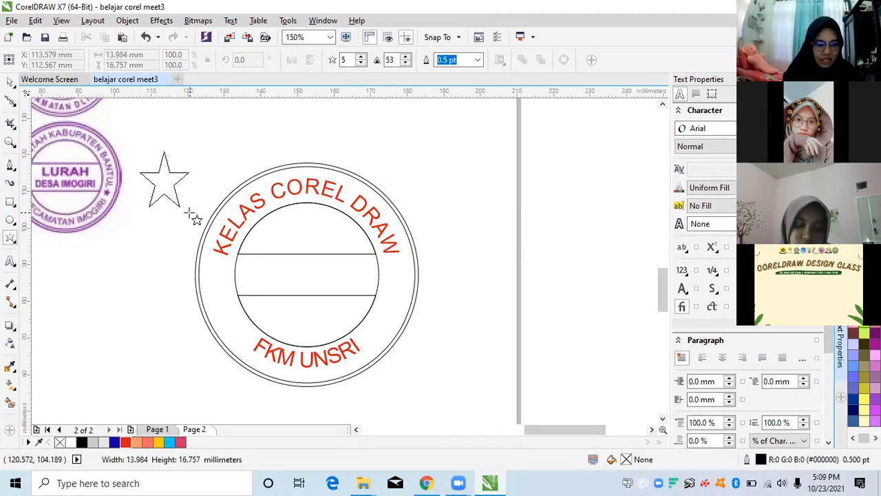
left_click_drag(191, 215, 222, 290)
key("space")
left_click(214, 136)
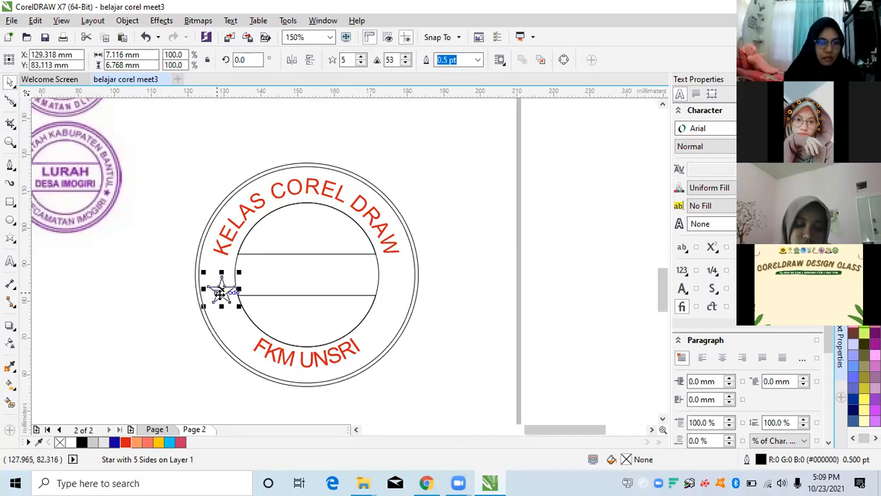
scroll(222, 289, "up", 2)
scroll(224, 279, "up", 6)
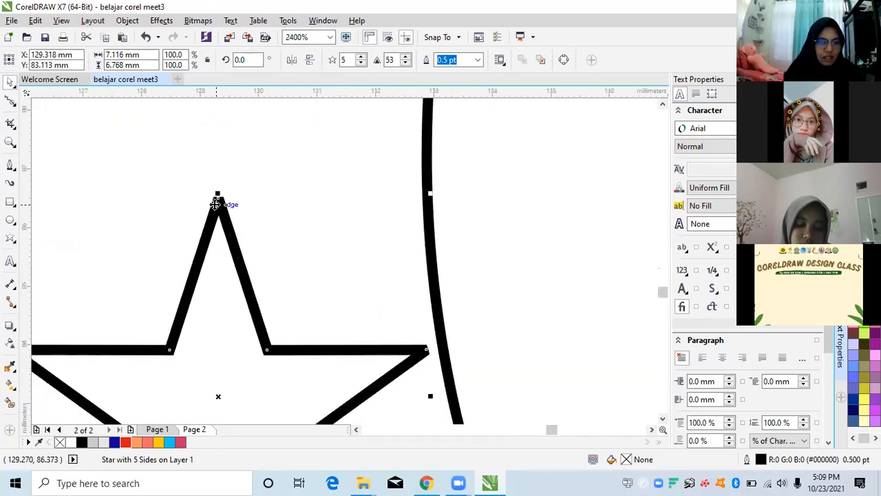
scroll(234, 179, "up", 4)
scroll(234, 178, "down", 3)
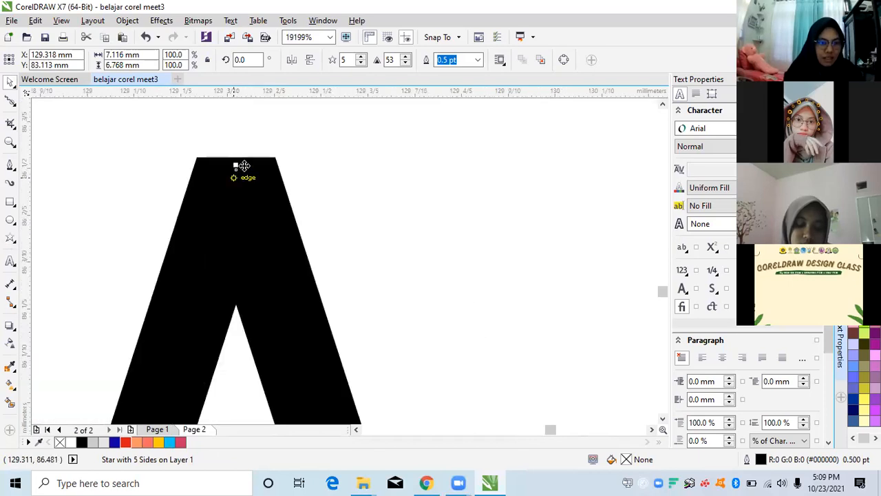
Step: Try reshaping the ring's star by moving its inner nodes outward with the Shape tool, and undo it
scroll(244, 167, "down", 3)
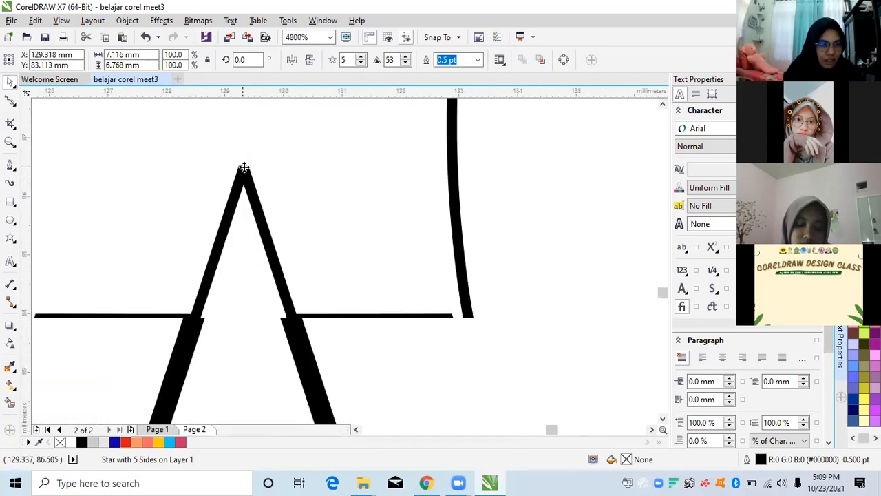
left_click(17, 108)
left_click(45, 96)
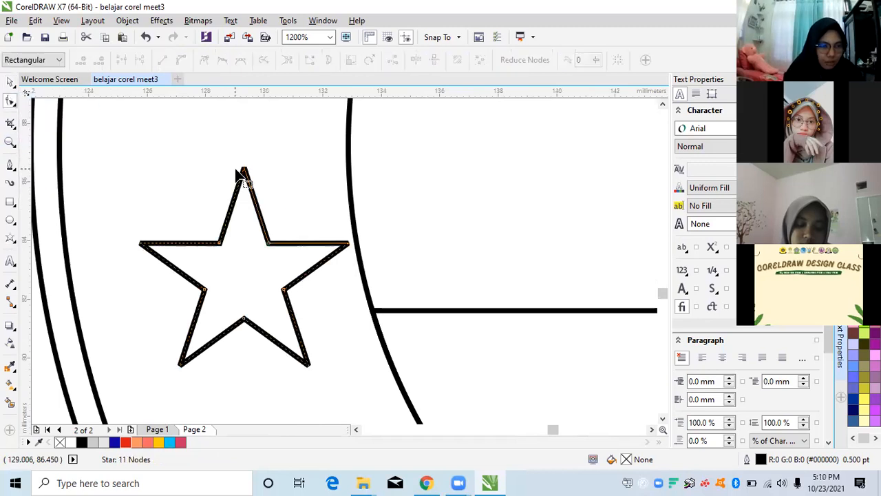
scroll(246, 177, "up", 2)
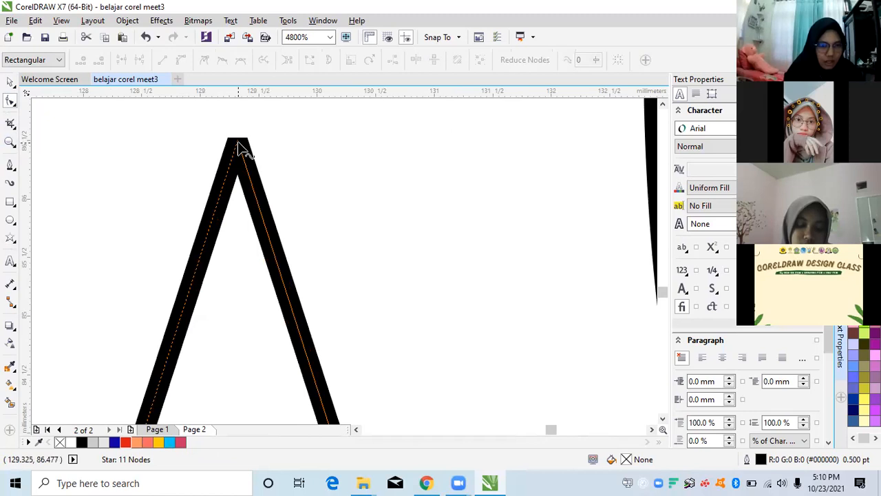
scroll(136, 226, "down", 2)
left_click(430, 186)
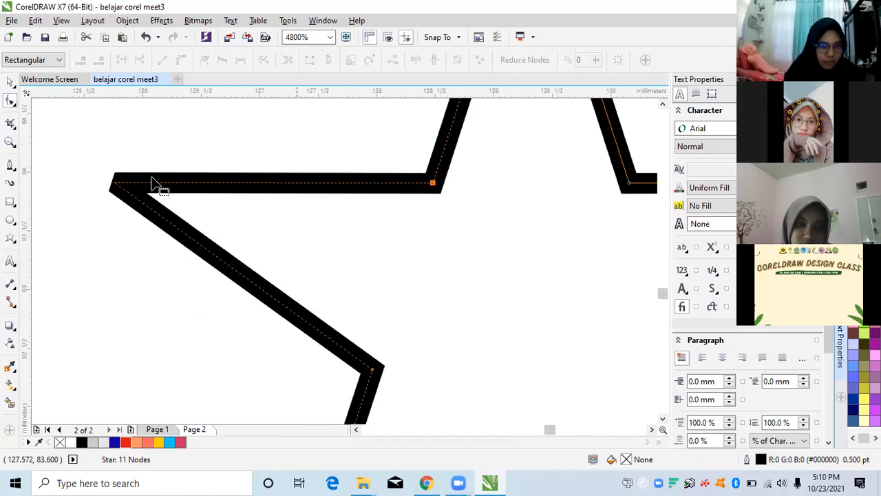
left_click(114, 183)
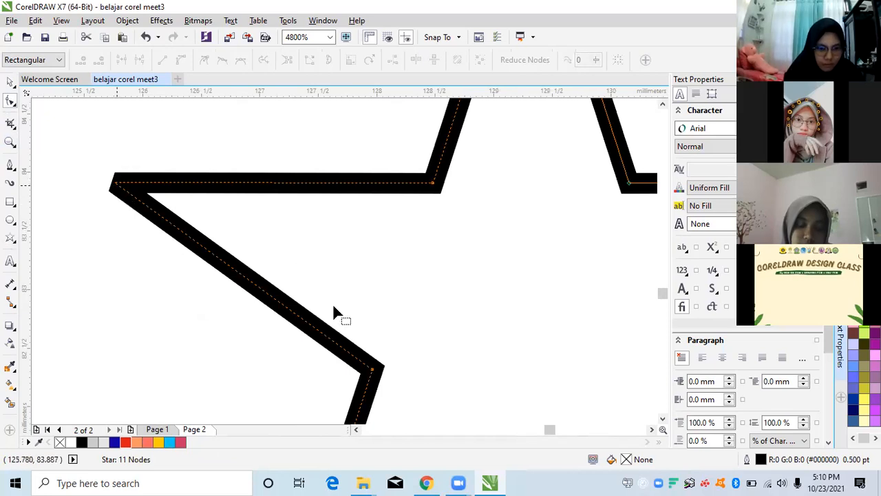
scroll(334, 304, "down", 1)
left_click_drag(280, 247, 253, 279)
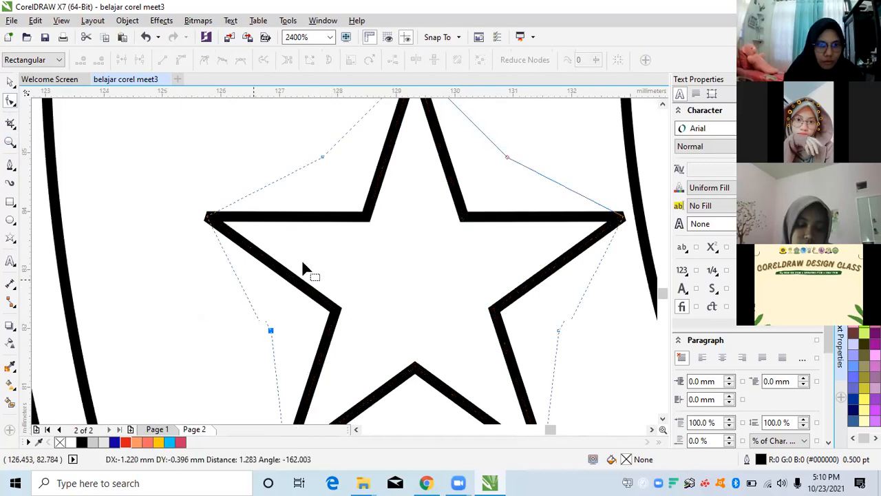
left_click_drag(302, 263, 305, 262)
key("ctrl+z")
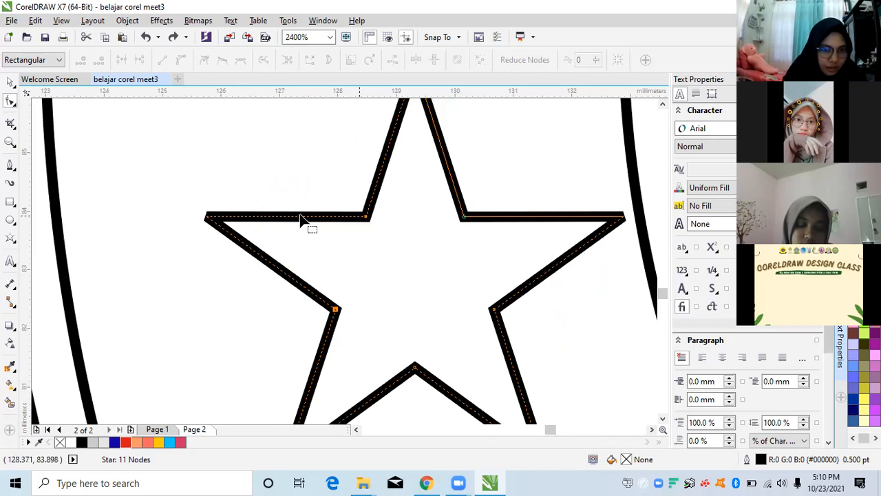
Step: Switch to the Smooth tool for the star, try a nib size of 20 mm, and reduce it to 5 mm
left_click(13, 104)
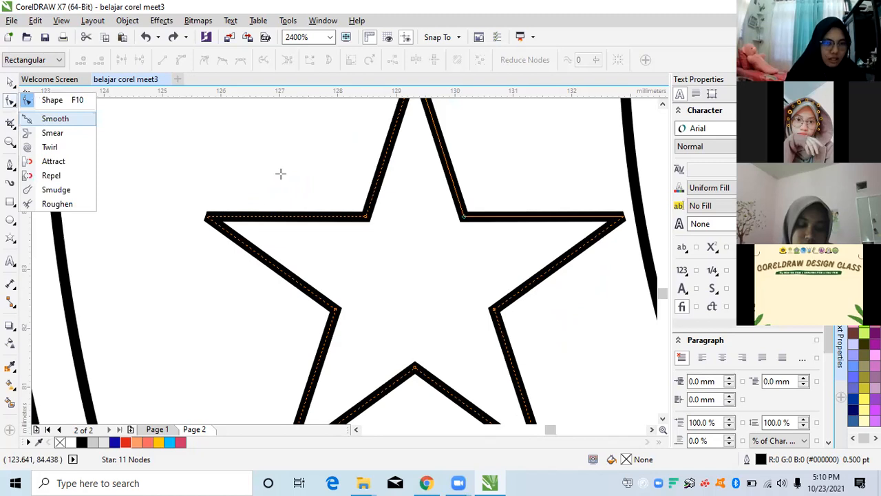
scroll(280, 174, "down", 3)
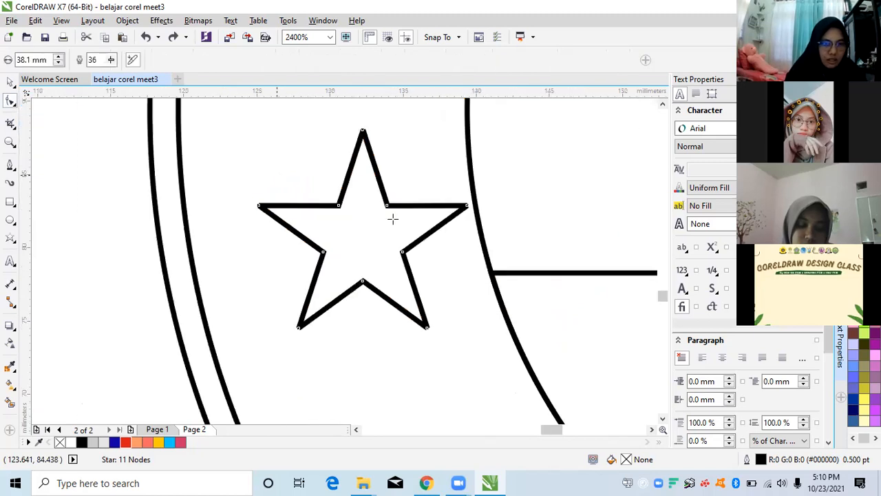
left_click(31, 60)
key("shift+Home")
type("20")
key("Return")
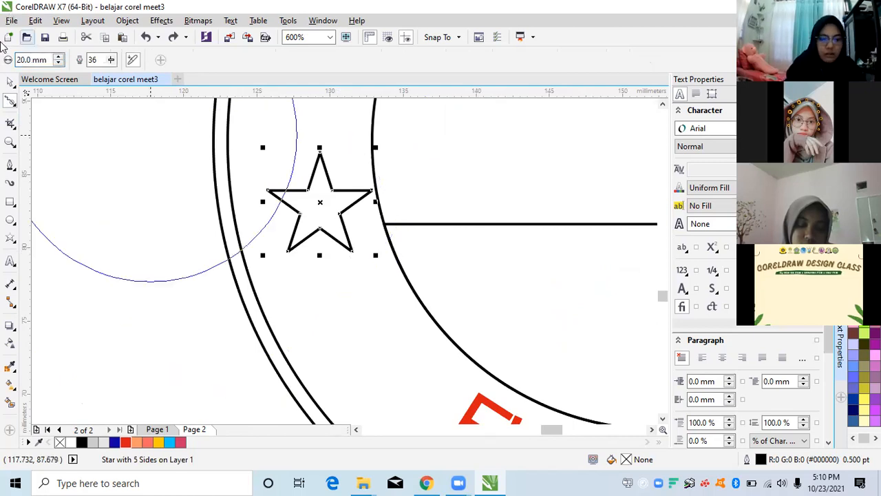
left_click_drag(39, 60, 2, 46)
type("5m")
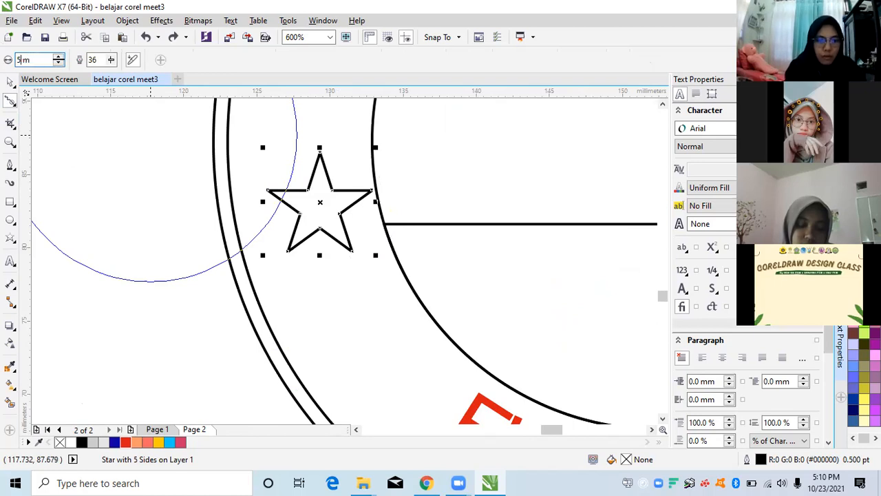
key("Return")
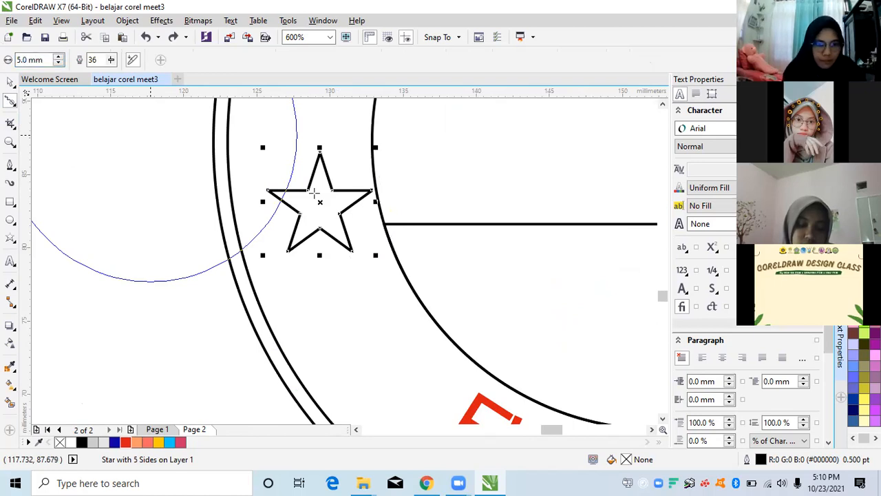
Step: Smooth the ring star's inner corners and points with the 5 mm nib
mouse_move(293, 196)
left_mouse_down()
mouse_move(344, 186)
mouse_move(325, 223)
left_mouse_up()
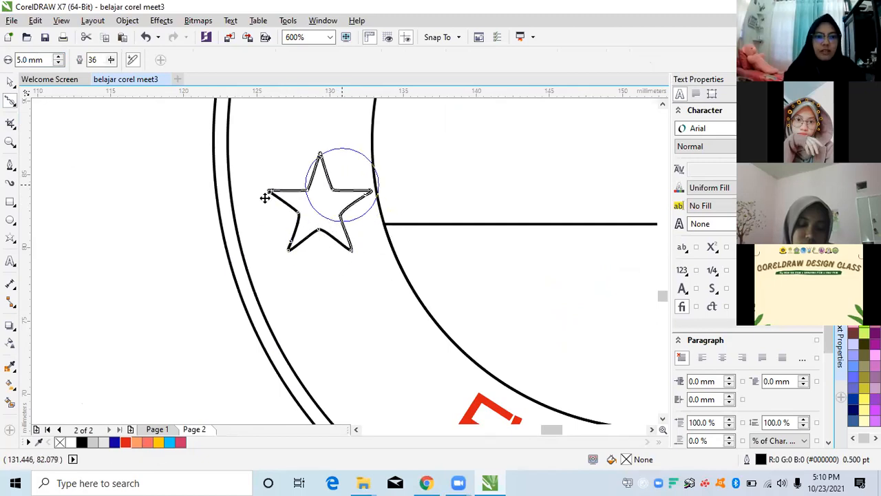
key("space")
scroll(234, 203, "up", 2)
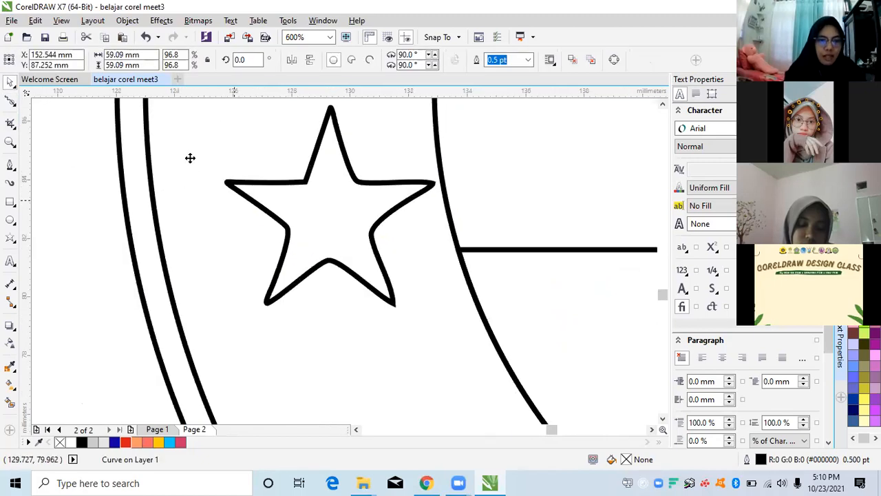
scroll(228, 271, "up", 2)
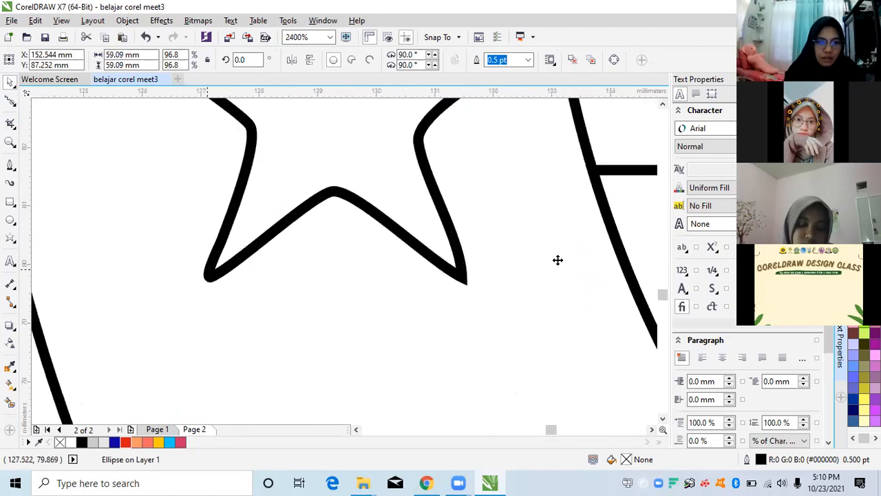
Step: Smooth the star's still-sharp lower-right and right points
left_click_drag(557, 260, 599, 270)
left_click(598, 270)
left_click(7, 103)
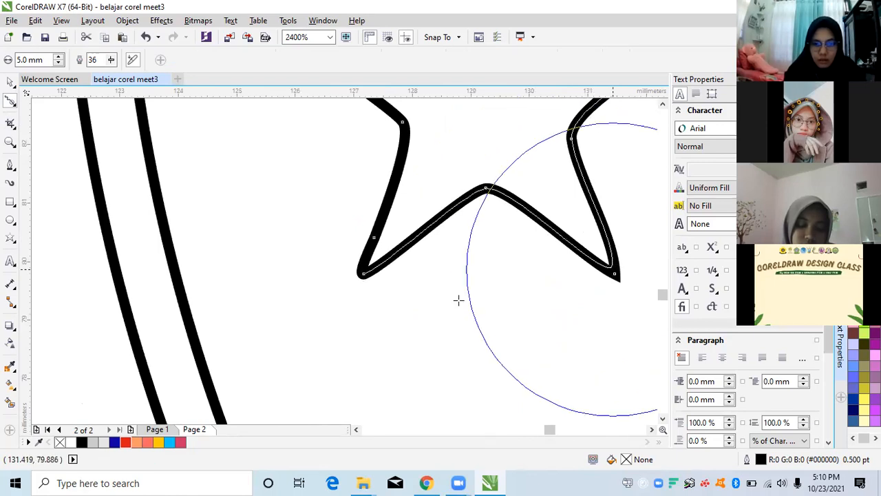
scroll(458, 300, "down", 1)
left_click_drag(571, 167, 571, 167)
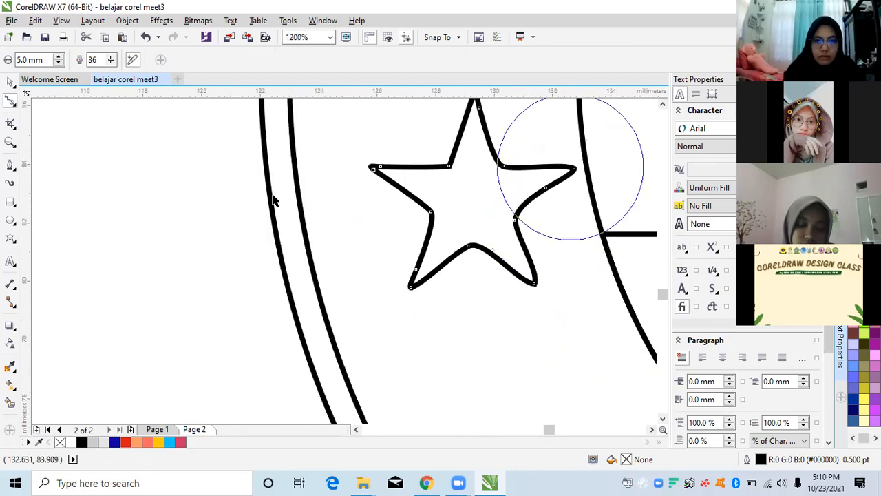
key("space")
scroll(336, 194, "down", 1)
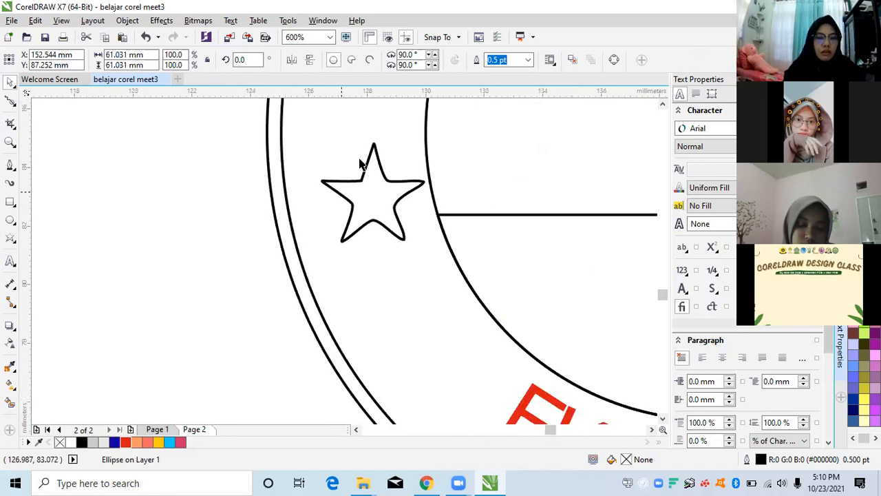
Step: Select the star and smooth its remaining sharp upper-left inner corner
scroll(360, 161, "up", 1)
left_click(358, 172)
left_click(9, 121)
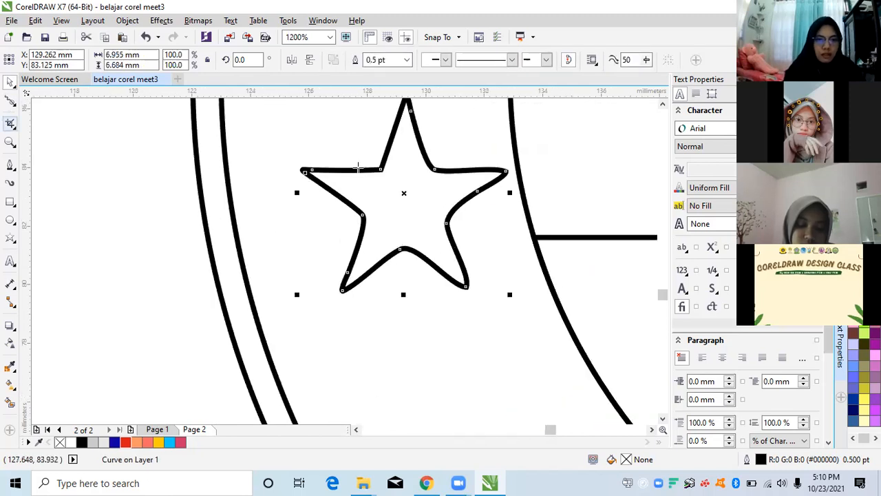
key("space")
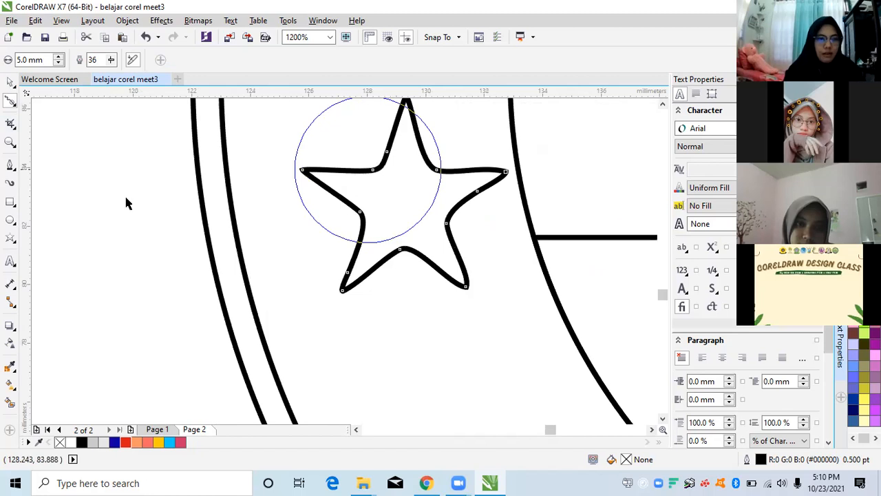
key("space")
left_click(174, 182)
scroll(175, 182, "down", 2)
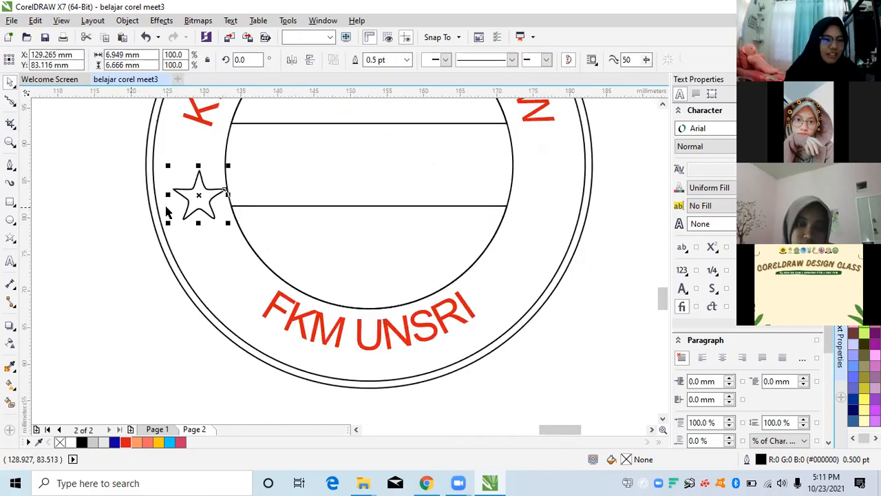
scroll(209, 178, "up", 1)
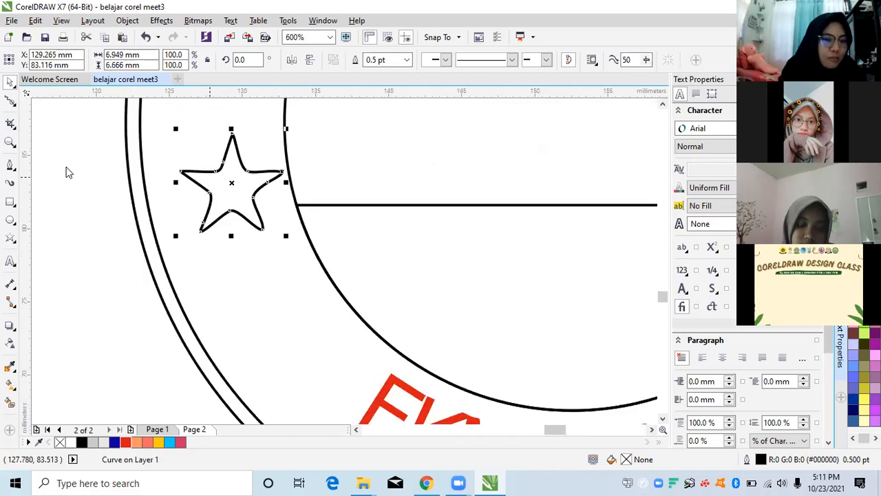
Step: Draw a new five-pointed star about 11.6 by 11.0 mm just outside the stamp's left edge
scroll(209, 178, "down", 1)
left_click(10, 237)
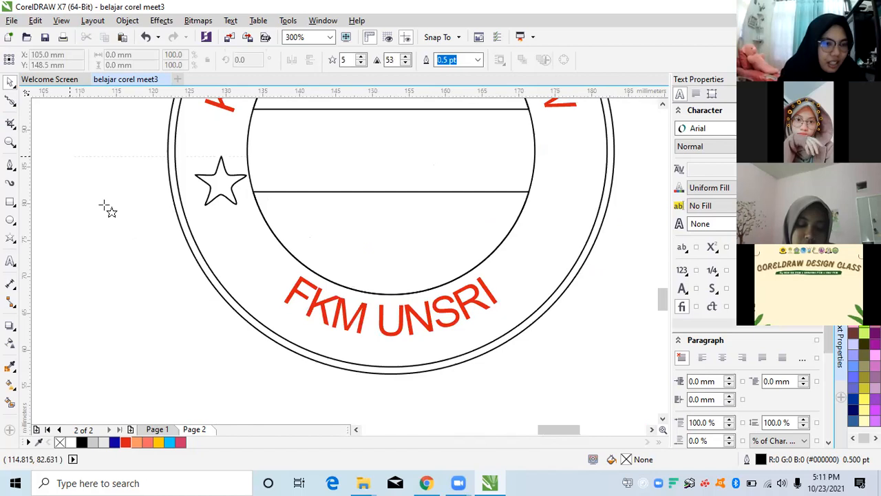
left_click_drag(141, 240, 104, 158)
Step: Try adjusting the new star's inner nodes with the Shape tool, and undo the changes
scroll(108, 162, "up", 4)
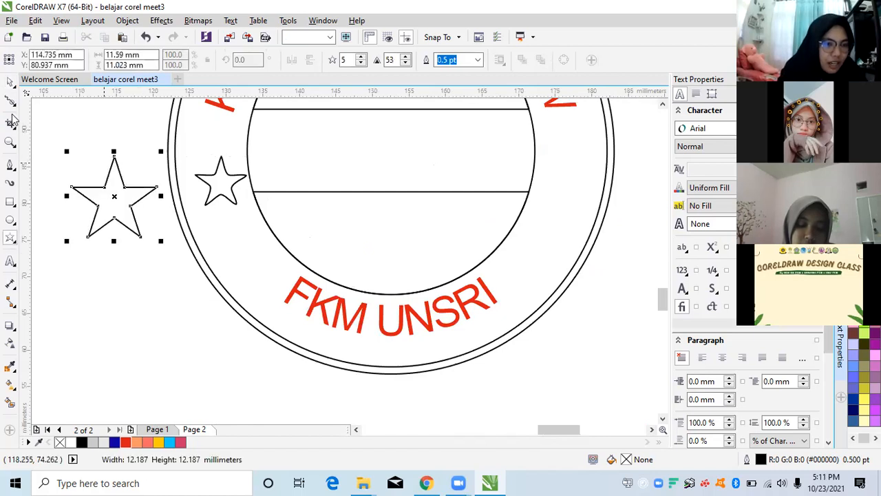
left_click(45, 98)
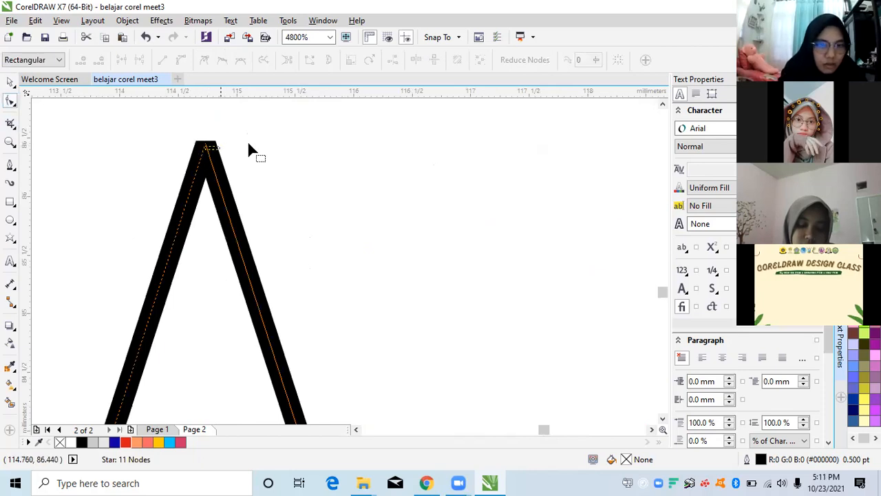
scroll(247, 140, "down", 2)
scroll(198, 270, "down", 2)
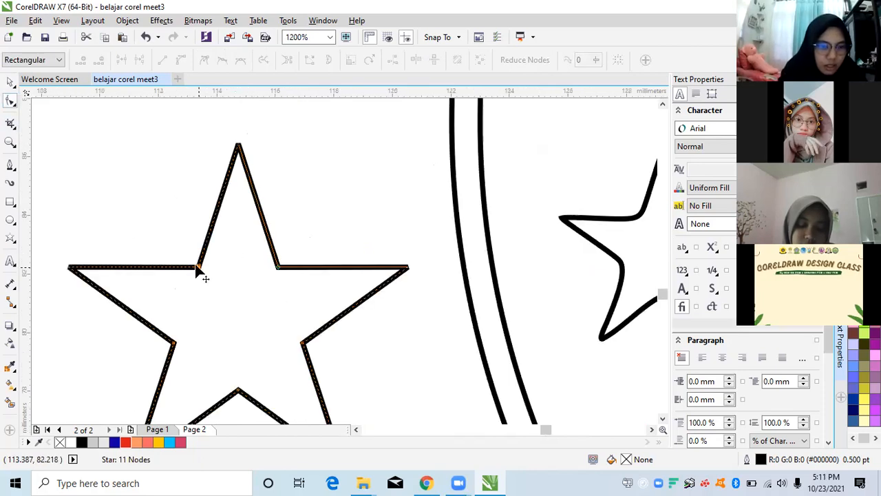
scroll(201, 270, "up", 2)
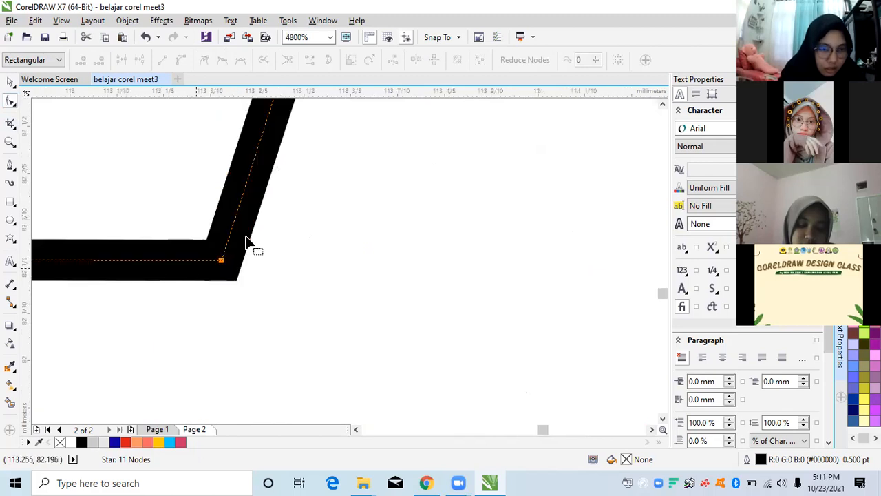
scroll(245, 241, "up", 2)
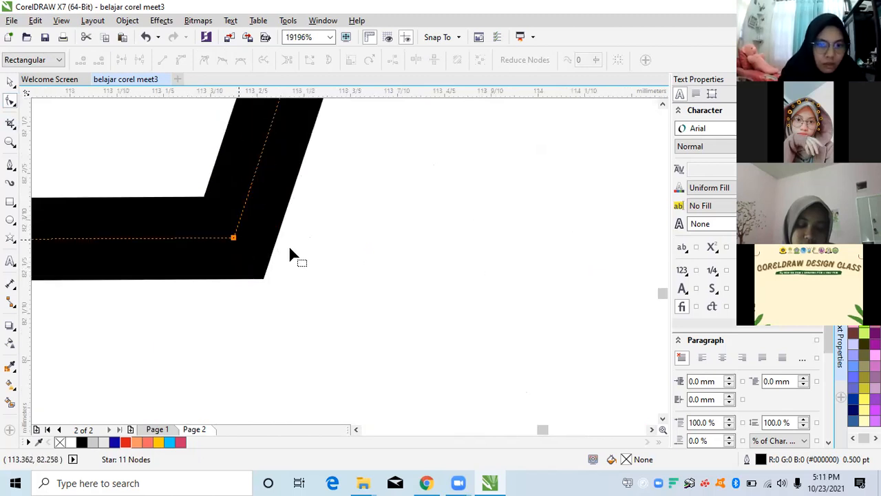
scroll(291, 252, "down", 3)
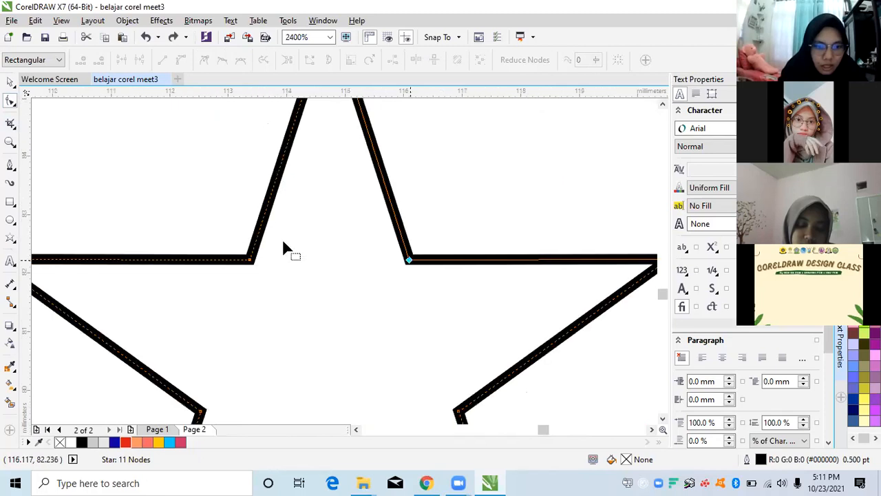
scroll(282, 248, "down", 1)
scroll(505, 256, "up", 1)
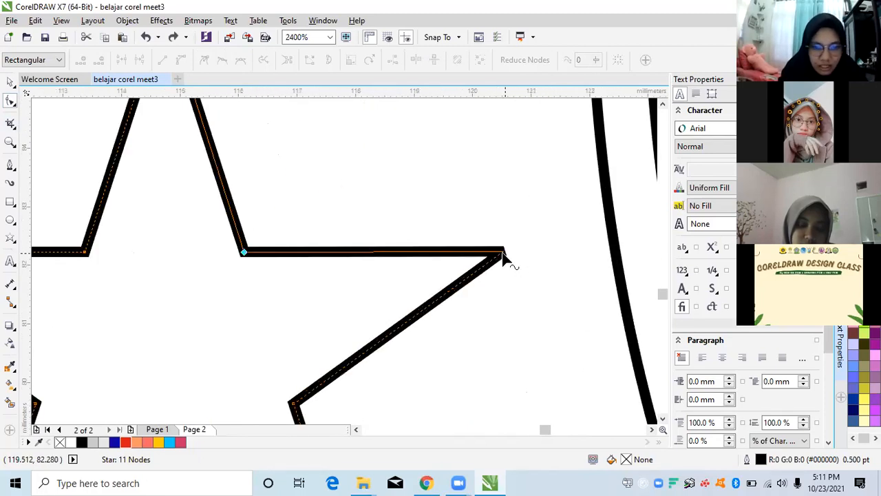
scroll(476, 227, "down", 1)
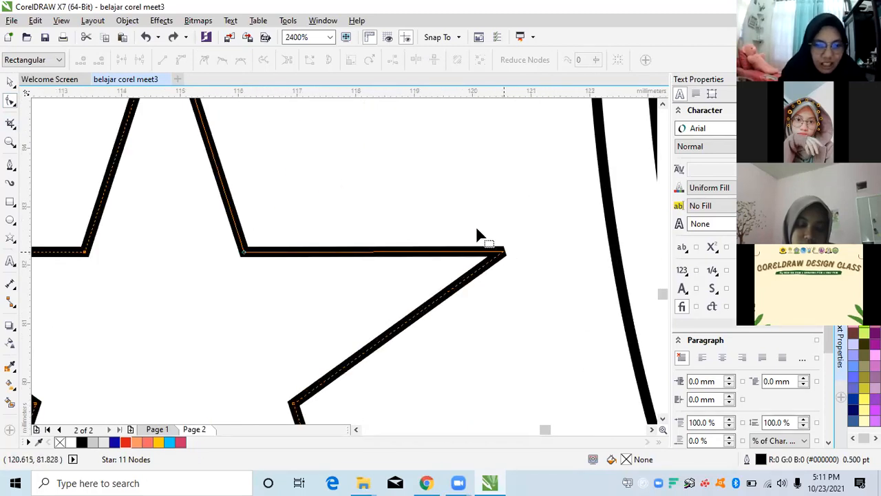
scroll(476, 219, "down", 1)
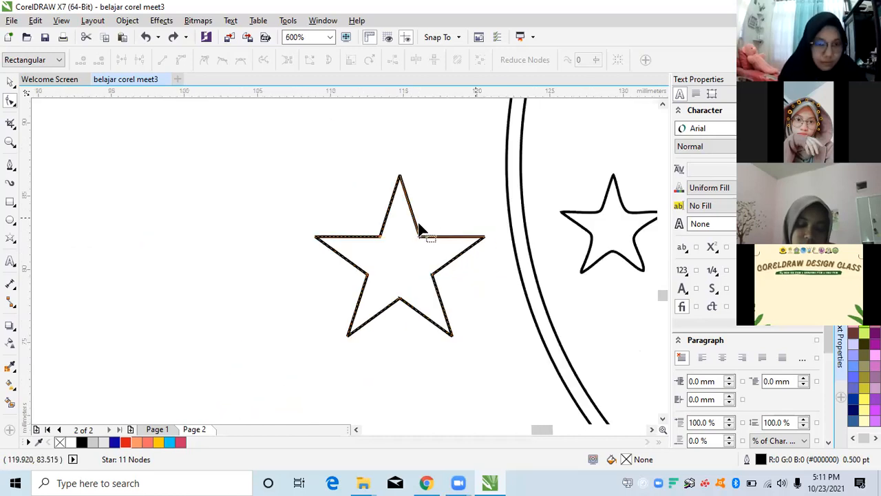
key("space")
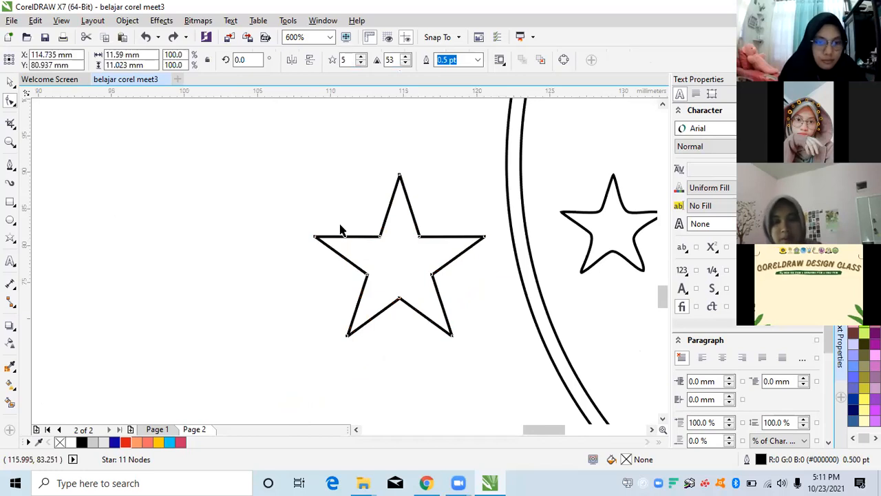
Step: Replace the smoothed star with the new sharp-pointed one, fitting it into the ring's left side at about 7.4 by 7.1 mm
scroll(295, 230, "down", 1)
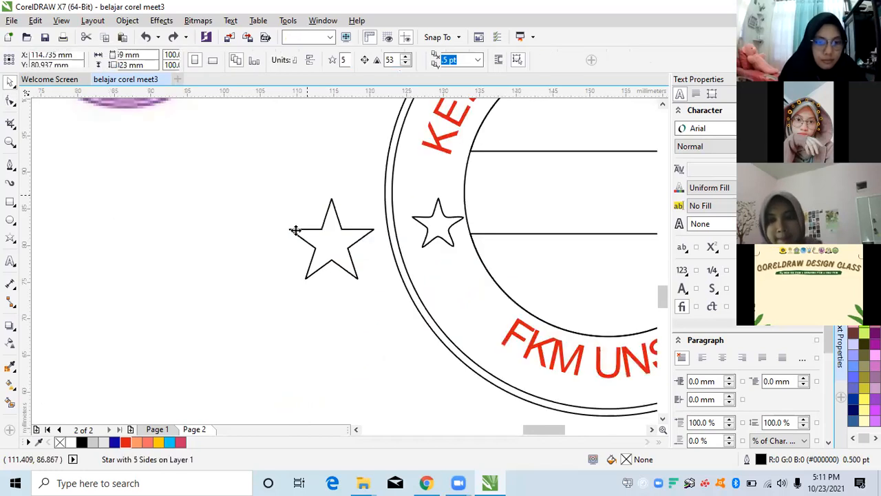
left_click(448, 223)
key("Delete")
left_click_drag(350, 258, 479, 195)
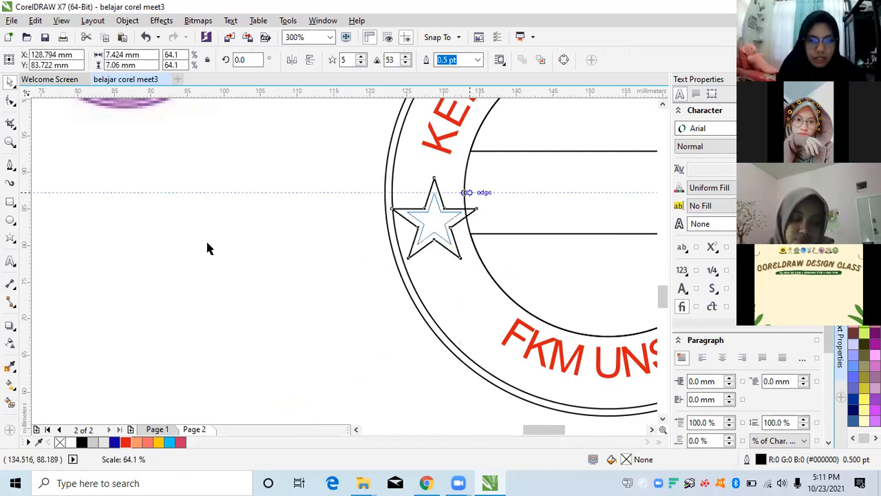
Step: Shrink the ring's left star to about 5.6 by 5.4 mm and raise it to mid-height between the two curved texts
left_click(311, 231)
scroll(271, 213, "down", 2)
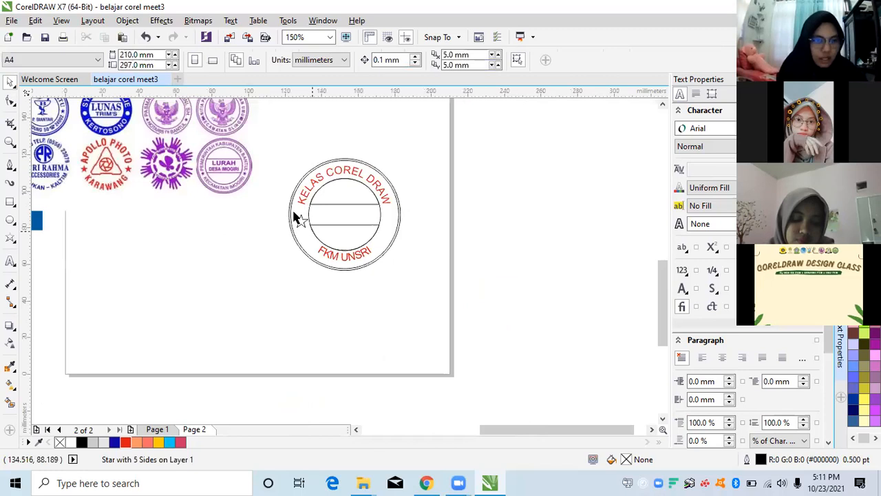
scroll(293, 213, "up", 1)
left_click(304, 216)
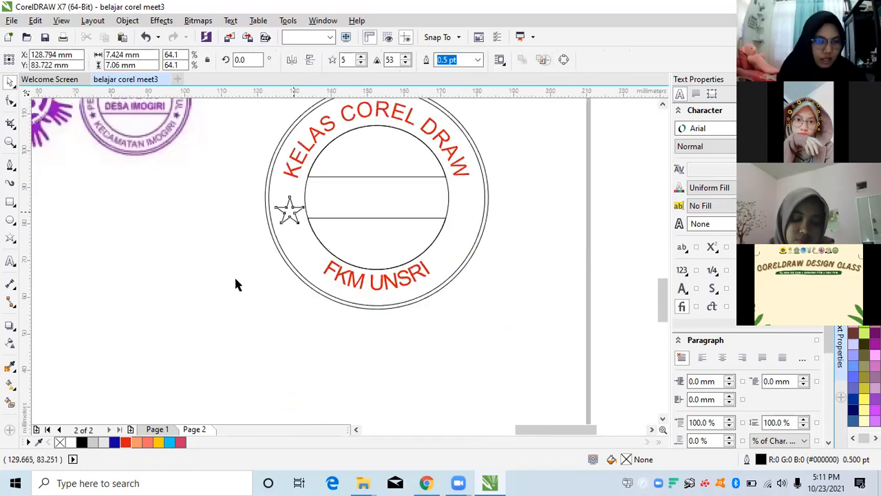
left_click(165, 342)
left_click(290, 217)
mouse_move(290, 214)
left_mouse_down()
mouse_move(309, 177)
mouse_move(288, 198)
left_mouse_up()
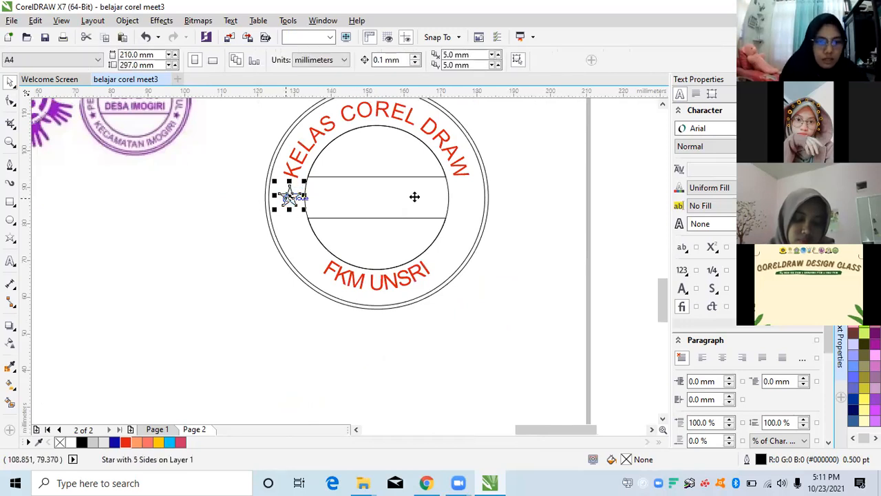
Step: Copy the star into the ring's right side and align both stars level with each other along their horizontal centres
left_click_drag(475, 198, 470, 198)
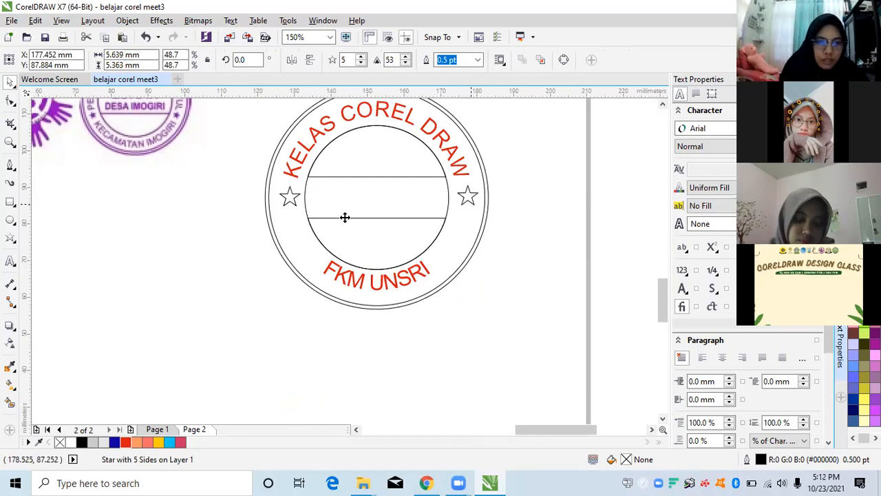
scroll(469, 198, "up", 2)
left_click(118, 195)
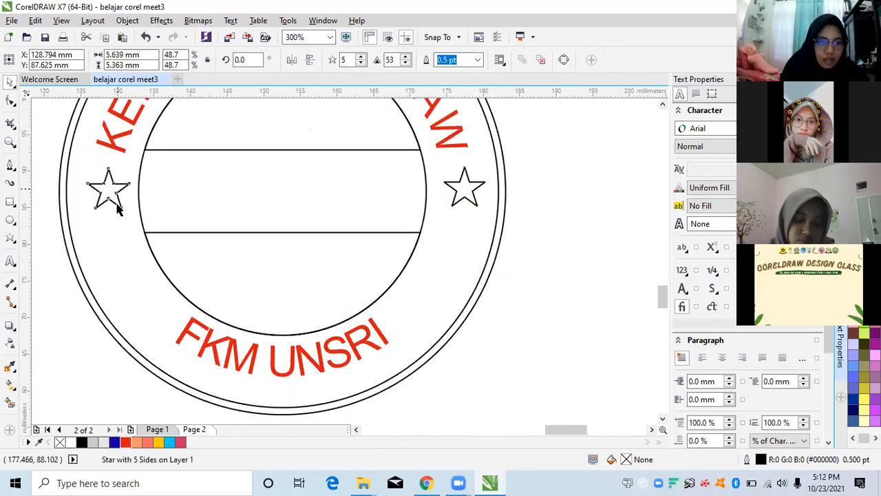
left_click(444, 185)
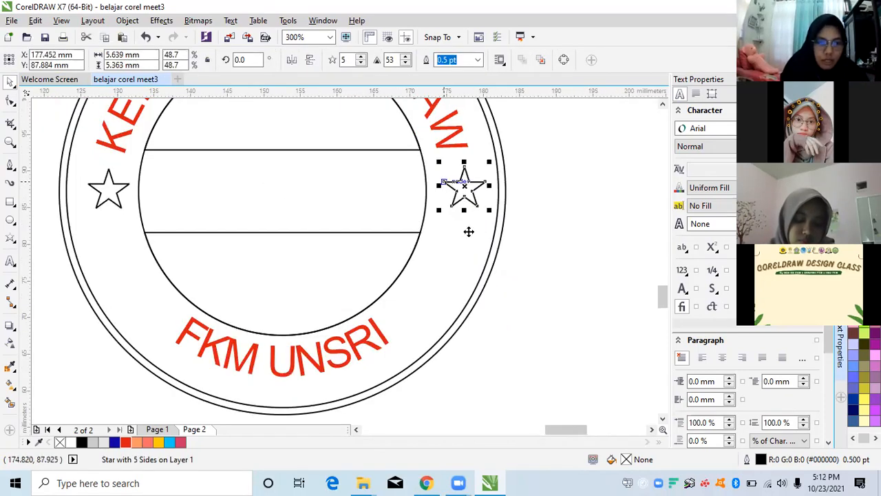
left_click_drag(469, 231, 468, 231)
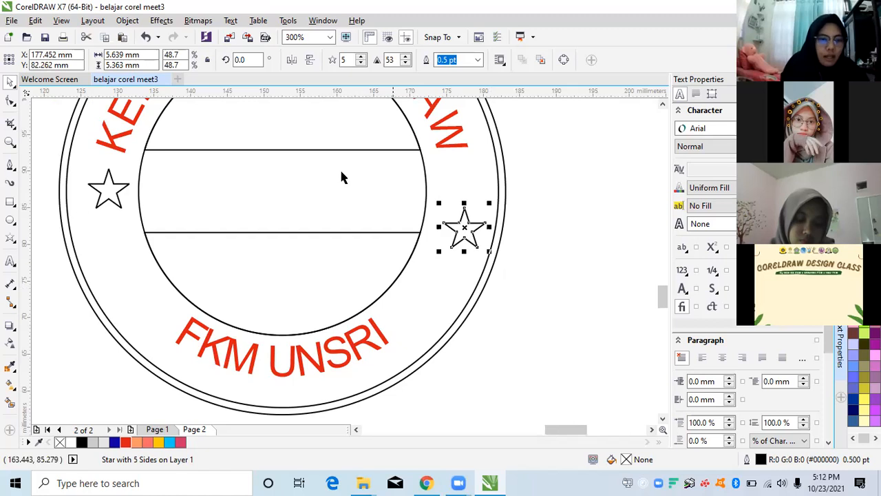
left_click(113, 191, "shift")
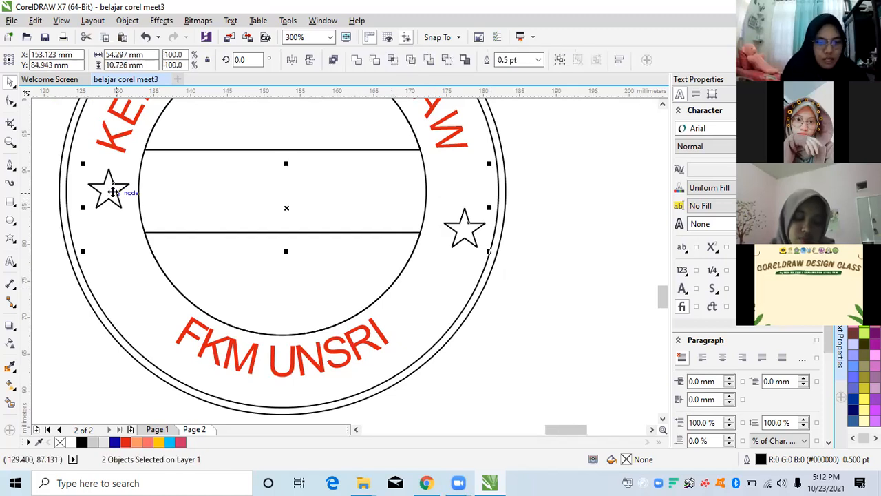
key("e")
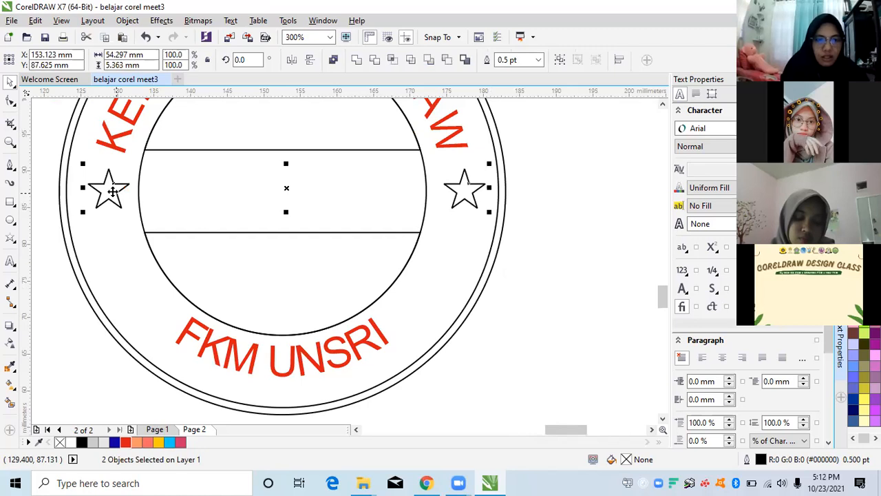
left_click(73, 212)
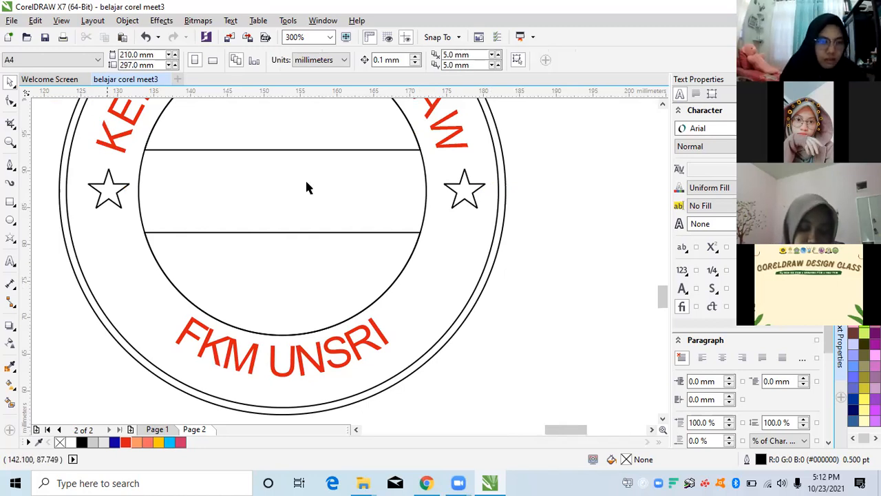
left_click(467, 201)
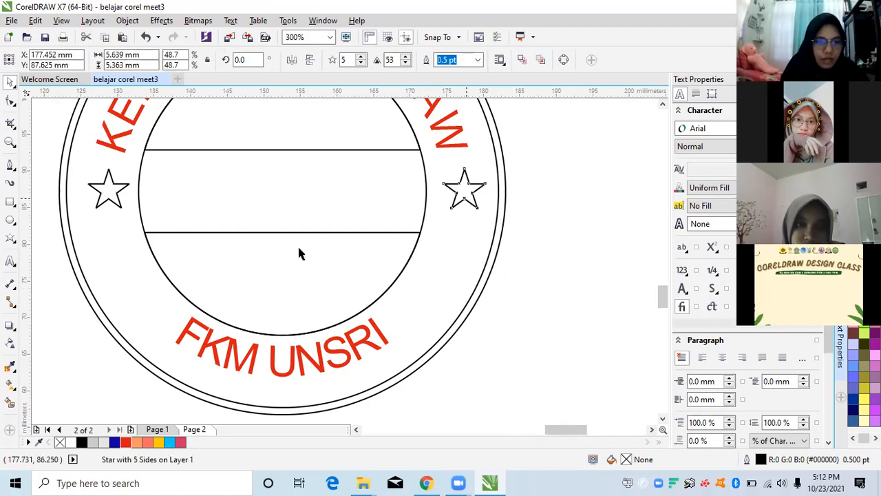
left_click(318, 236)
Step: Add the artistic text "2021" in 24 pt Arial inside the stamp's inner circle
scroll(313, 240, "down", 2)
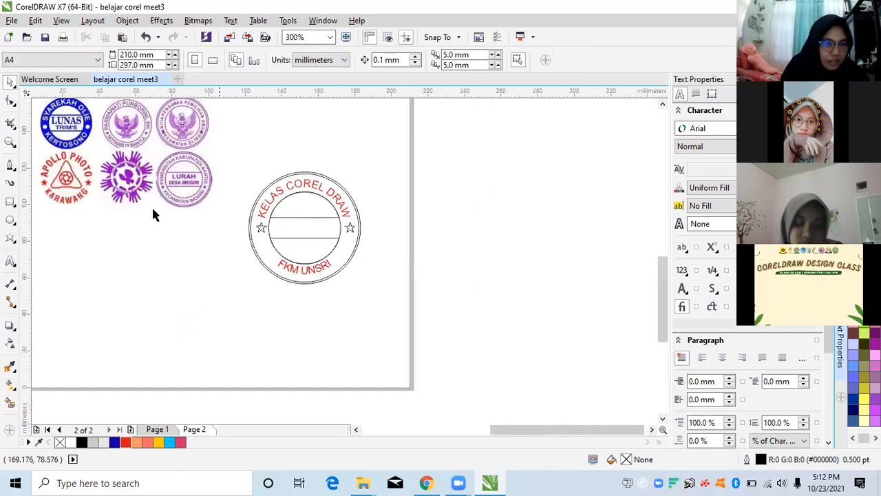
scroll(226, 205, "up", 1)
left_click(9, 261)
left_click(324, 244)
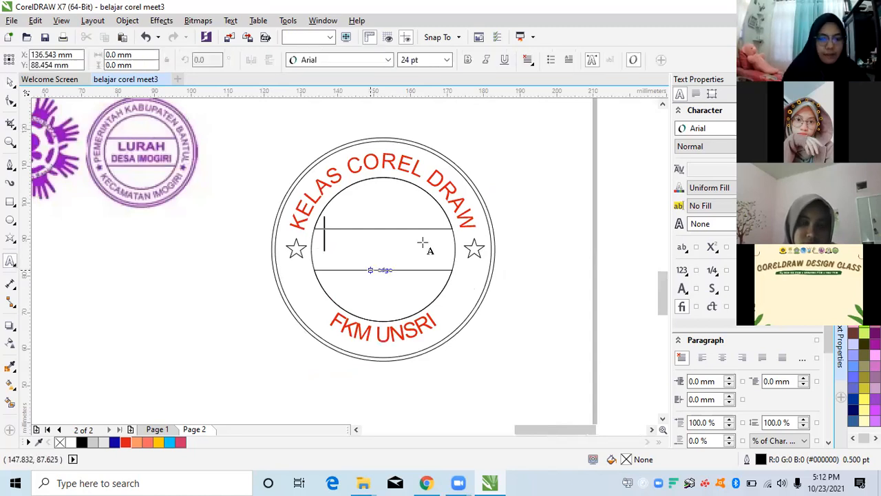
key("Escape")
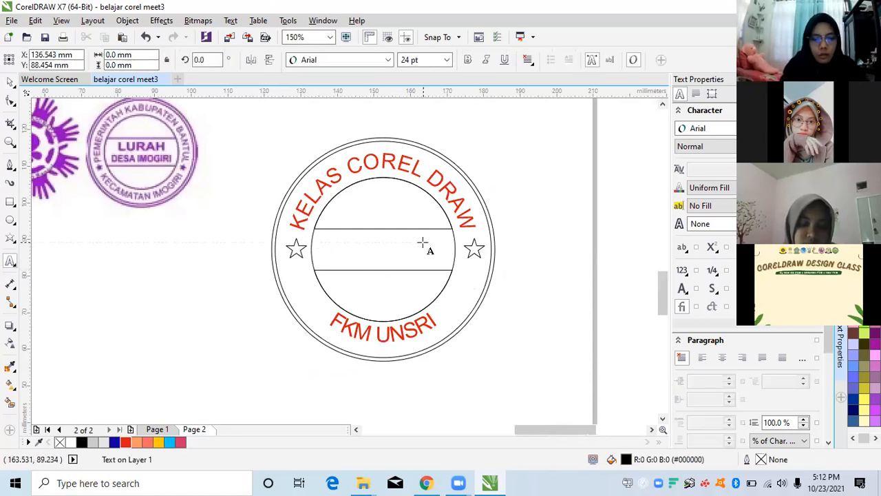
type("2021")
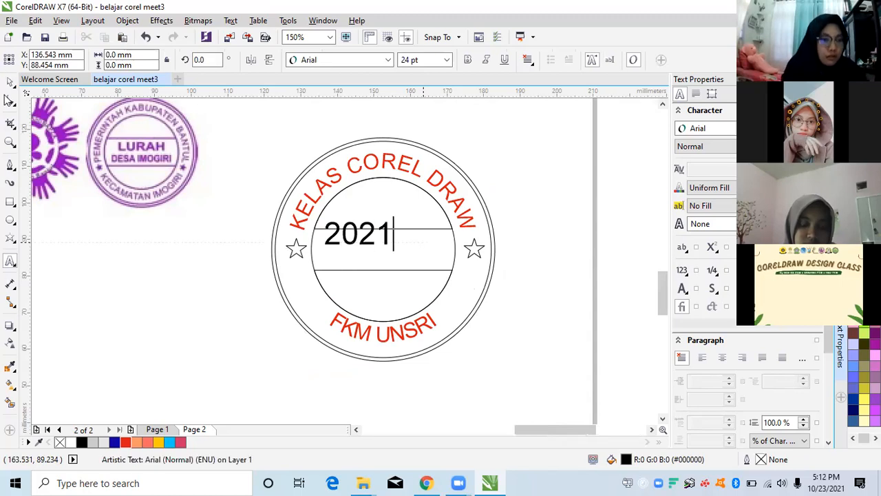
left_click(11, 81)
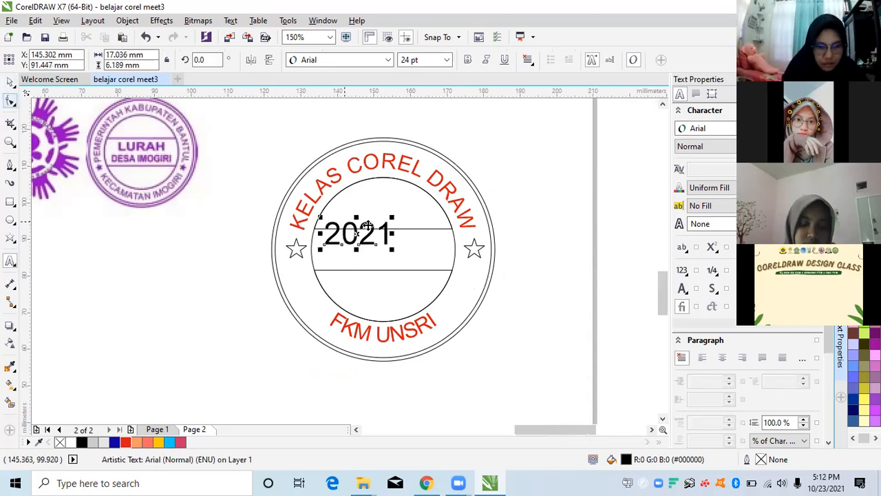
Step: Centre the "2021" text on the inner circle shape
left_click_drag(393, 240, 394, 245)
left_click(454, 256, "shift")
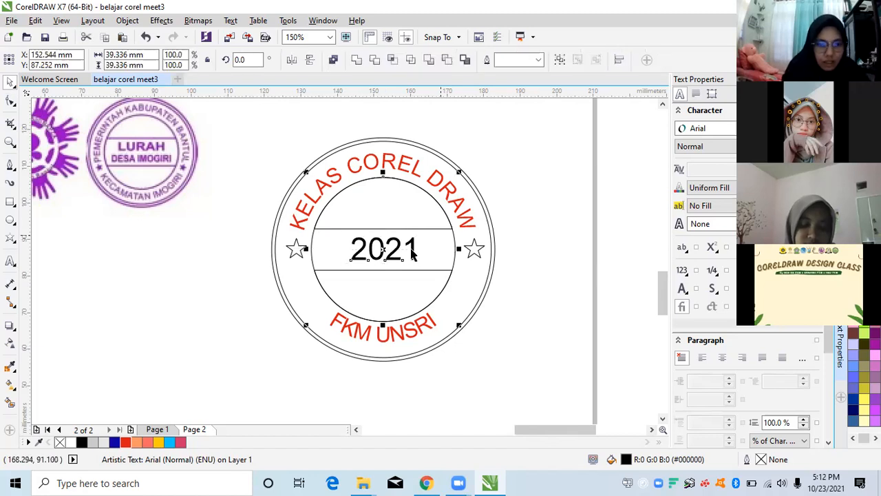
key("c")
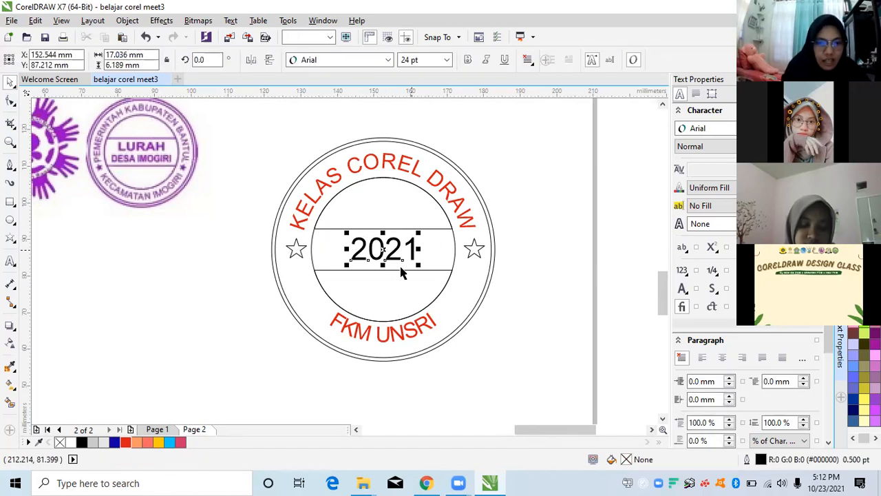
Step: Move the "2021" text over to the left star and align it back to the inner circle's vertical centre line
left_click_drag(411, 246, 320, 245)
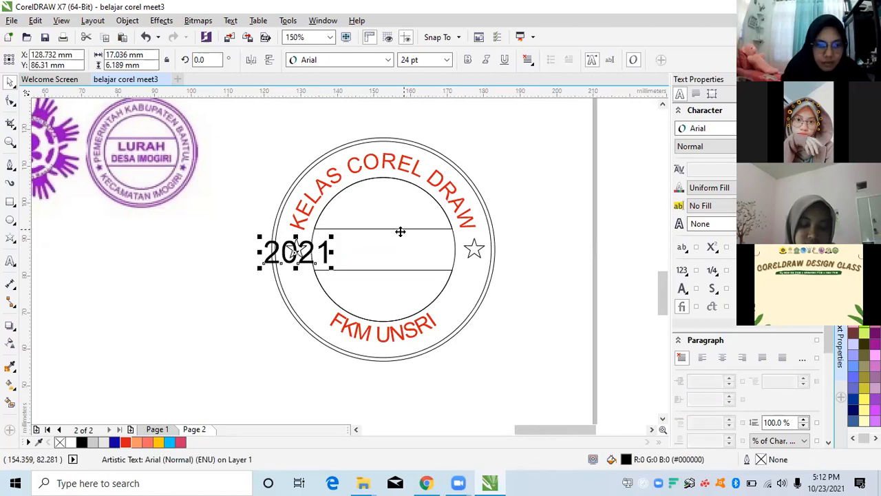
left_click(399, 232, "shift")
left_click(548, 297)
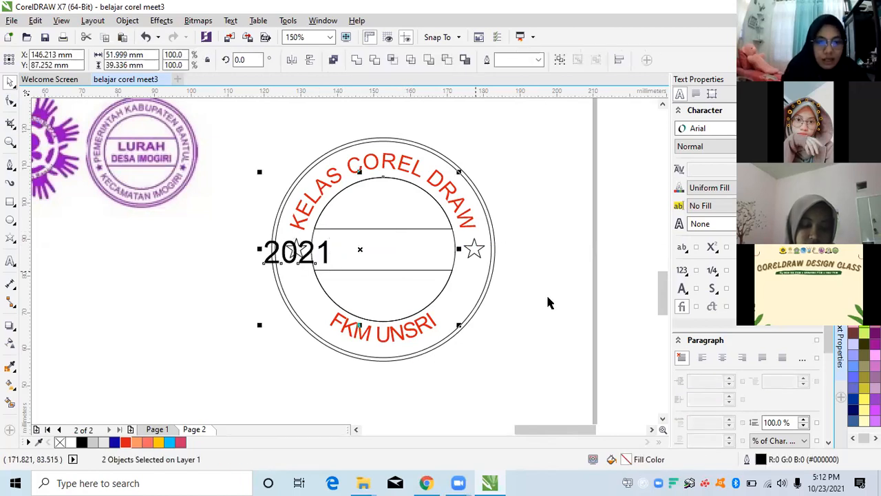
left_click(272, 250)
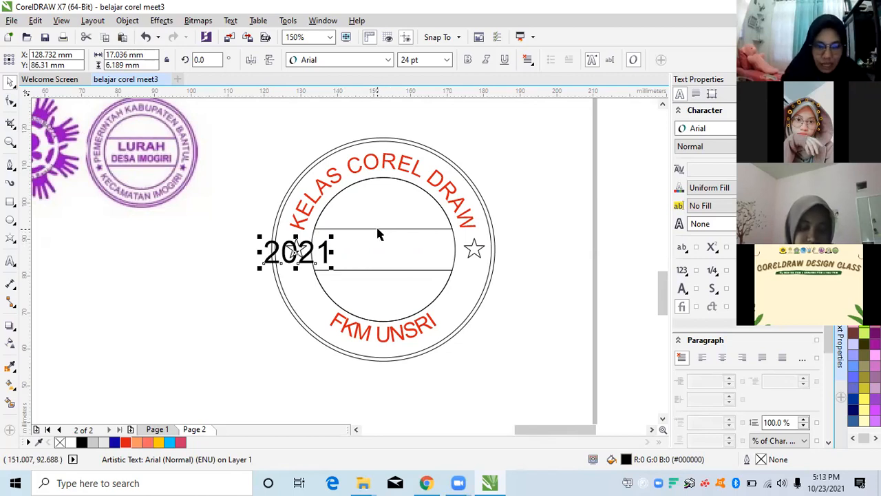
left_click(382, 231, "shift")
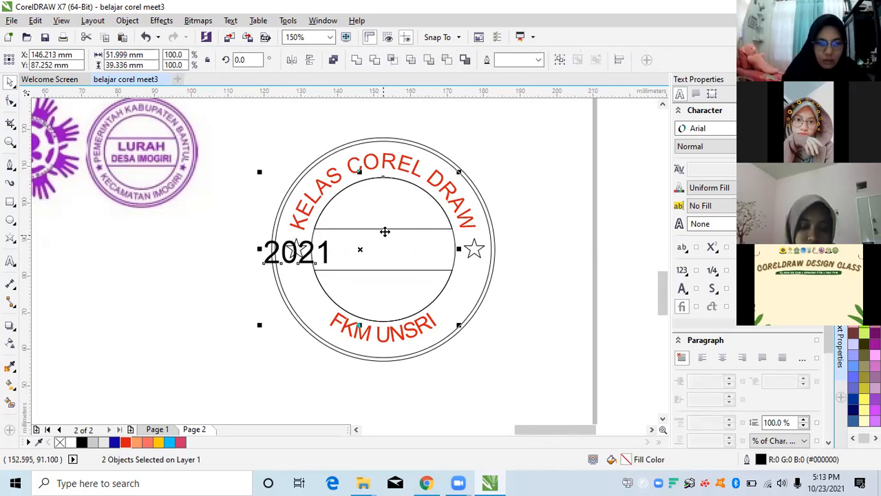
key("c")
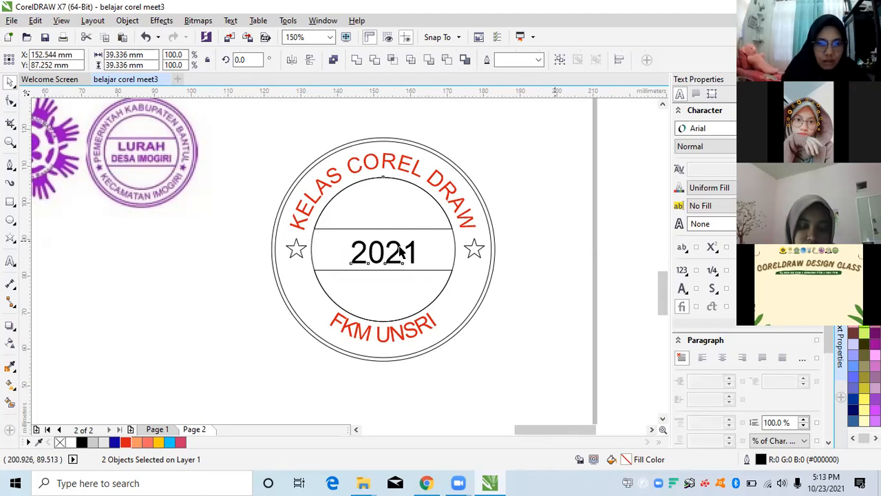
key("Escape")
Step: Align the "2021" text to the inner circle's mid-height, between the two horizontal lines
left_click(398, 253)
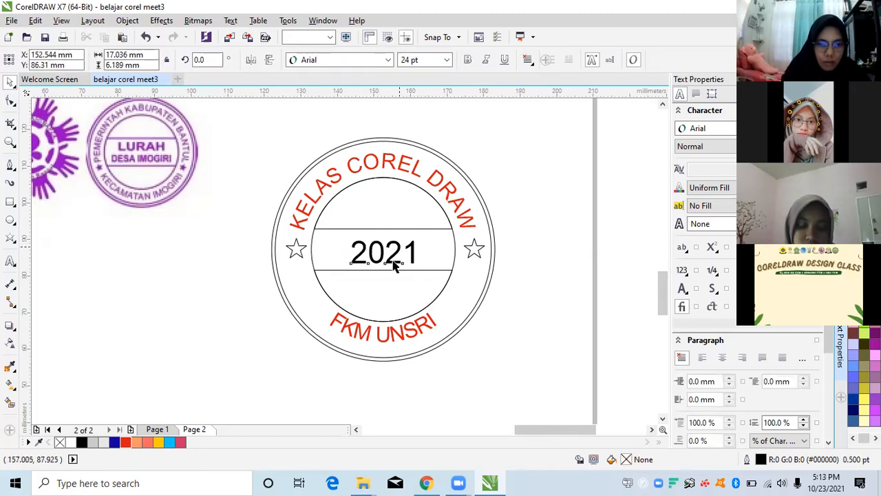
scroll(403, 267, "up", 1)
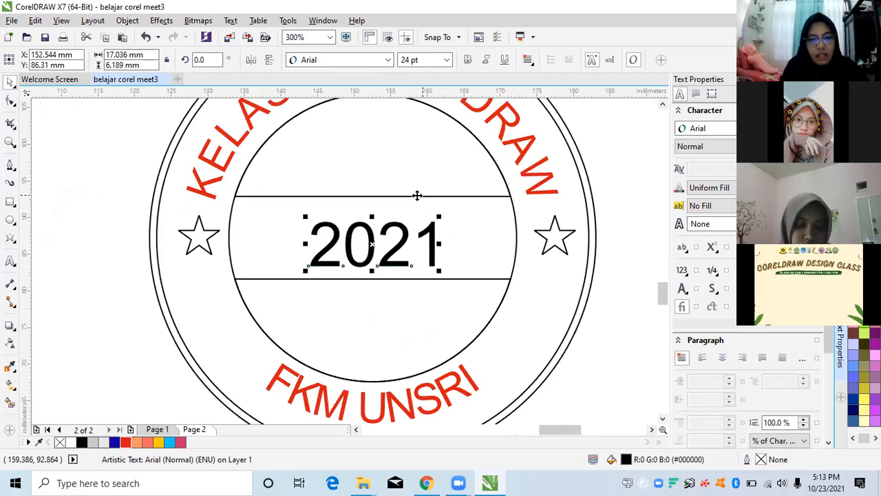
left_click(417, 195, "shift")
key("e")
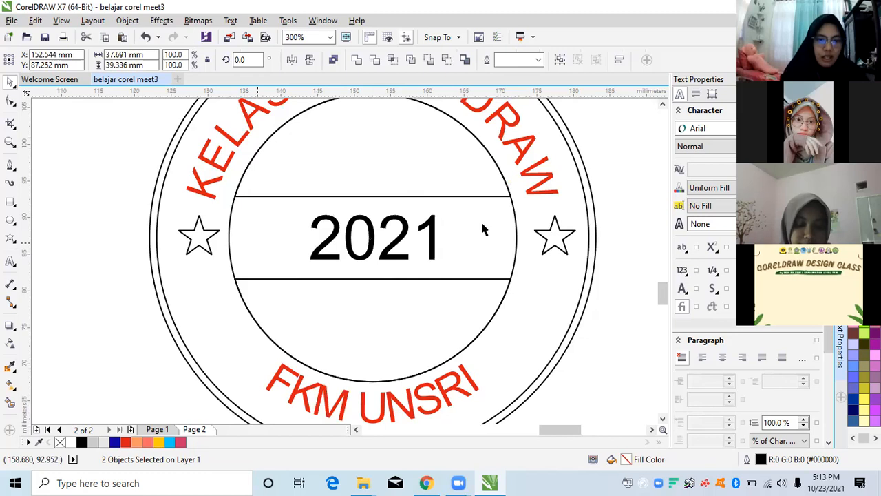
Step: Sample the purple from the "DESA IMOGIRI" lettering of the reference stamp with the Color Eyedropper
scroll(351, 231, "down", 2)
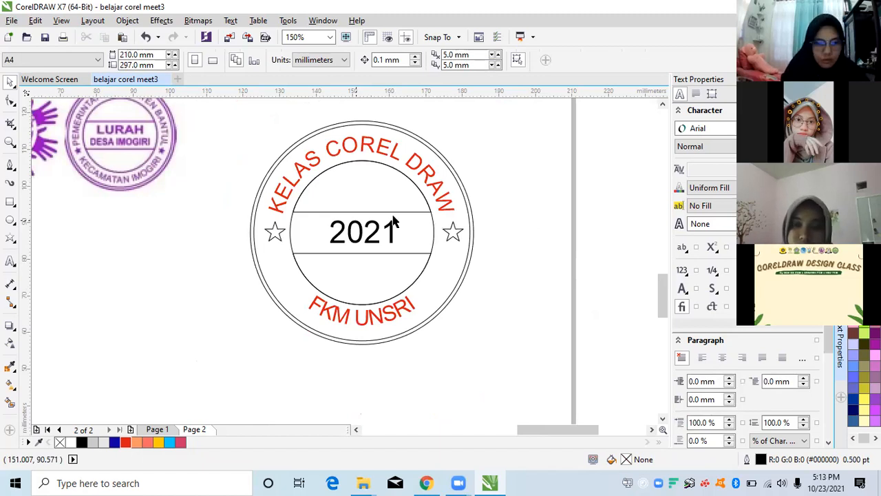
scroll(563, 231, "down", 1)
scroll(582, 235, "up", 1)
left_click(307, 208)
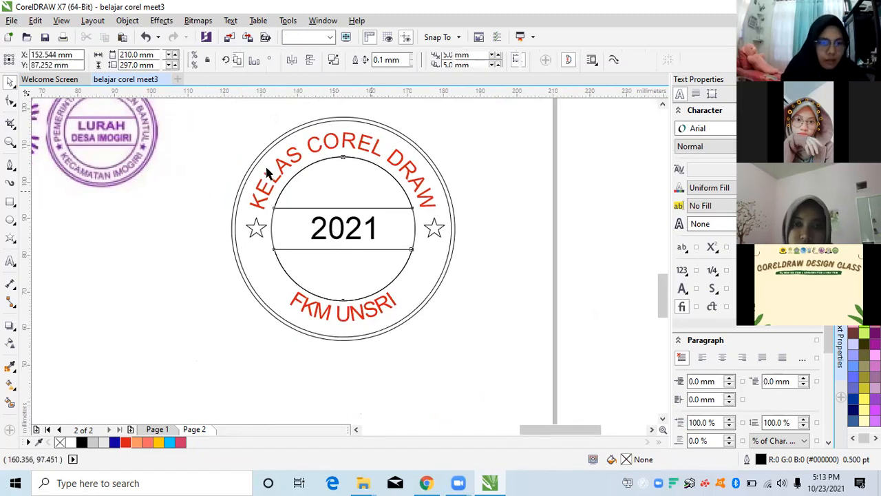
left_click(236, 181)
scroll(225, 179, "down", 1)
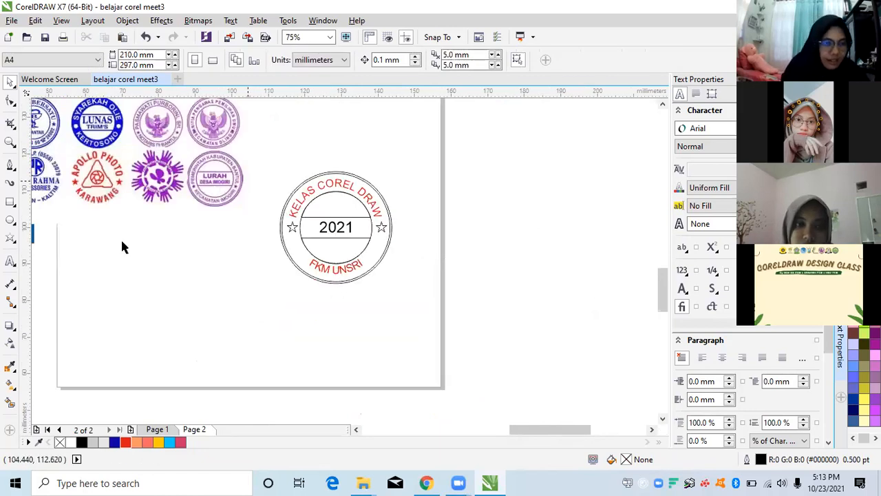
scroll(254, 178, "up", 1)
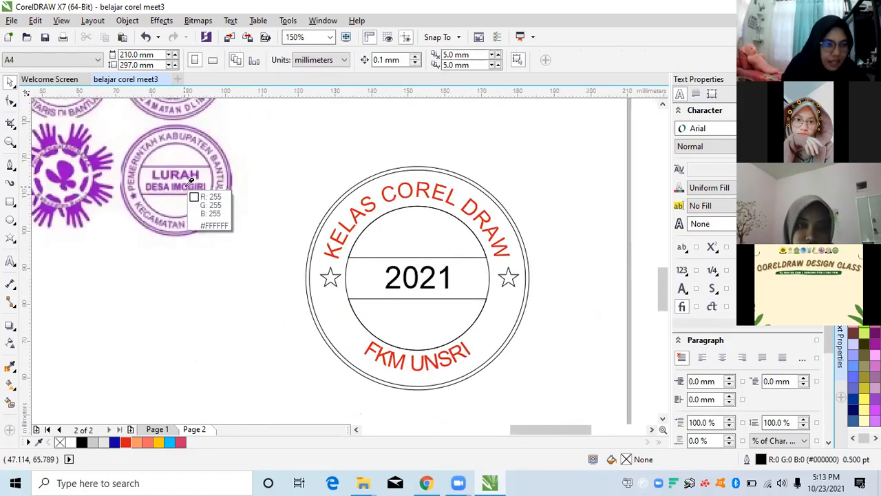
scroll(191, 181, "up", 4)
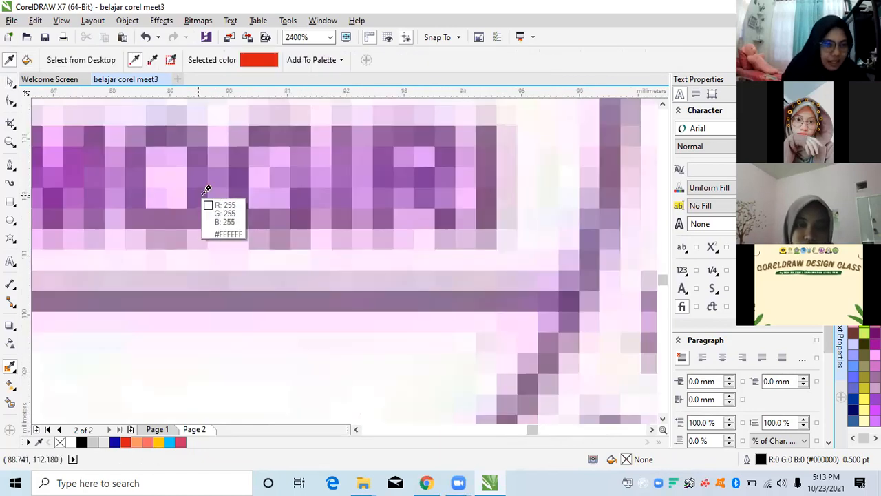
left_click(171, 206)
scroll(190, 203, "down", 3)
scroll(310, 255, "down", 1)
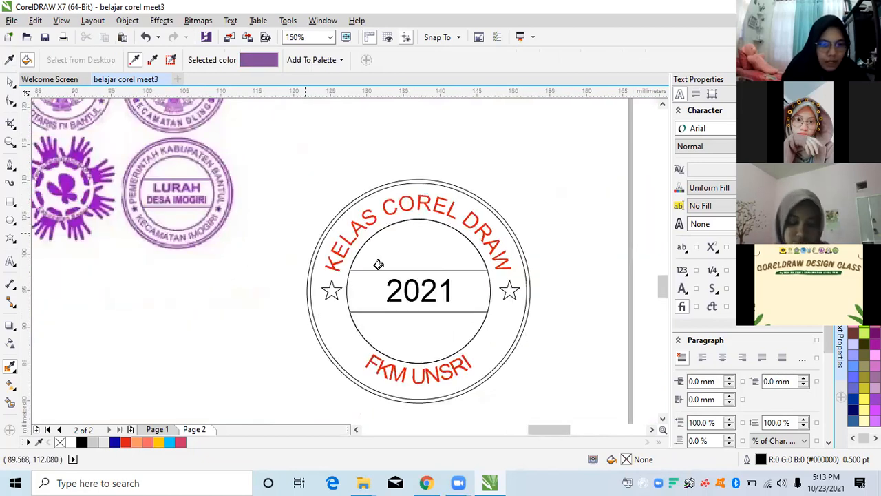
Step: Apply the sampled purple to the "KELAS COREL DRAW" lettering and the left star's fill
scroll(379, 264, "up", 4)
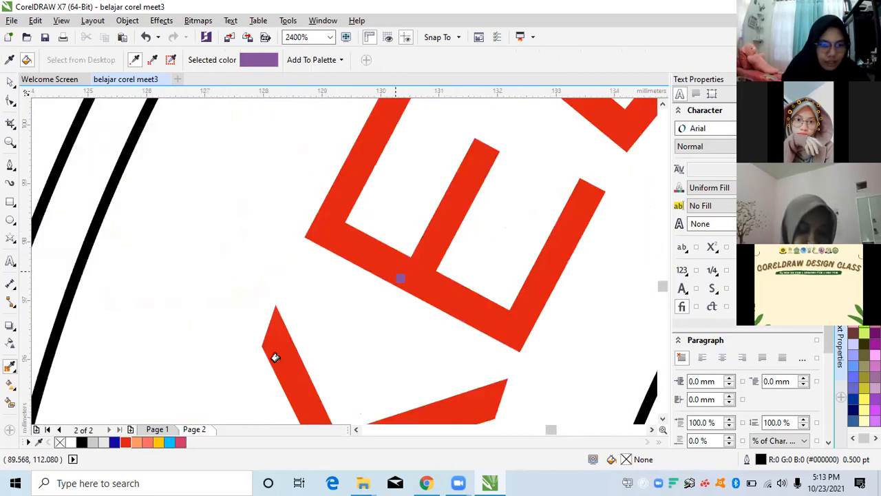
scroll(276, 357, "down", 2)
scroll(366, 273, "up", 1)
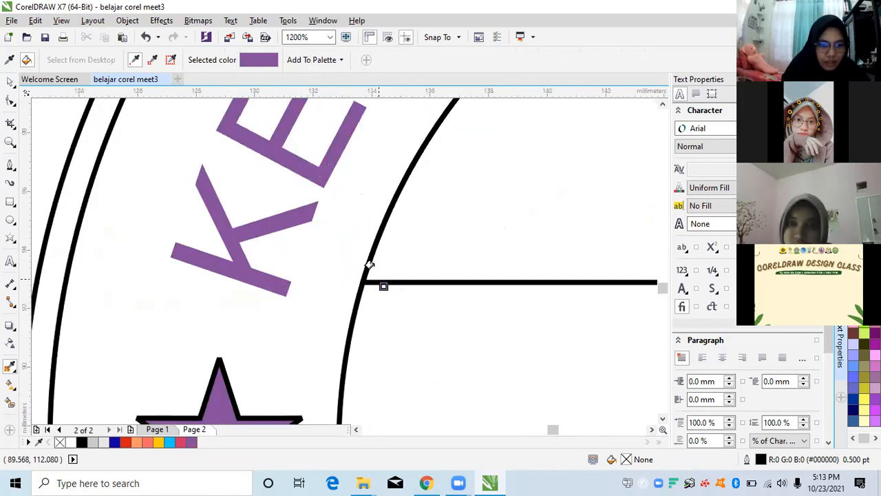
Step: Recolour the outlines of the inner circle and its two horizontal lines with the sampled purple
scroll(369, 265, "up", 2)
left_click(360, 264)
scroll(360, 263, "down", 1)
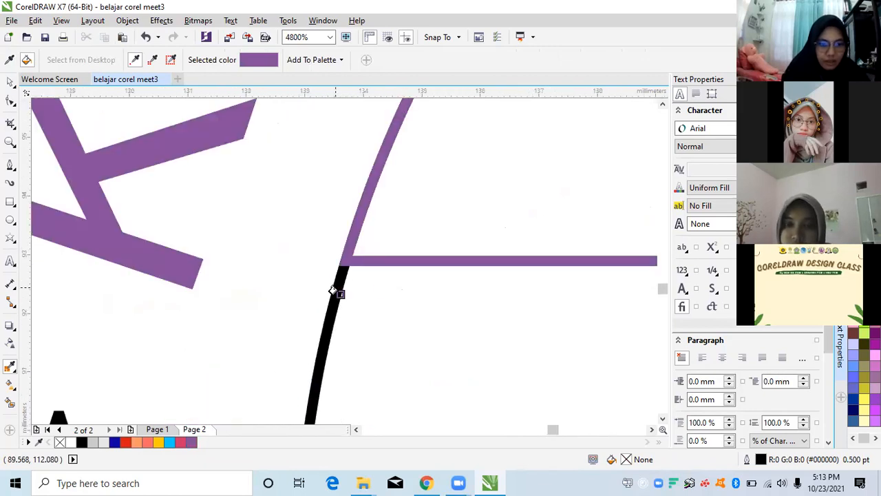
left_click(332, 244)
scroll(338, 246, "down", 2)
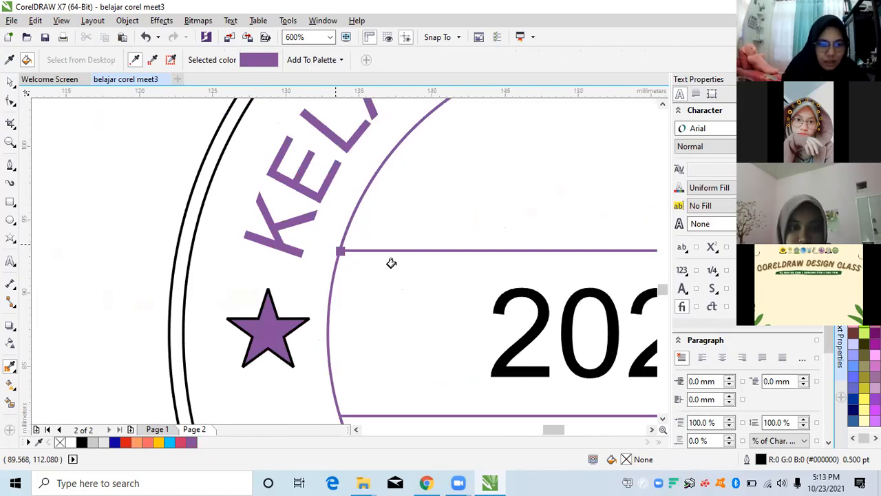
Step: Fill the "2021" and "FKM UNSRI" texts with the sampled purple
scroll(346, 250, "down", 1)
left_click(350, 324)
scroll(355, 337, "down", 1)
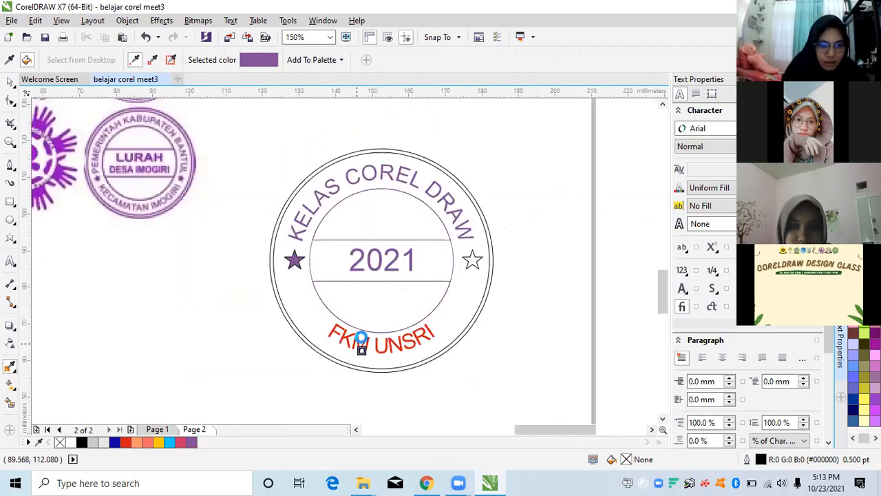
scroll(356, 337, "up", 2)
left_click(227, 372)
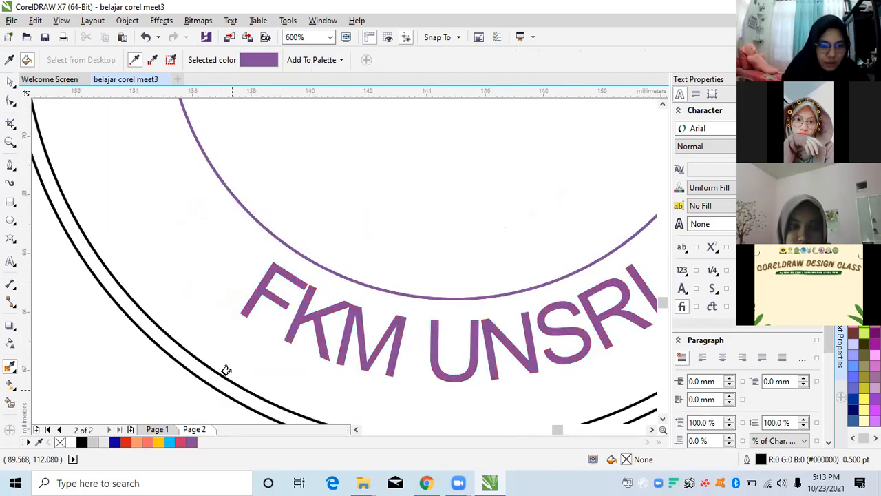
Step: Recolour the outlines of the stamp's two outer rings with the sampled purple
scroll(226, 371, "up", 3)
left_click(167, 401)
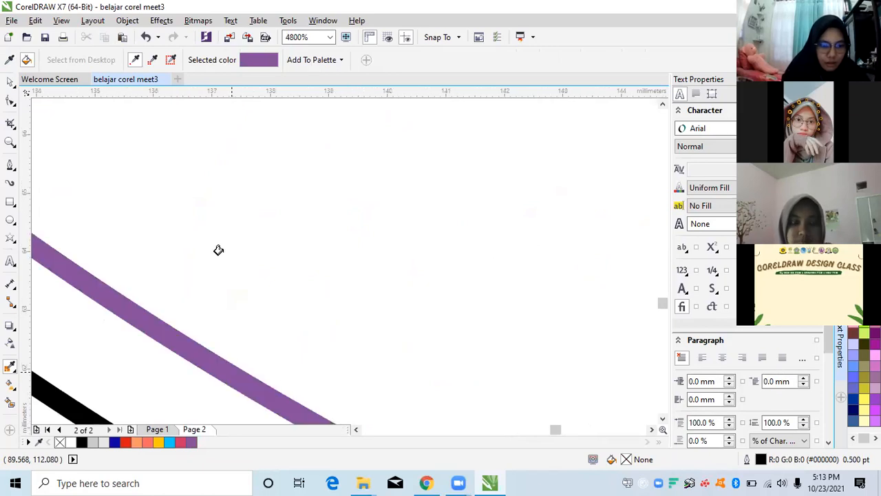
scroll(218, 250, "down", 1)
scroll(338, 287, "down", 5)
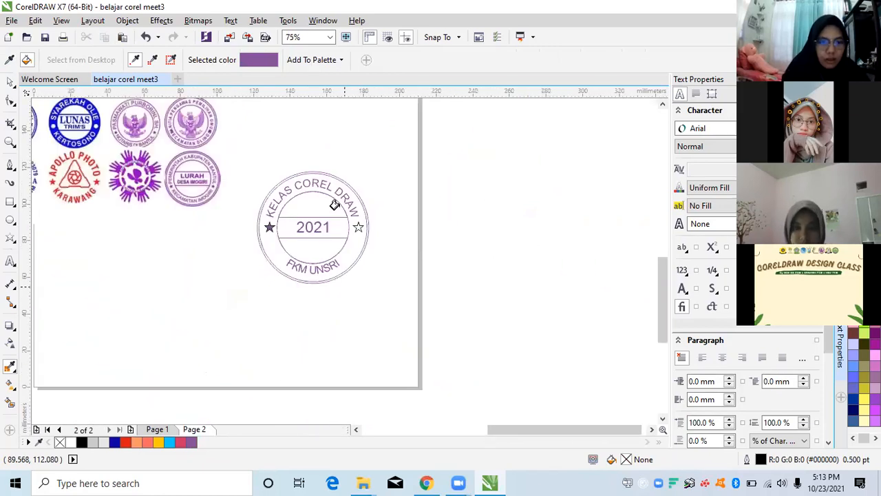
Step: Fill the right star with the stamp's purple and remove its black outline
scroll(334, 204, "up", 1)
scroll(337, 181, "up", 1)
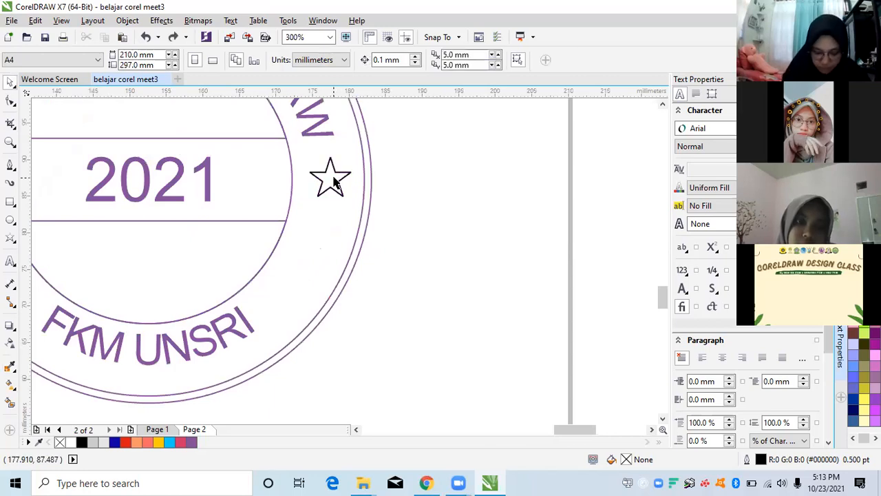
left_click(334, 181)
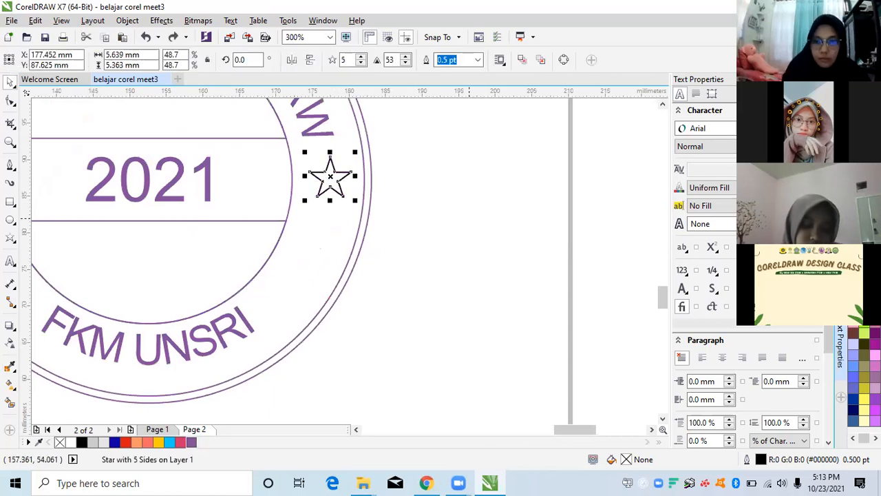
key("ctrl+shift+z")
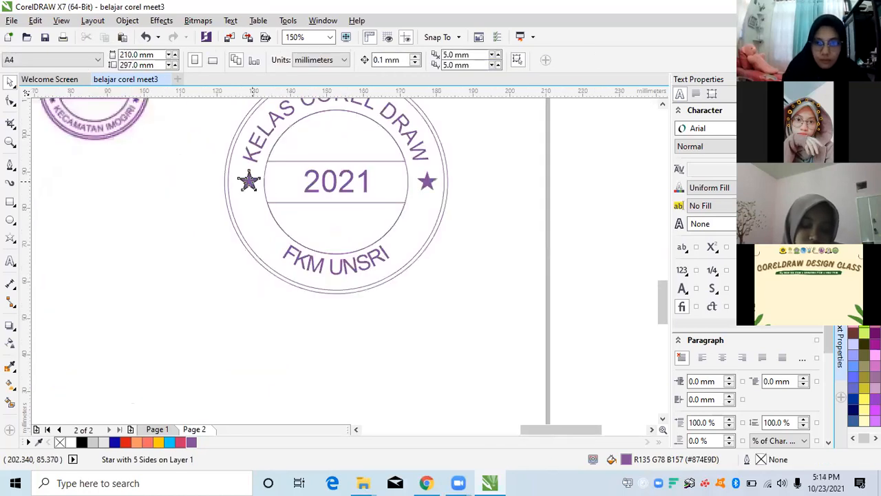
Step: Remove the black outline from the left star
left_click(249, 181)
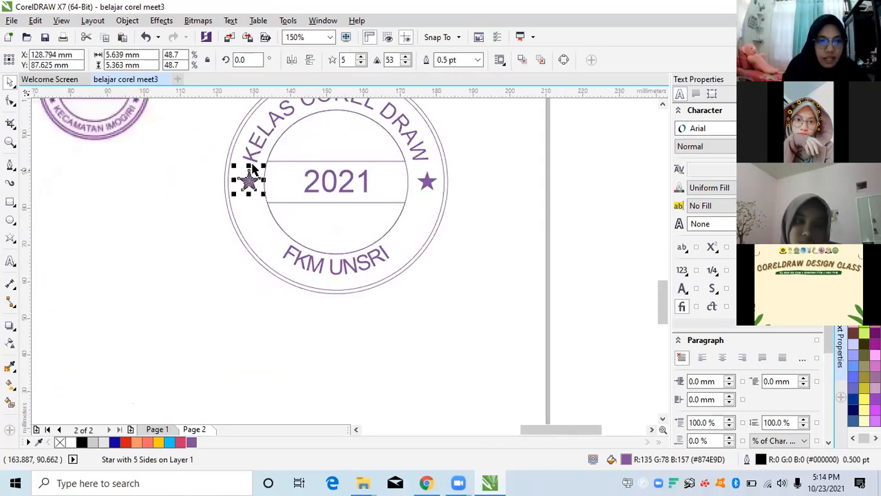
scroll(254, 187, "up", 3)
scroll(287, 170, "up", 2)
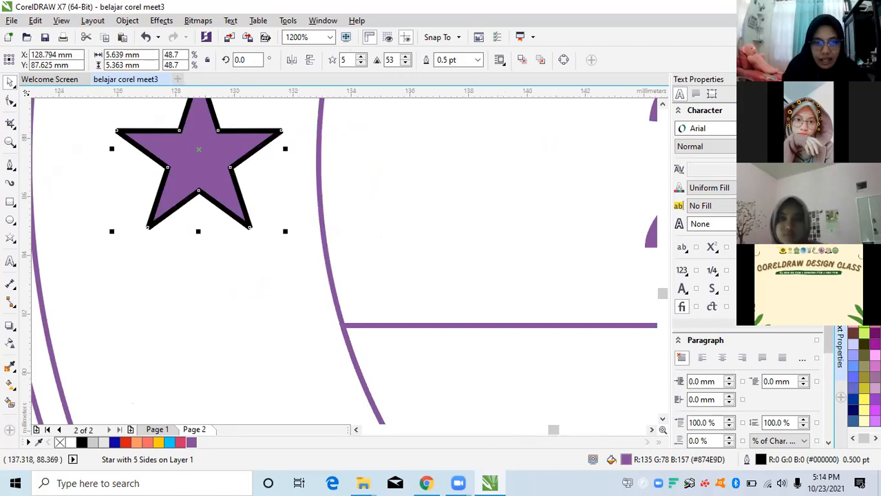
right_click(59, 442)
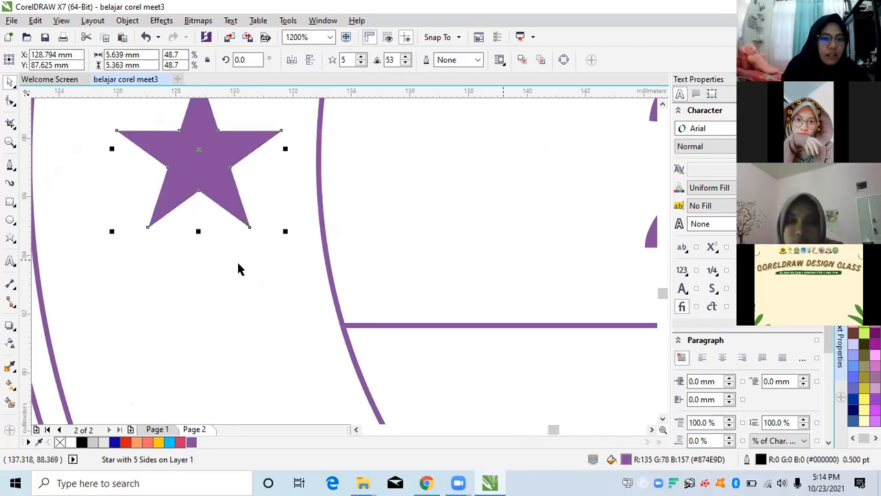
scroll(239, 263, "down", 1)
key("Tab")
scroll(230, 177, "down", 1)
key("Escape")
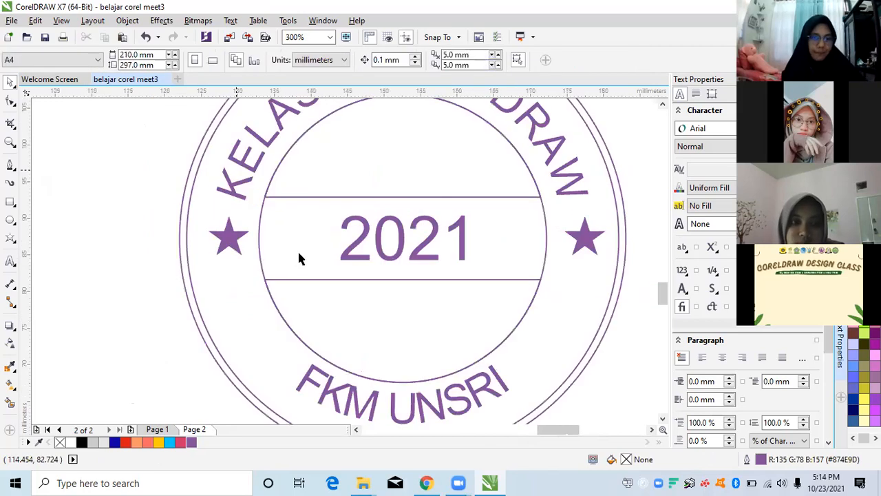
Step: Select the complete stamp and scale it down about its centre to about 31 mm wide
scroll(358, 261, "down", 1)
scroll(471, 121, "down", 1)
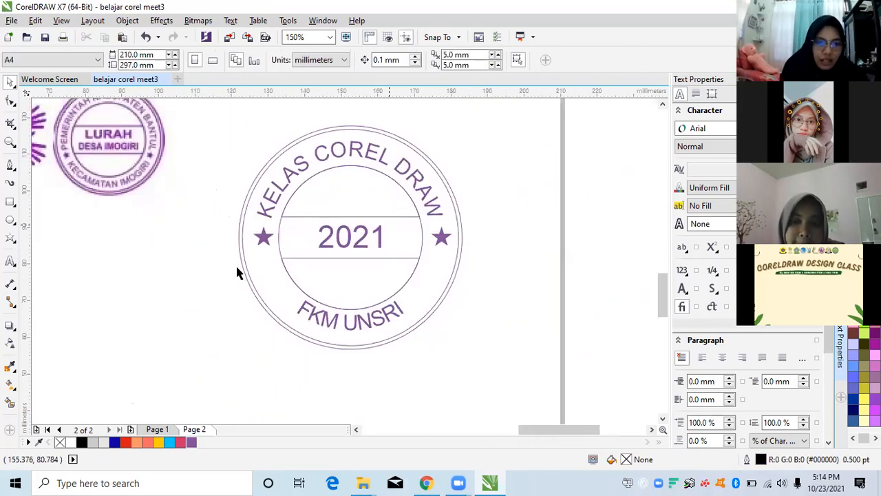
scroll(482, 206, "down", 2)
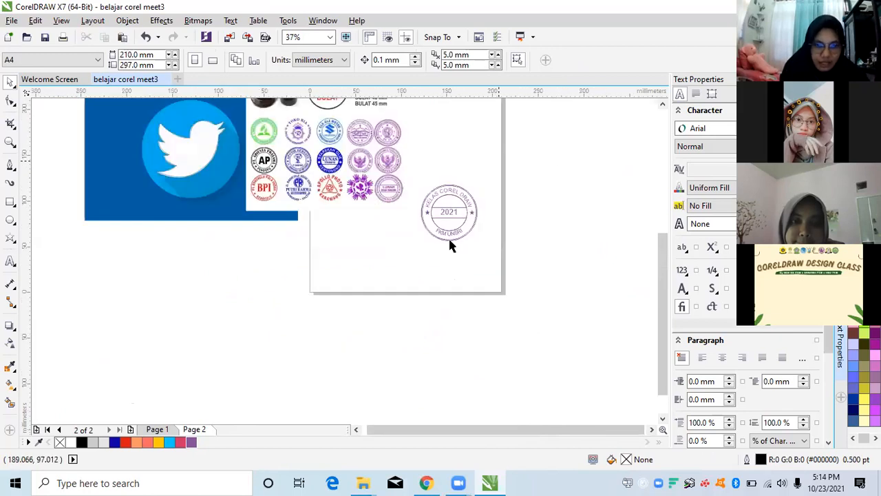
left_click(446, 191)
scroll(446, 192, "up", 1)
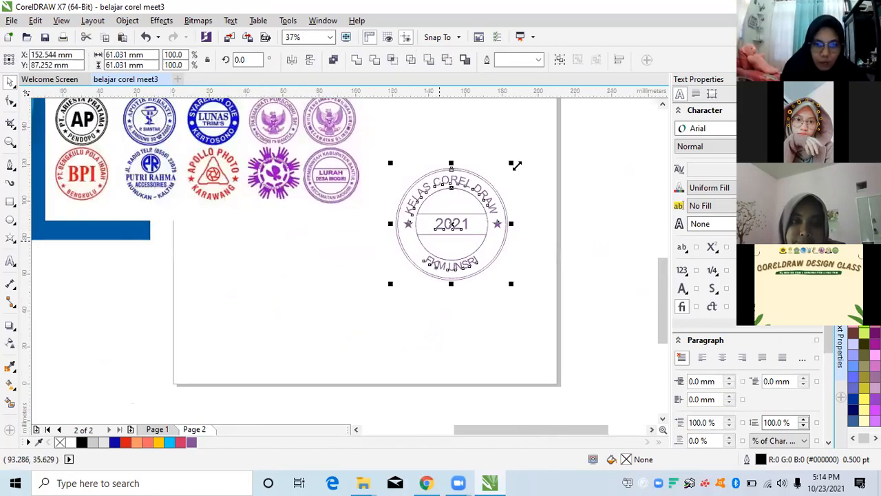
left_click_drag(515, 165, 483, 211)
scroll(483, 211, "up", 2)
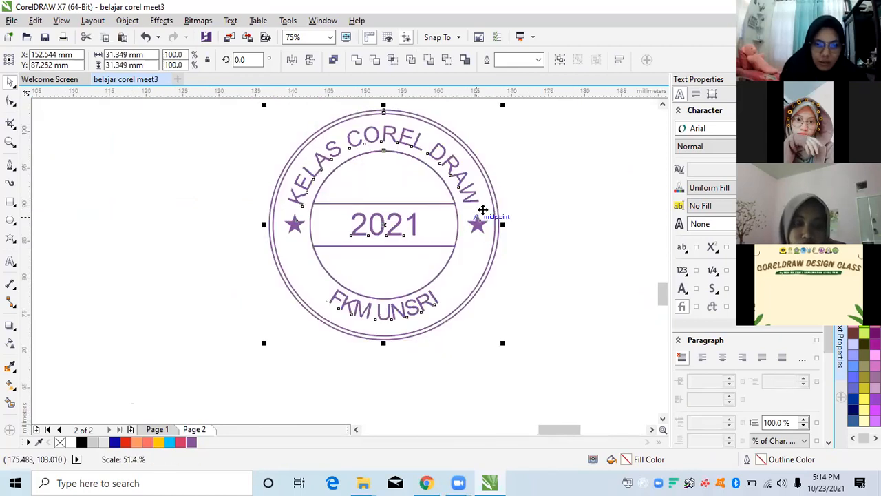
Step: Enlarge the complete stamp about its centre to about 191 mm wide and examine the line thickness of its outer rings
scroll(483, 210, "down", 2)
scroll(483, 227, "down", 1)
scroll(488, 230, "up", 1)
left_click_drag(491, 233, 502, 369)
left_click(445, 310)
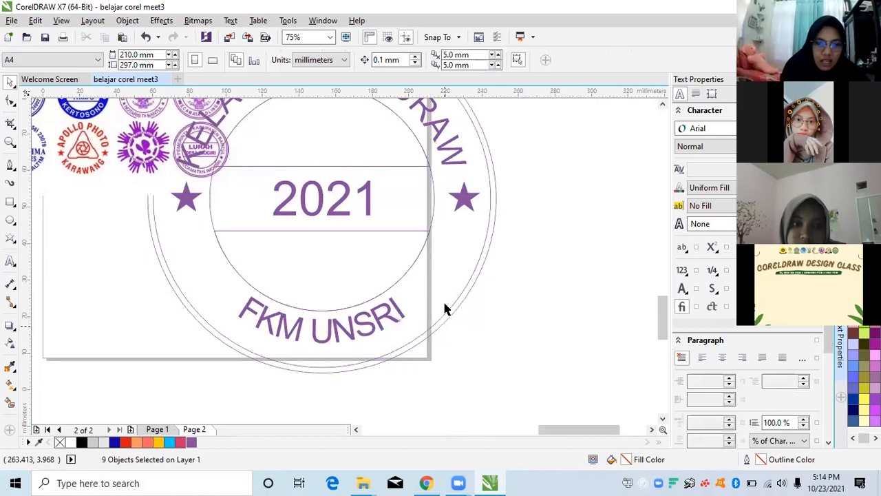
scroll(444, 310, "up", 3)
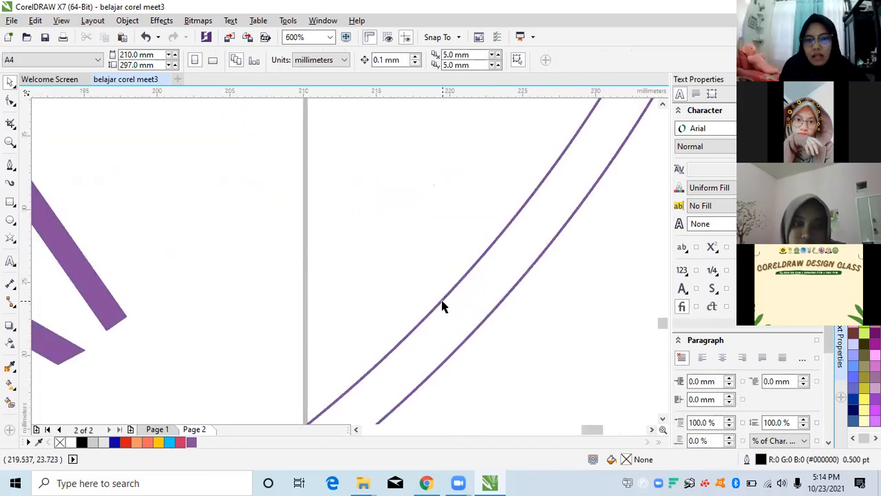
scroll(429, 309, "up", 1)
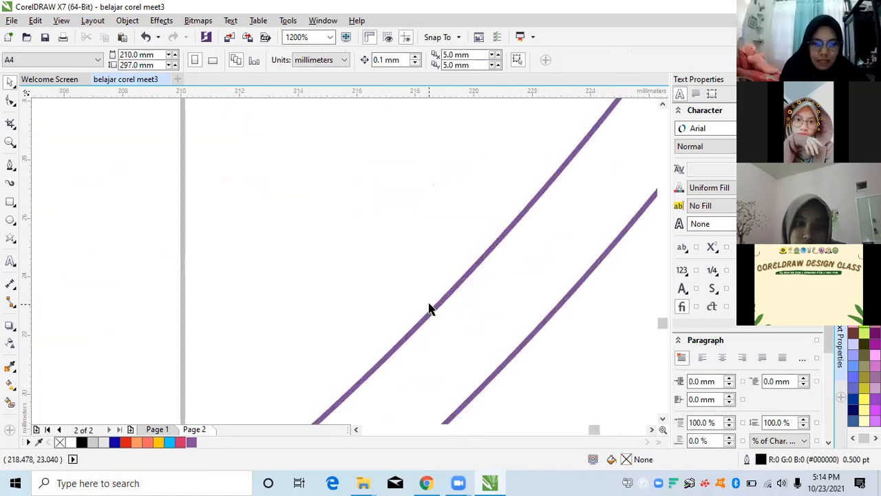
scroll(428, 309, "down", 3)
scroll(433, 299, "down", 2)
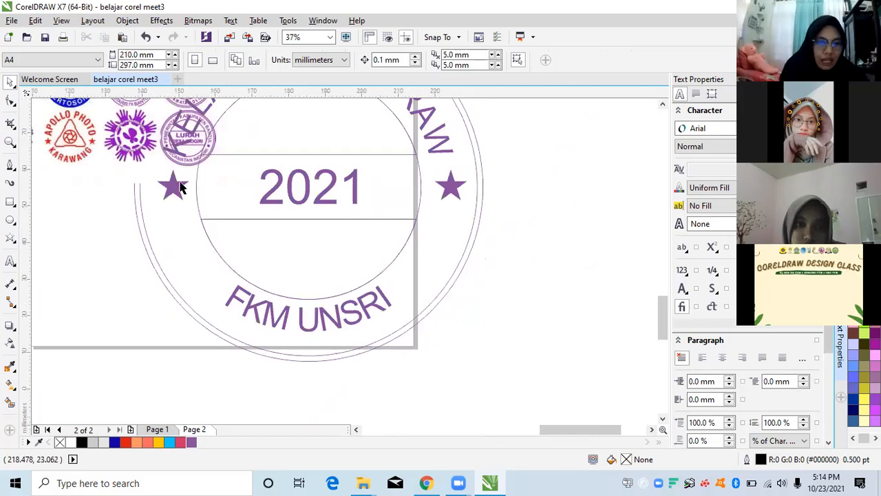
Step: Delete the image of reference stamps overlapping the enlarged stamp
left_click(204, 176)
key("Delete")
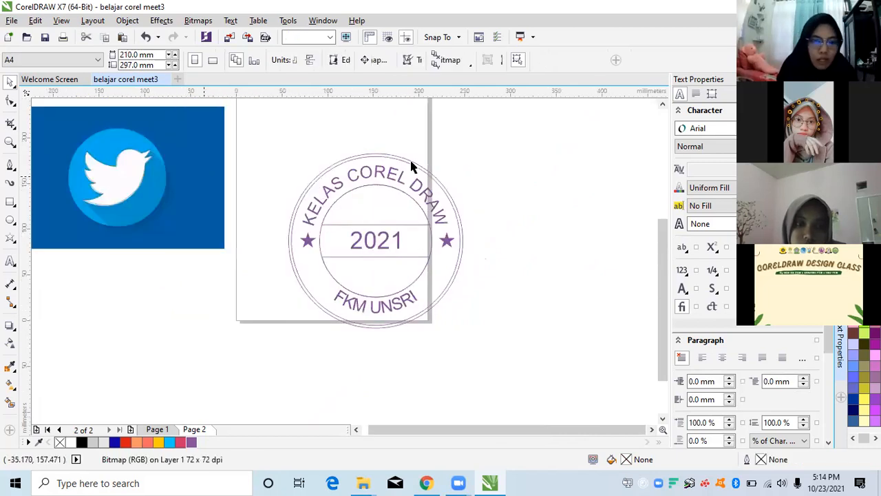
scroll(413, 165, "up", 2)
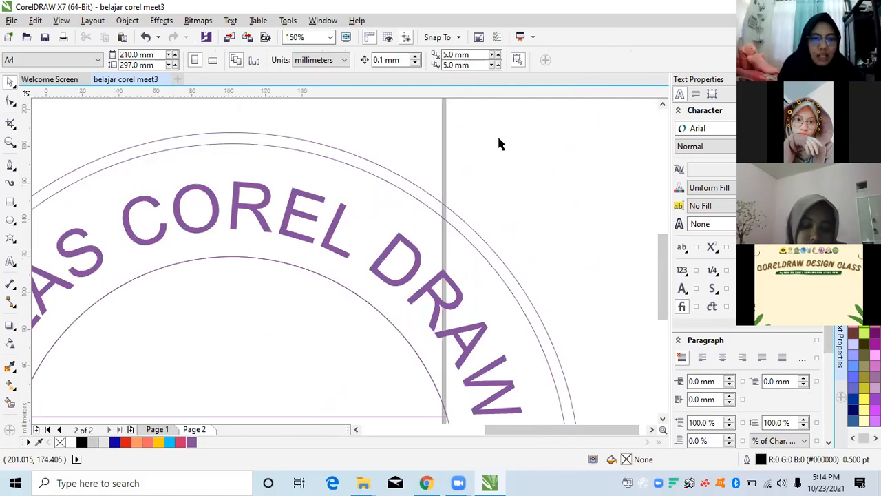
scroll(500, 143, "down", 2)
Step: Examine the outline widths of the inner circle and the outer ring on the enlarged stamp
left_click_drag(296, 316, 225, 355)
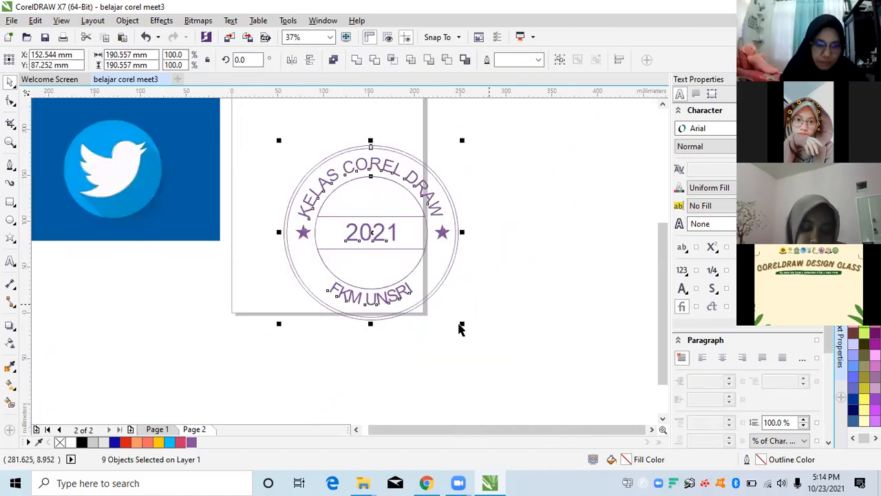
left_click(380, 186)
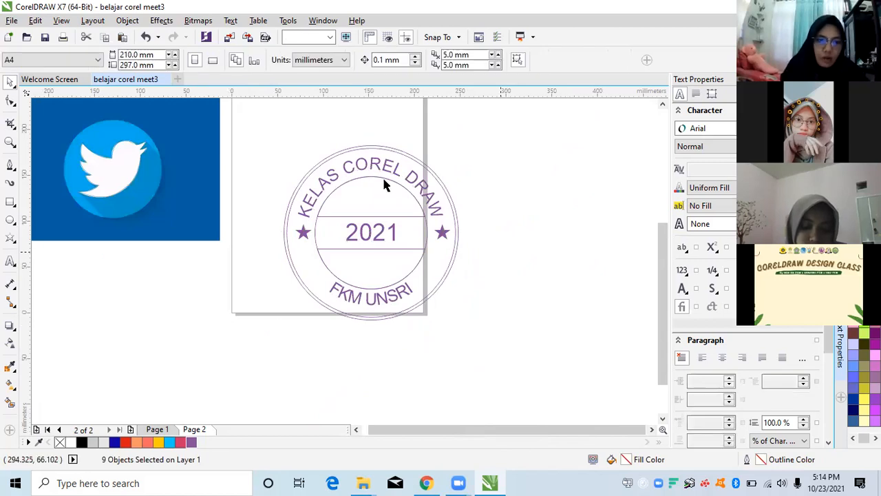
scroll(381, 185, "up", 1)
left_click(270, 247)
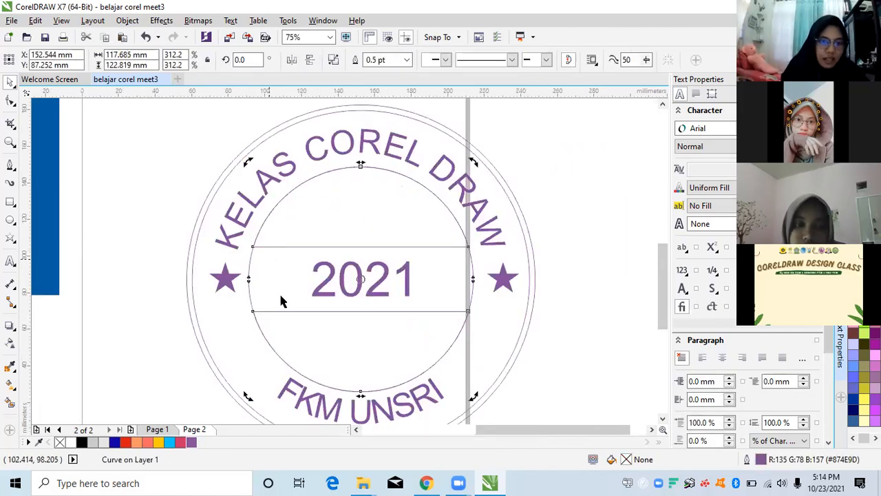
scroll(359, 254, "down", 1)
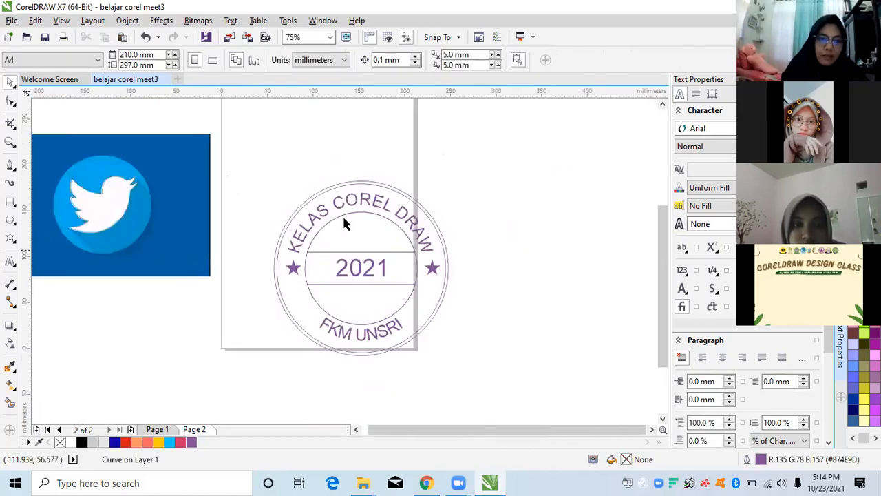
scroll(337, 170, "up", 1)
left_click(336, 143)
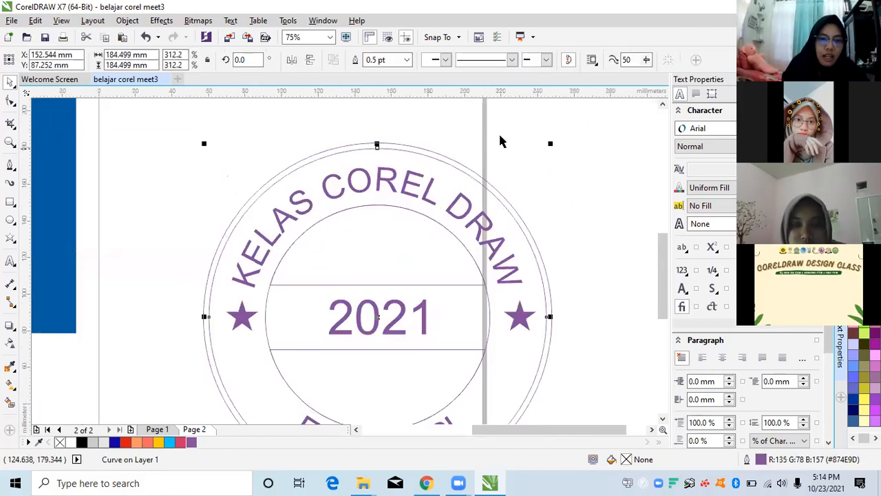
Step: Enlarge the complete stamp about its centre in stages to about 564 mm and scale it back down to about 115 mm
scroll(530, 139, "down", 1)
left_click_drag(548, 318, 647, 399)
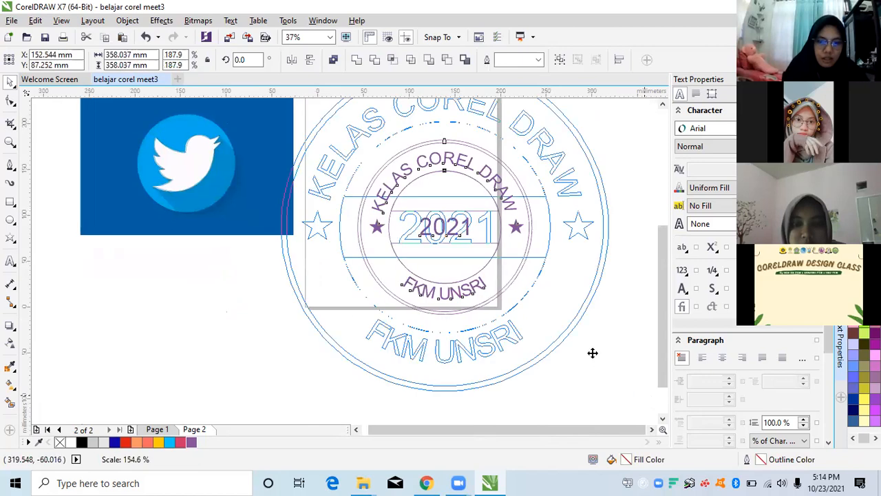
left_click_drag(593, 353, 609, 402)
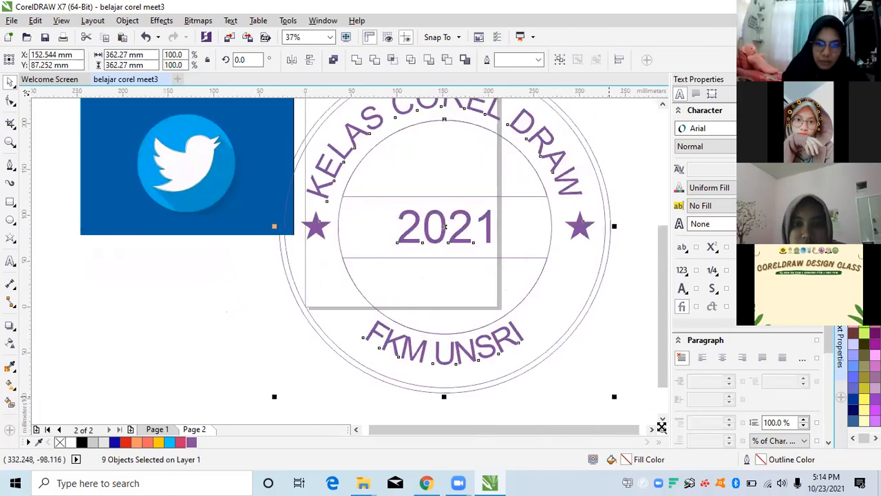
left_click_drag(625, 402, 630, 407)
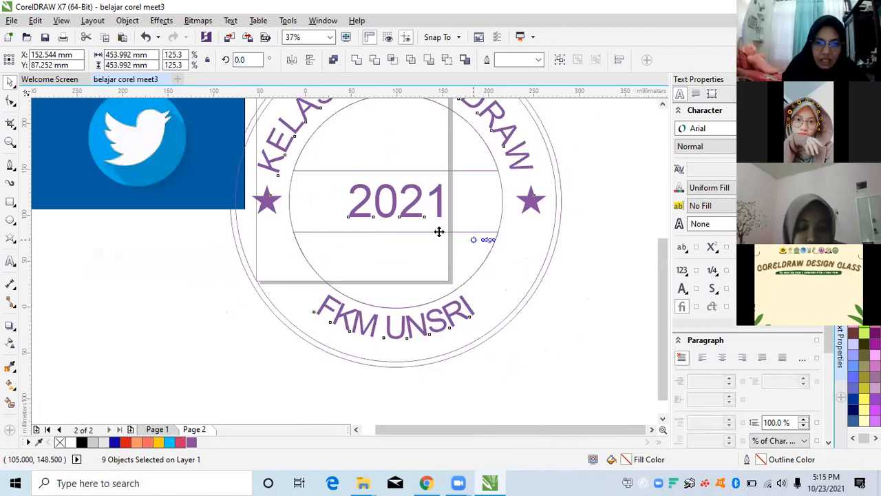
scroll(439, 232, "down", 1)
left_click_drag(525, 332, 564, 364)
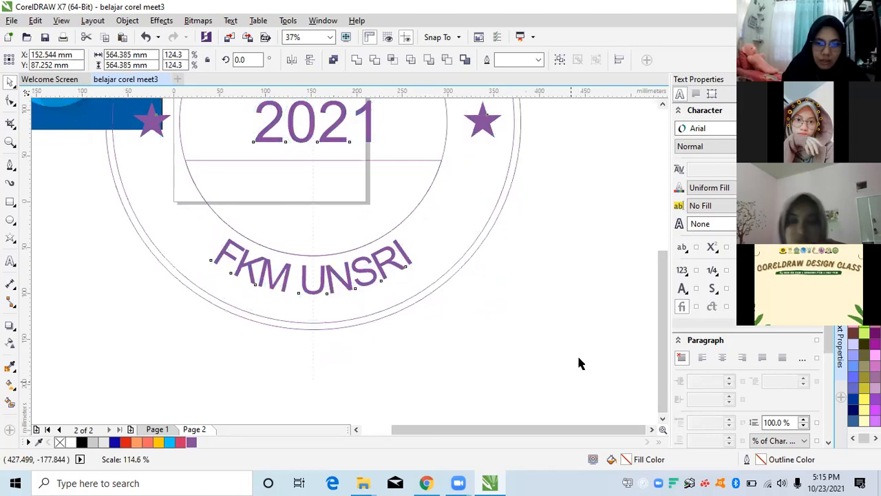
left_click_drag(574, 383, 372, 204)
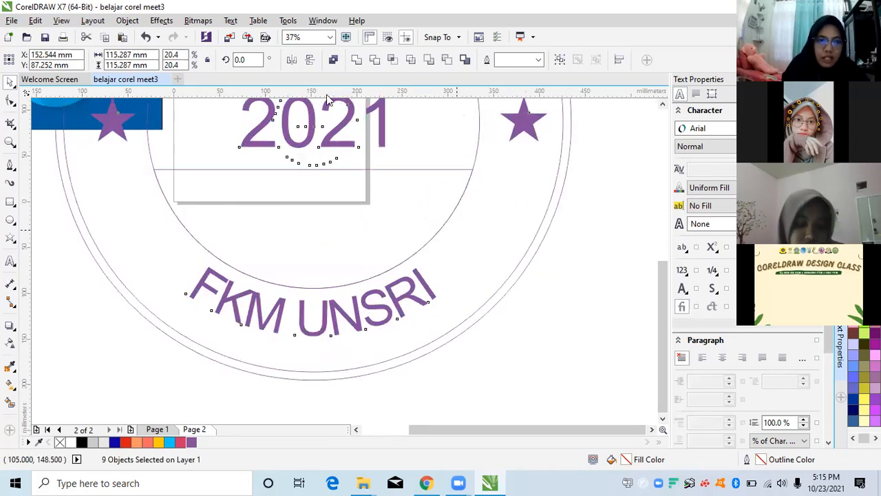
Step: Try to move the two-segment curve inside the stamp's inner circle away from the stamp's centre
scroll(344, 143, "down", 2)
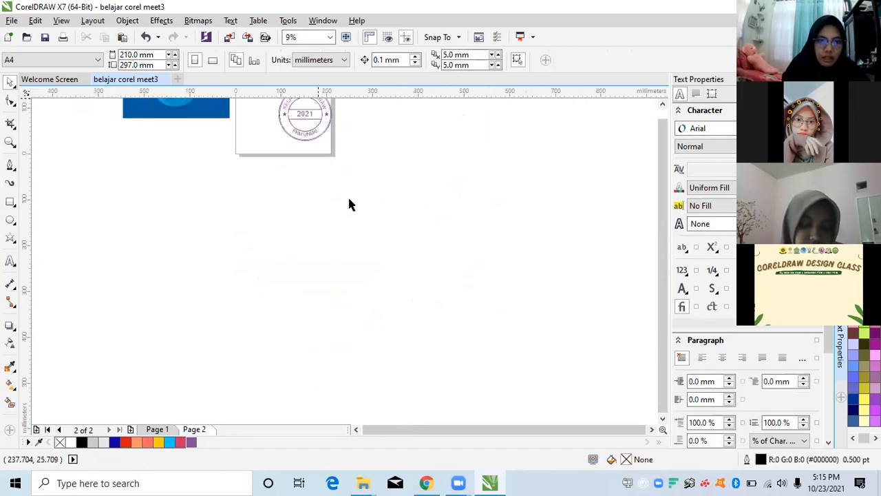
key("F4")
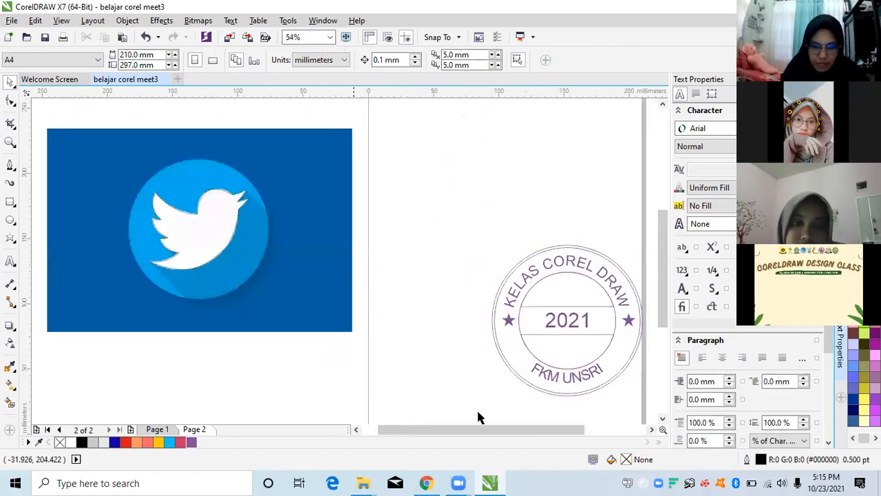
left_click_drag(490, 429, 527, 431)
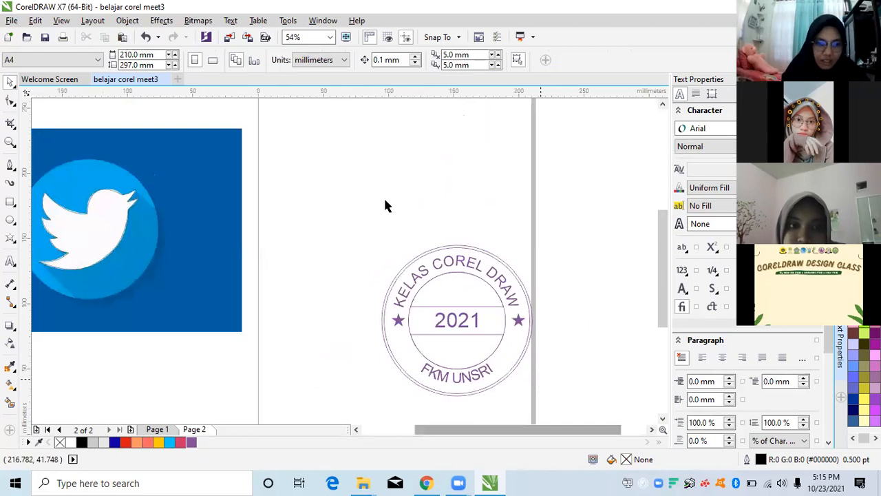
scroll(542, 379, "up", 1)
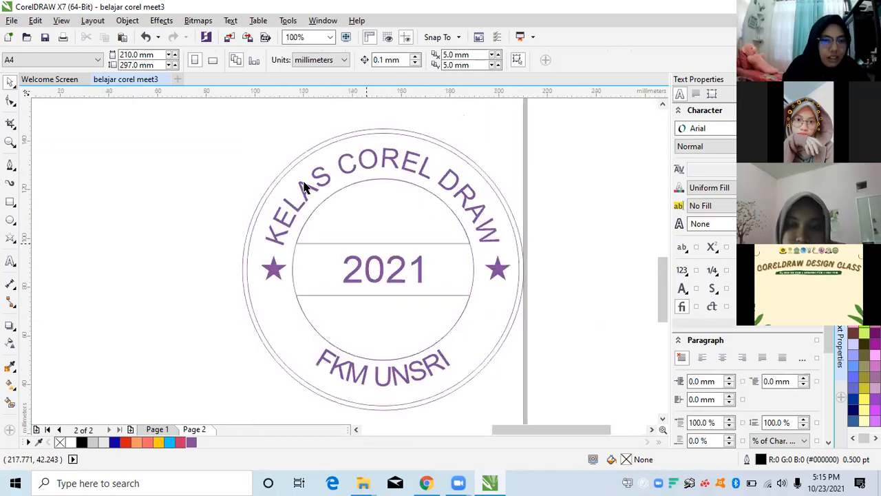
left_click(333, 146)
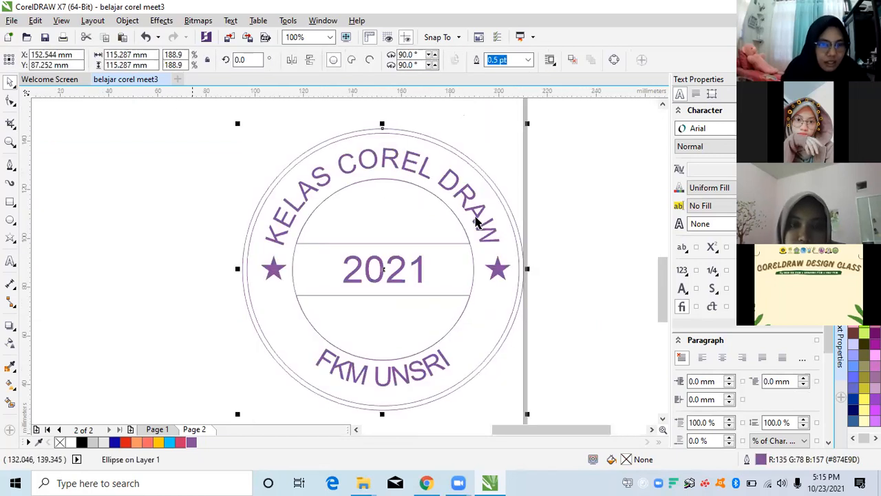
left_click(396, 140)
left_click_drag(355, 204, 408, 175)
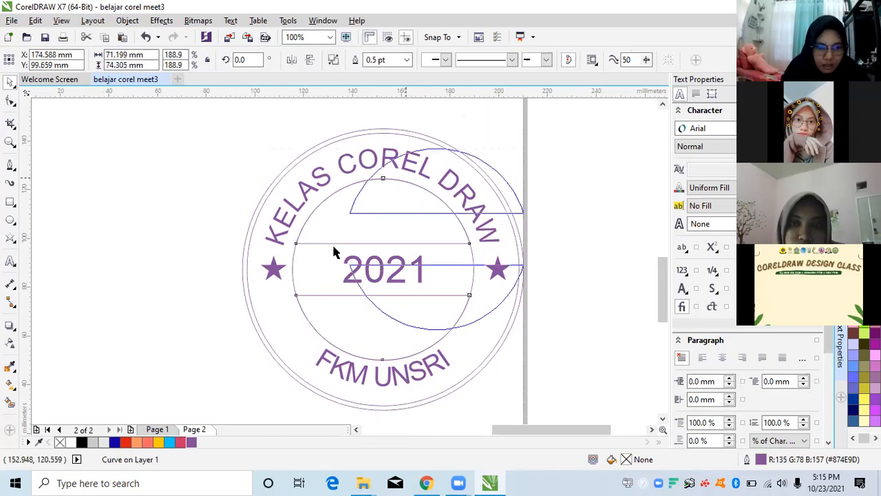
Step: Undo the move of the two-segment curve inside the stamp's inner circle
left_click(128, 20)
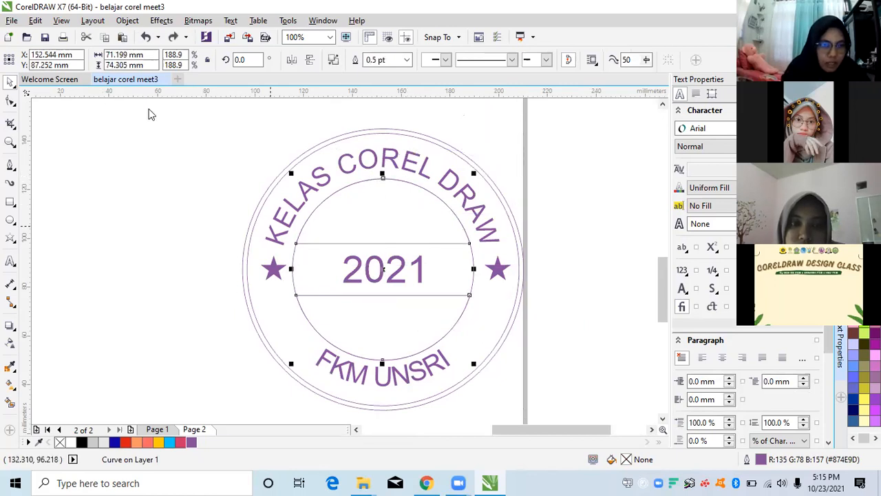
left_click(162, 217)
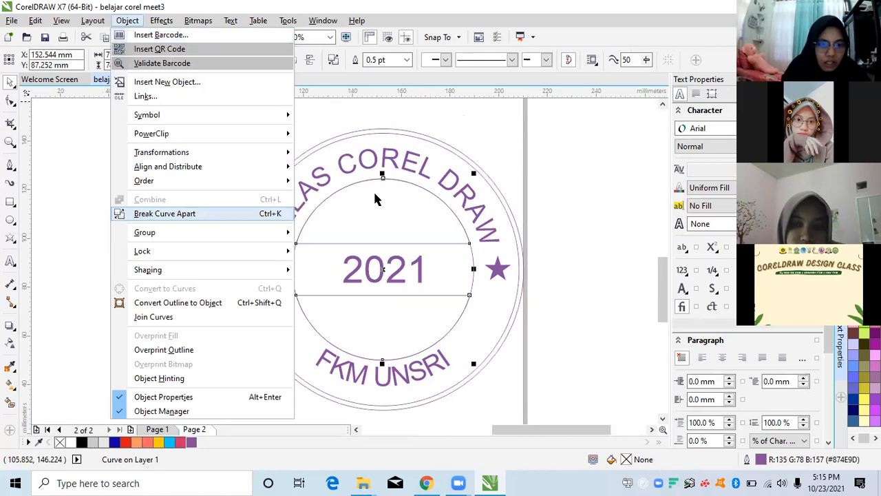
scroll(349, 165, "right", 1)
left_click(346, 162)
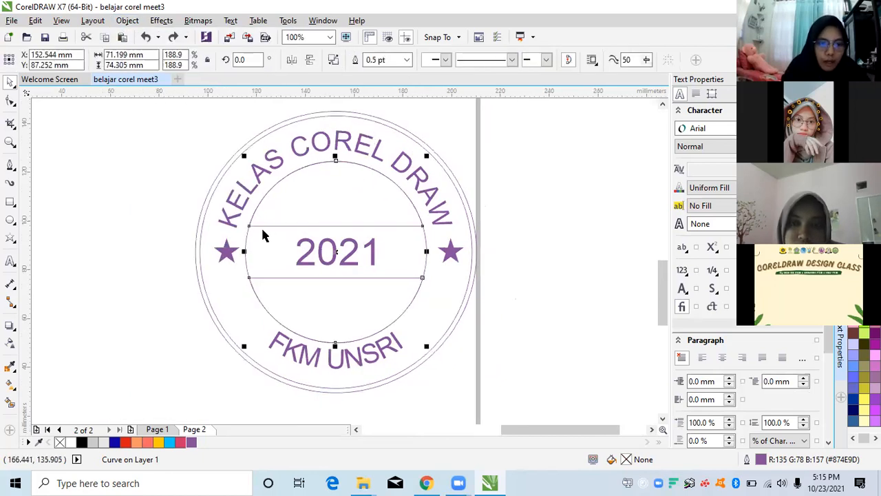
key("ctrl+z")
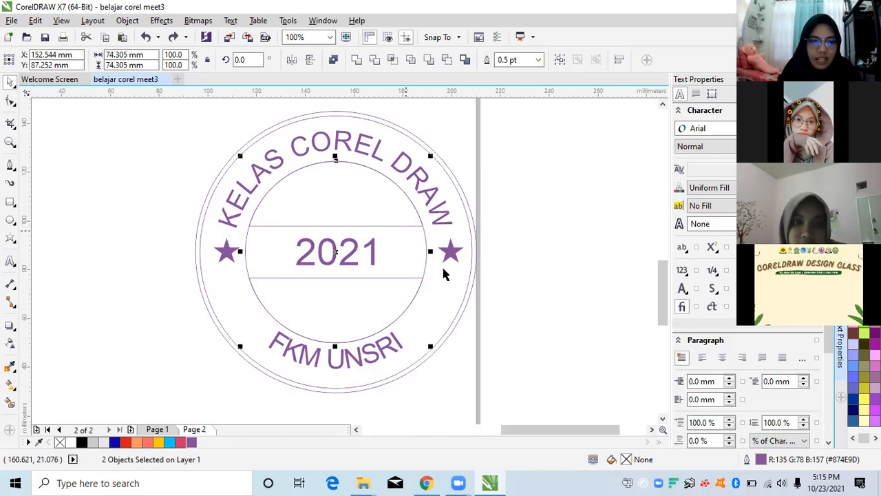
Step: Set the outline width of the two-segment curve above and below "2021" to 2.0 pt
left_click(302, 191)
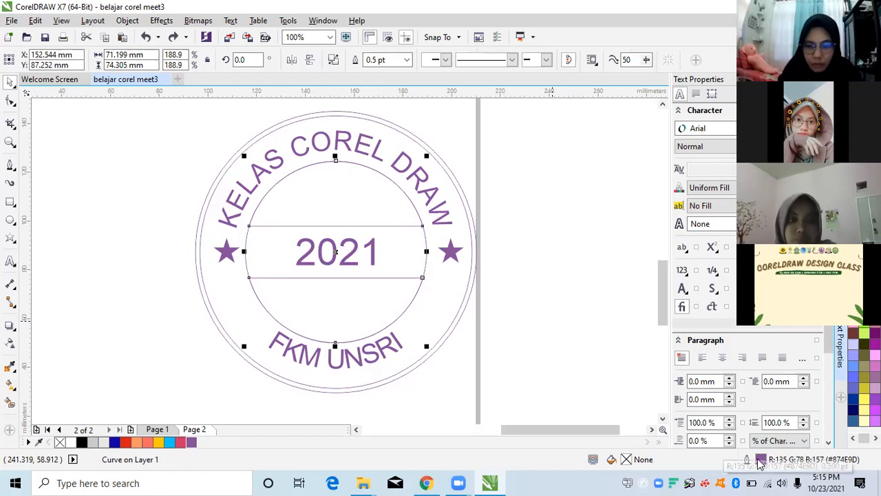
key("F12")
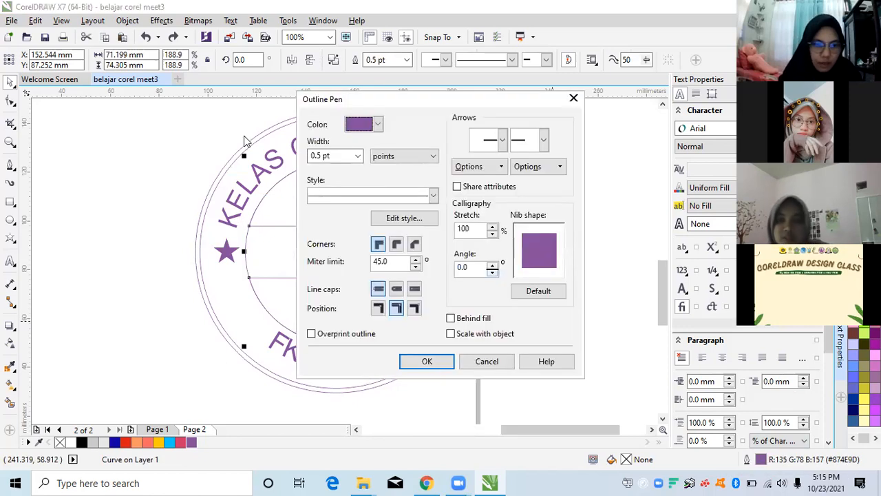
left_click(357, 156)
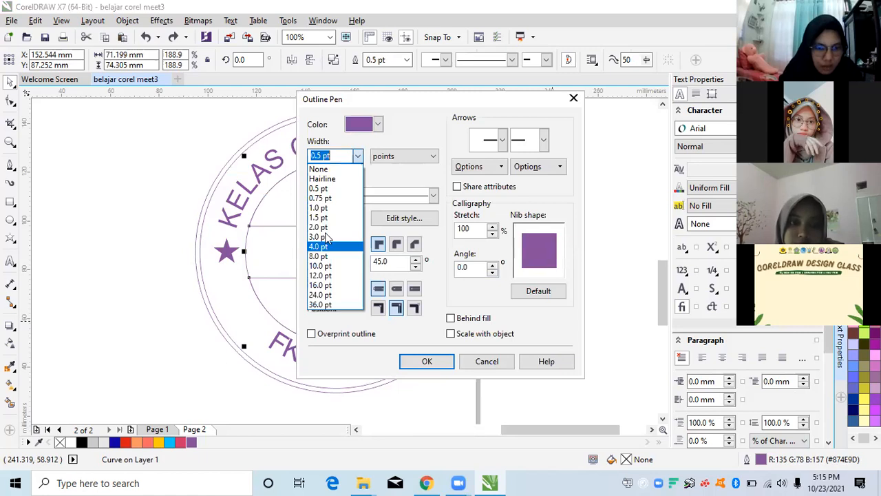
left_click(331, 228)
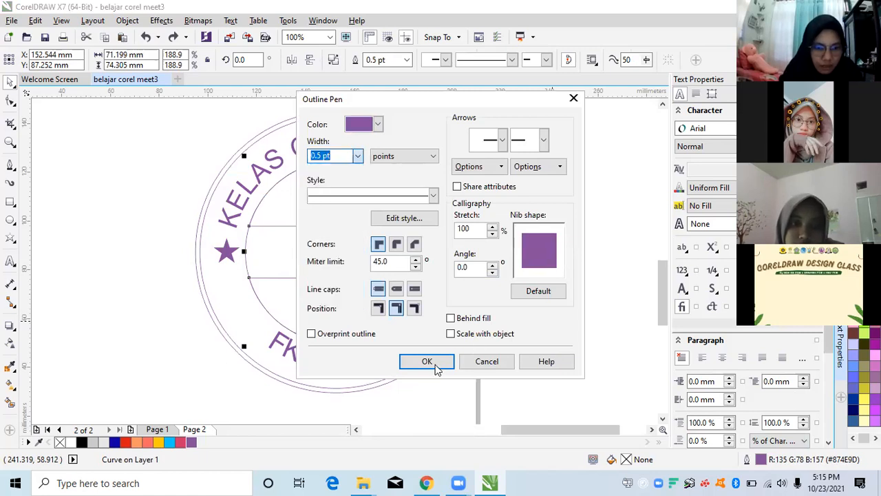
left_click(427, 362)
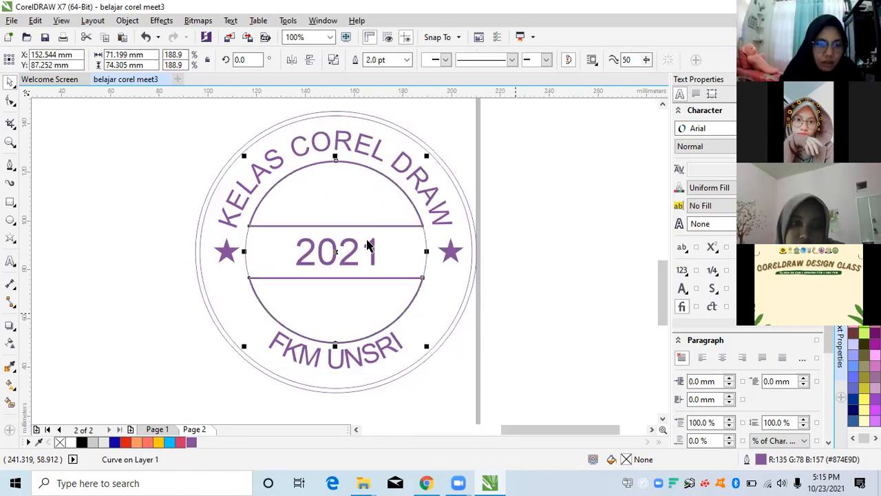
left_click(376, 190)
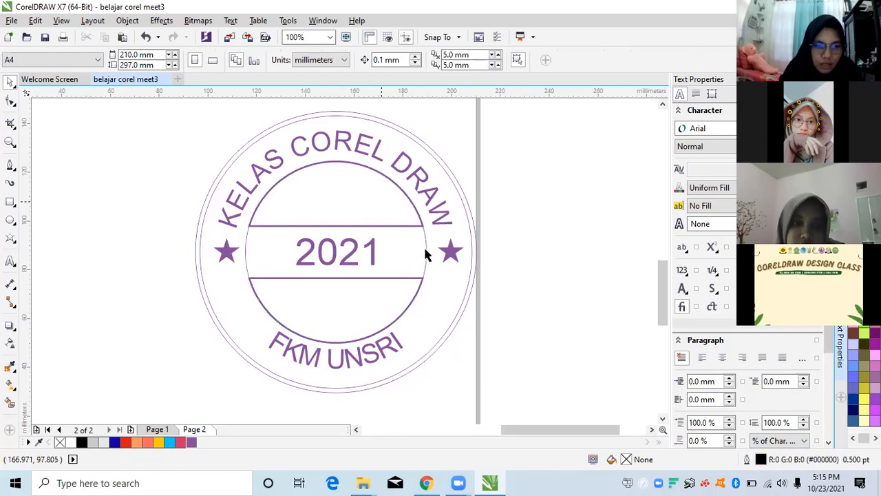
Step: Select the thin inner circle around "2021" together with both outer rings of the stamp
left_click(436, 232)
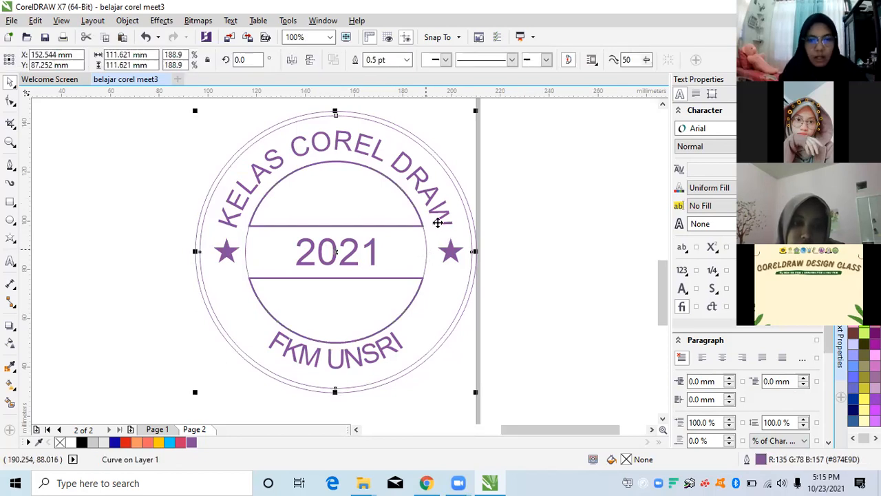
left_click(428, 247)
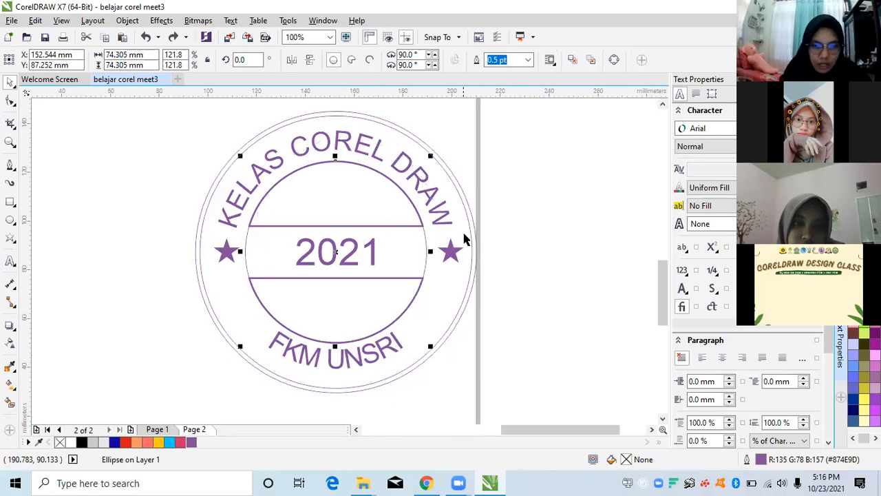
scroll(472, 232, "up", 2)
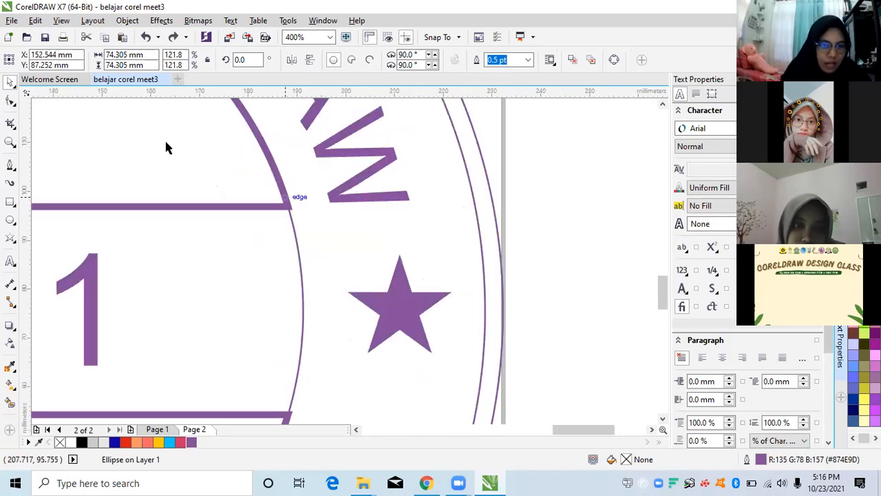
scroll(166, 147, "down", 2)
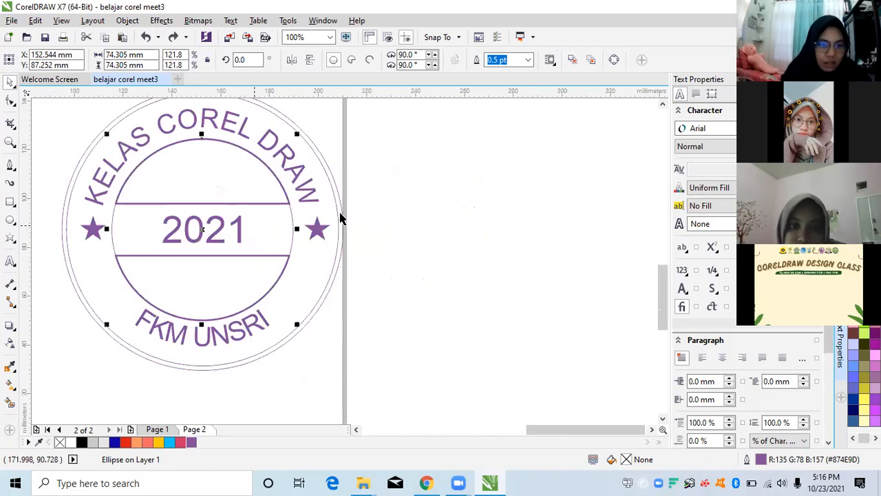
scroll(341, 218, "up", 2)
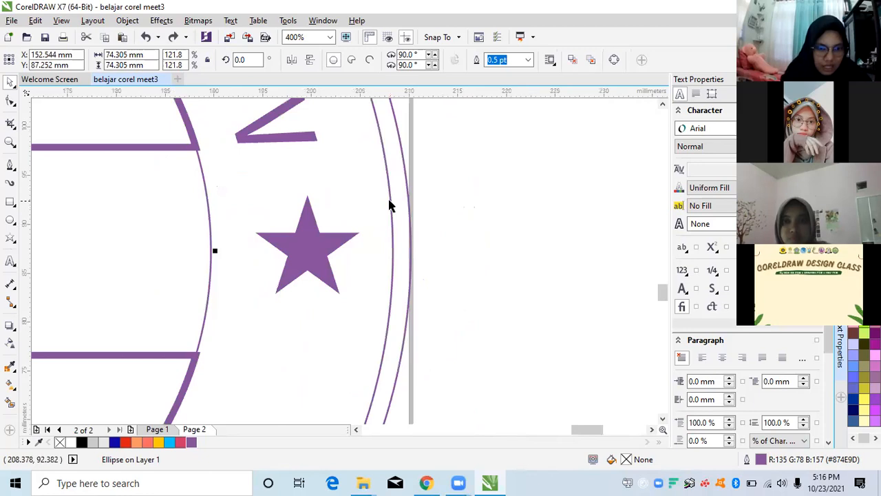
left_click(390, 200, "shift")
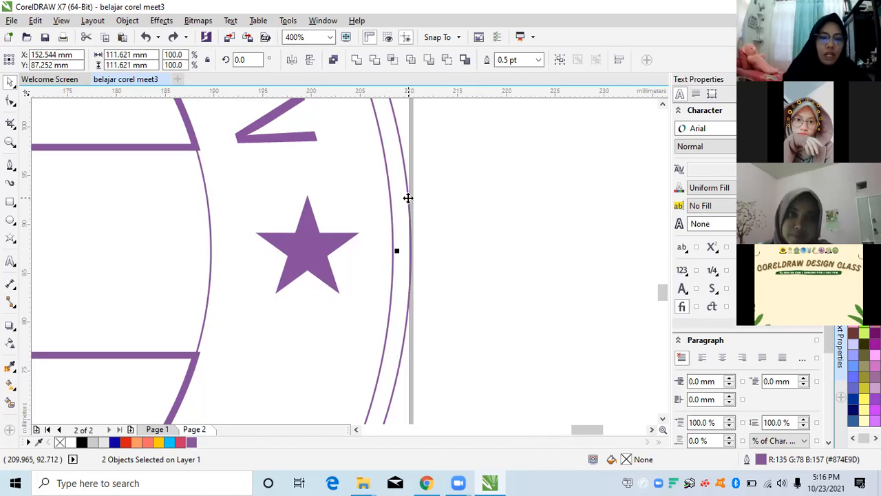
left_click(408, 198, "shift")
Step: Examine the line thickness of the outer rings and the inner circle segments at several magnifications
scroll(408, 197, "down", 3)
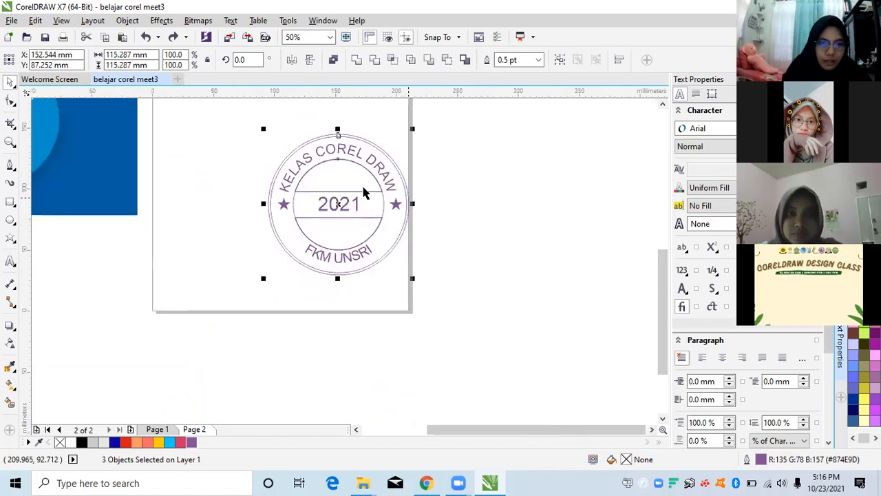
scroll(391, 234, "down", 2)
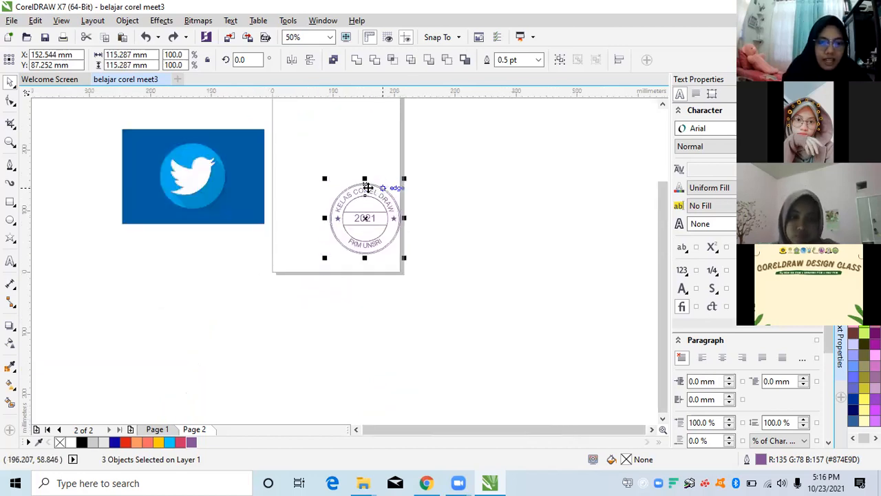
scroll(349, 218, "up", 2)
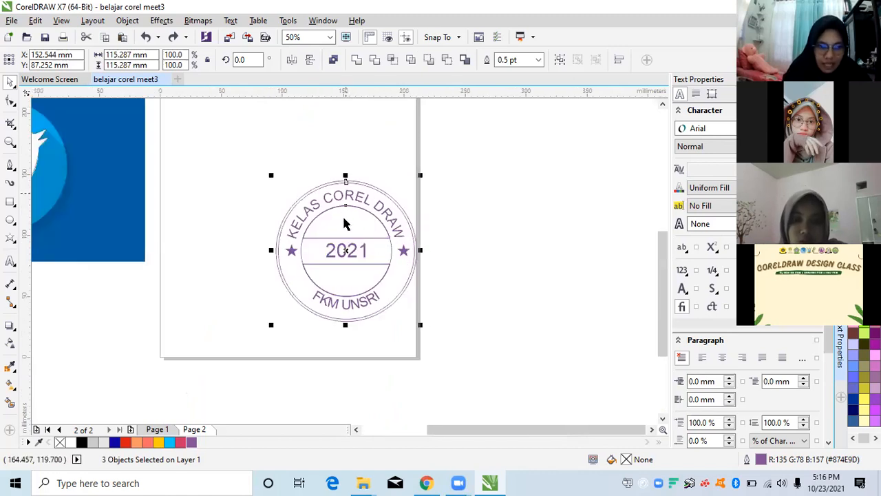
scroll(346, 221, "up", 1)
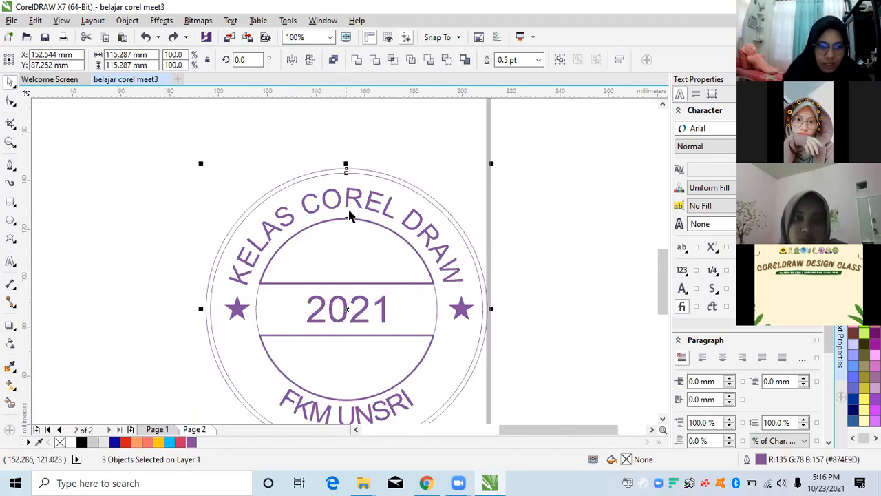
scroll(347, 215, "up", 1)
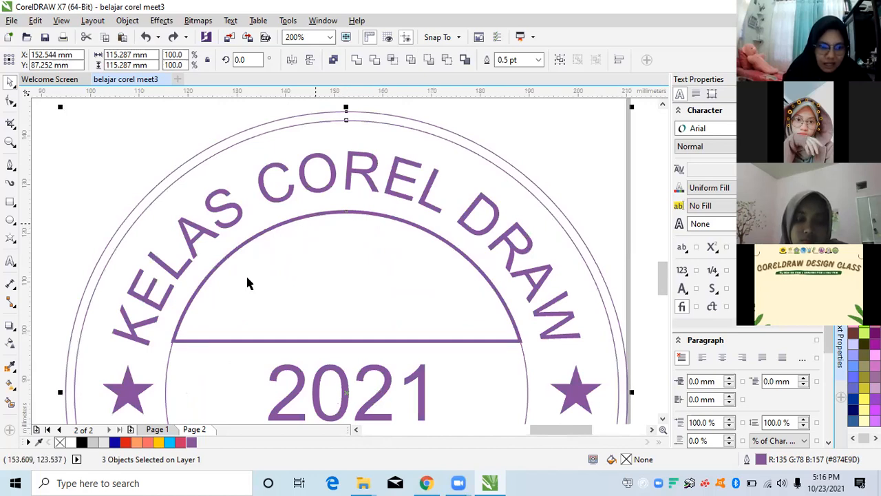
scroll(272, 365, "down", 1)
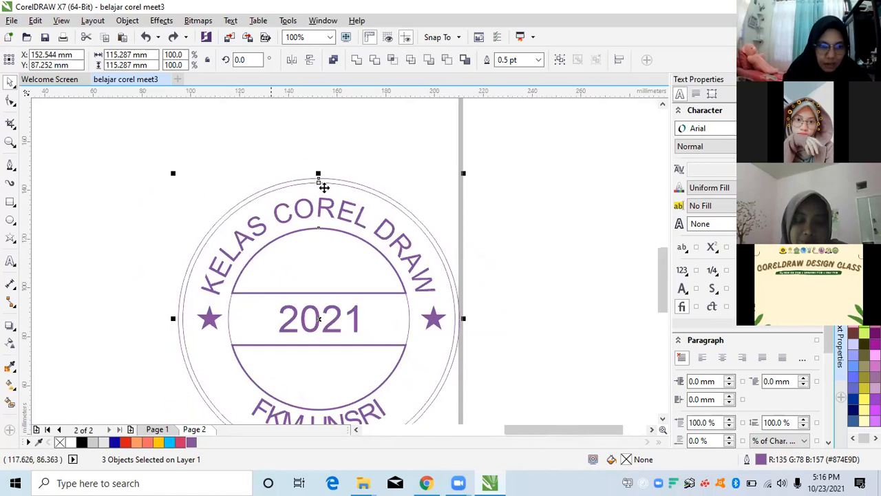
scroll(324, 187, "up", 1)
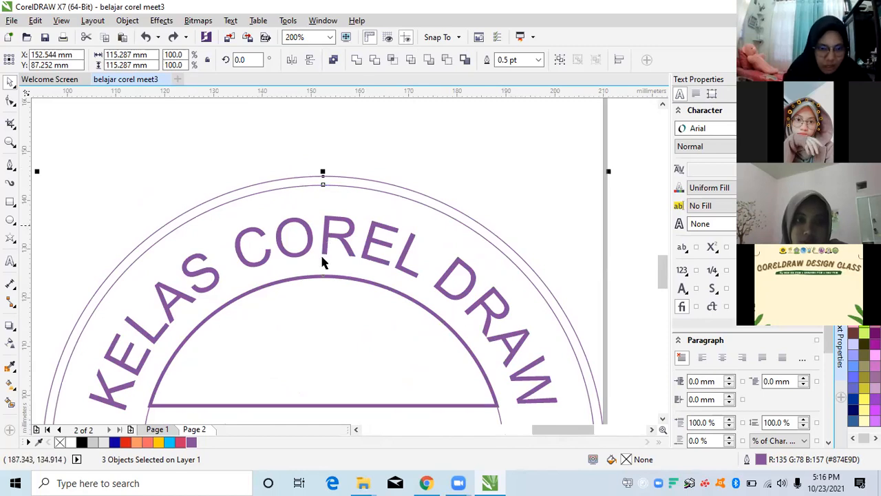
scroll(322, 261, "down", 2)
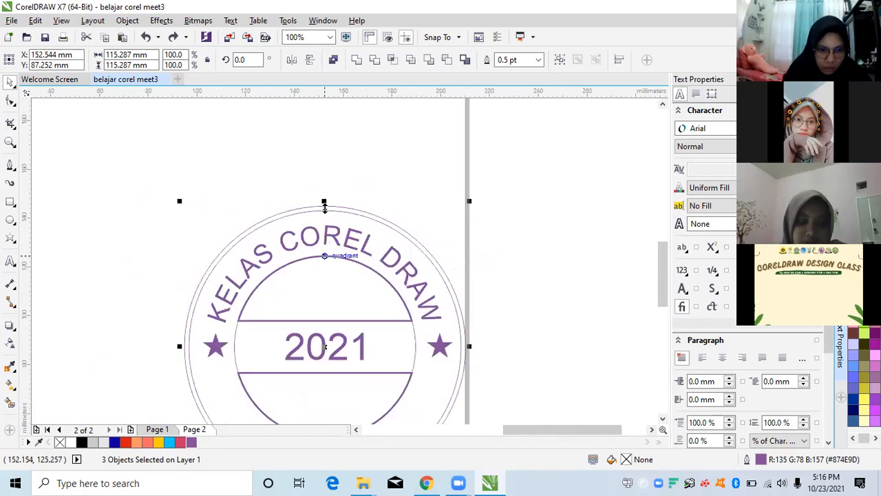
scroll(355, 233, "down", 2)
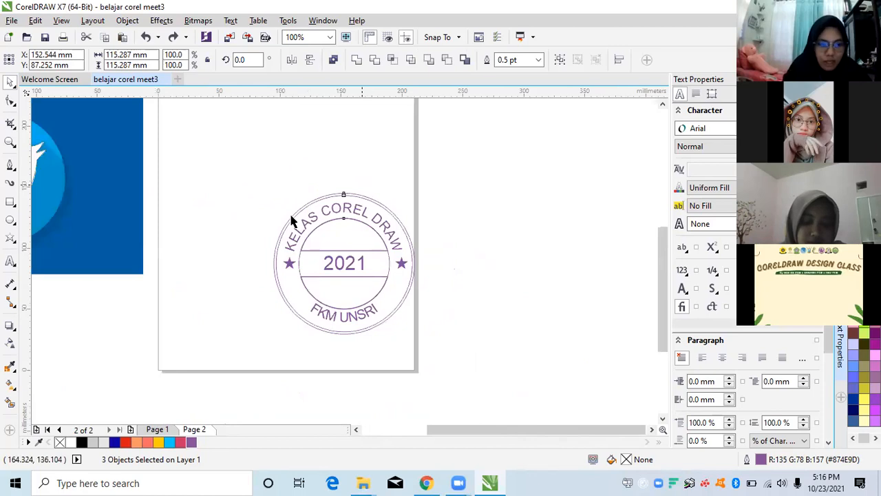
scroll(310, 189, "up", 2)
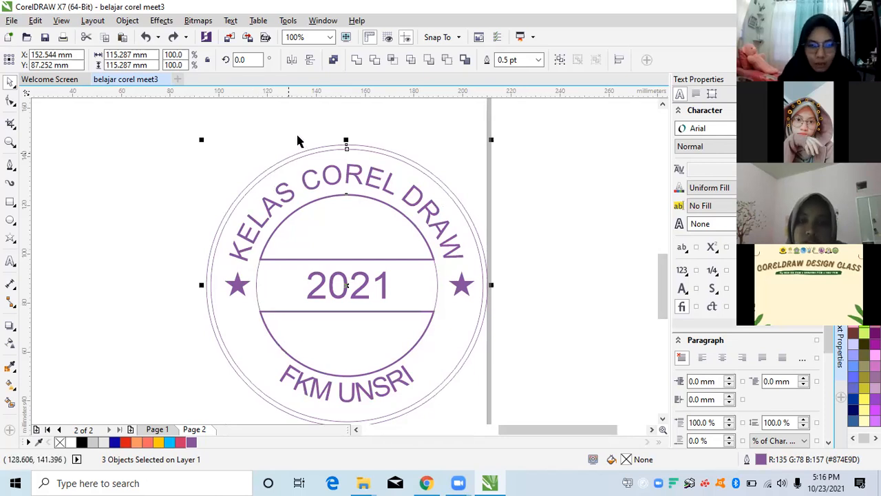
Step: Set the outline width of the selected inner circle and both outer rings of the stamp to 2.0 pt
key("F12")
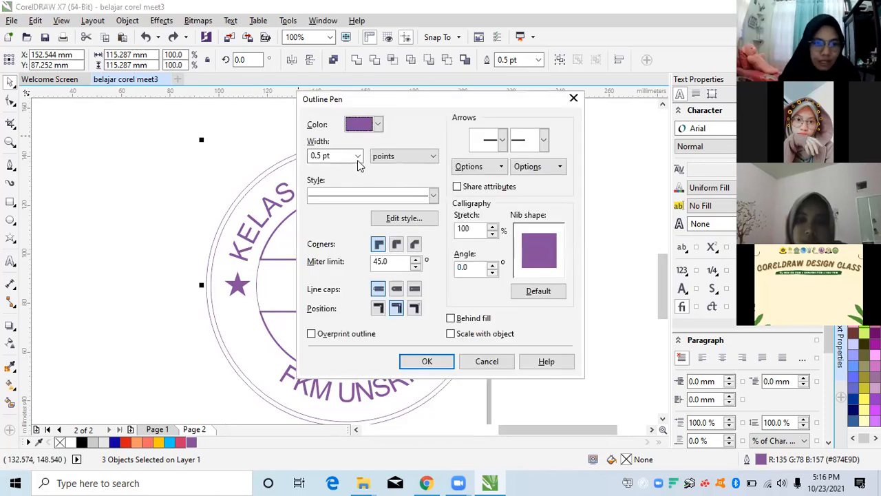
left_click(357, 156)
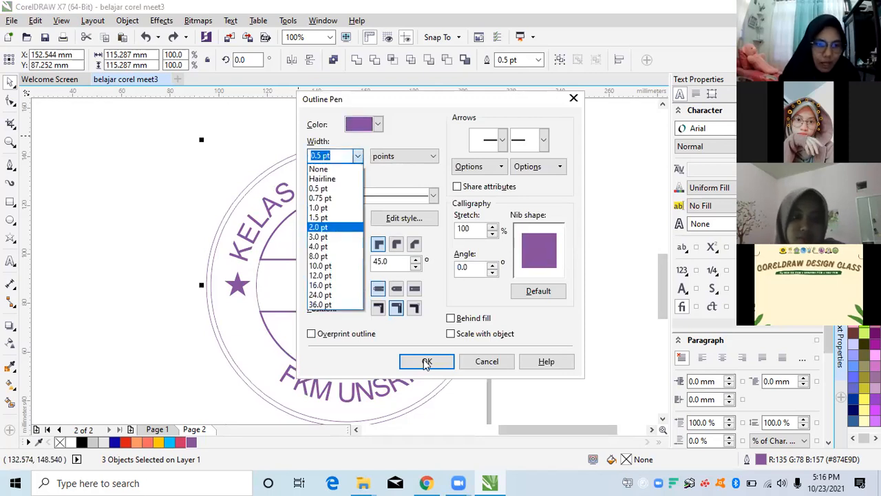
left_click(336, 219)
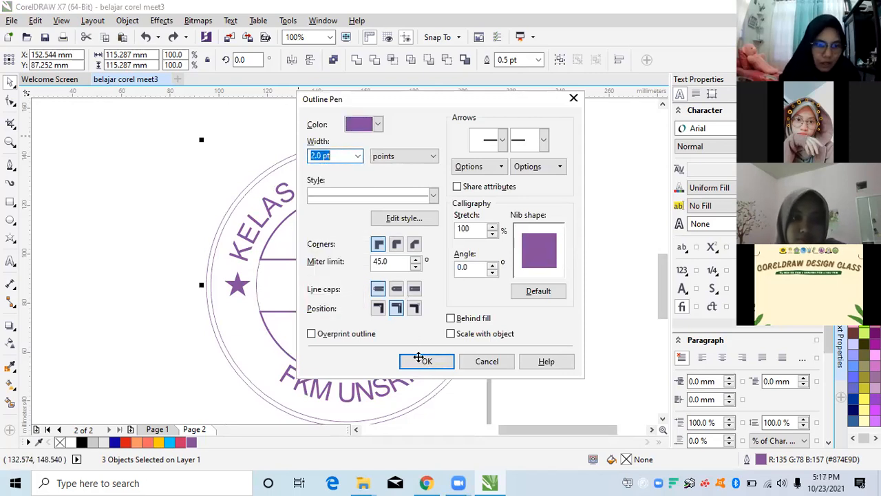
key("Return")
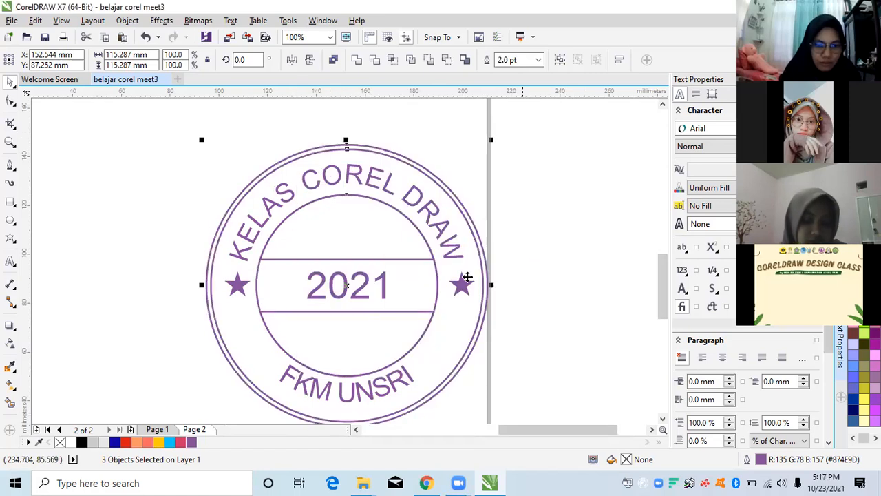
scroll(462, 275, "down", 2)
scroll(479, 234, "up", 2)
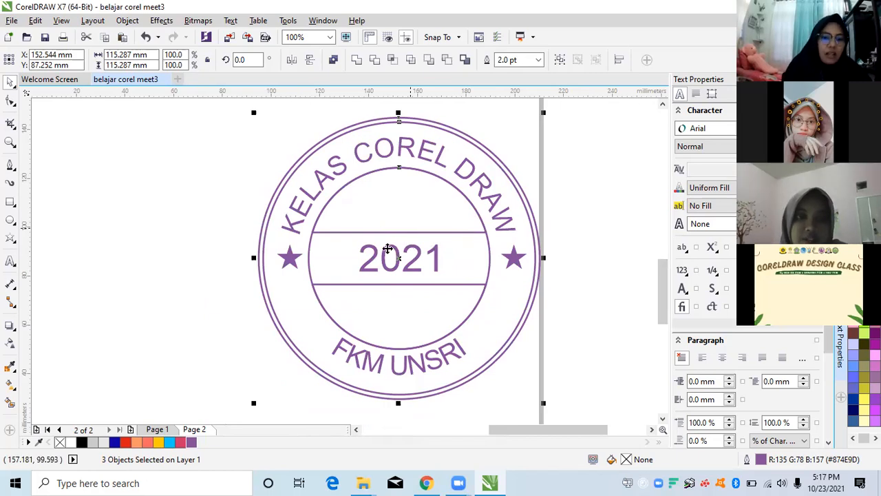
Step: Add the two-segment curve around "2021" to the selected rings and convert all their outlines to objects
left_click(443, 224, "shift")
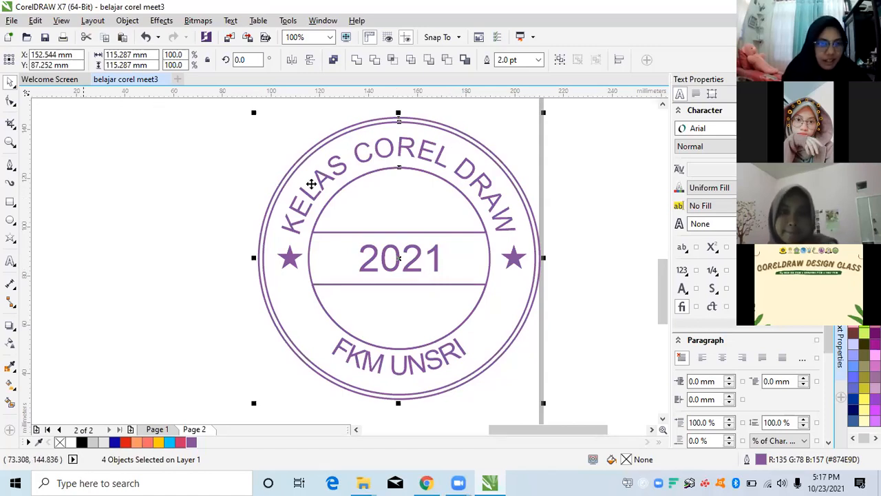
scroll(282, 201, "down", 2)
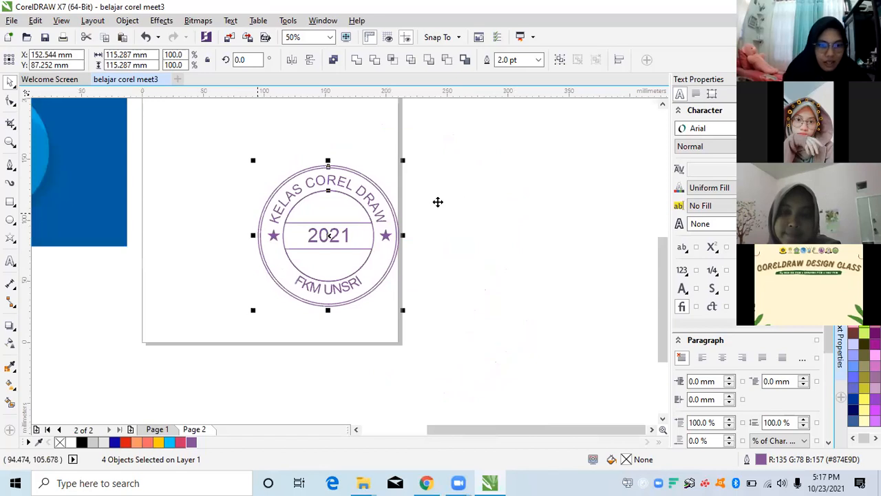
scroll(437, 202, "up", 4)
scroll(437, 202, "down", 1)
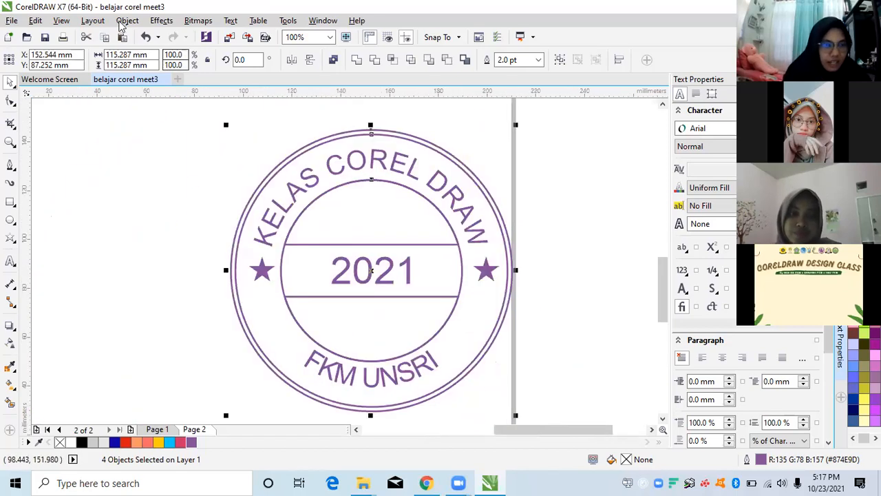
left_click(127, 20)
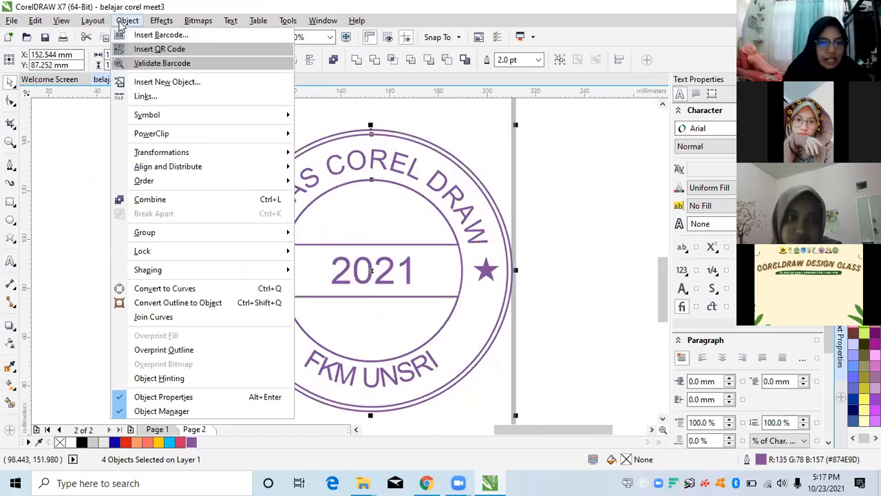
left_click(211, 303)
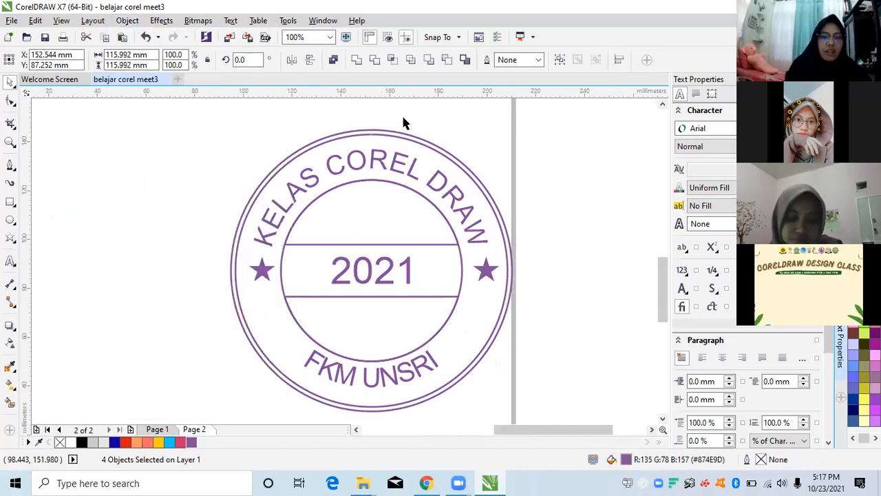
Step: Select the complete stamp and enlarge it proportionally about its centre to about 407 mm in diameter
scroll(413, 145, "down", 2)
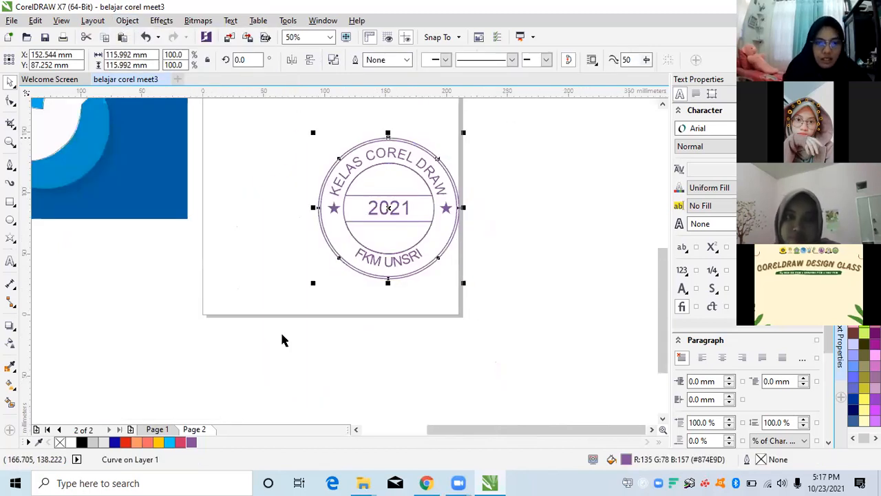
left_click_drag(463, 282, 570, 361)
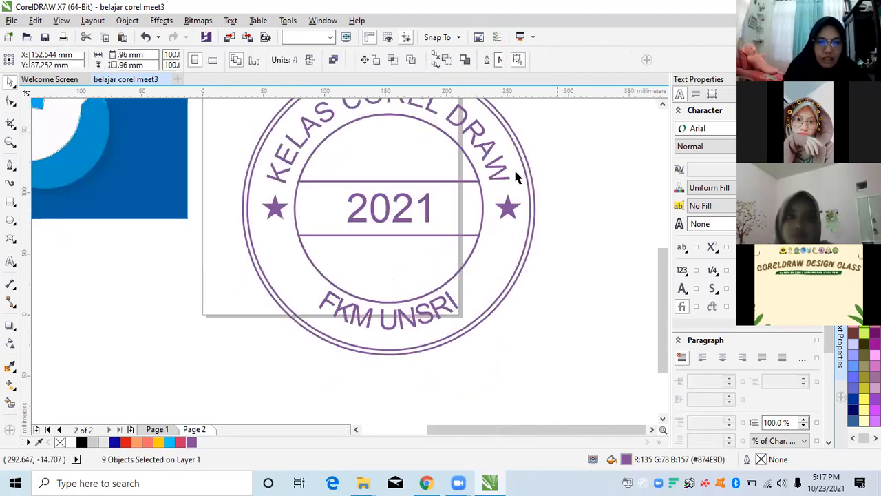
scroll(337, 381, "down", 3)
left_click_drag(528, 317, 594, 362)
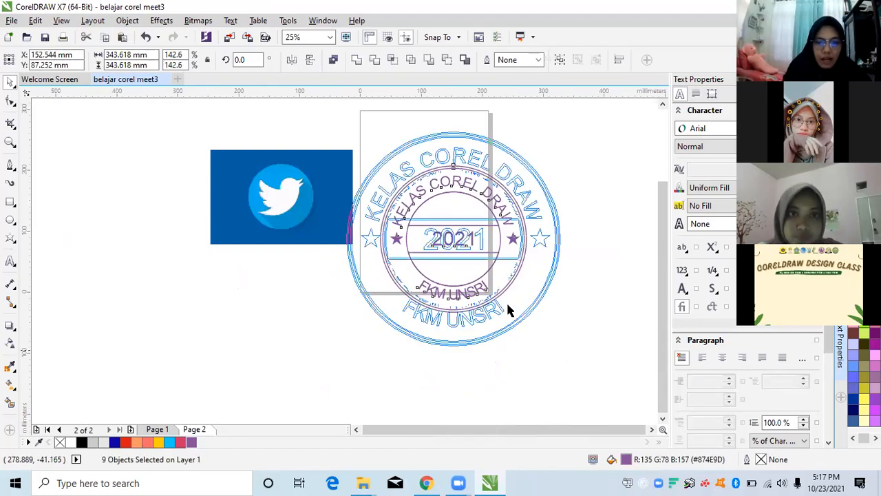
scroll(432, 287, "up", 2)
scroll(440, 289, "down", 2)
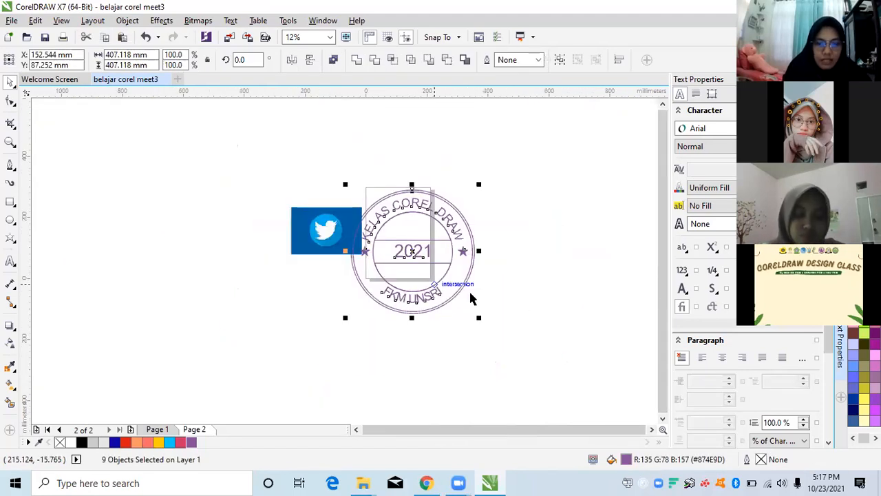
Step: Try scaling only the stamp's outermost ring down to about 186 mm in diameter
scroll(469, 297, "up", 1)
left_click(453, 282)
left_click(453, 282)
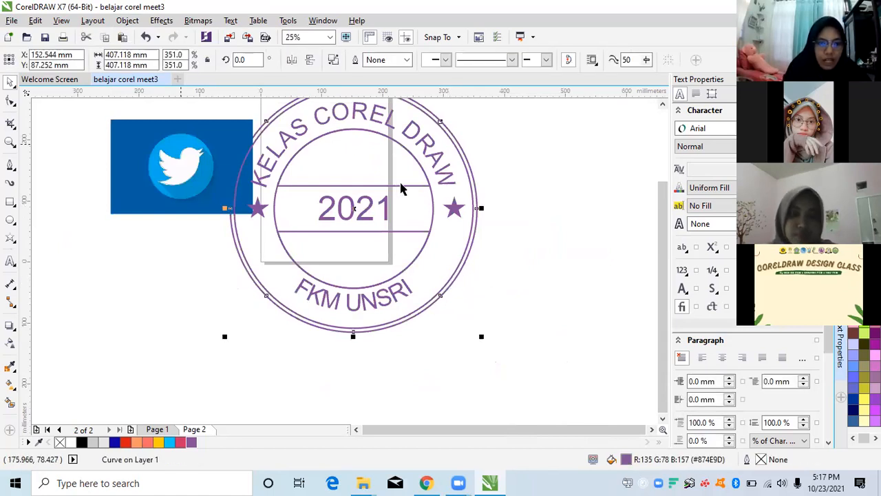
scroll(402, 186, "down", 1)
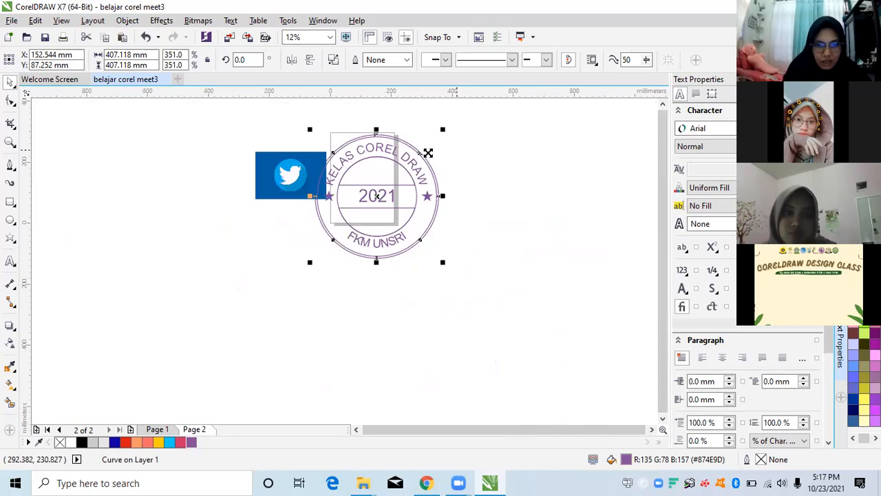
left_click(406, 195)
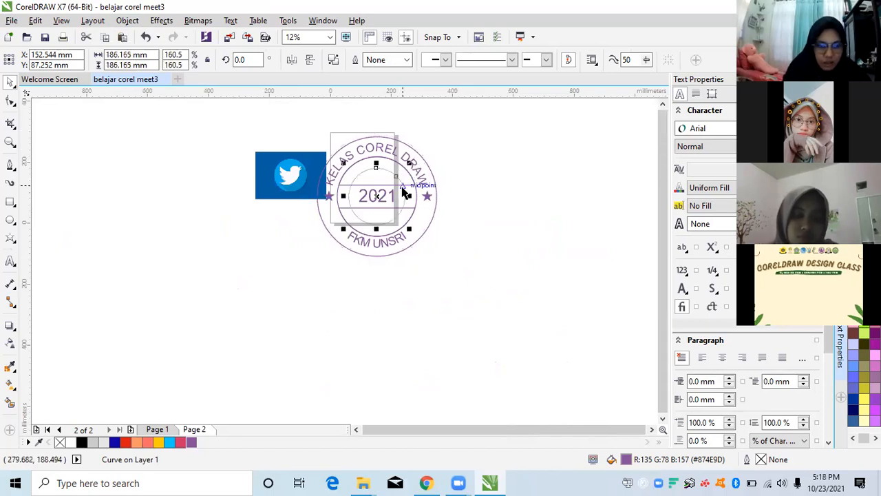
key("ctrl+z")
Step: Delete the blue Twitter logo image beside the page together with the object overlapping it
left_click(256, 177)
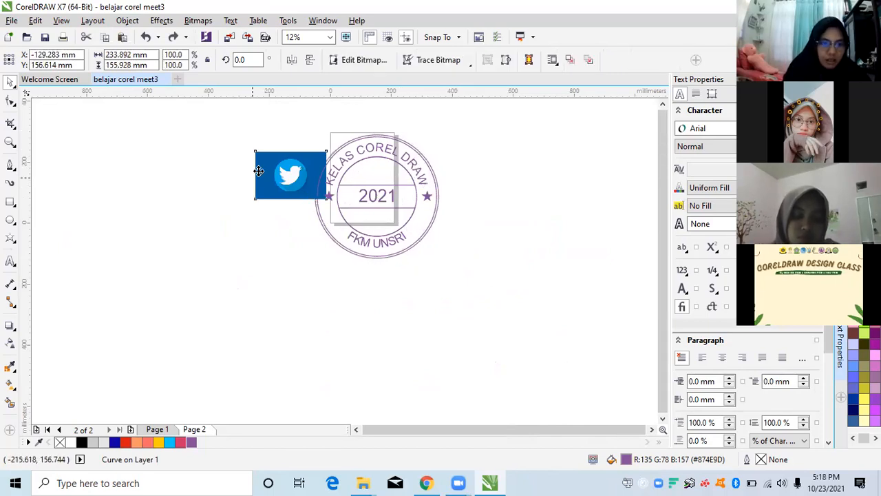
left_click_drag(258, 170, 187, 172)
key("ctrl+z")
left_click_drag(236, 128, 332, 229)
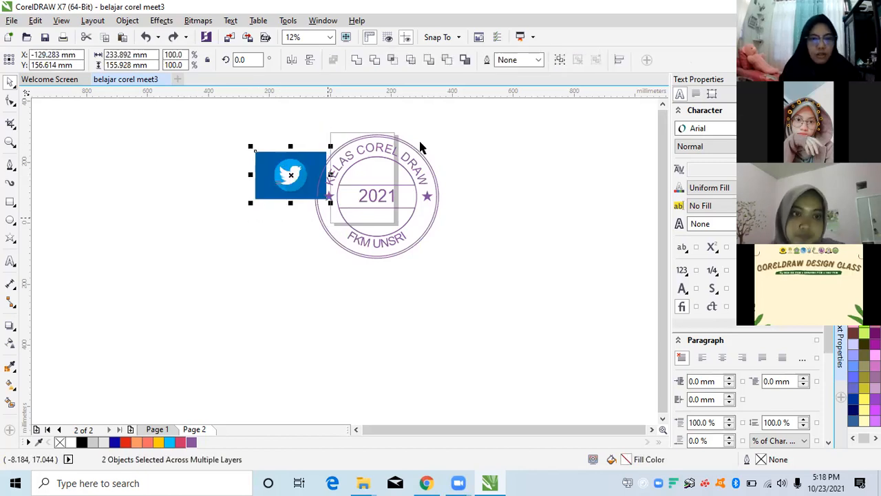
key("Delete")
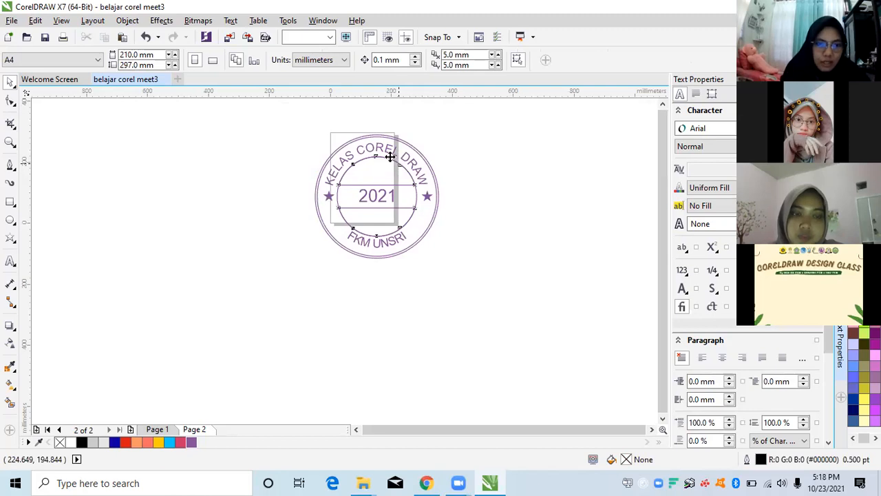
Step: Try moving the two-segment curve out of the stamp's inner circle
left_click(390, 157)
left_click_drag(390, 158, 445, 180)
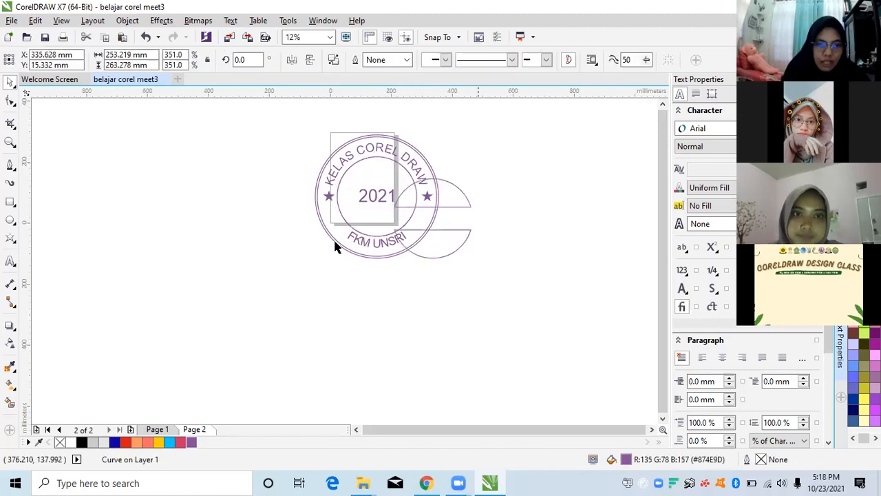
key("ctrl+z")
Step: Select all nine objects of the stamp and group them
left_click_drag(500, 110, 296, 301)
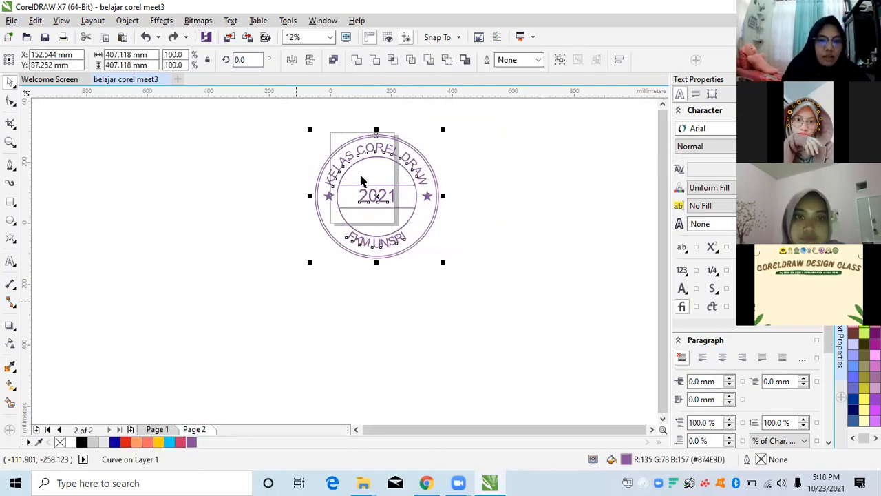
right_click(378, 152)
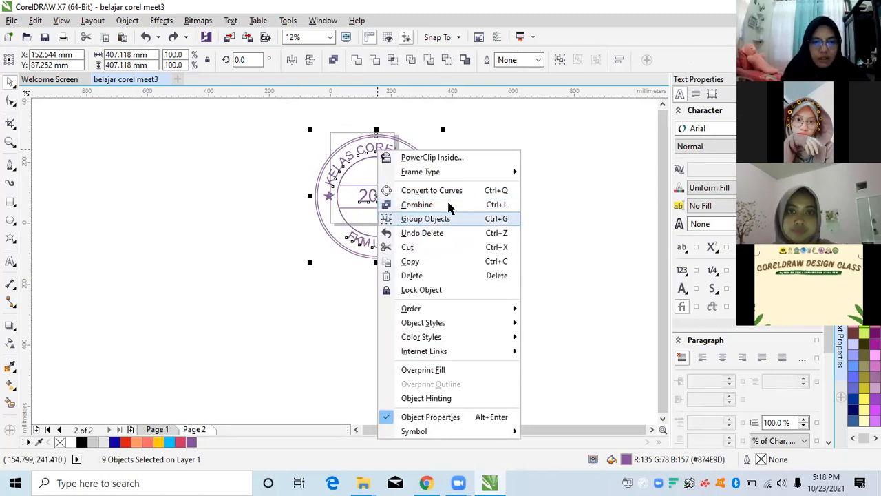
left_click(421, 220)
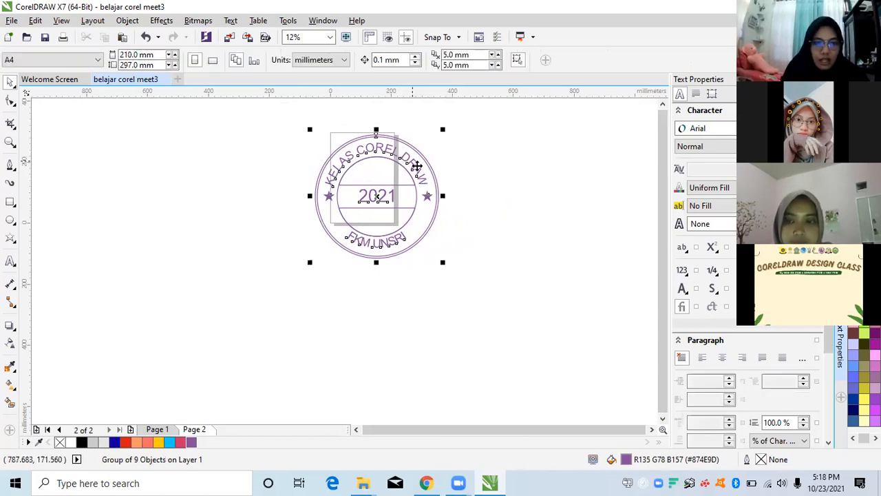
Step: Try scaling the grouped stamp down to about 240 mm in diameter and shifting it over the page
left_click_drag(444, 134, 418, 167)
left_click_drag(383, 207, 403, 202)
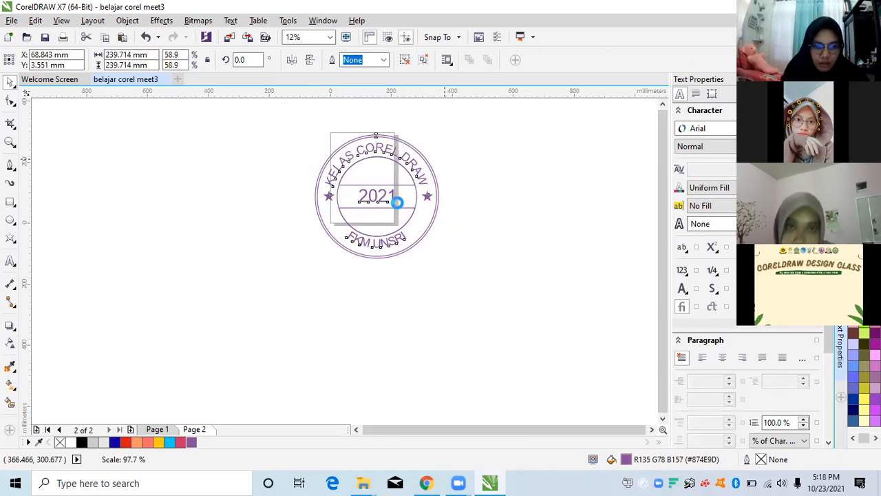
key("ctrl+z")
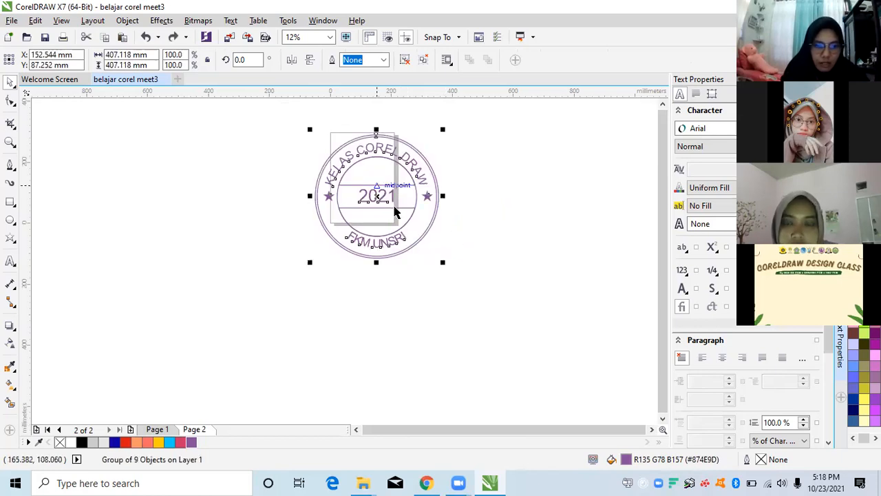
Step: Move the grouped stamp to about X 201.5 mm, Y 30.7 mm and deselect it
key("ctrl+z")
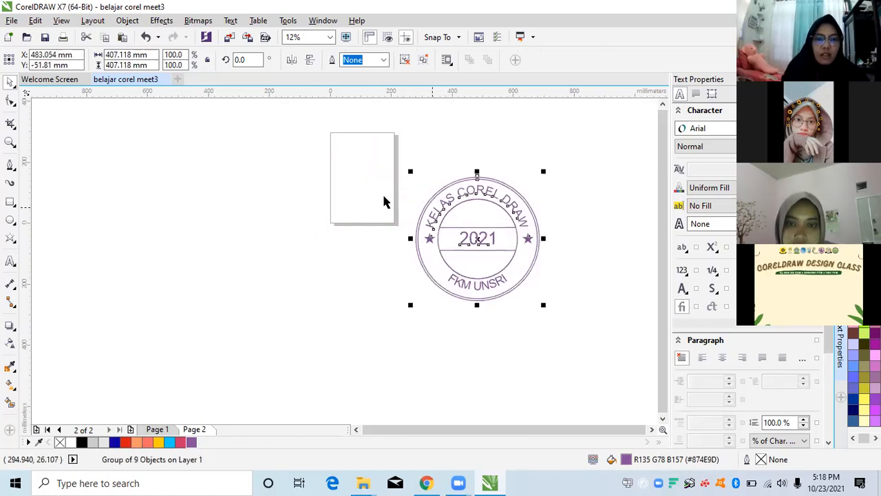
key("ctrl+z")
left_click(493, 151)
scroll(407, 173, "up", 2)
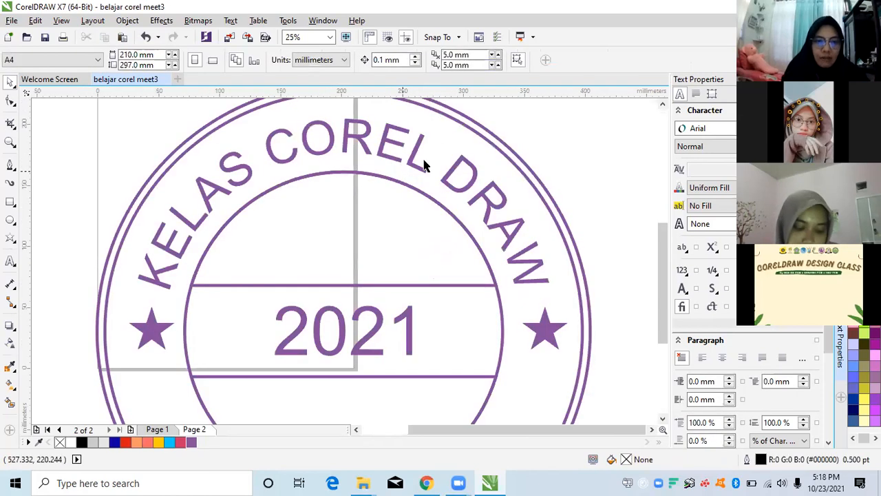
scroll(422, 168, "down", 1)
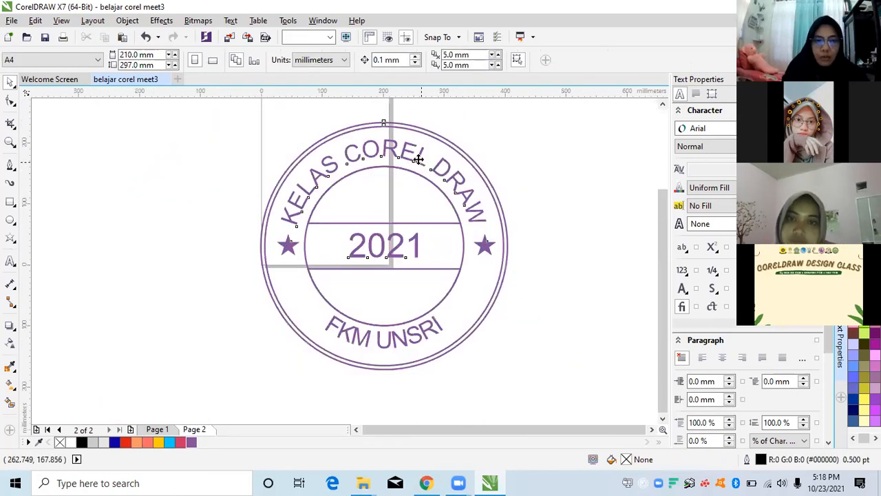
Step: Ungroup the stamp into separate objects and test the separation by moving the curved "KELAS COREL DRAW" text
right_click(417, 160)
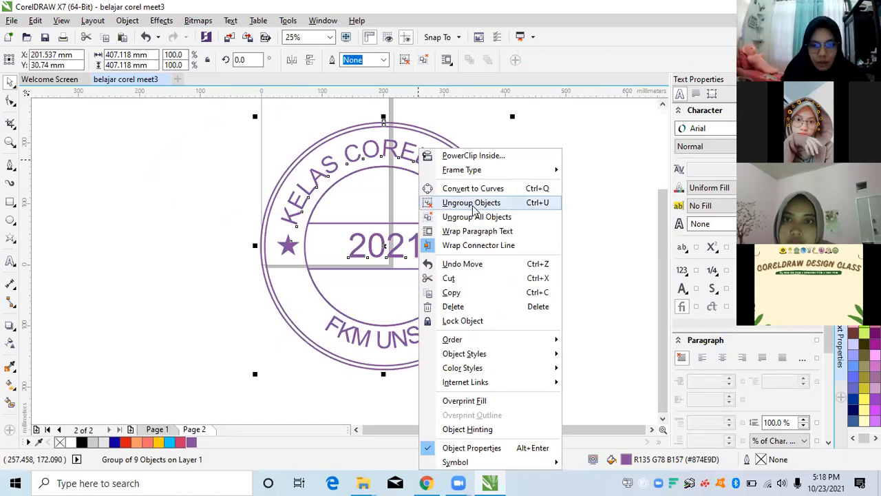
left_click(472, 205)
mouse_move(452, 181)
left_mouse_down()
mouse_move(501, 129)
mouse_move(491, 126)
left_mouse_up()
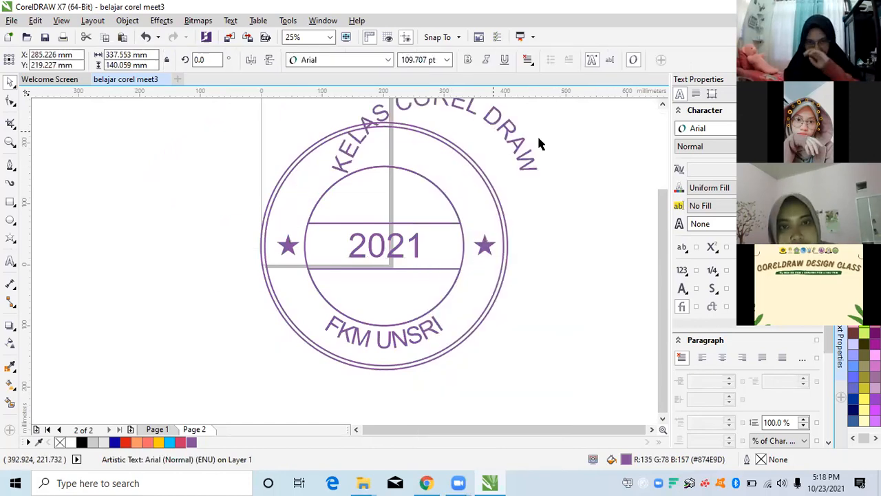
key("ctrl+z")
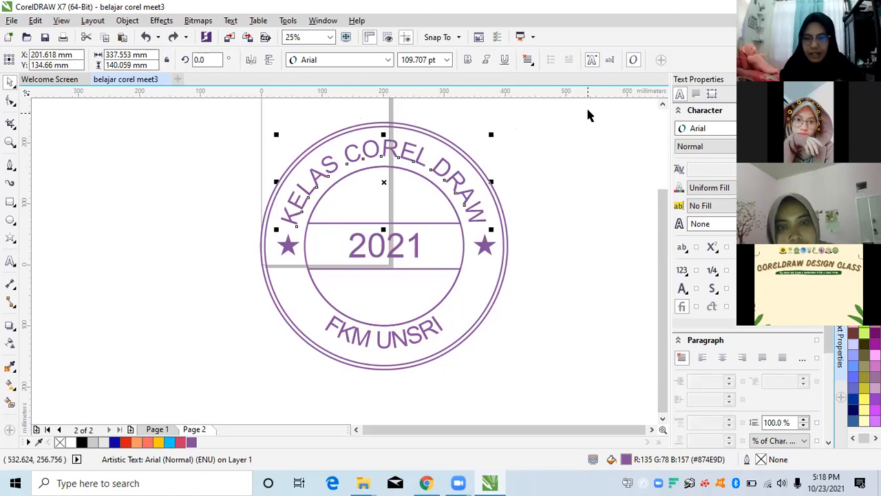
left_click(518, 205)
scroll(455, 217, "down", 1)
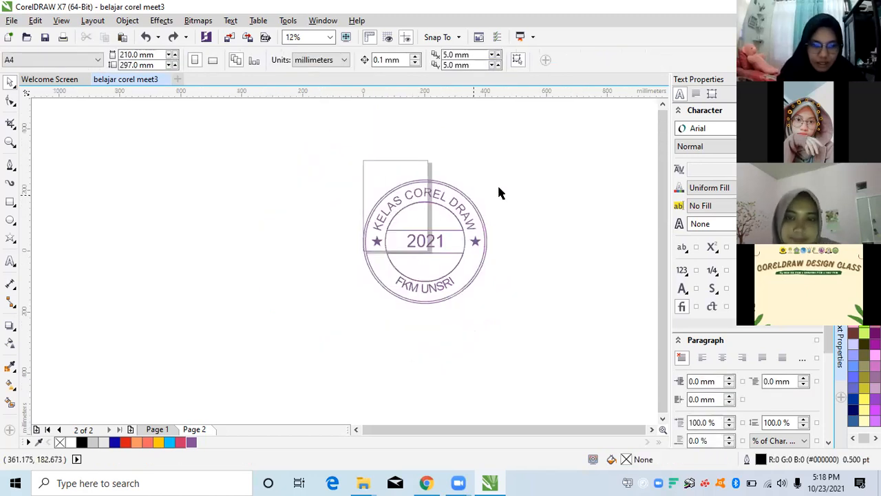
scroll(498, 189, "up", 1)
scroll(570, 79, "down", 1)
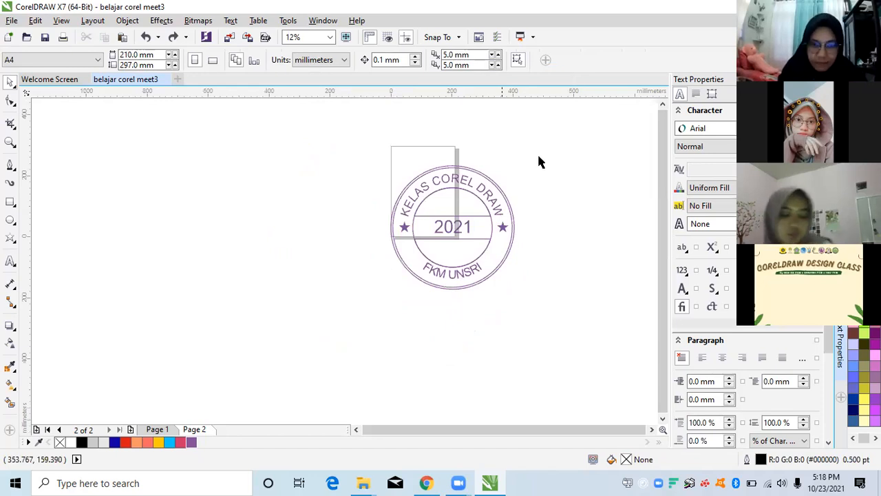
scroll(539, 156, "down", 1)
scroll(527, 162, "up", 1)
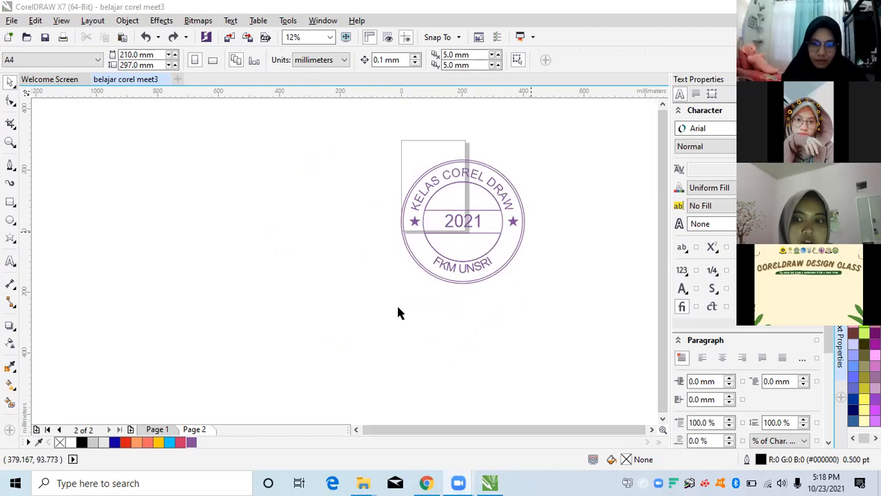
Step: Try selecting all nine ungrouped stamp objects and scaling them down together to about 208 mm in diameter
left_click(533, 213)
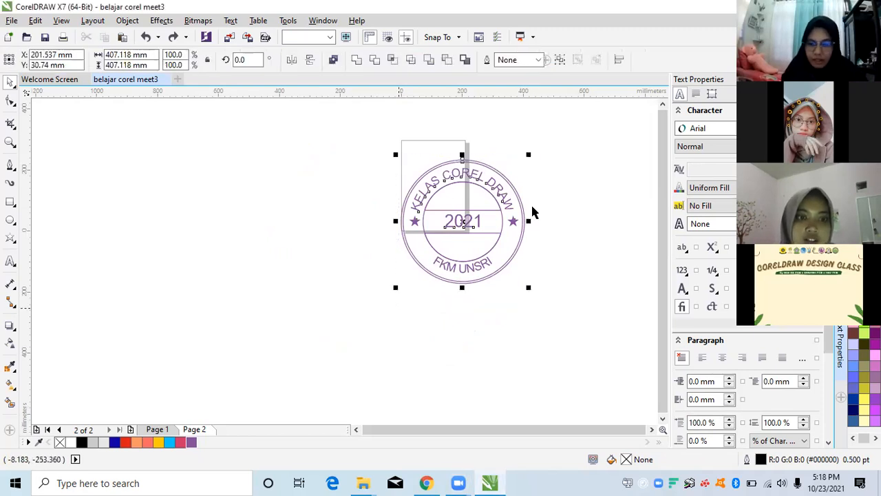
left_click(534, 213)
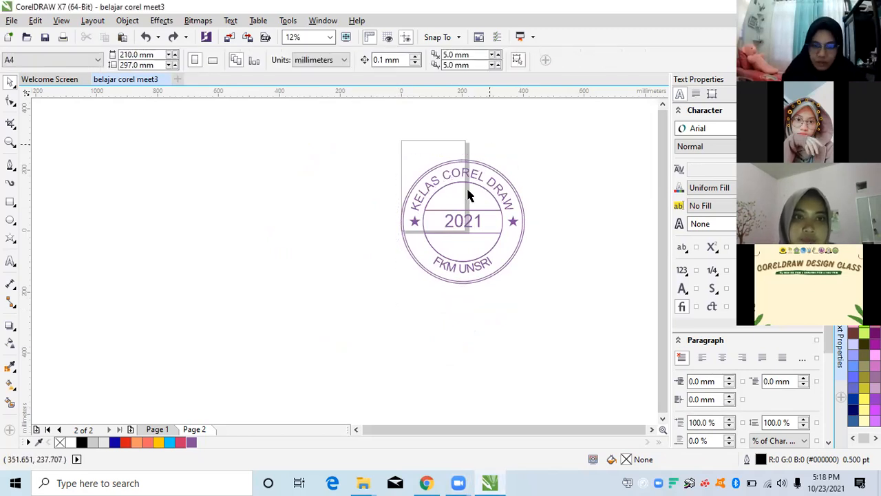
scroll(468, 196, "down", 1)
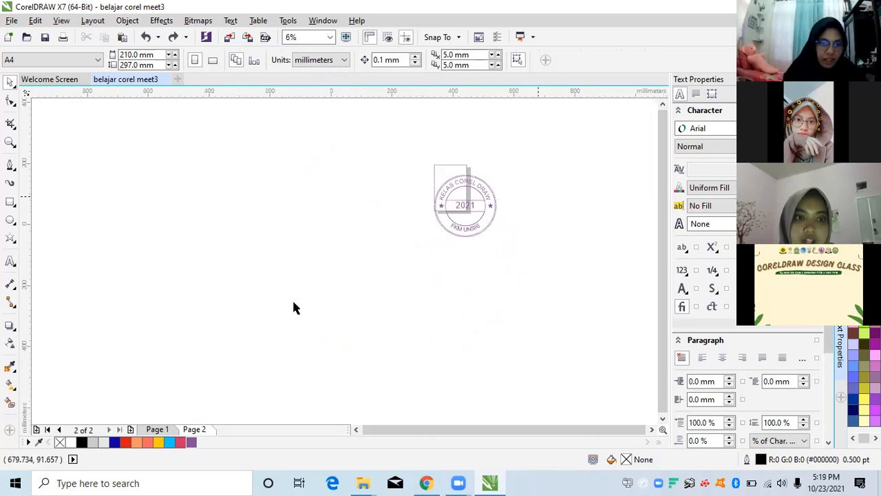
scroll(441, 171, "up", 1)
left_click(441, 174)
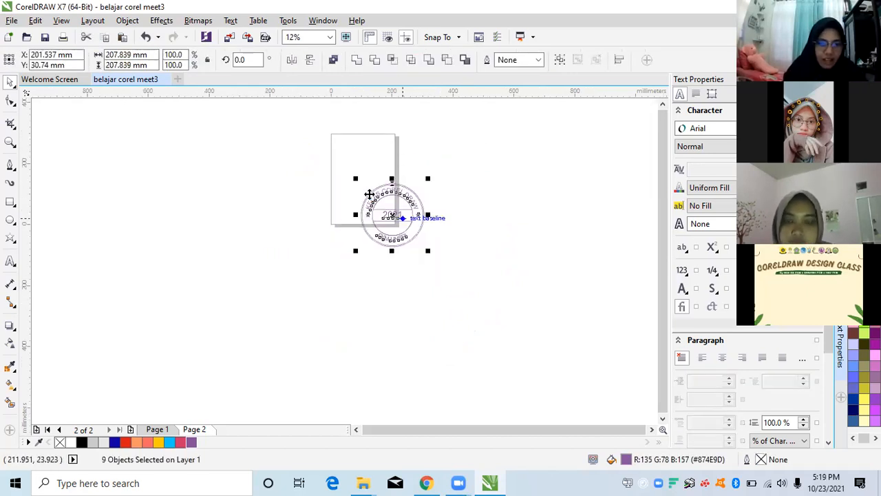
Step: Try moving the selected stamp objects to about X 116.7 mm, Y 111.1 mm on the page and deselecting them
left_click_drag(370, 195, 344, 170)
left_click(408, 164)
scroll(372, 166, "up", 1)
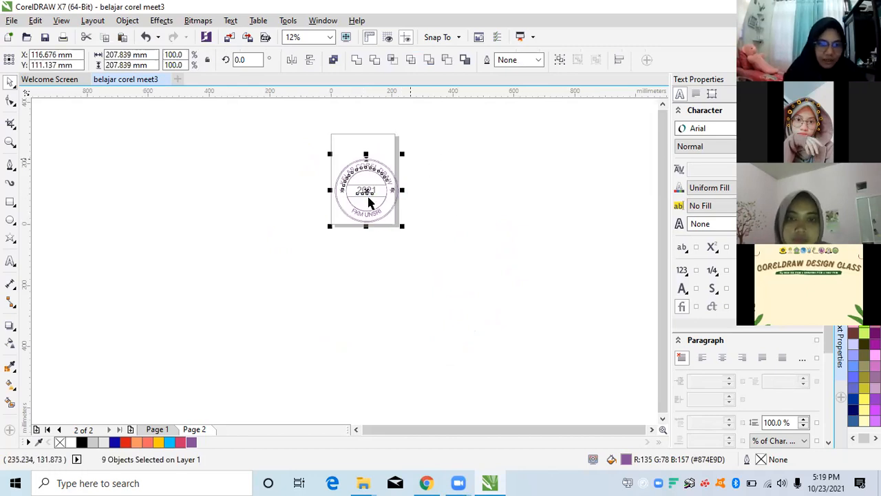
scroll(331, 238, "up", 1)
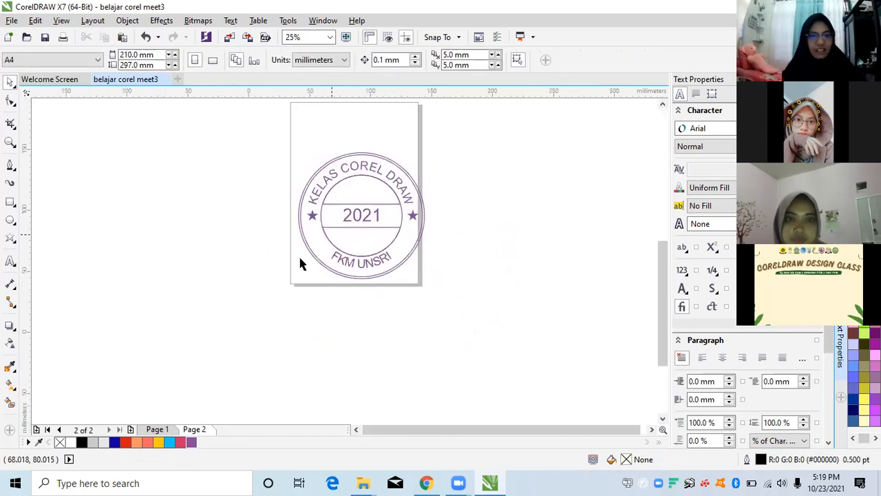
Step: Examine the stamp on Page 2 at several magnifications and look briefly at the portrait on Page 1
scroll(300, 259, "down", 1)
scroll(387, 163, "up", 1)
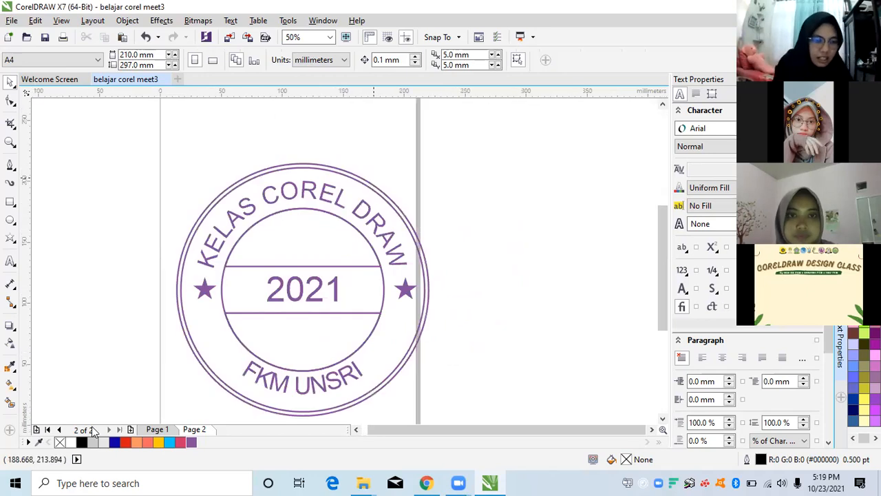
key("Page_Up")
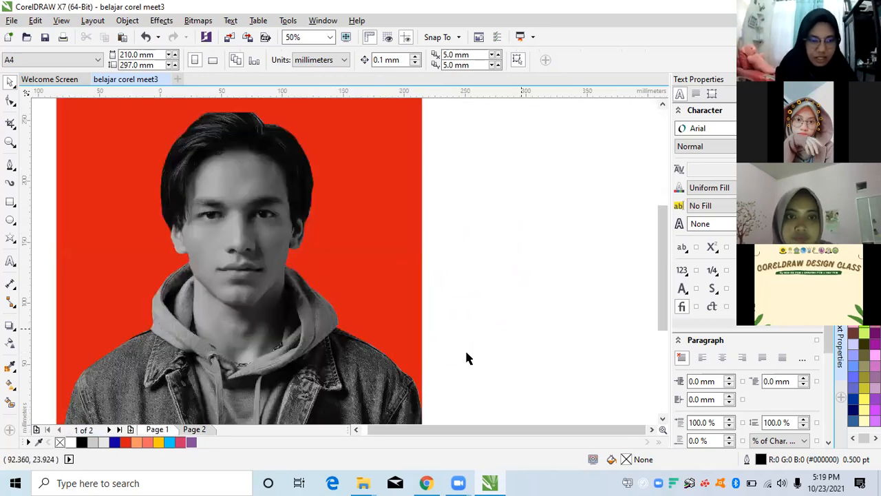
left_click(198, 431)
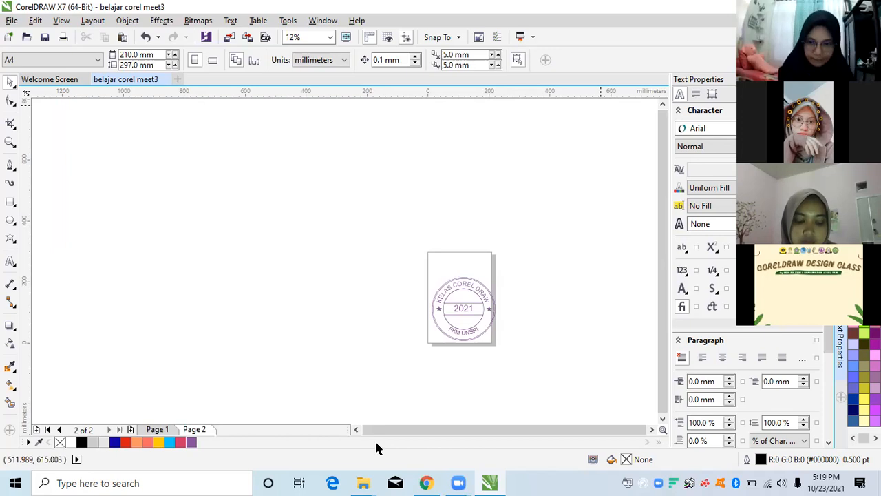
scroll(485, 275, "down", 1)
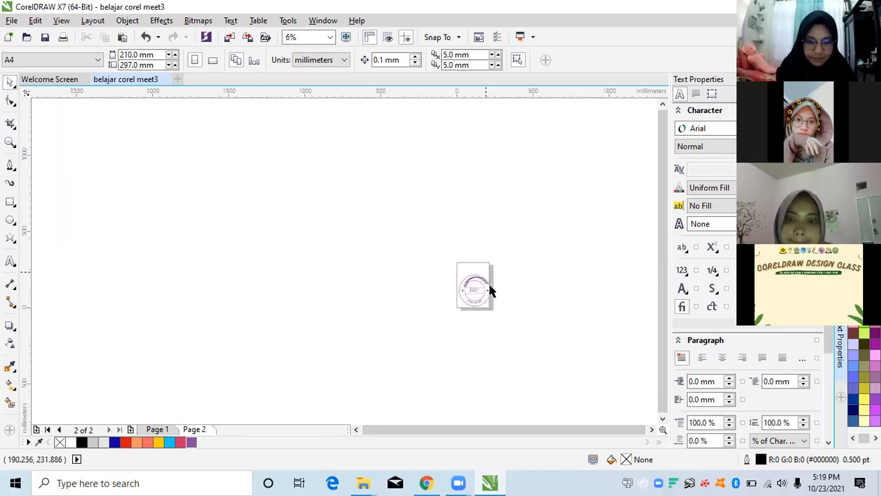
scroll(487, 282, "up", 2)
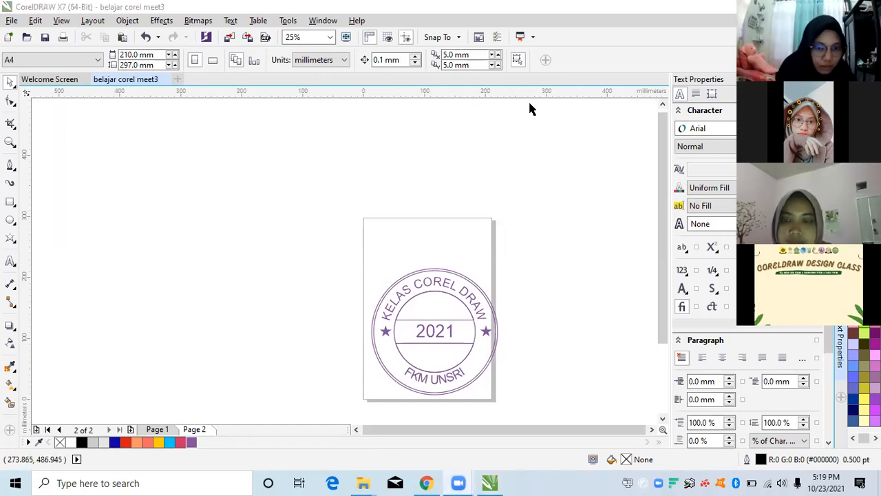
scroll(376, 280, "down", 1)
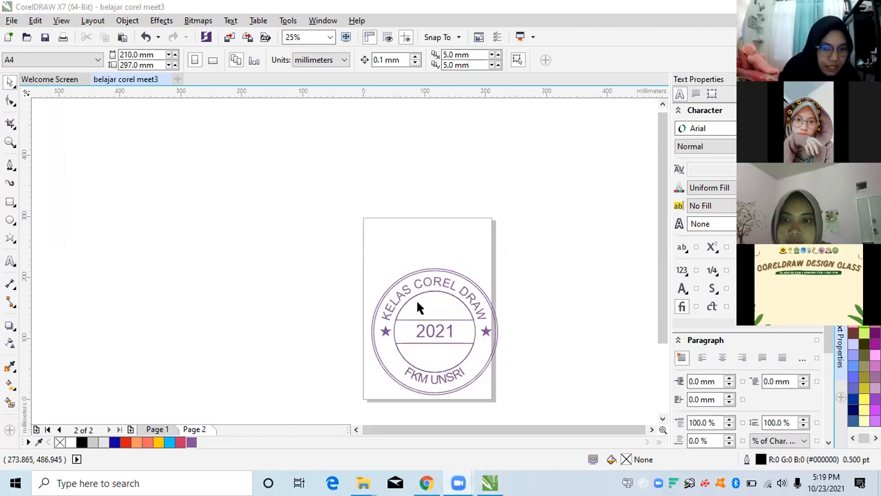
scroll(453, 322, "up", 1)
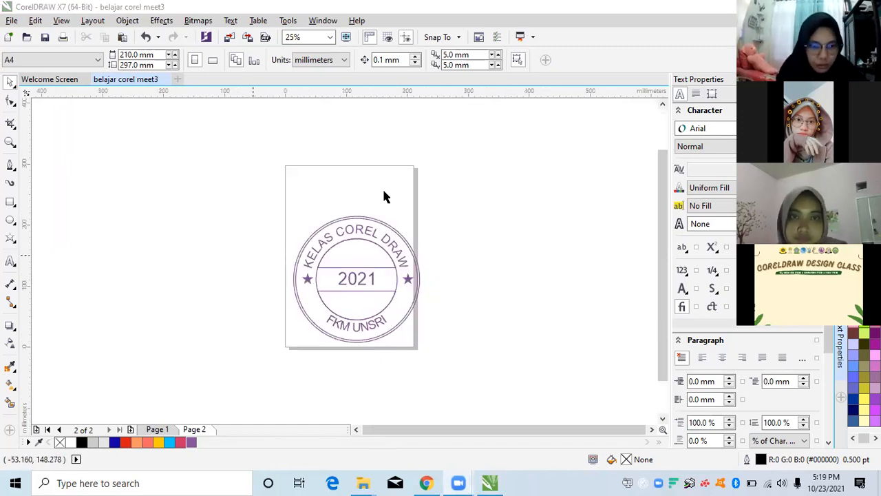
Step: Undo the stamp's moves, scaling, grouping and outline conversion back to the small stamp with thin ring outlines, and clear the selection
left_click(214, 60)
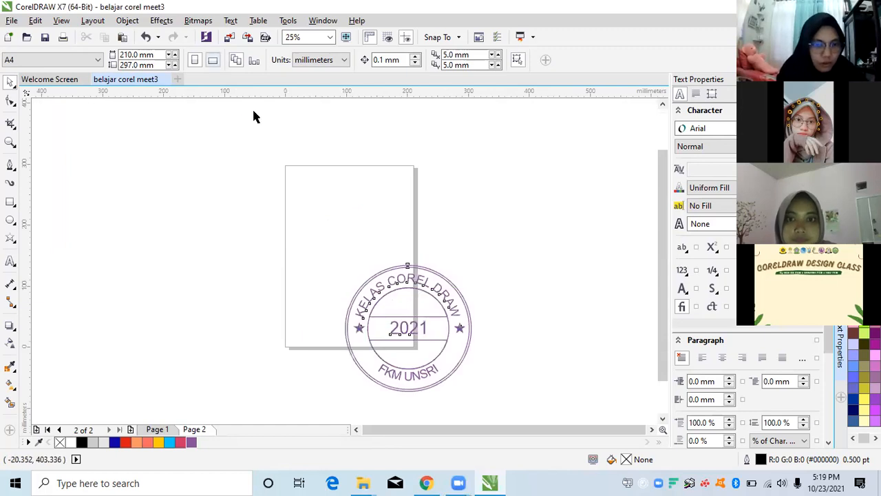
key("ctrl+z")
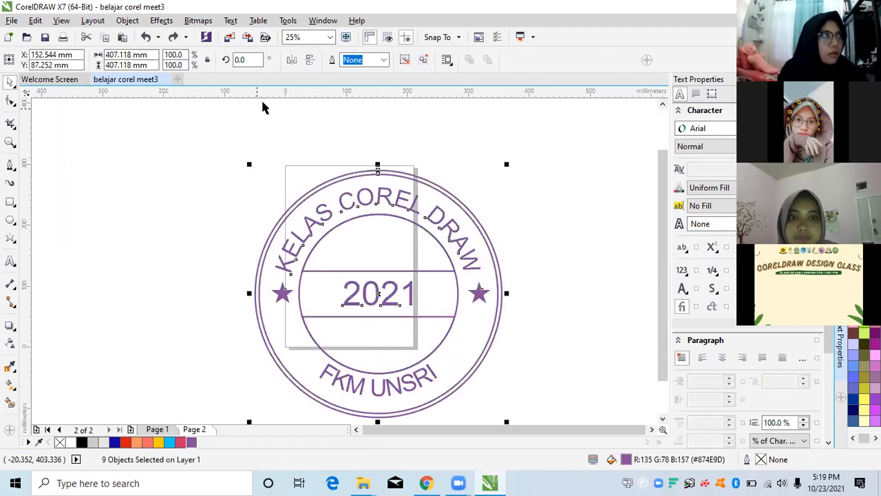
key("ctrl+g")
key("ctrl+z")
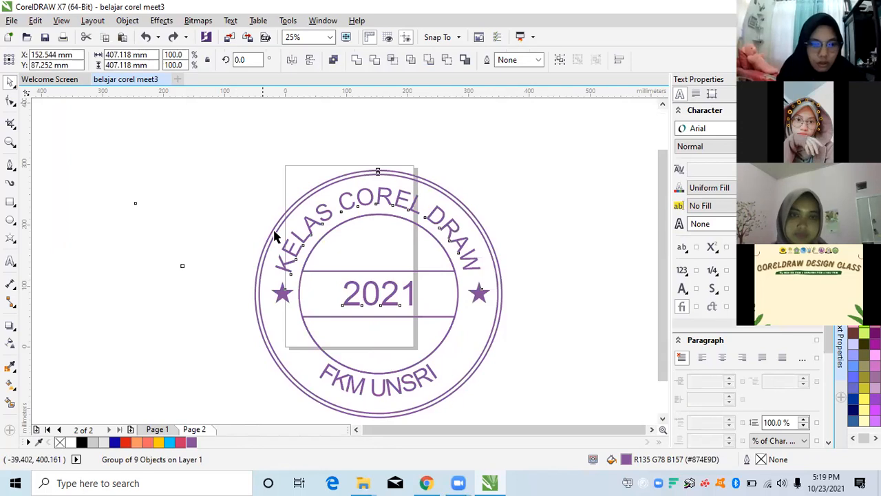
key("ctrl+z")
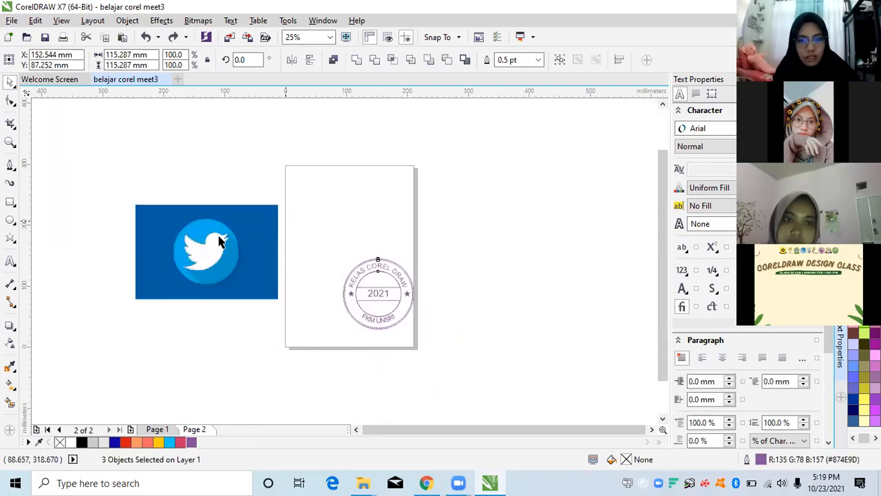
left_click(310, 287)
Step: Examine the outline widths of the second outer ring and of the inner circle around "2021"
scroll(315, 264, "up", 2)
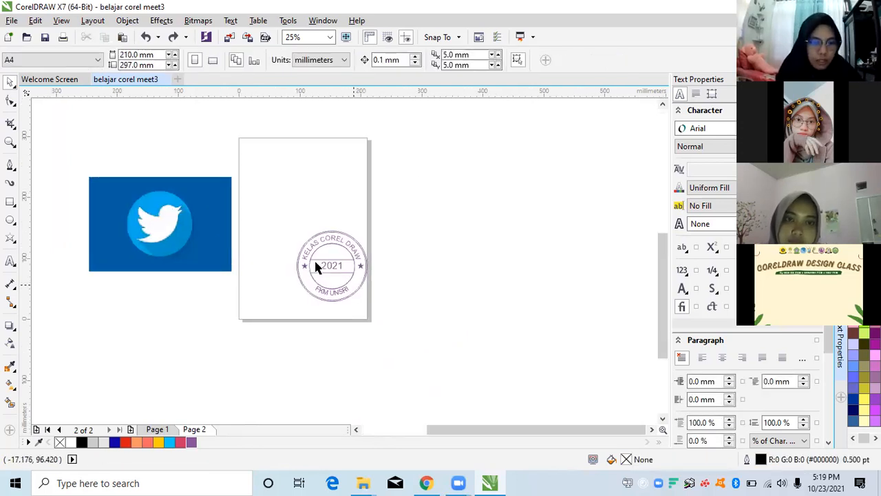
scroll(314, 266, "up", 1)
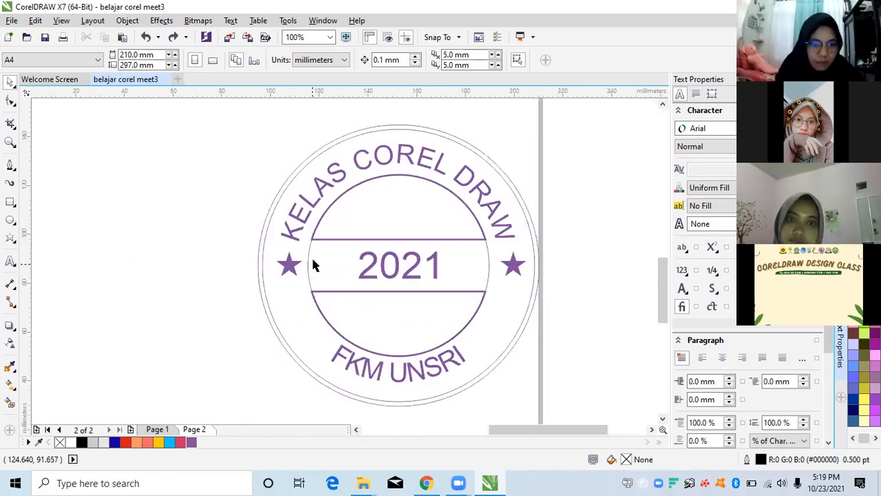
scroll(313, 265, "up", 2)
left_click(221, 221)
scroll(221, 220, "down", 1)
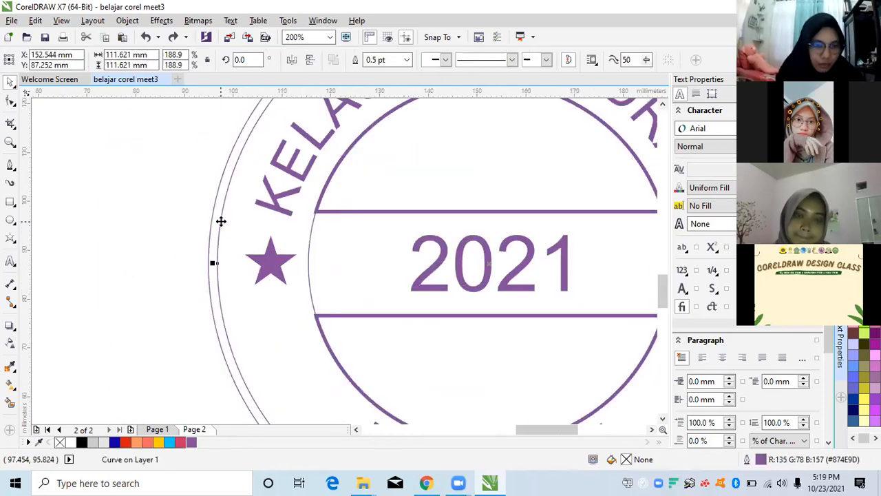
scroll(221, 221, "down", 1)
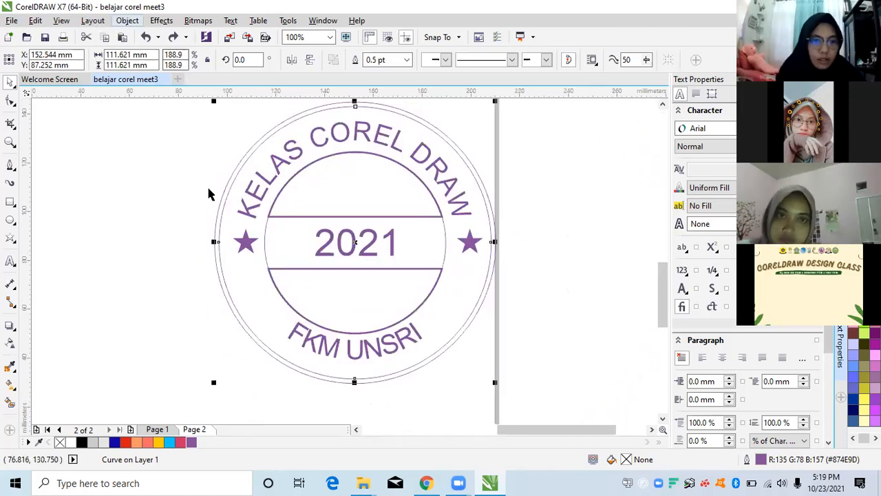
scroll(295, 203, "down", 1)
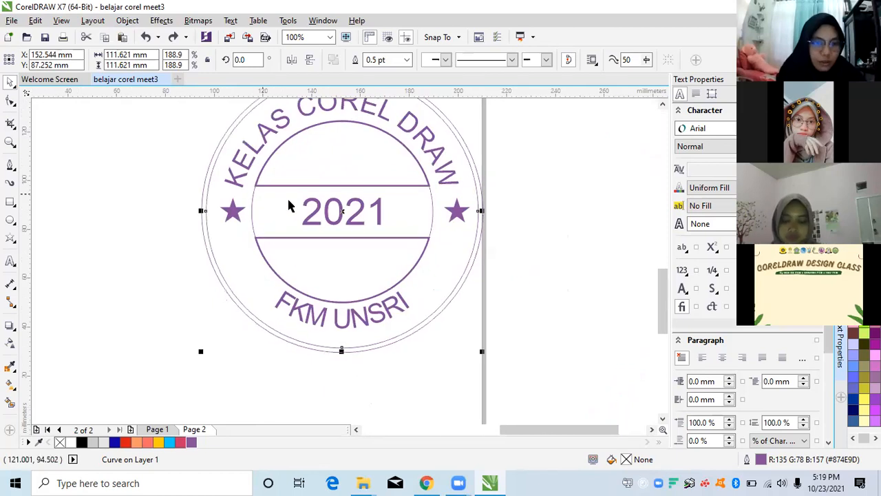
key("Tab")
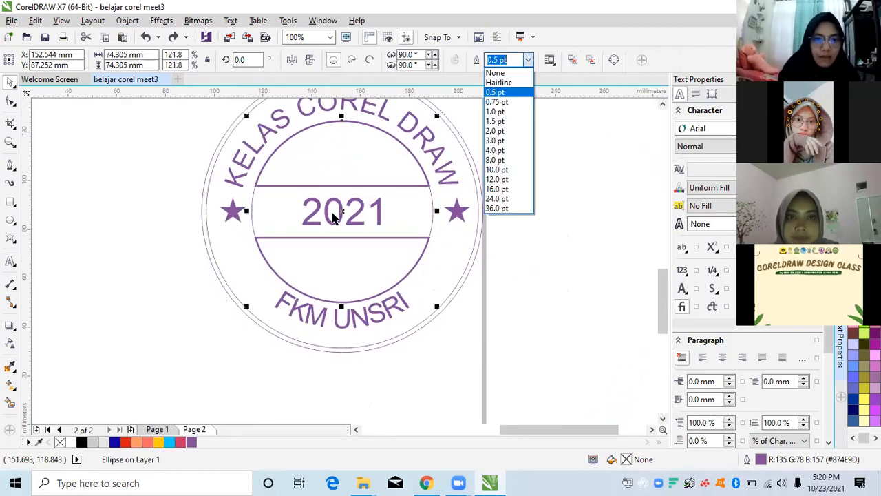
key("Escape")
scroll(300, 214, "up", 1)
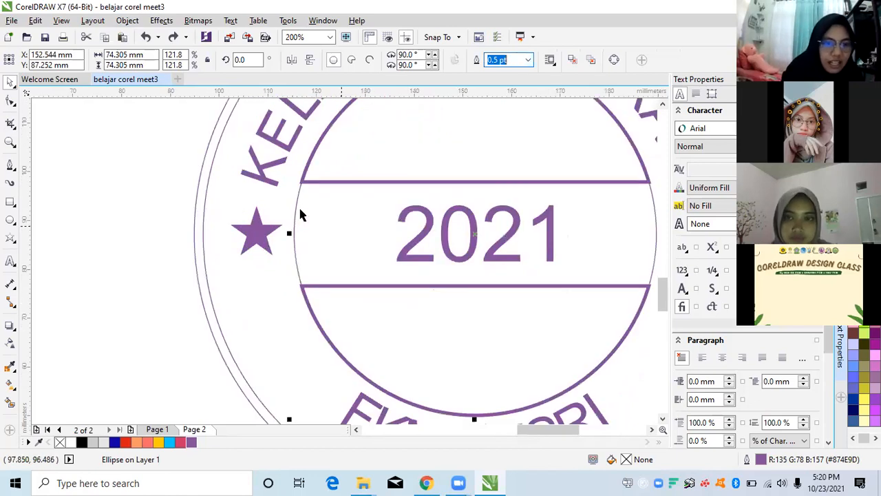
key("Escape")
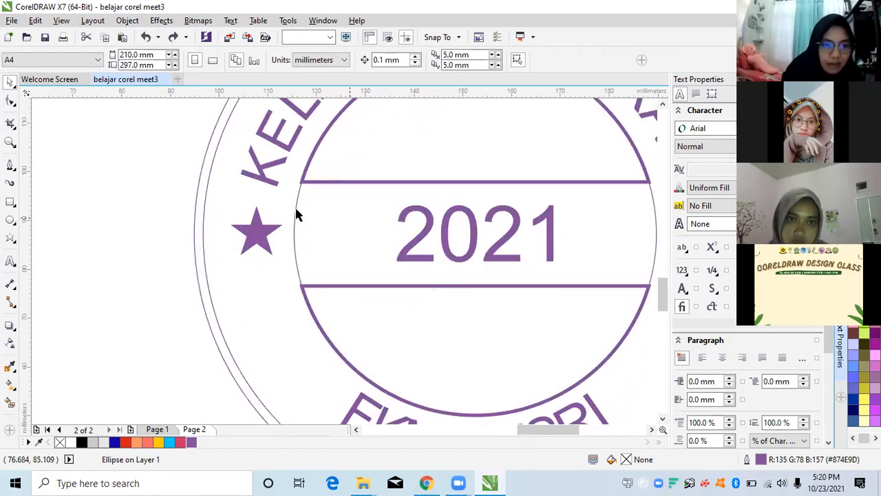
Step: Set the outline width of the inner circle around "2021" to 2.0 pt
left_click(317, 184)
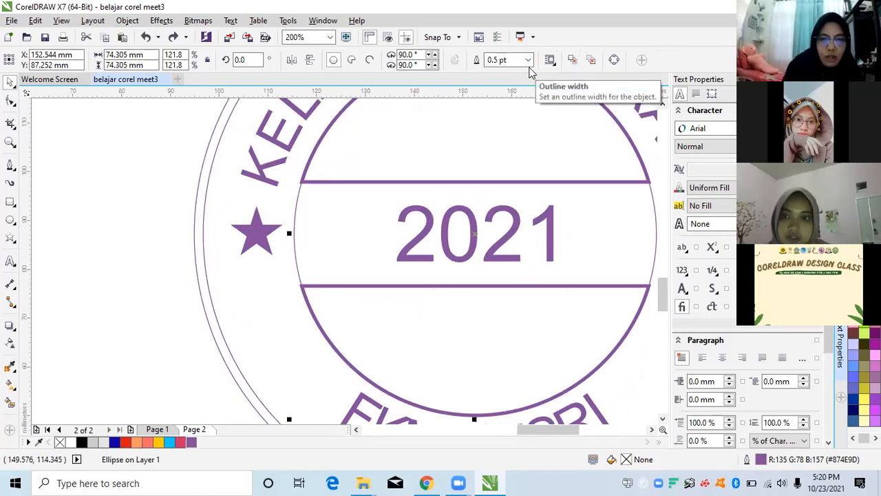
key("F12")
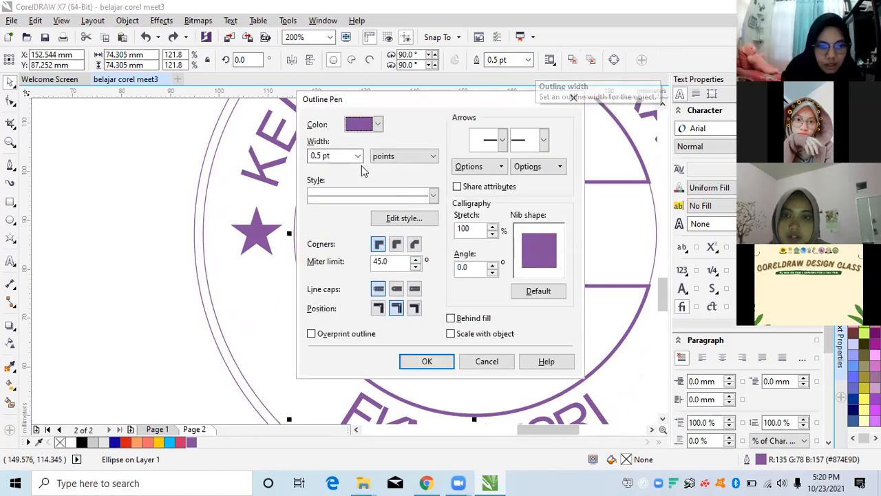
left_click(357, 155)
left_click(328, 228)
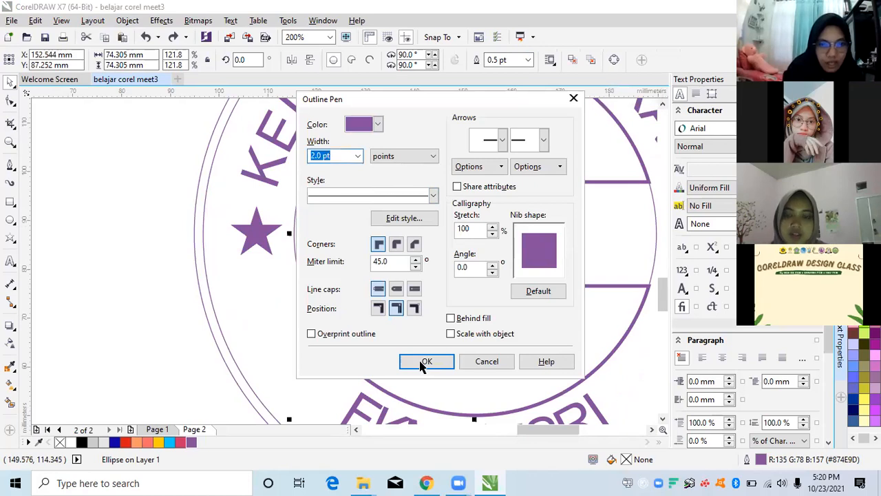
left_click(423, 361)
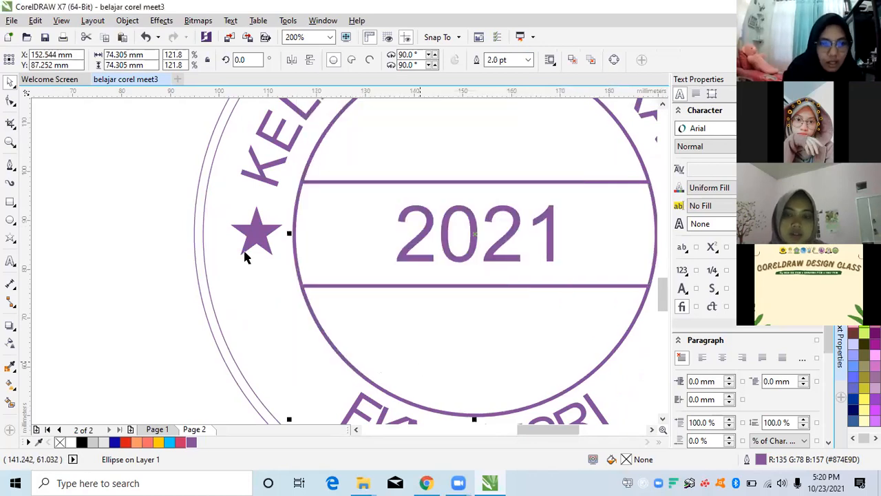
Step: Set the outline width of the smaller ring in the stamp's outer double border to 2.0 pt and deselect it
scroll(218, 270, "down", 2)
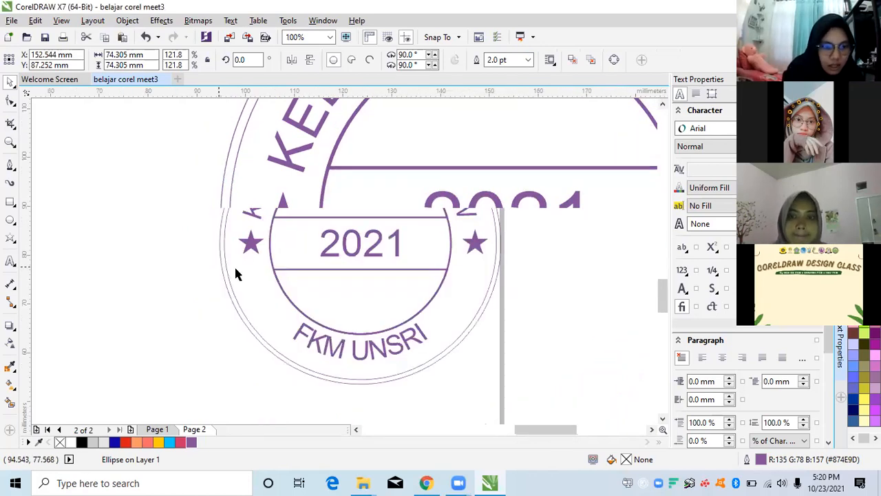
scroll(234, 270, "up", 2)
left_click(232, 269)
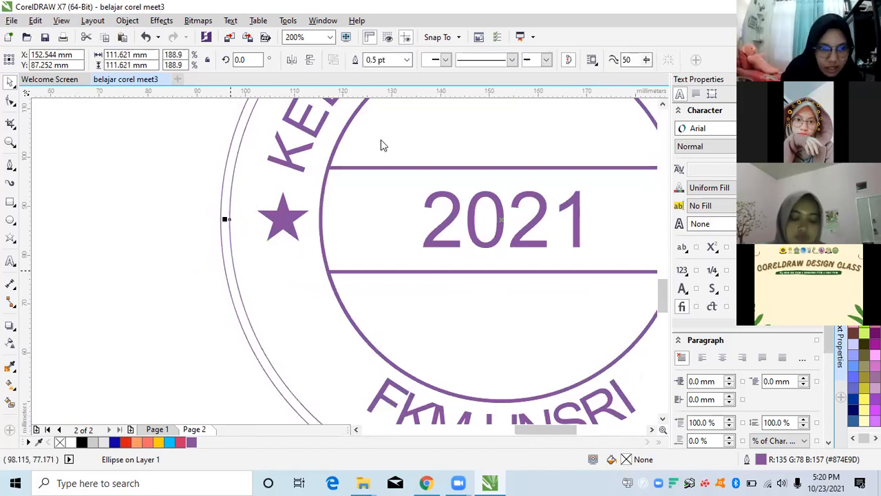
left_click(407, 60)
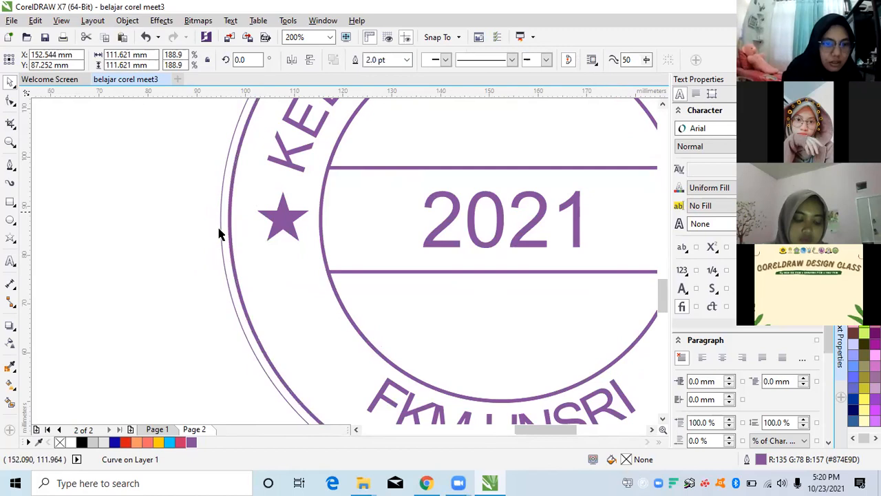
key("Escape")
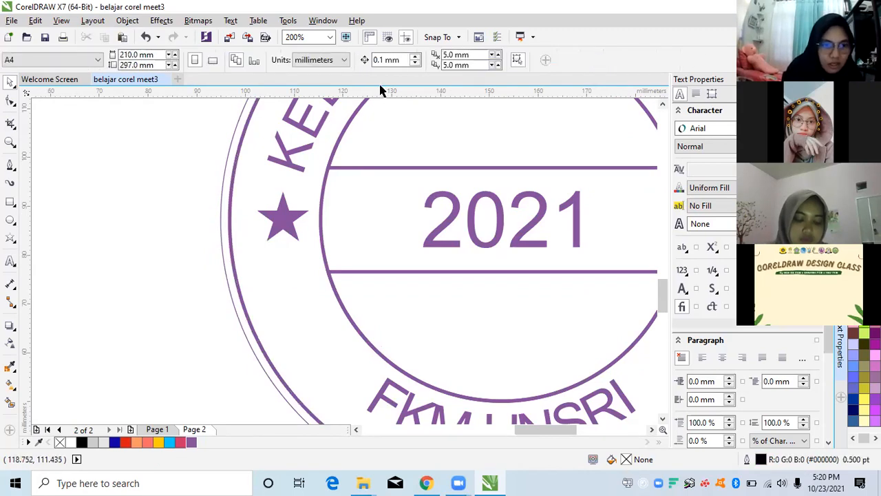
Step: Set the outline width of the outermost ring in the stamp's double border to 2.0 pt
left_click(222, 189)
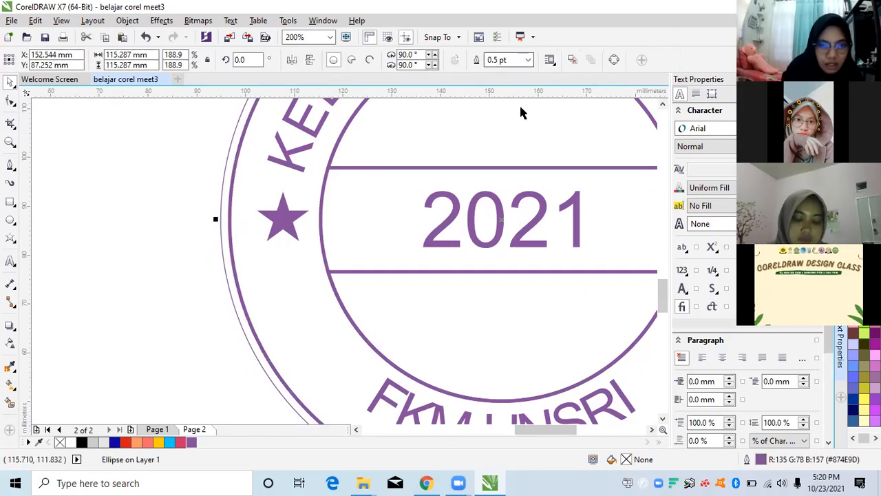
left_click(528, 60)
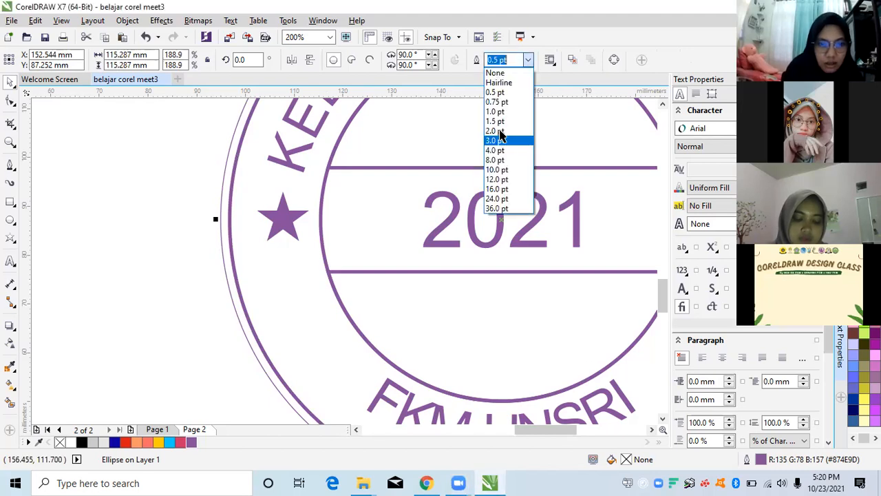
left_click(497, 130)
scroll(238, 207, "down", 2)
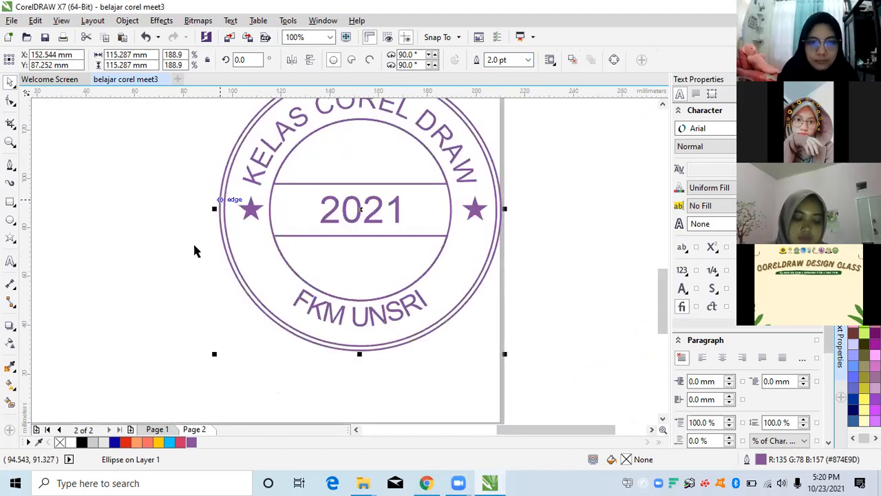
scroll(223, 209, "up", 1)
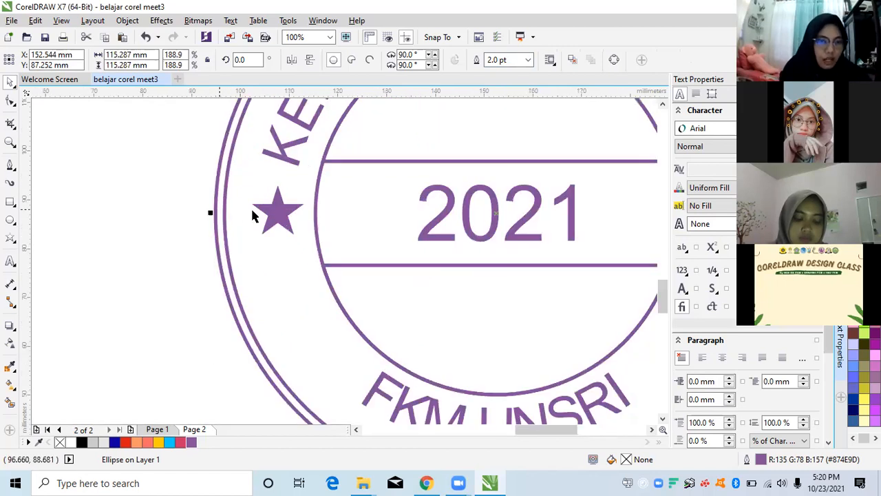
scroll(374, 165, "up", 1)
Step: Check the outline width of the circle segments above and below "2021", and clear the selection
left_click(369, 163)
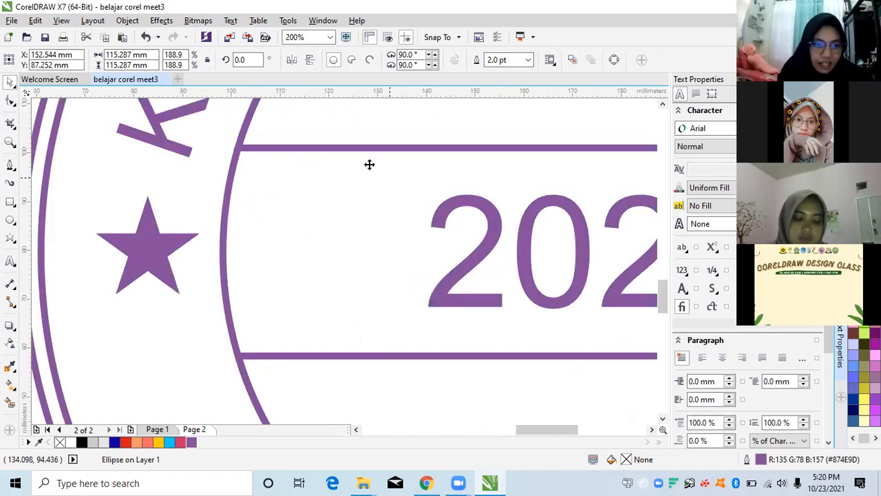
scroll(364, 167, "down", 1)
scroll(363, 167, "down", 1)
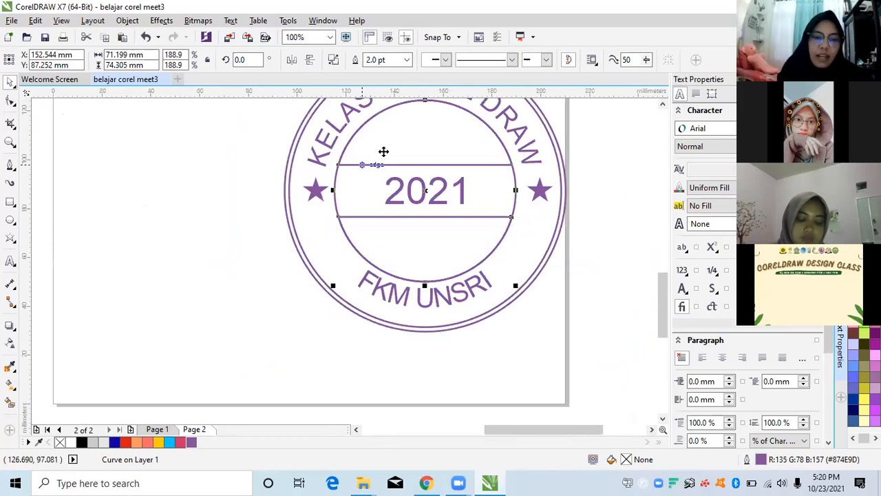
left_click(194, 222)
scroll(194, 221, "up", 1)
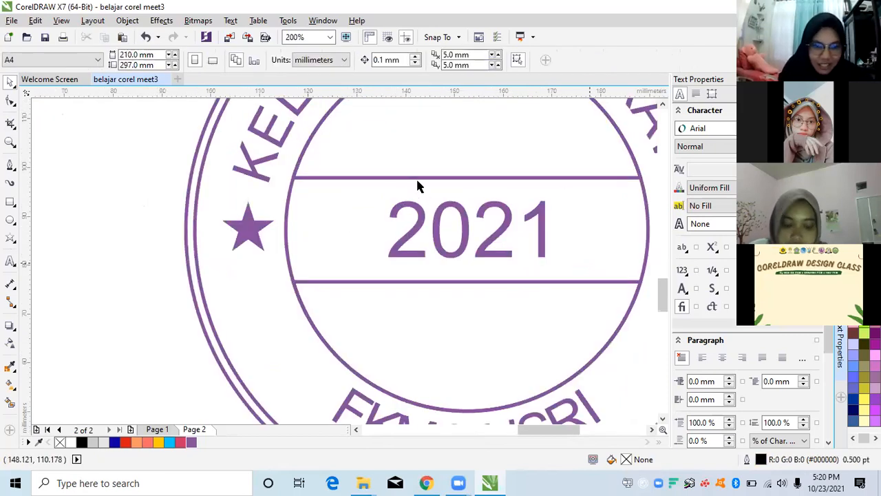
Step: Convert the outline of the circle segments above and below "2021" to an object and try brown and yellow fills on it
left_click(362, 267)
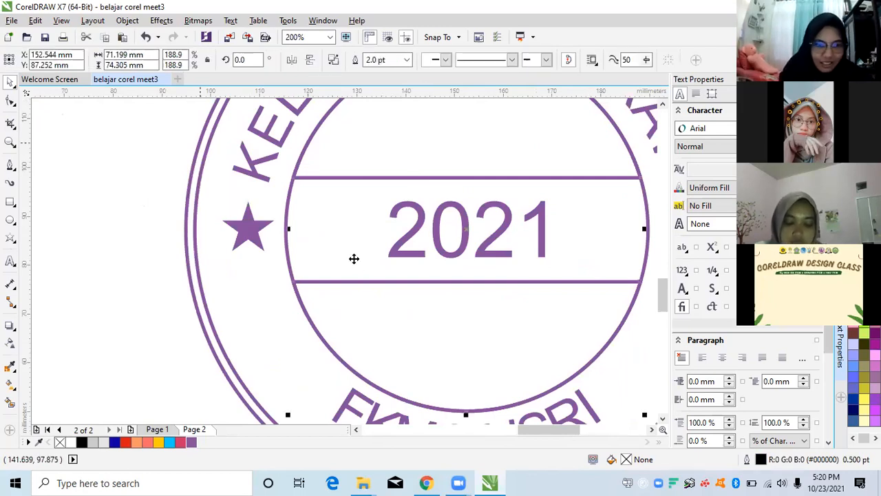
scroll(355, 261, "down", 1)
left_click(127, 21)
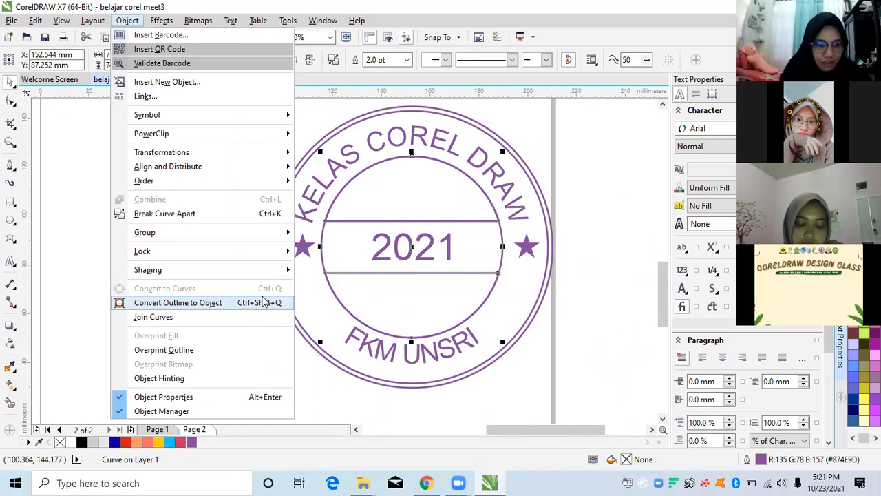
left_click(288, 220)
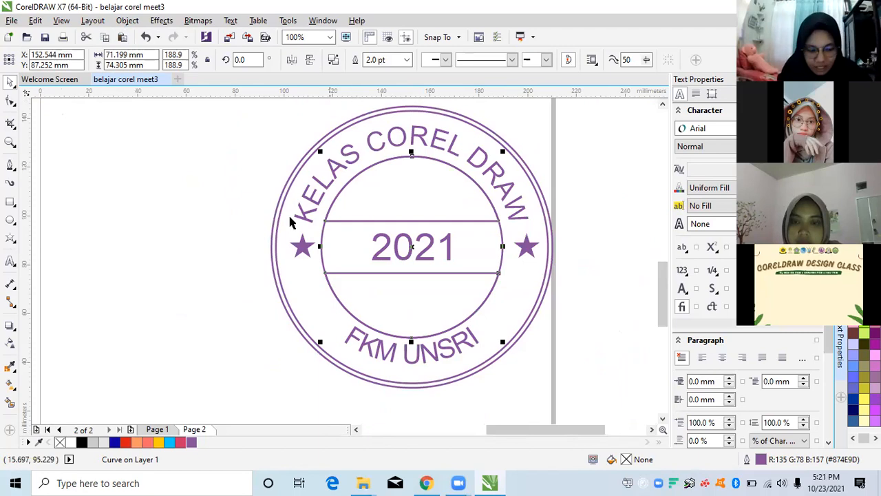
left_click(338, 200)
left_click(339, 199)
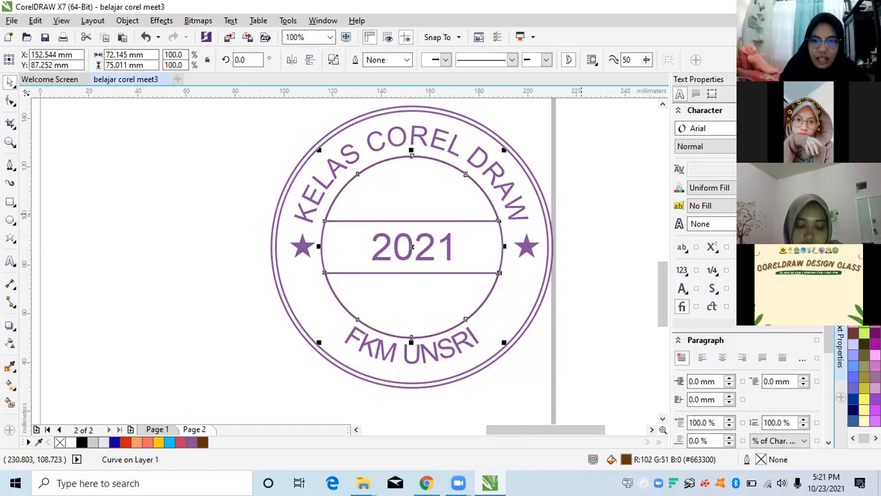
key("ctrl+z")
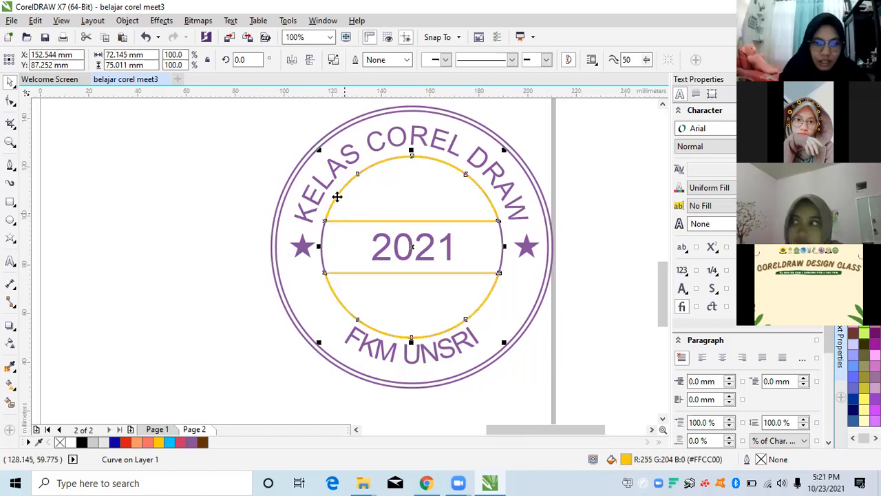
Step: Undo the fill changes and the outline conversion of the circle segments above and below "2021"
scroll(316, 181, "up", 1)
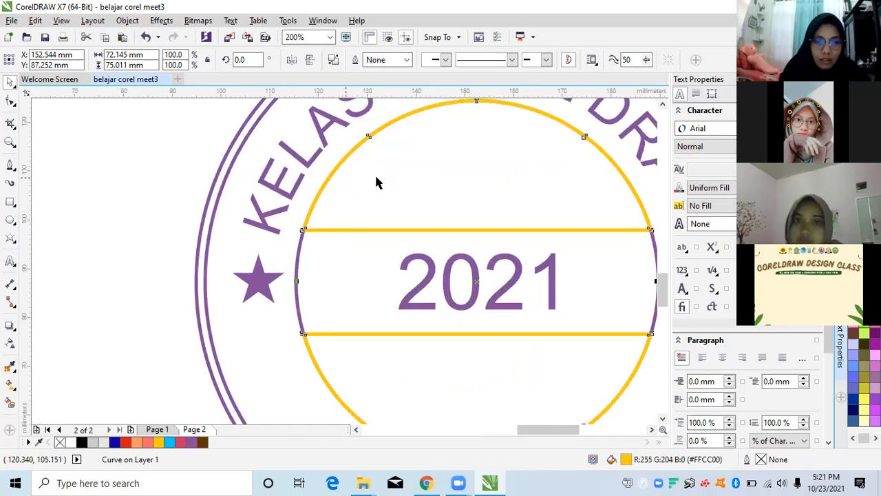
scroll(352, 188, "up", 2)
scroll(354, 188, "down", 3)
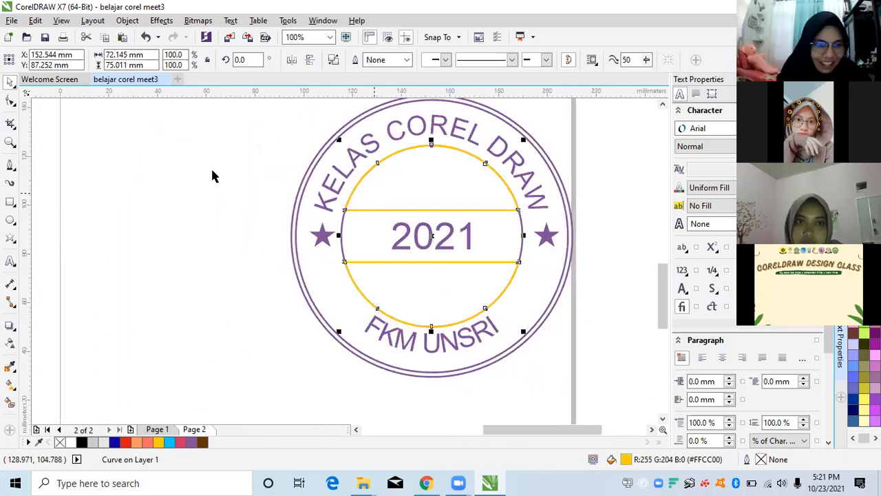
left_click(363, 157)
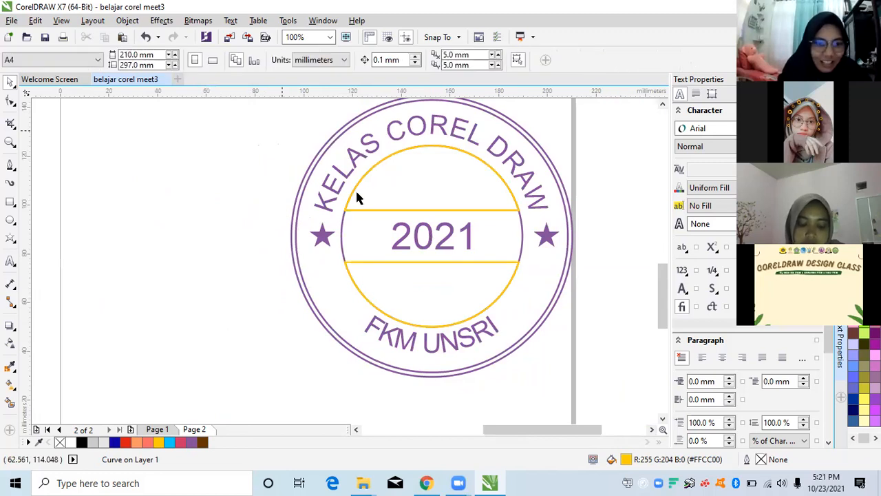
scroll(356, 197, "up", 1)
scroll(82, 209, "up", 1)
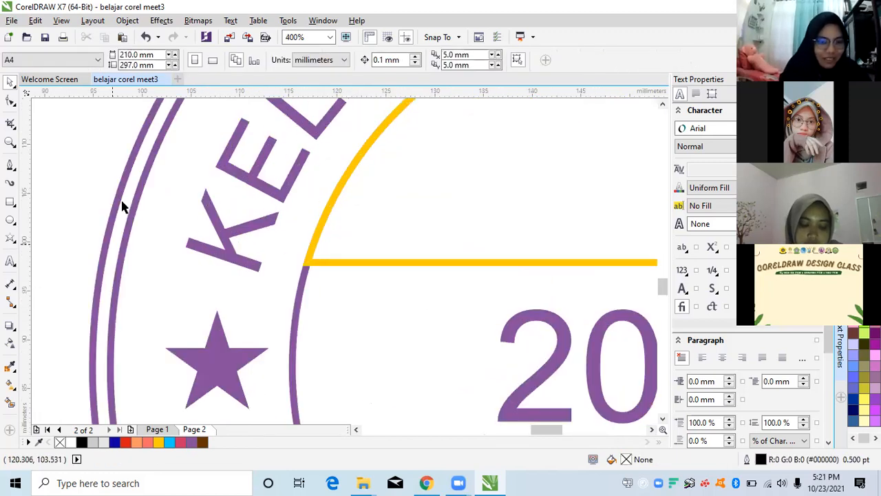
scroll(344, 173, "down", 1)
key("ctrl+z")
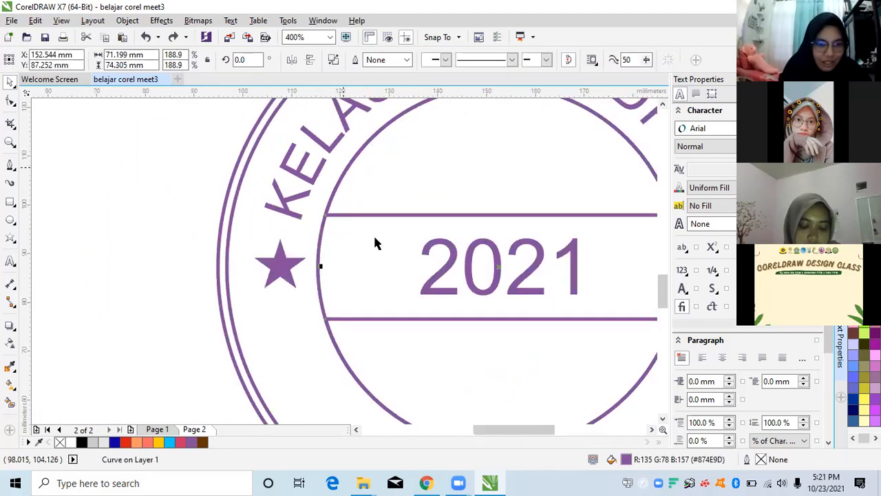
key("ctrl+z")
Step: Convert the 2.0 pt outline of the inner circle around "2021" to an object
left_click(320, 237)
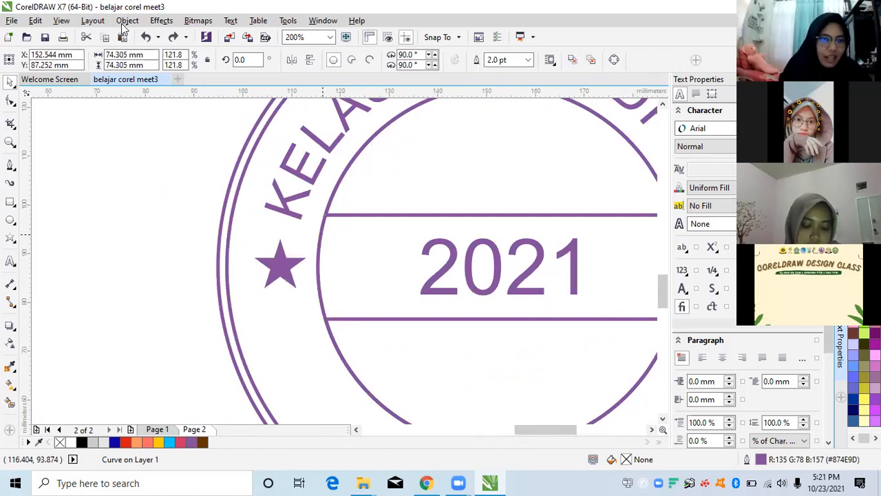
left_click(92, 20)
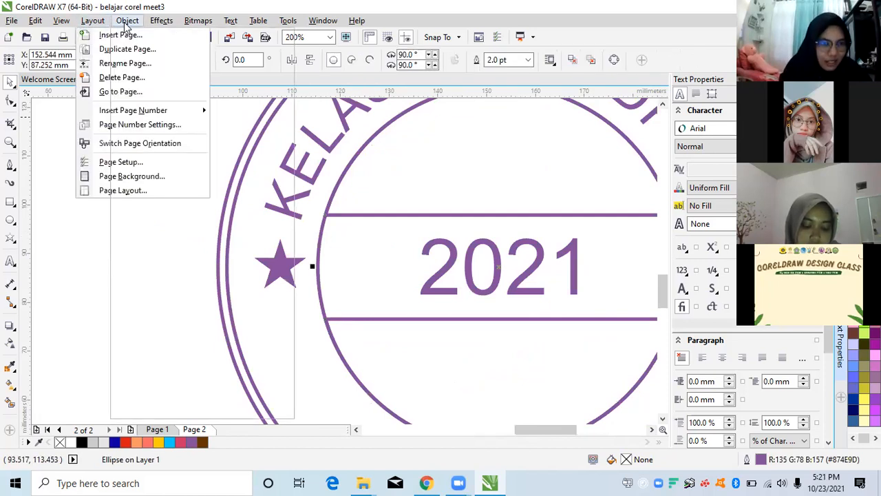
left_click(177, 307)
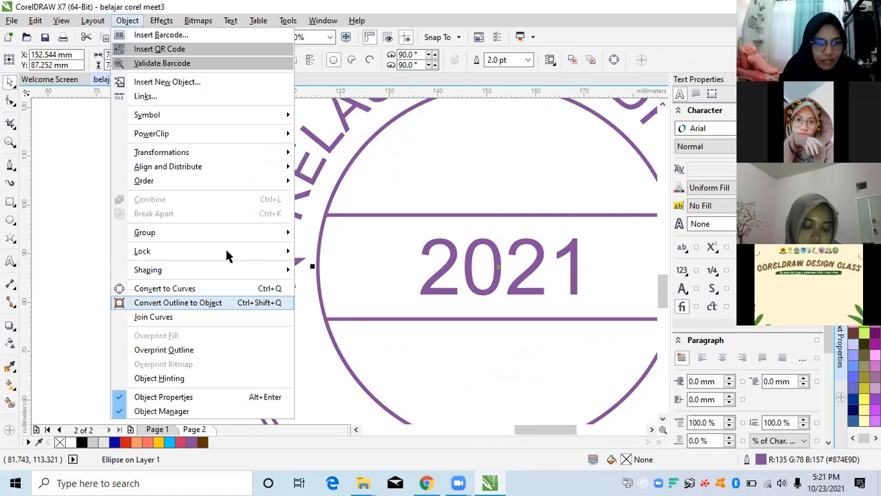
Step: Convert the 2.0 pt outlines of both rings in the stamp's outer double border to objects
left_click(126, 21)
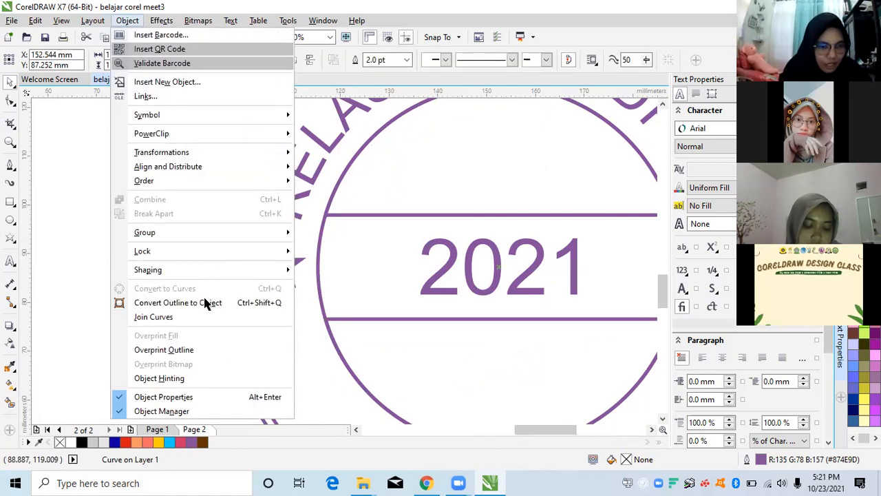
left_click(210, 303)
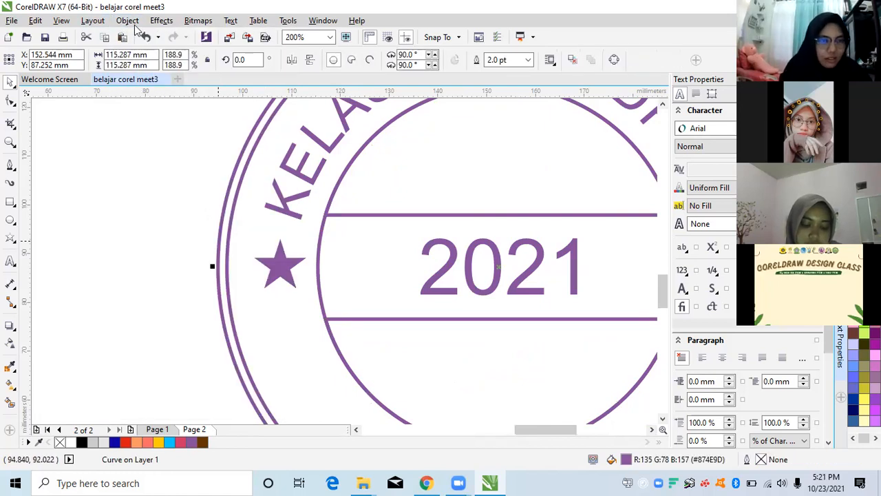
left_click(130, 21)
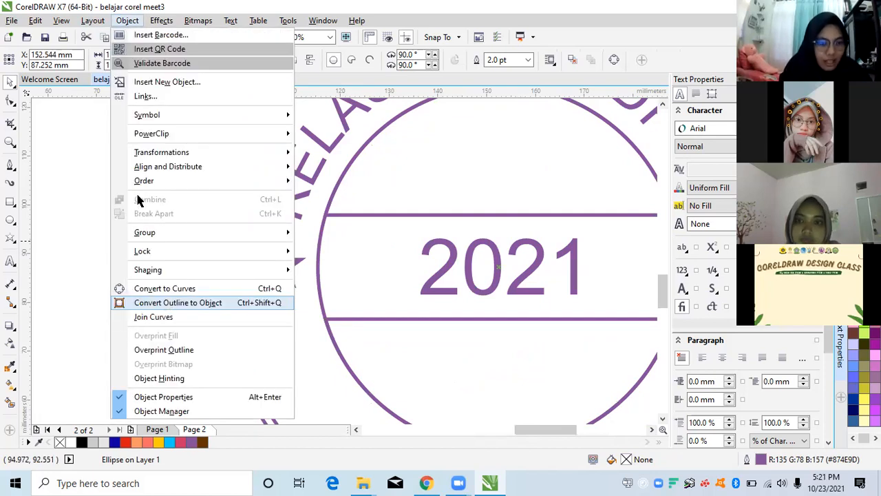
scroll(138, 191, "down", 2)
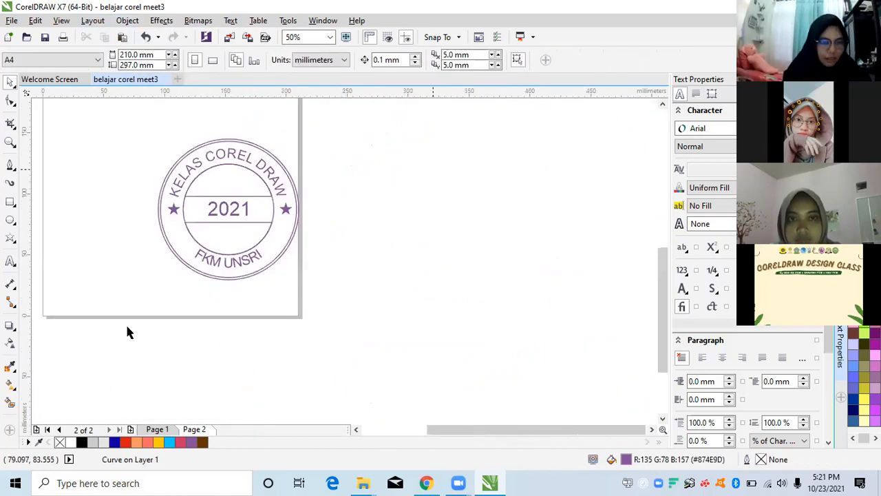
Step: Select the whole stamp, scale it up proportionally to about 252 mm in diameter, and deselect it
key("ctrl+a")
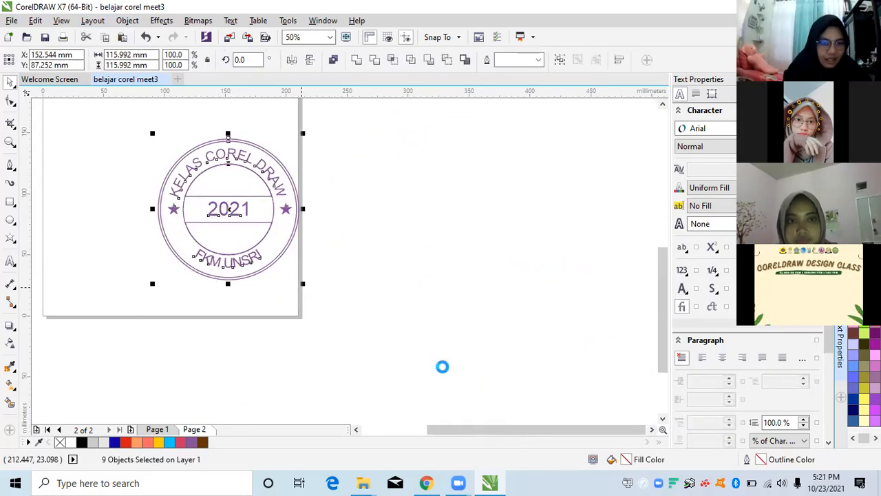
left_click_drag(302, 283, 442, 367)
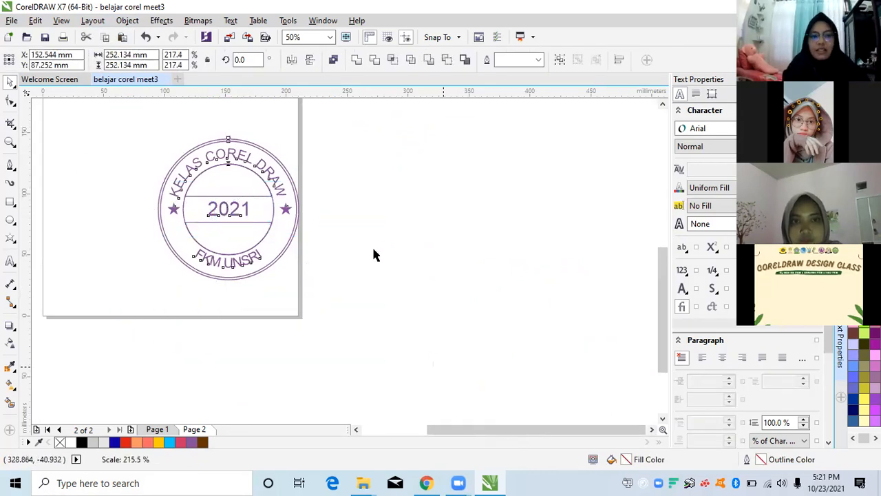
left_click(374, 255)
Step: Examine the line thickness in the enlarged stamp, comparing the horizontal line below "2021" with the rings
scroll(374, 255, "down", 1)
scroll(351, 261, "up", 2)
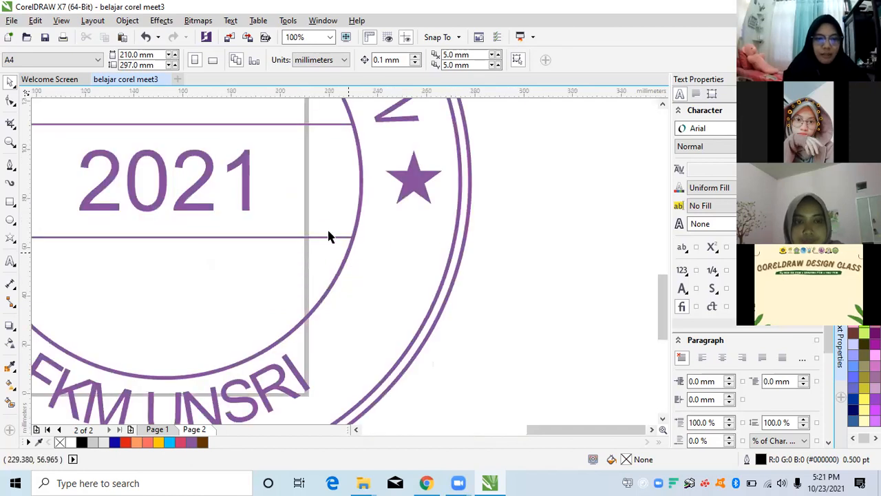
scroll(306, 224, "up", 1)
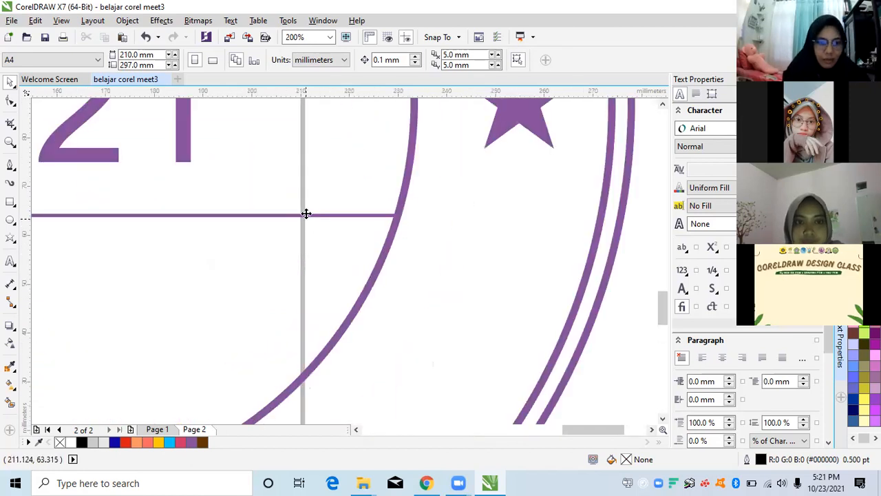
left_click(309, 215)
scroll(309, 216, "down", 1)
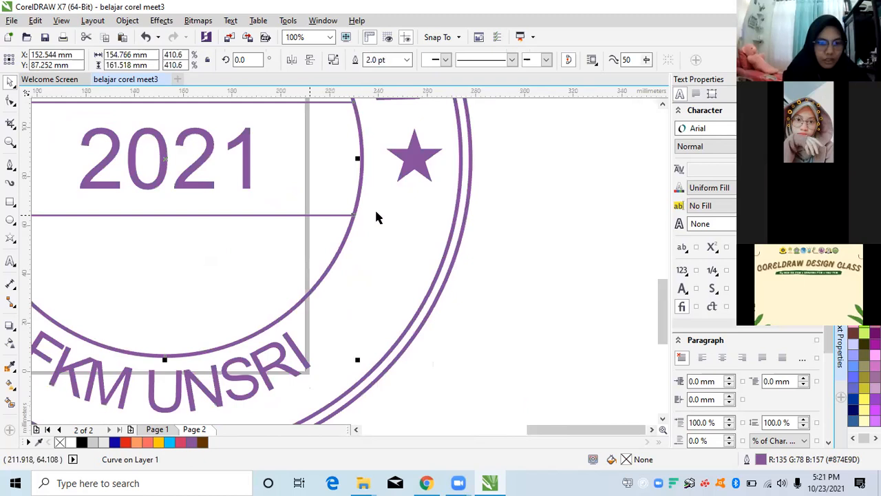
scroll(378, 217, "up", 2)
scroll(376, 212, "down", 2)
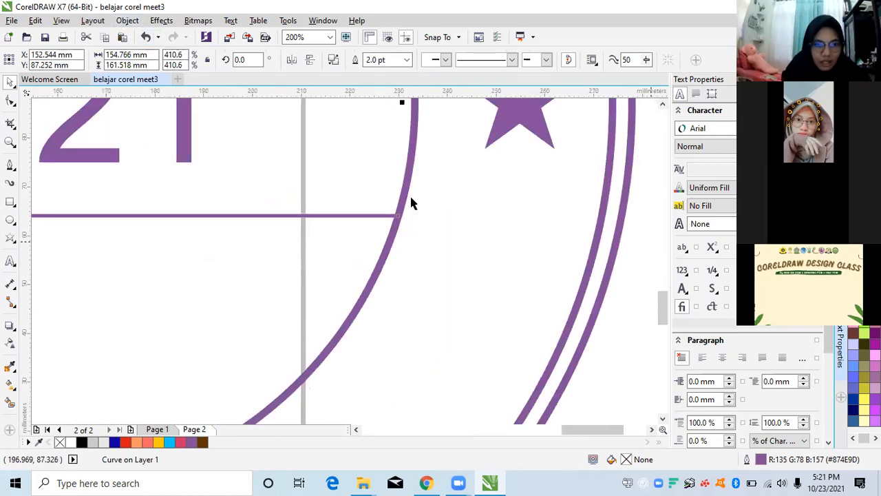
Step: Undo the stamp's enlargement and convert the 2.0 pt outline of the circle segments above and below "2021" to an object
key("ctrl+z")
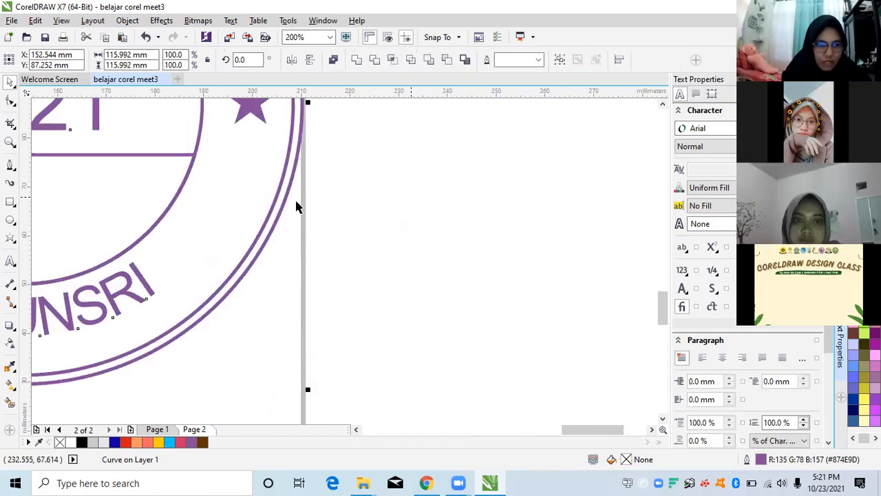
left_click(170, 154)
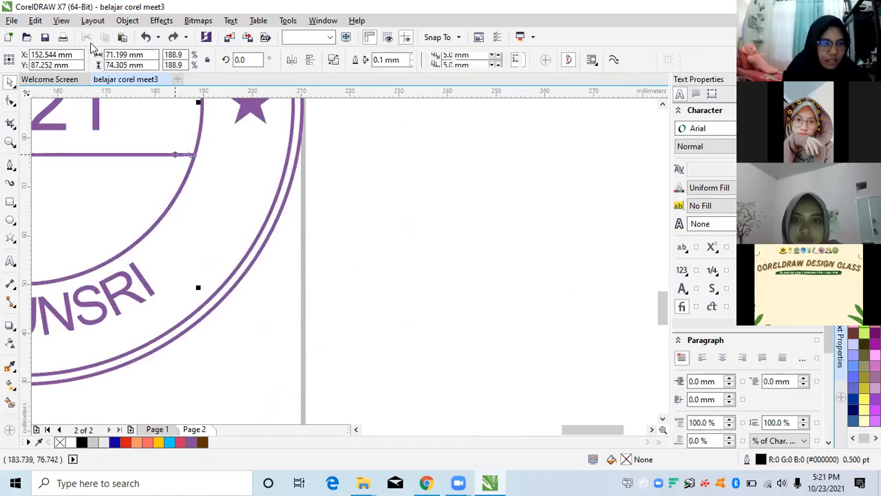
left_click(121, 24)
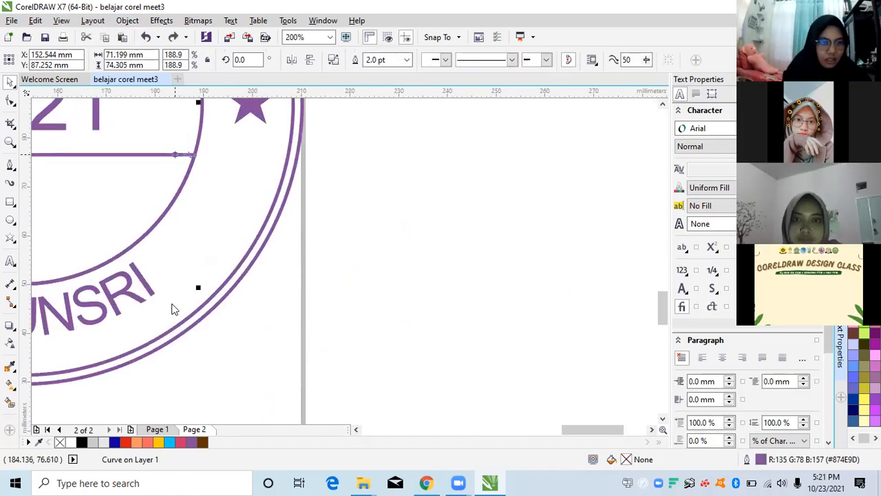
left_click(351, 236)
Step: Select the whole stamp, enlarge it proportionally about its centre to about 270 mm in diameter, and compare the horizontal line's thickness with the inner ring
scroll(350, 234, "down", 2)
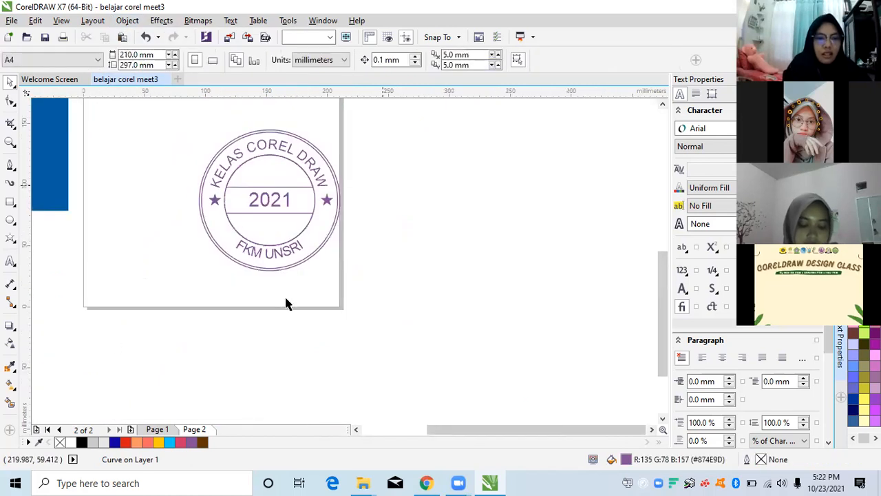
left_click_drag(378, 122, 112, 336)
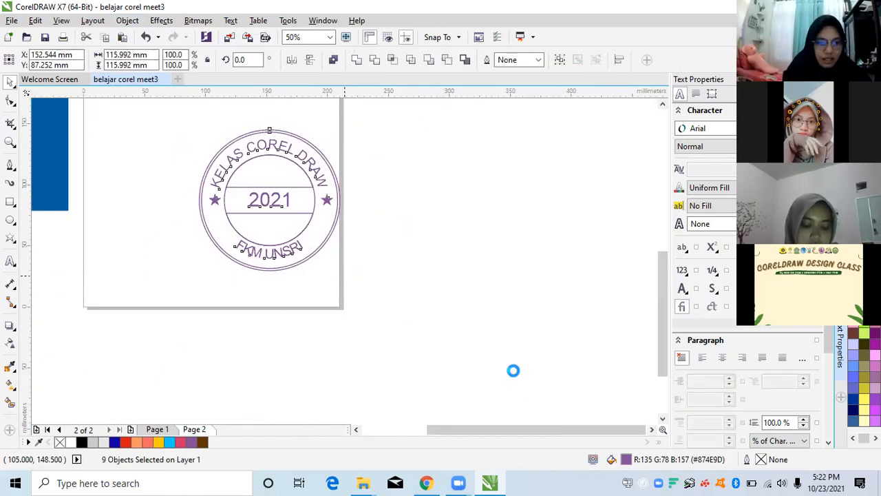
left_click(364, 222)
scroll(363, 222, "up", 4)
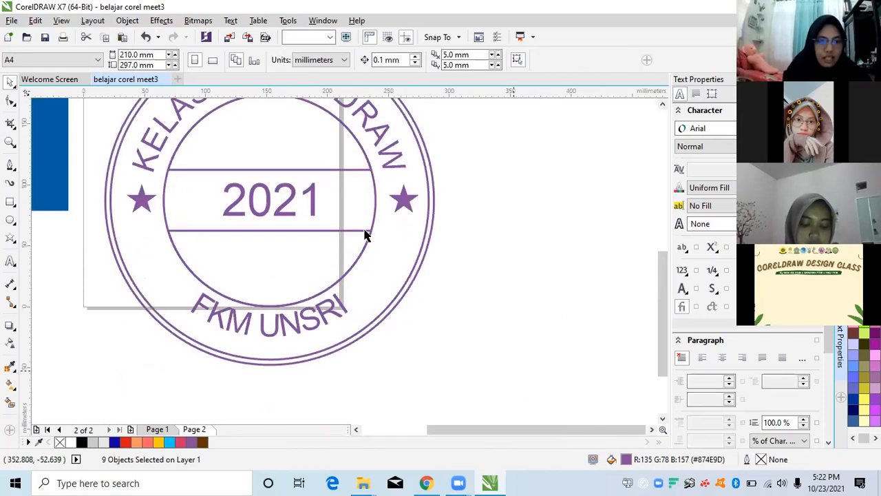
scroll(377, 221, "up", 2)
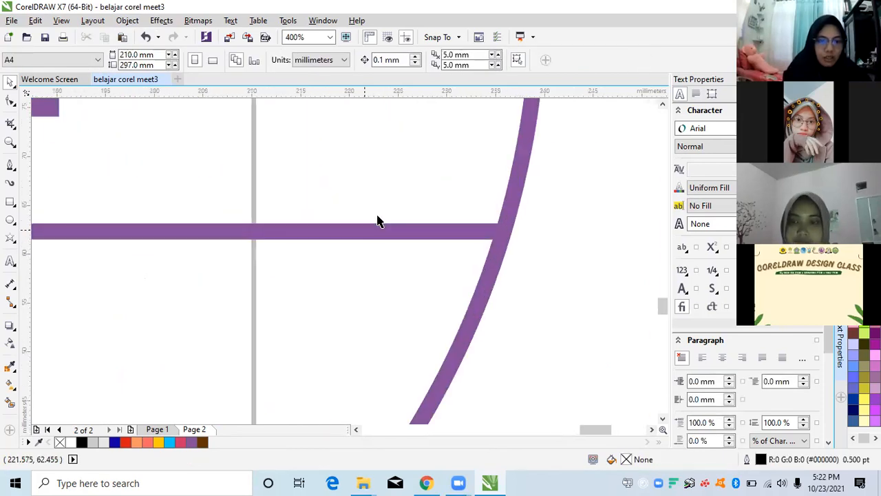
scroll(378, 221, "down", 3)
scroll(432, 124, "down", 1)
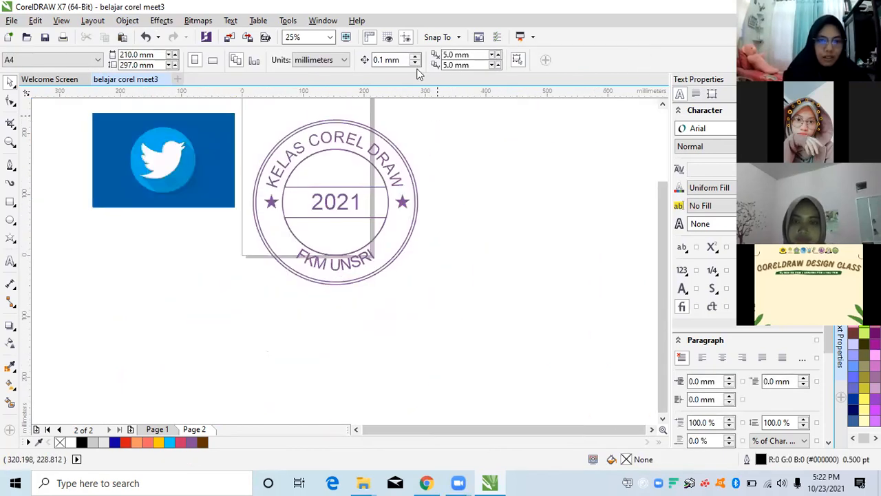
Step: Select the whole stamp, scale it down proportionally about its centre to about 91 mm in diameter, and deselect it
left_click_drag(437, 108, 233, 337)
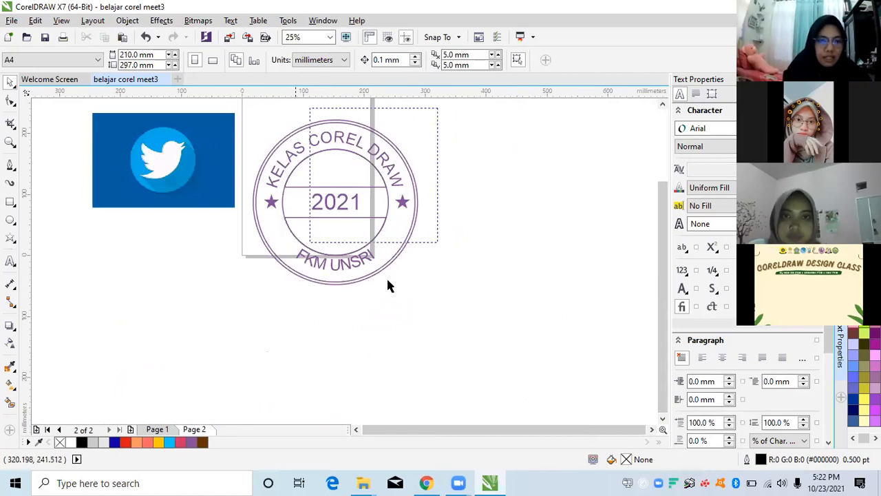
left_click_drag(388, 285, 387, 279)
left_click_drag(363, 251, 358, 225)
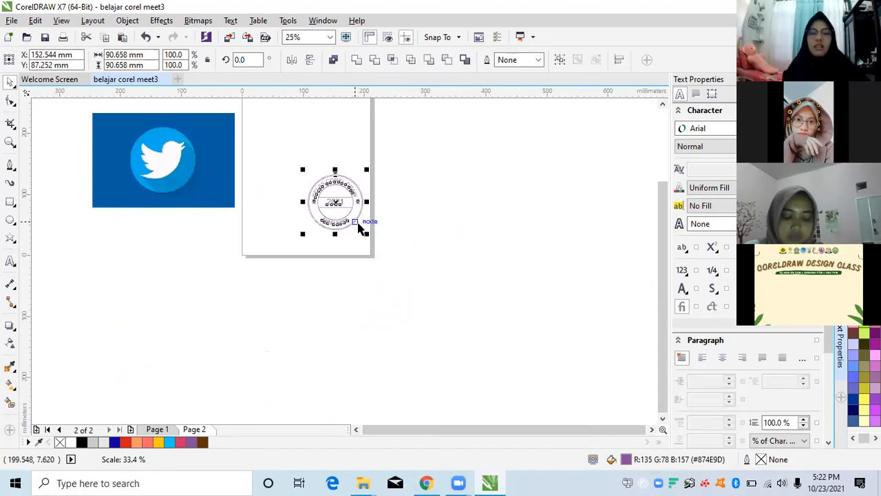
scroll(358, 225, "up", 2)
left_click(401, 255)
scroll(495, 75, "down", 1)
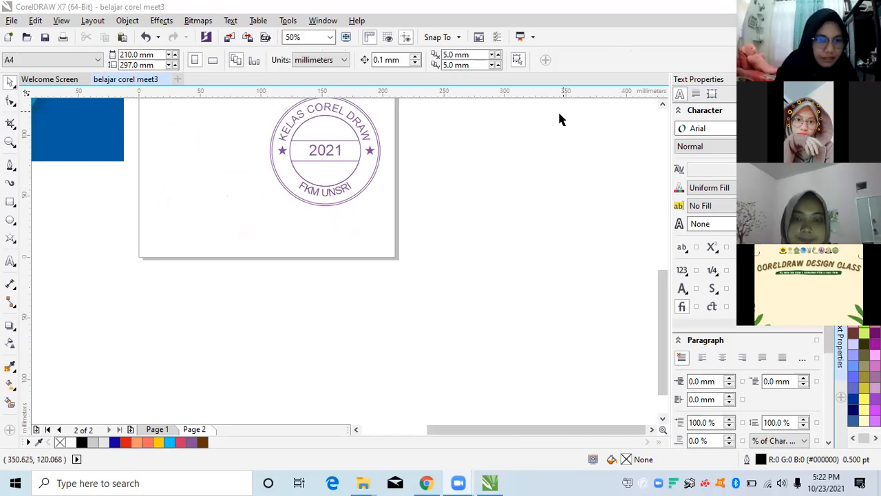
scroll(295, 154, "down", 2)
scroll(291, 161, "up", 3)
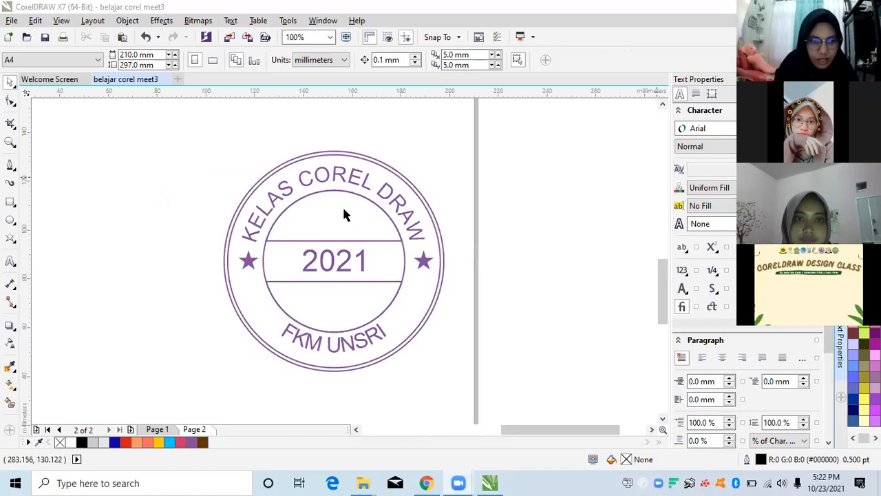
scroll(345, 215, "down", 2)
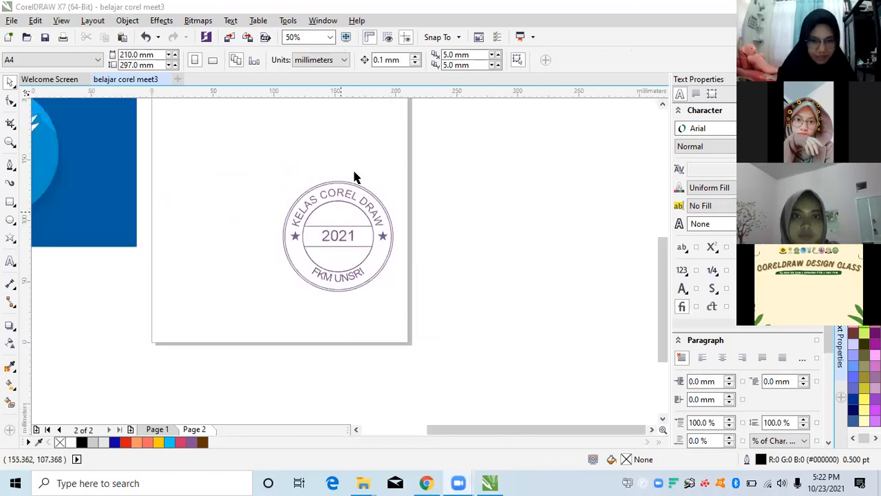